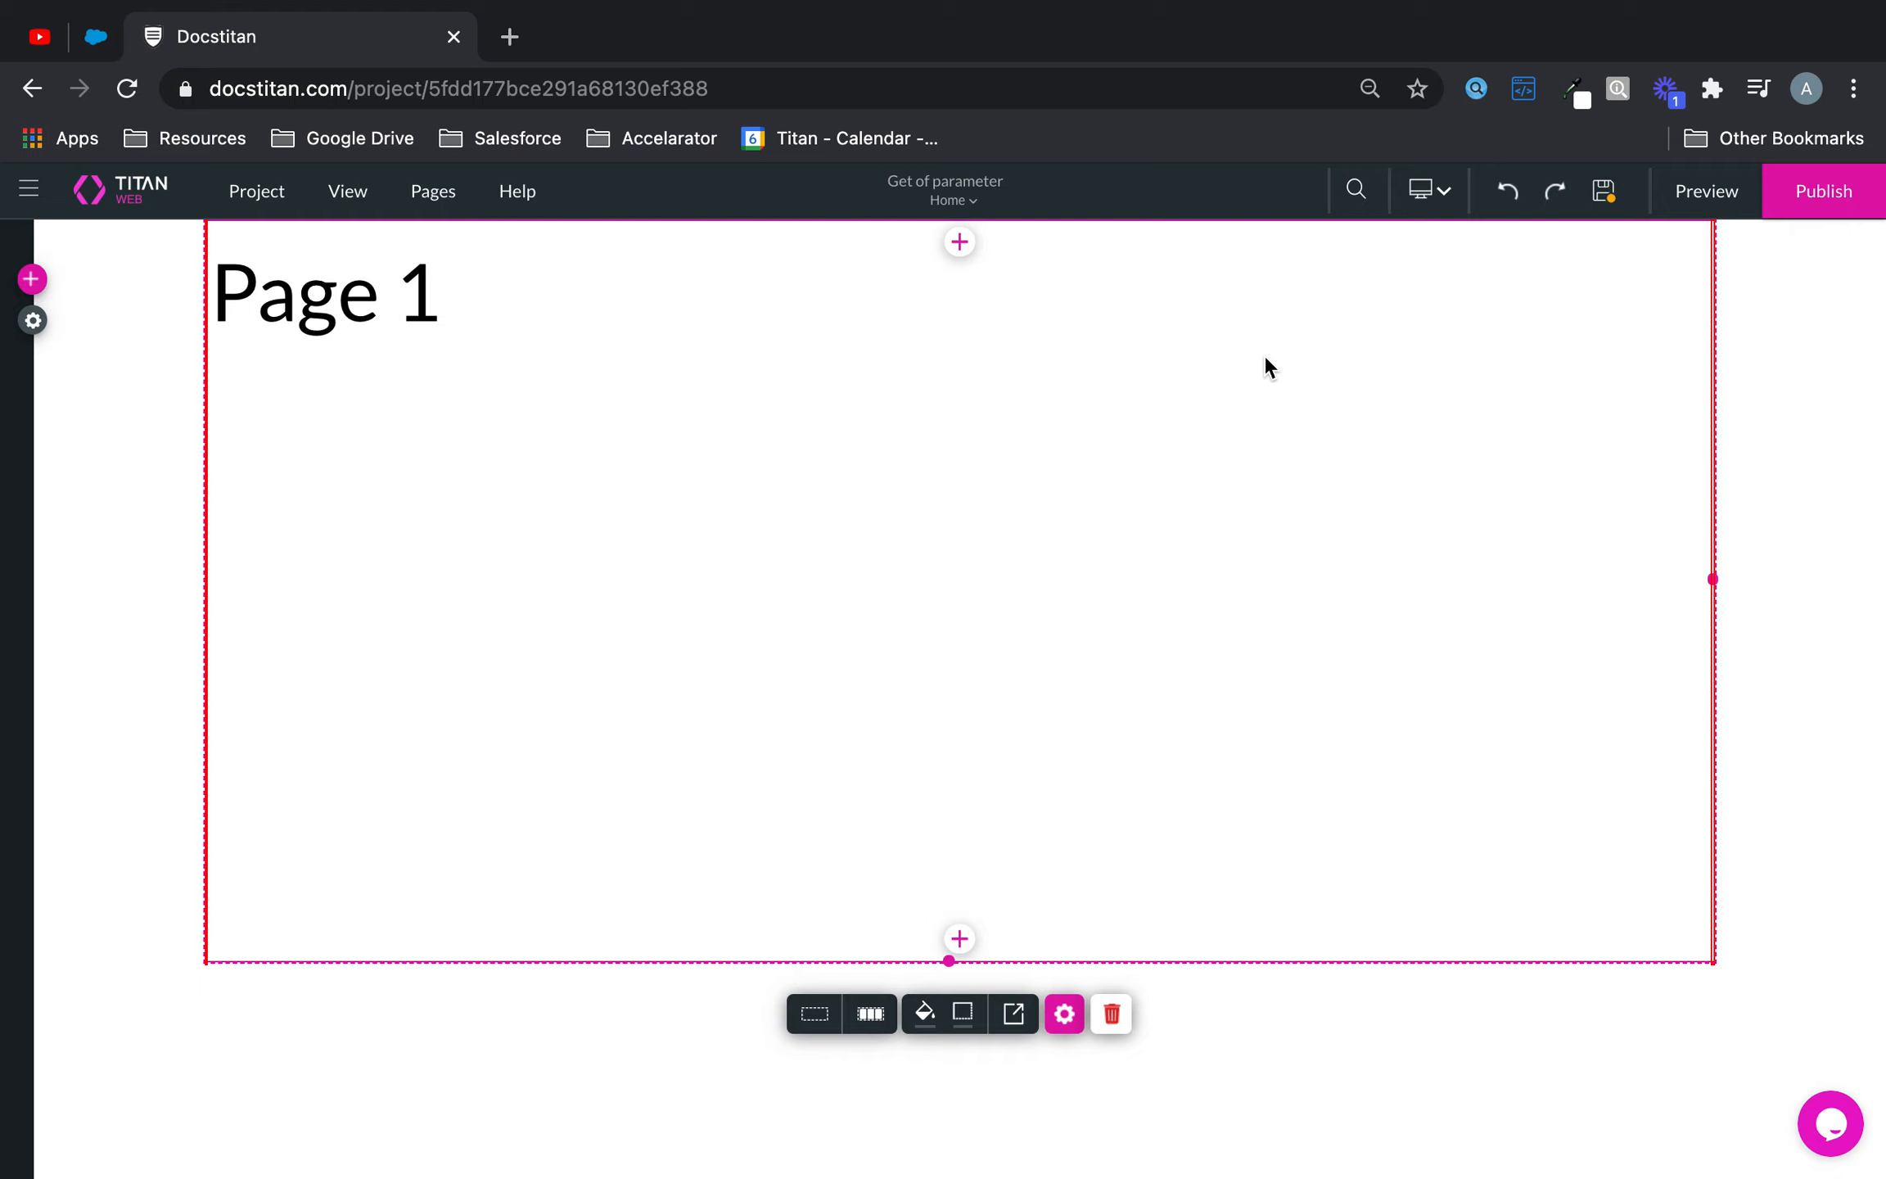
- Add a custom parameter named globalaccountid in the project's development tools settings
{"action": "left_click", "coordinate": [31, 280]}
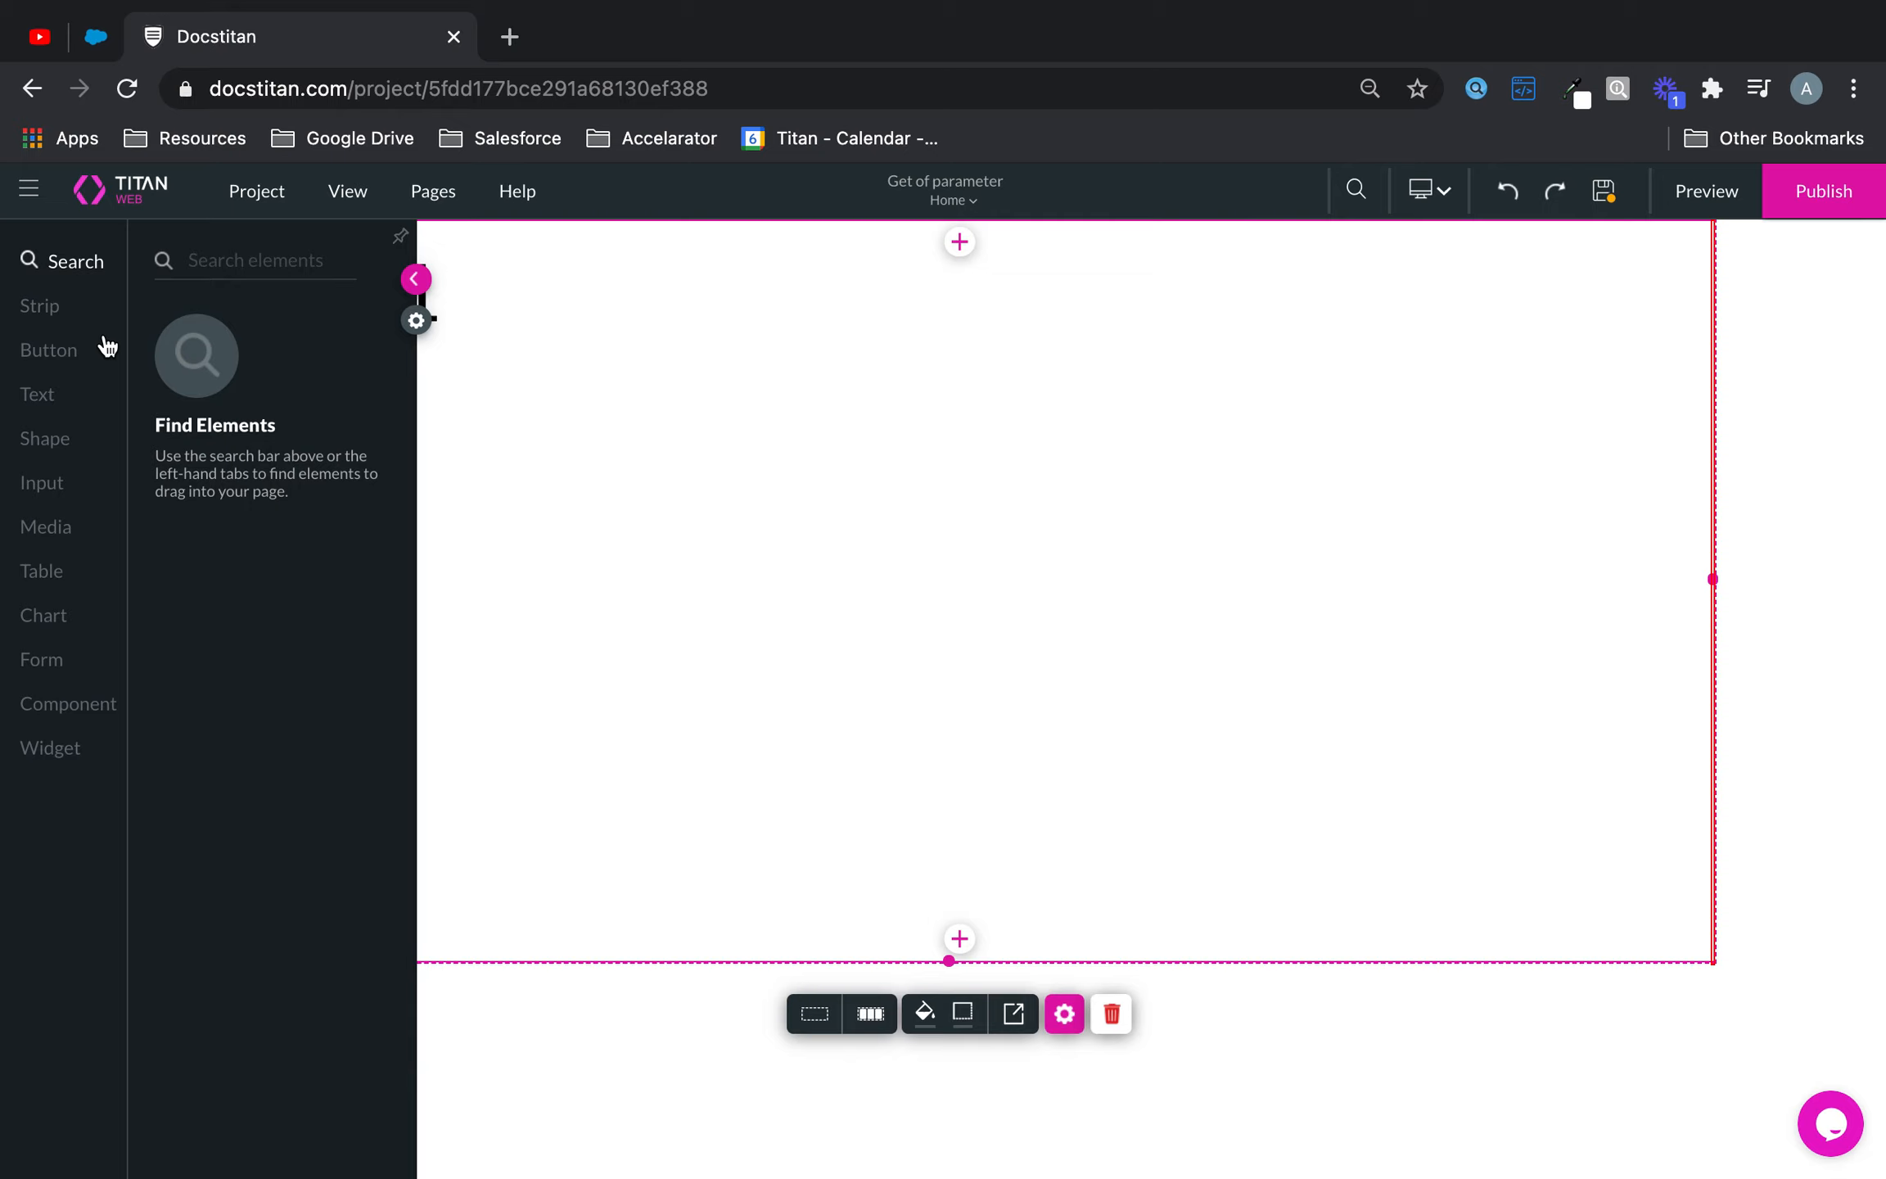
{"action": "left_click", "coordinate": [415, 320]}
{"action": "left_click", "coordinate": [57, 519]}
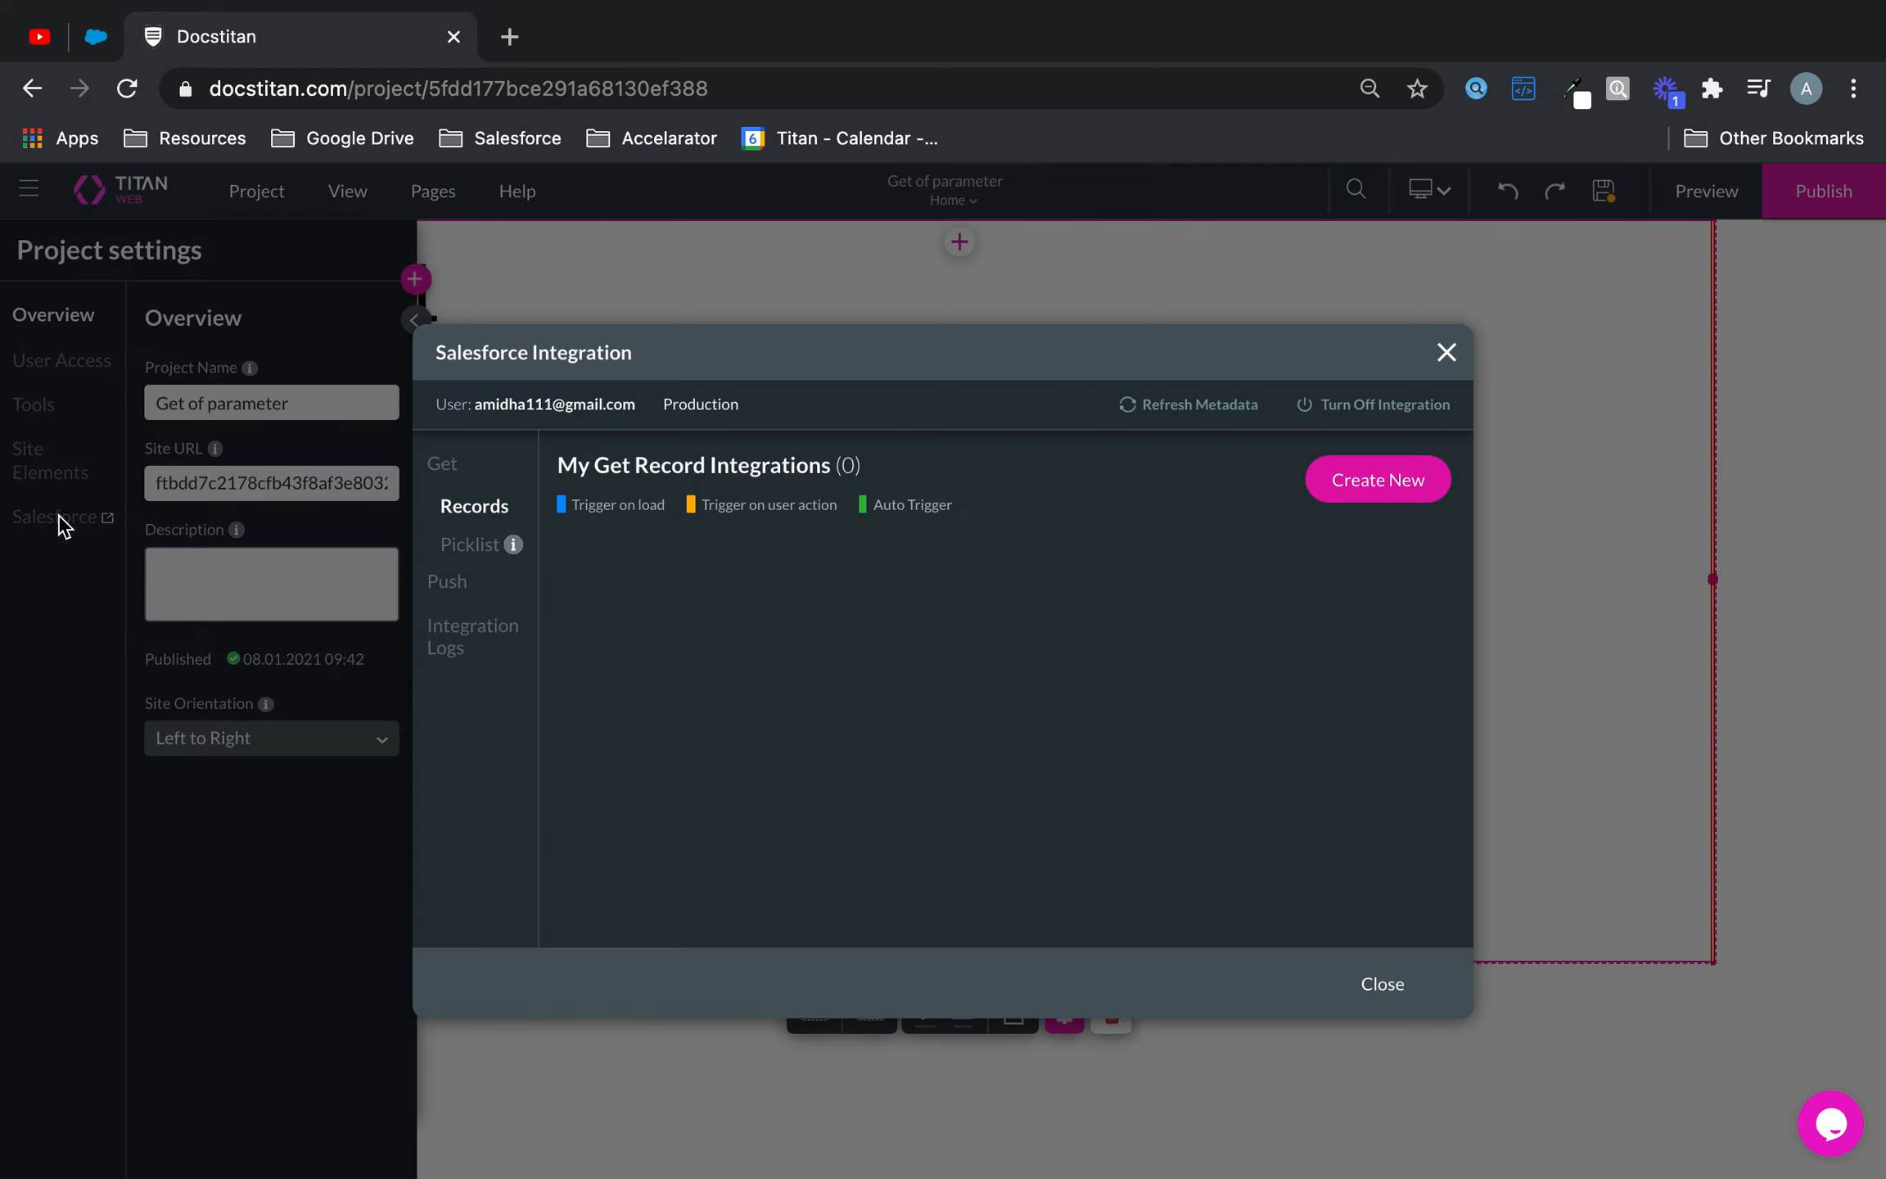
{"action": "left_click", "coordinate": [1445, 353]}
{"action": "left_click", "coordinate": [43, 416]}
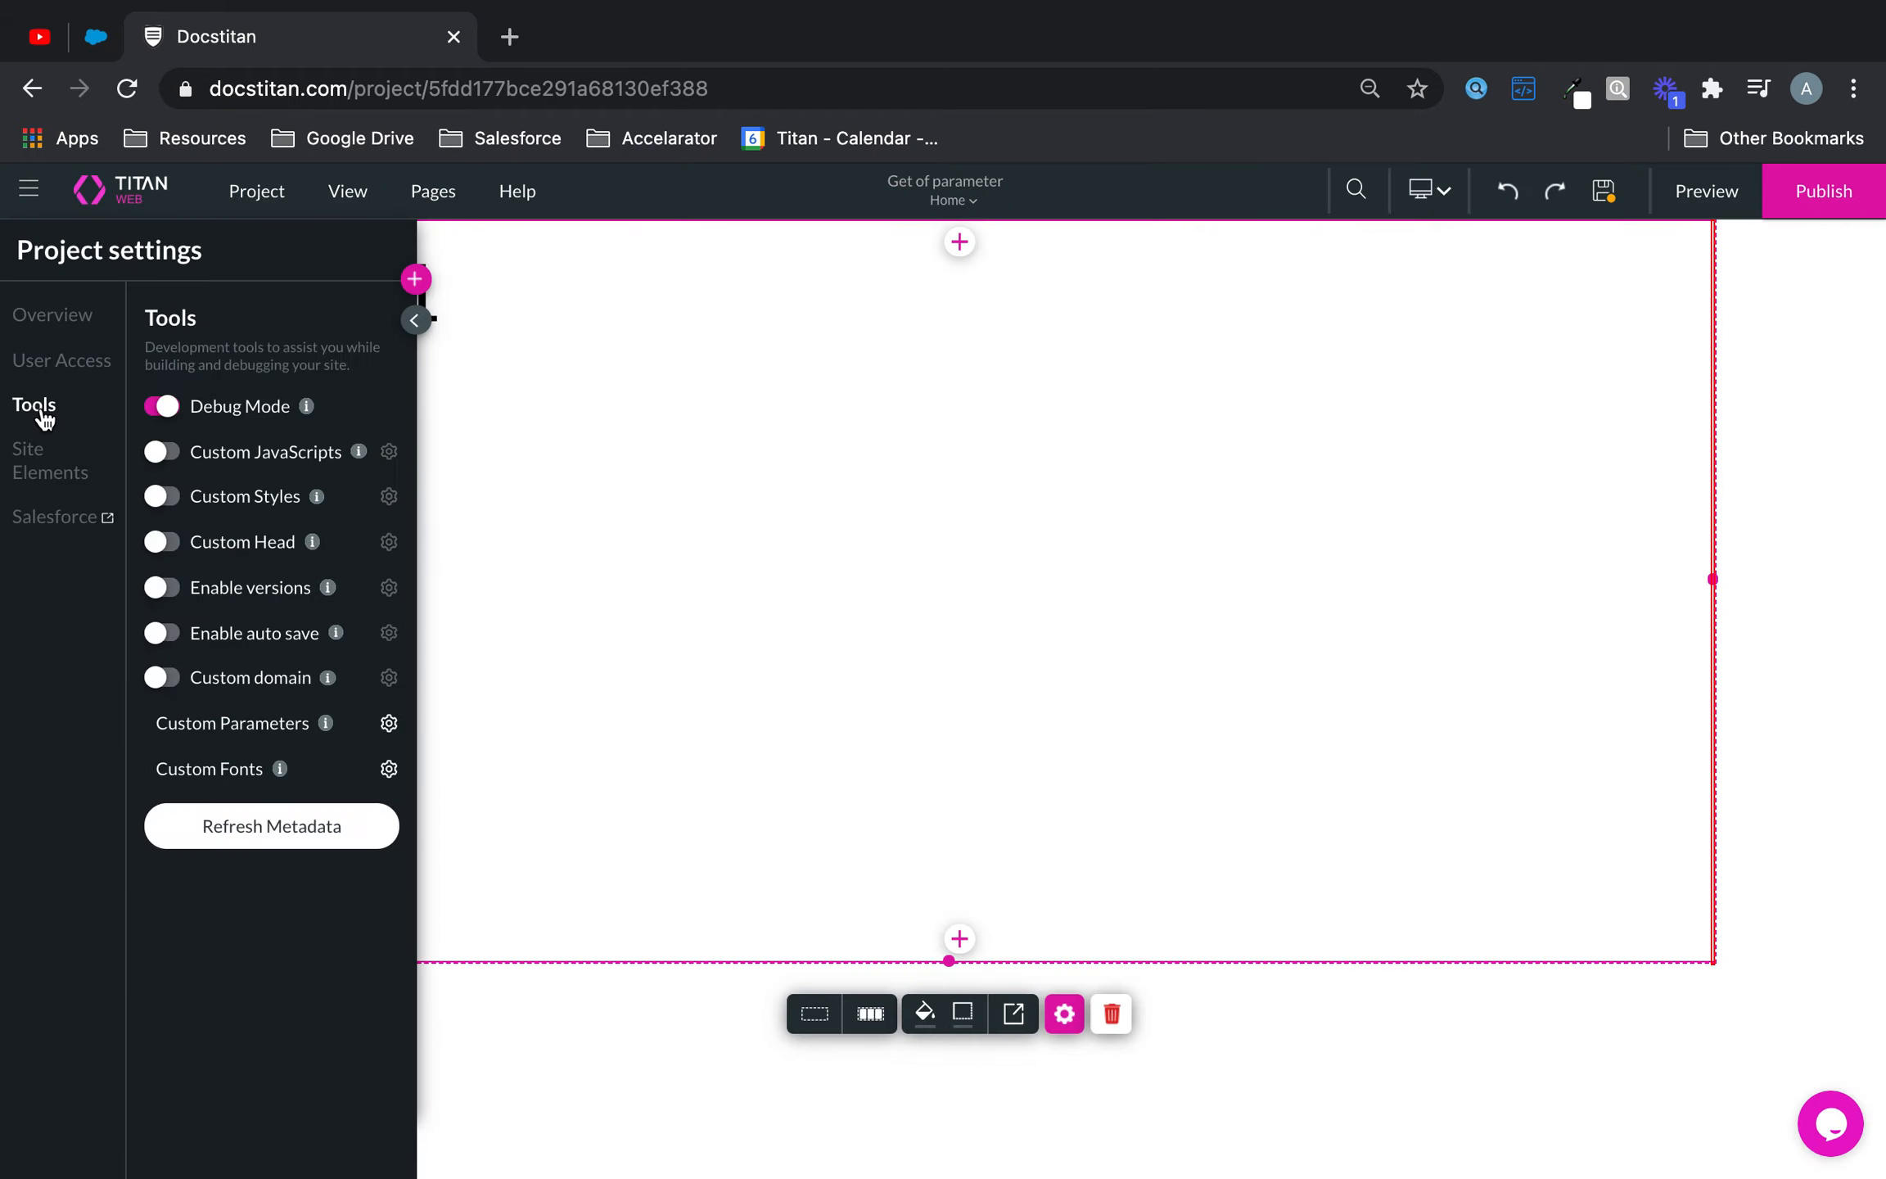
{"action": "left_click", "coordinate": [394, 726]}
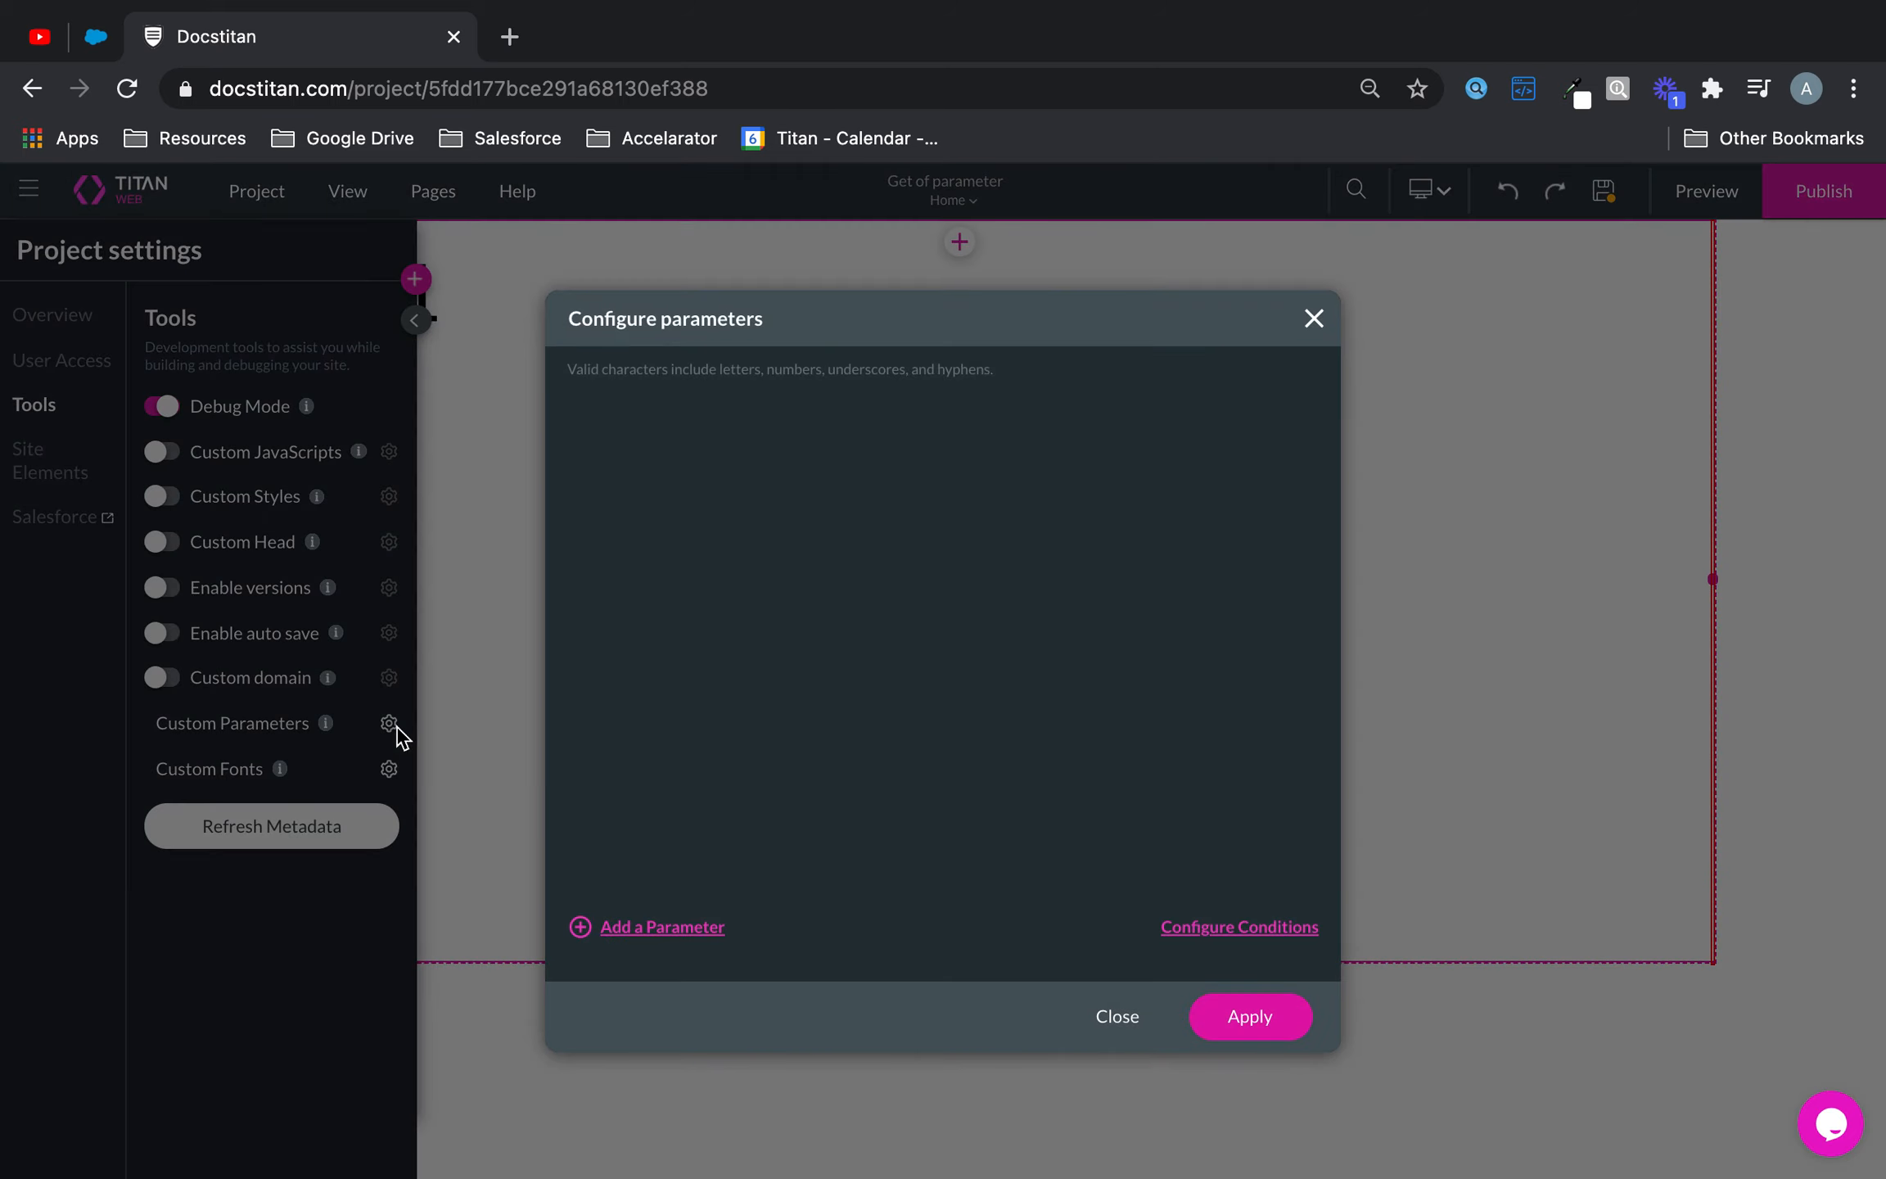
{"action": "left_click", "coordinate": [662, 927]}
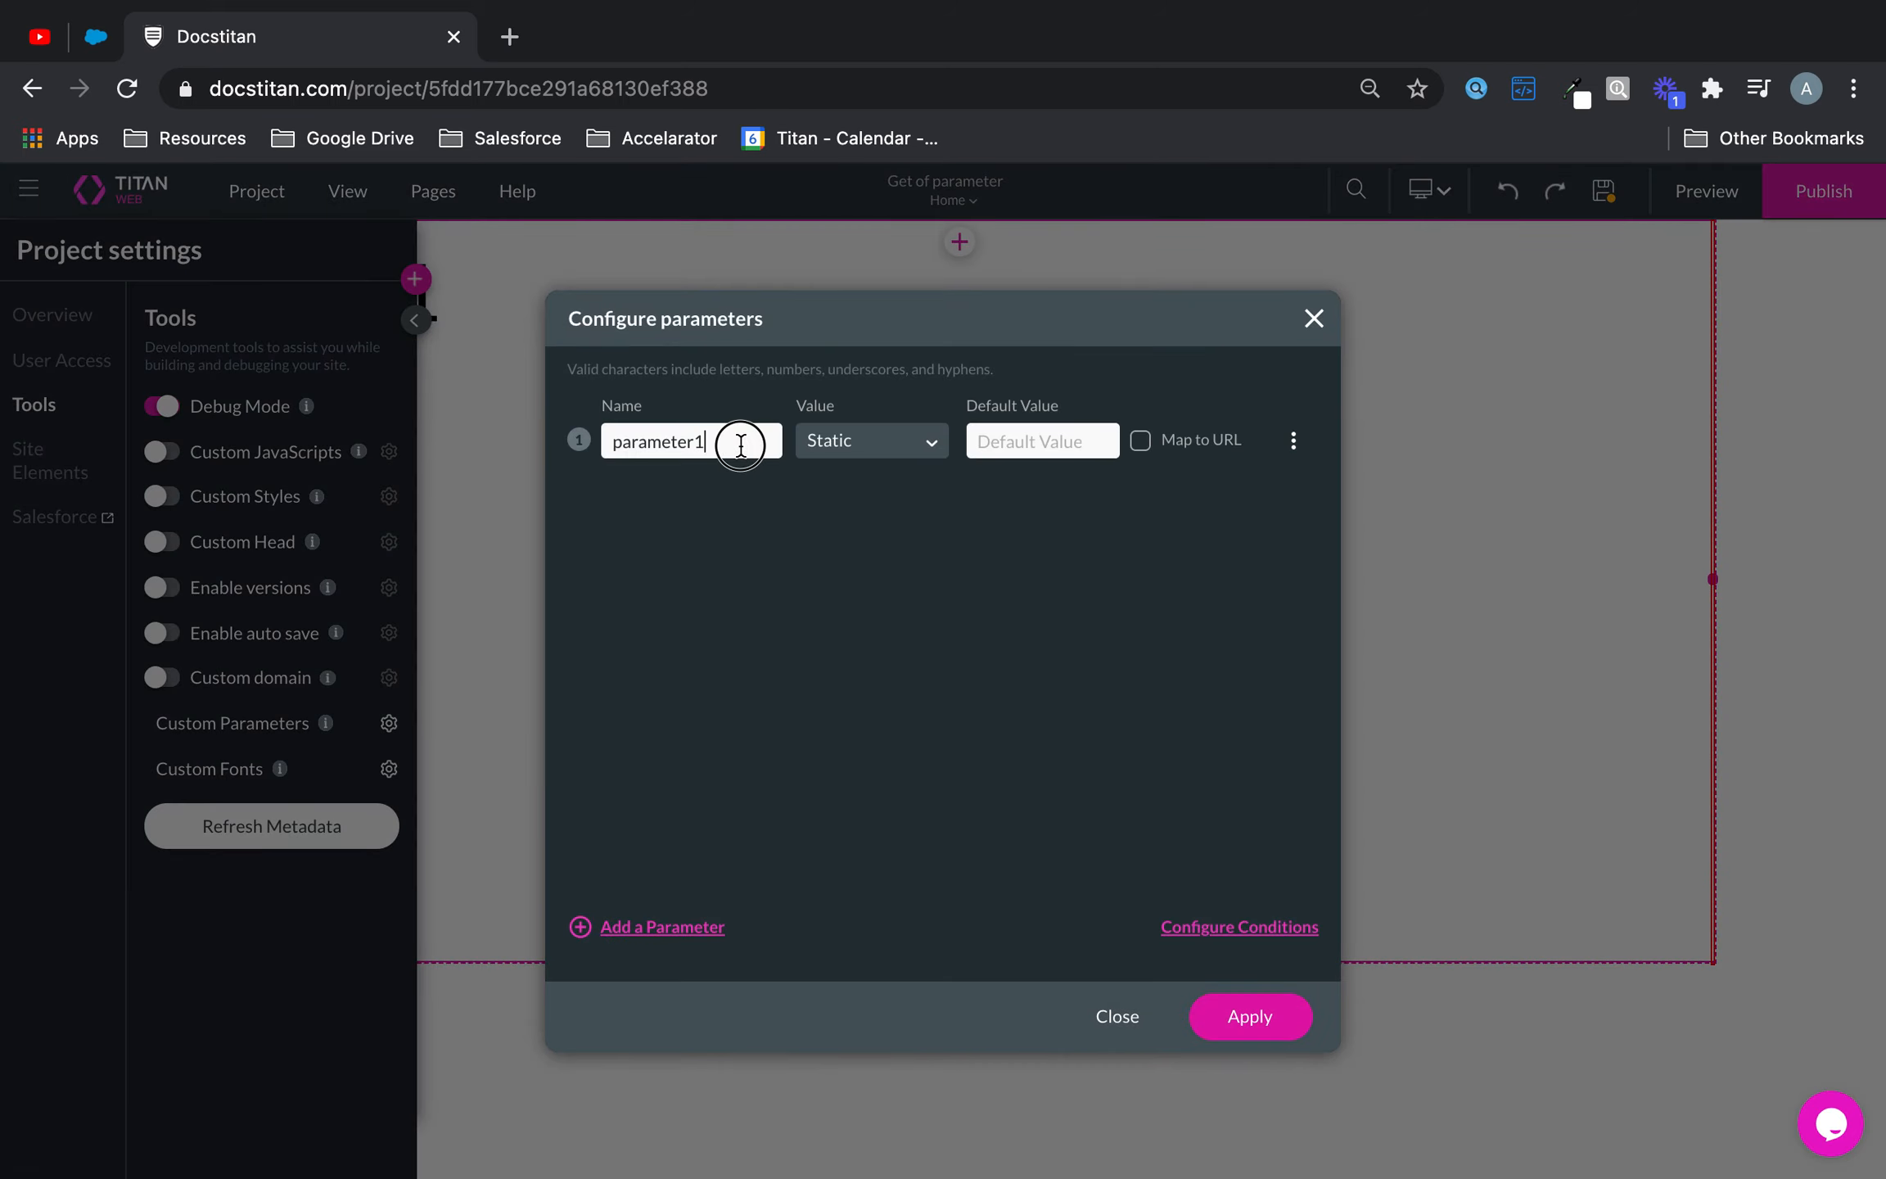
{"action": "double_click", "coordinate": [741, 441]}
{"action": "type", "text": "globalaccountid"}
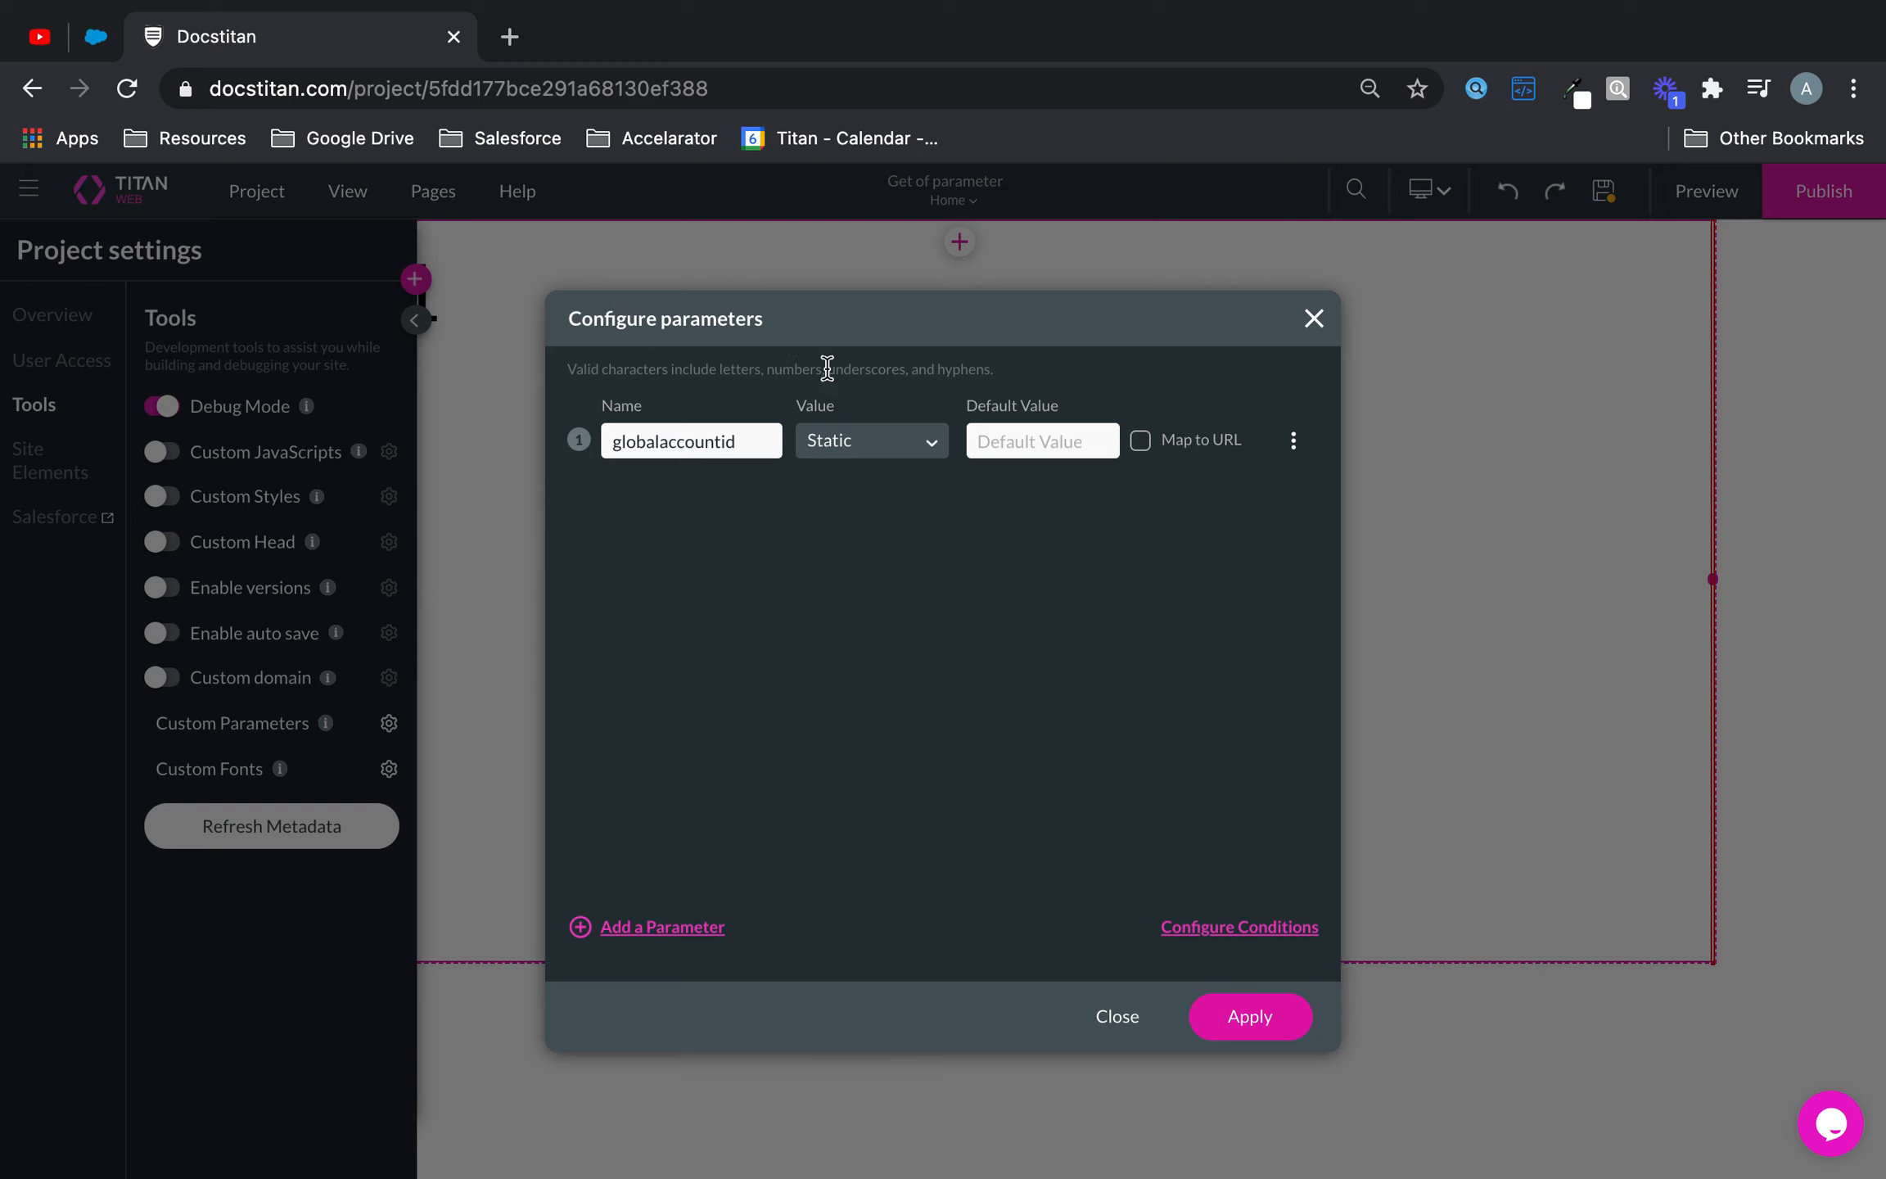
- Set the static globalaccountid parameter's default value to the Australia Hospital account's Salesforce record ID, and save the project
{"action": "left_click", "coordinate": [96, 36]}
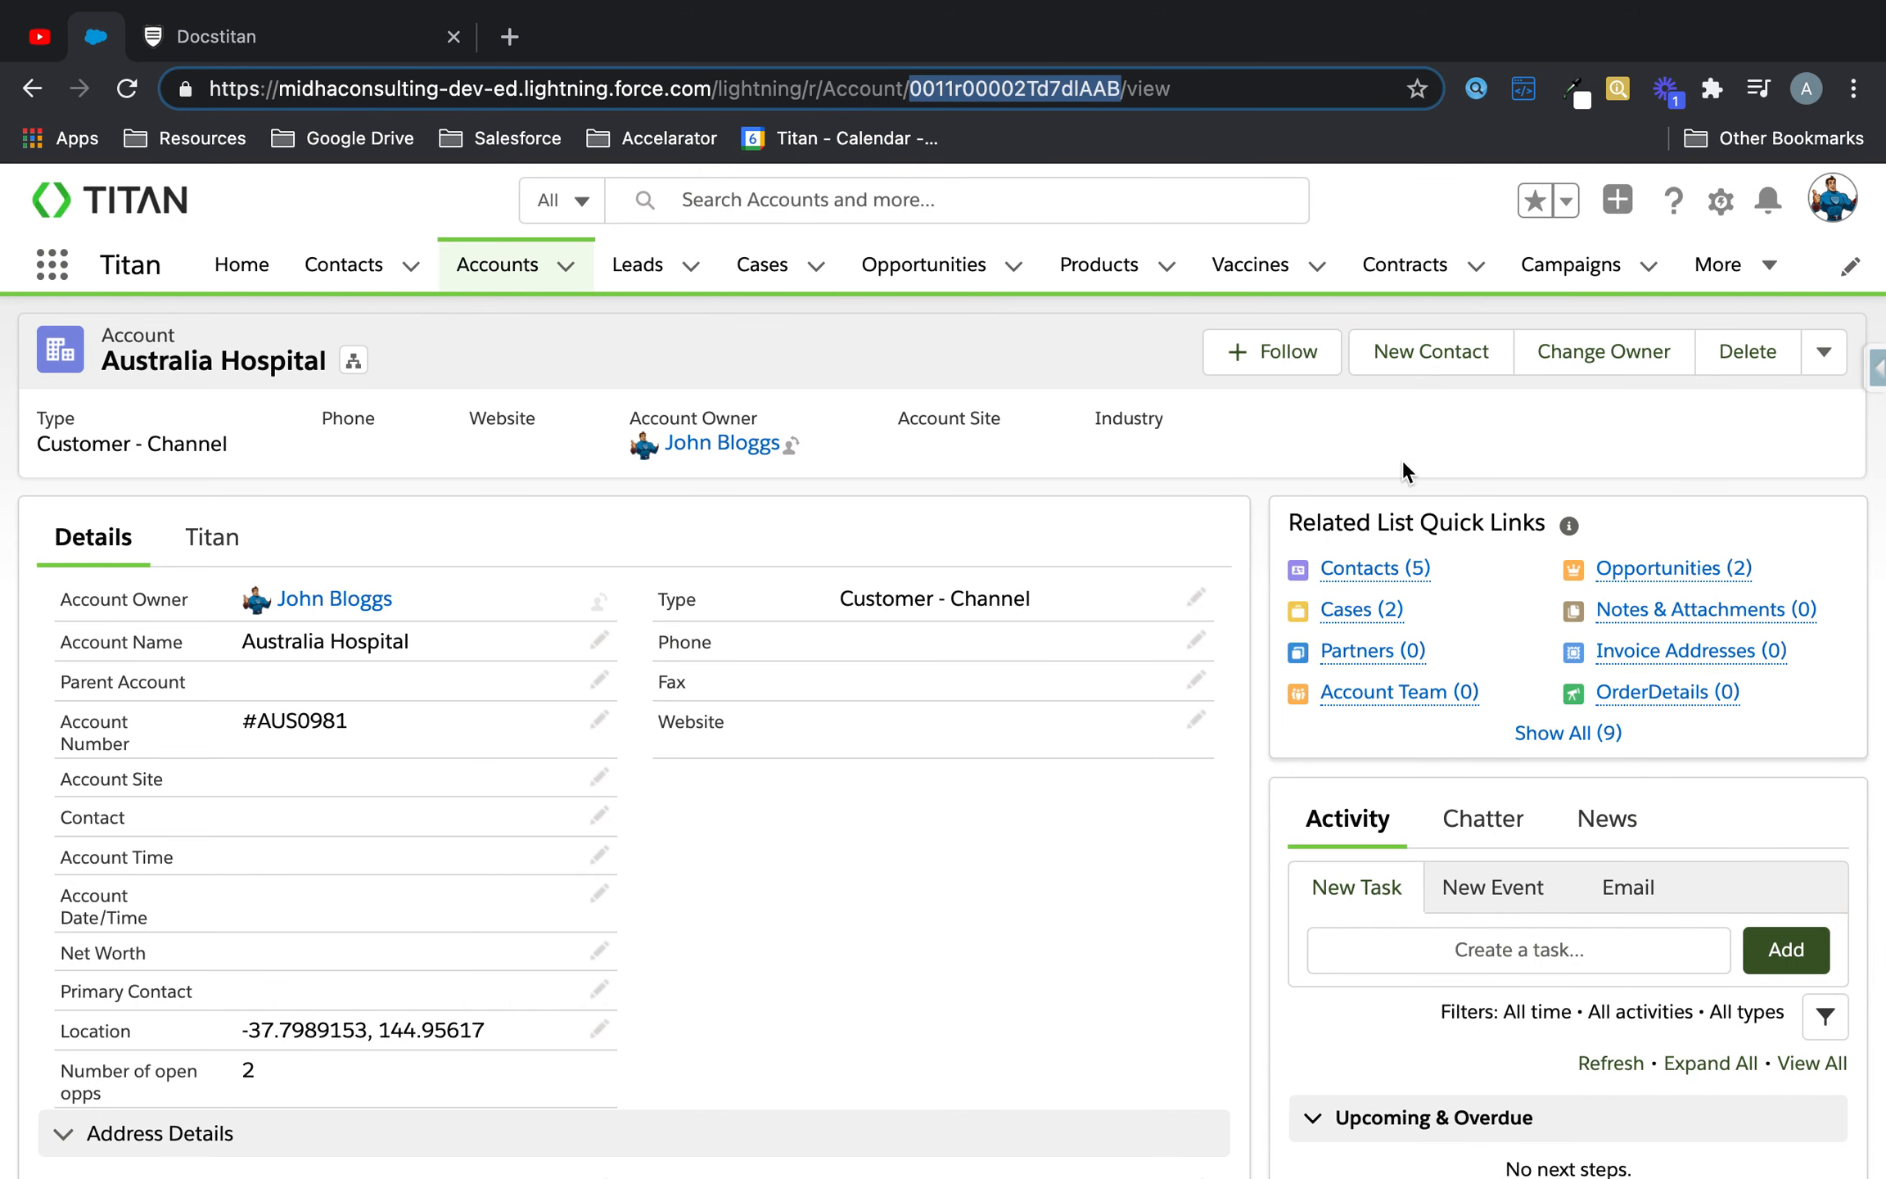
{"action": "mouse_move", "coordinate": [1392, 573]}
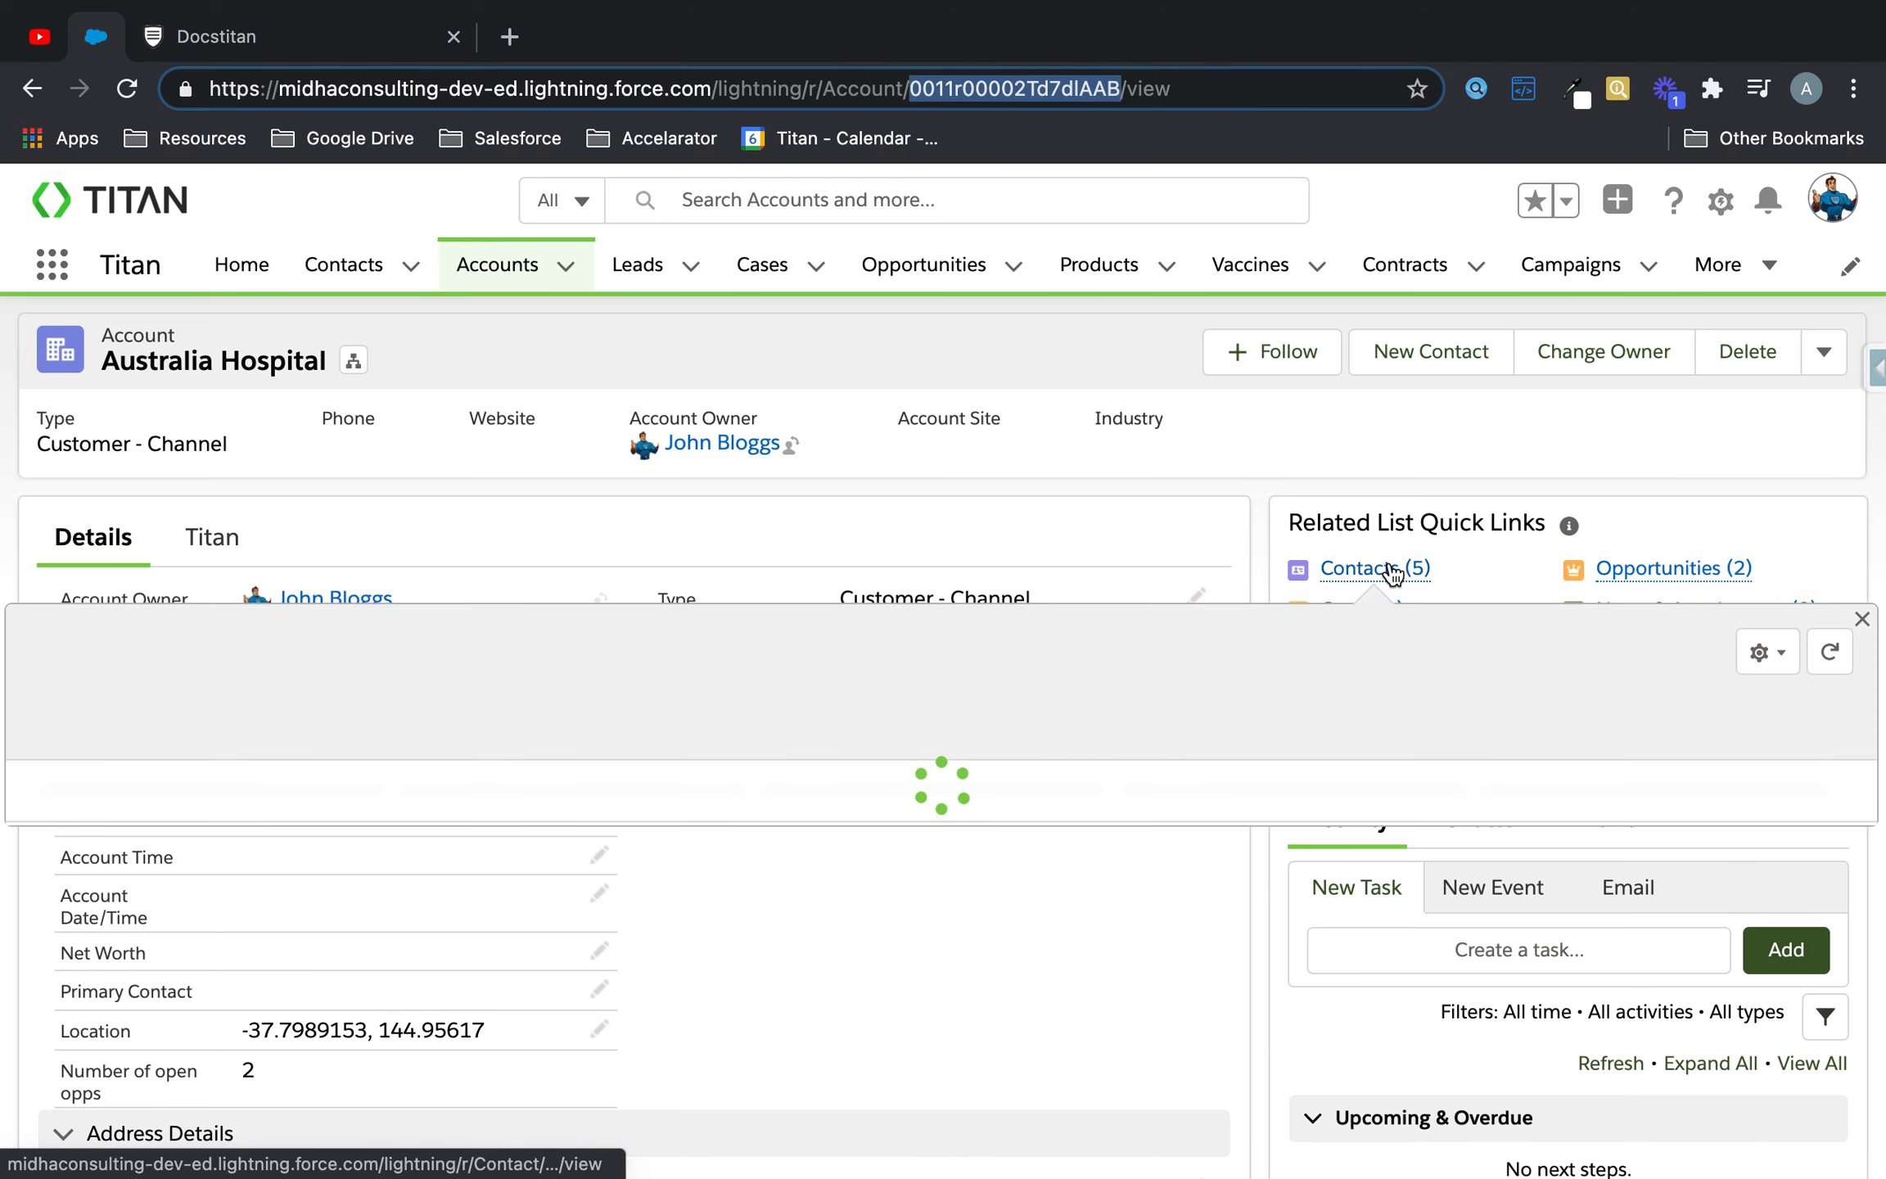
{"action": "left_click", "coordinate": [204, 19]}
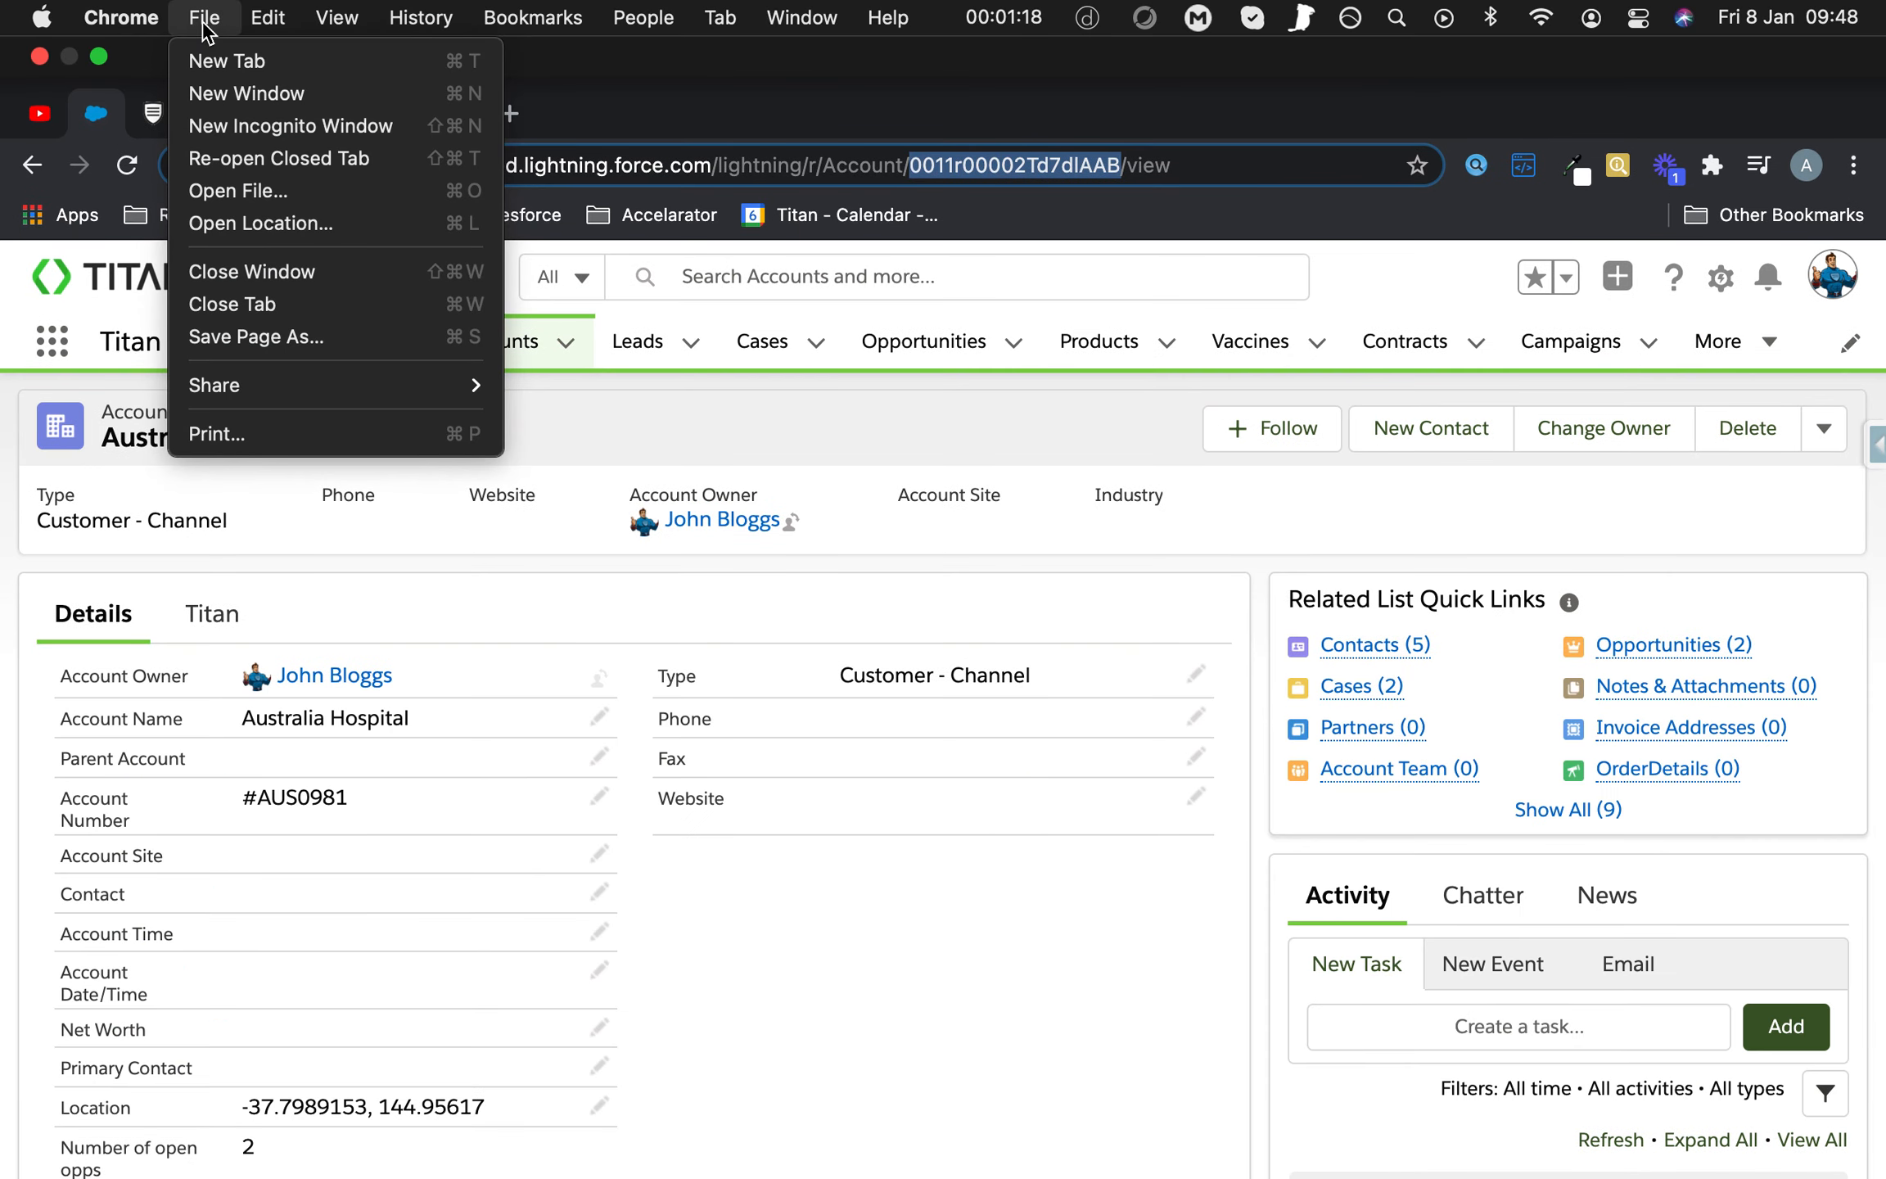
{"action": "left_click", "coordinate": [277, 105]}
{"action": "left_click", "coordinate": [277, 105]}
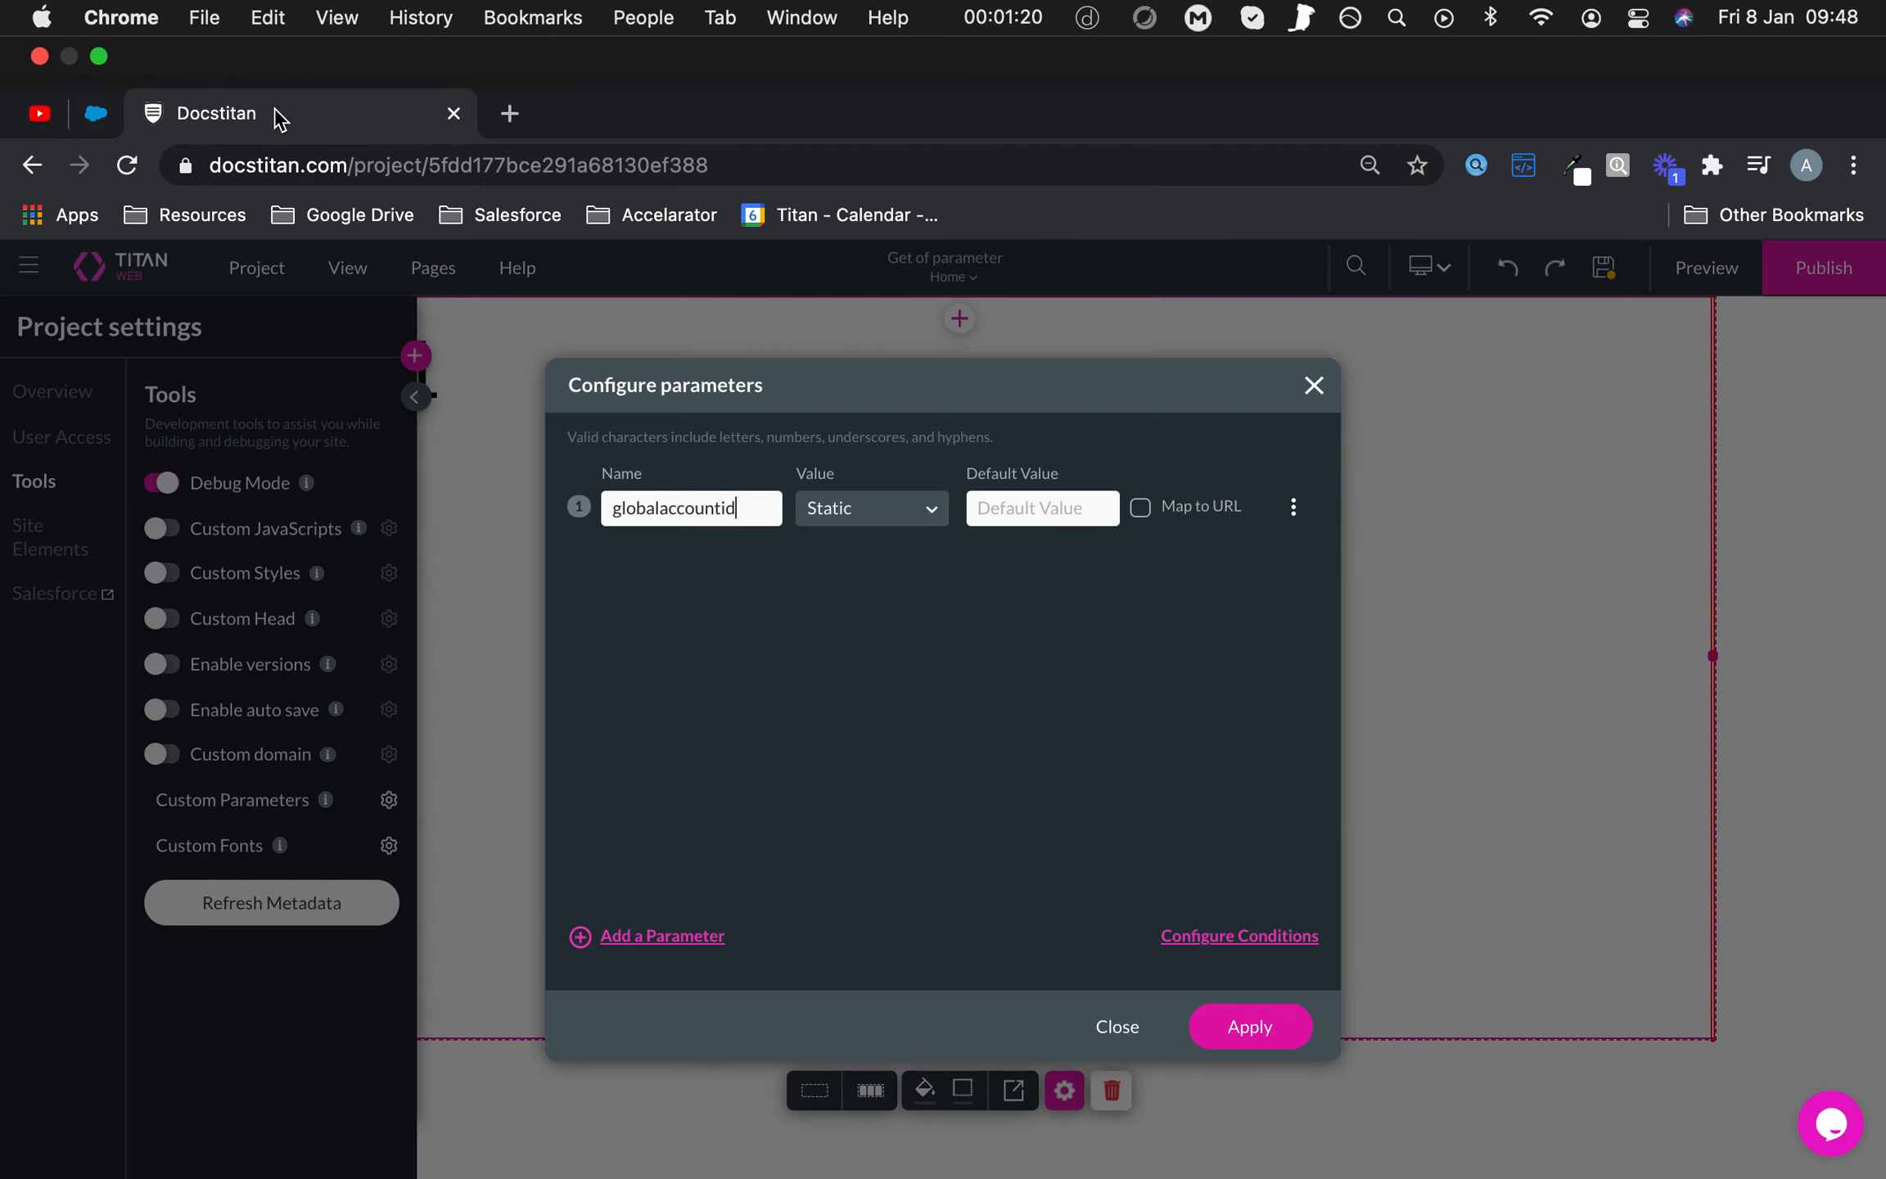
{"action": "left_click", "coordinate": [1035, 442]}
{"action": "key", "text": "super+v"}
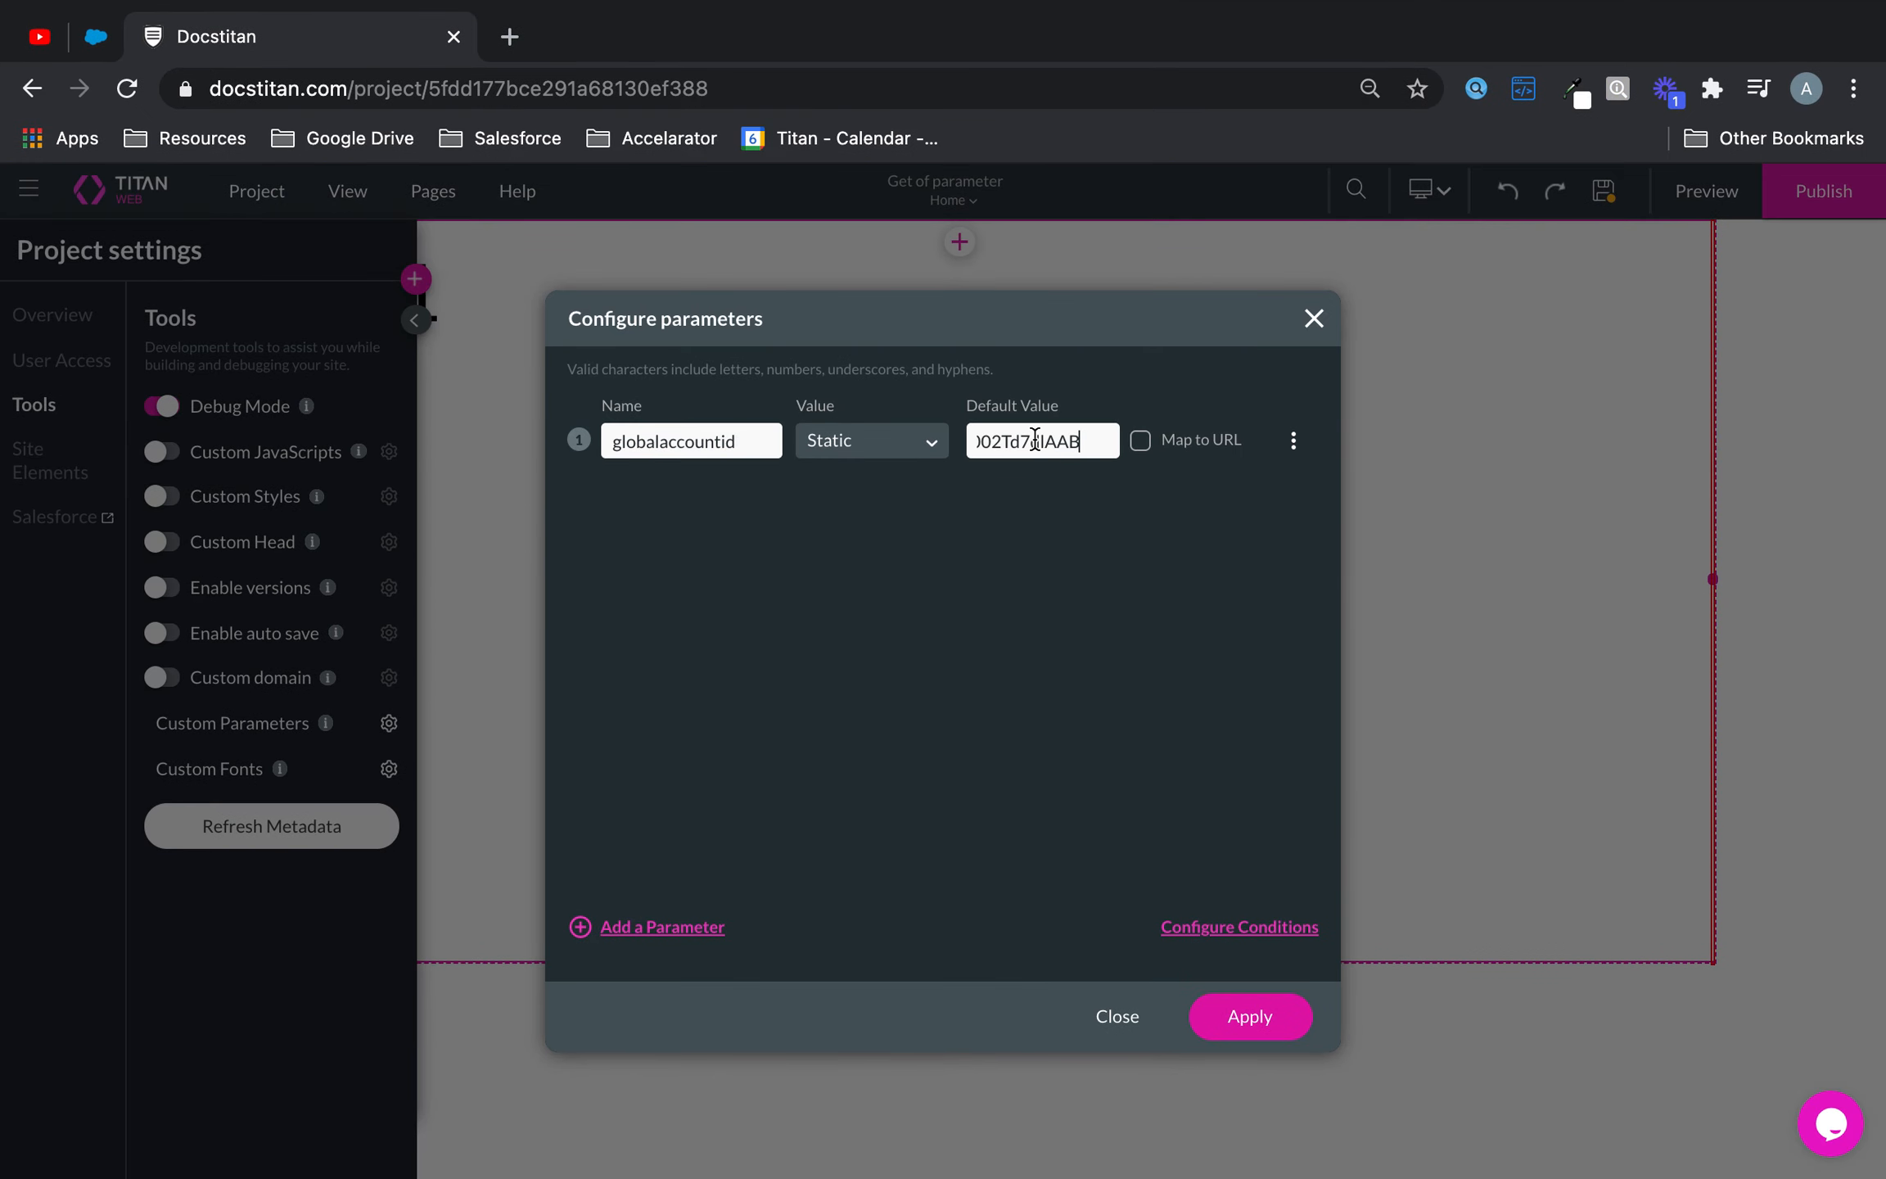
{"action": "left_click", "coordinate": [1256, 1023]}
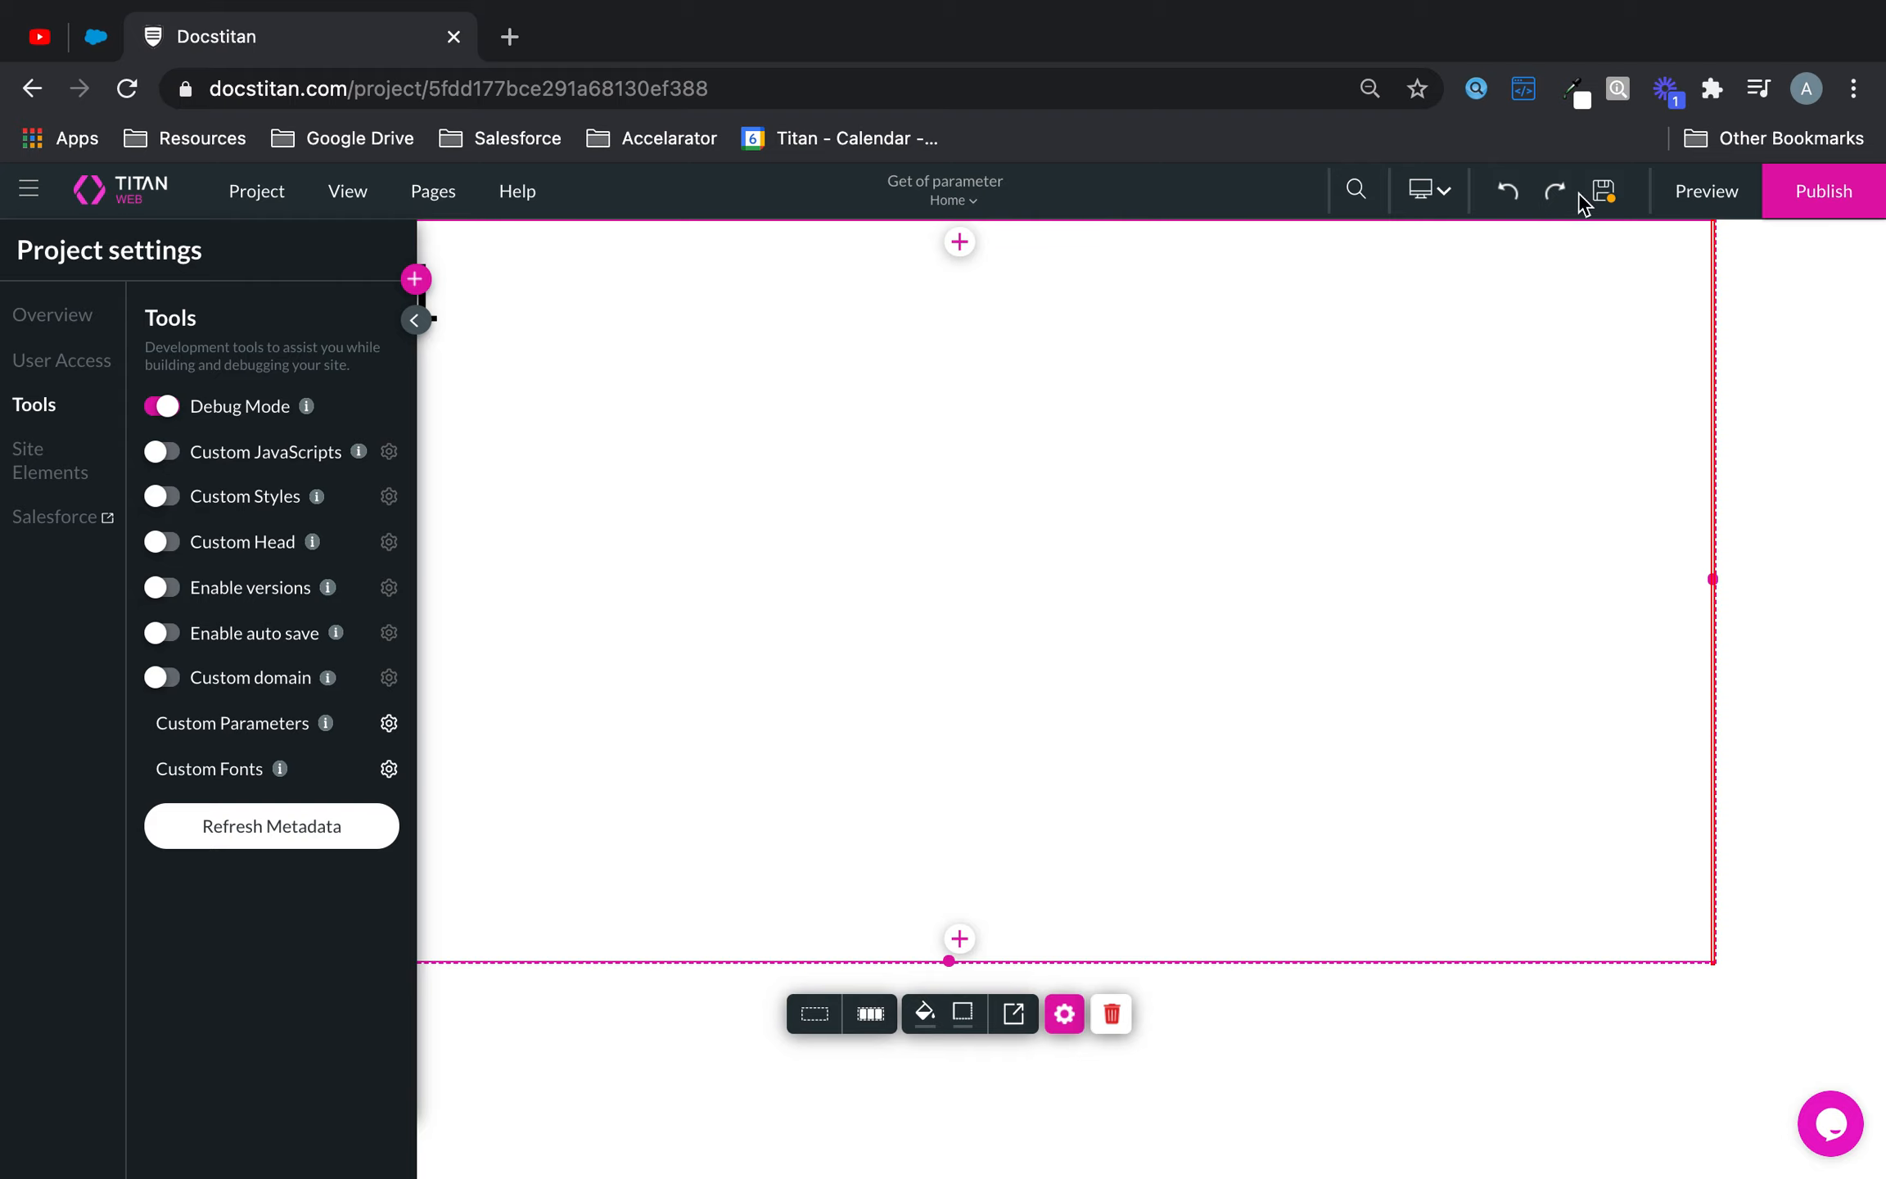
{"action": "left_click", "coordinate": [1602, 192]}
- Place a primary button below the Page 1 heading and label it "Go to my contacts"
{"action": "left_click", "coordinate": [31, 279]}
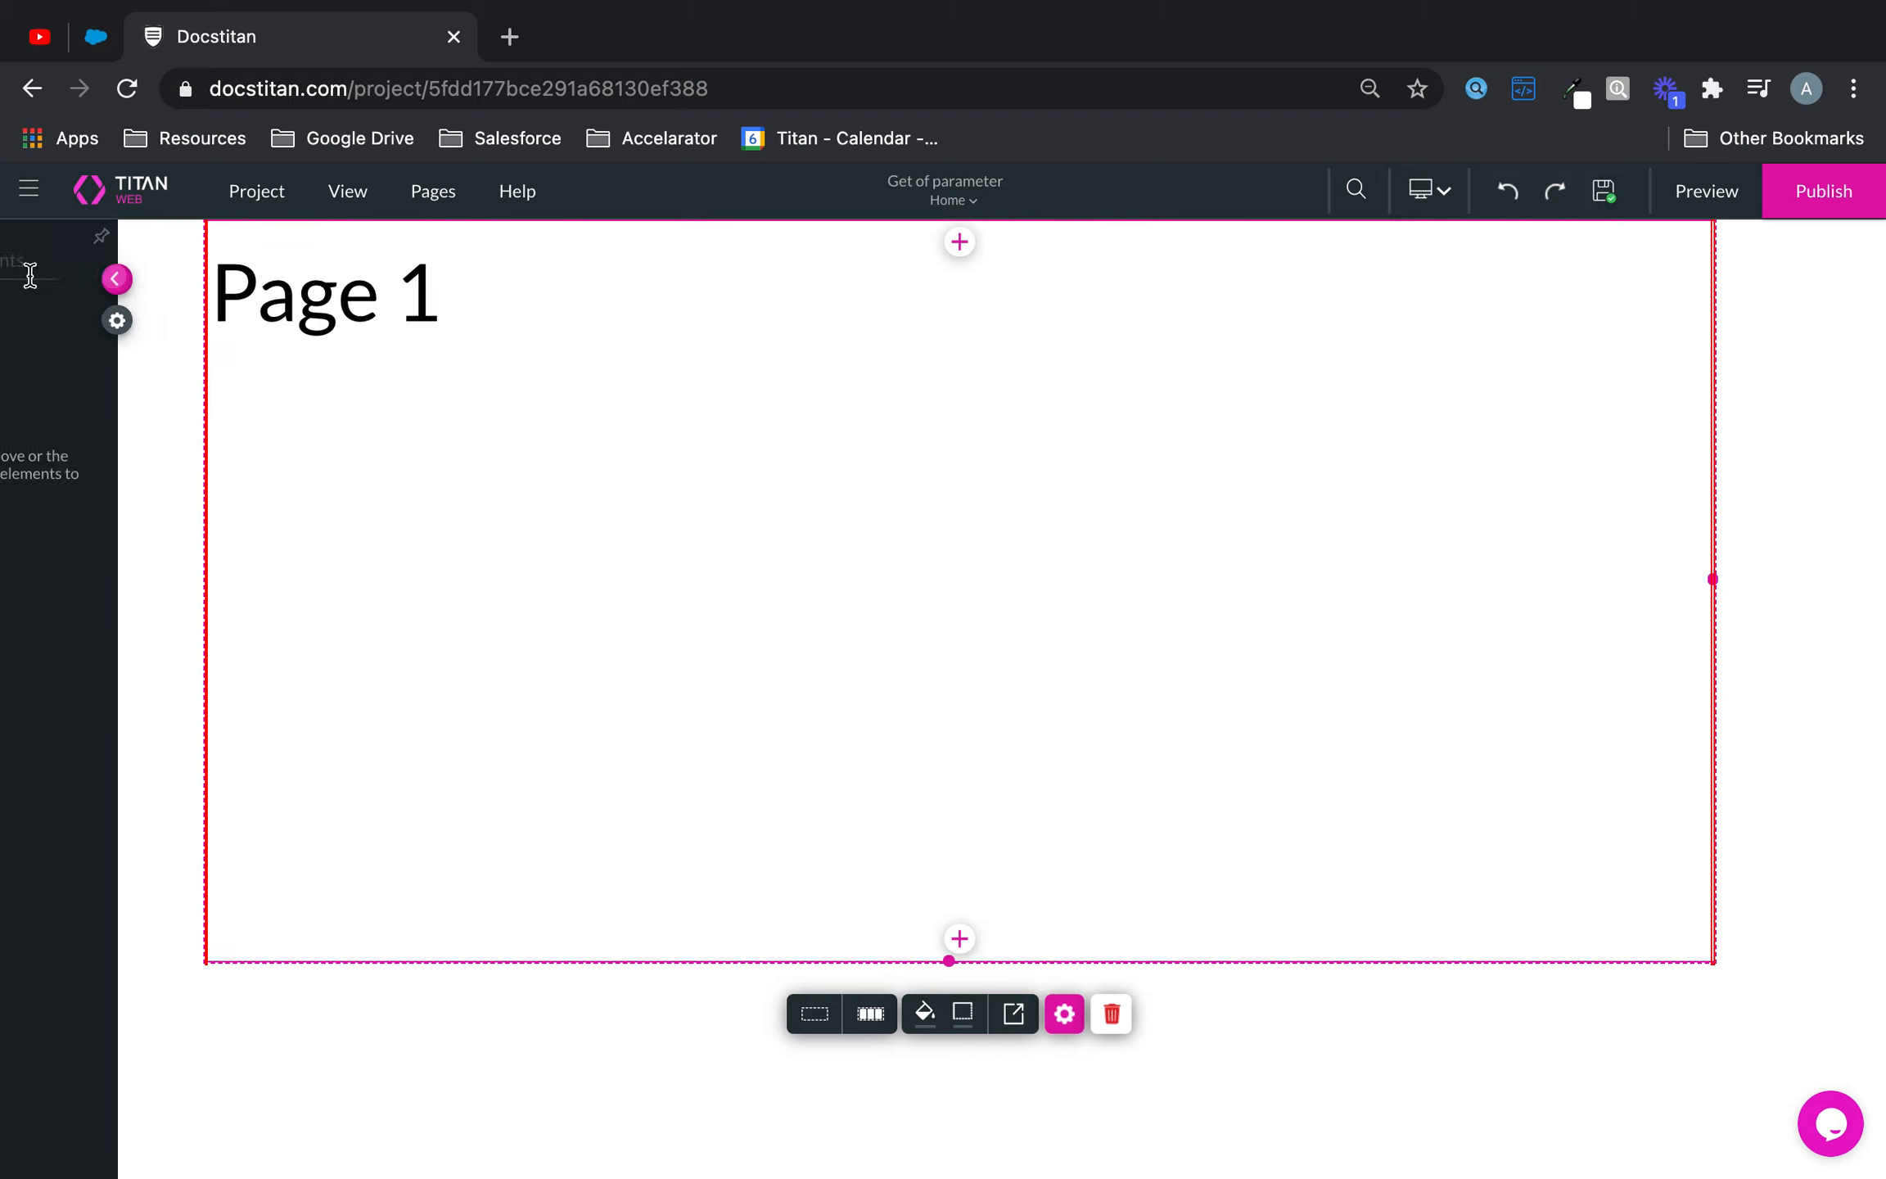
{"action": "left_click", "coordinate": [66, 352]}
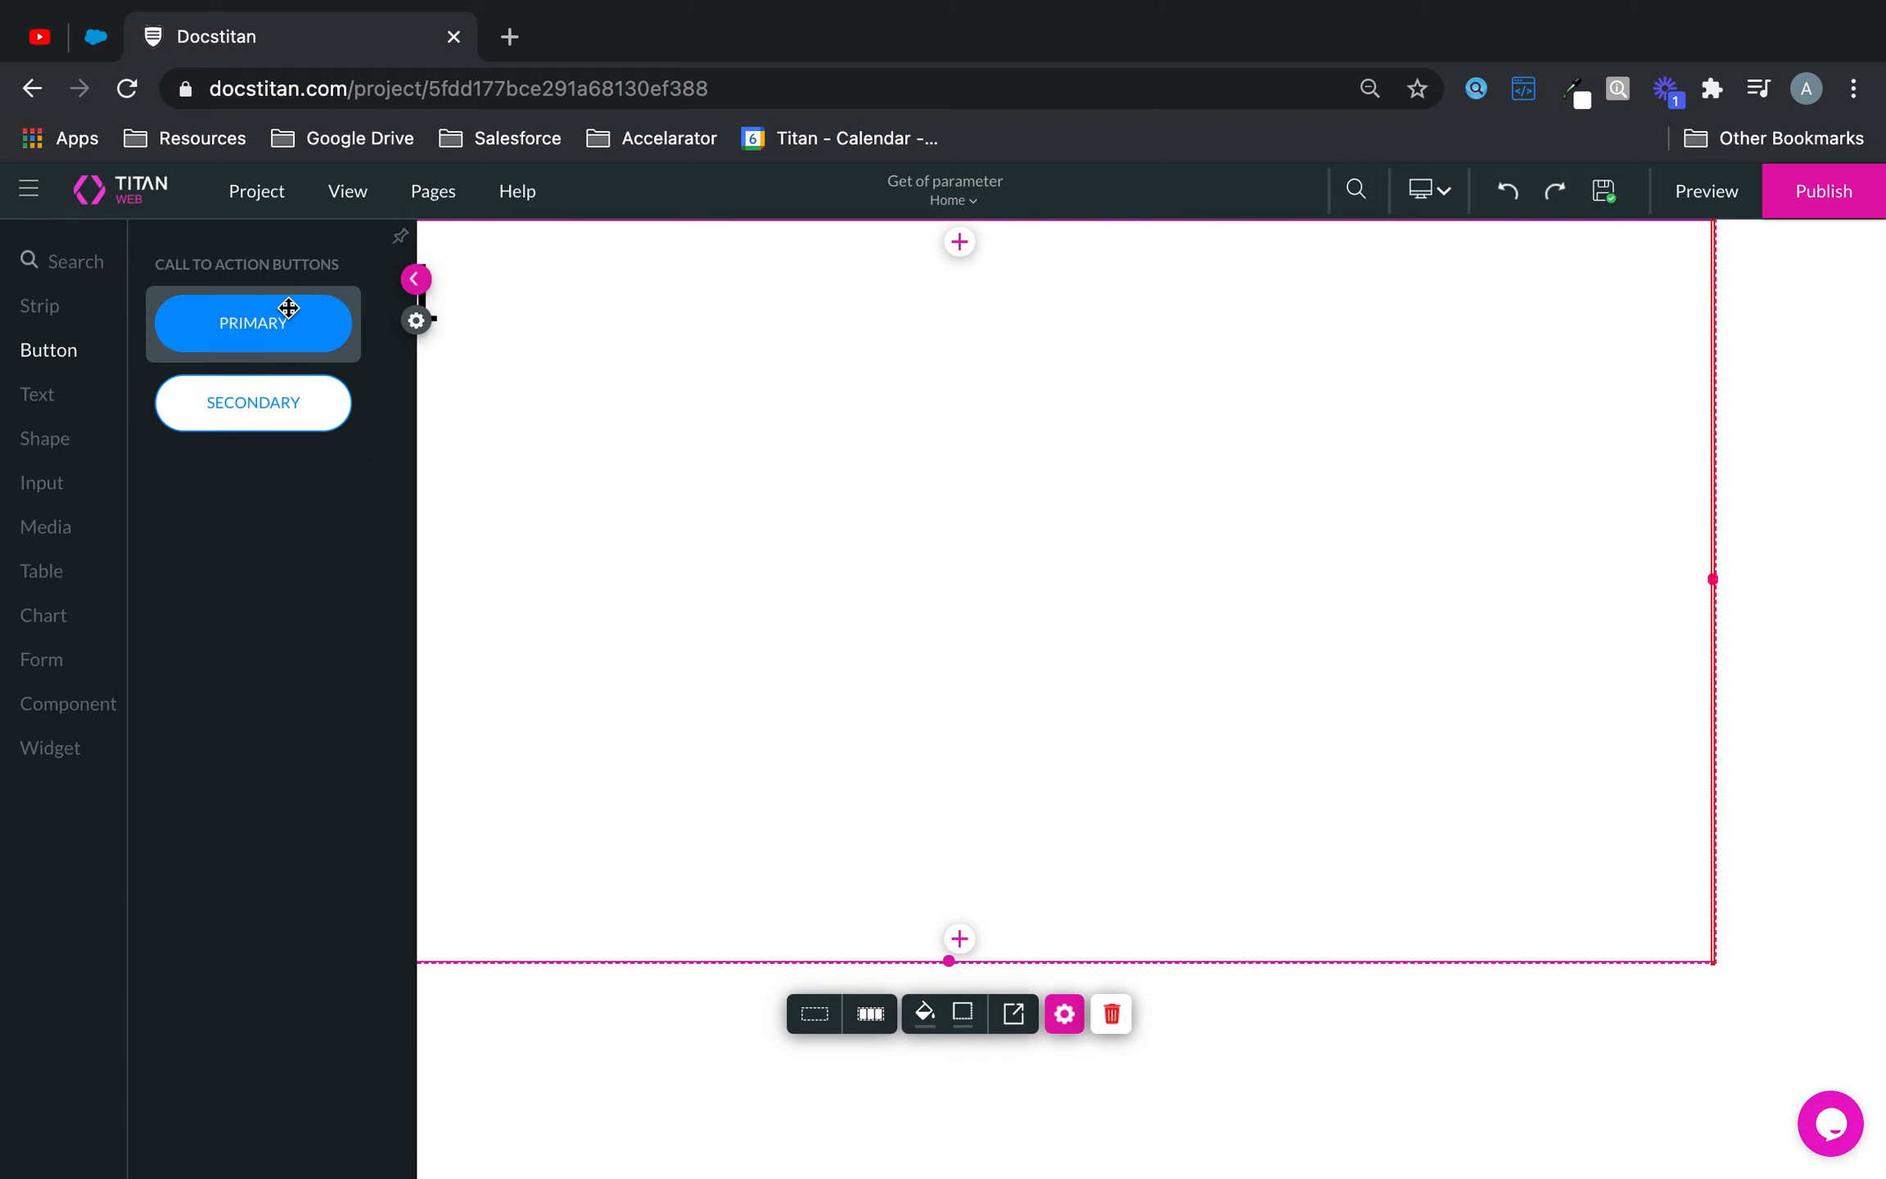
{"action": "left_click_drag", "start_coordinate": [282, 307], "coordinate": [1099, 491]}
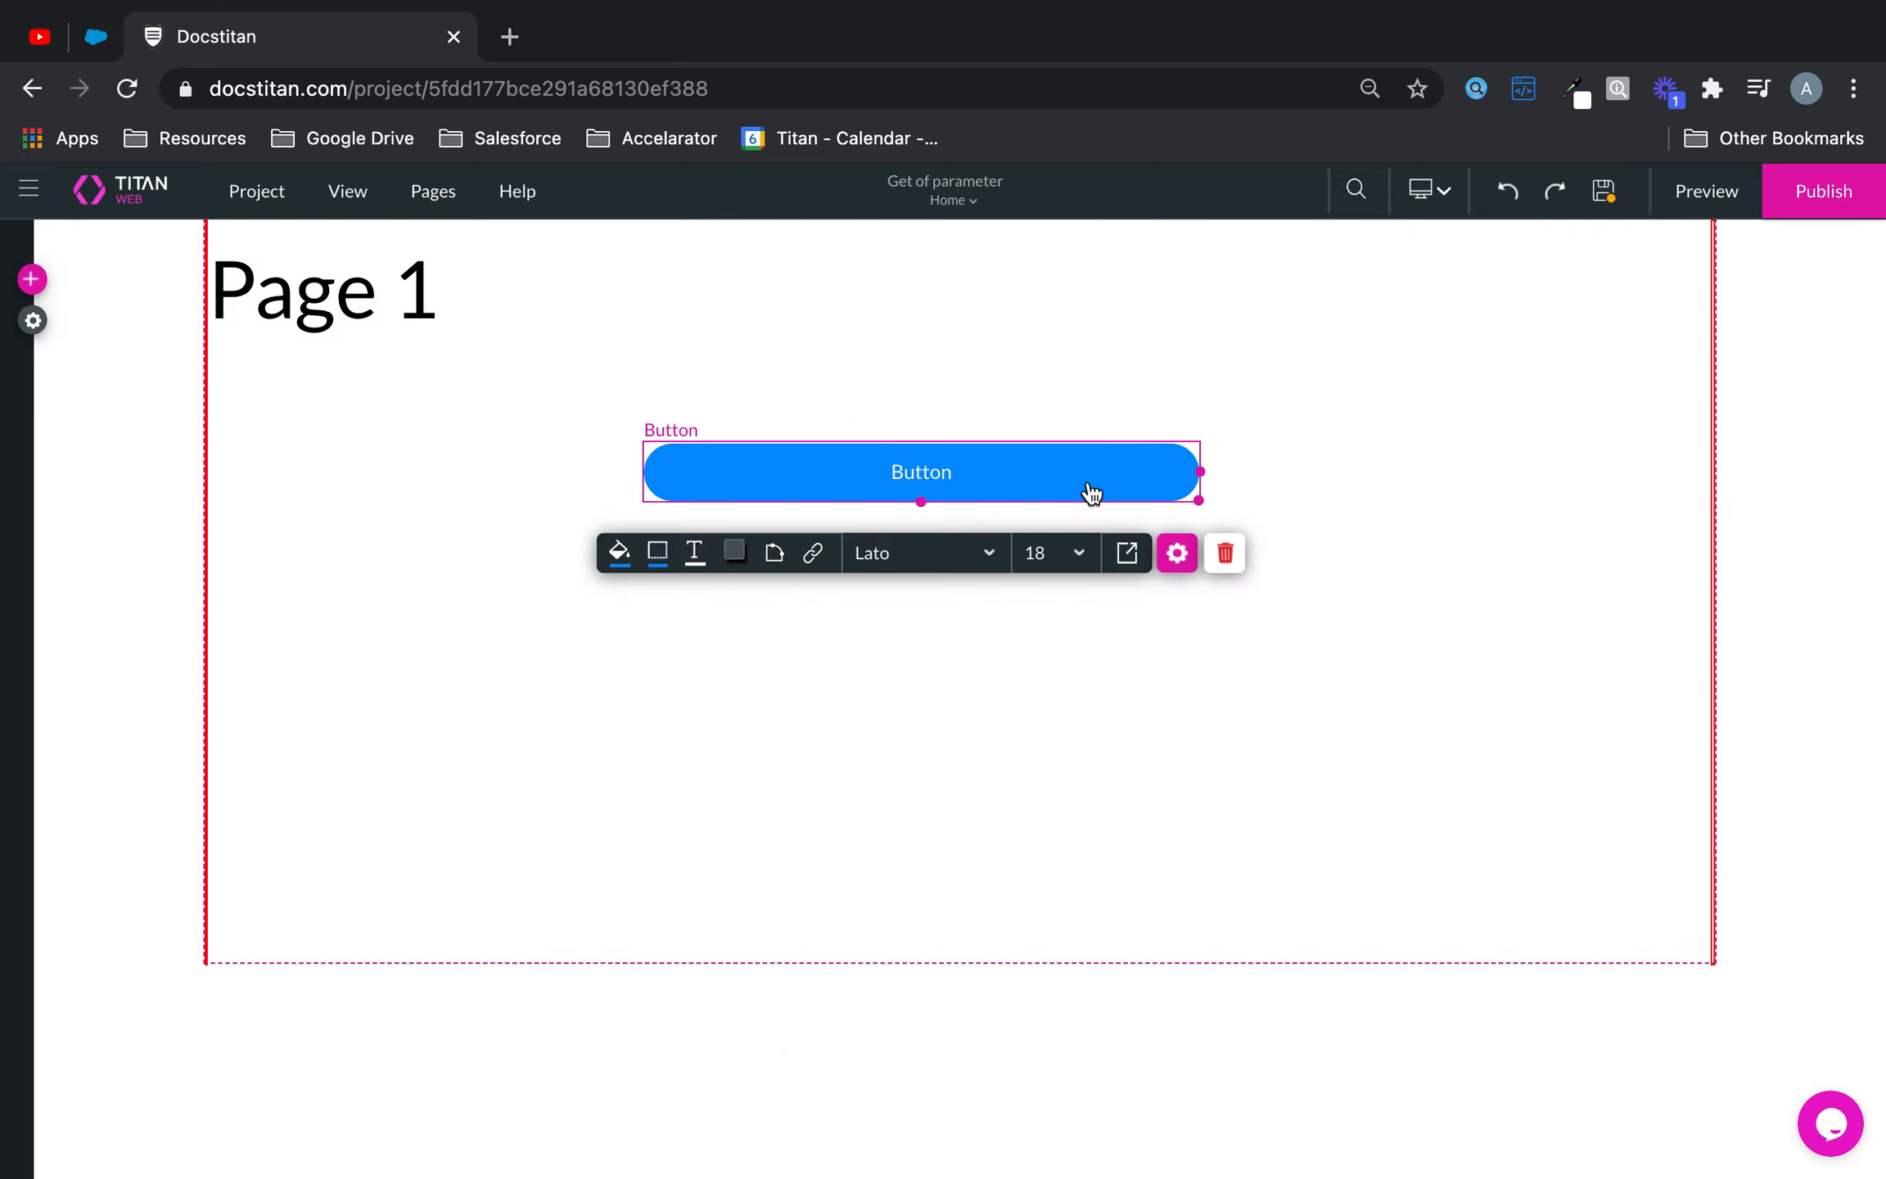
{"action": "left_click", "coordinate": [1179, 558]}
{"action": "left_click_drag", "start_coordinate": [1470, 426], "coordinate": [1220, 421]}
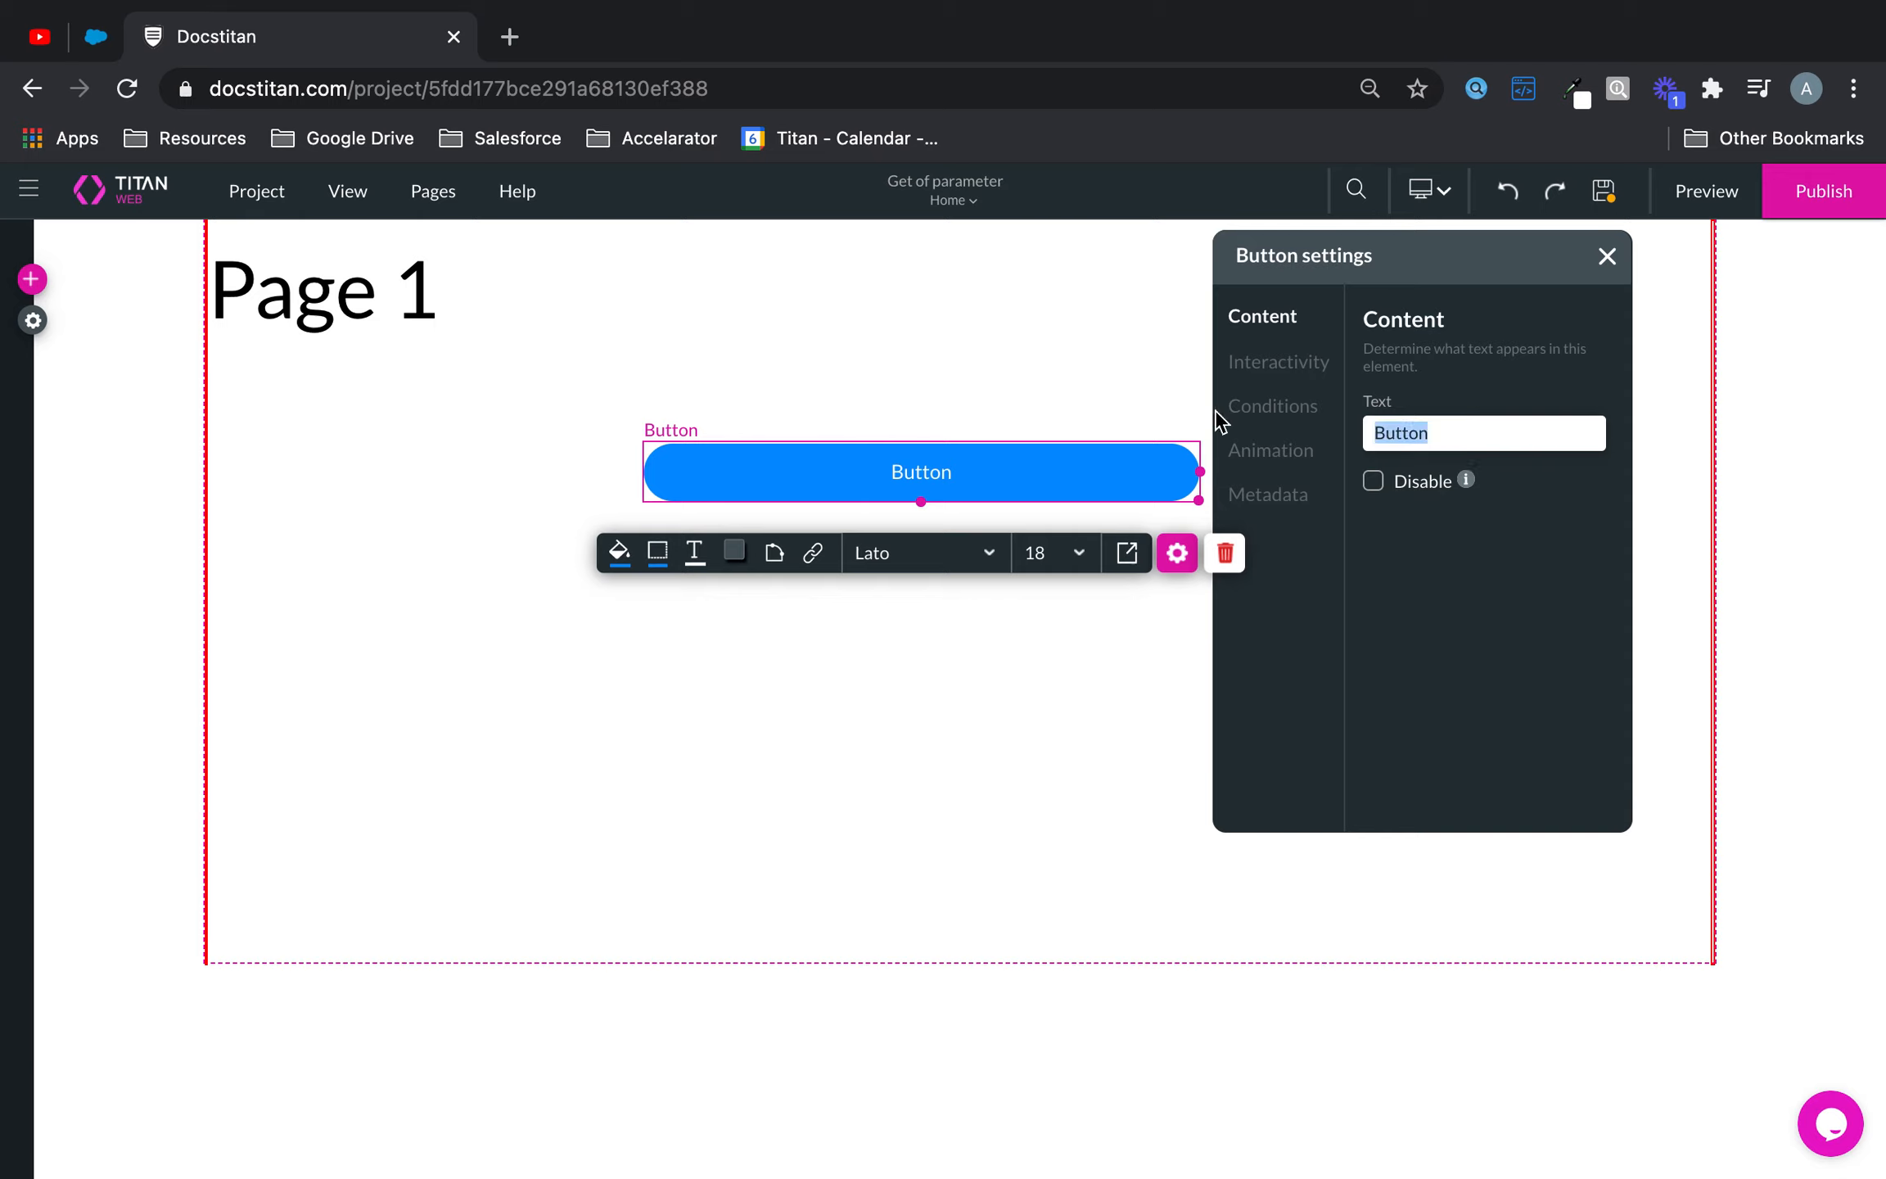
{"action": "type", "text": "Go to "}
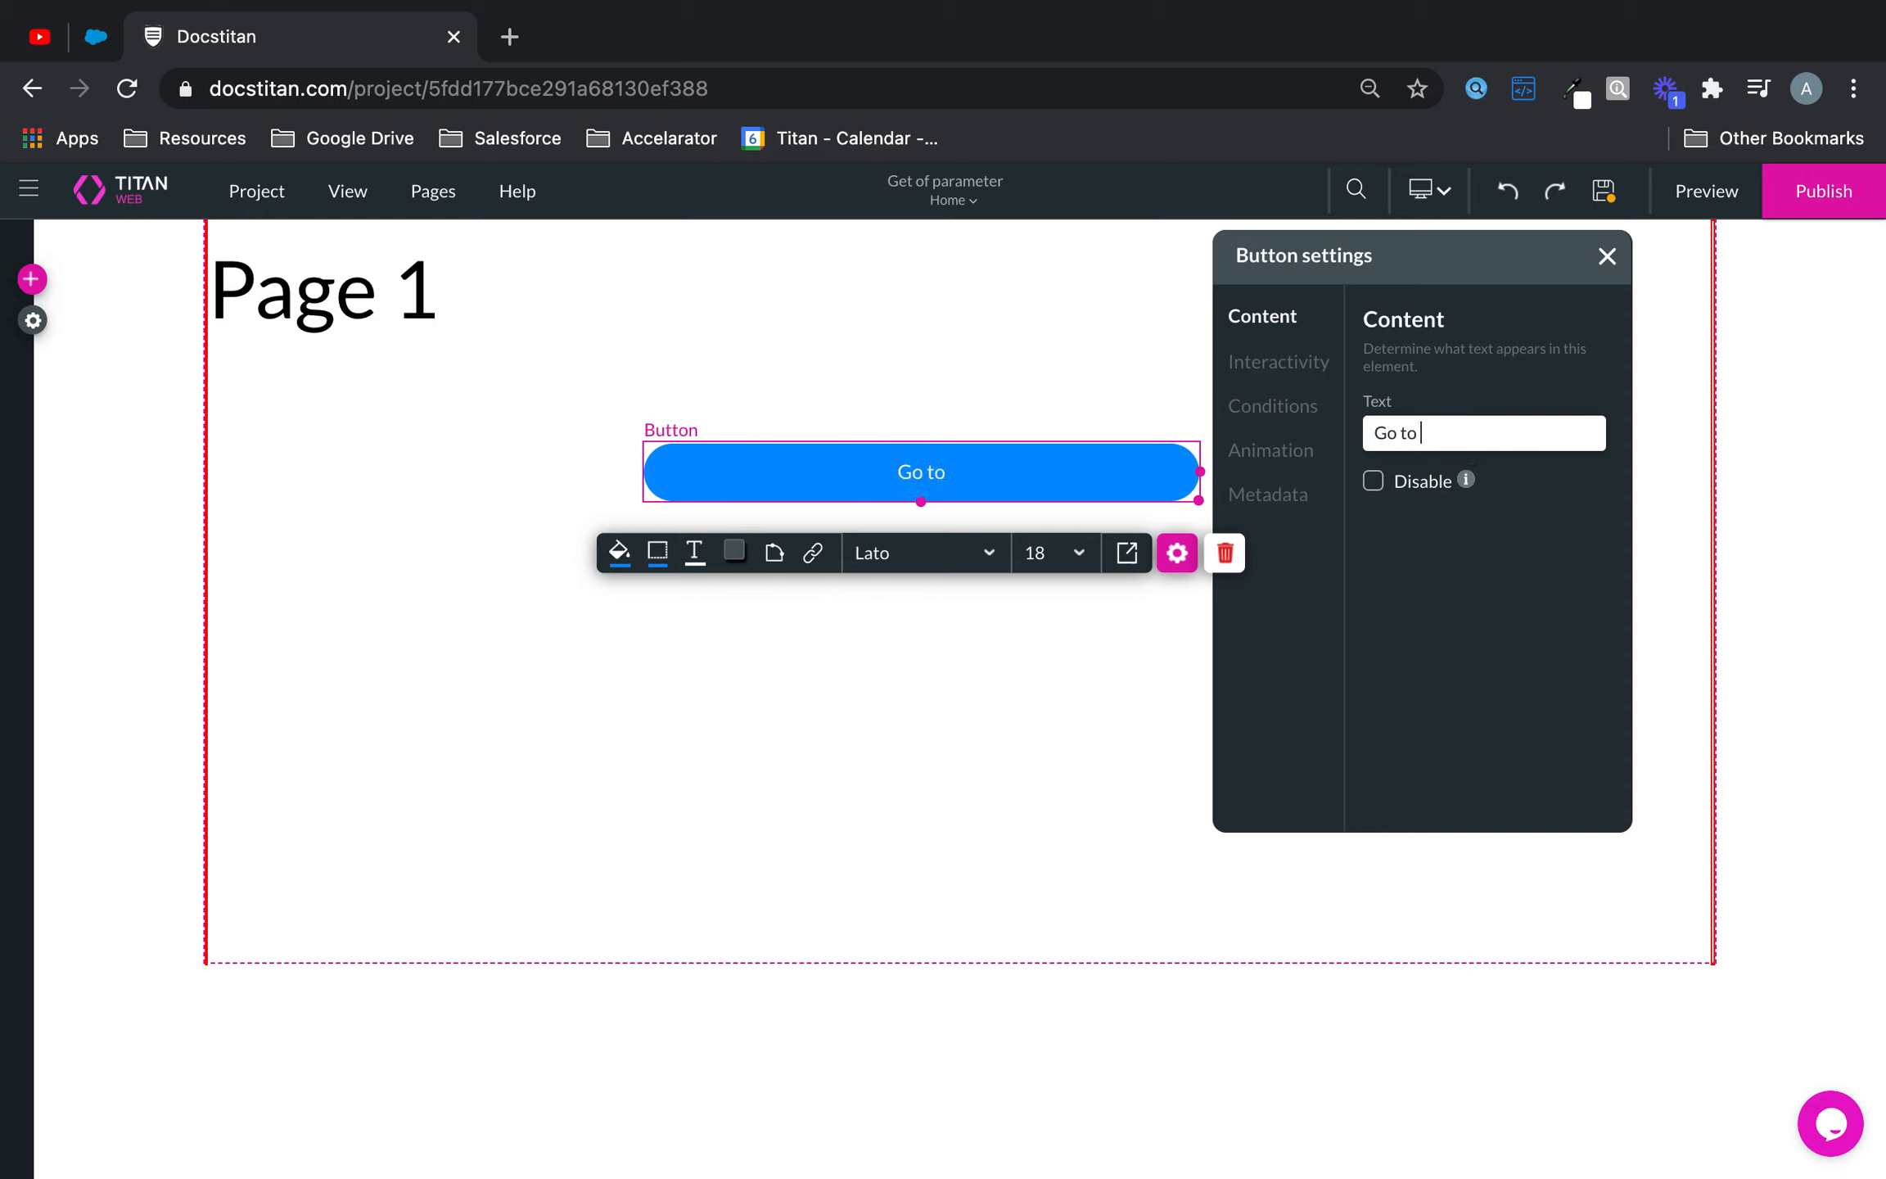
{"action": "type", "text": "my contacts"}
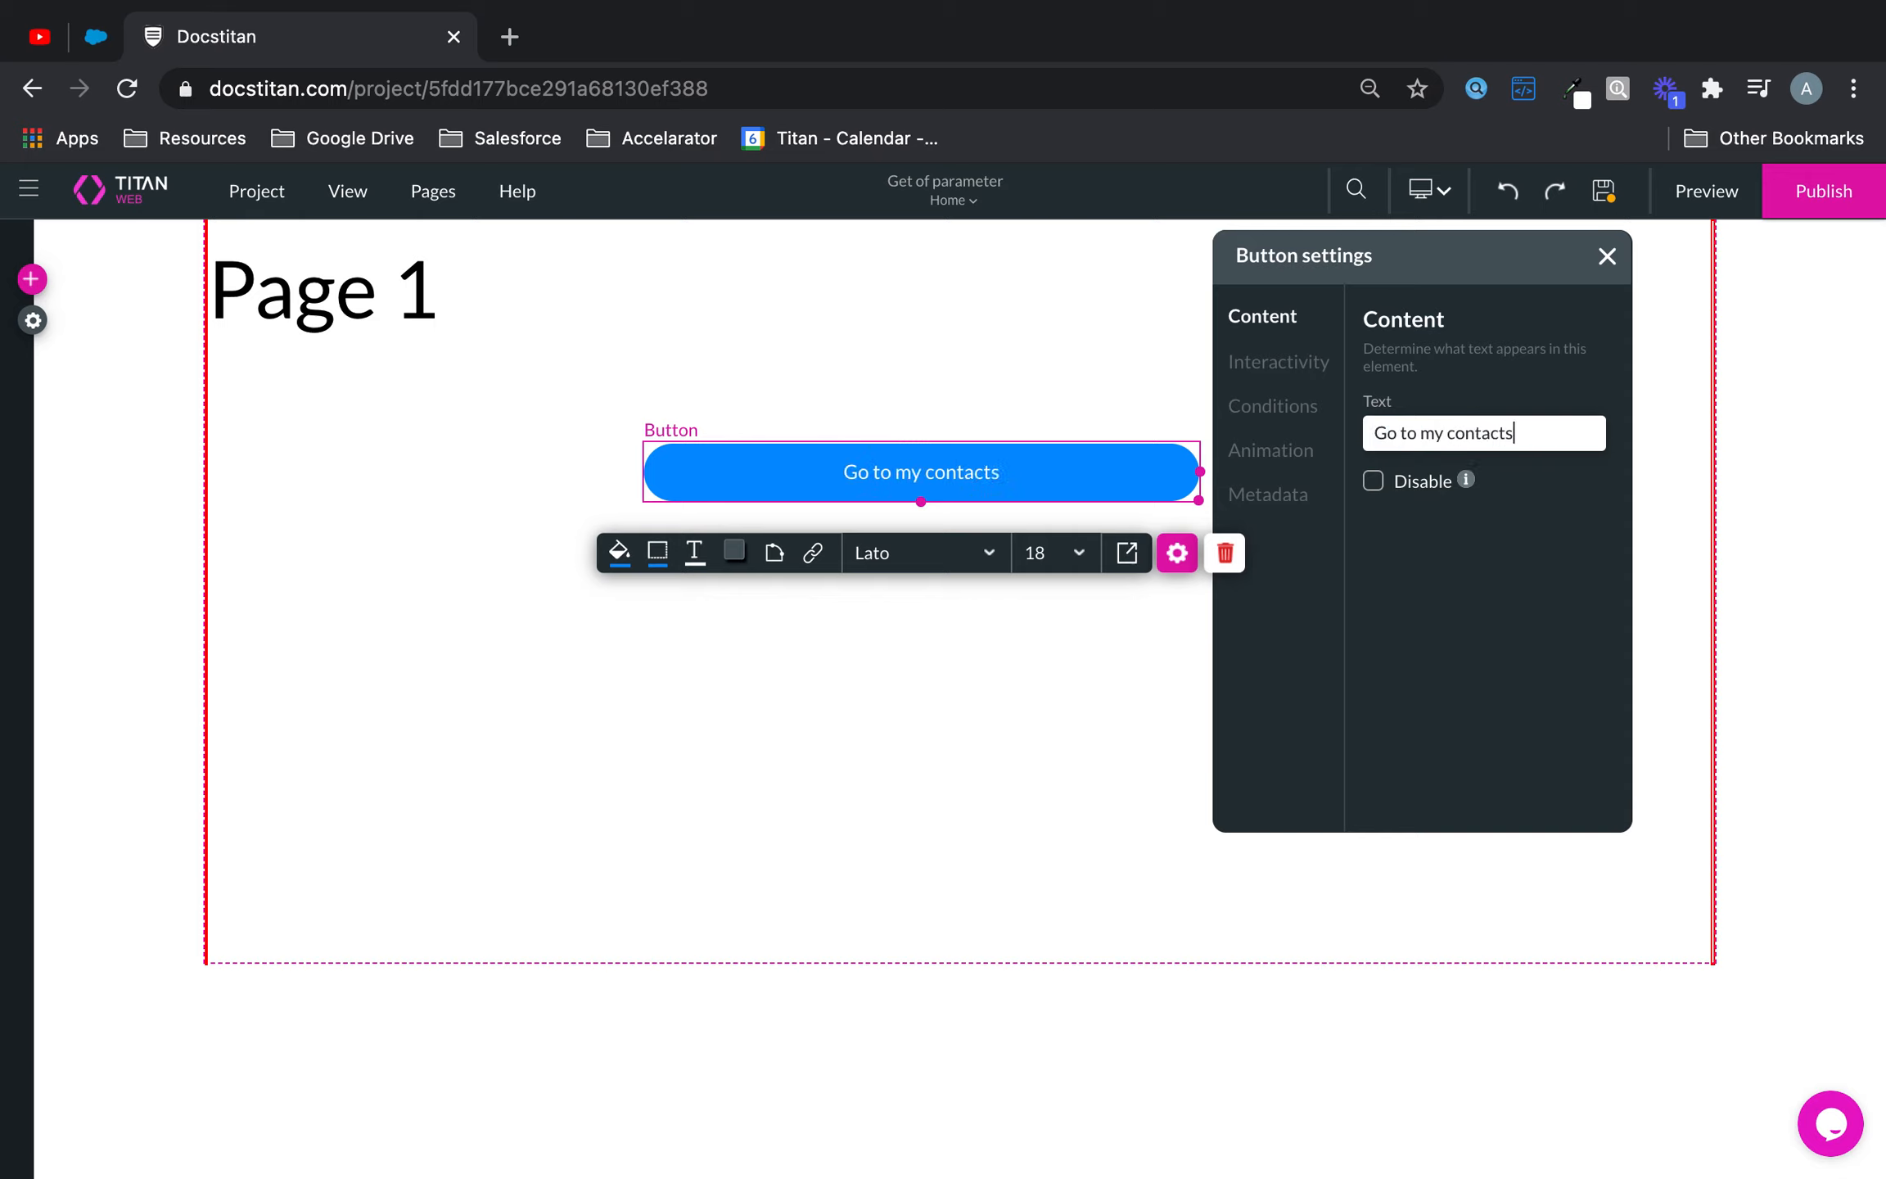
- Configure the button's on-click action as the predefined Go to Page action targeting Page 2
{"action": "left_click", "coordinate": [1304, 364]}
{"action": "left_click", "coordinate": [1482, 790]}
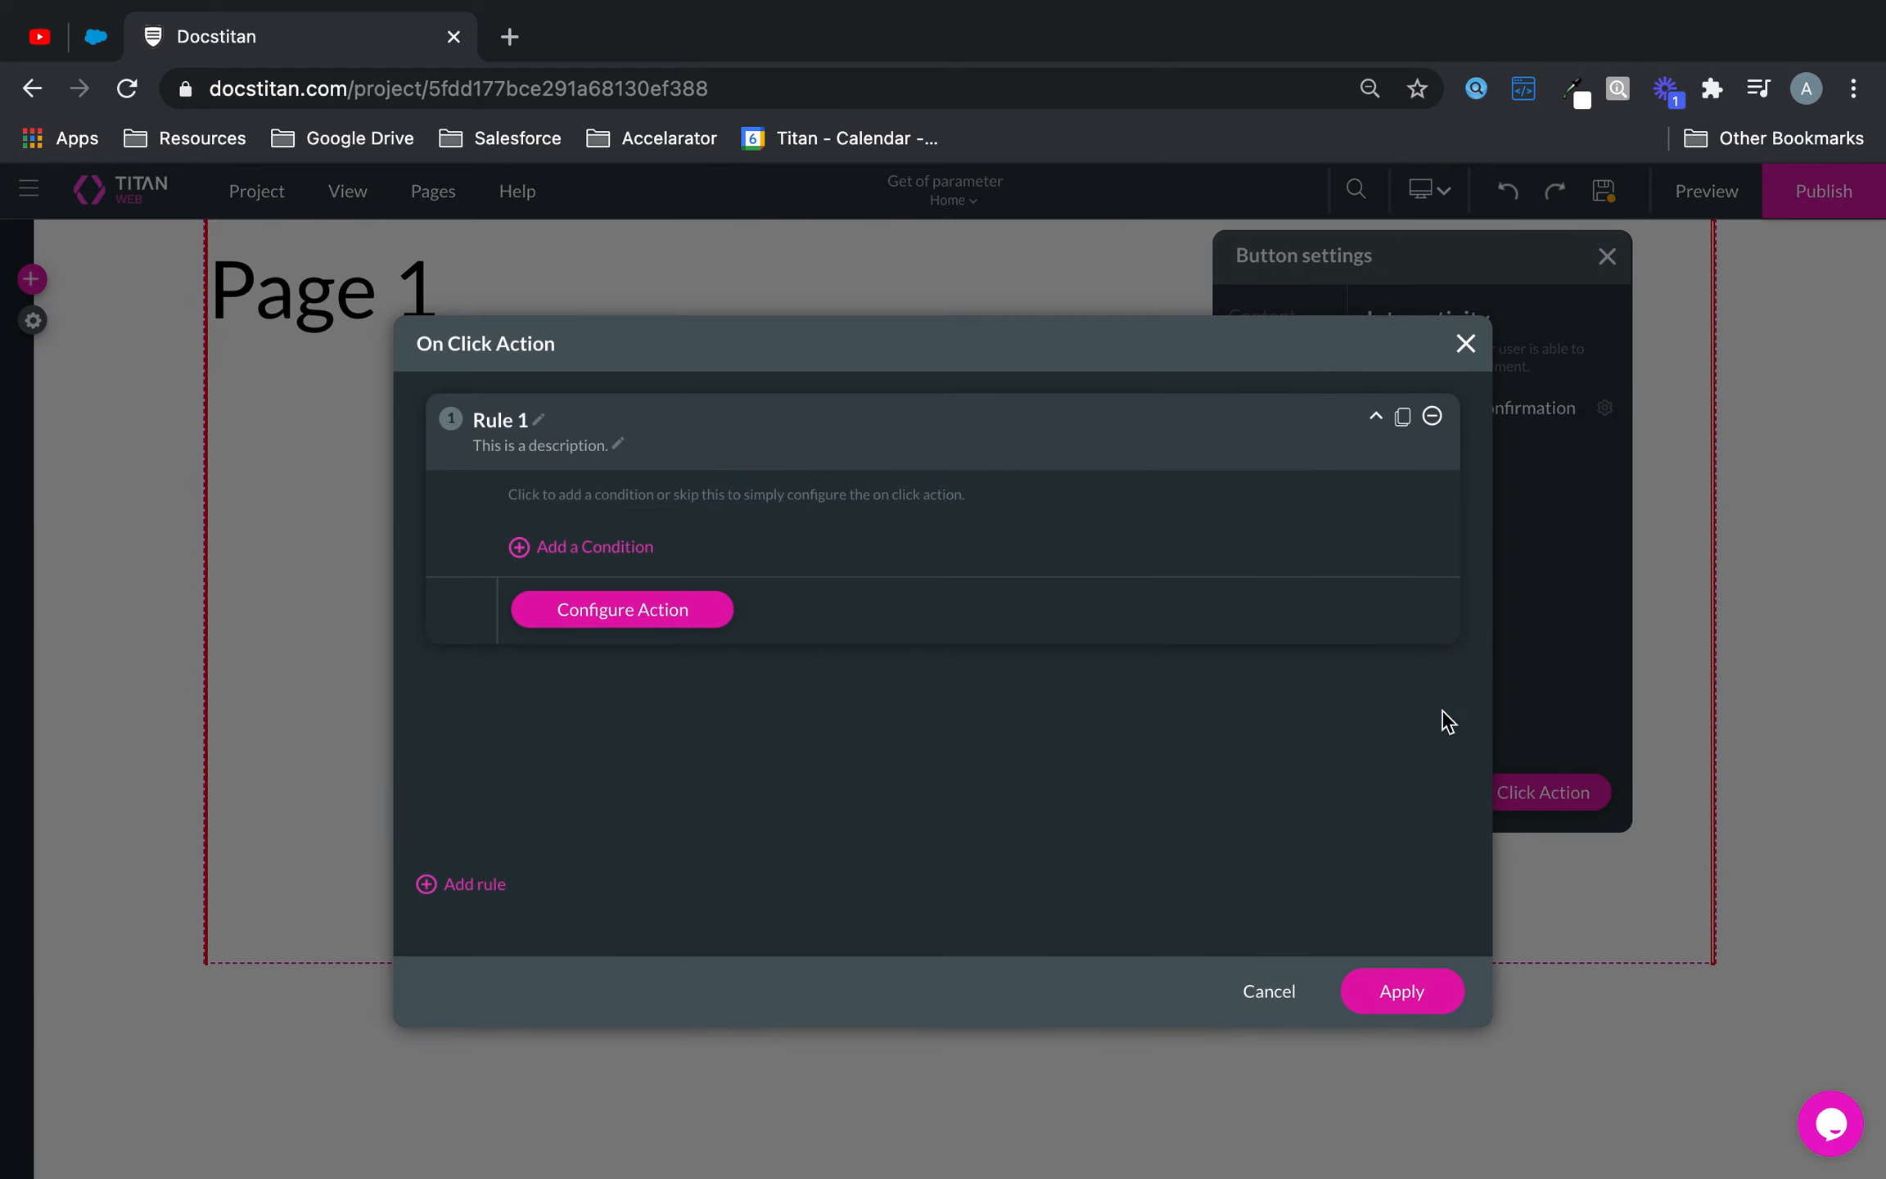
{"action": "left_click", "coordinate": [630, 620]}
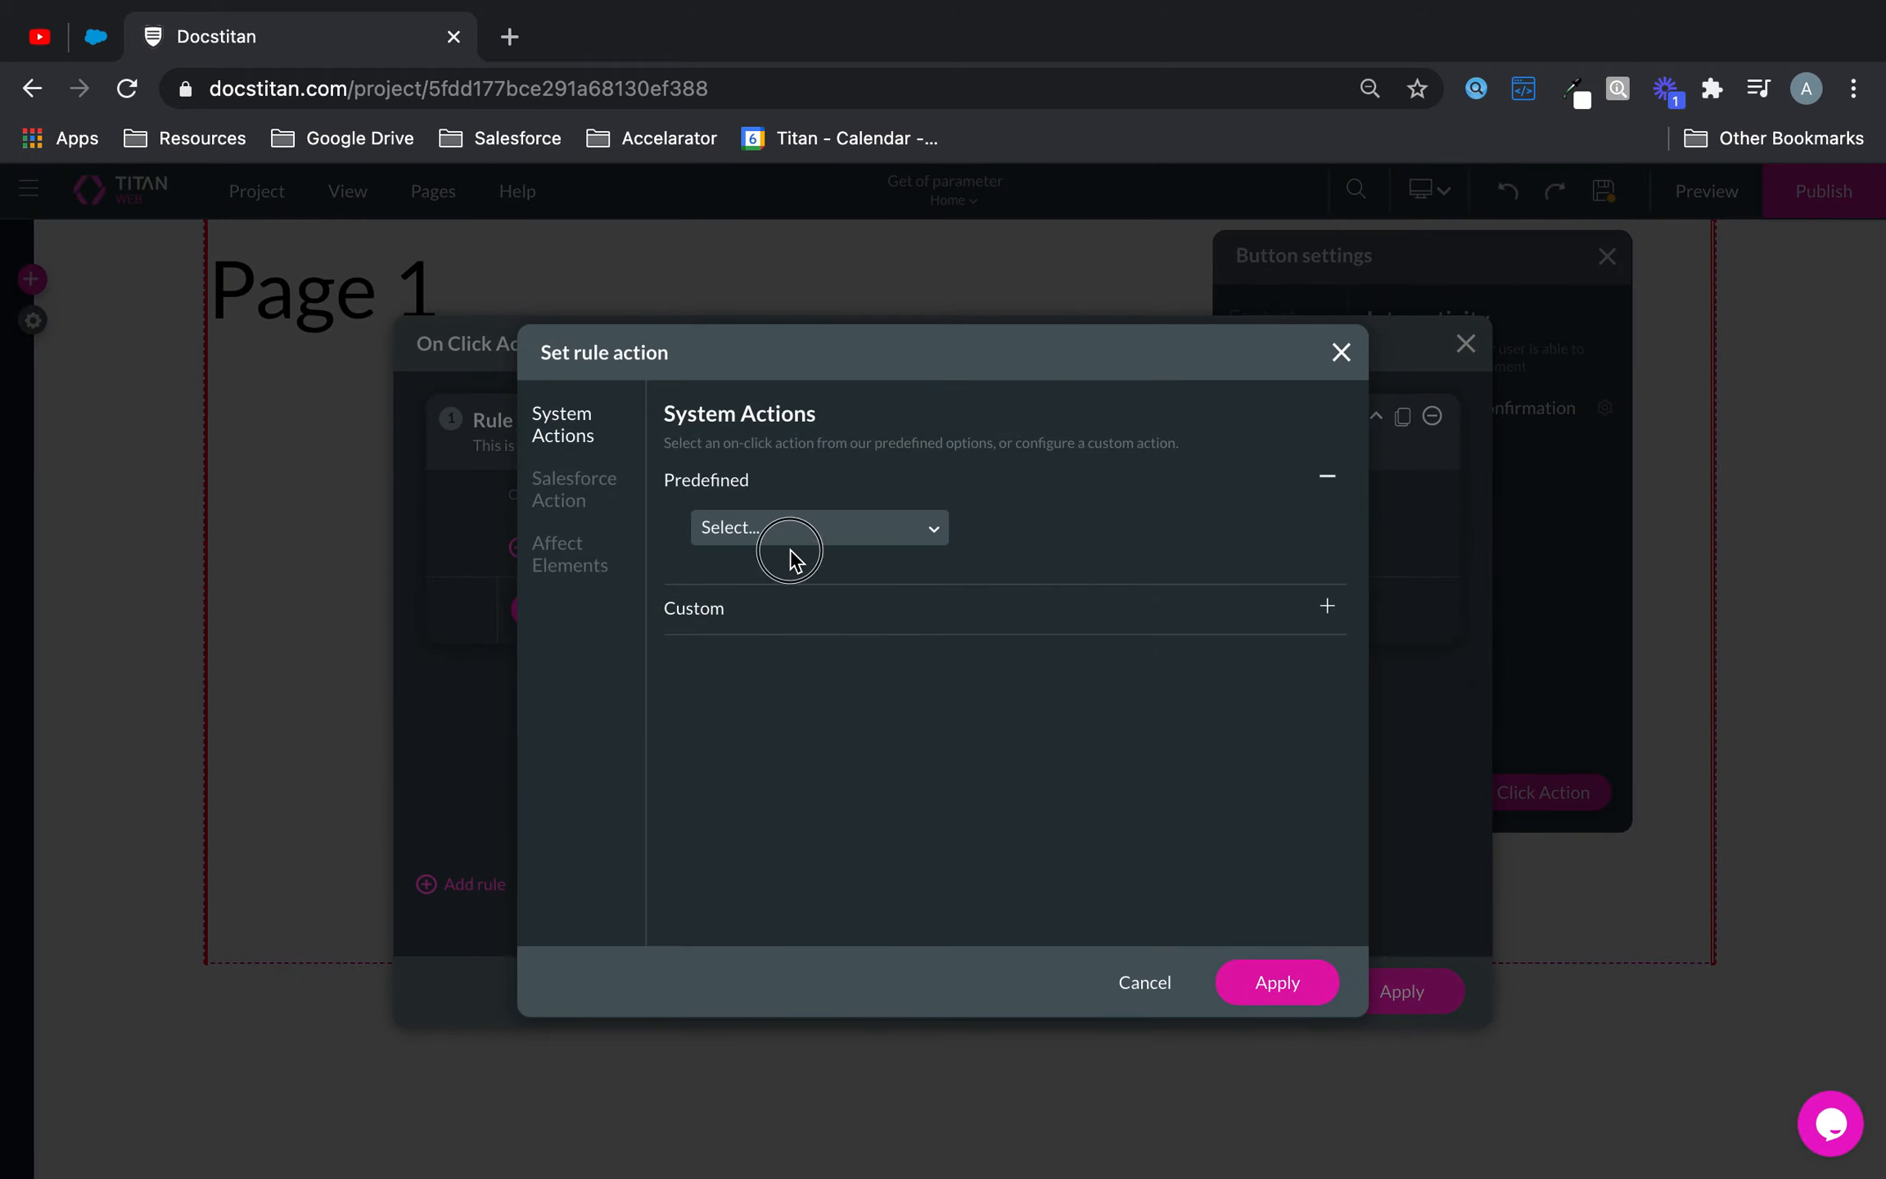
{"action": "left_click", "coordinate": [790, 548]}
{"action": "scroll", "coordinate": [800, 639], "scroll_direction": "down", "scroll_amount": 1}
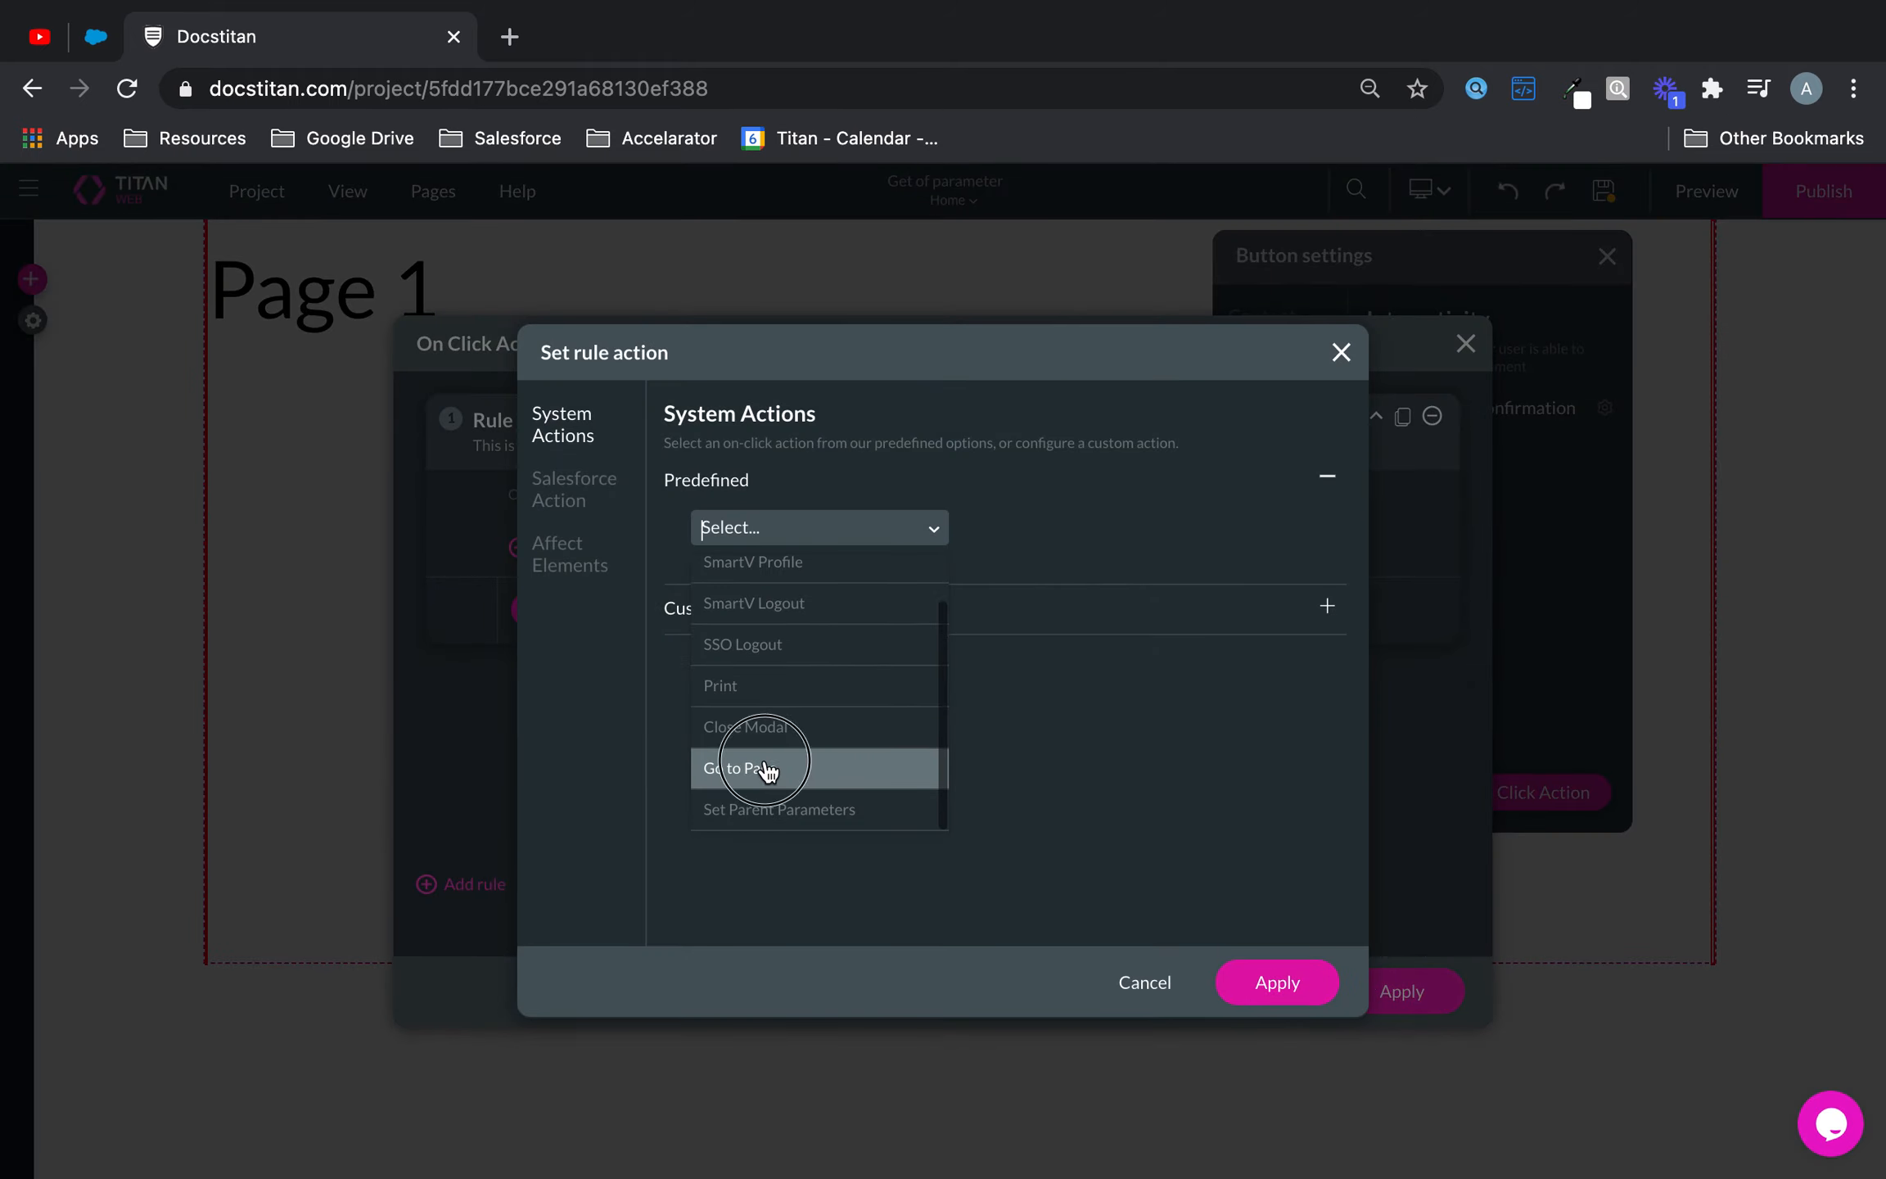
{"action": "left_click", "coordinate": [765, 769]}
{"action": "left_click", "coordinate": [825, 586]}
{"action": "left_click", "coordinate": [796, 670]}
{"action": "left_click", "coordinate": [1309, 985]}
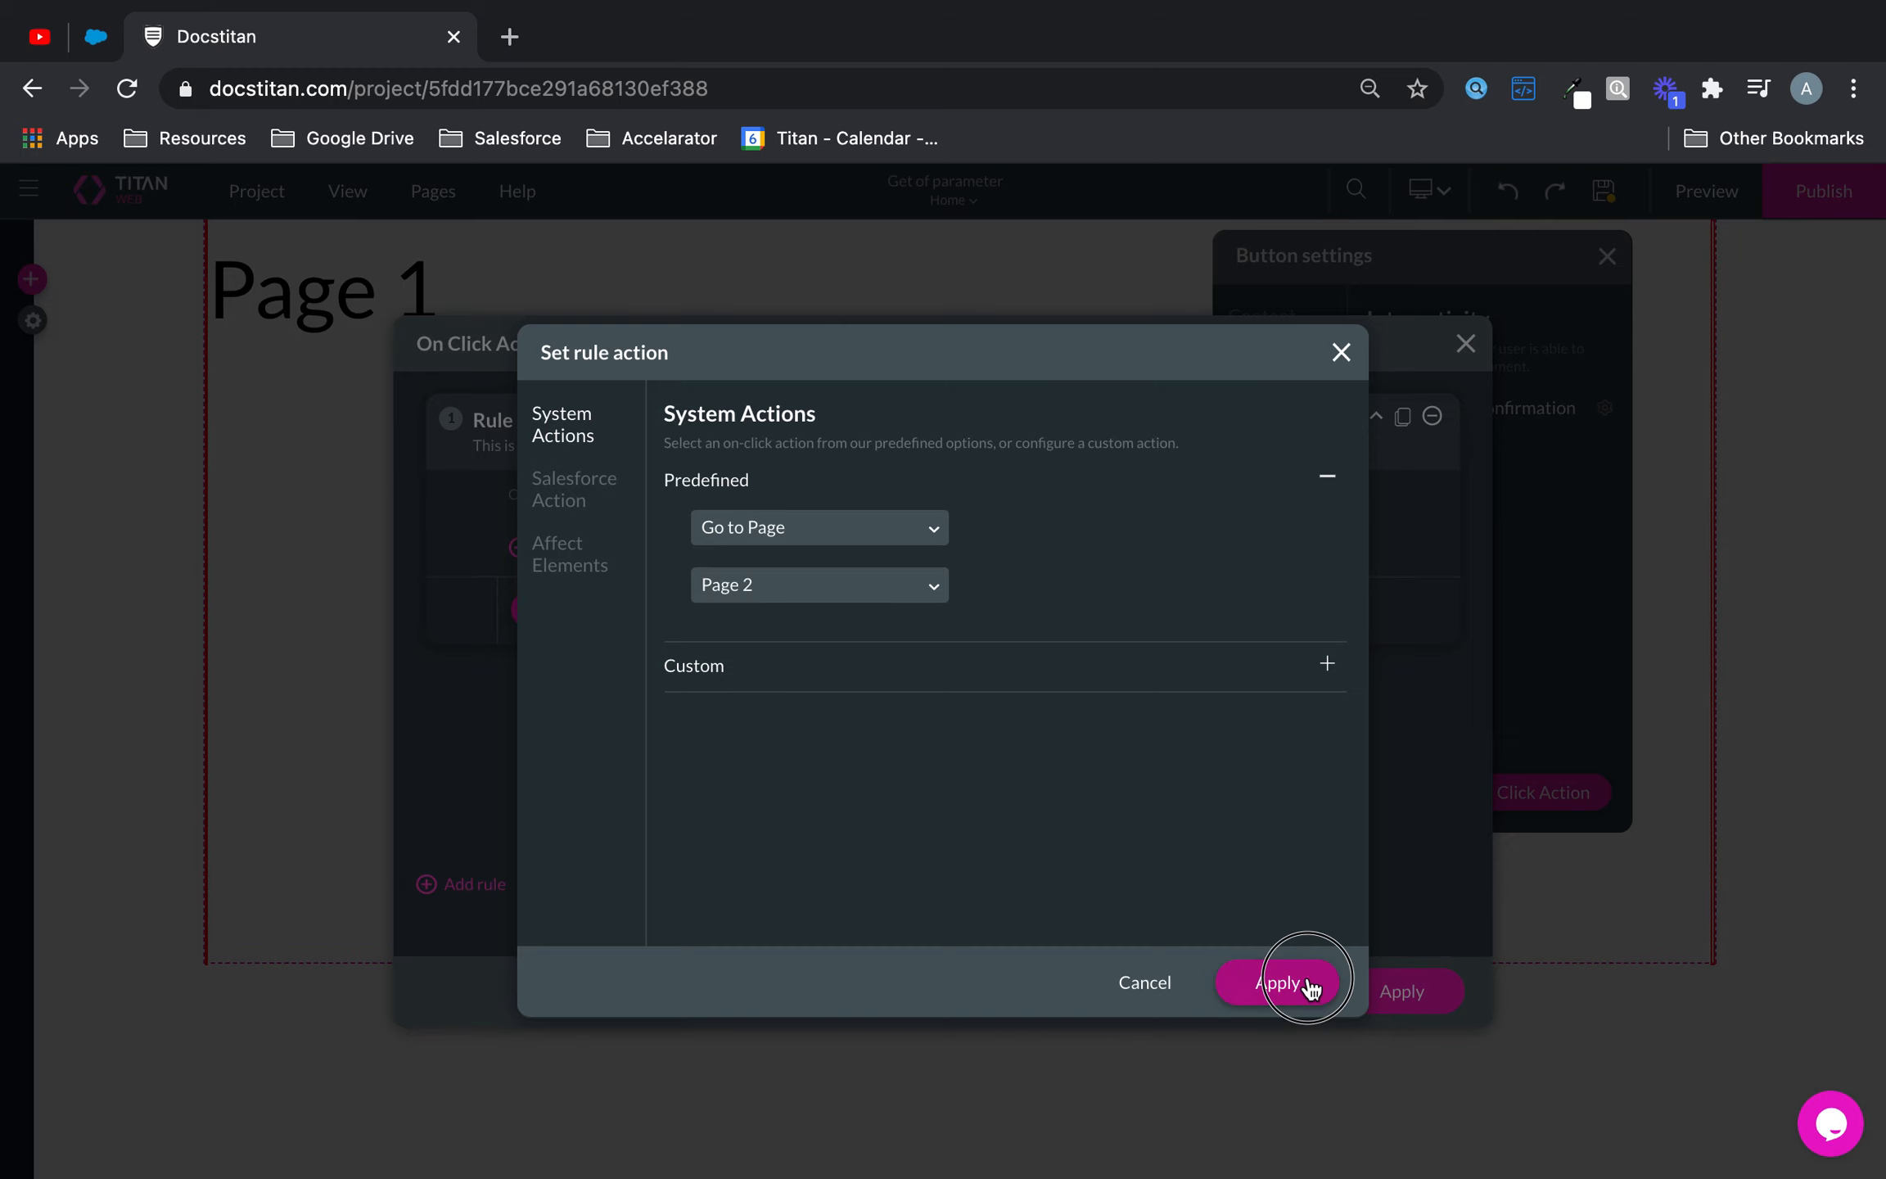
{"action": "left_click", "coordinate": [1402, 993]}
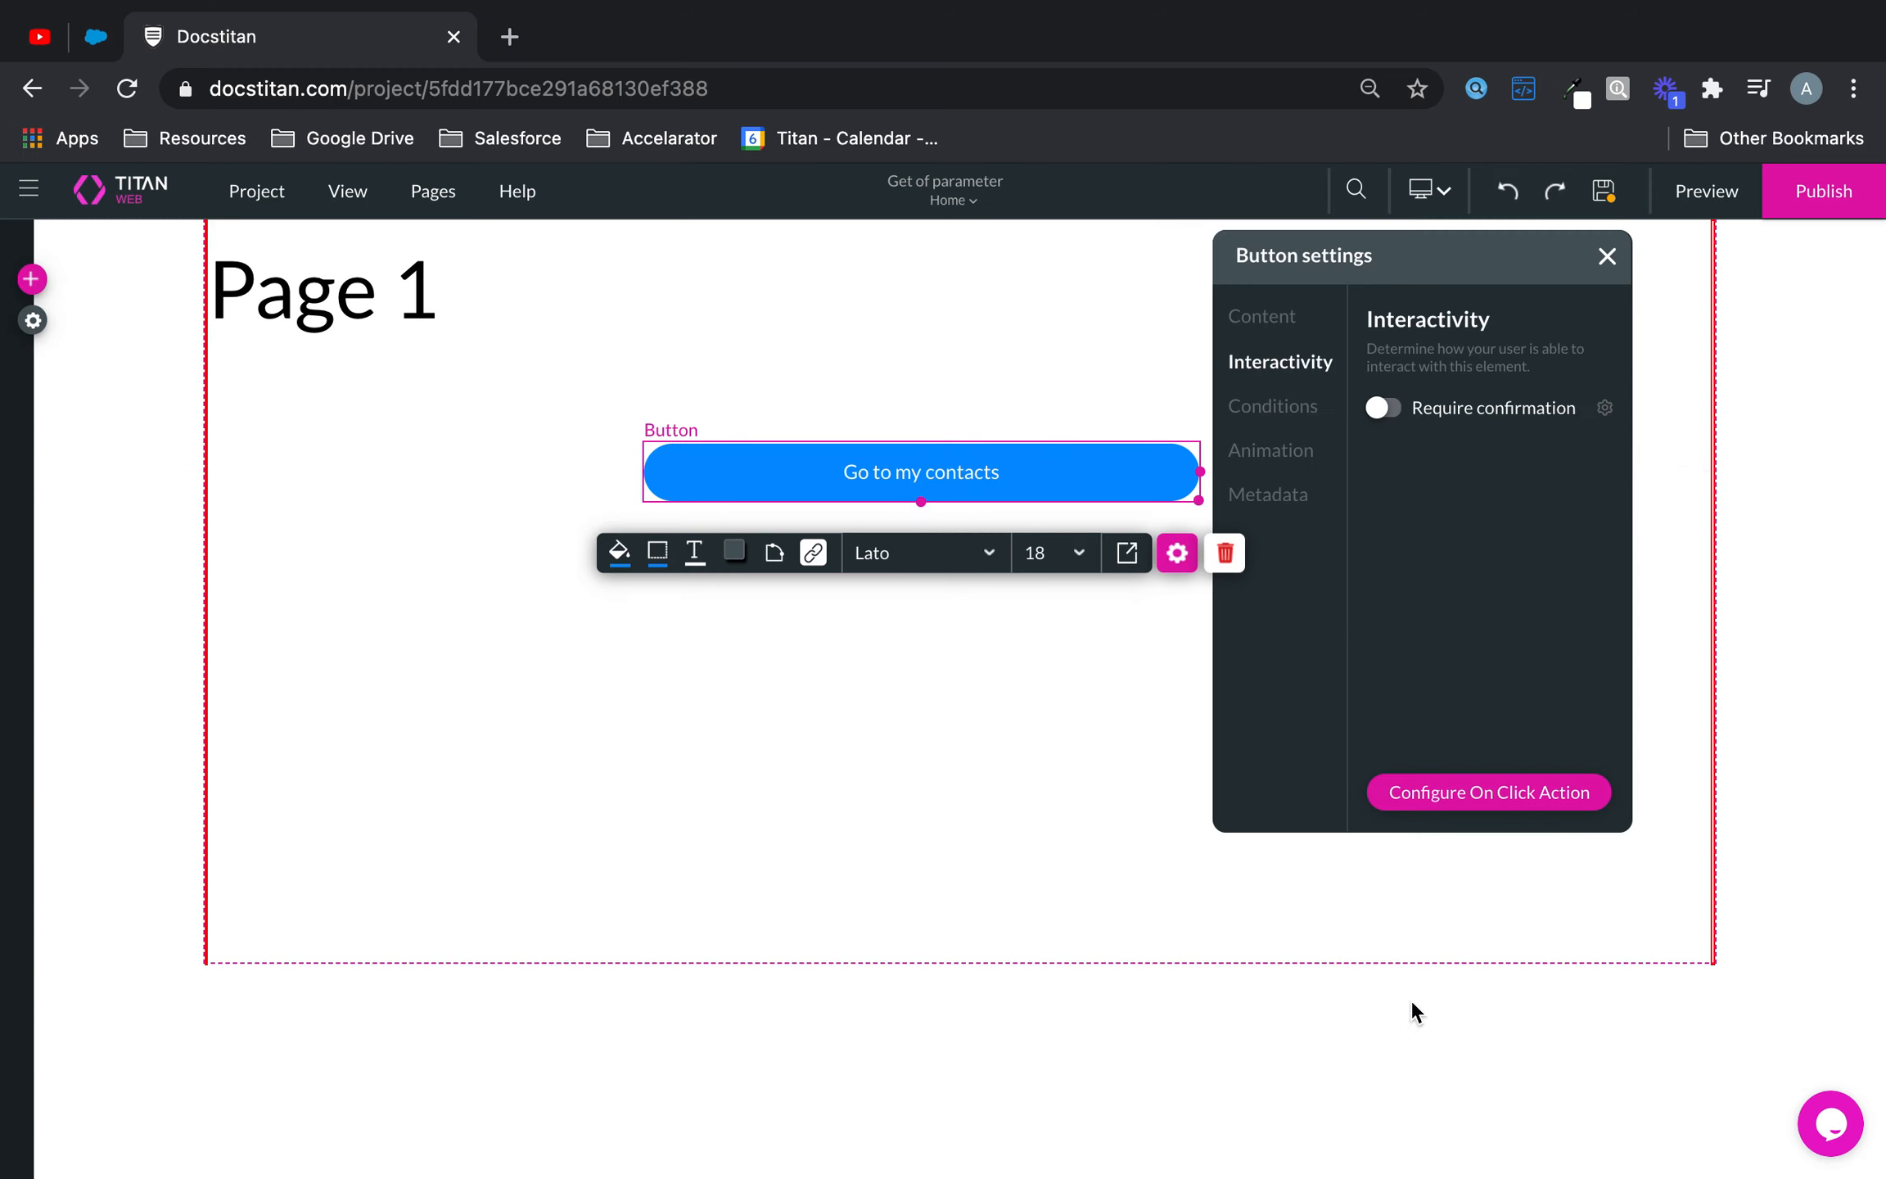
- Save the project and switch the editor to Page 2
{"action": "left_click", "coordinate": [1605, 195]}
{"action": "left_click", "coordinate": [952, 201]}
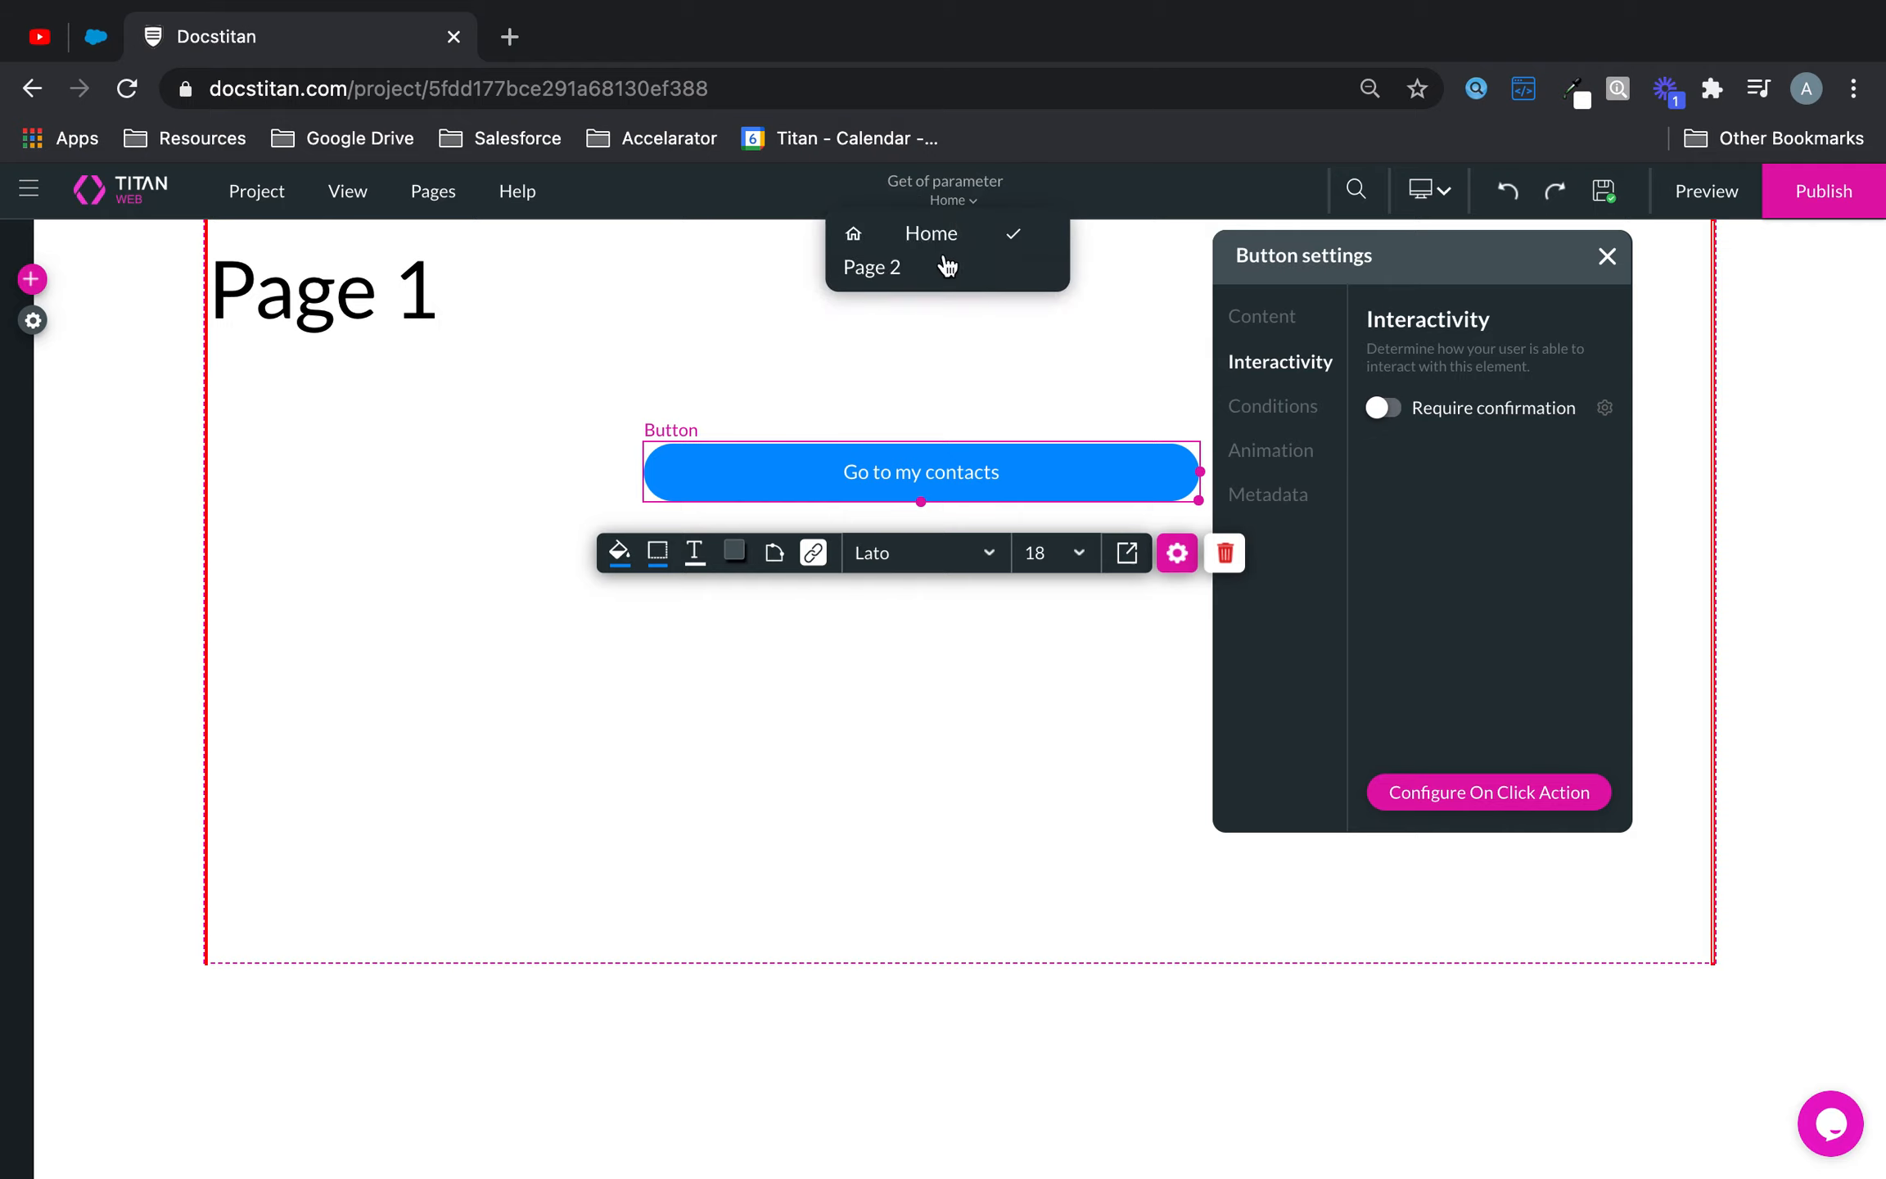
{"action": "left_click", "coordinate": [945, 267]}
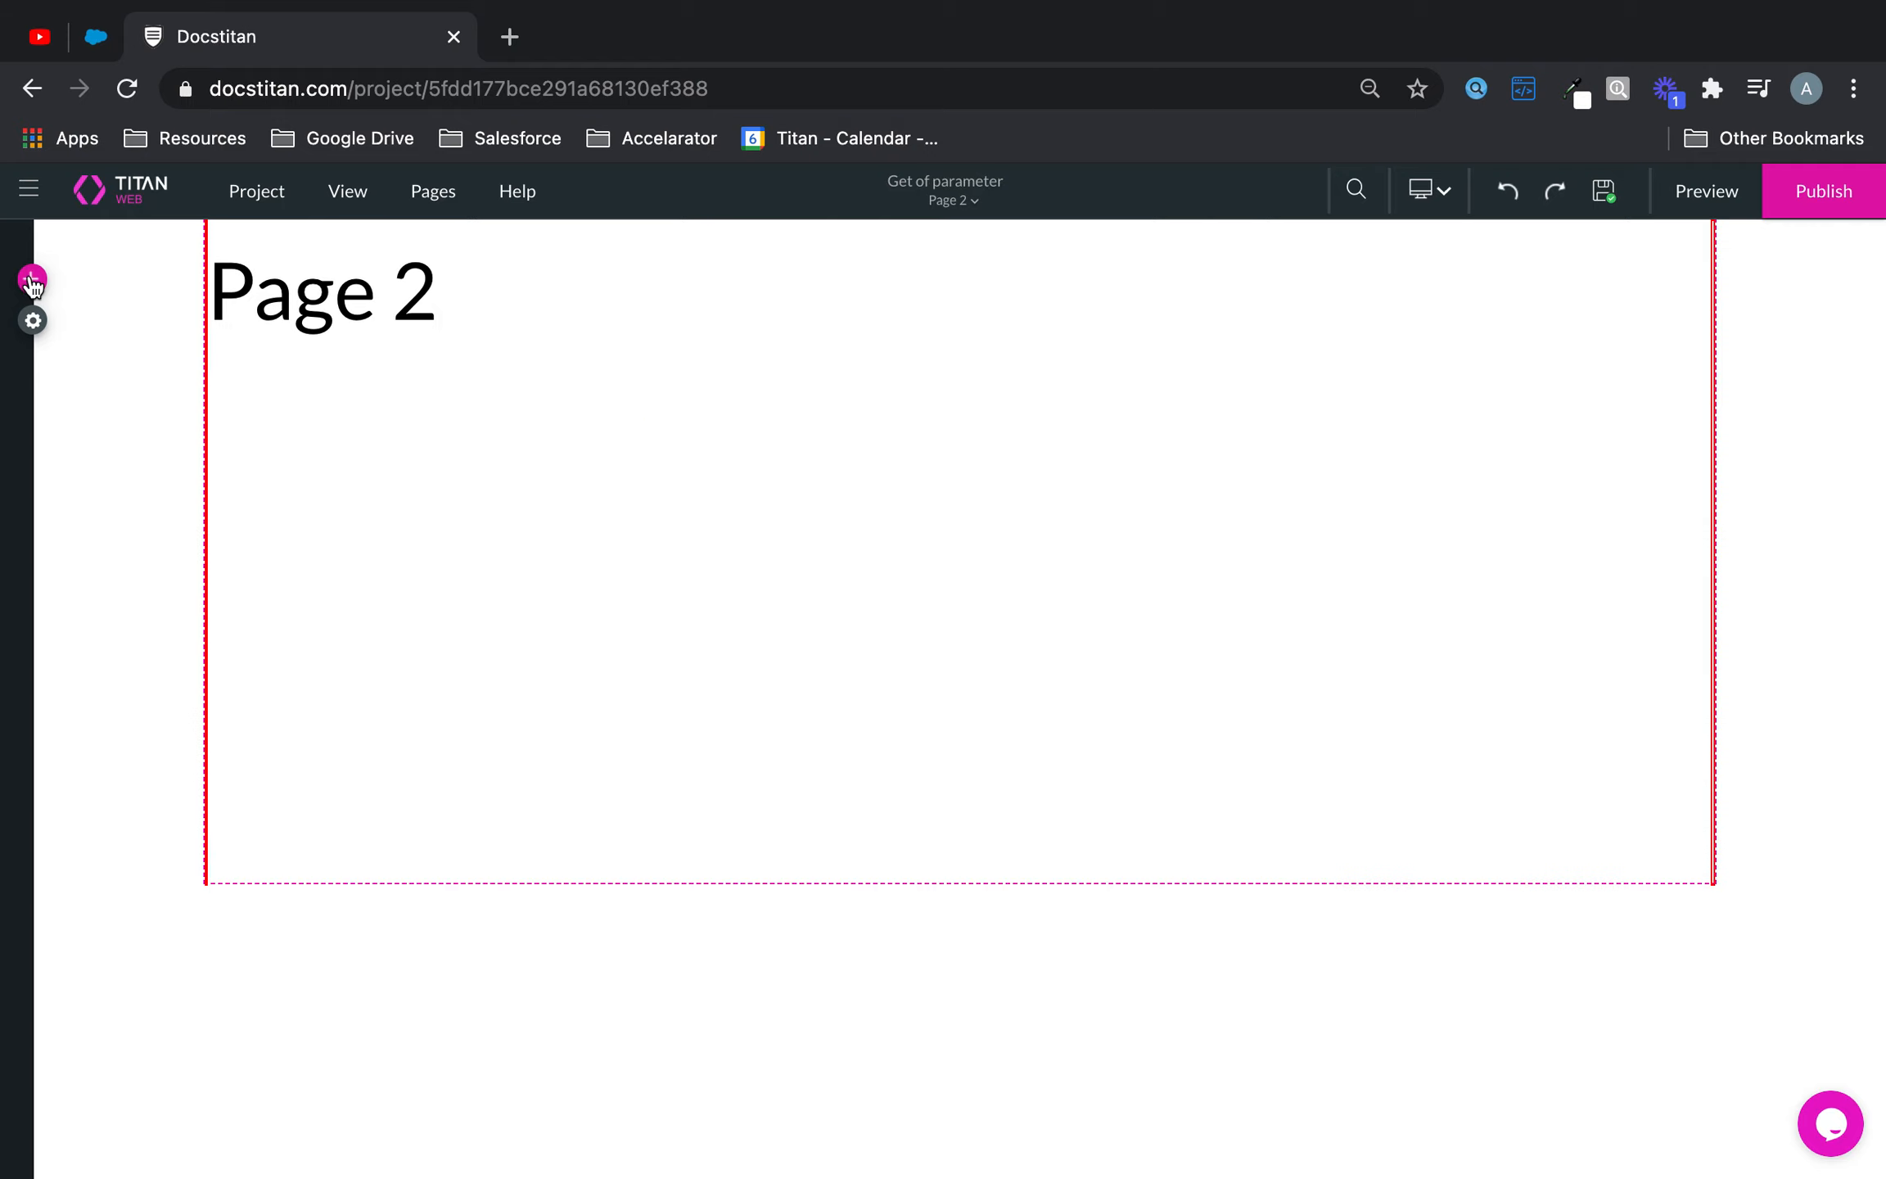
{"action": "left_click", "coordinate": [32, 280]}
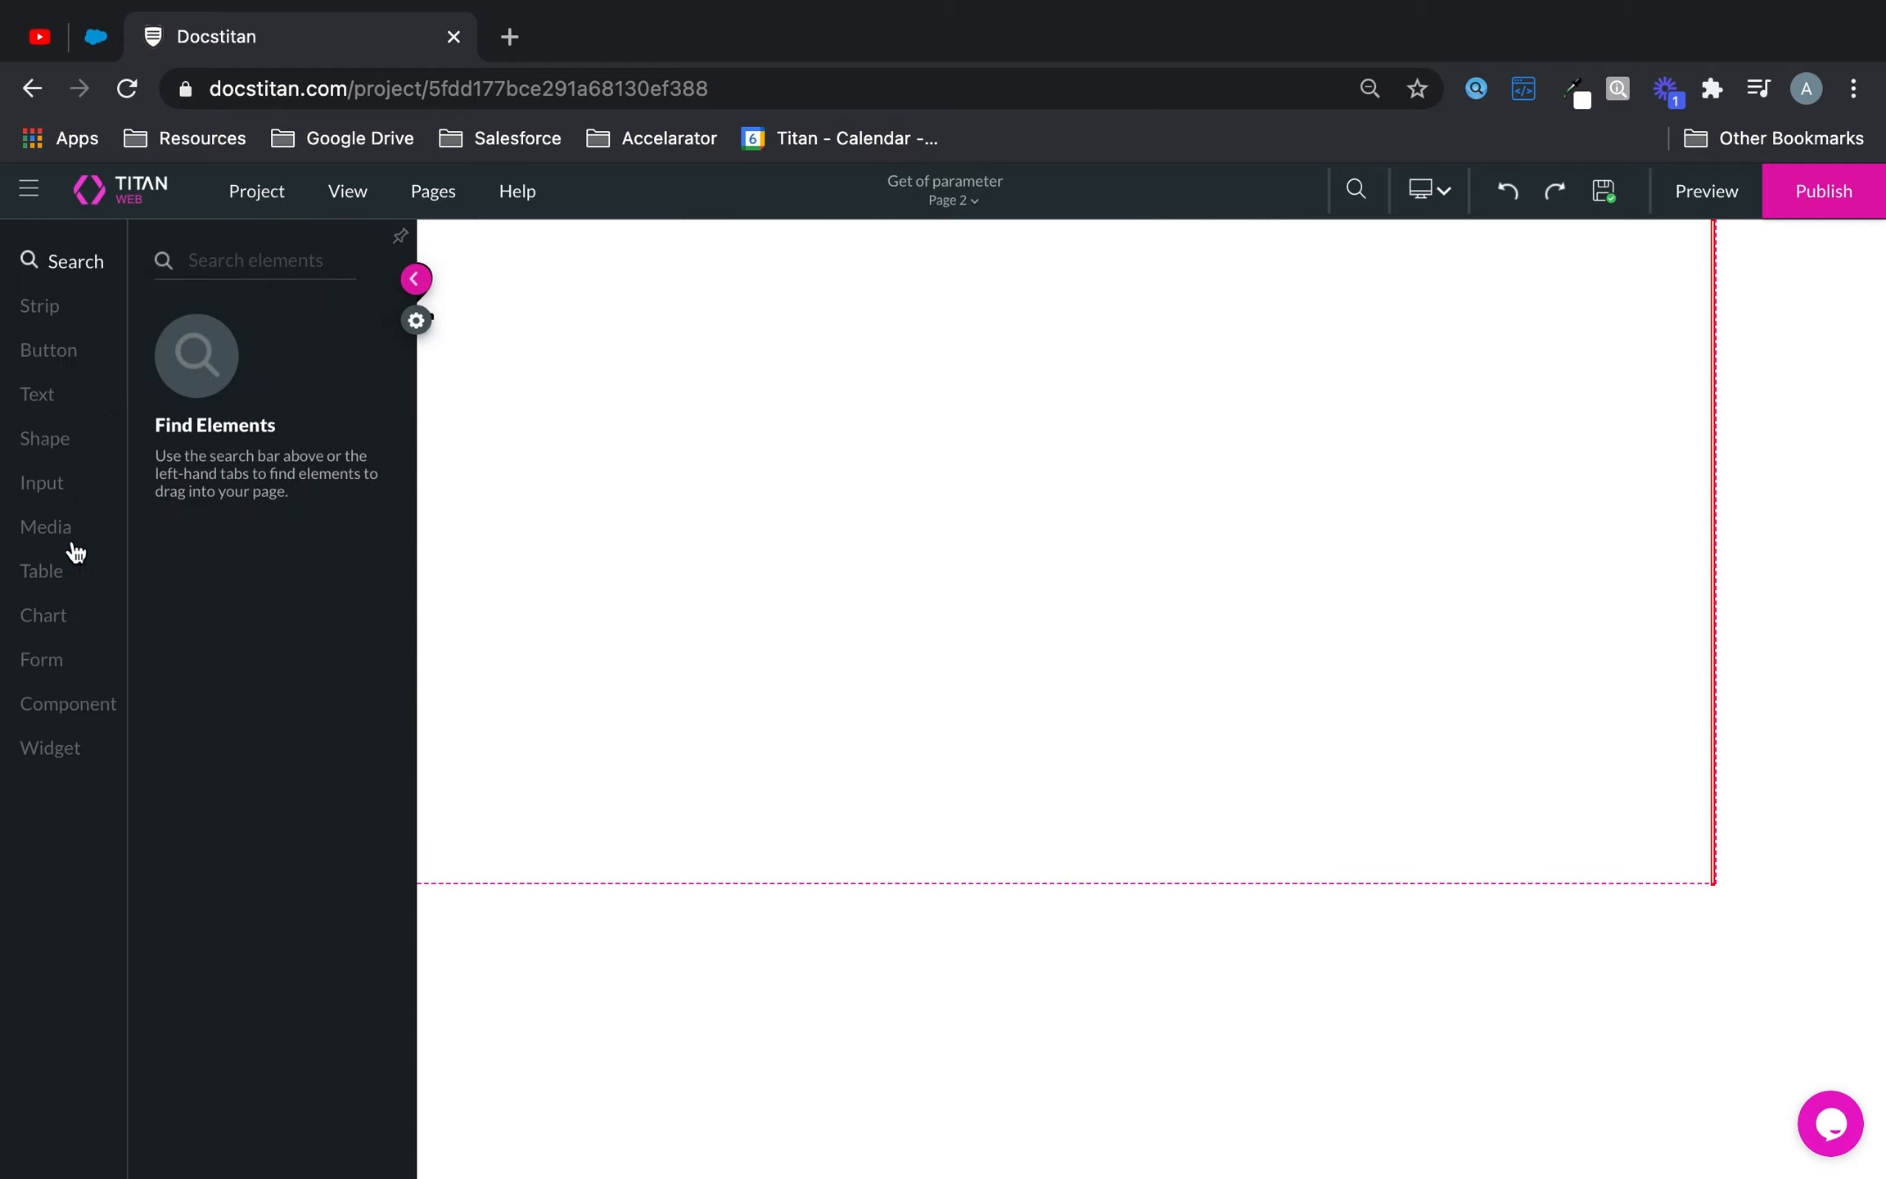
{"action": "left_click", "coordinate": [52, 586]}
{"action": "left_click_drag", "start_coordinate": [244, 421], "coordinate": [922, 457]}
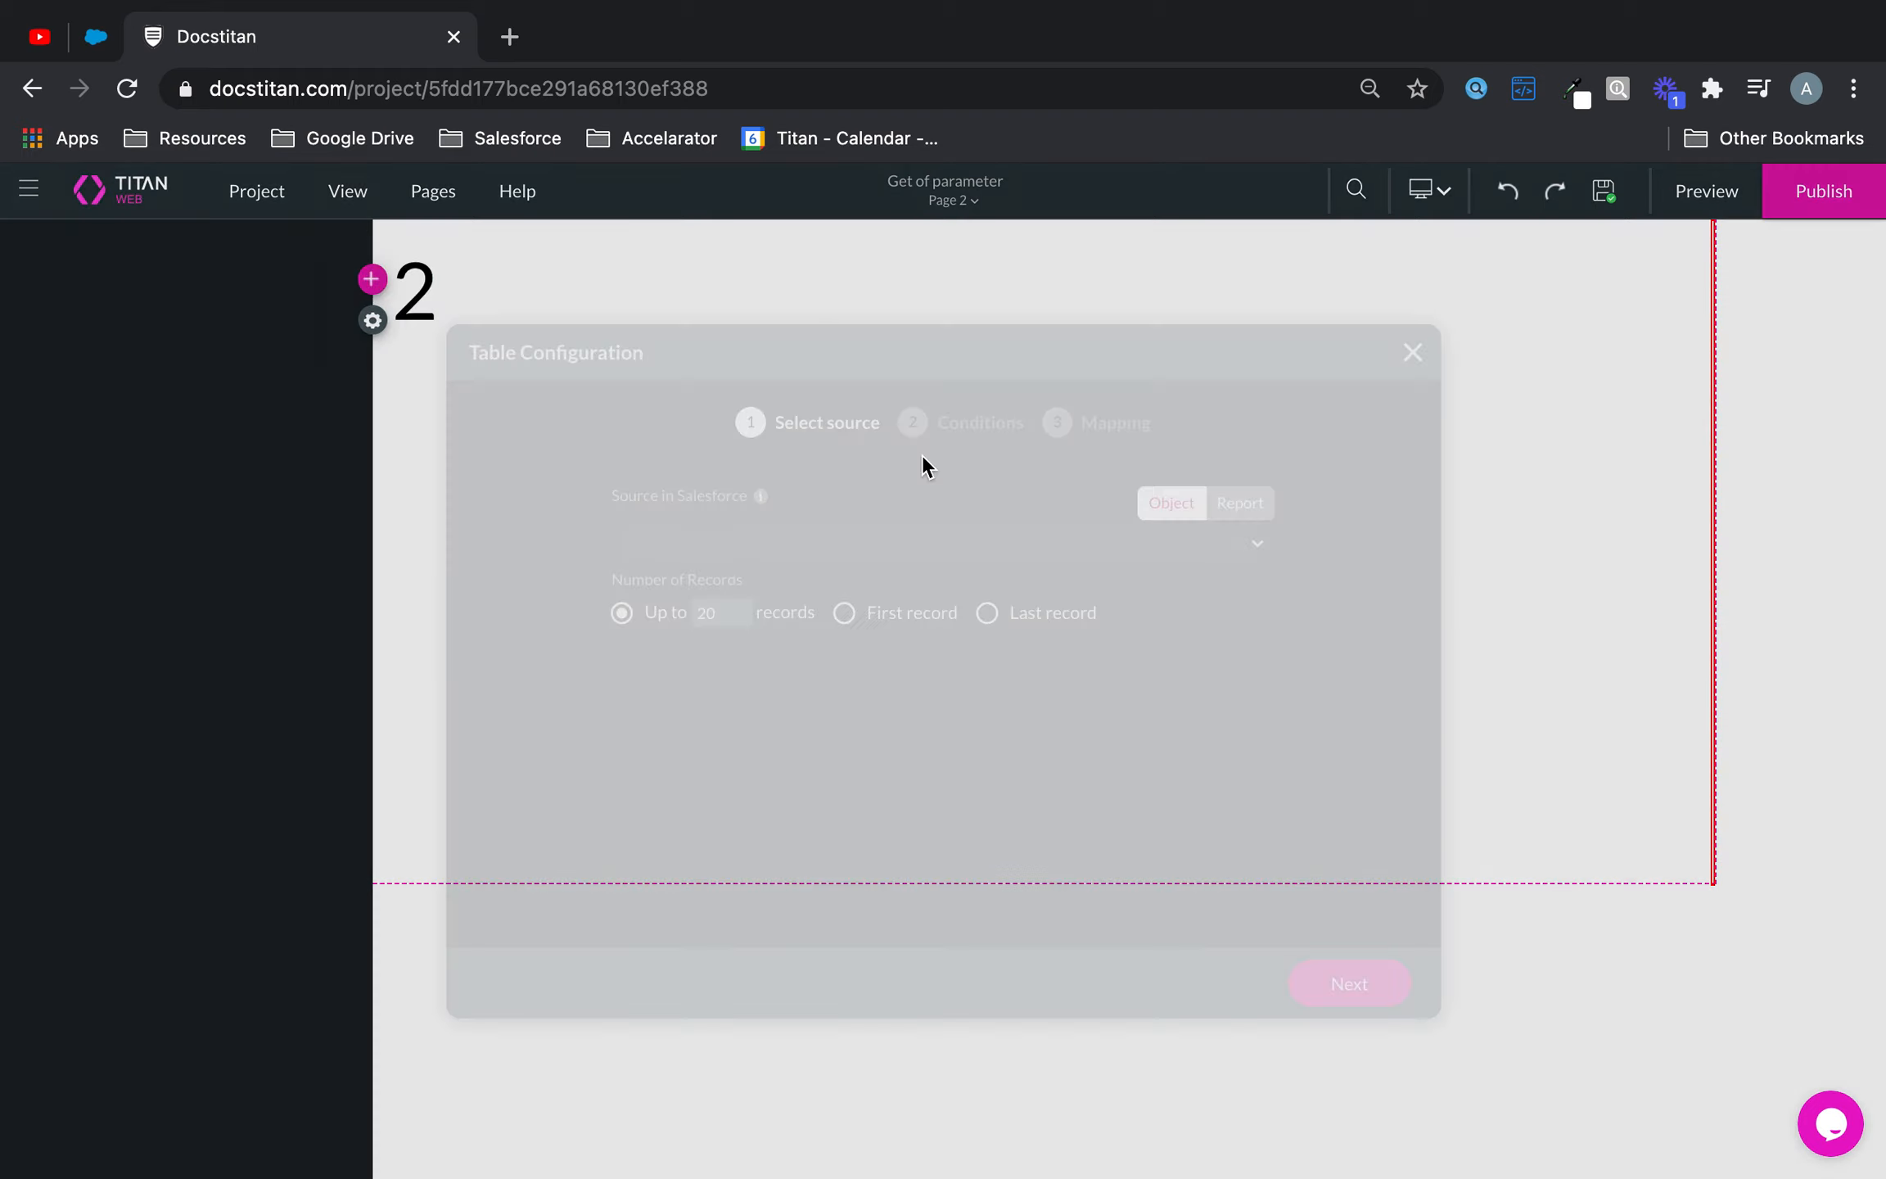
{"action": "left_click", "coordinate": [1016, 547]}
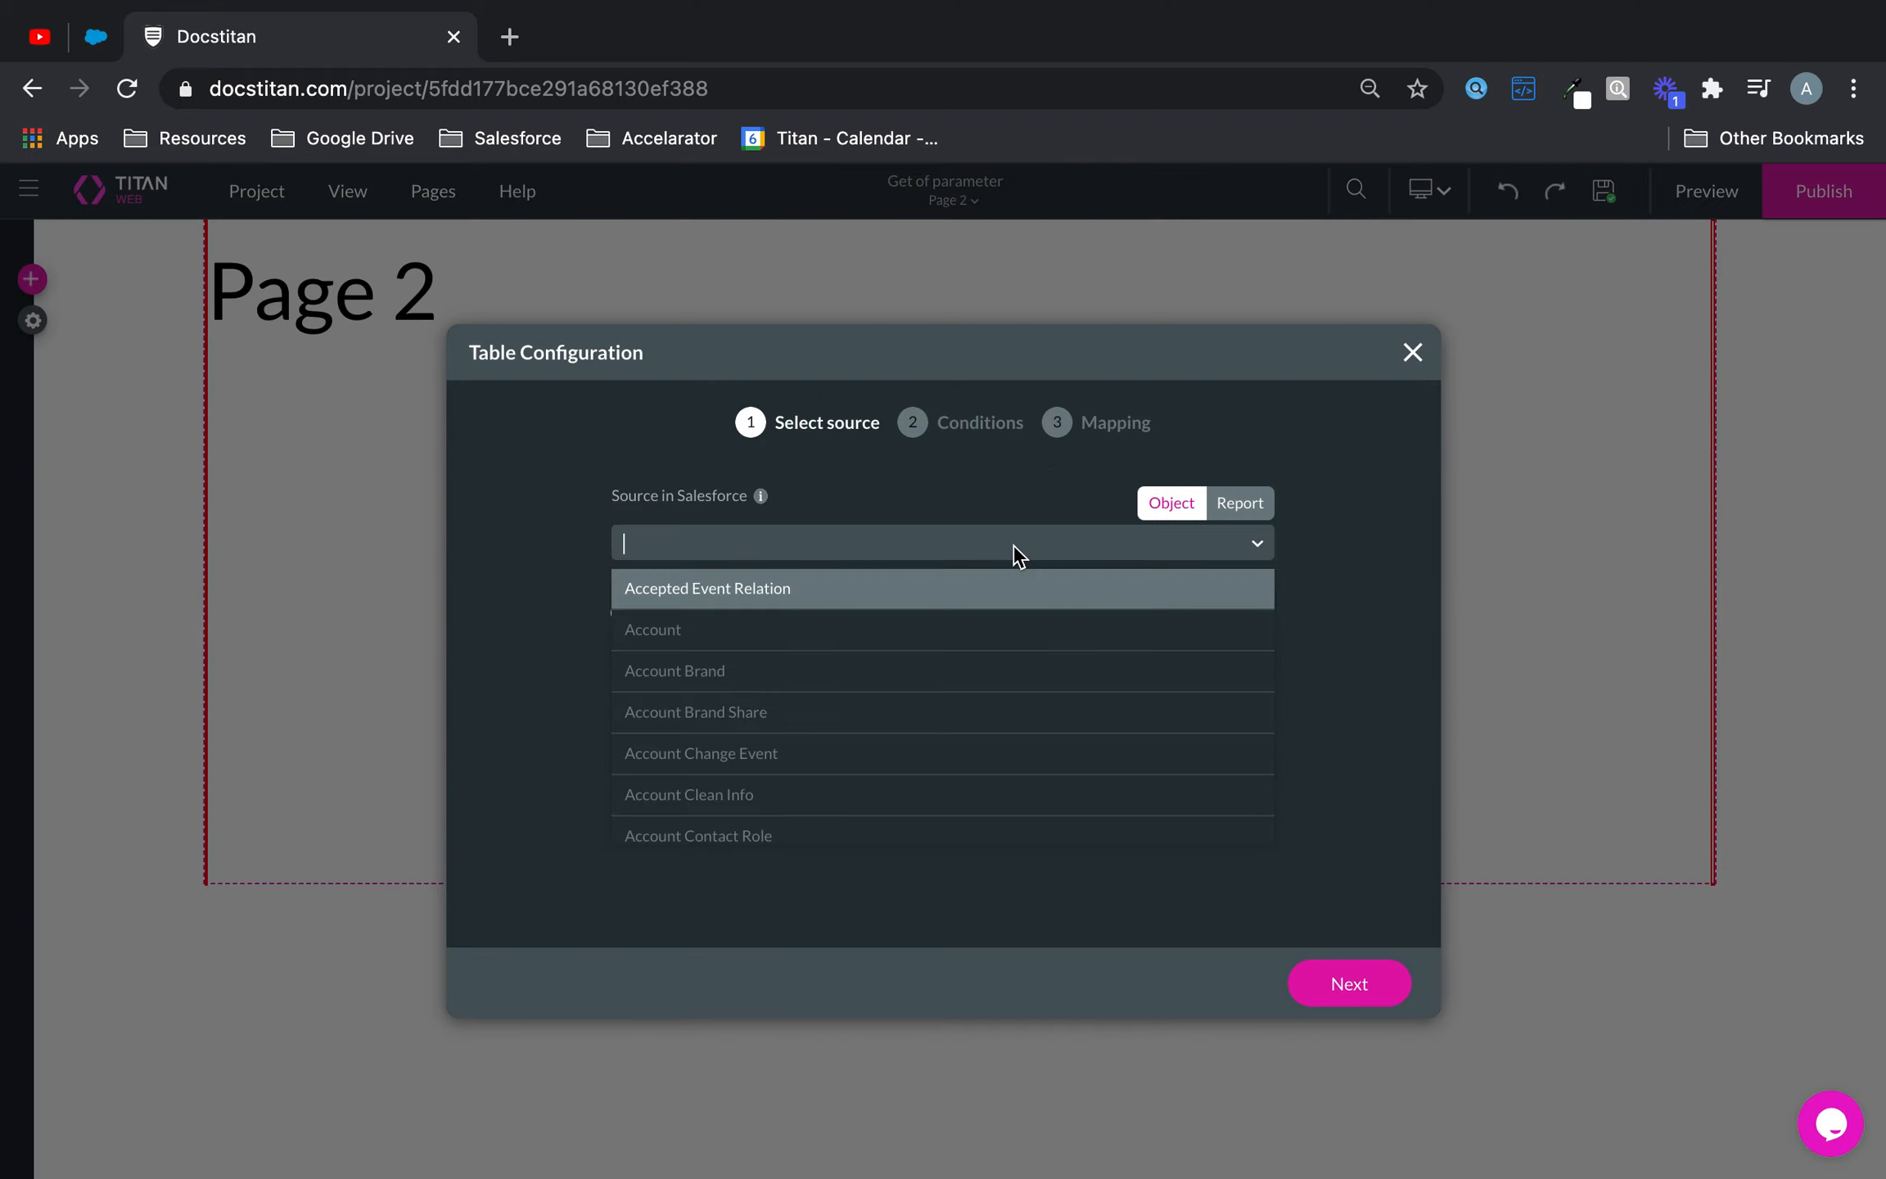
{"action": "type", "text": "cont"}
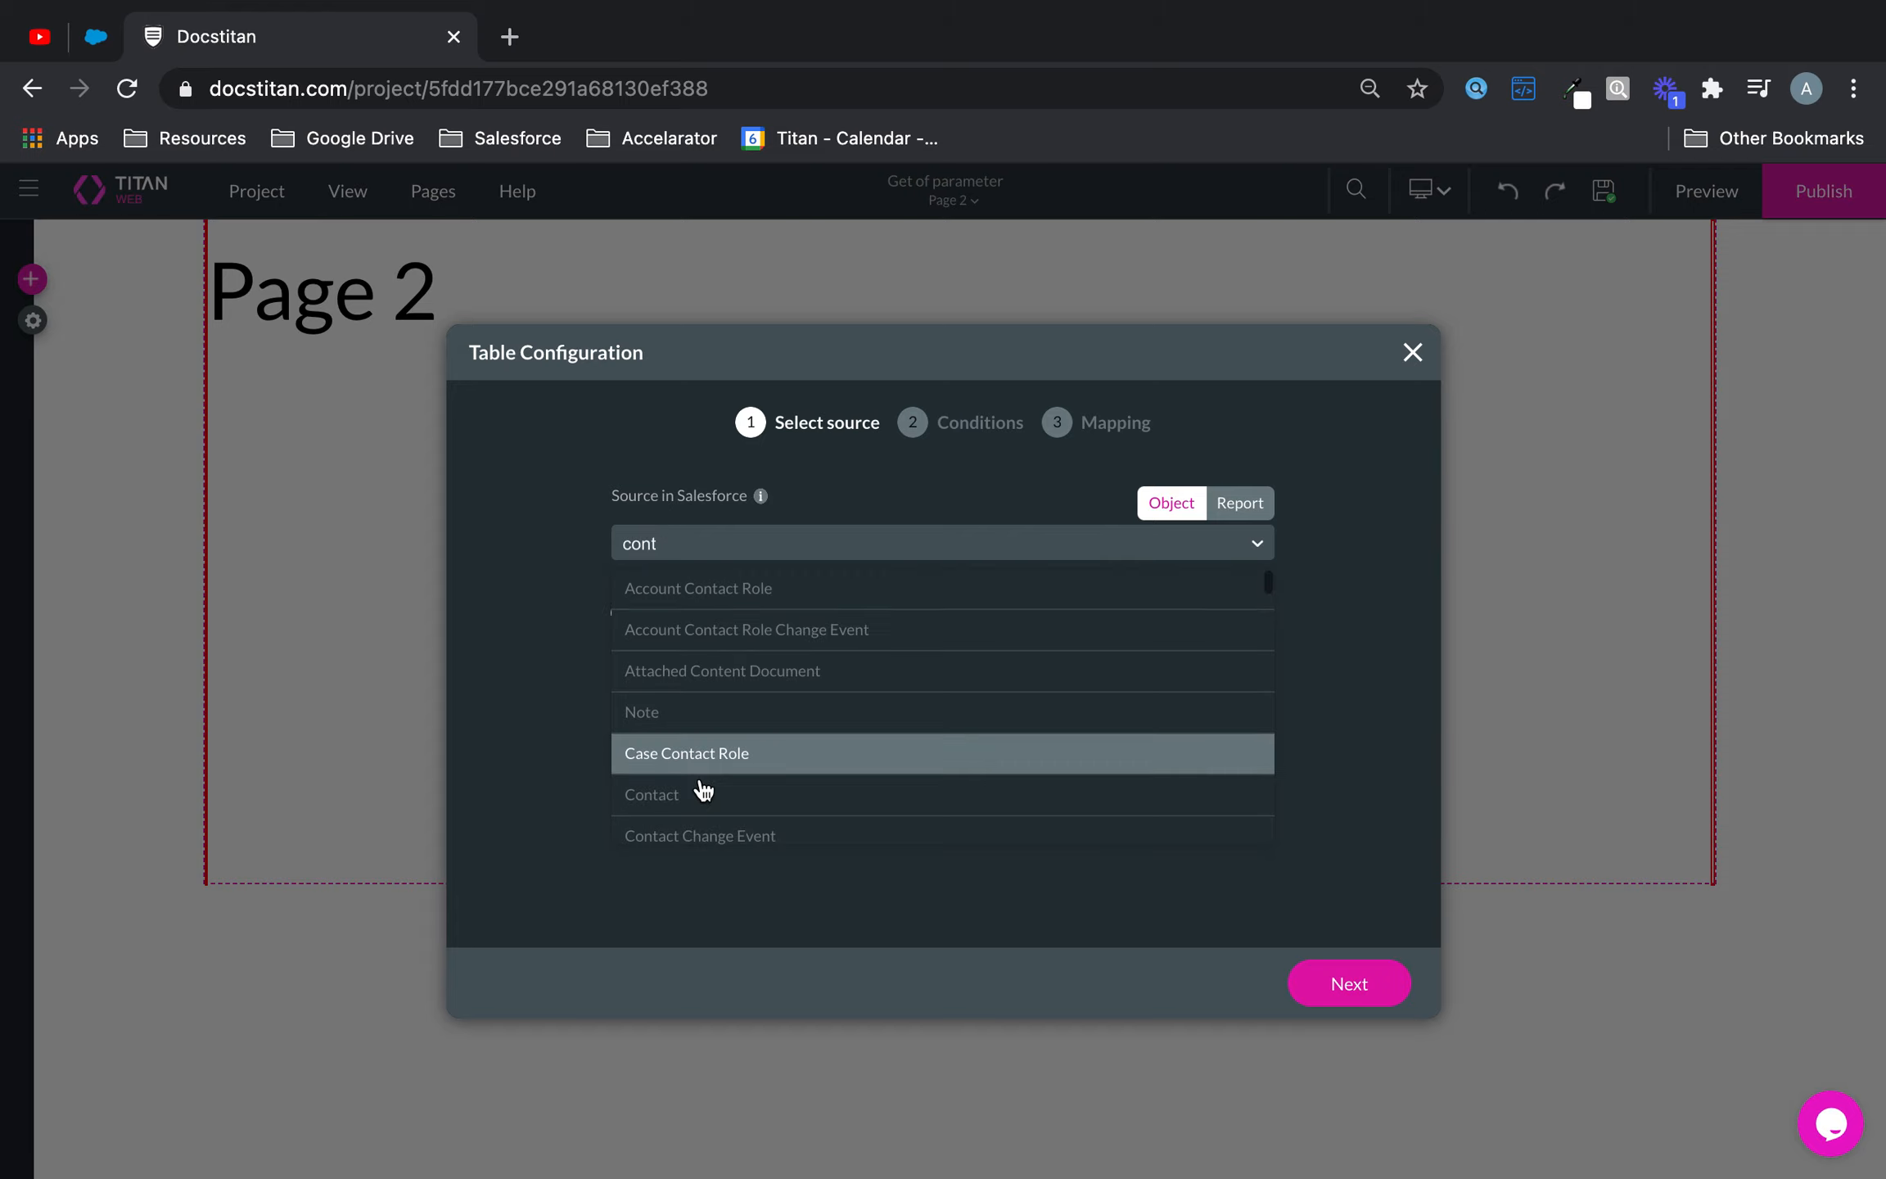
{"action": "left_click", "coordinate": [702, 793]}
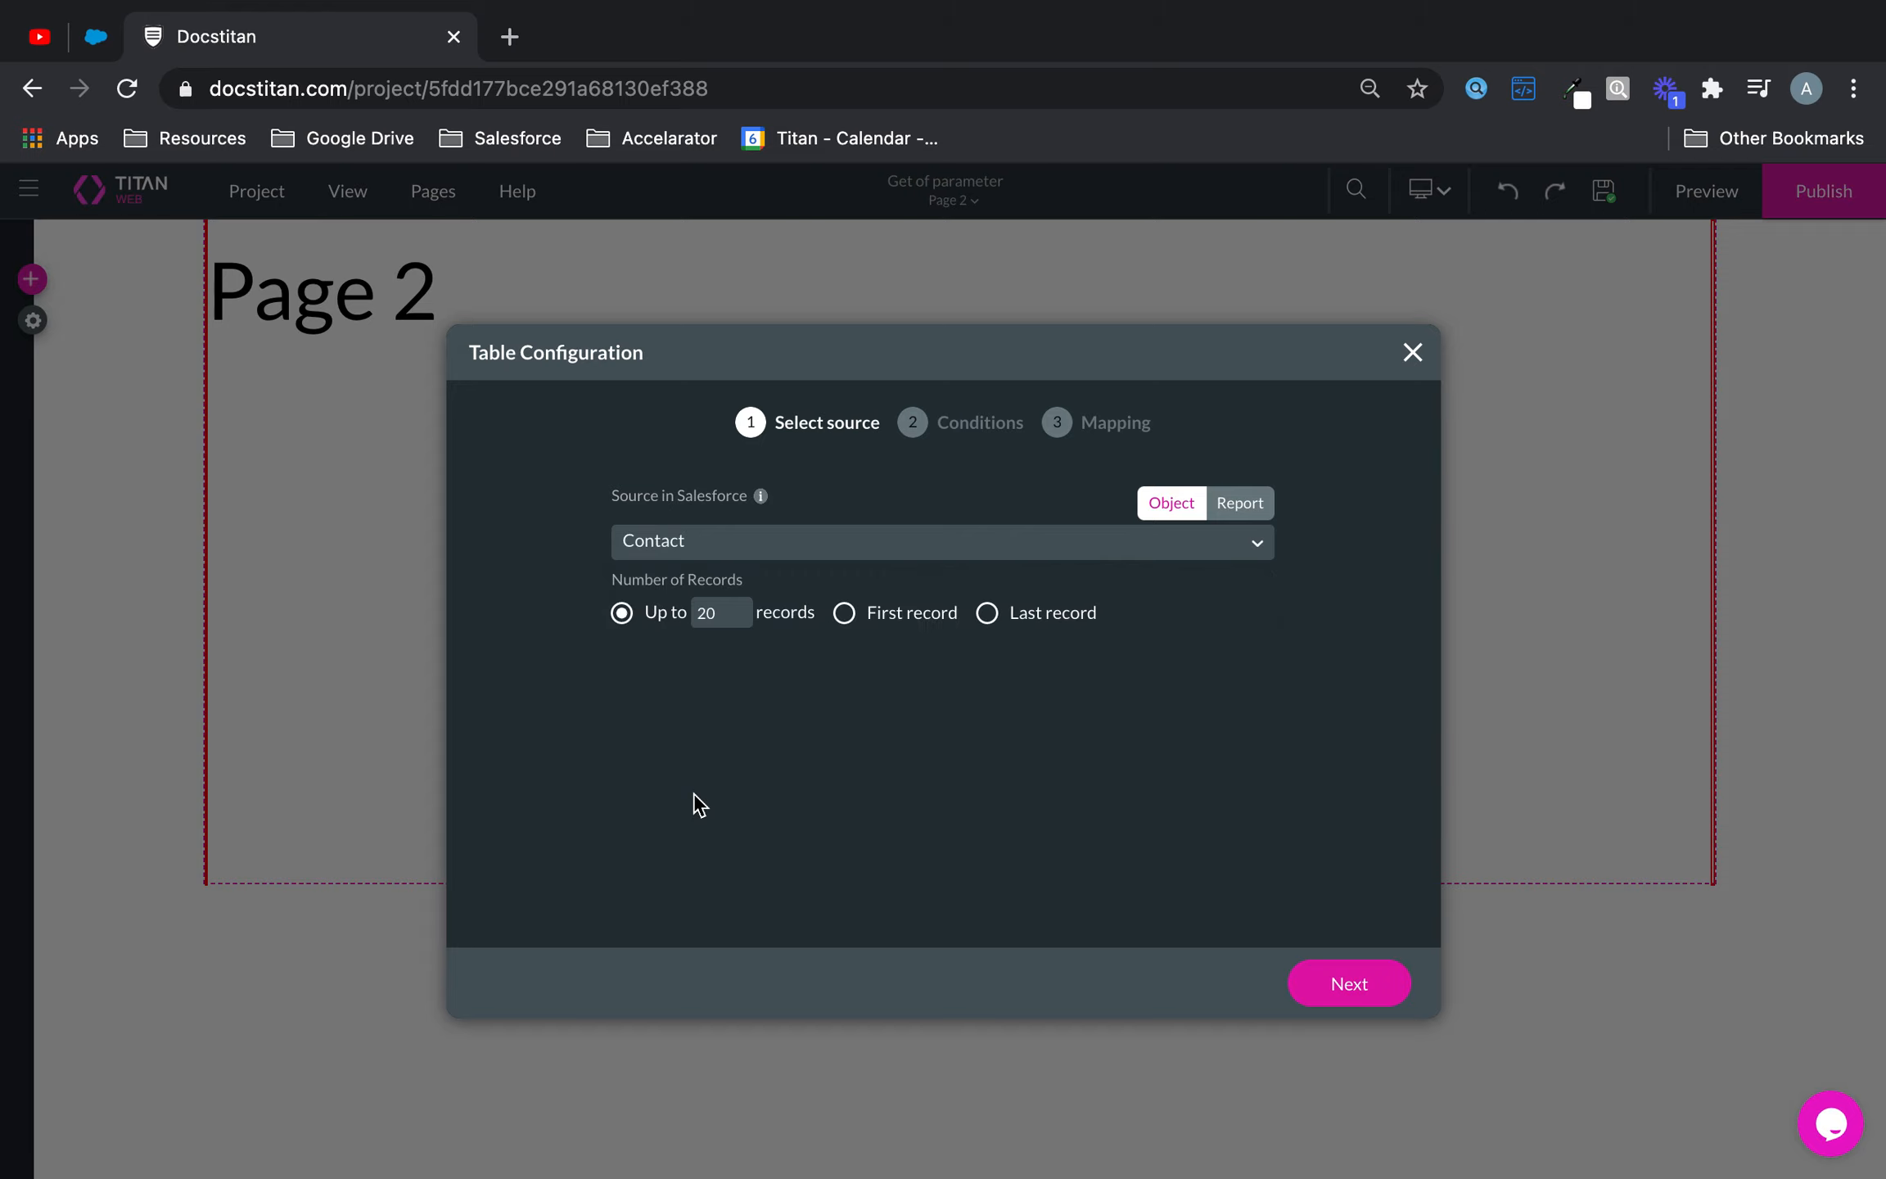
{"action": "left_click", "coordinate": [1331, 985]}
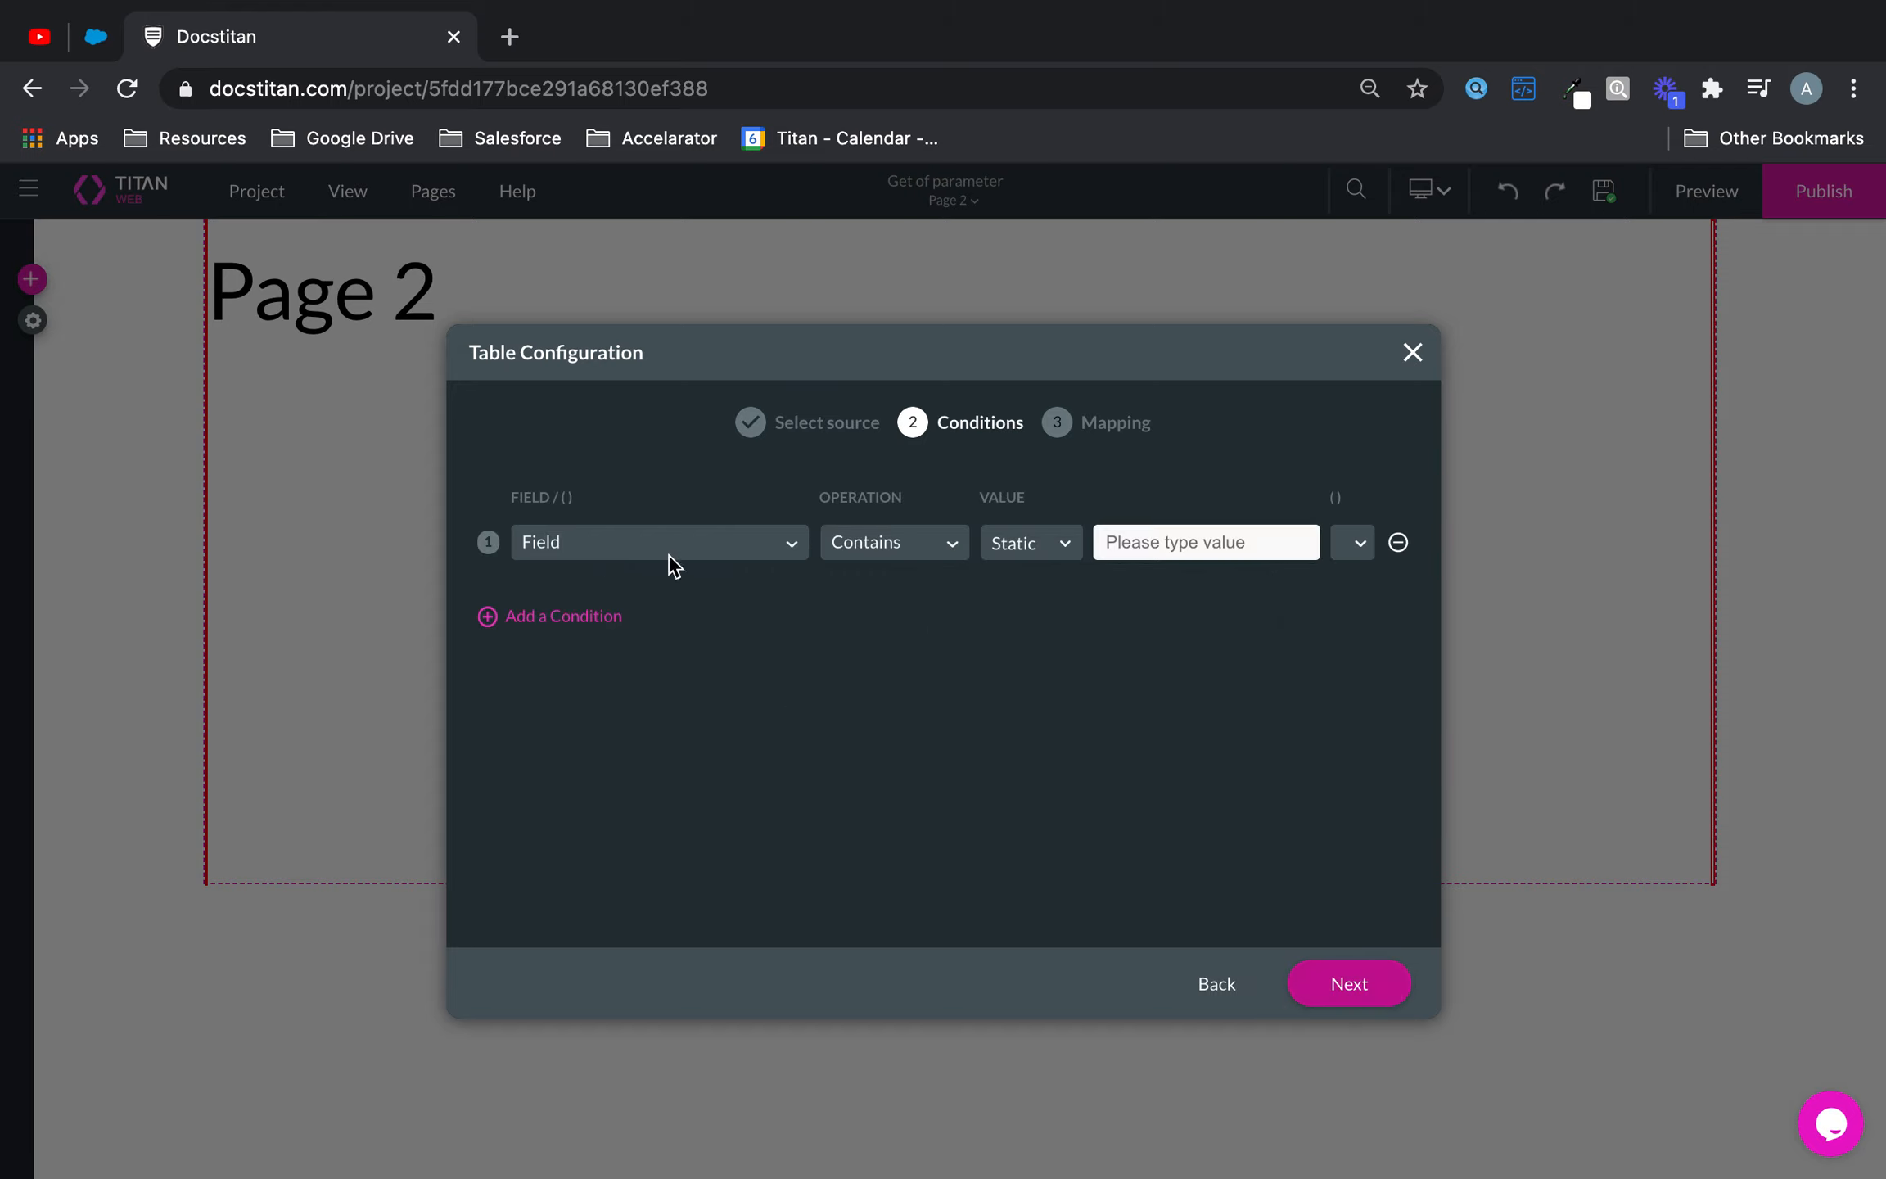
{"action": "left_click", "coordinate": [1412, 350]}
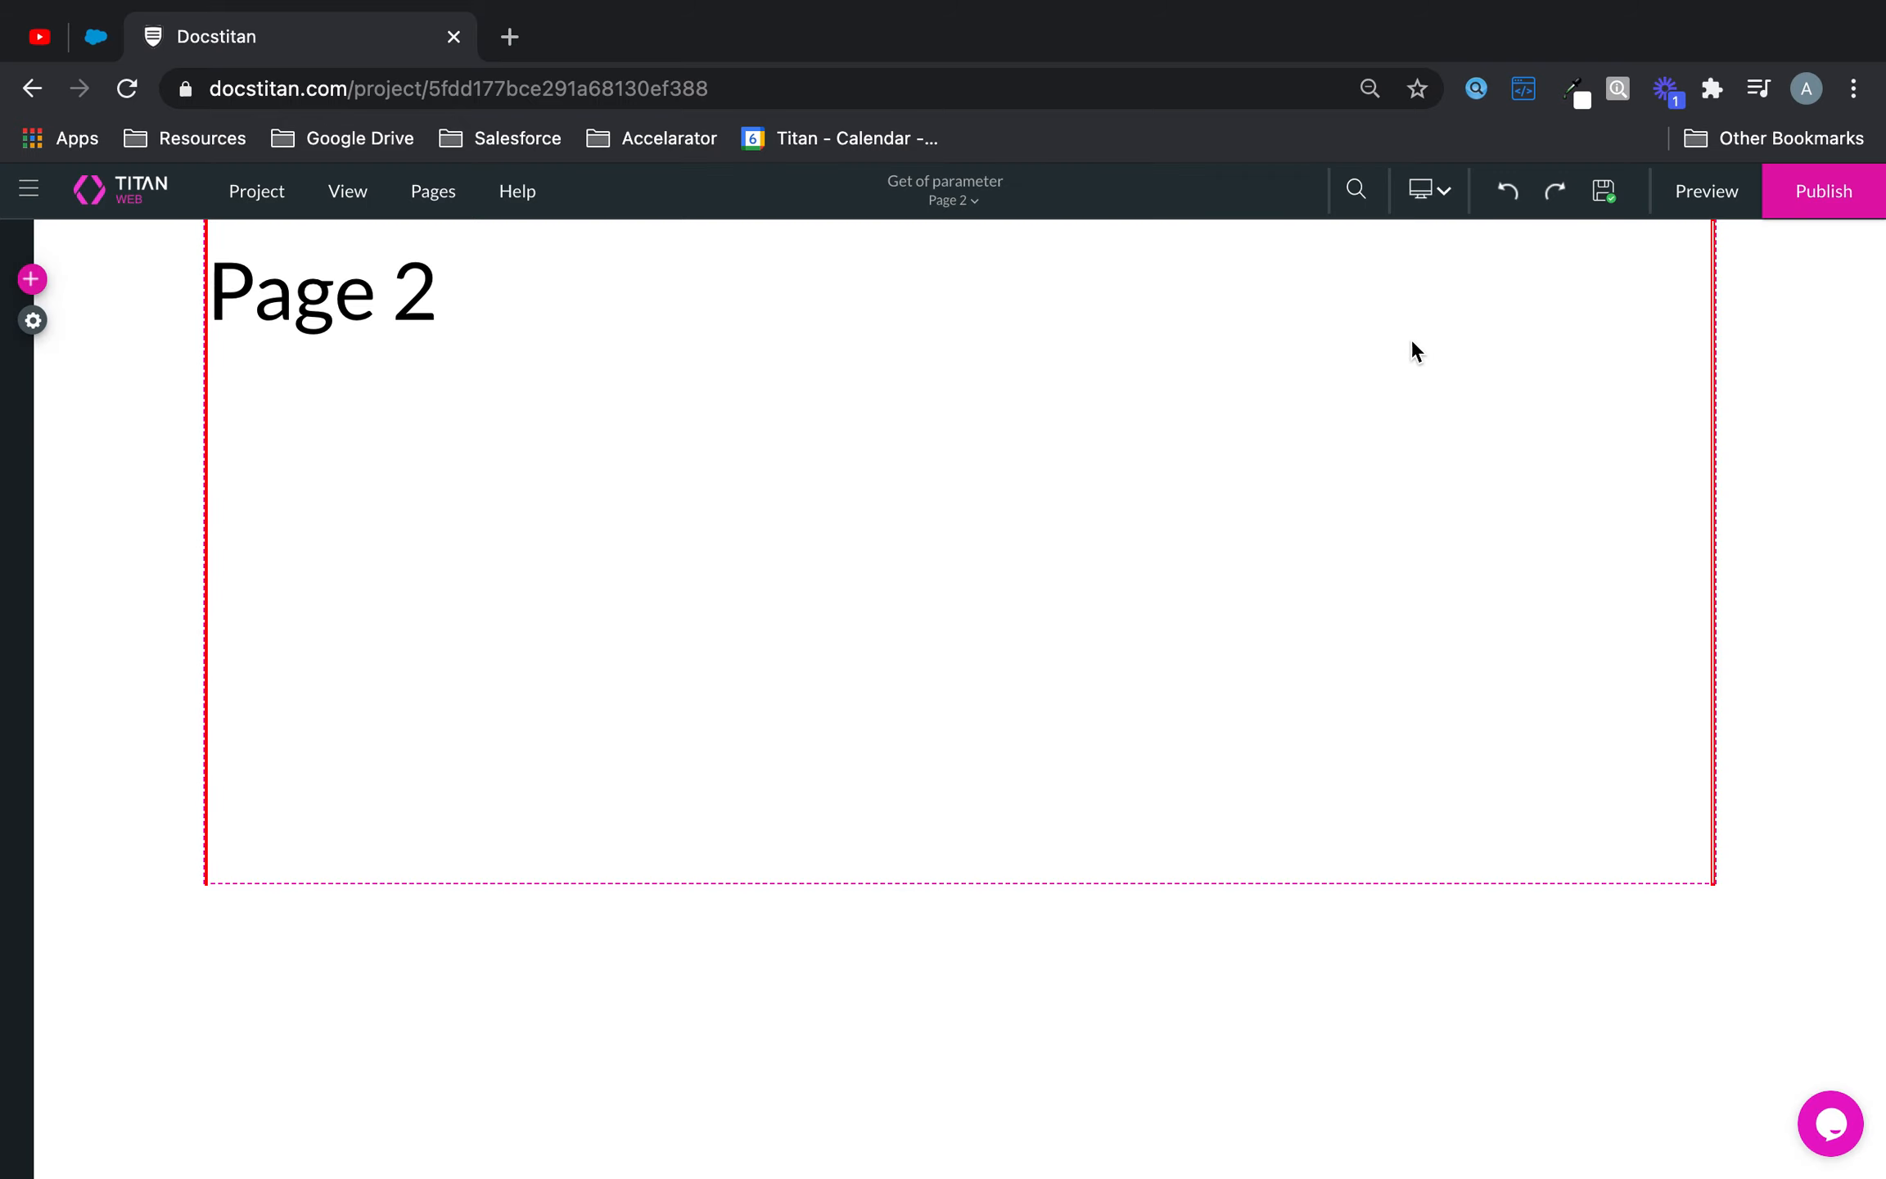
- Add a page parameter named localaccountid to Page 2, leaving its default value empty, and save the project
{"action": "left_click", "coordinate": [452, 197]}
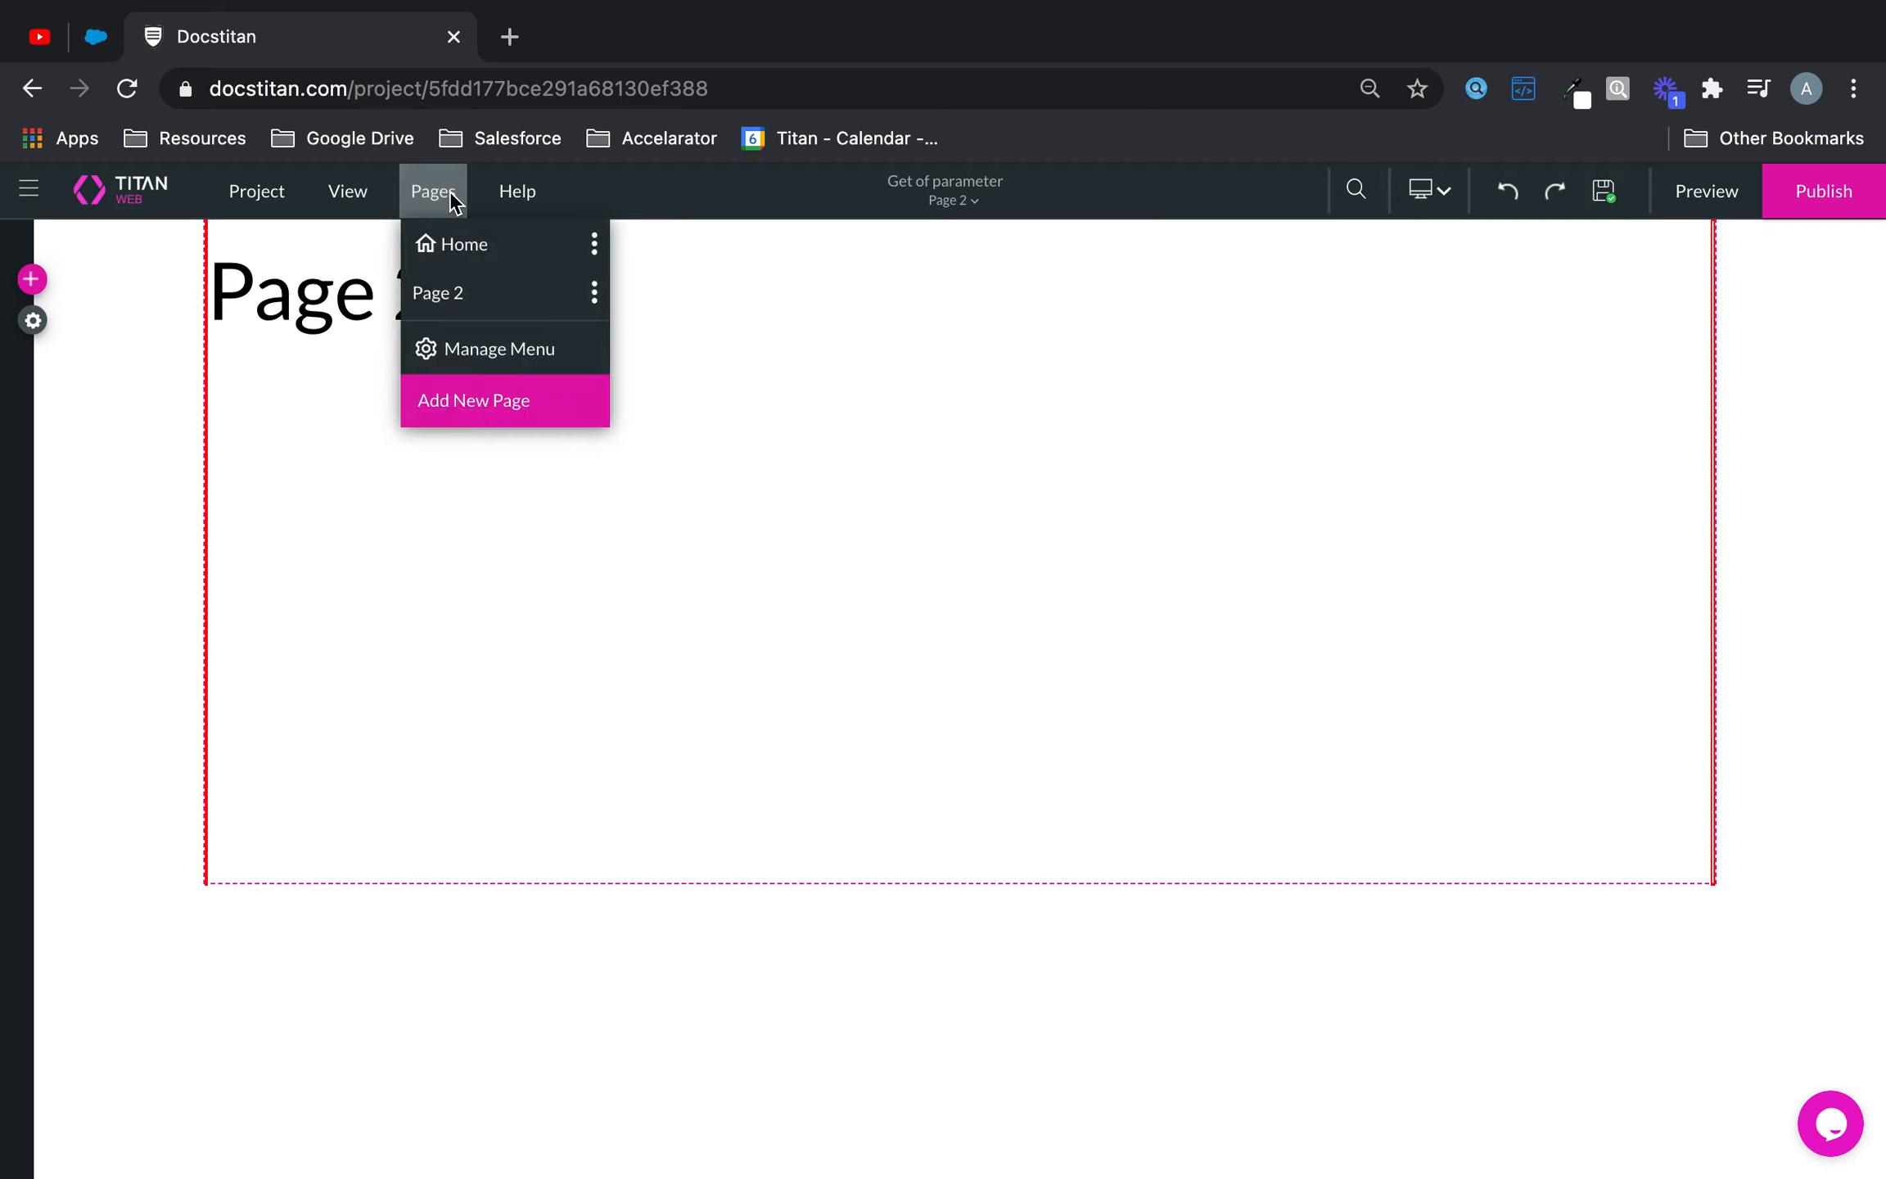
{"action": "left_click", "coordinate": [597, 299]}
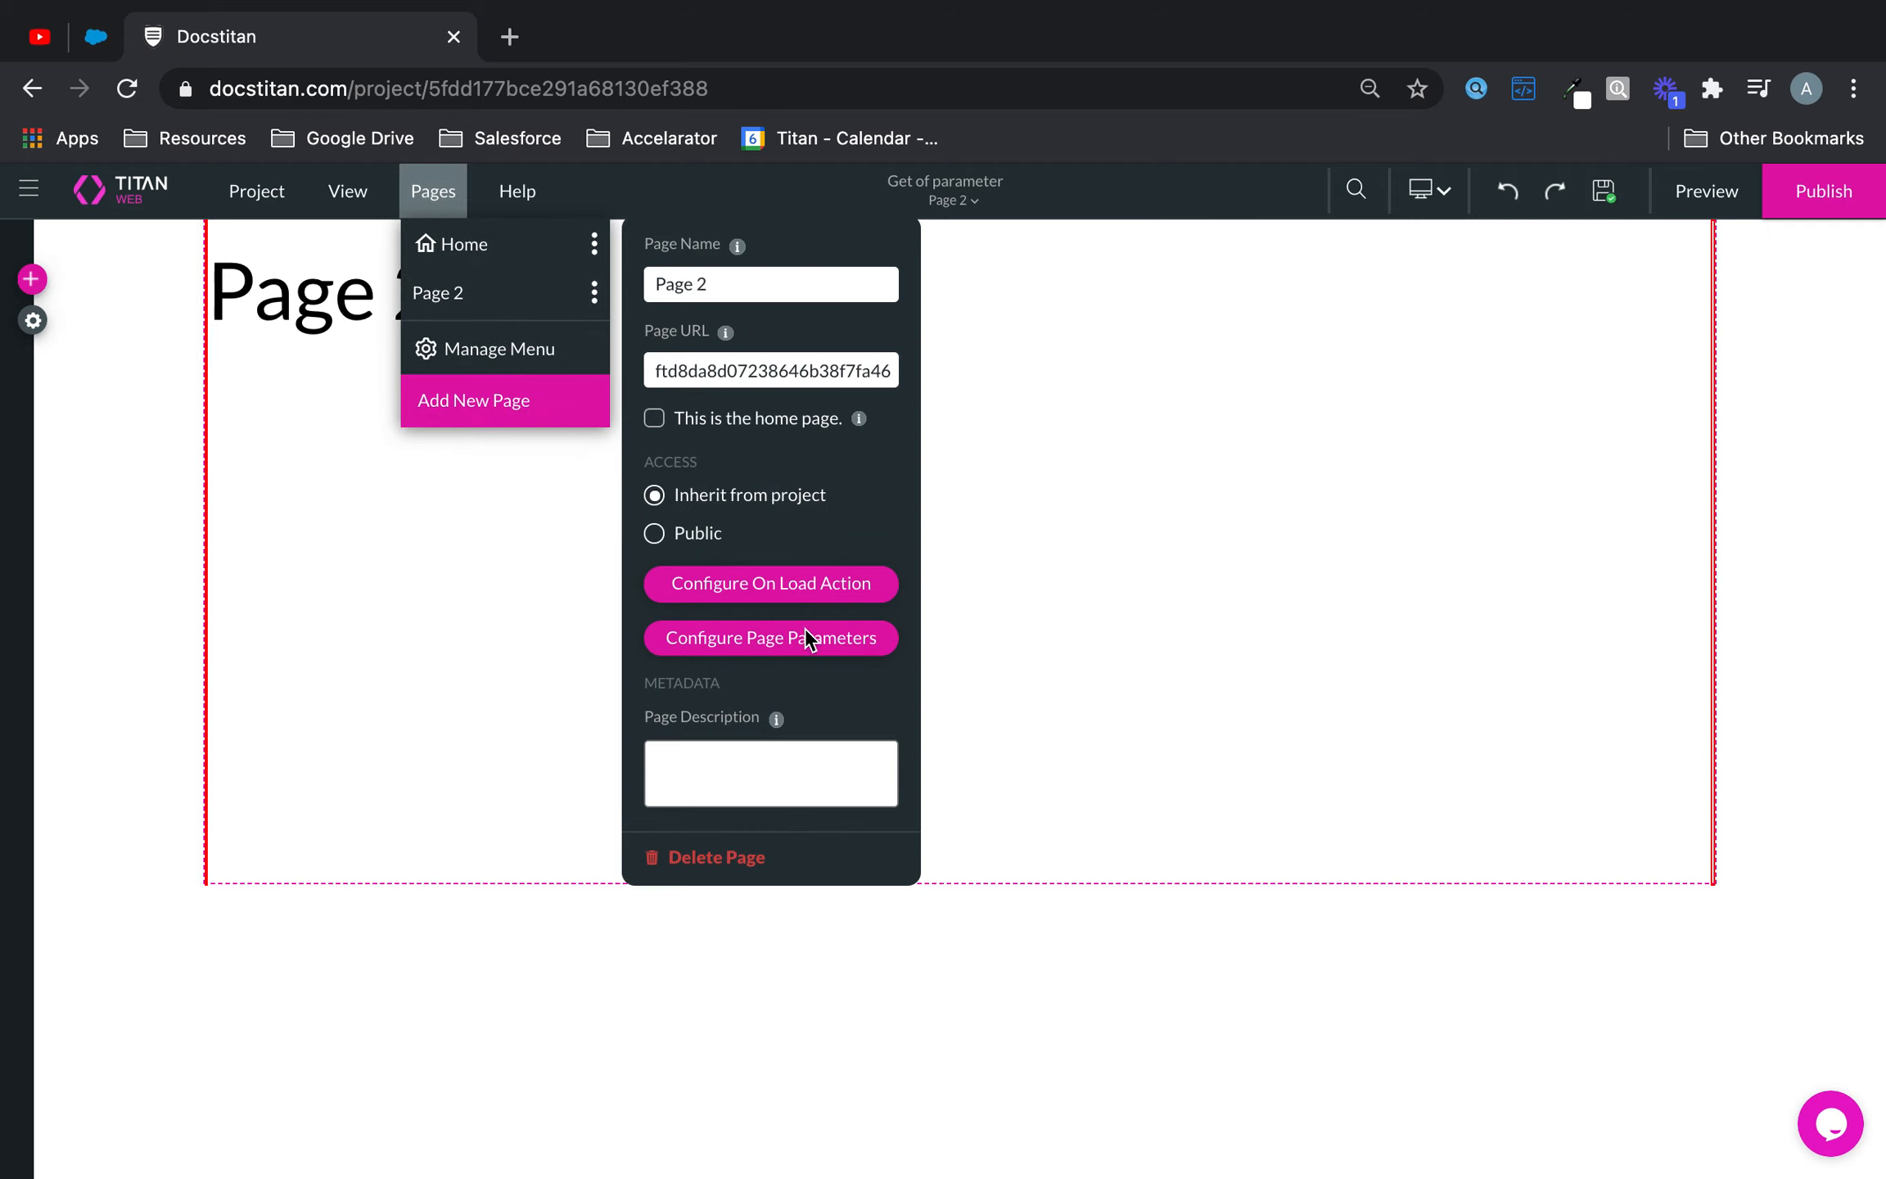
{"action": "left_click", "coordinate": [807, 644]}
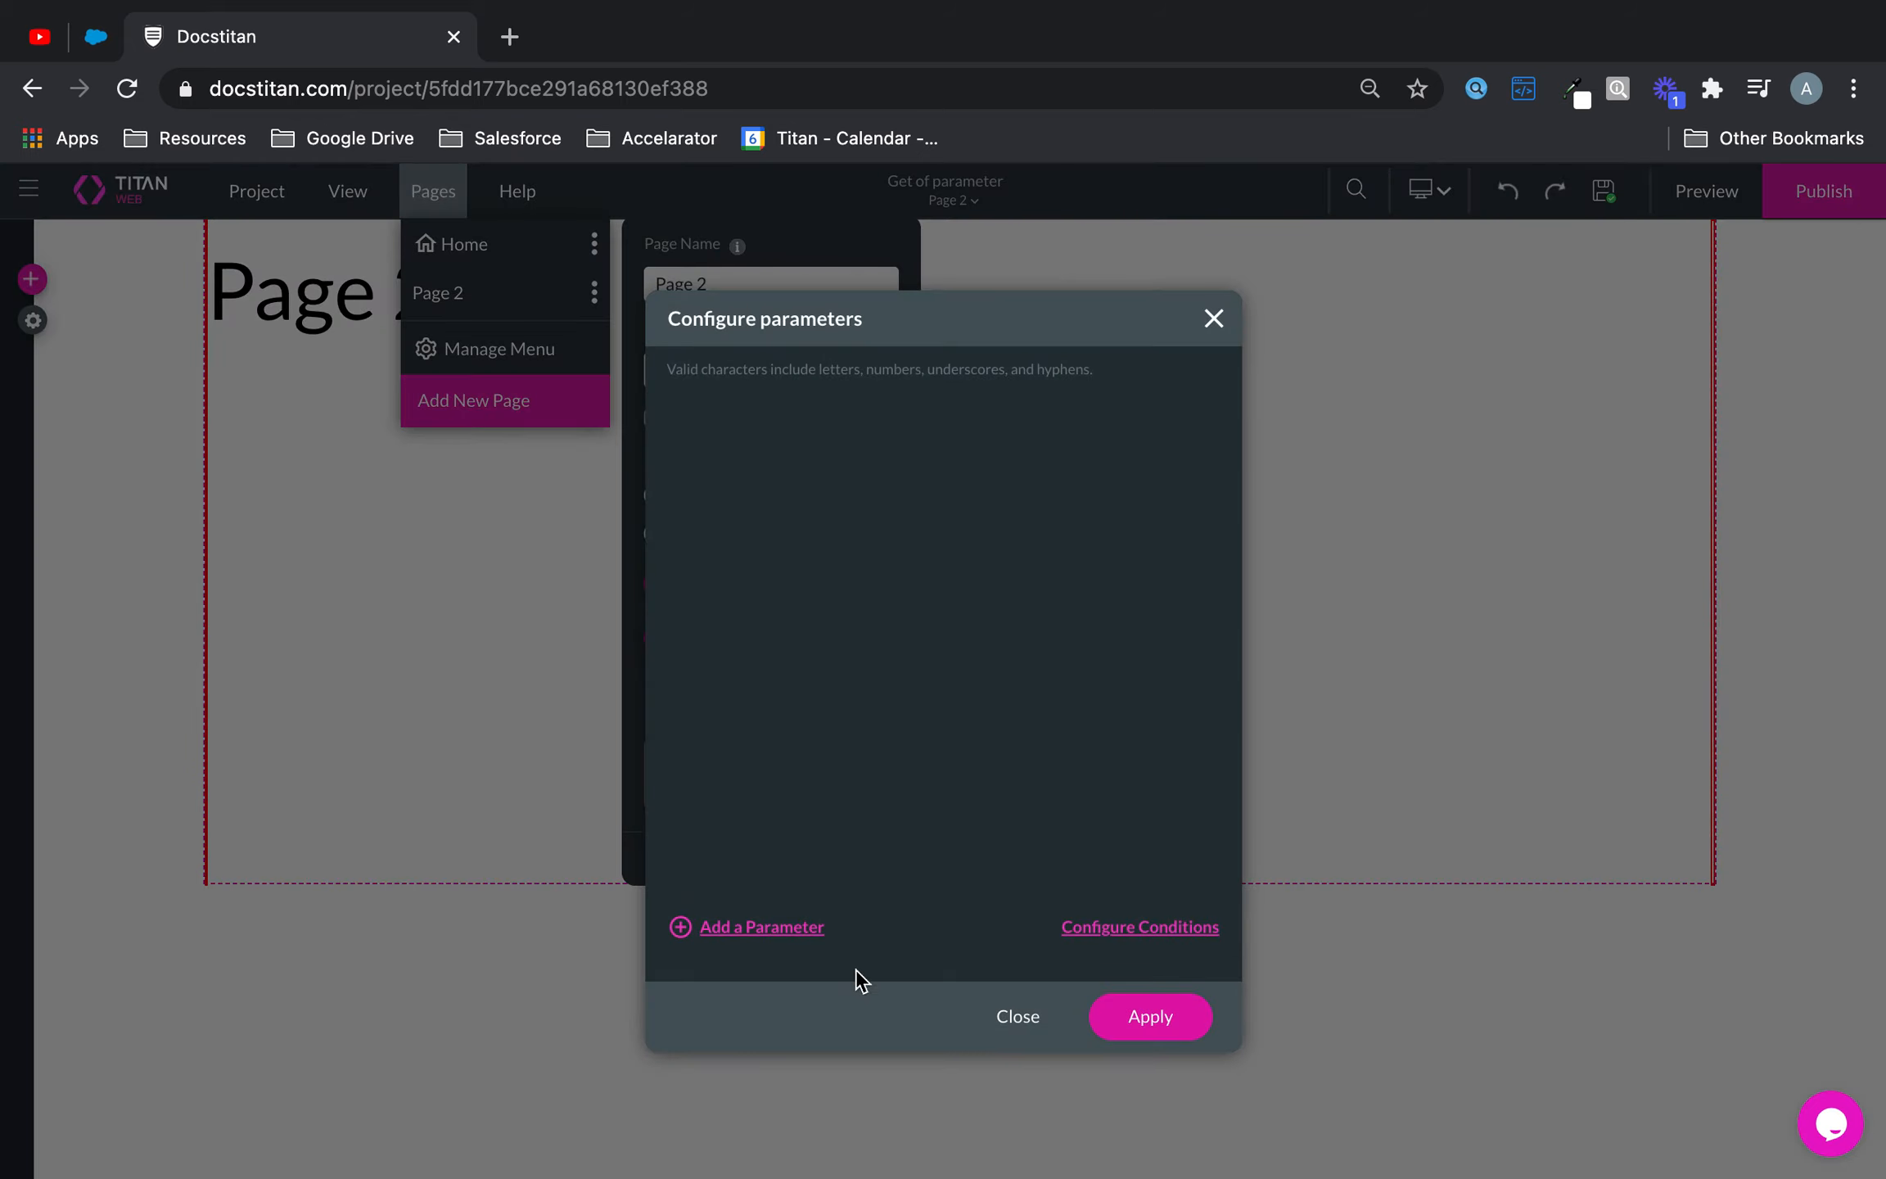
{"action": "left_click", "coordinate": [786, 934]}
{"action": "left_click", "coordinate": [830, 447]}
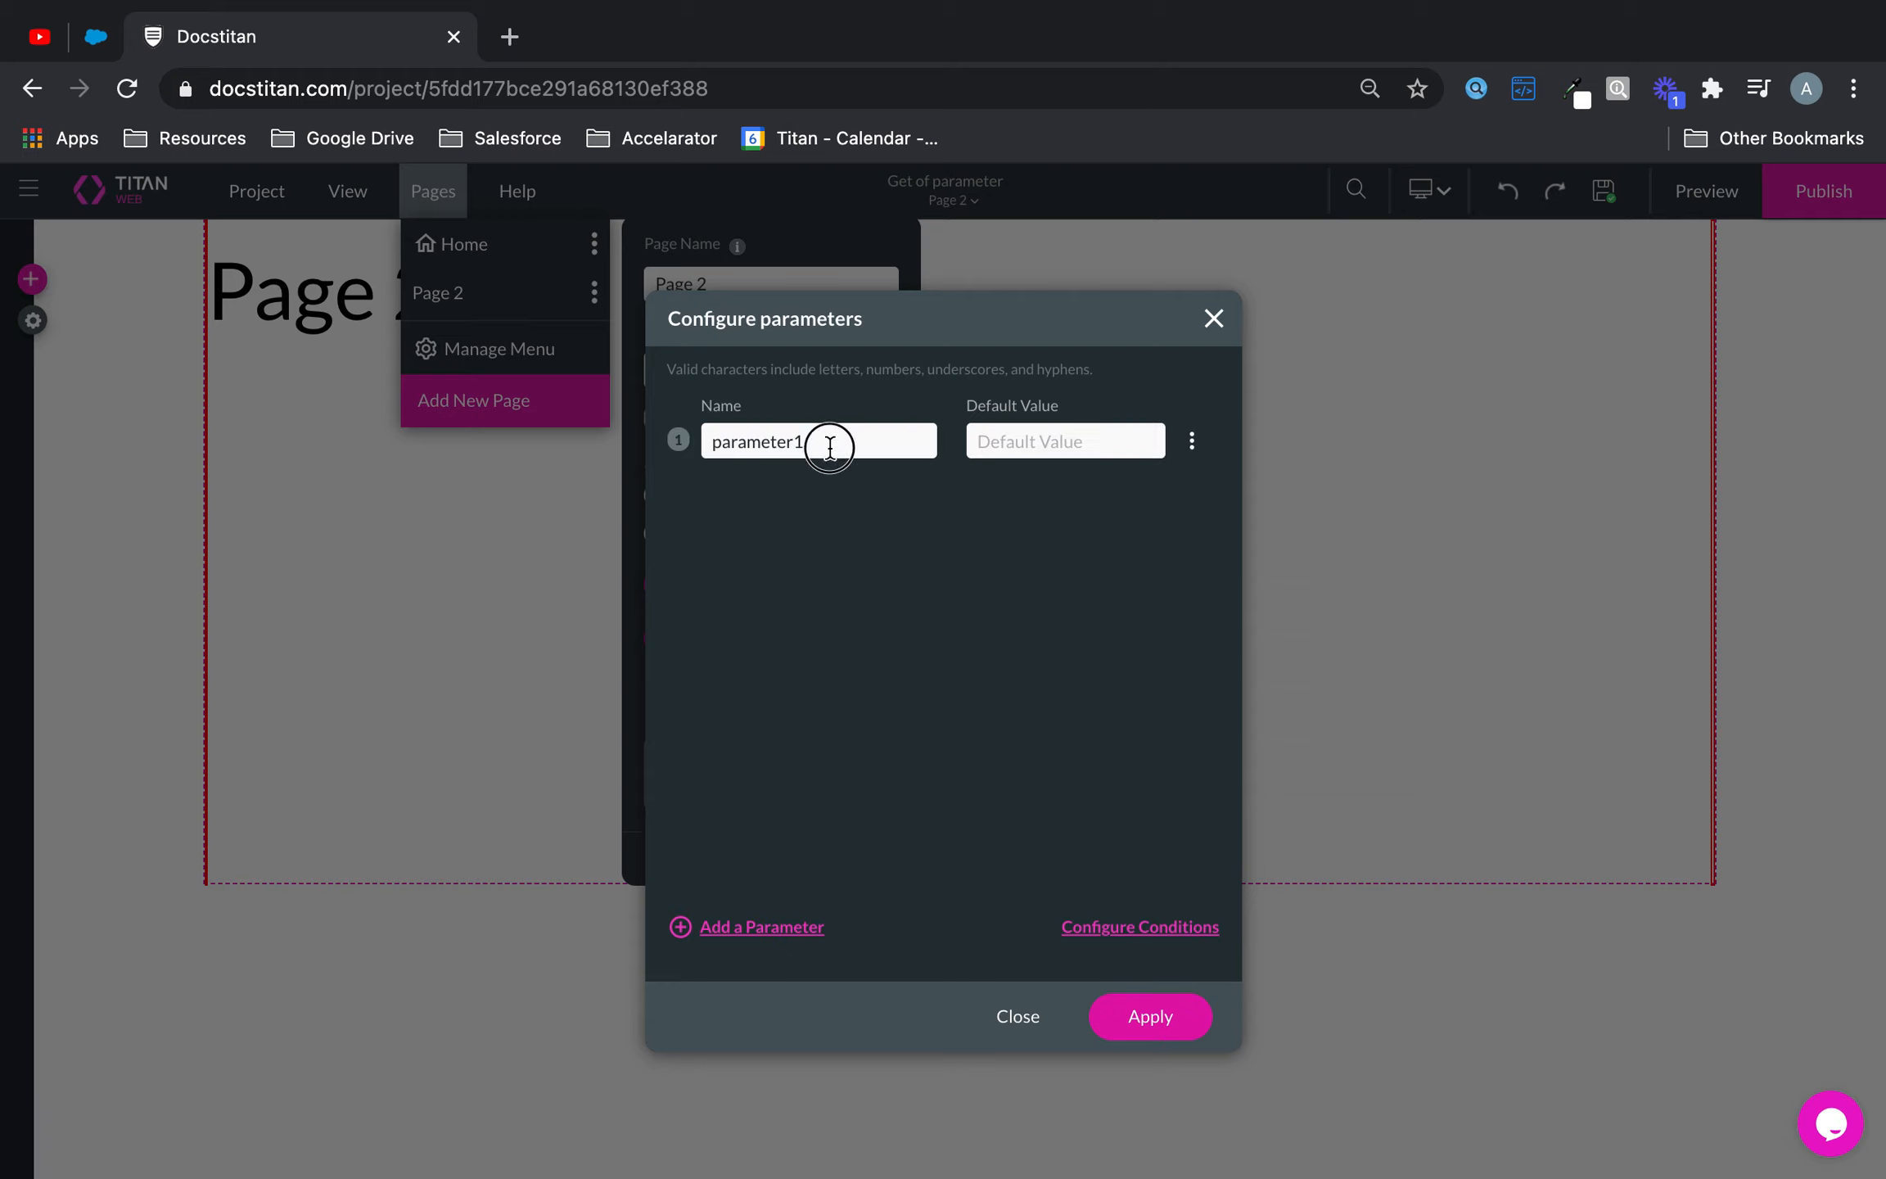
{"action": "left_click_drag", "start_coordinate": [829, 446], "coordinate": [577, 438]}
{"action": "type", "text": "localaccountid"}
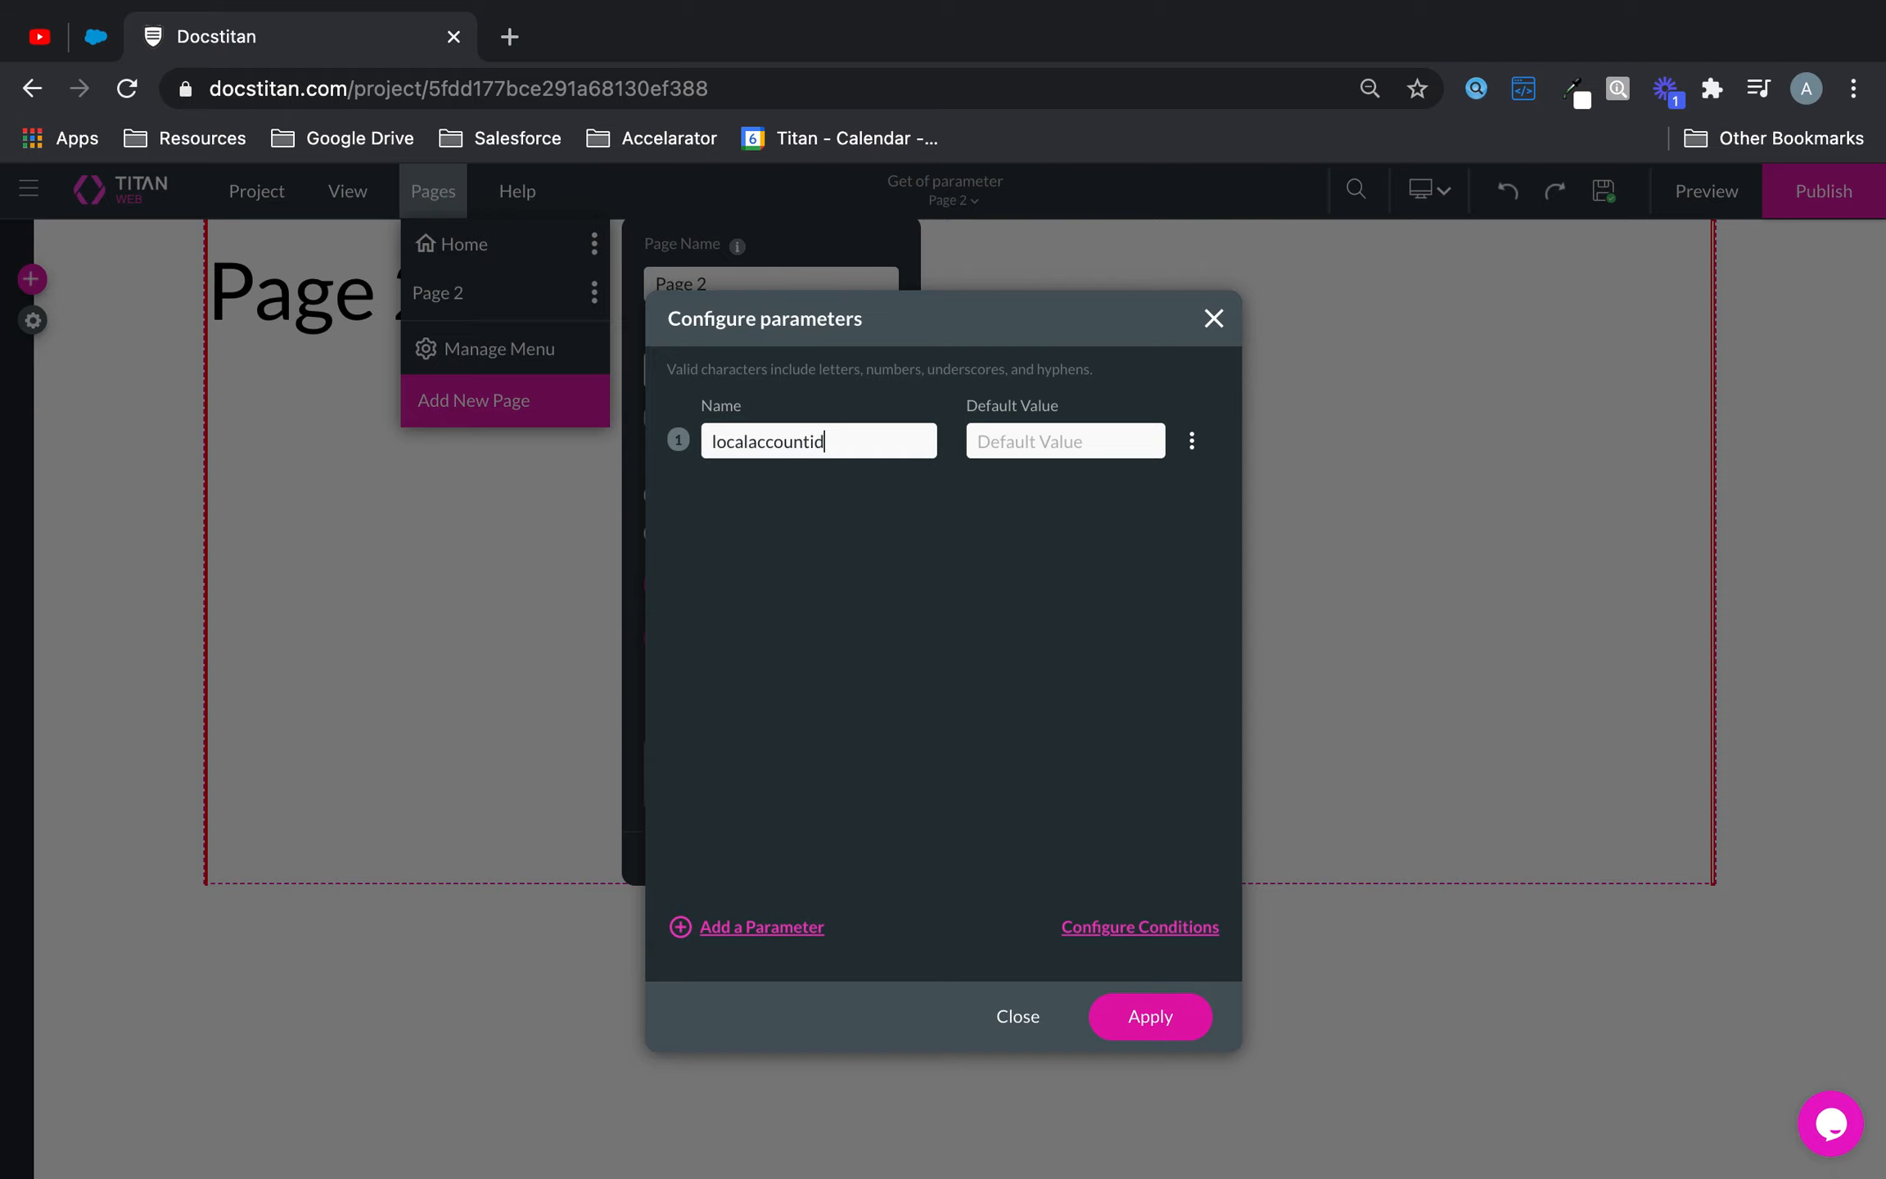
{"action": "left_click", "coordinate": [1062, 448]}
{"action": "left_click", "coordinate": [1149, 1015]}
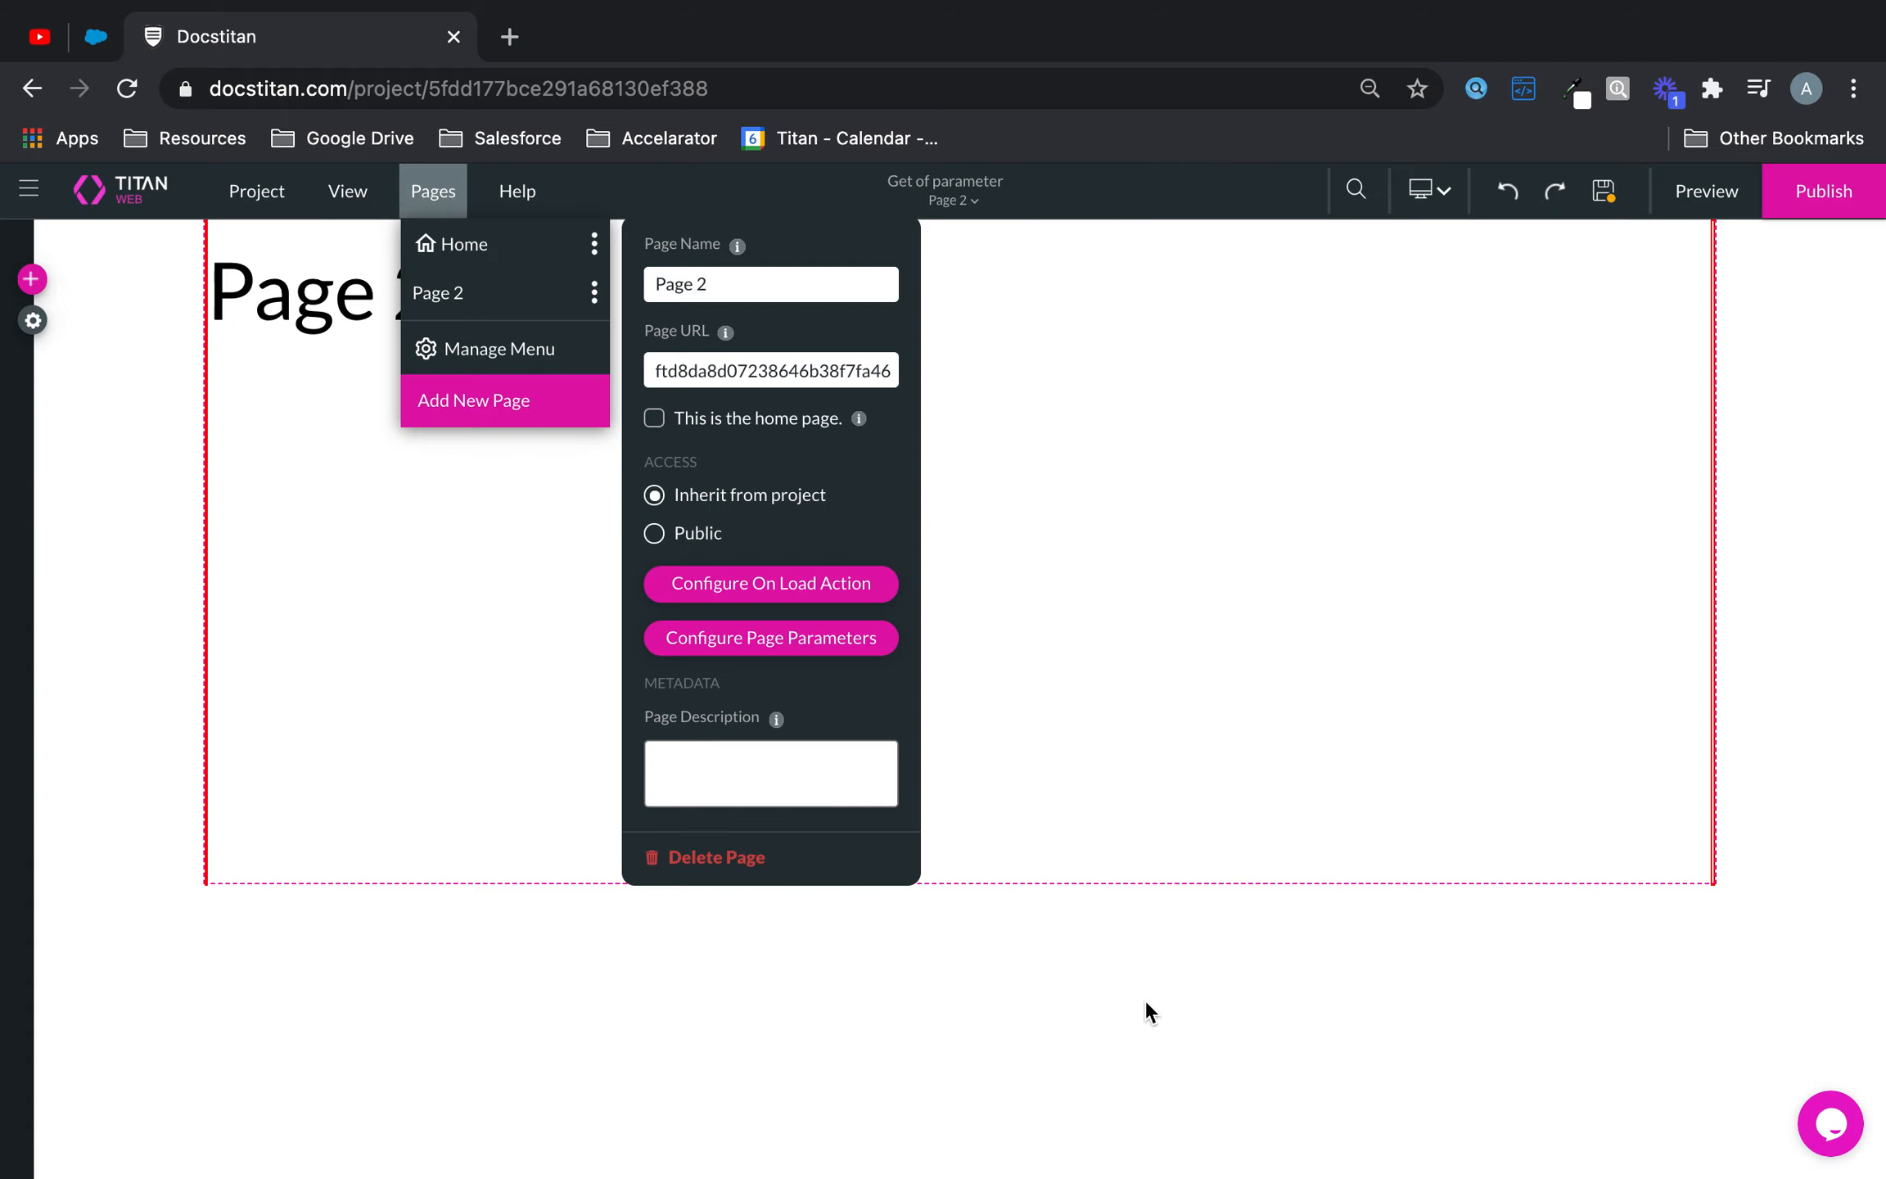
{"action": "left_click", "coordinate": [1602, 196]}
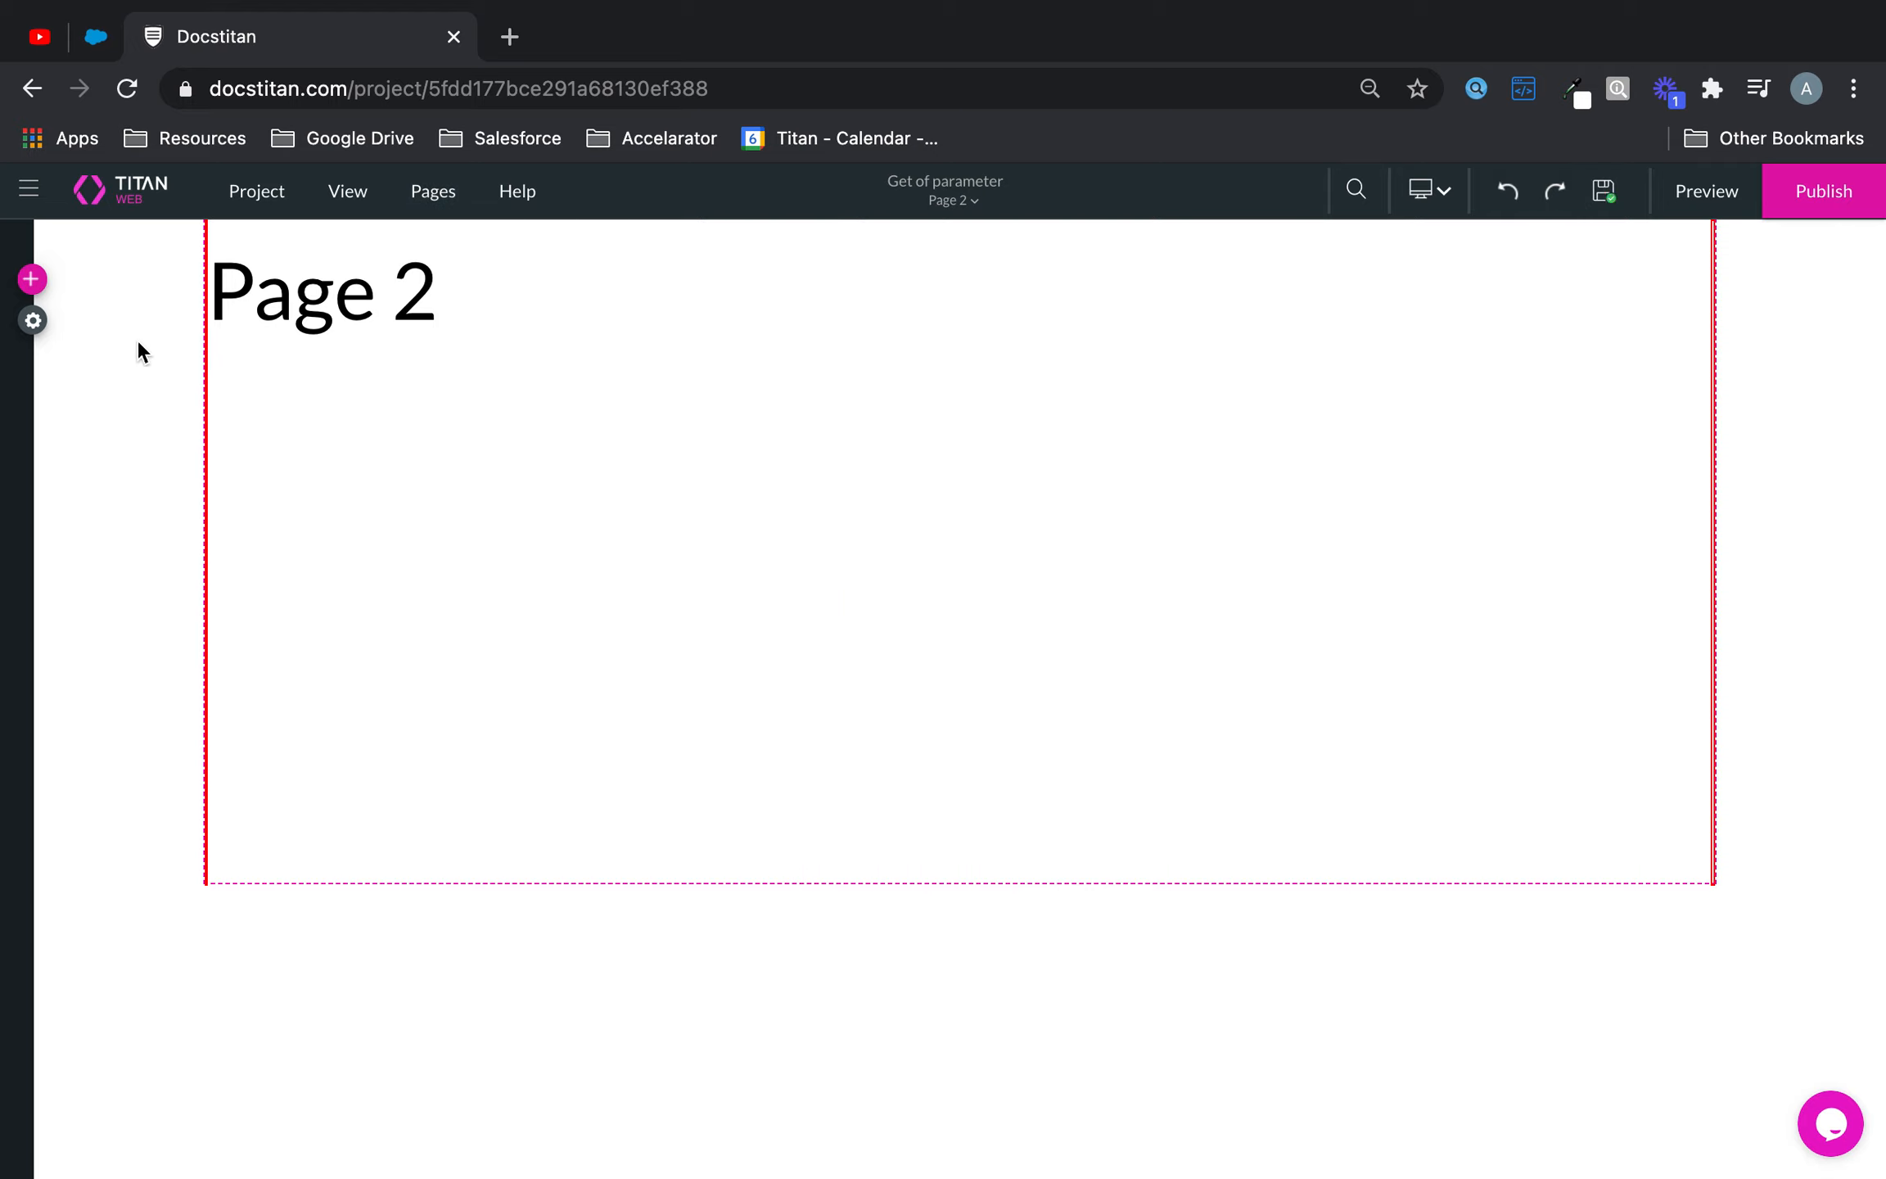
- Place a table on Page 2 and set its Salesforce source to the Contact object
{"action": "left_click", "coordinate": [32, 279]}
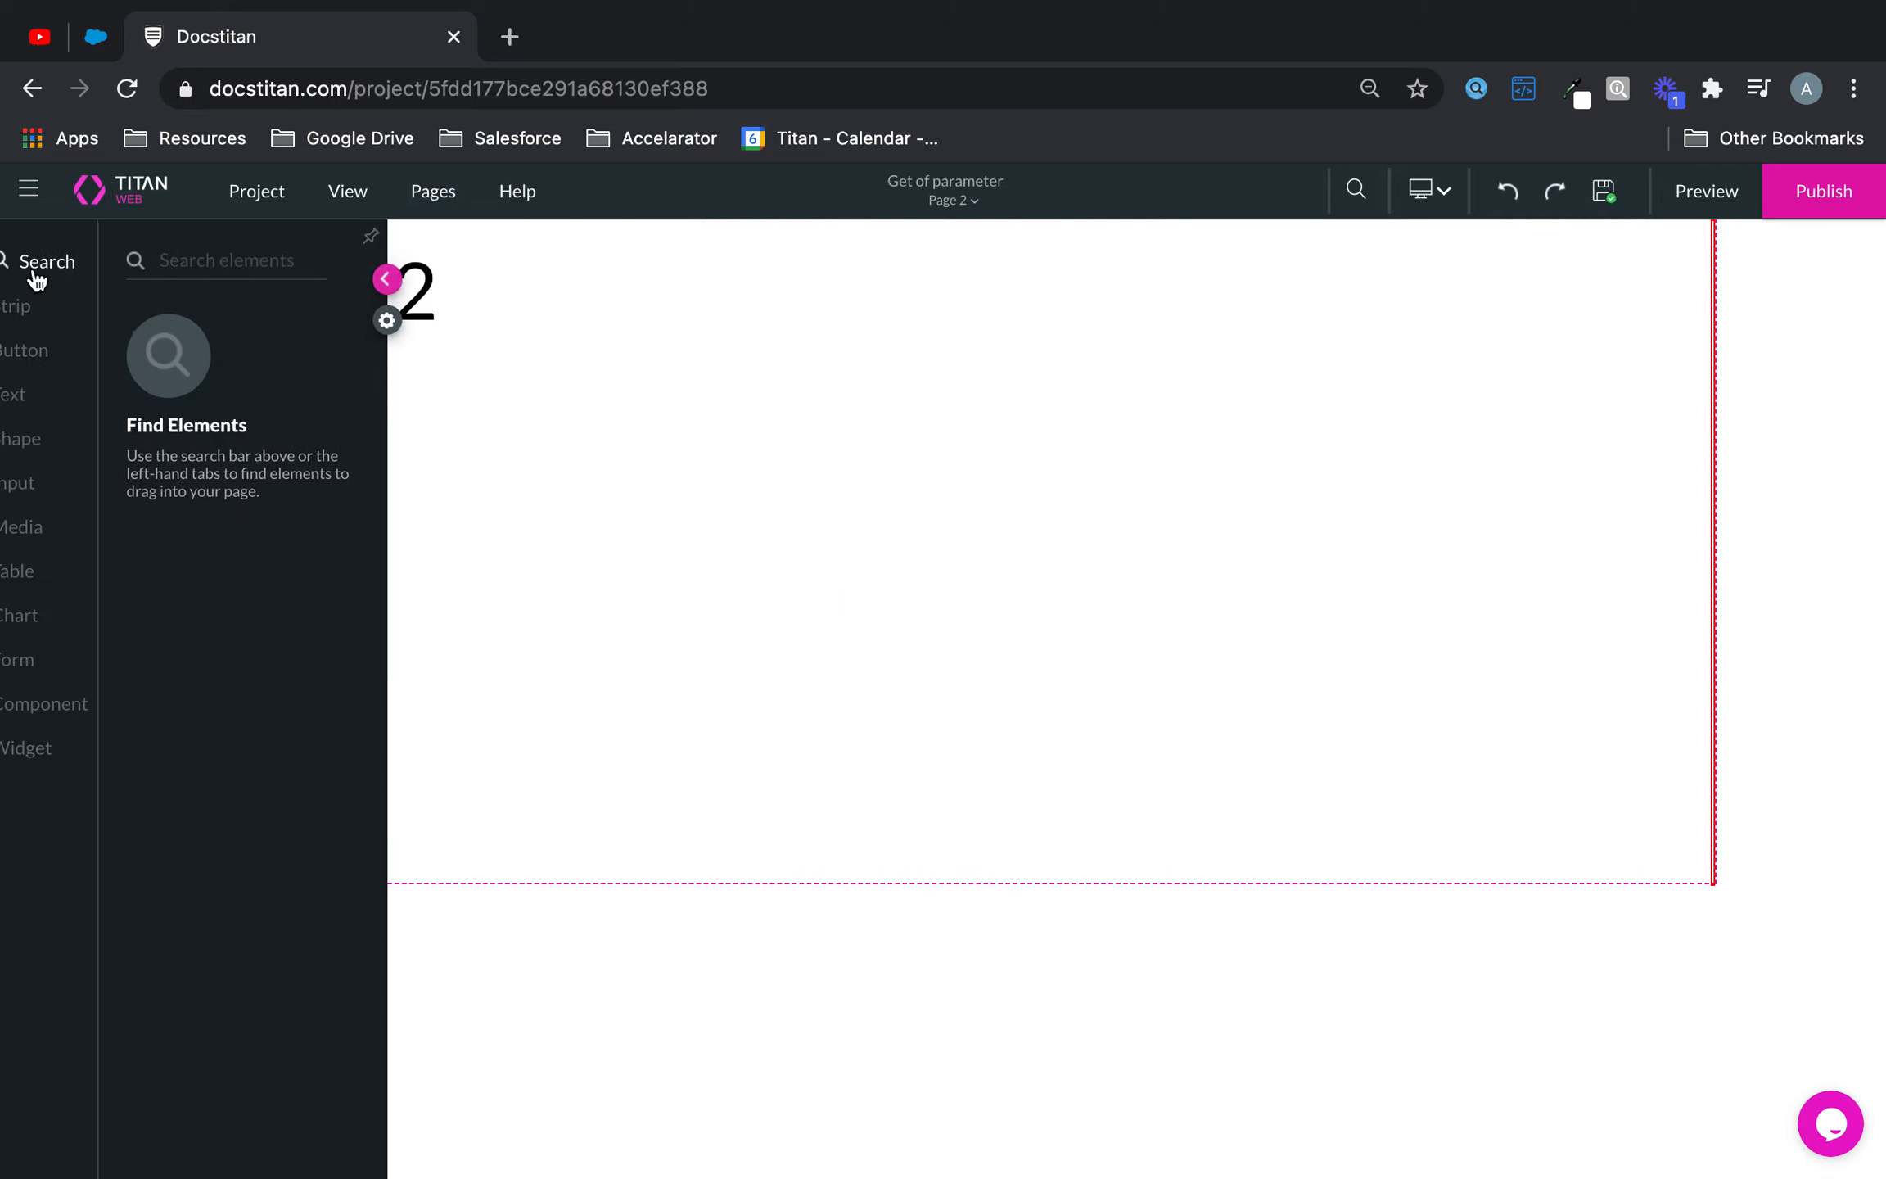
{"action": "left_click", "coordinate": [55, 572]}
{"action": "left_click_drag", "start_coordinate": [286, 360], "coordinate": [876, 408]}
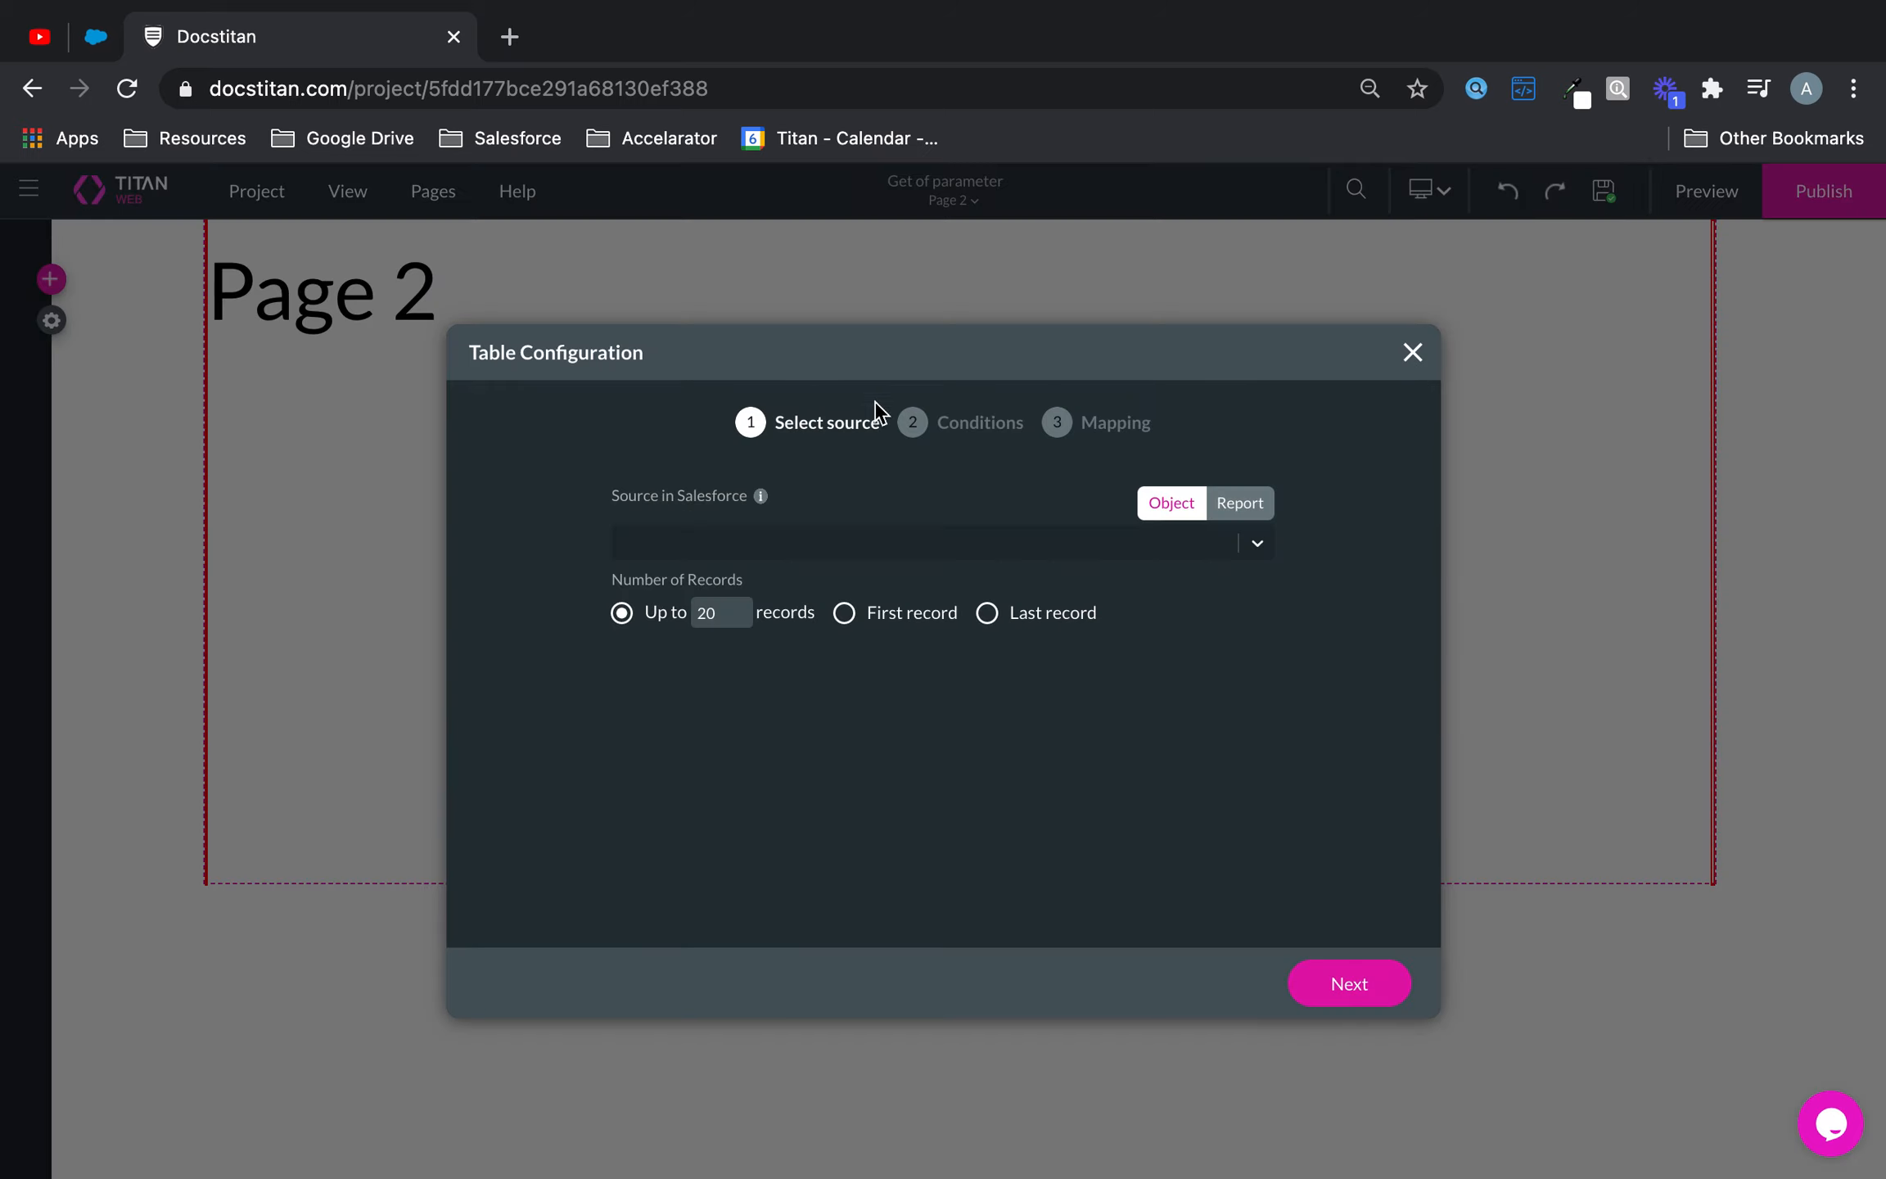
{"action": "left_click", "coordinate": [928, 541]}
{"action": "type", "text": "cont"}
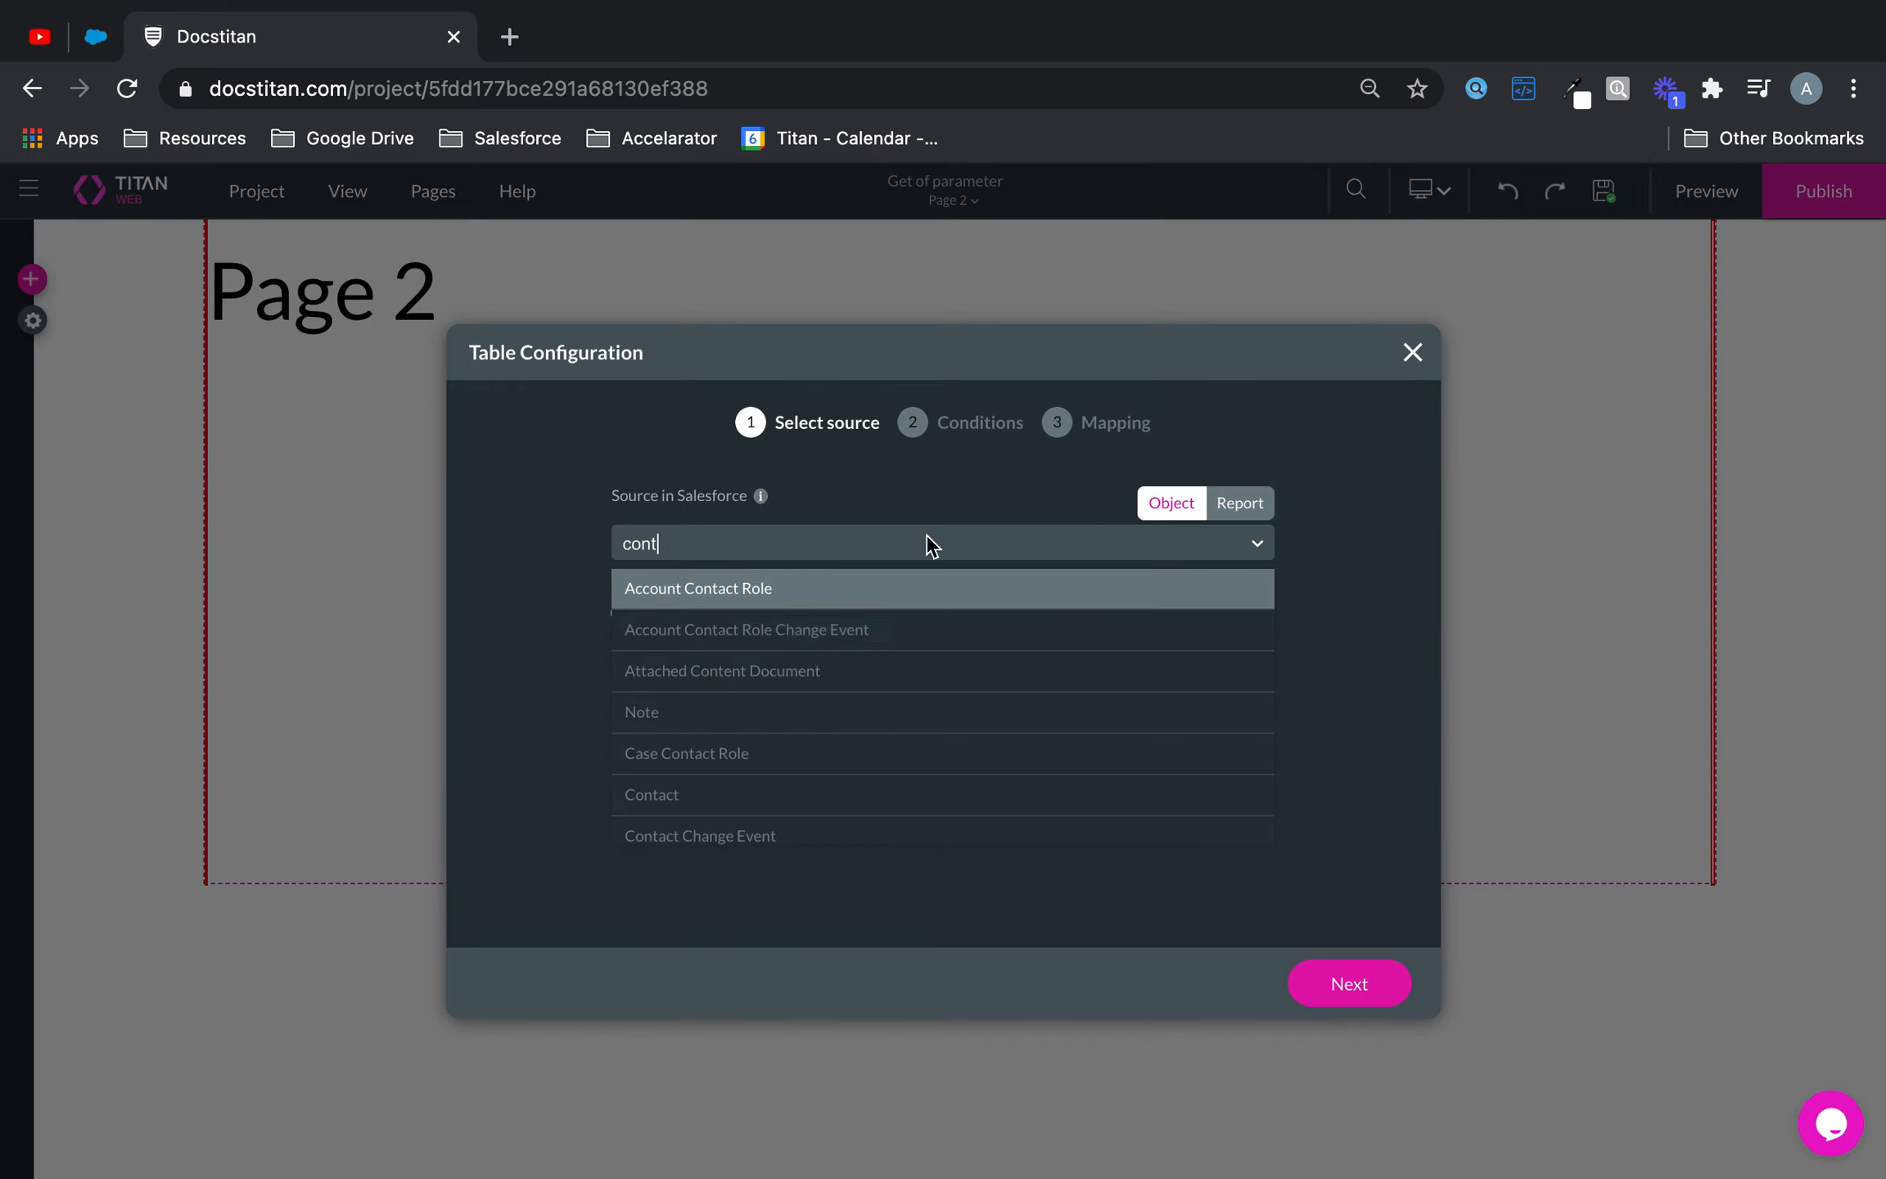
{"action": "left_click", "coordinate": [743, 796]}
{"action": "left_click", "coordinate": [1351, 985]}
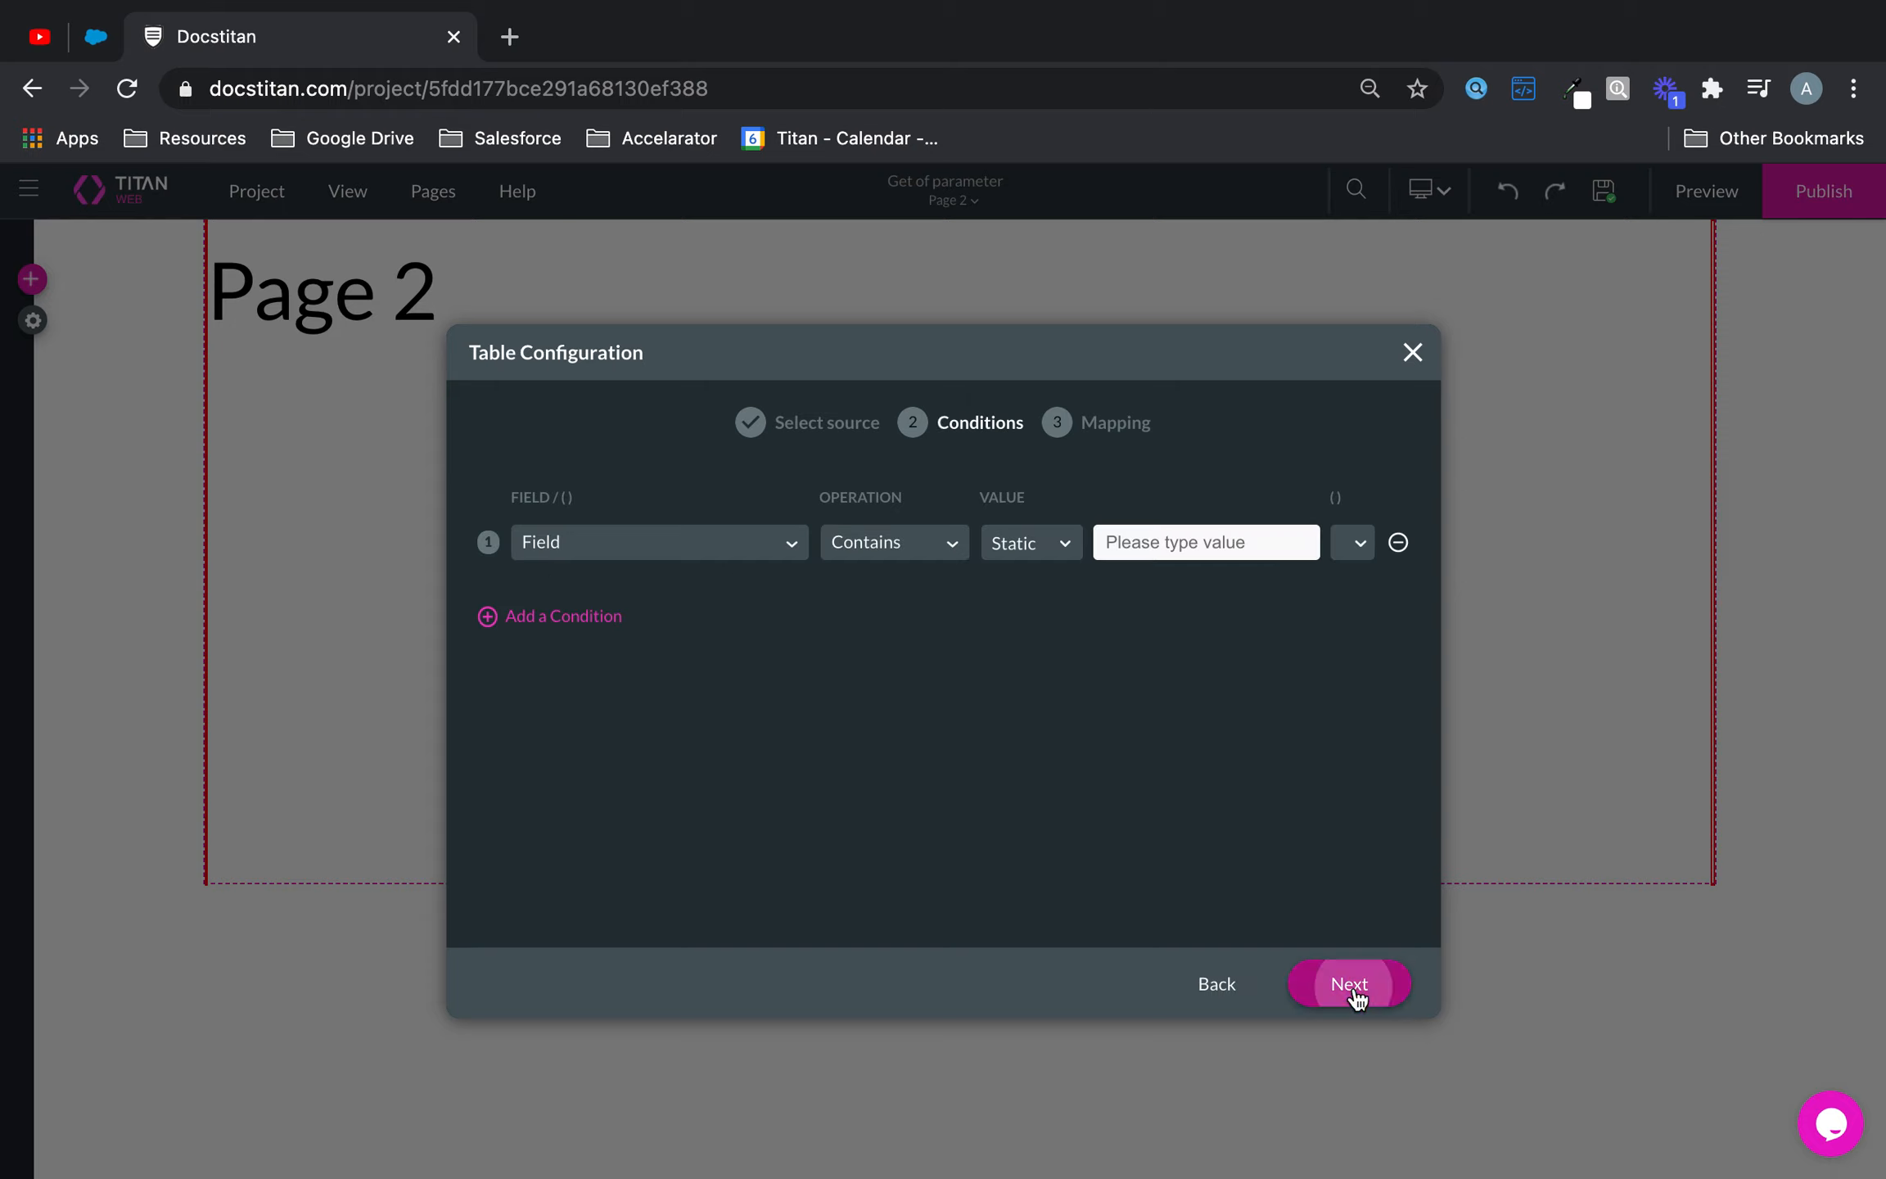
- Set the table's condition to Account ID Equals the field [Page Param / Page 2 / localaccountid]
{"action": "left_click", "coordinate": [687, 540]}
{"action": "left_click", "coordinate": [614, 796]}
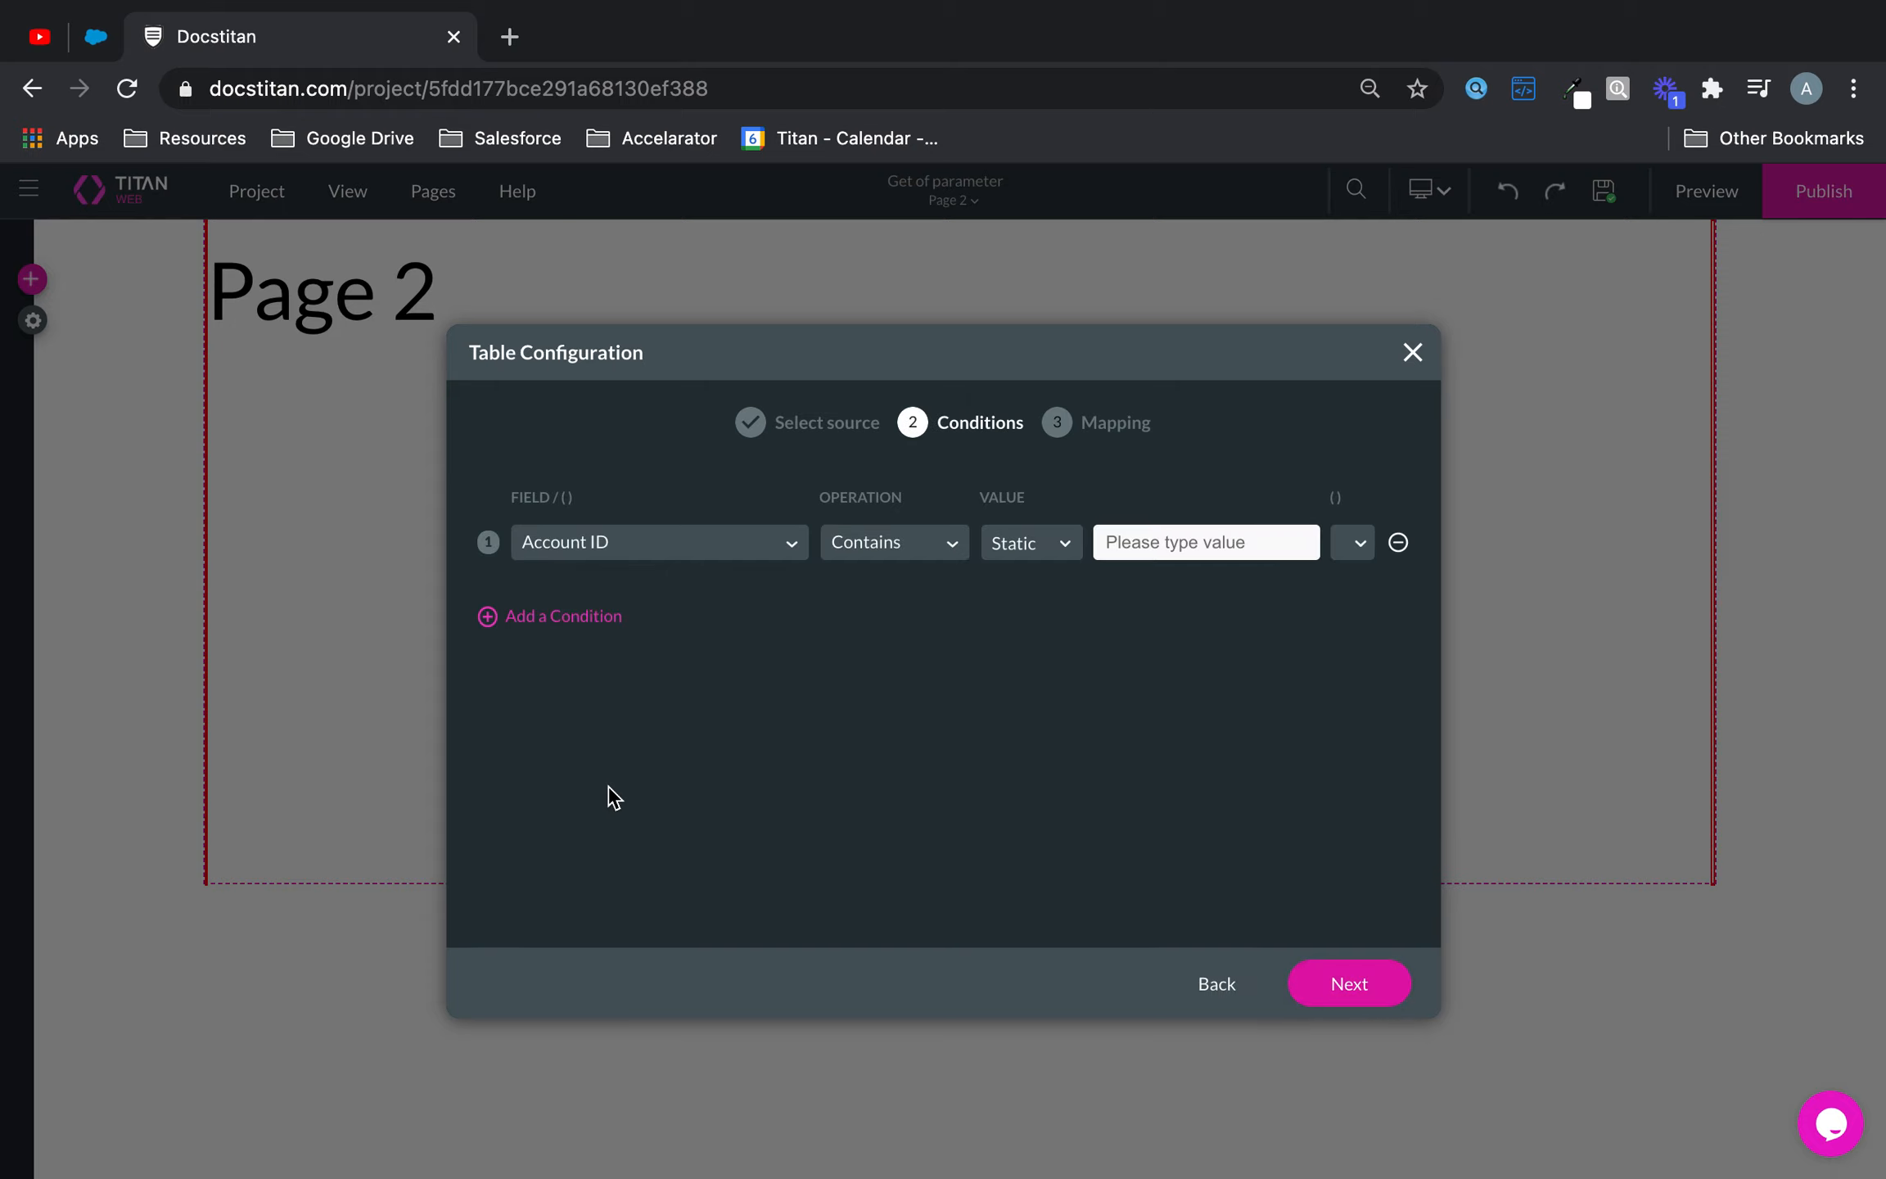
{"action": "left_click", "coordinate": [856, 564]}
{"action": "left_click", "coordinate": [864, 625]}
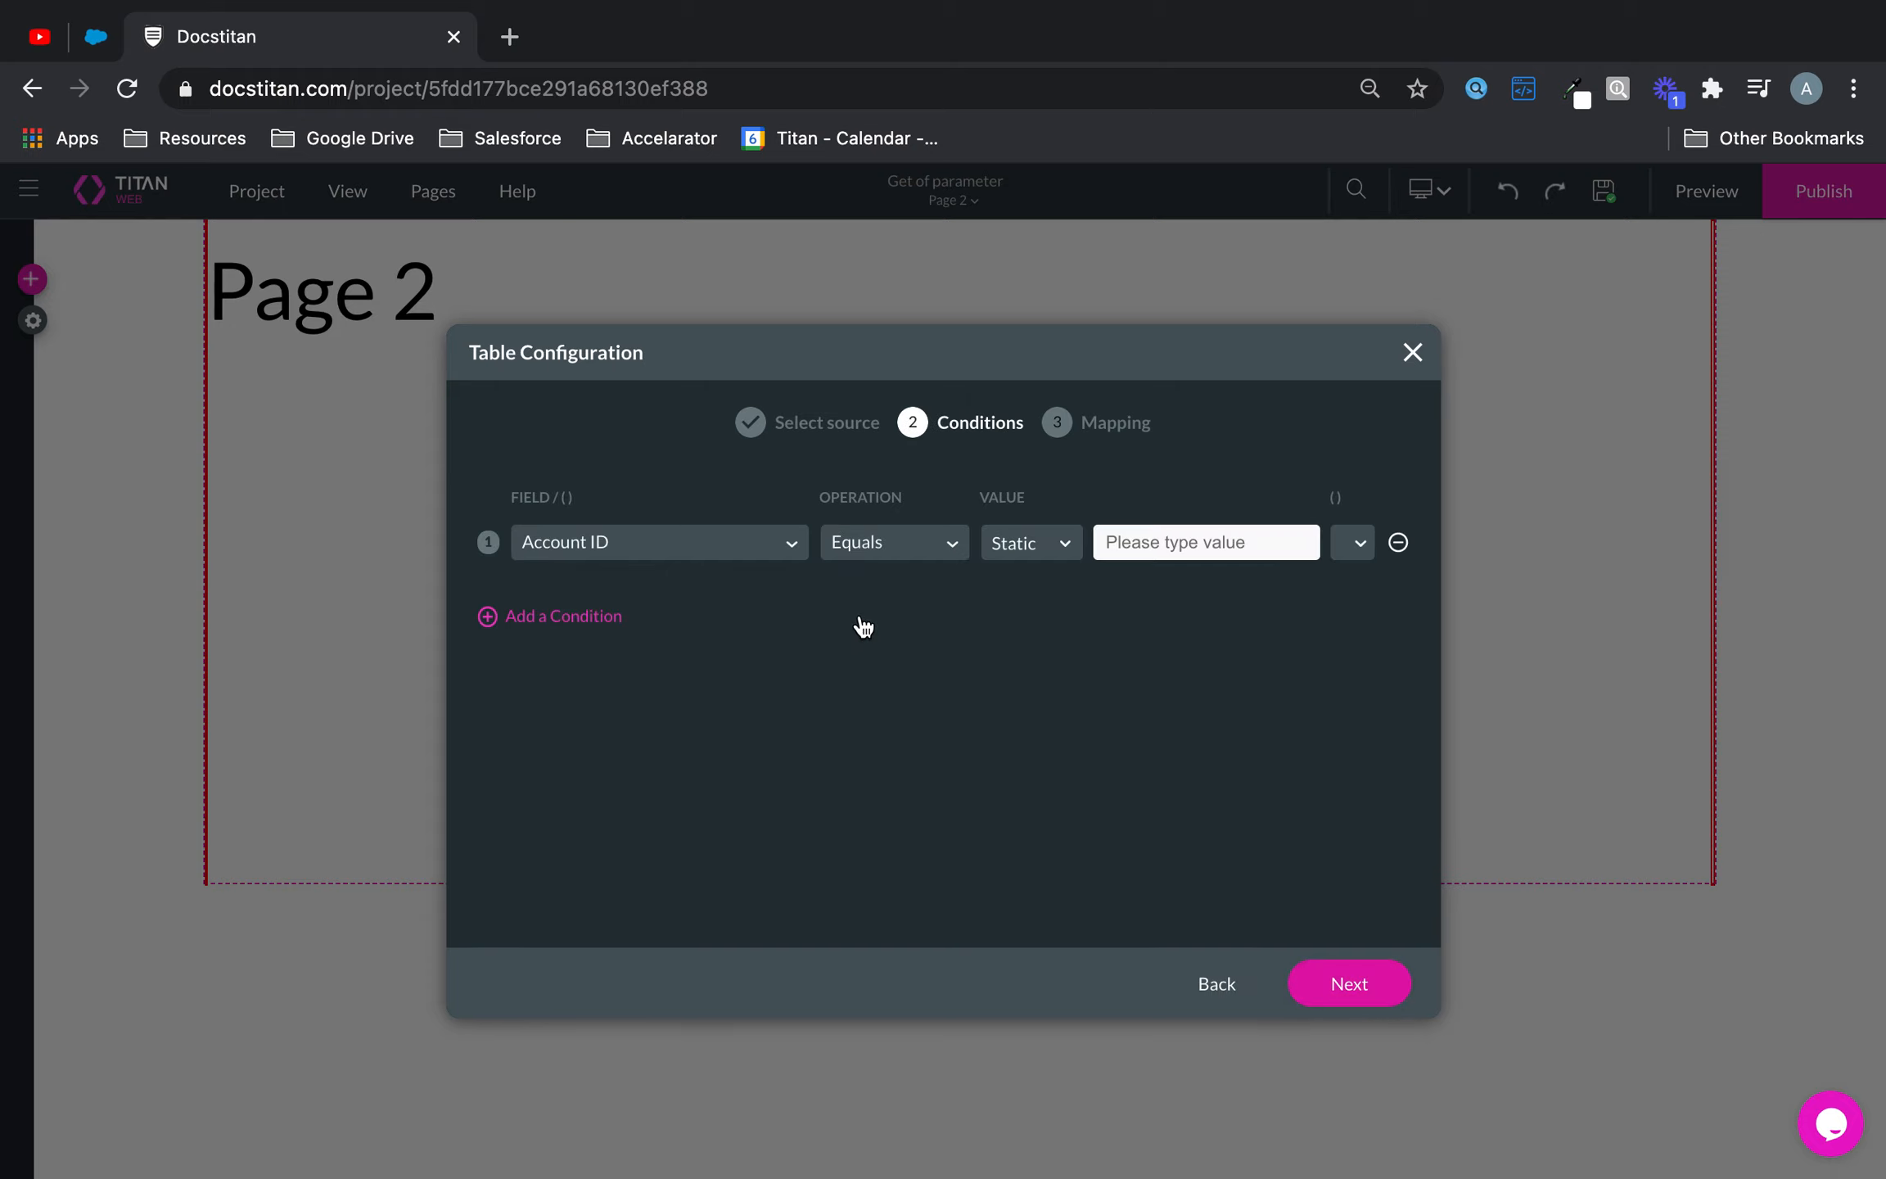
{"action": "left_click", "coordinate": [1043, 547]}
{"action": "left_click", "coordinate": [1019, 630]}
{"action": "left_click", "coordinate": [1205, 534]}
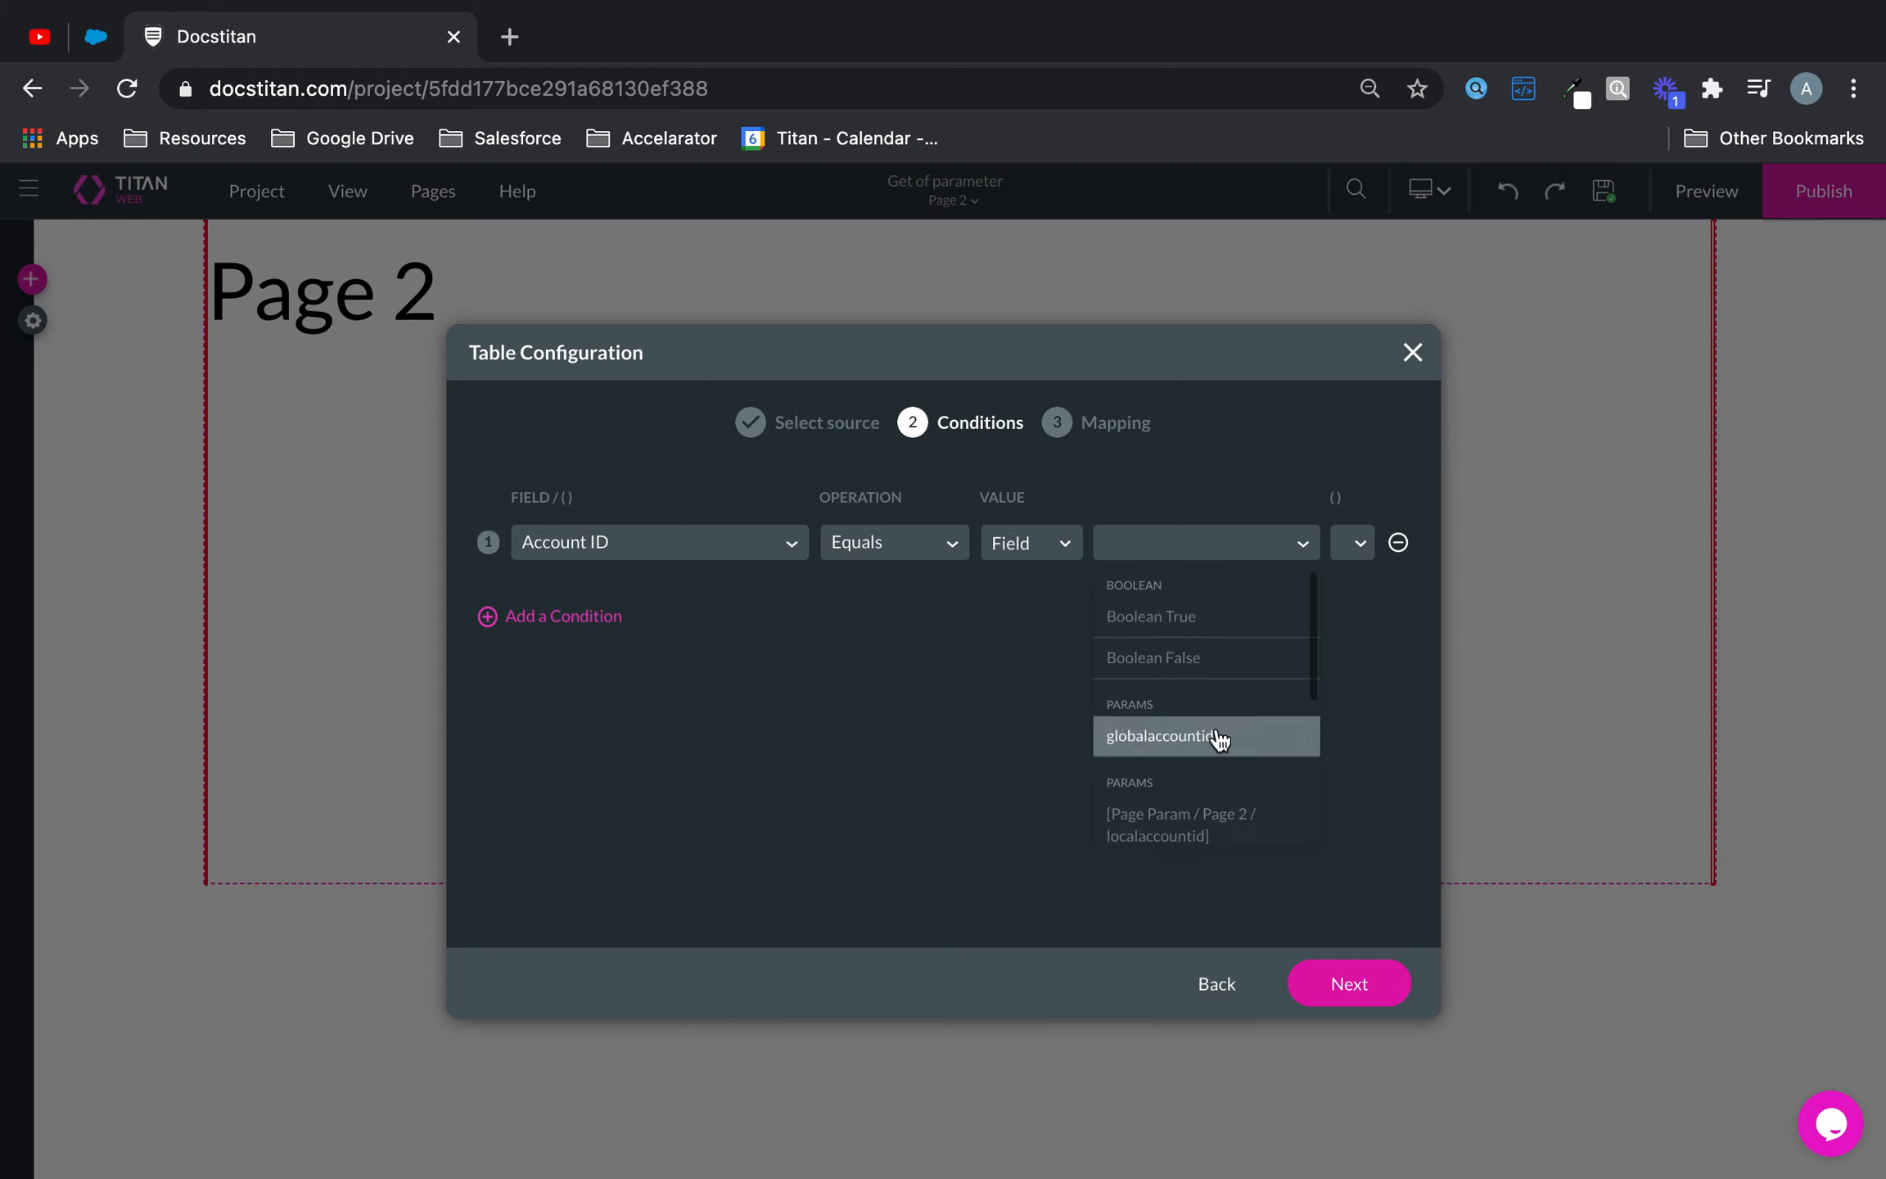
{"action": "left_click", "coordinate": [1202, 825]}
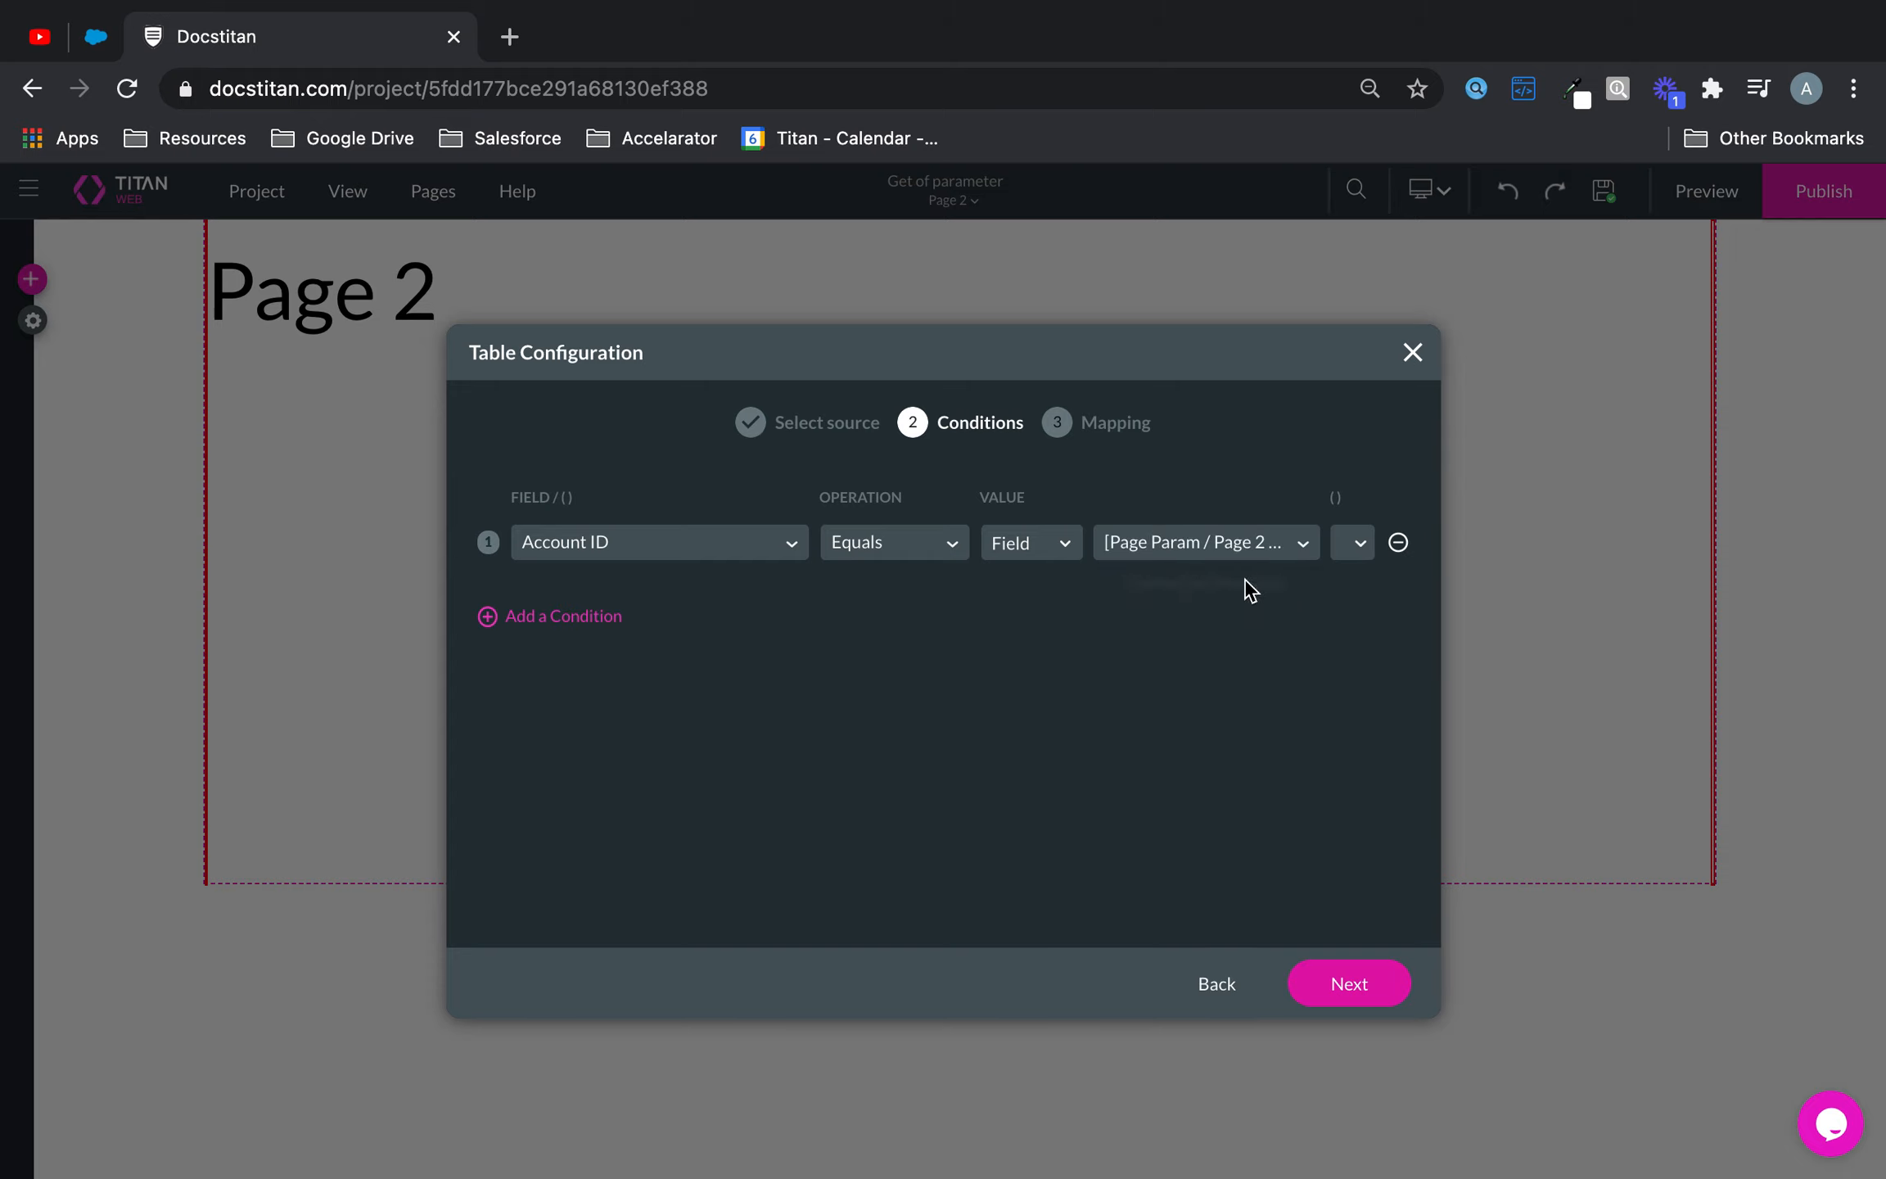
{"action": "left_click", "coordinate": [1261, 544]}
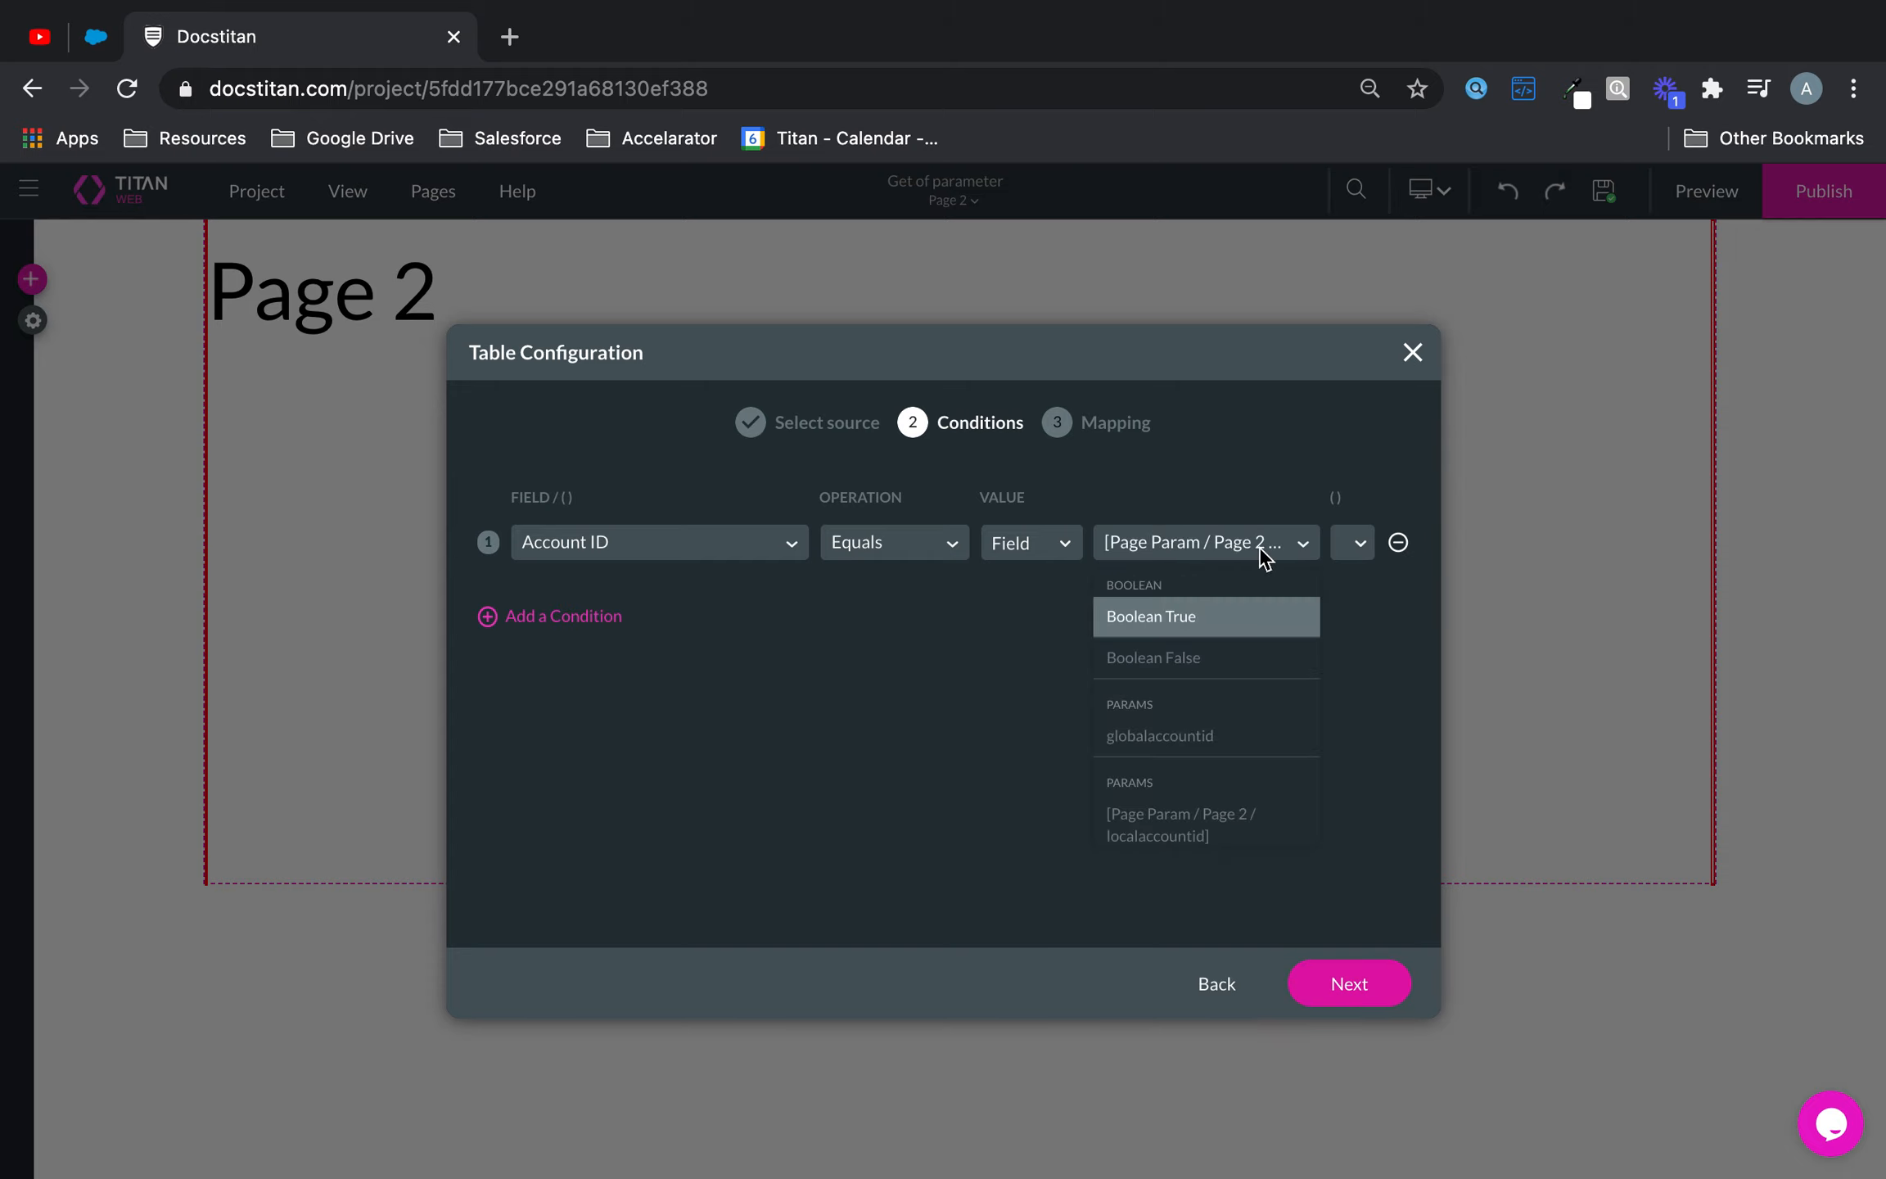
{"action": "left_click", "coordinate": [1220, 831]}
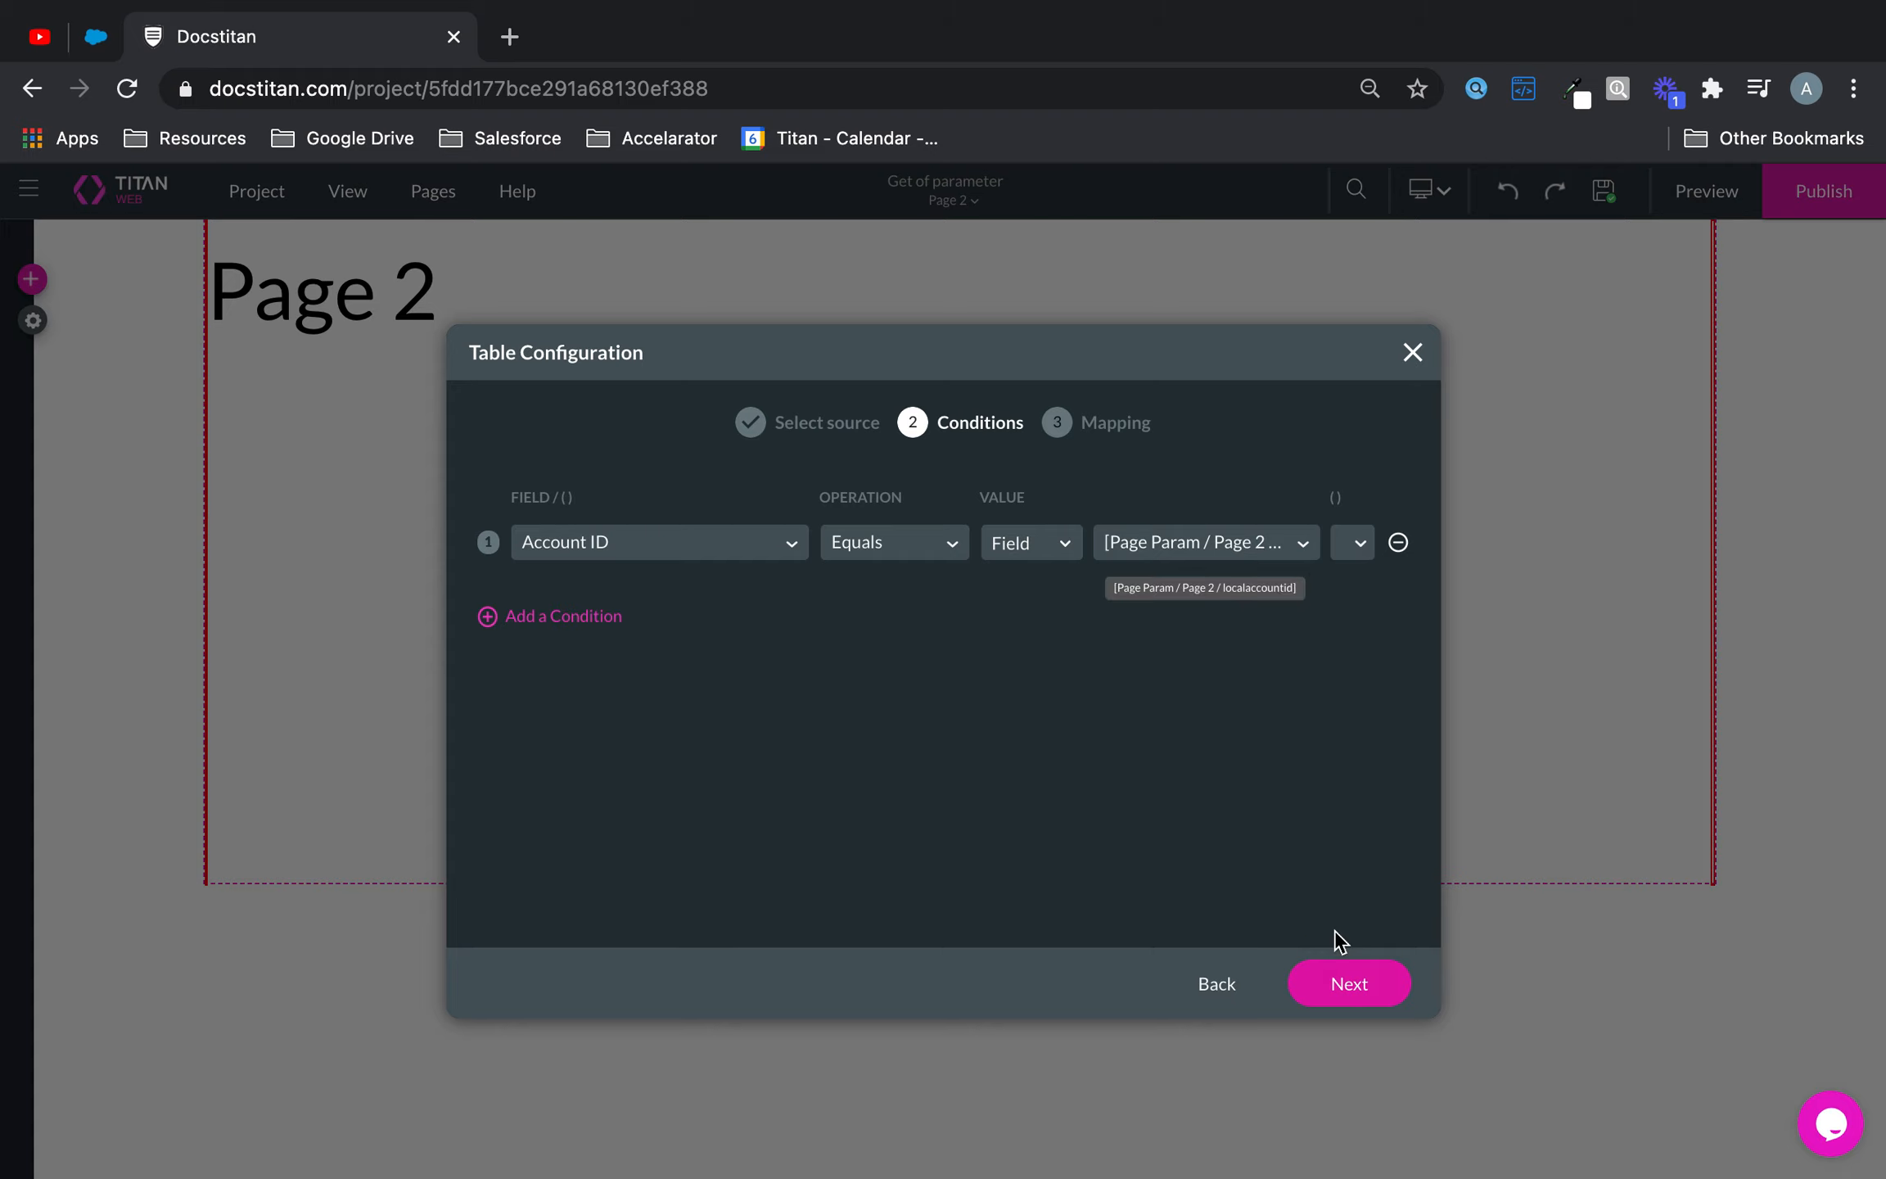
{"action": "left_click", "coordinate": [1340, 981]}
- Add two more columns to the table mapping and map the three columns to Full Name, Email and Account ID
{"action": "left_click", "coordinate": [613, 660]}
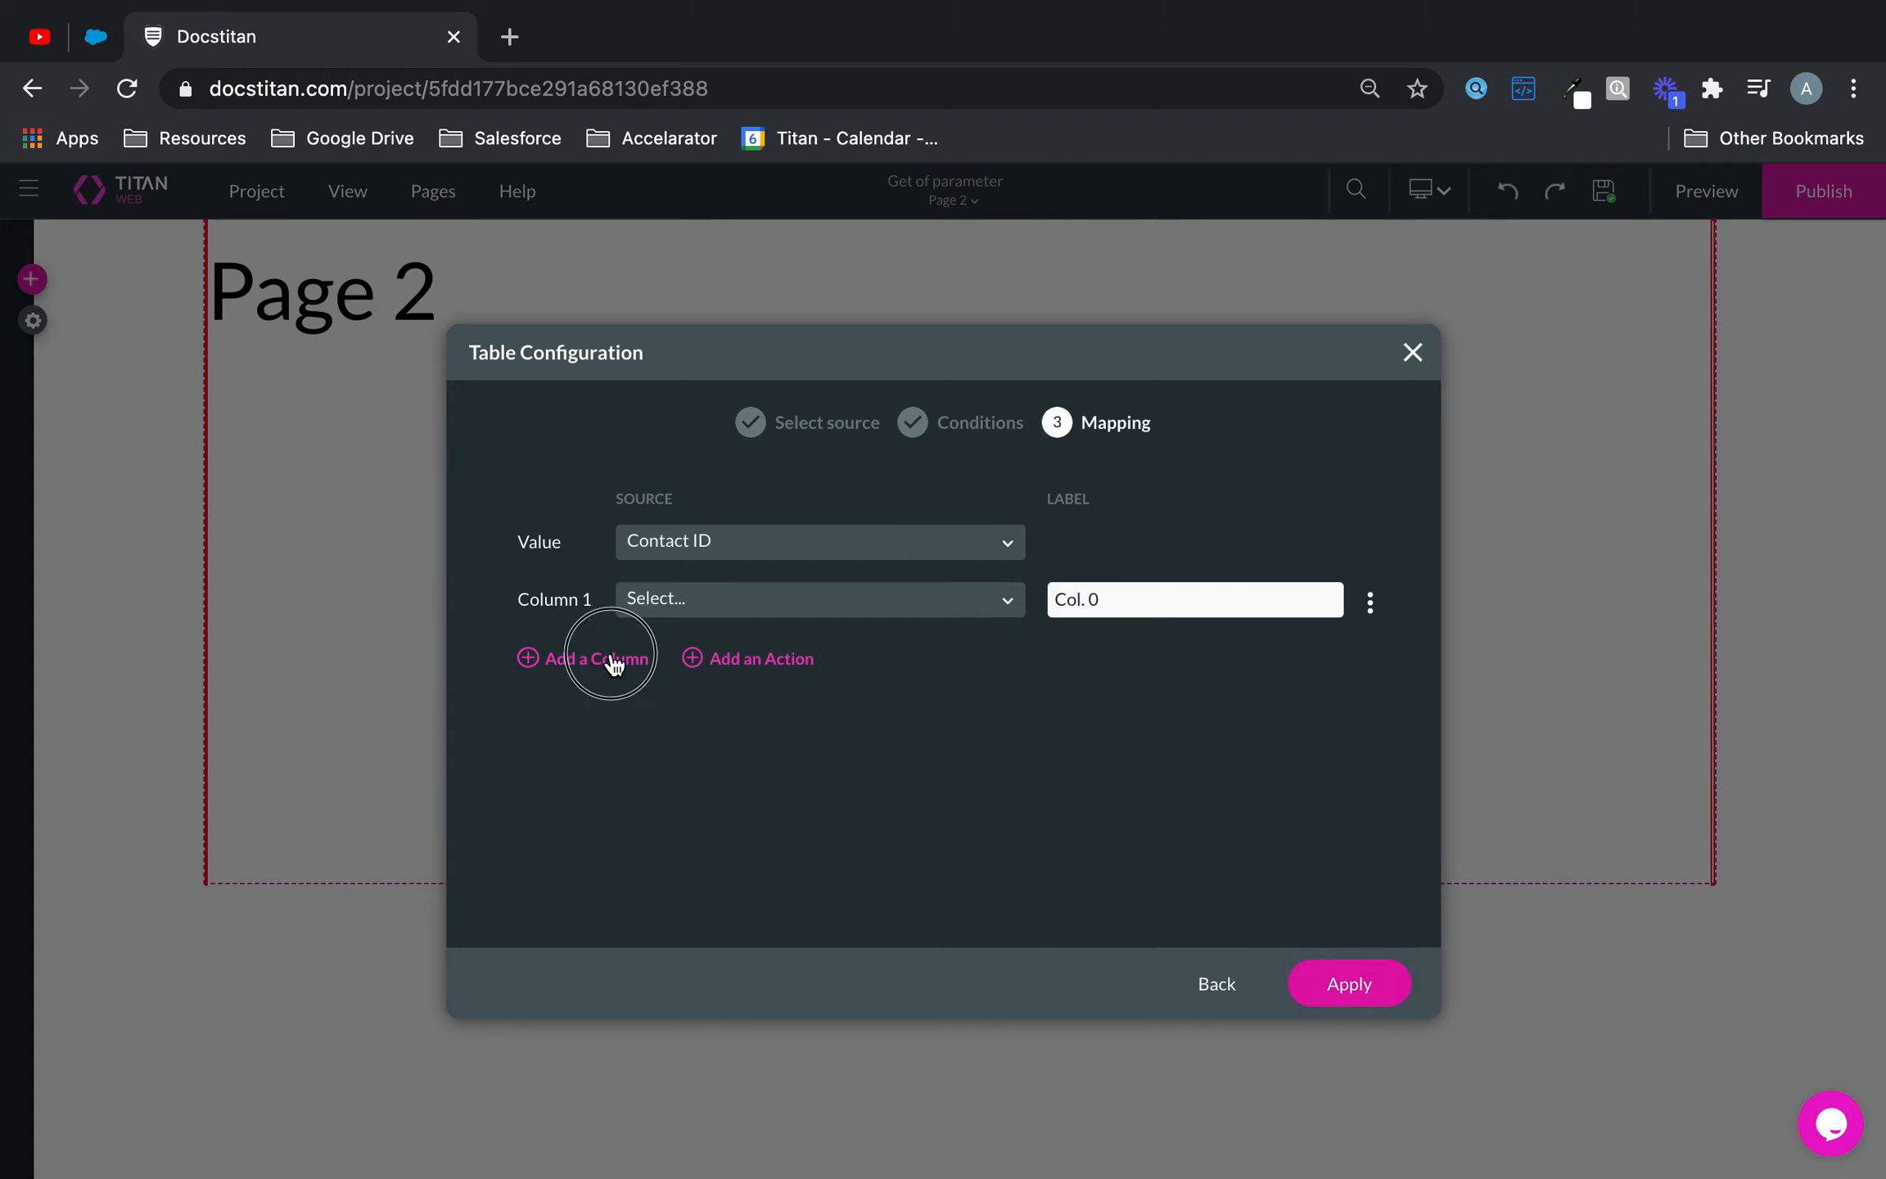
{"action": "left_click", "coordinate": [616, 721]}
{"action": "left_click", "coordinate": [719, 602]}
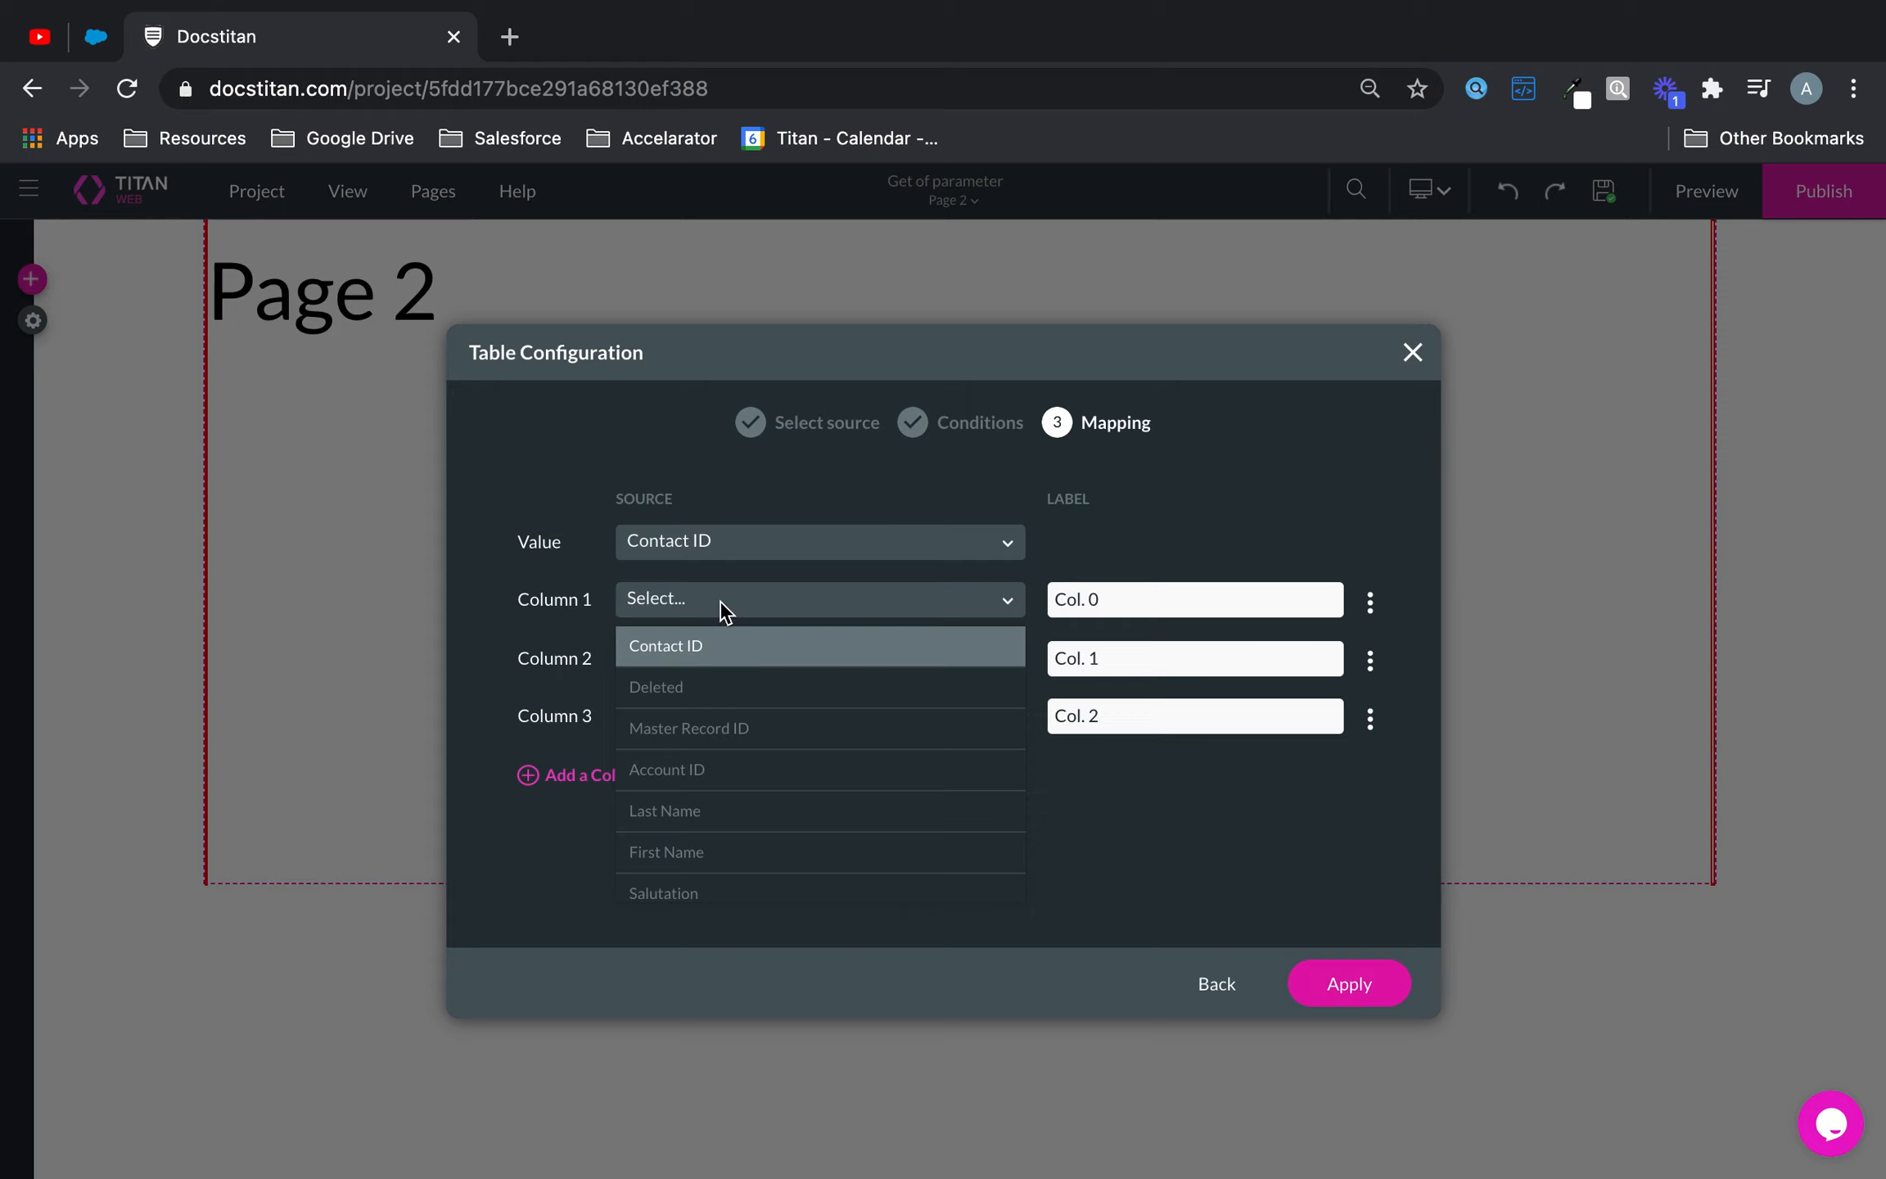
{"action": "type", "text": "full"}
{"action": "left_click", "coordinate": [766, 648]}
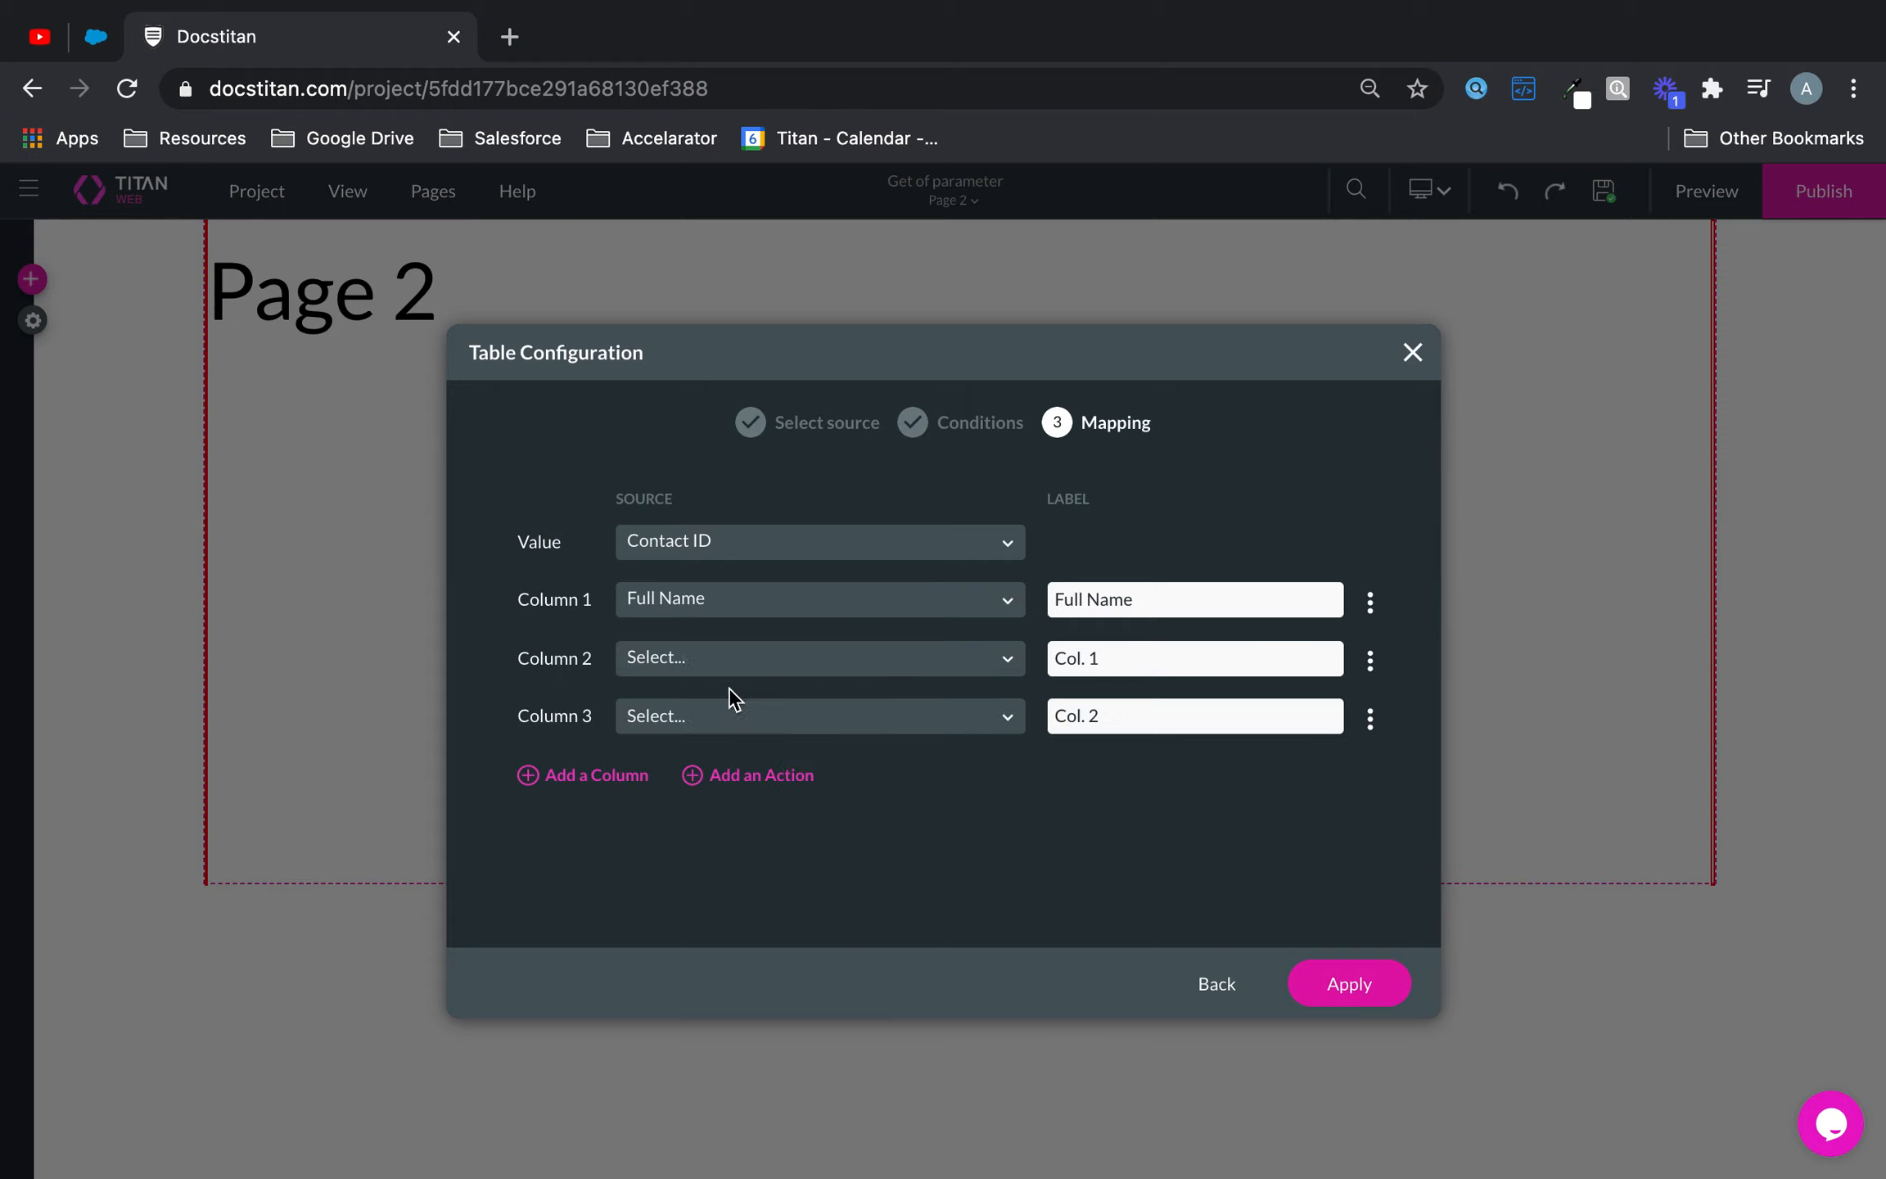
{"action": "left_click", "coordinate": [733, 661]}
{"action": "type", "text": "ema"}
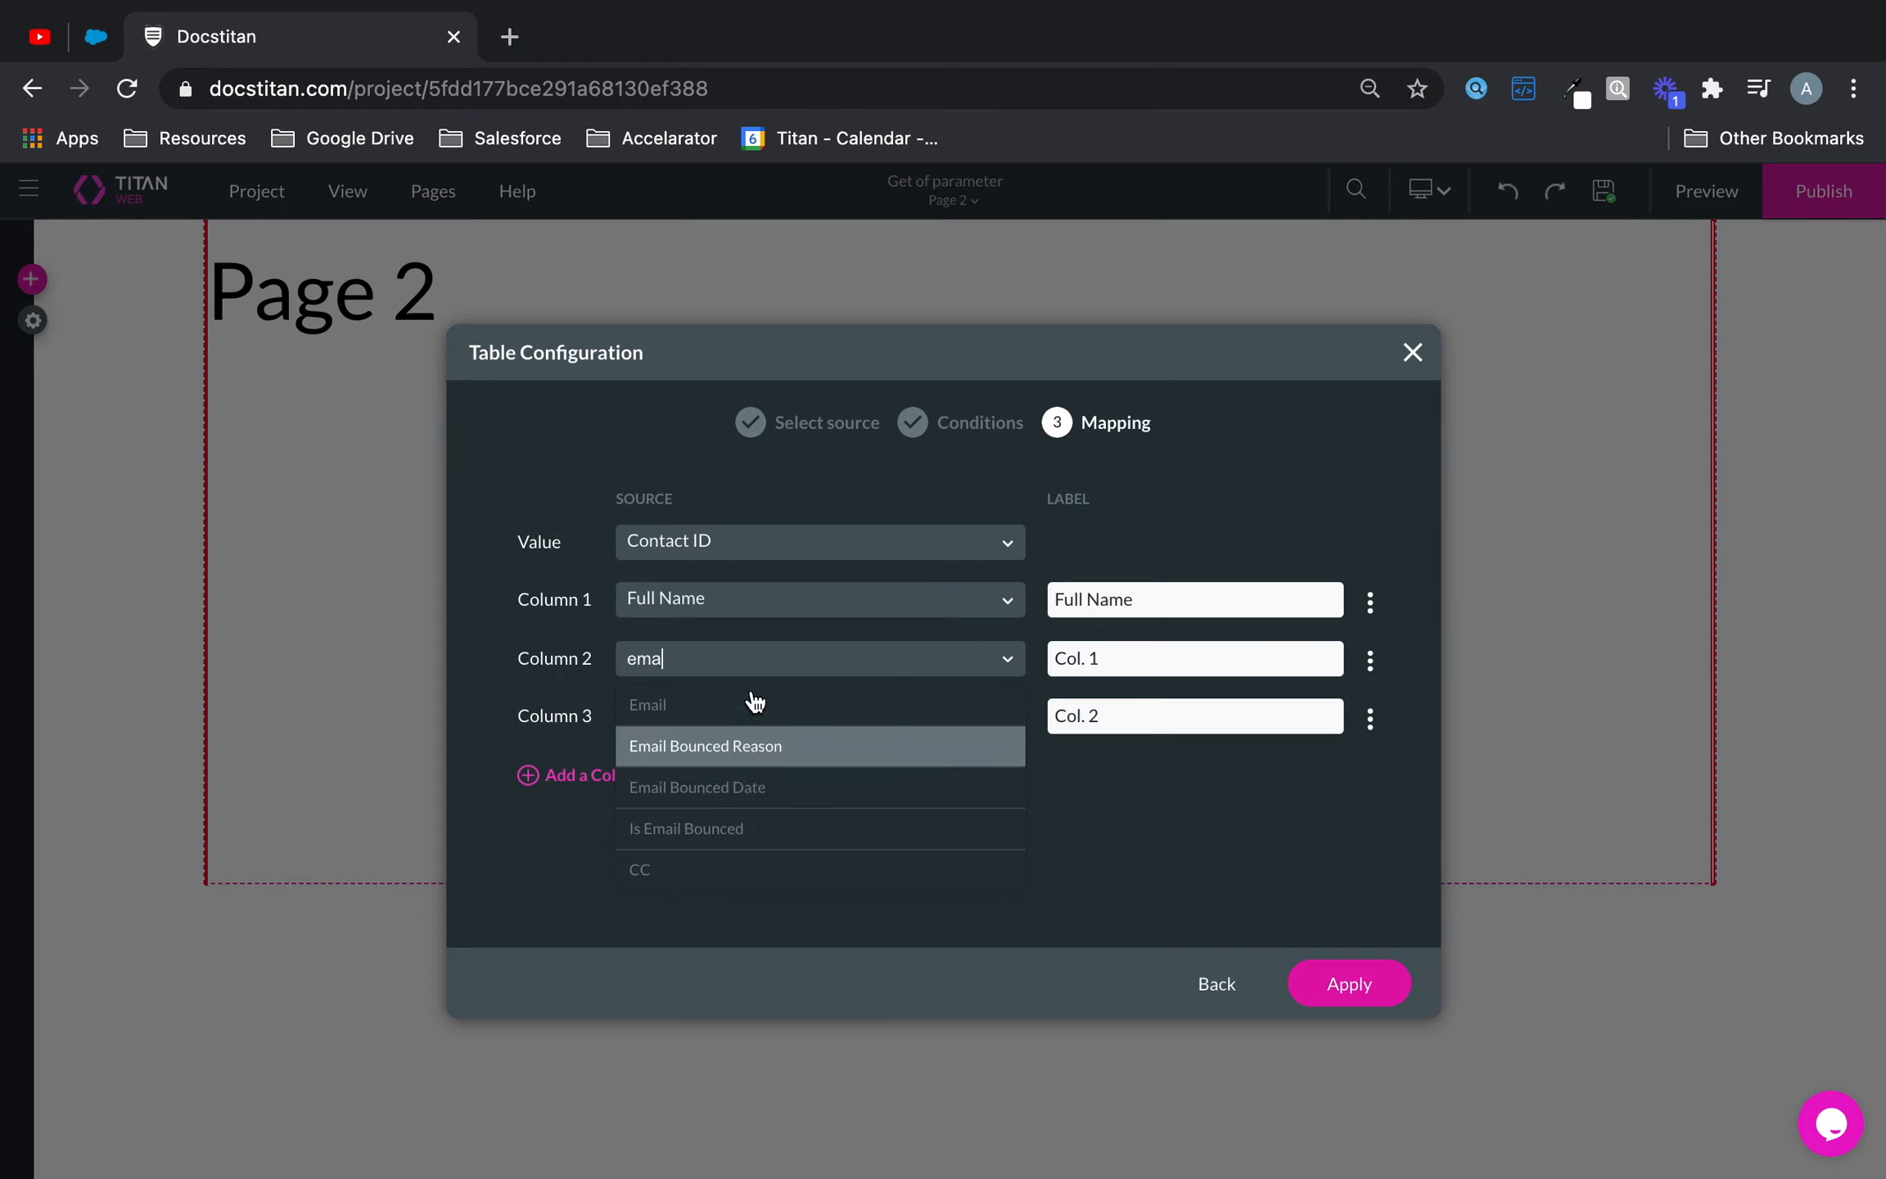
{"action": "left_click", "coordinate": [755, 704]}
{"action": "left_click", "coordinate": [735, 720]}
{"action": "type", "text": "acc"}
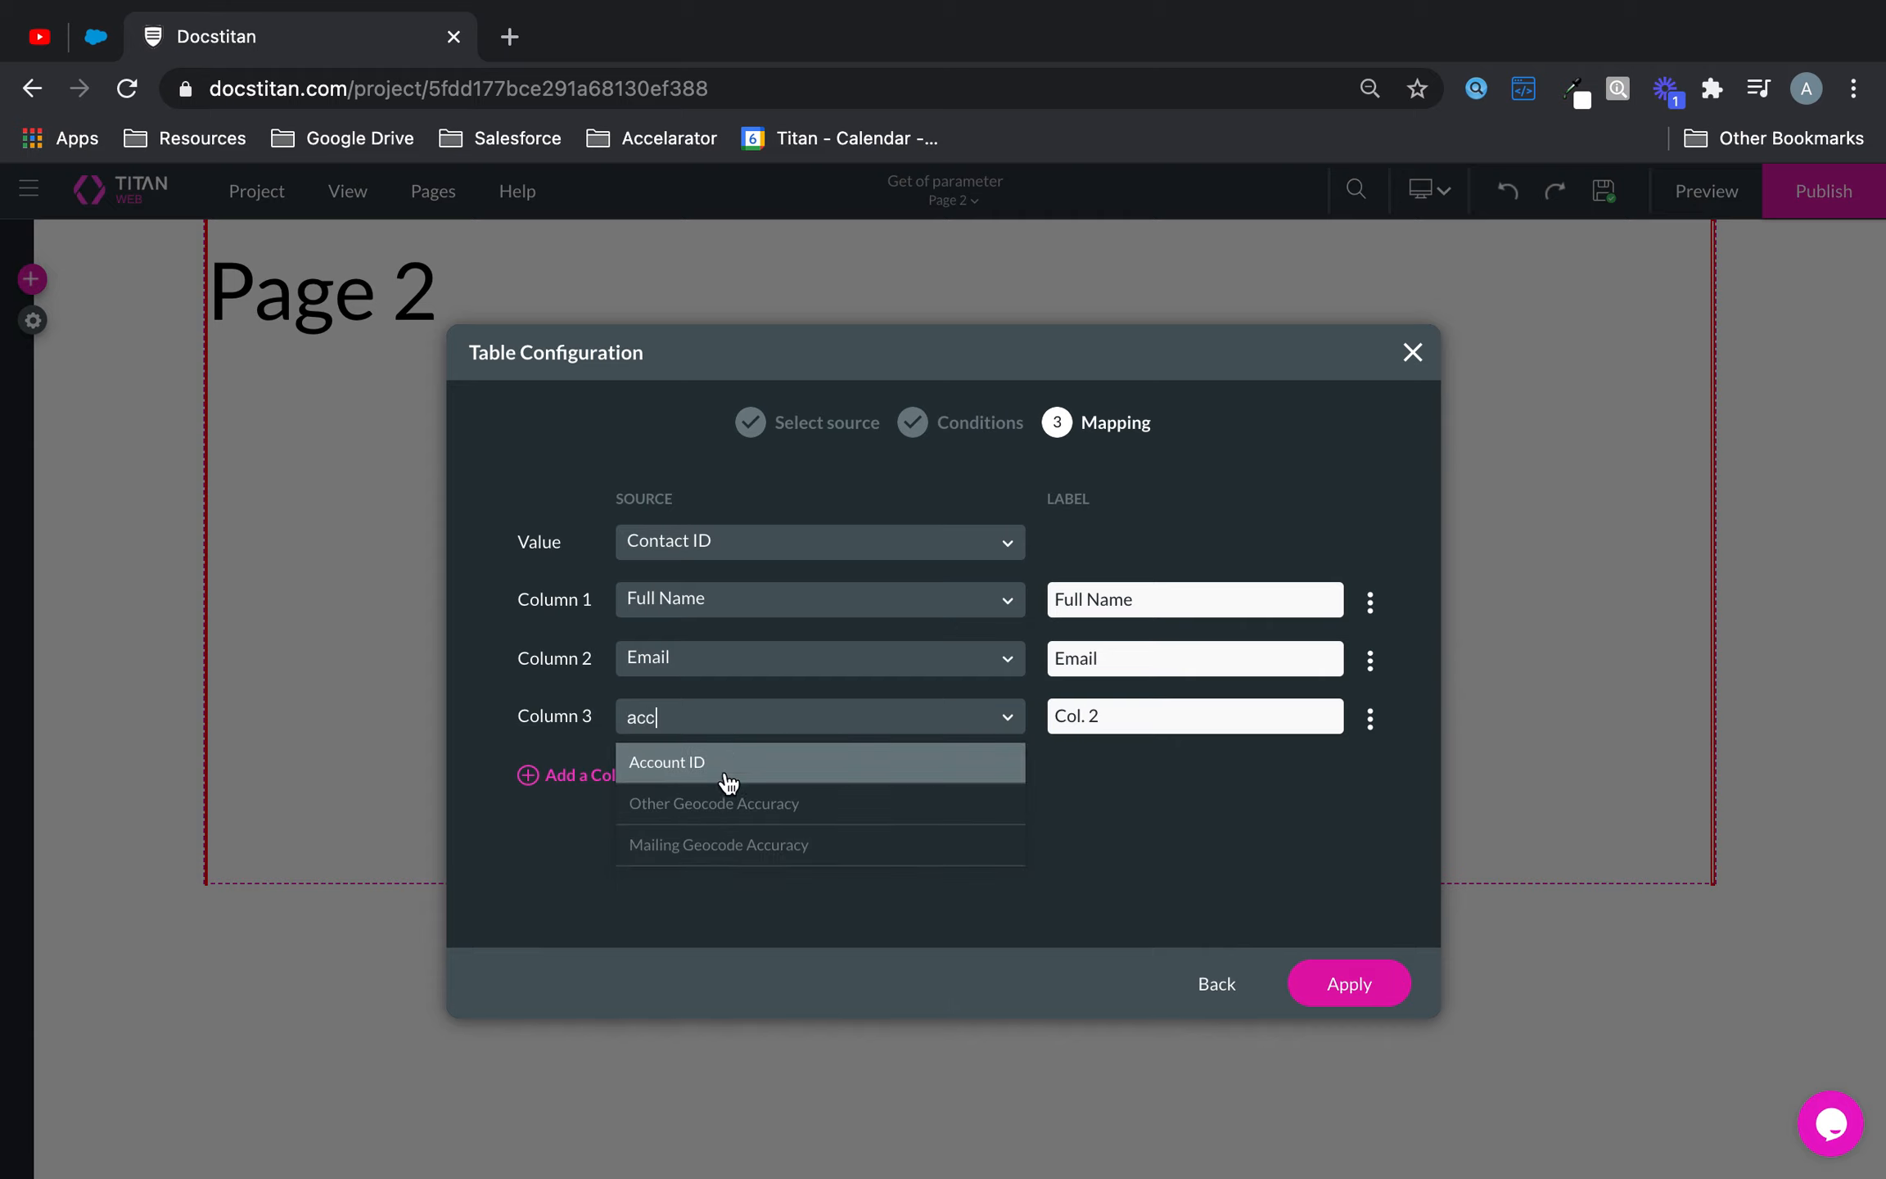
{"action": "left_click", "coordinate": [728, 773]}
- Set the Account ID column's reference to the Account Name field of the Account object
{"action": "left_click", "coordinate": [888, 720]}
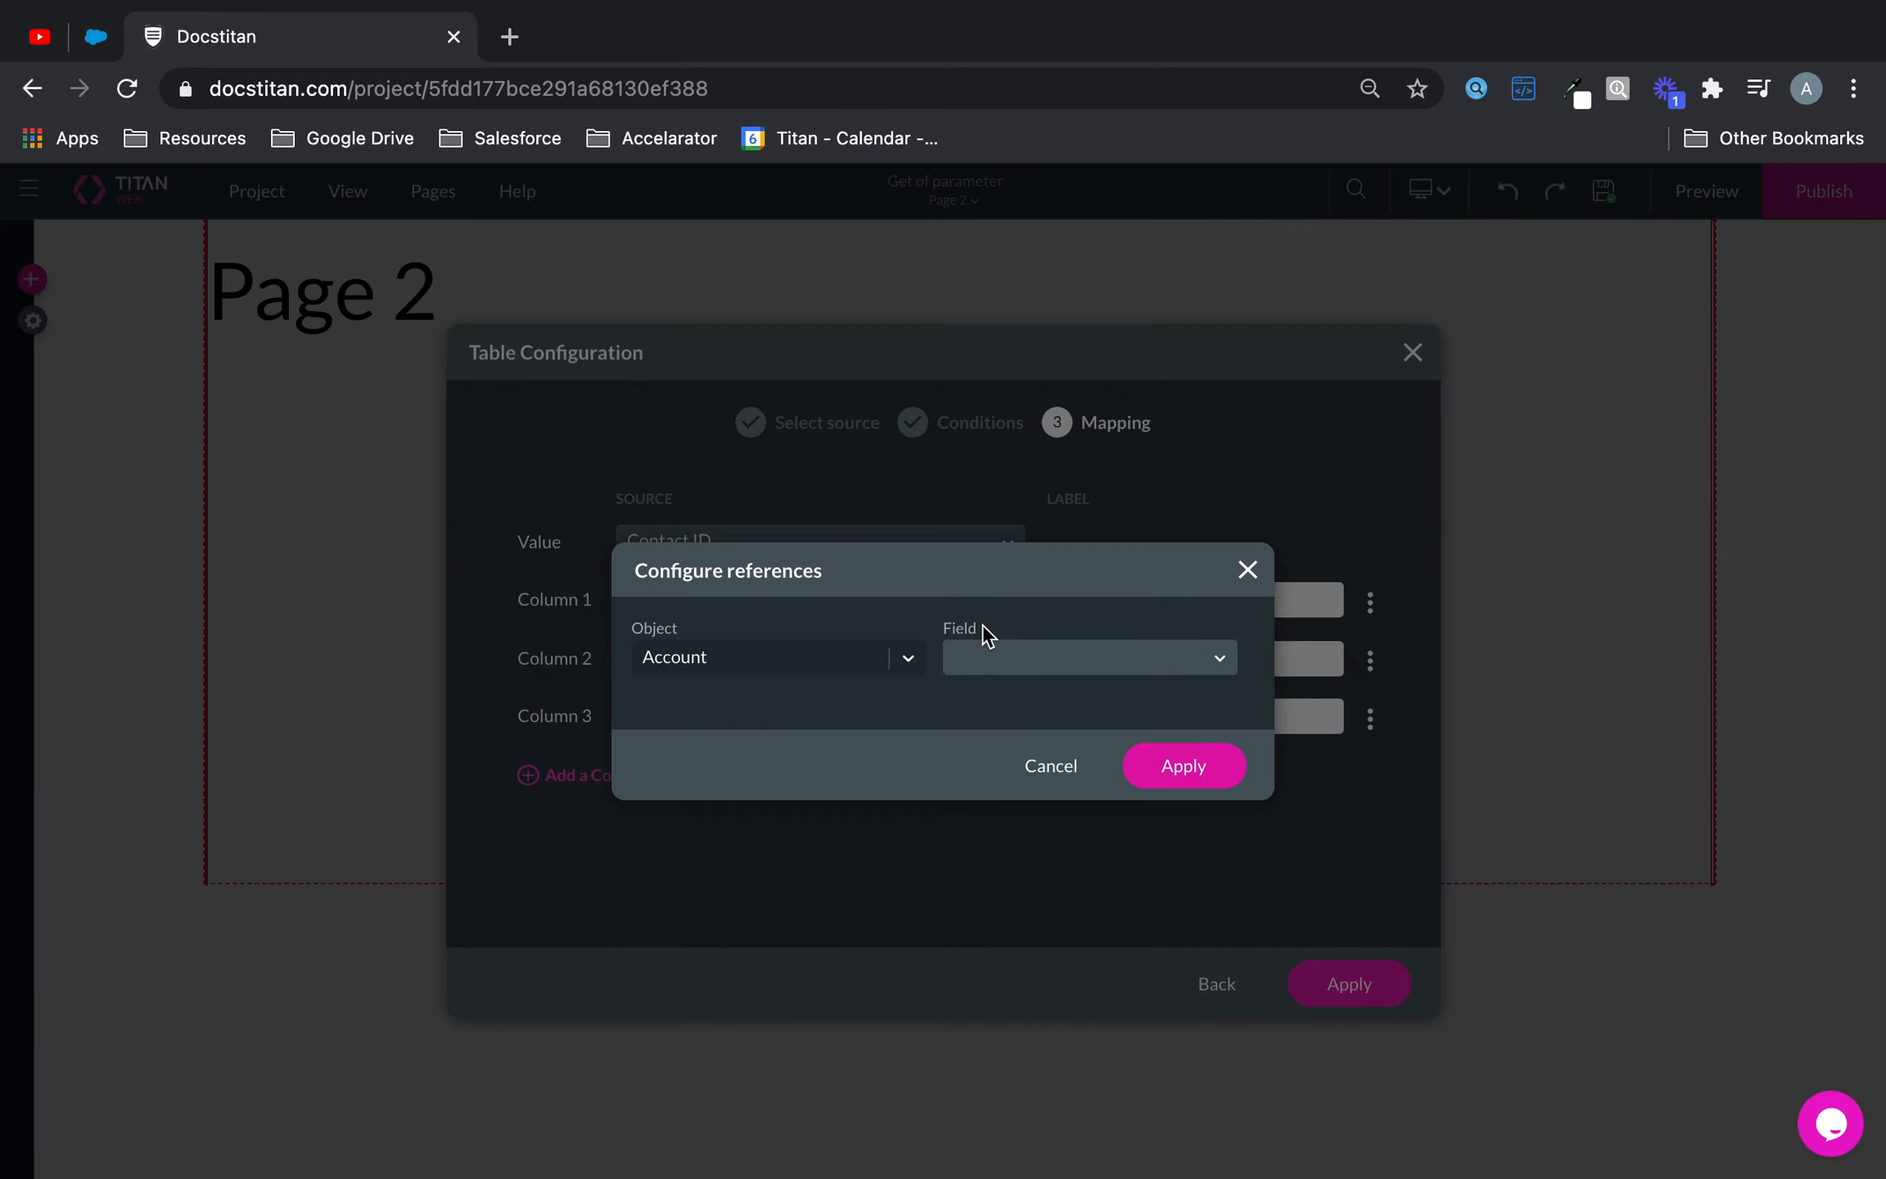
{"action": "left_click", "coordinate": [986, 643]}
{"action": "type", "text": "nam"}
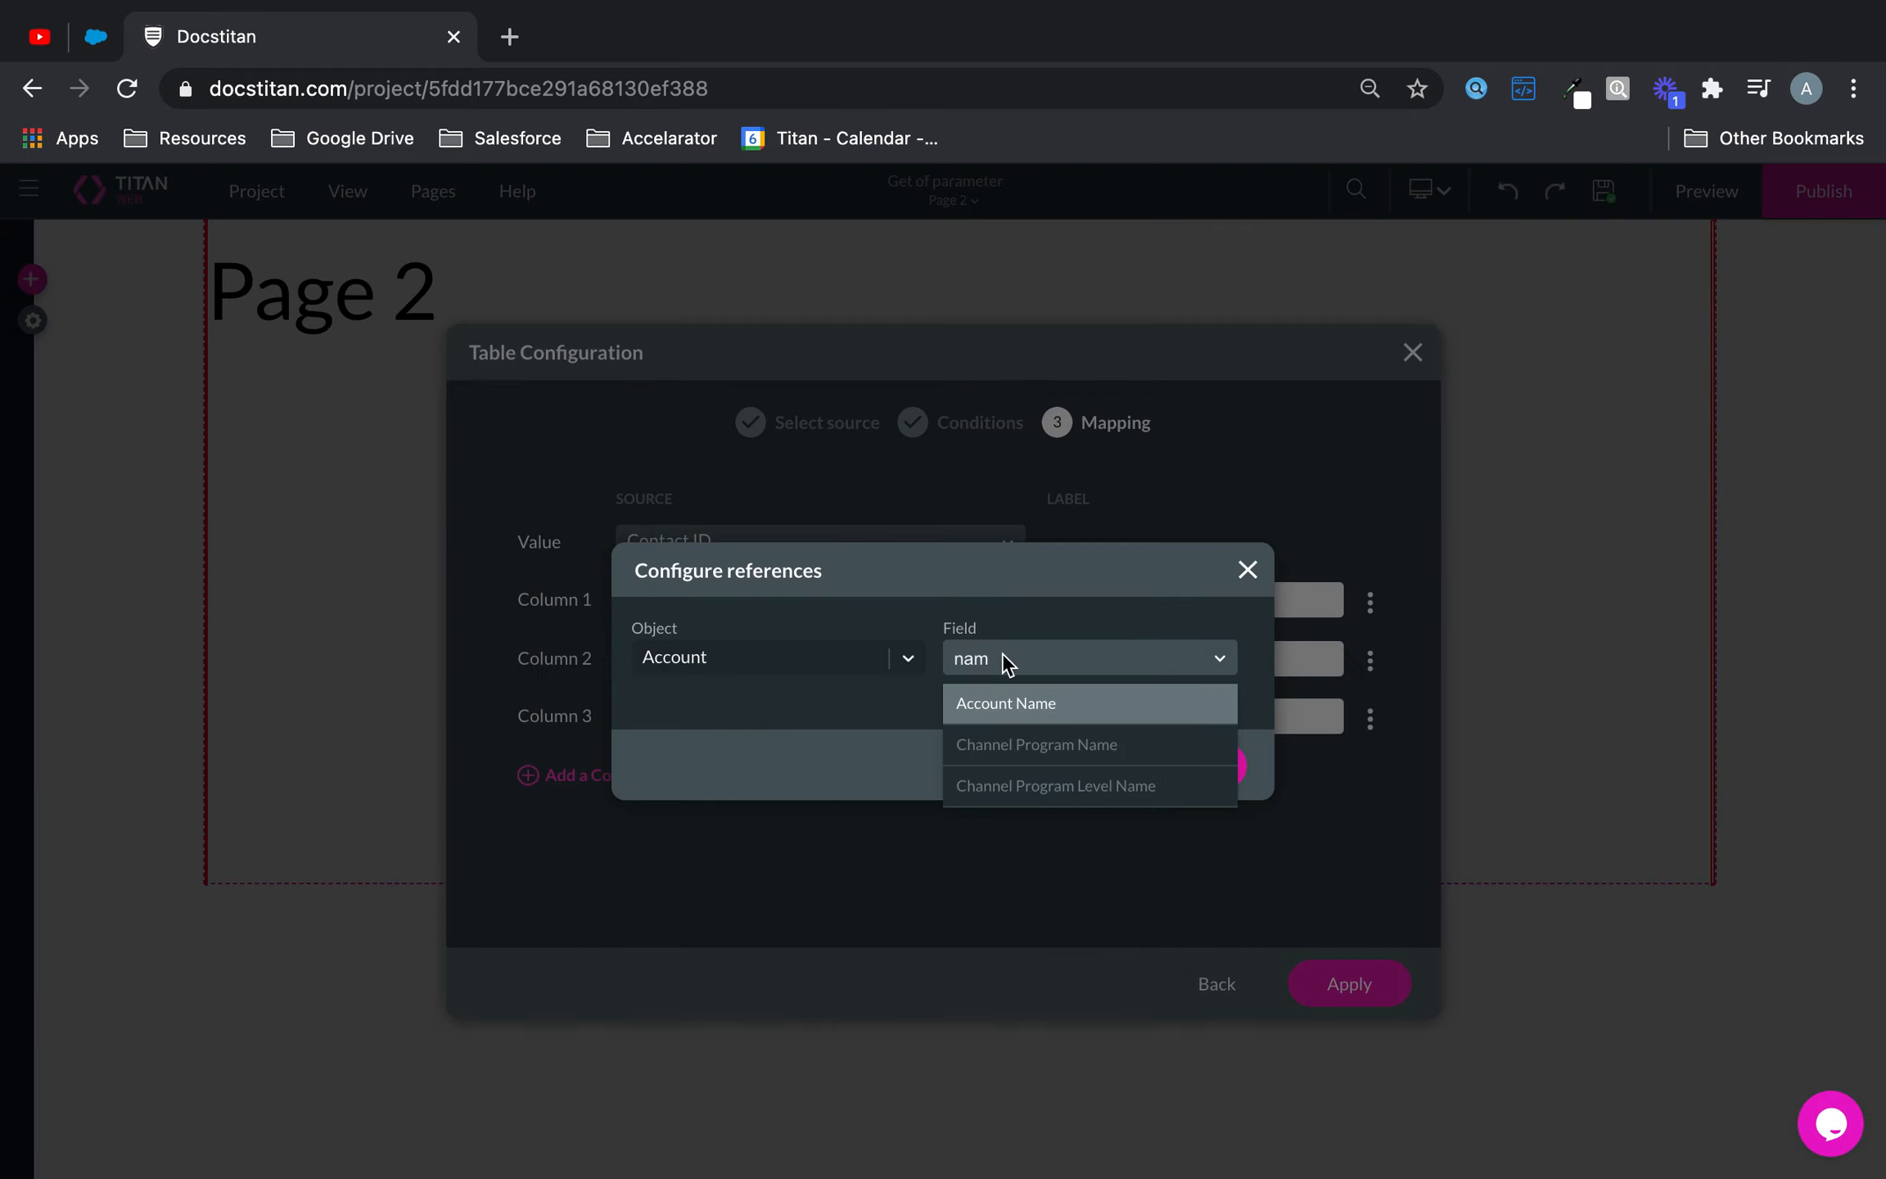
{"action": "left_click", "coordinate": [1040, 704]}
{"action": "left_click", "coordinate": [1202, 782]}
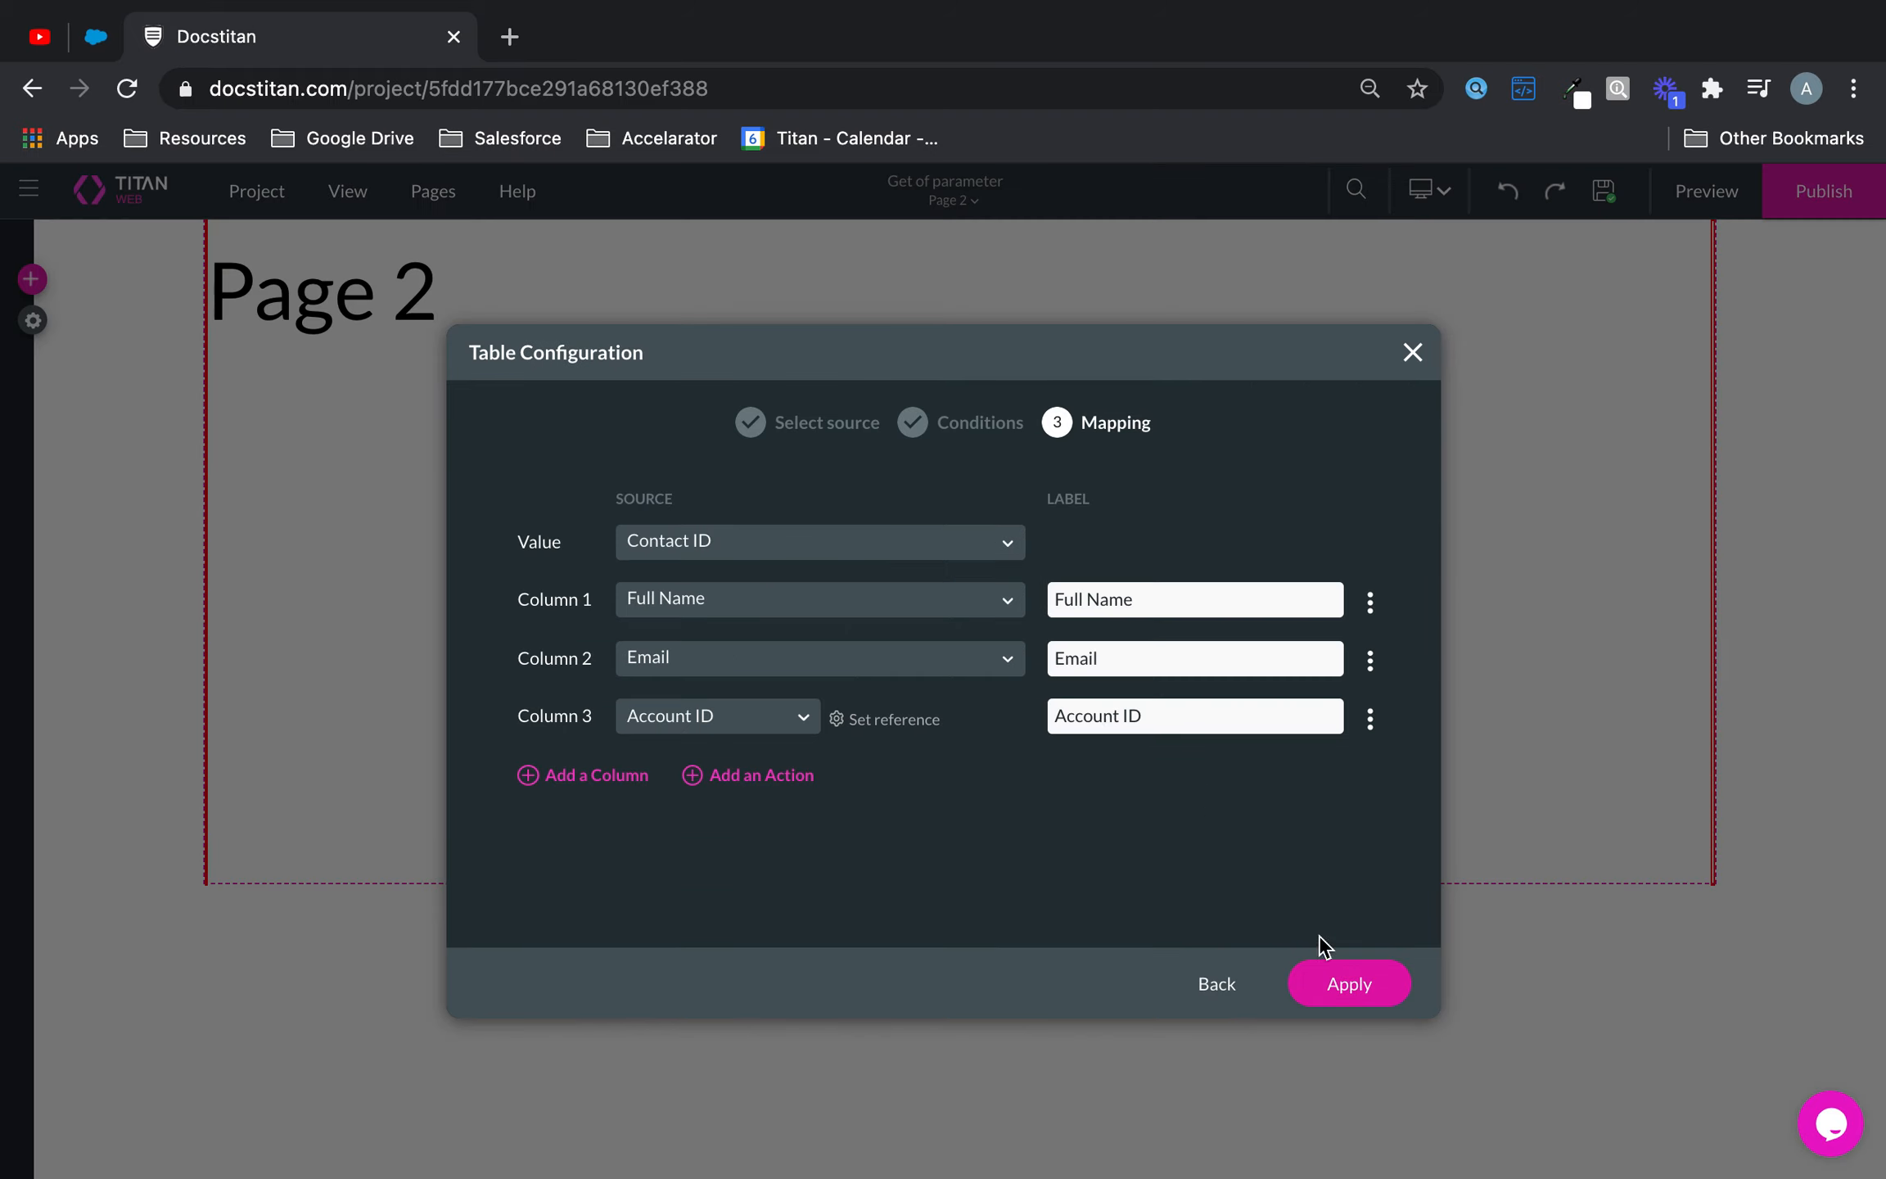
- Apply the table configuration and place the table beside the Page 2 heading, at about 63 px, 697 px, enlarged to fit all three columns
{"action": "left_click", "coordinate": [1339, 978]}
{"action": "left_click_drag", "start_coordinate": [922, 420], "coordinate": [1238, 392]}
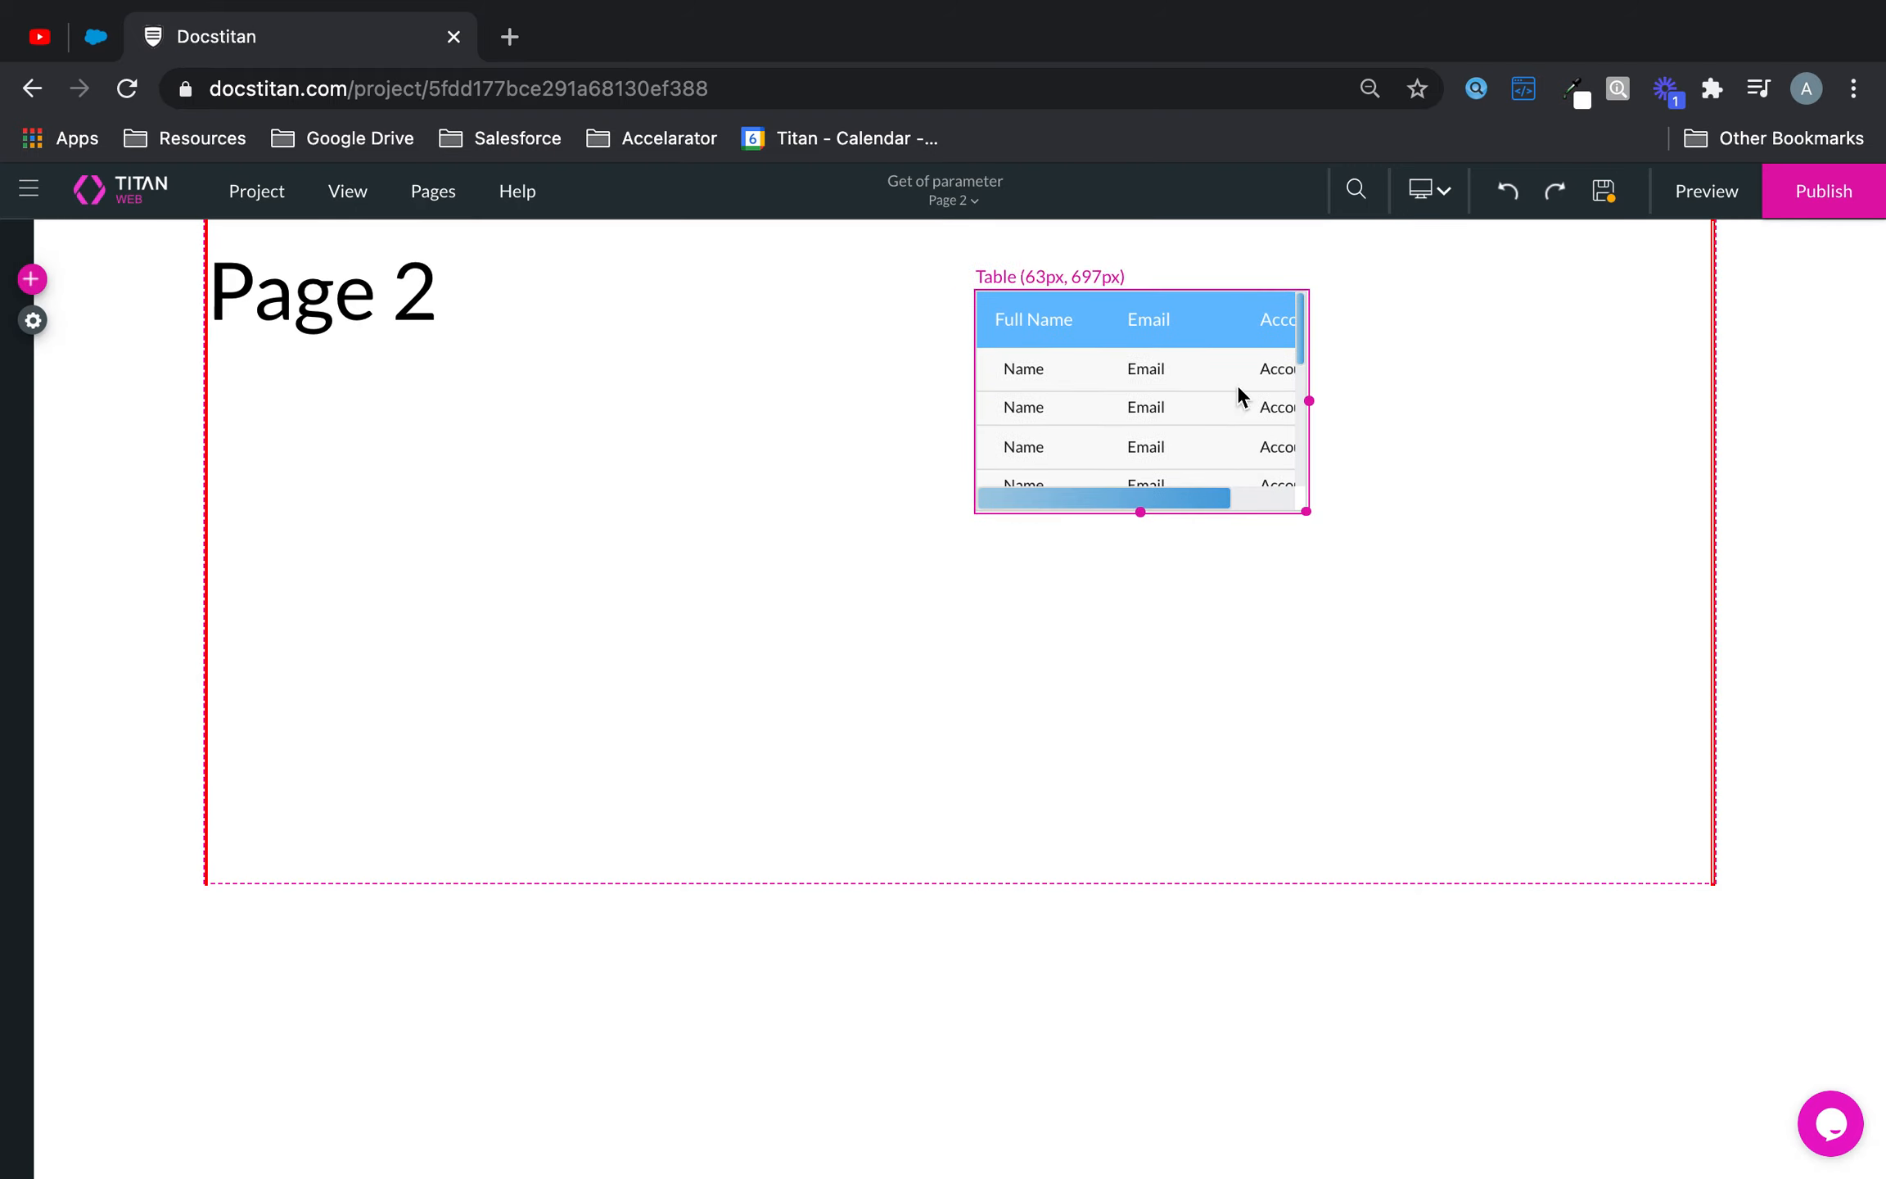
{"action": "left_click_drag", "start_coordinate": [1314, 518], "coordinate": [1671, 775]}
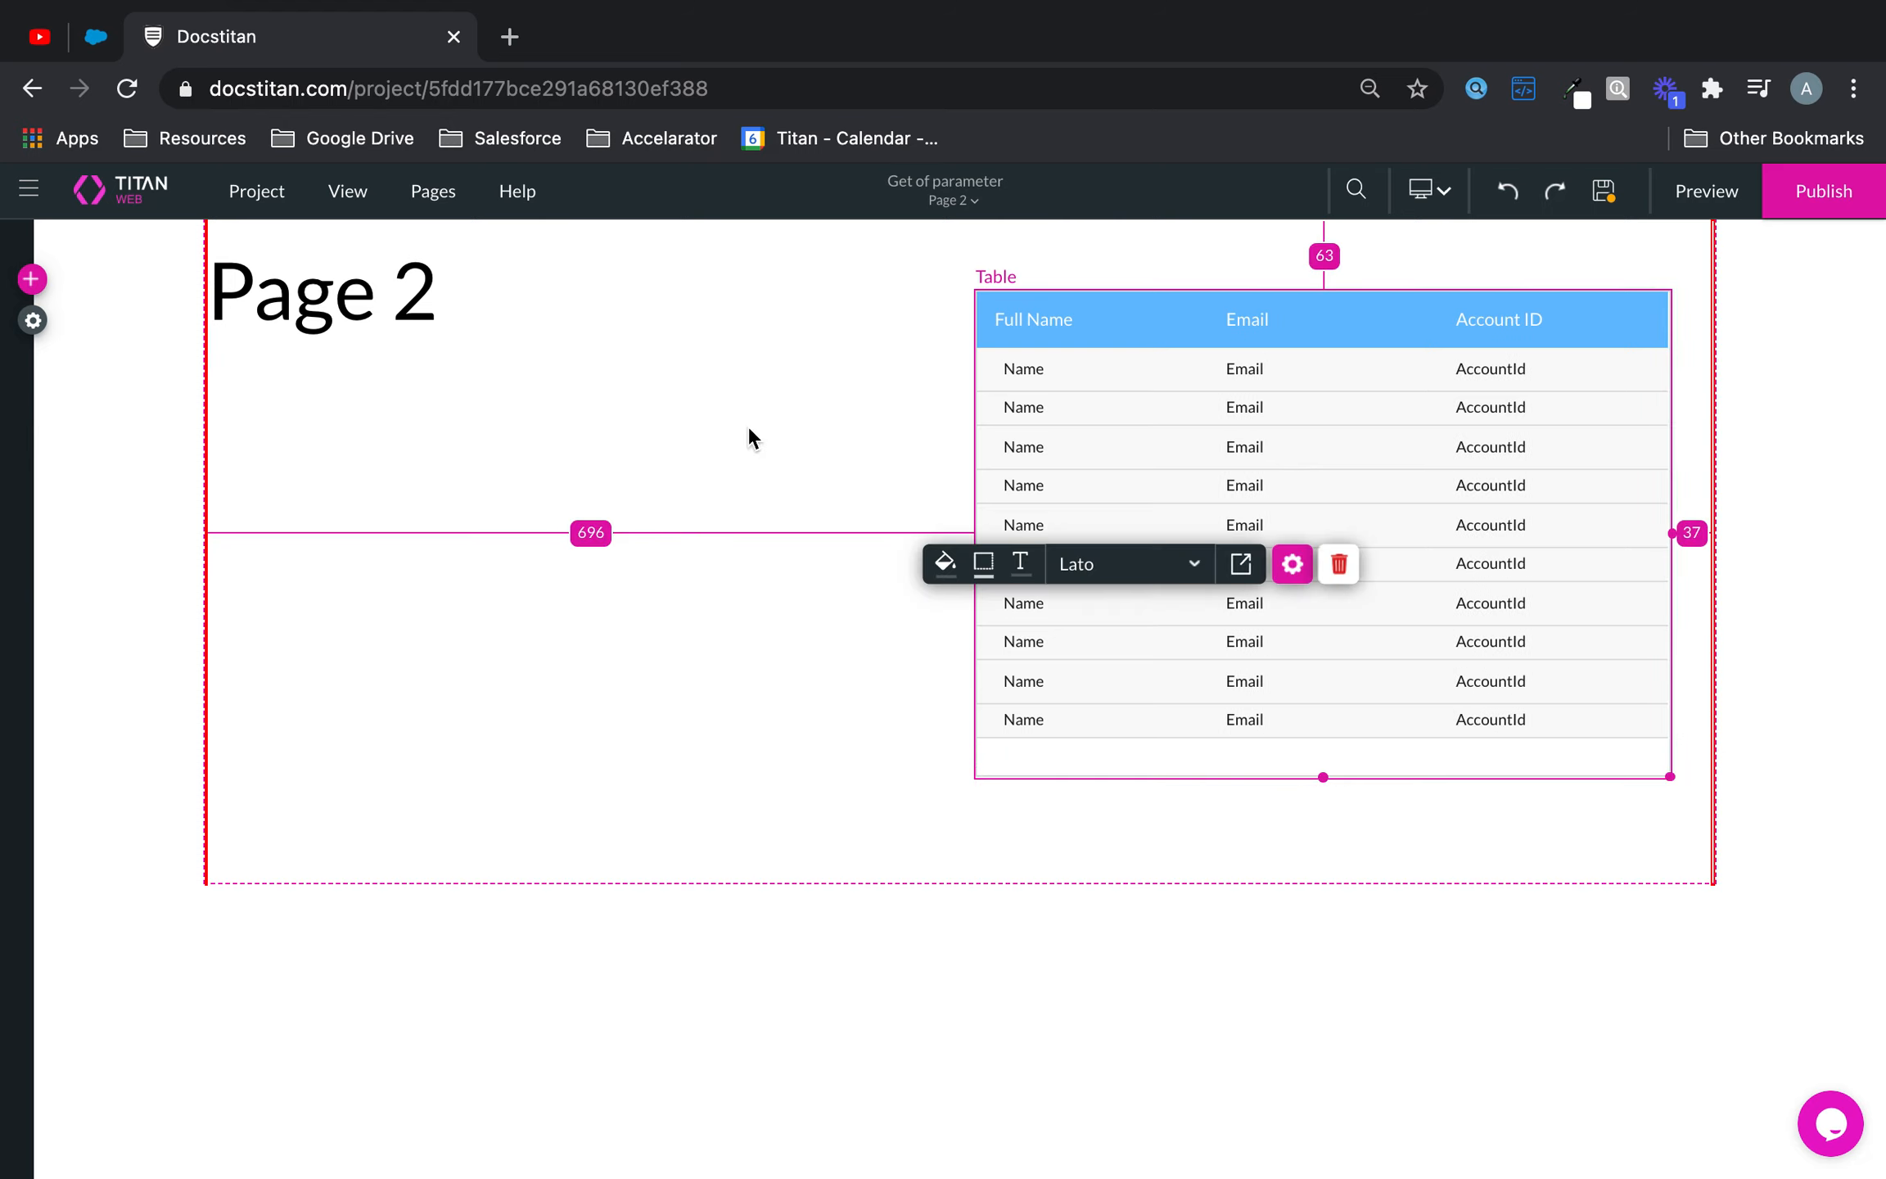
- Place a primary button and a secondary button in the space between the Page 2 heading and the table
{"action": "left_click", "coordinate": [31, 278]}
{"action": "left_click", "coordinate": [50, 352]}
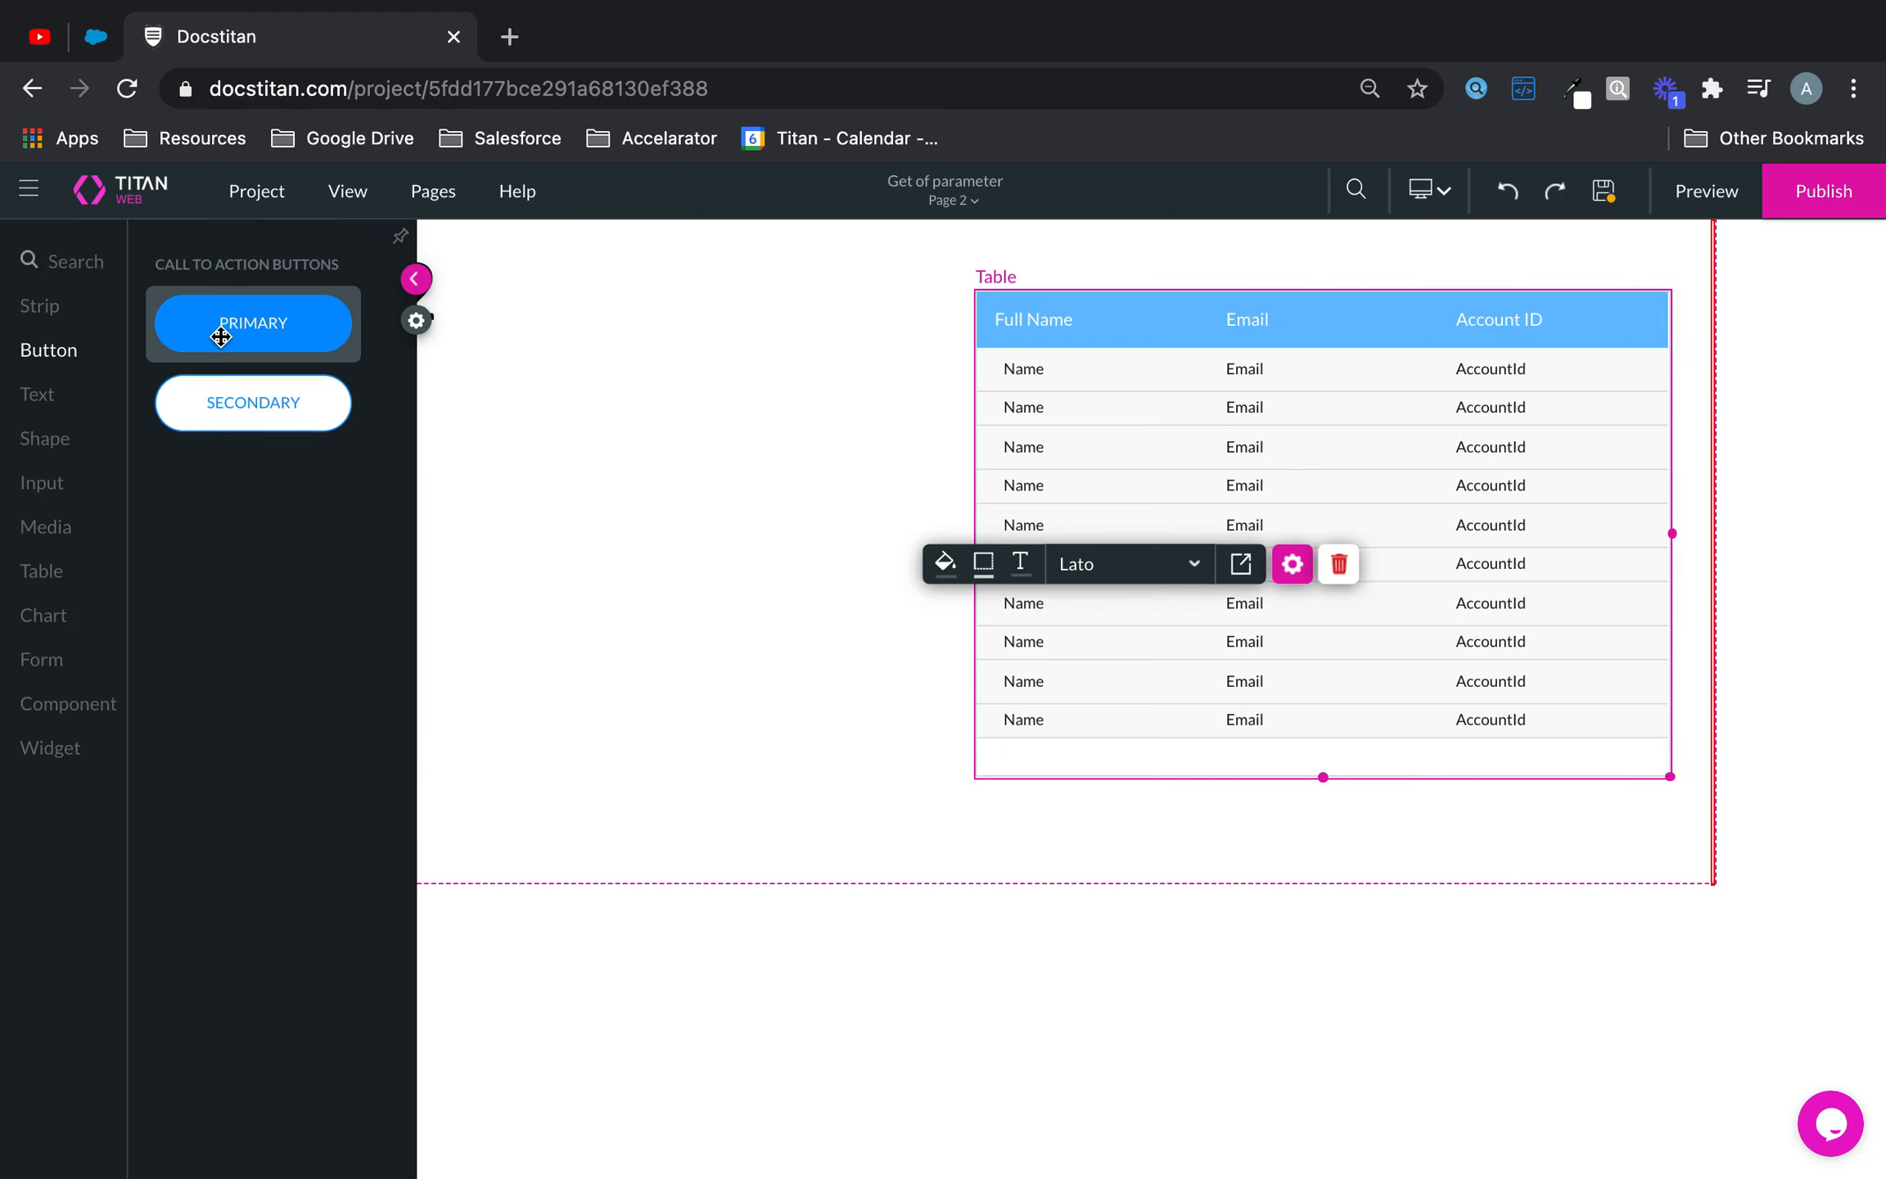
{"action": "left_click_drag", "start_coordinate": [218, 328], "coordinate": [602, 450]}
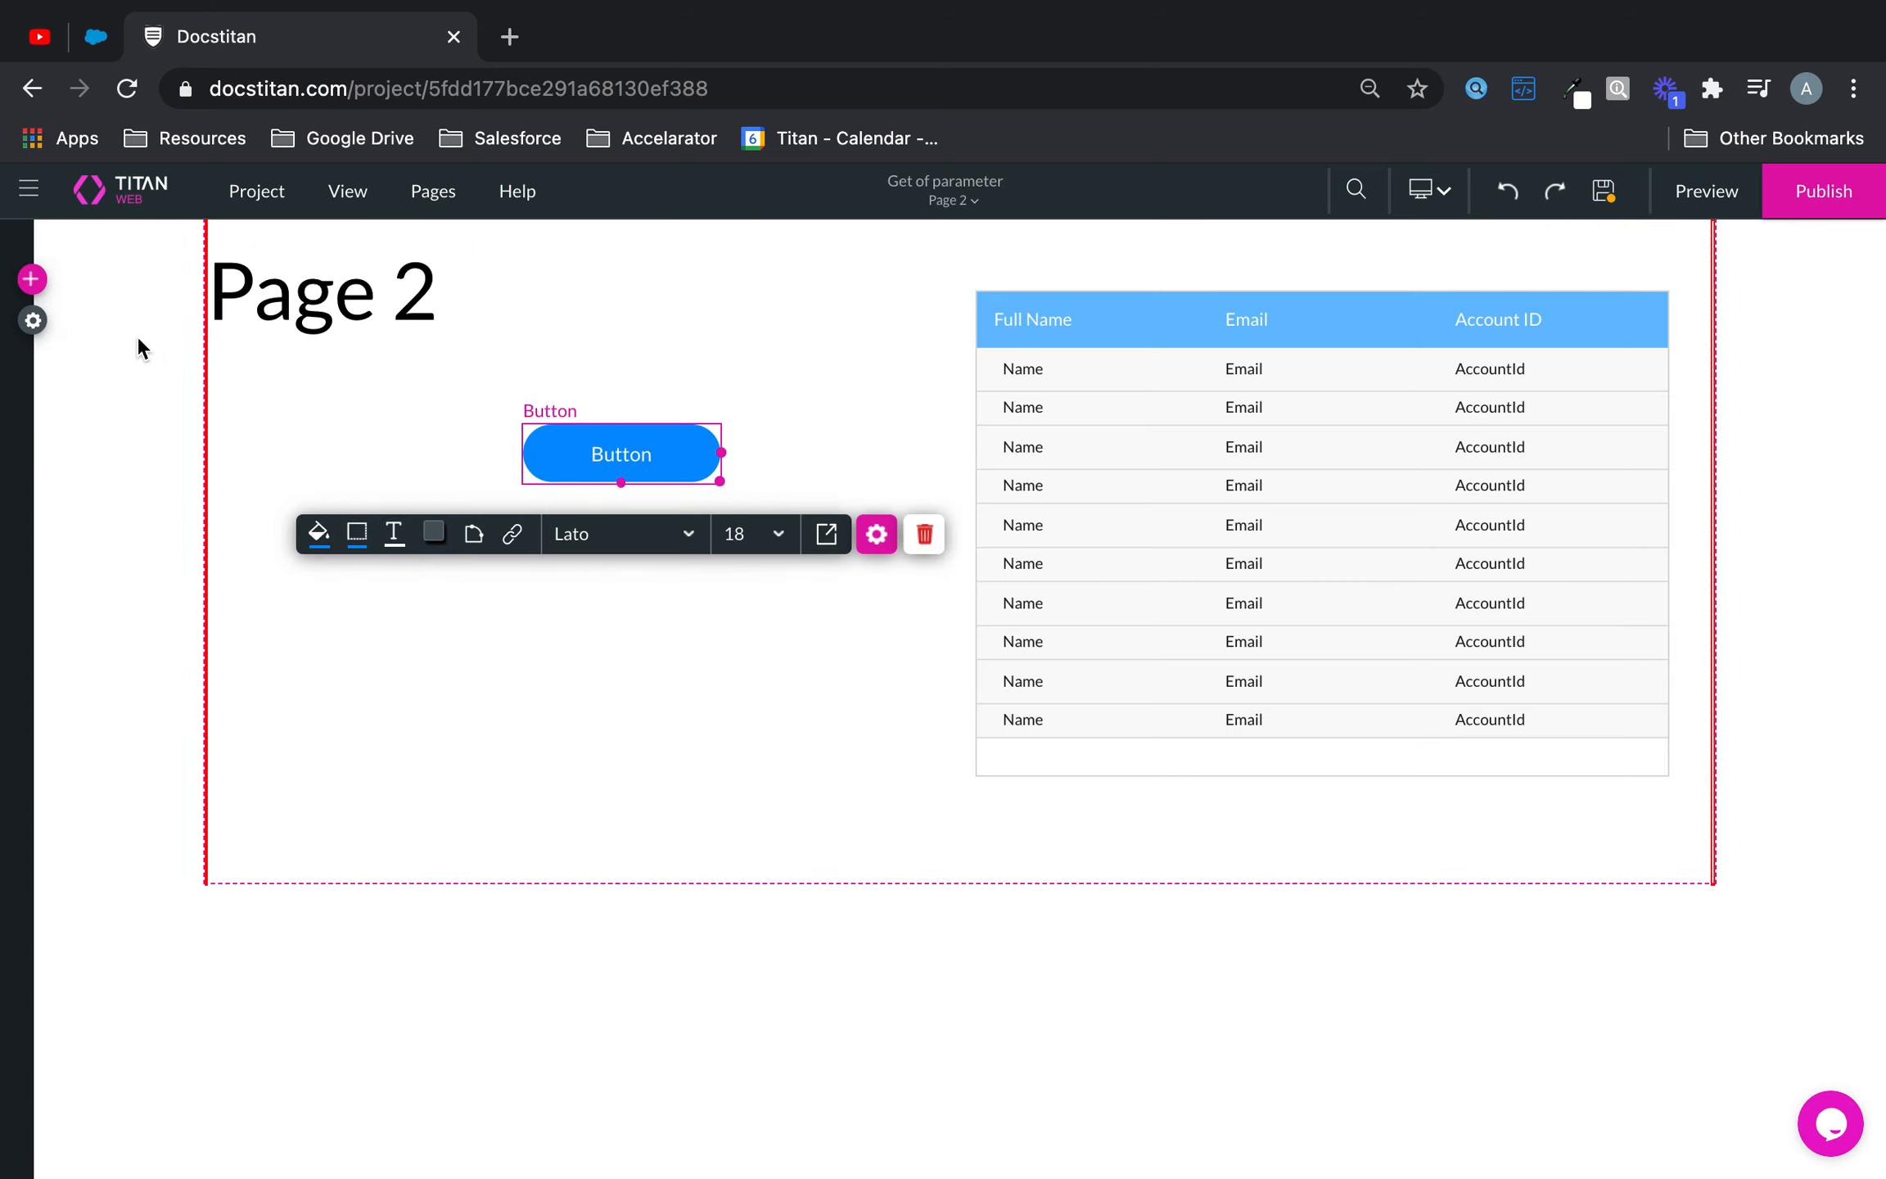
{"action": "left_click", "coordinate": [29, 278]}
{"action": "left_click", "coordinate": [53, 358]}
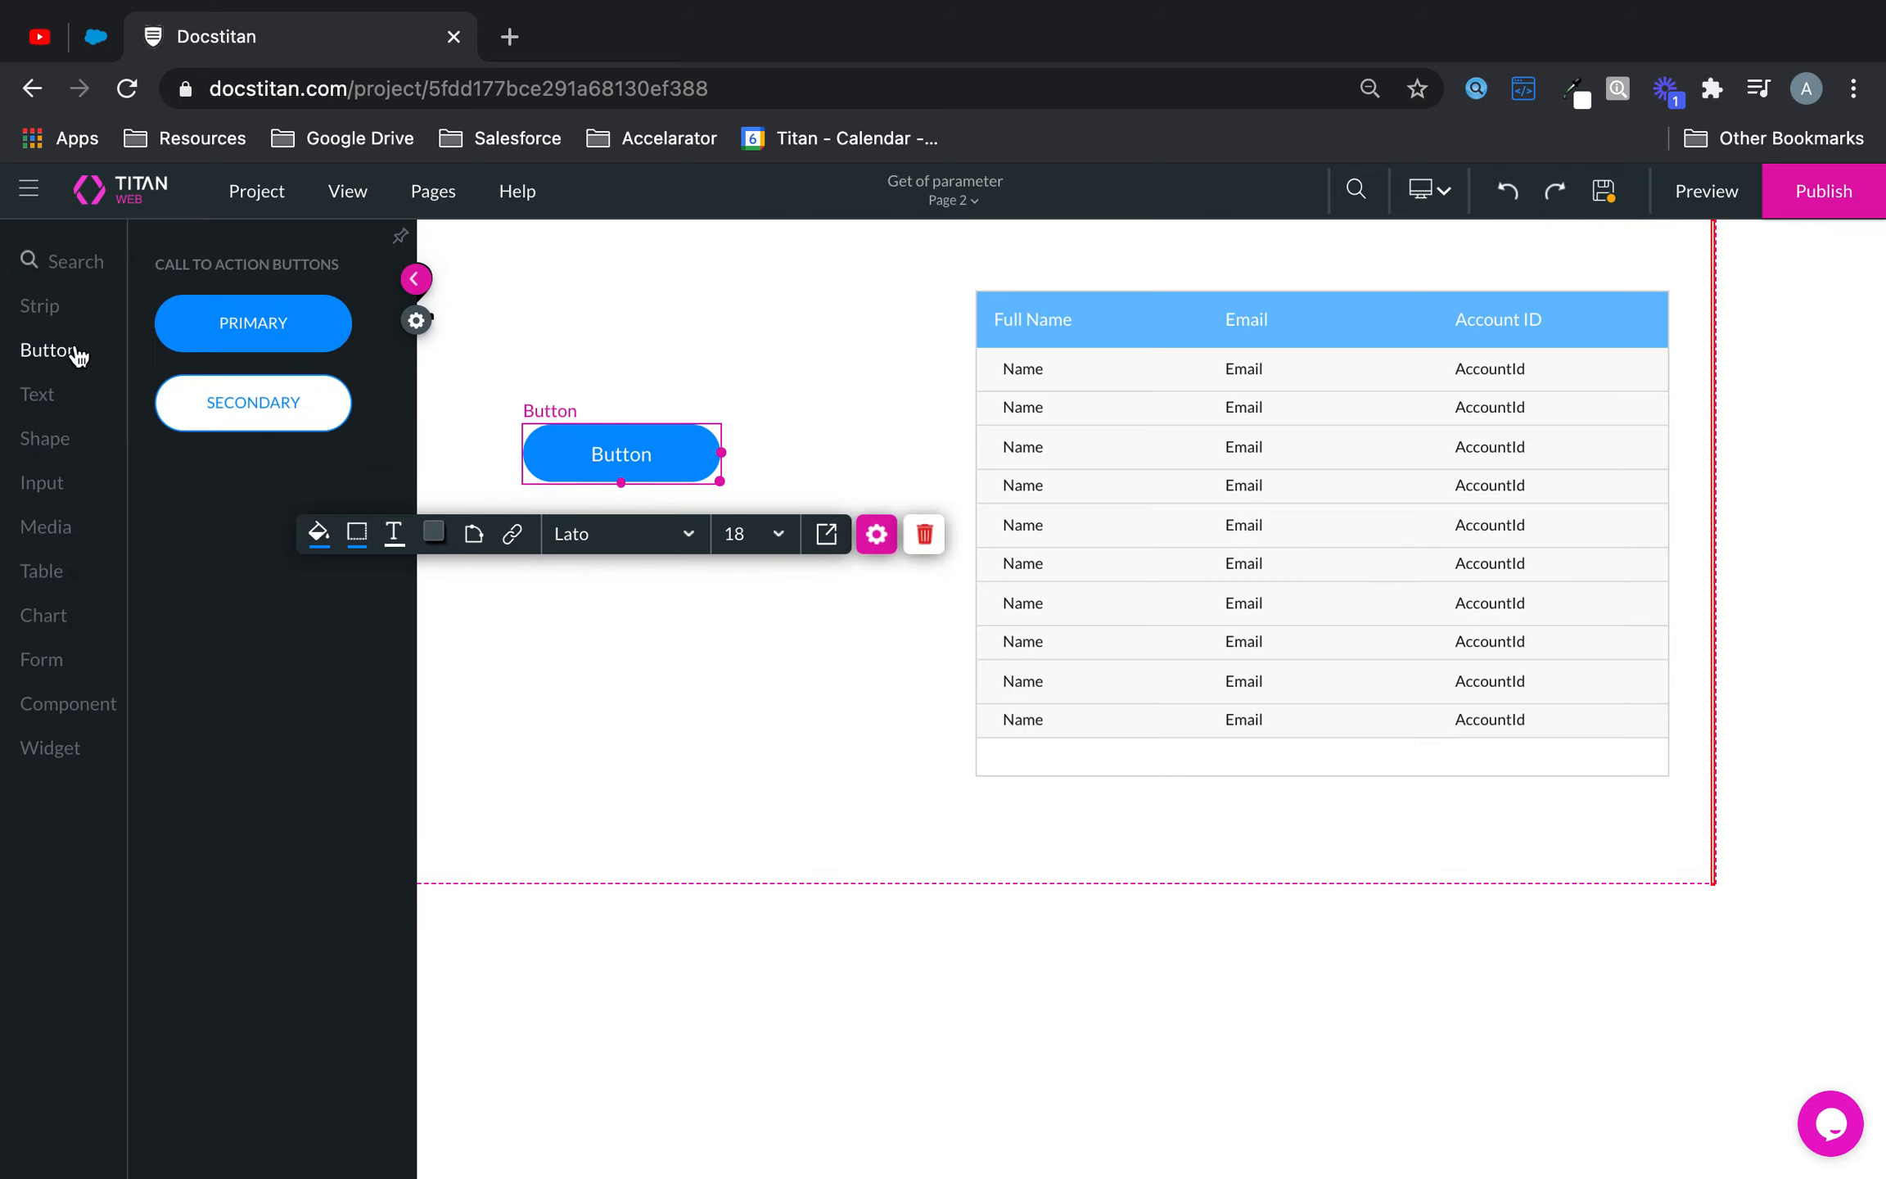
{"action": "left_click_drag", "start_coordinate": [277, 399], "coordinate": [707, 401]}
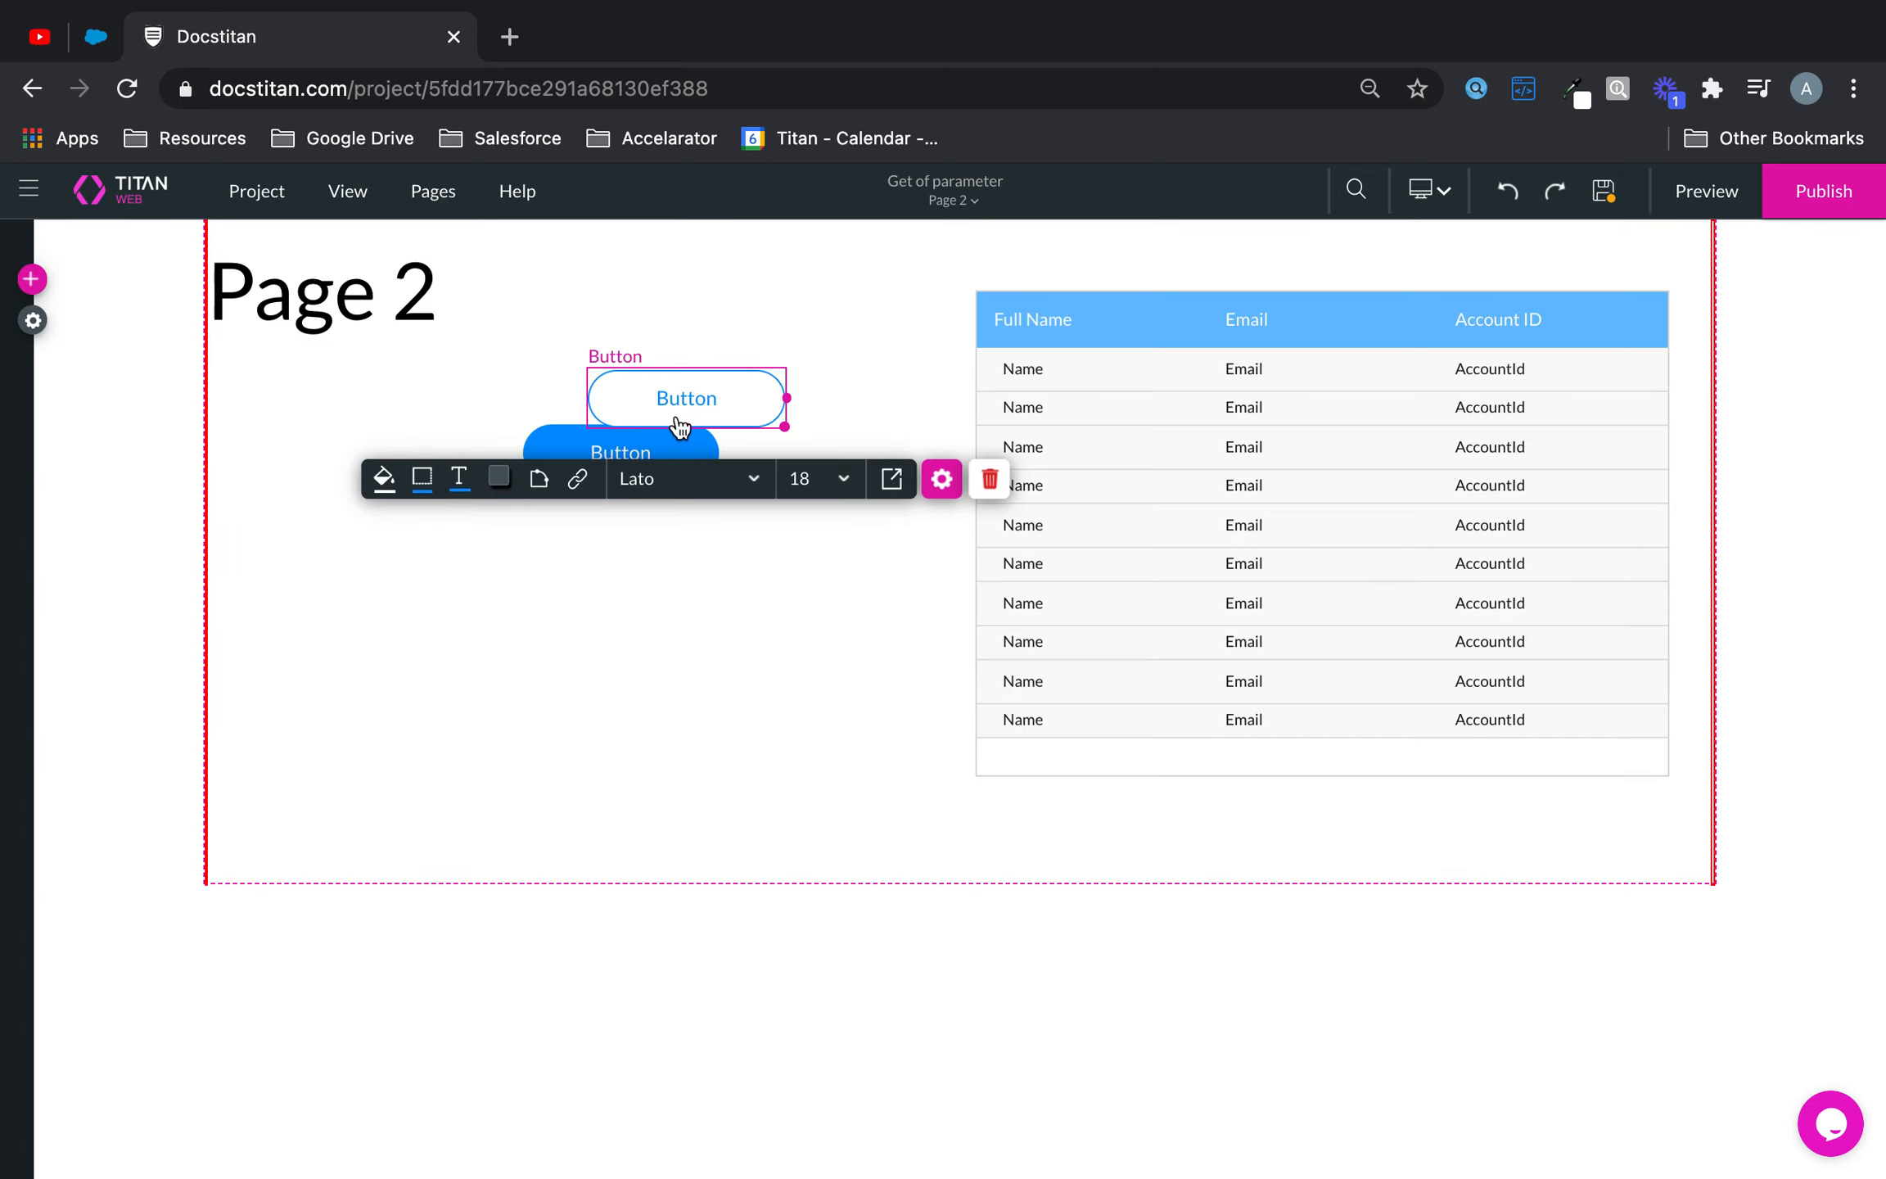
- Widen the secondary button and position it just above the primary button, about 307 px across and 126 px down
{"action": "left_click", "coordinate": [724, 649]}
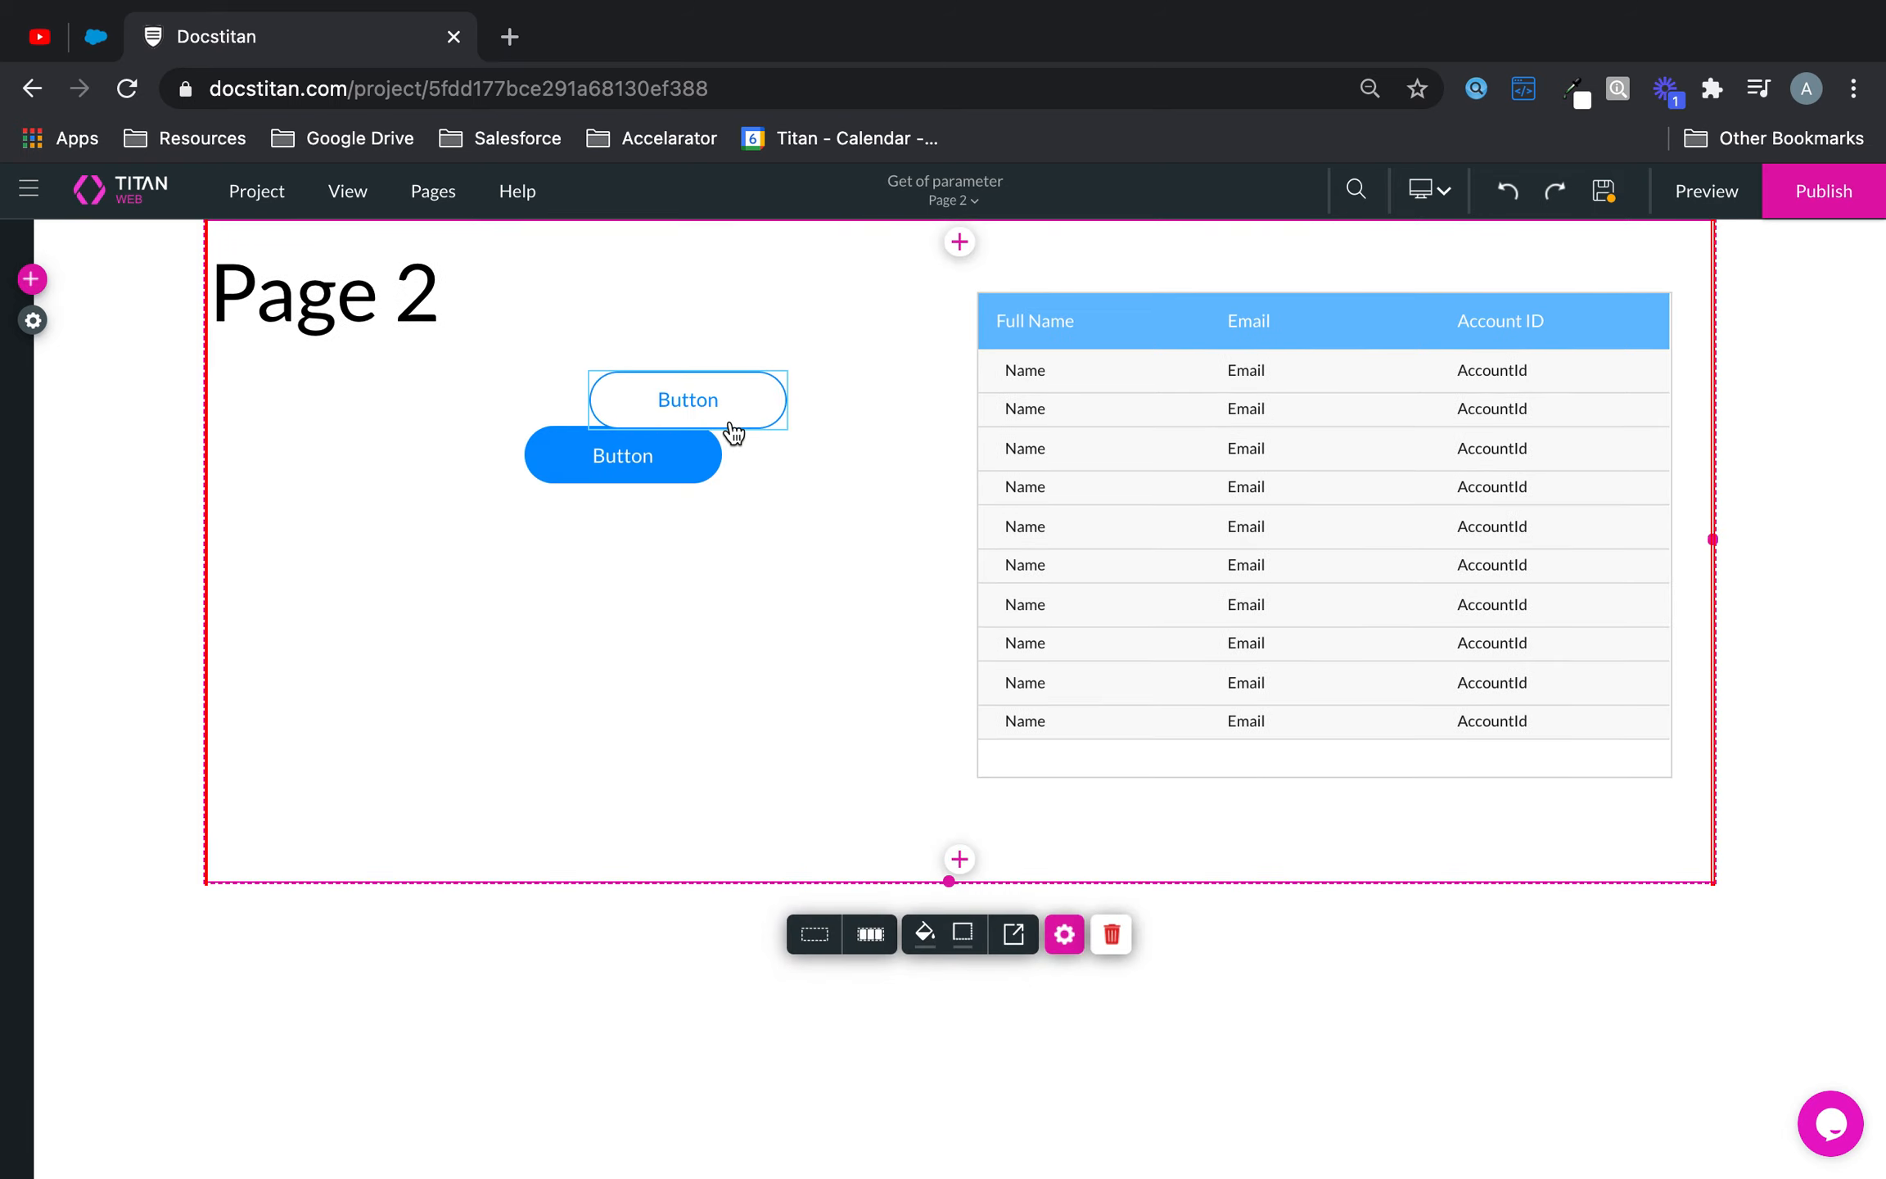
{"action": "left_click_drag", "start_coordinate": [724, 403], "coordinate": [897, 388]}
{"action": "left_click", "coordinate": [654, 439]}
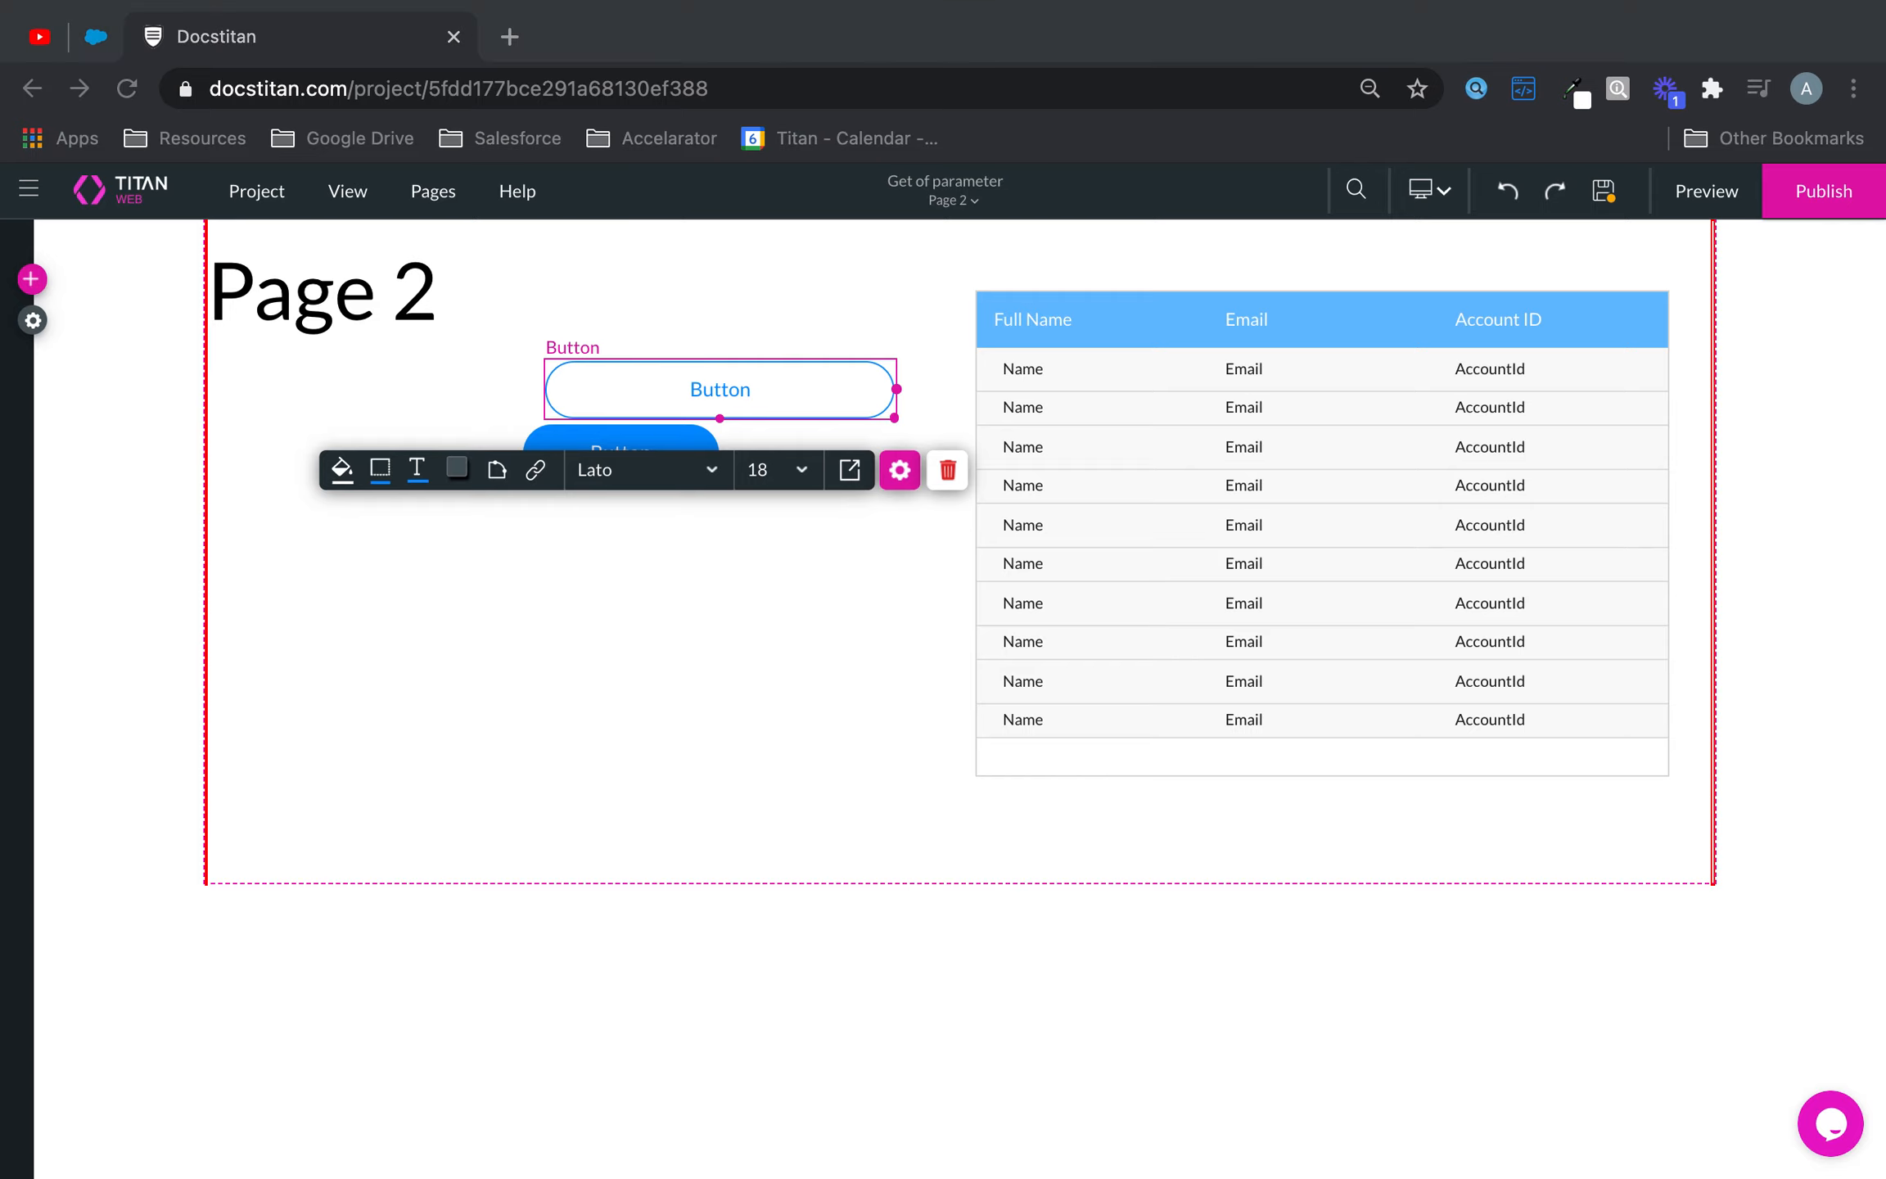
- Set the outlined secondary button's text to "Execute My Get"
{"action": "left_click", "coordinate": [749, 360]}
{"action": "left_click", "coordinate": [686, 369]}
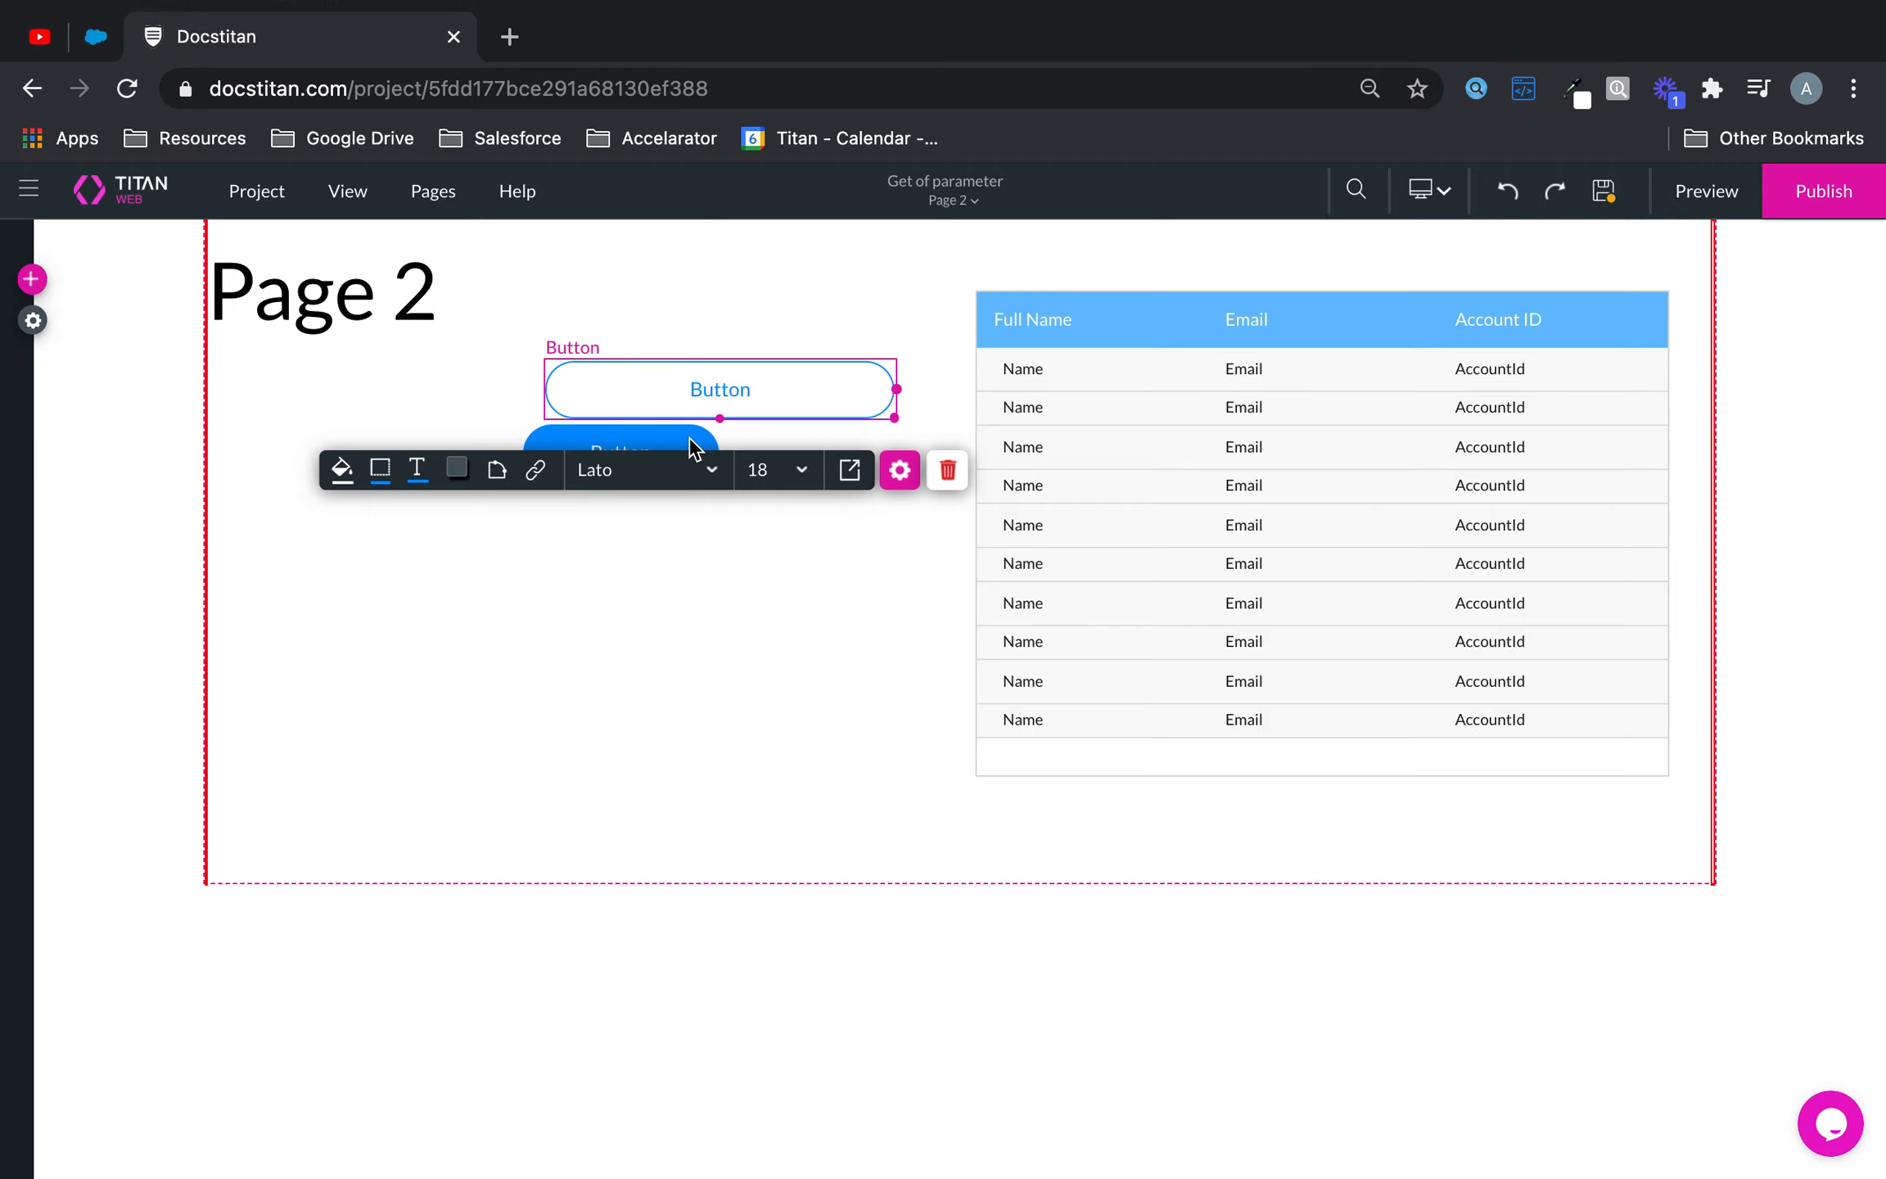
{"action": "left_click", "coordinate": [900, 469]}
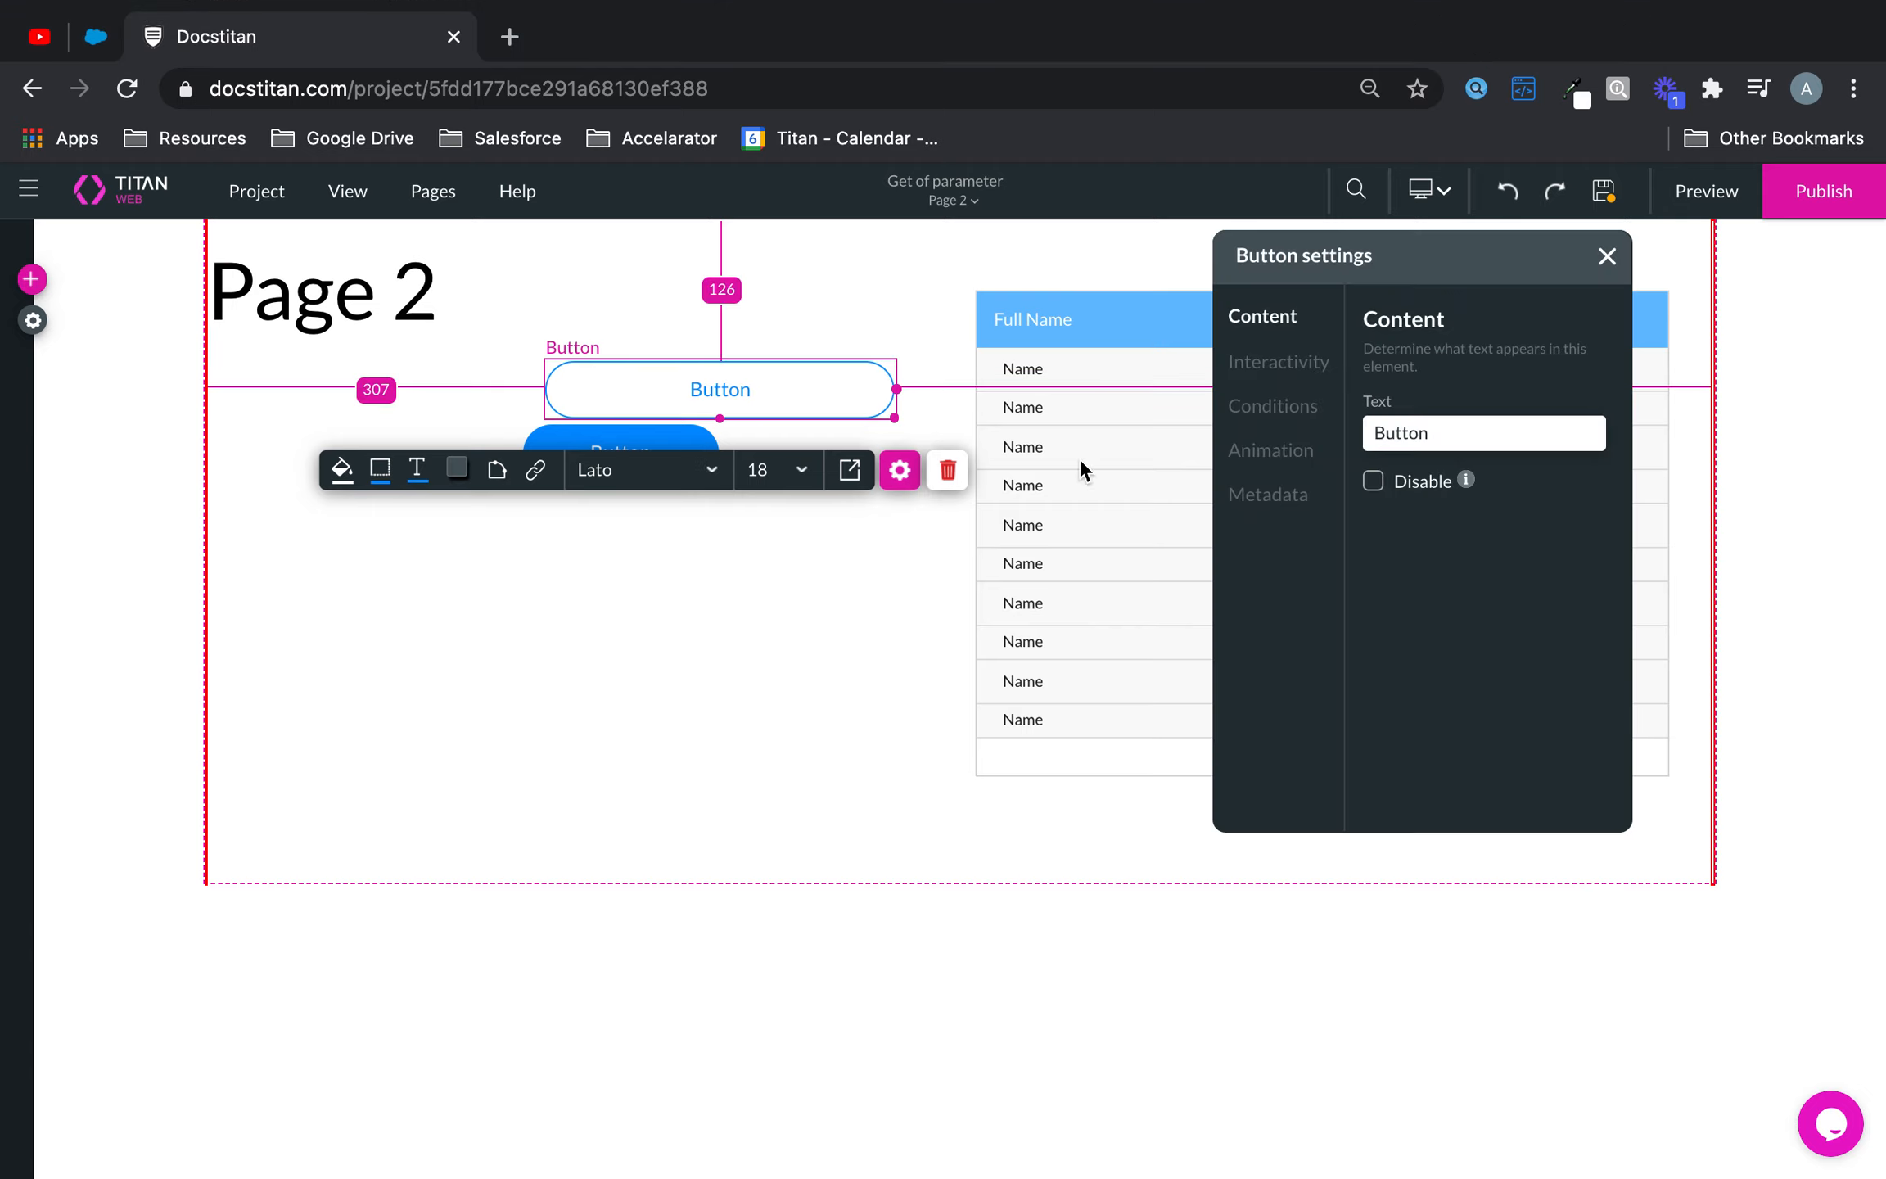
{"action": "double_click", "coordinate": [1482, 434]}
{"action": "type", "text": "WE"}
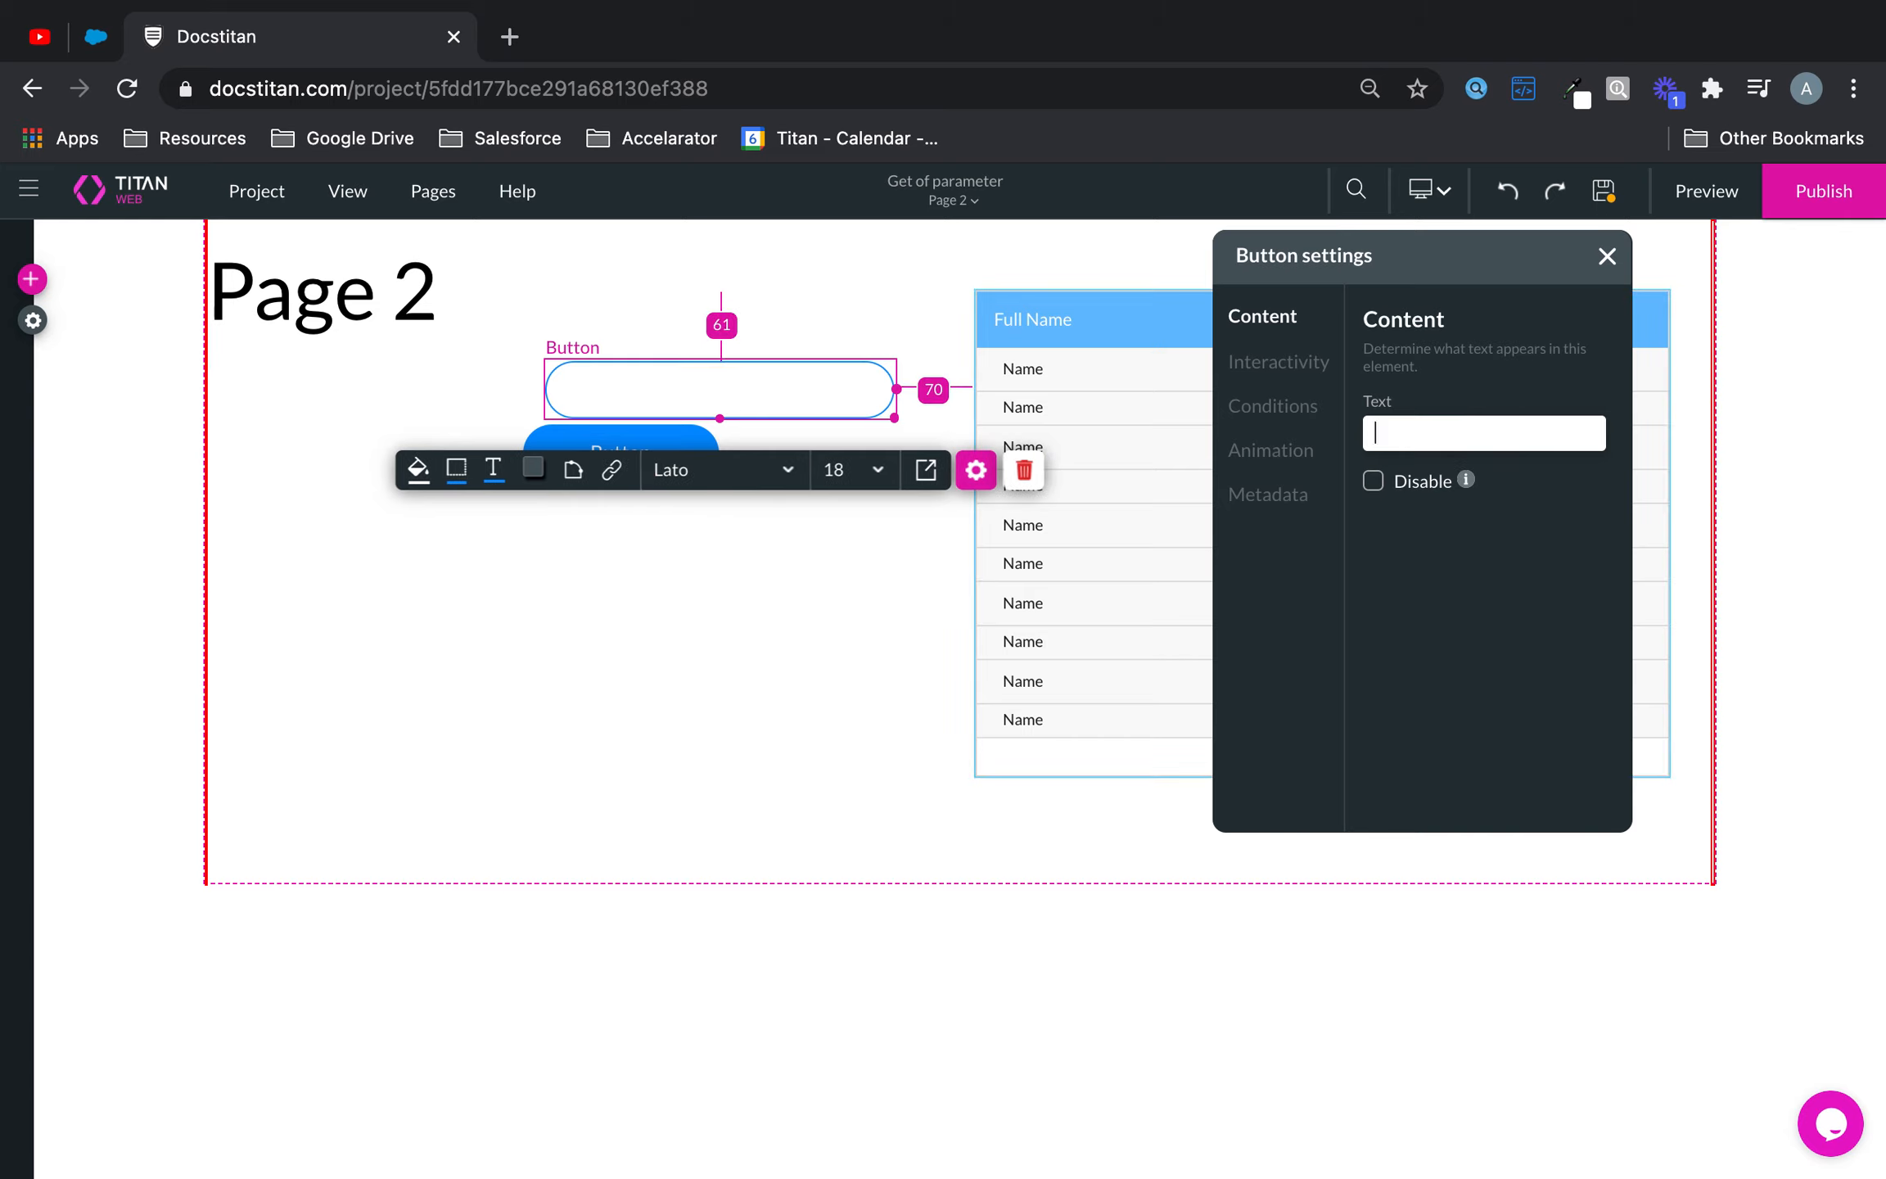
{"action": "type", "text": "ecute My "}
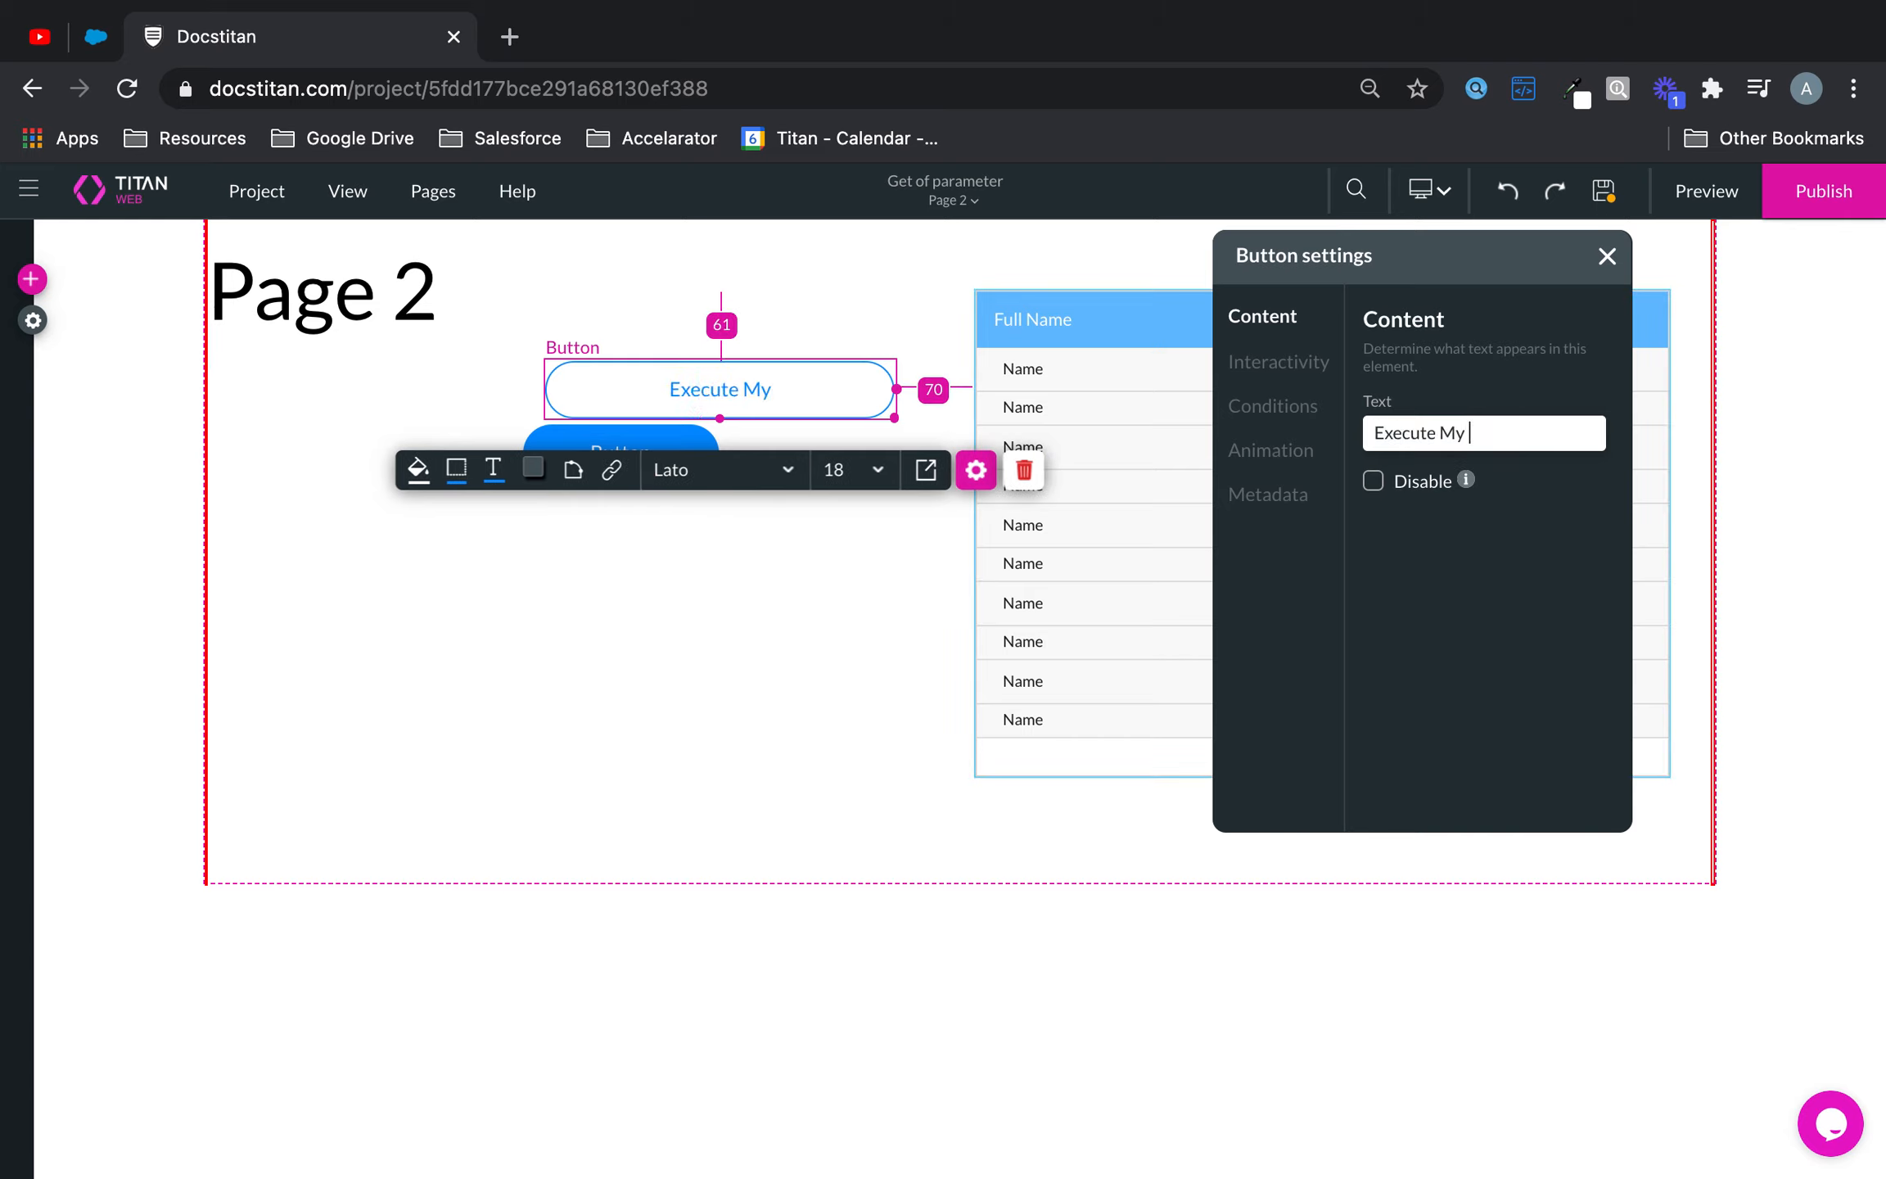
{"action": "type", "text": "Get"}
{"action": "left_click", "coordinate": [895, 778]}
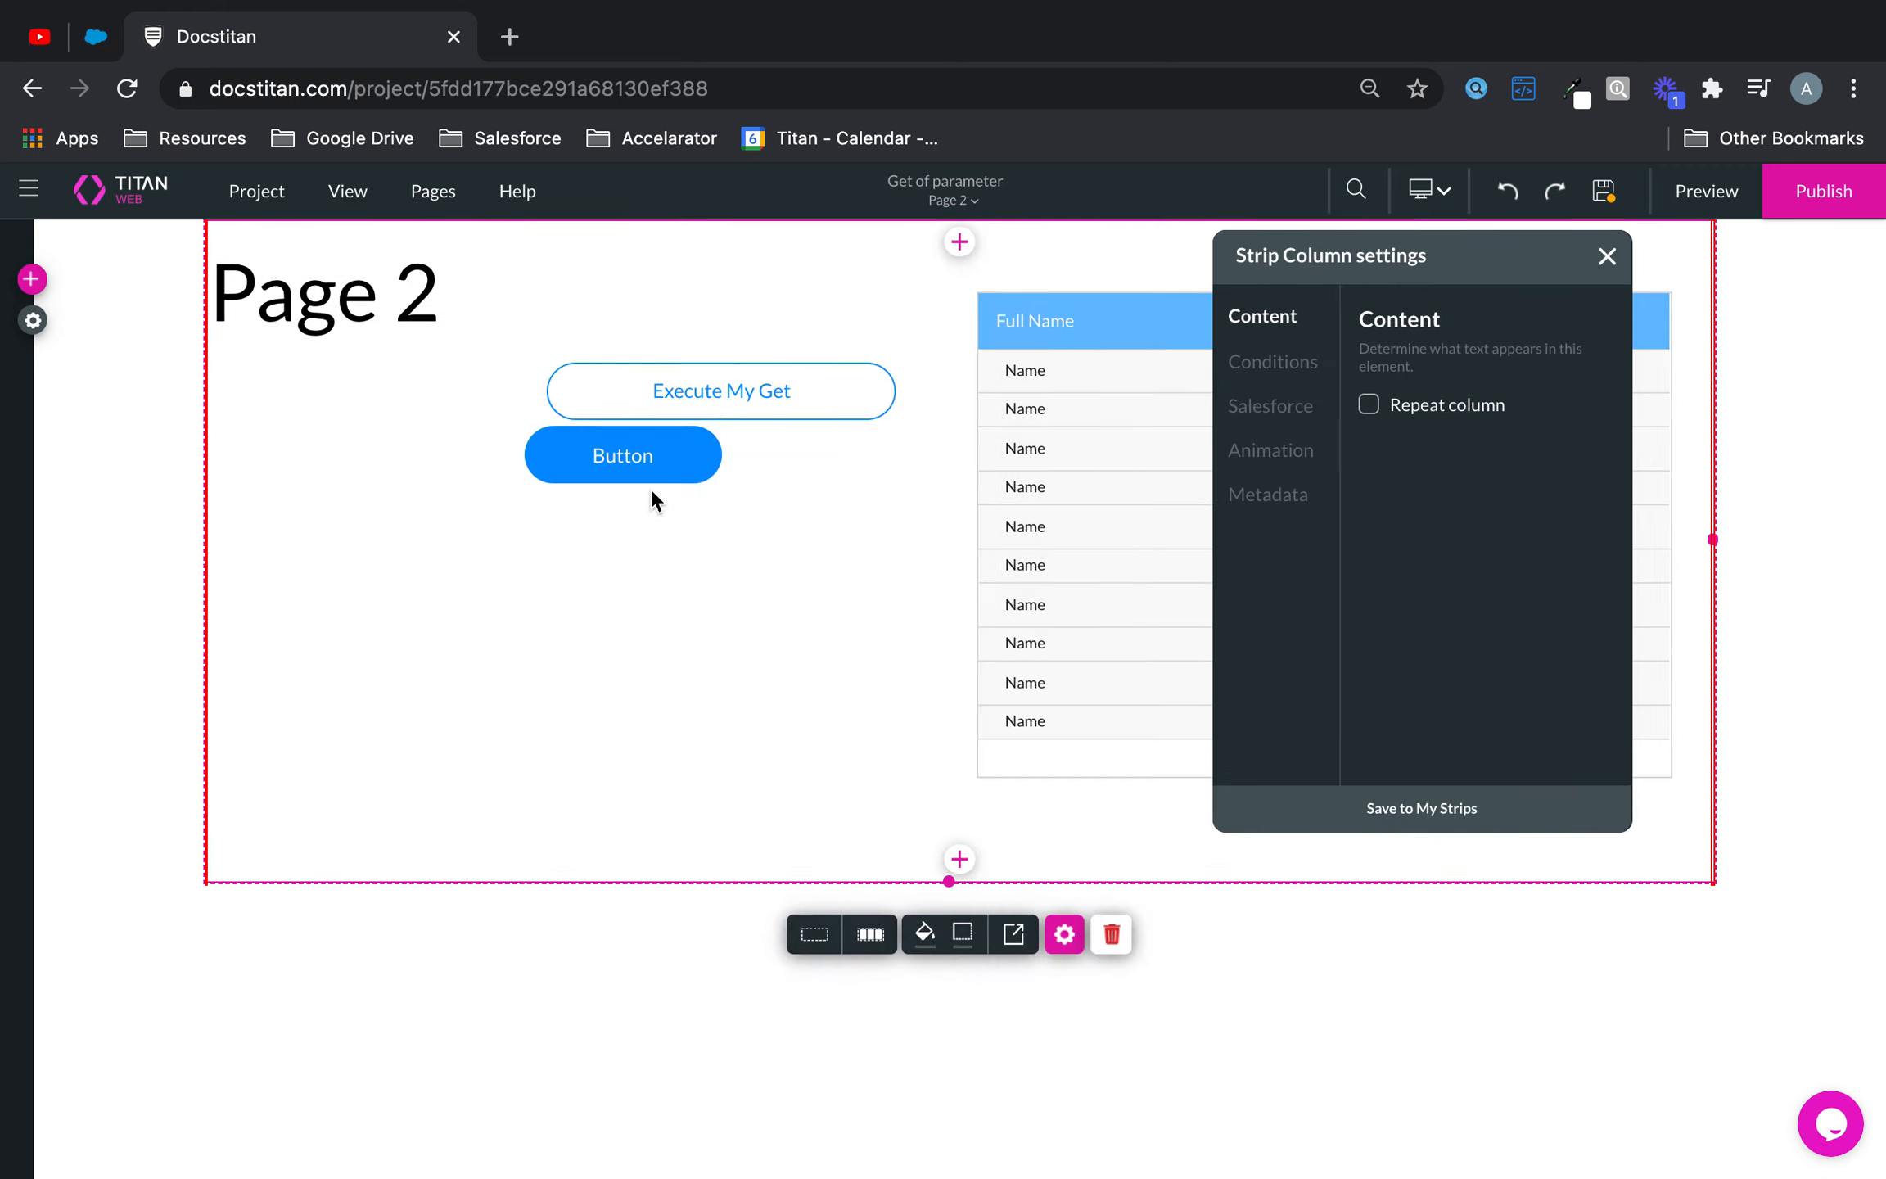
- Widen the primary button to match the Execute My Get button and align the two, with Execute My Get about 252 px across and 124 px down
{"action": "left_click", "coordinate": [666, 460]}
{"action": "left_click_drag", "start_coordinate": [817, 392], "coordinate": [685, 468]}
{"action": "left_click", "coordinate": [806, 679]}
{"action": "left_click_drag", "start_coordinate": [857, 468], "coordinate": [835, 469]}
- Set the primary button's text to "Home"
{"action": "left_click", "coordinate": [674, 482]}
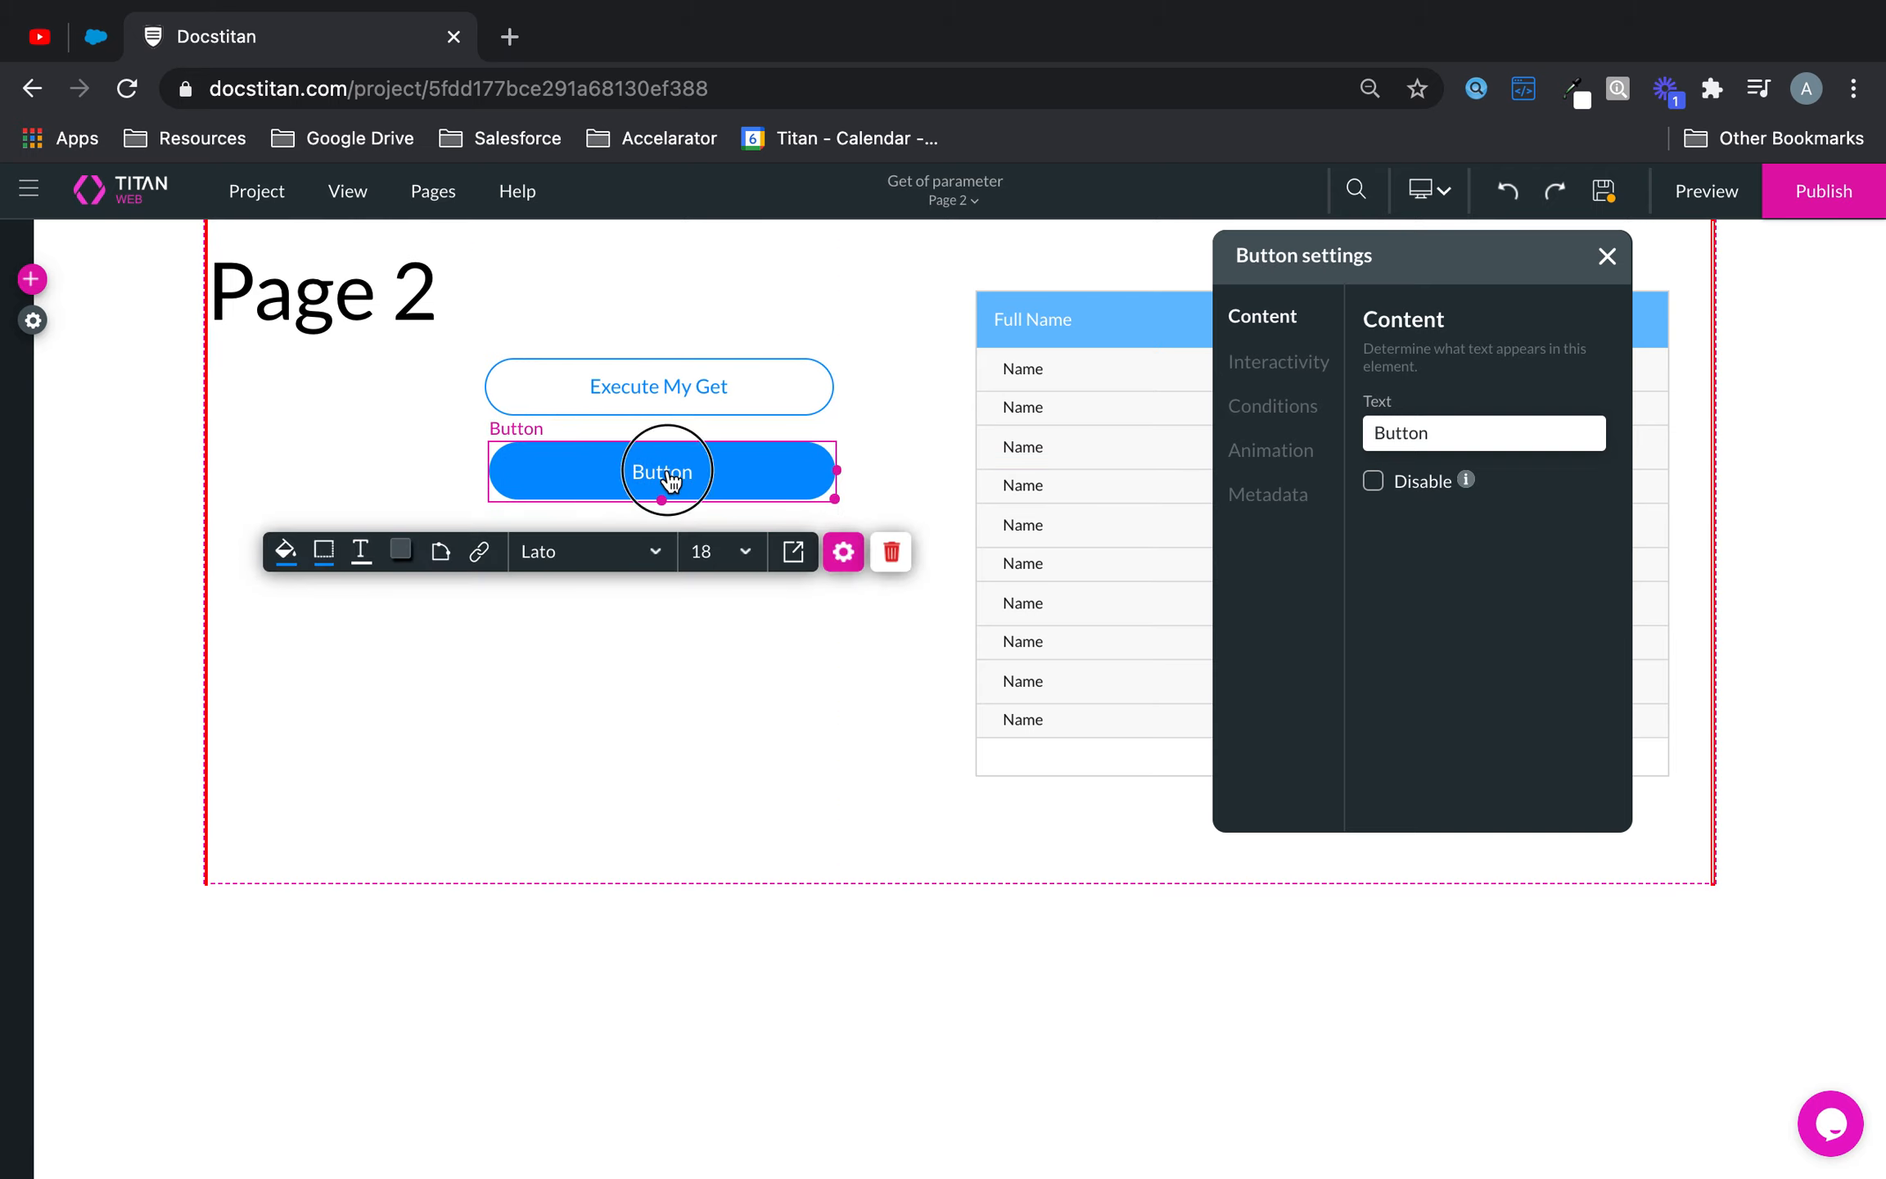
{"action": "double_click", "coordinate": [672, 480]}
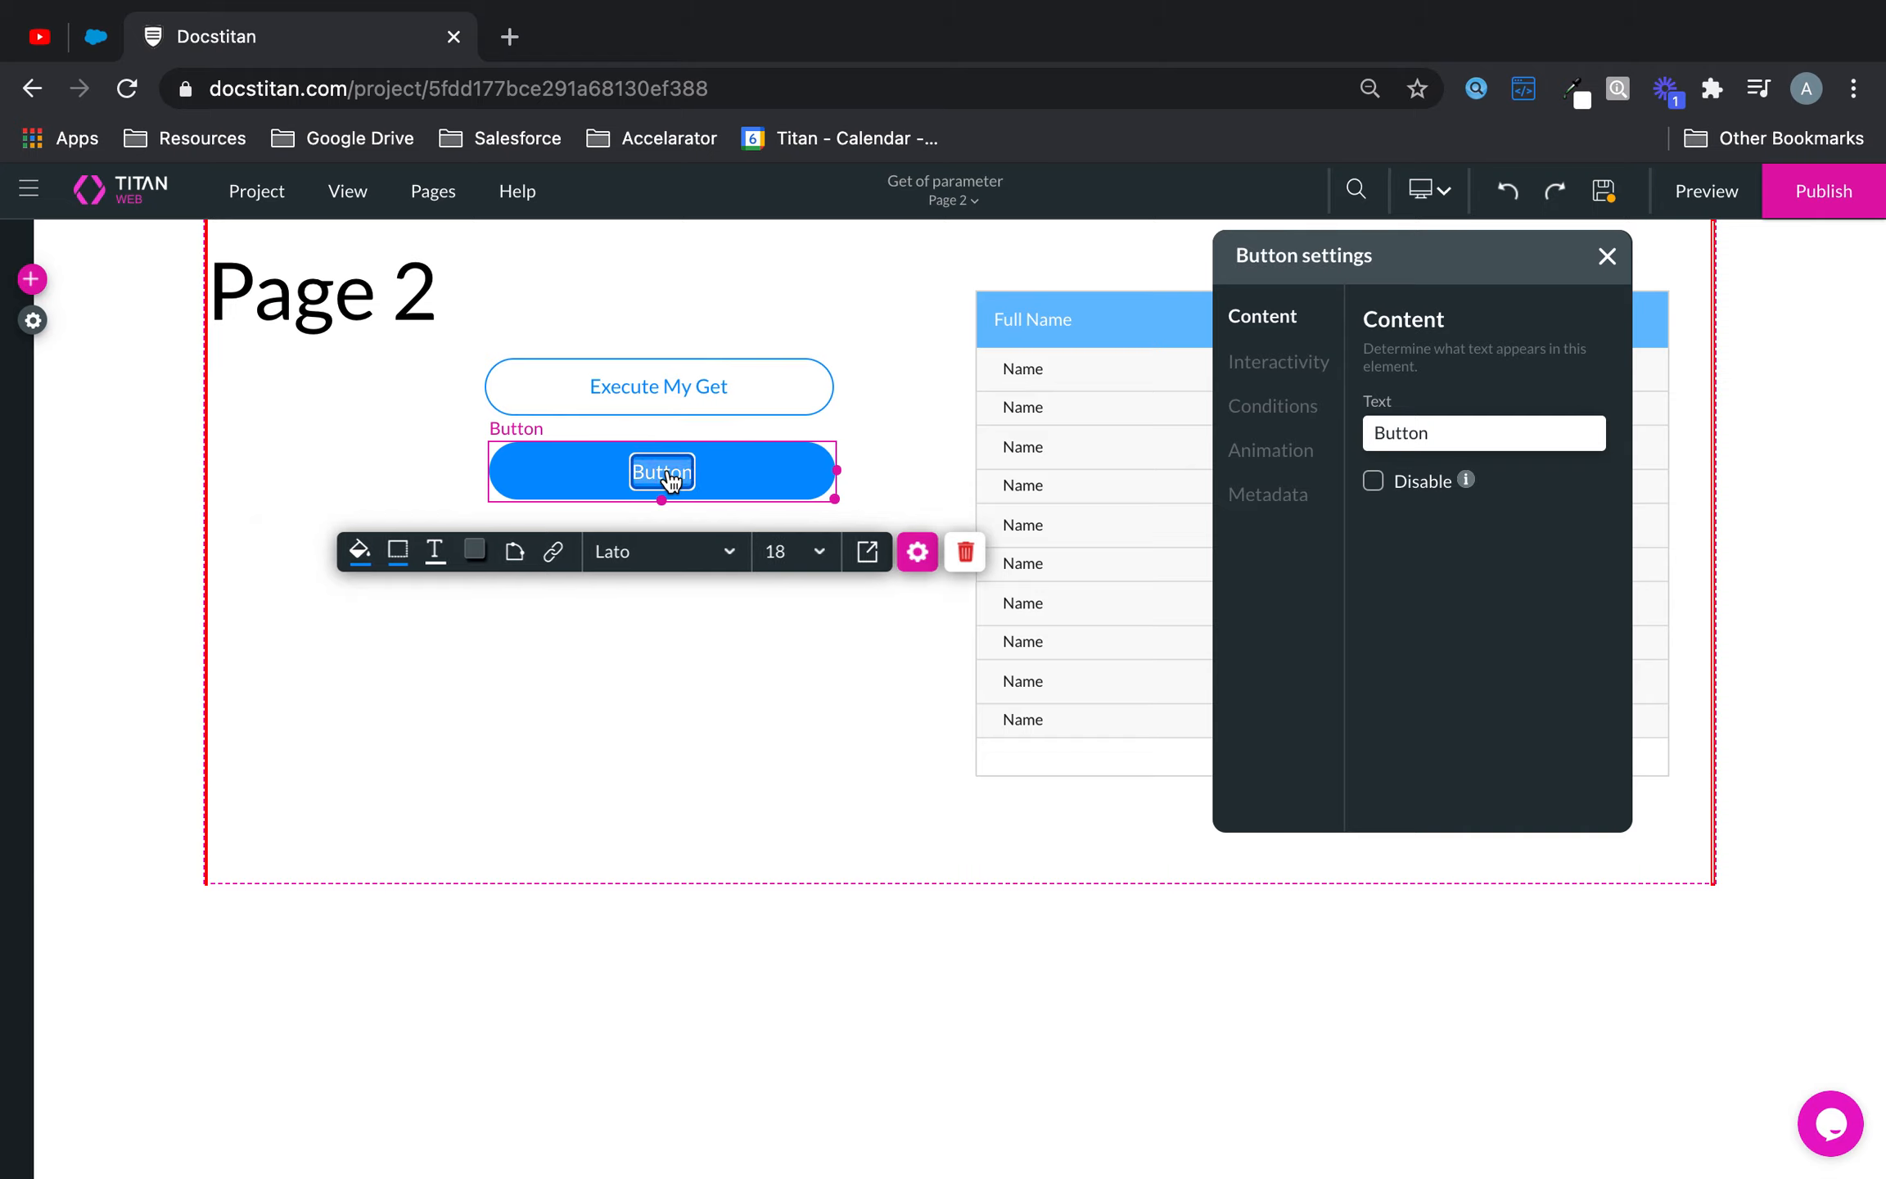
{"action": "type", "text": "Main"}
{"action": "key", "text": "BackSpace"}
{"action": "key", "text": "BackSpace"}
{"action": "key", "text": "BackSpace"}
{"action": "key", "text": "BackSpace"}
{"action": "type", "text": "Home"}
{"action": "left_click", "coordinate": [762, 658]}
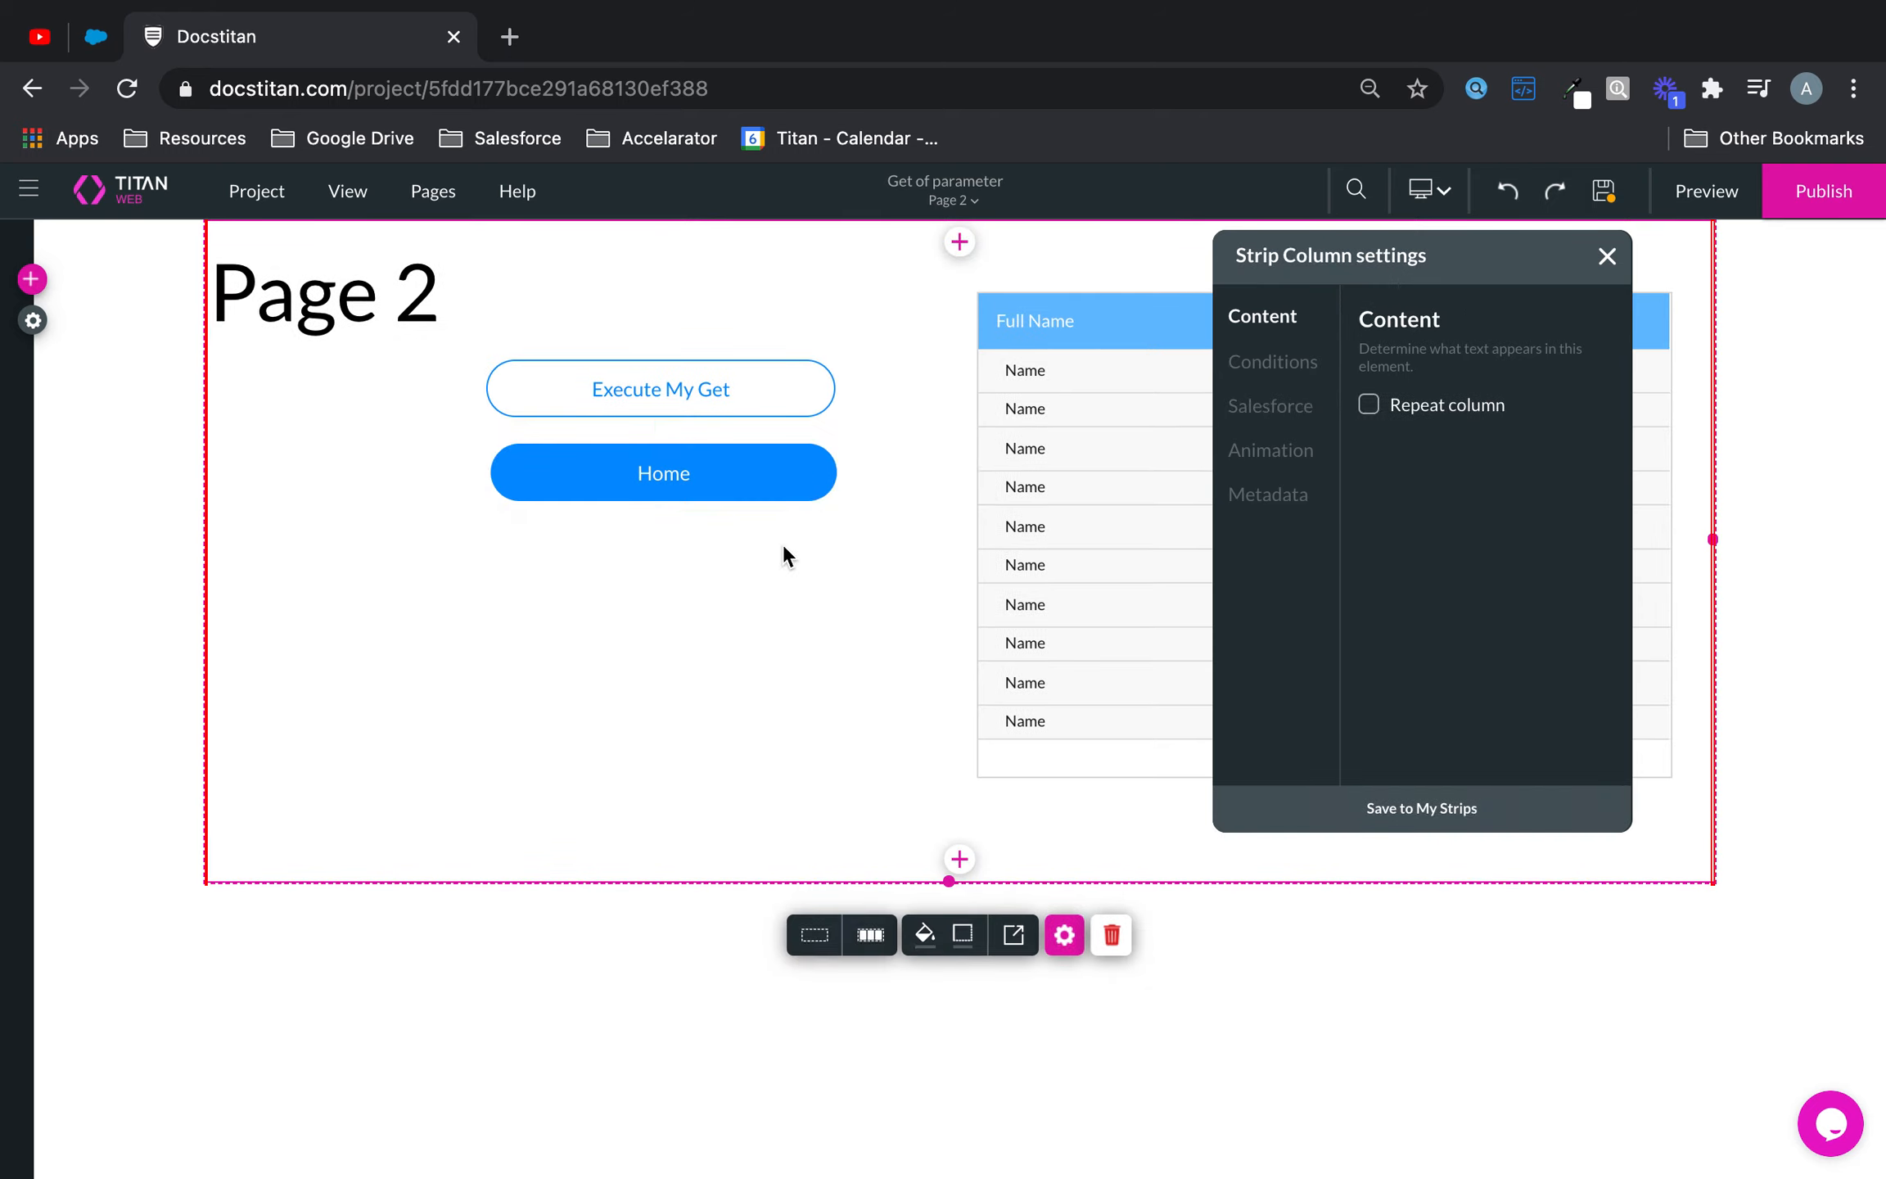
- Change the Contact get record integration's pull trigger to User action and return to the page
{"action": "left_click", "coordinate": [811, 403]}
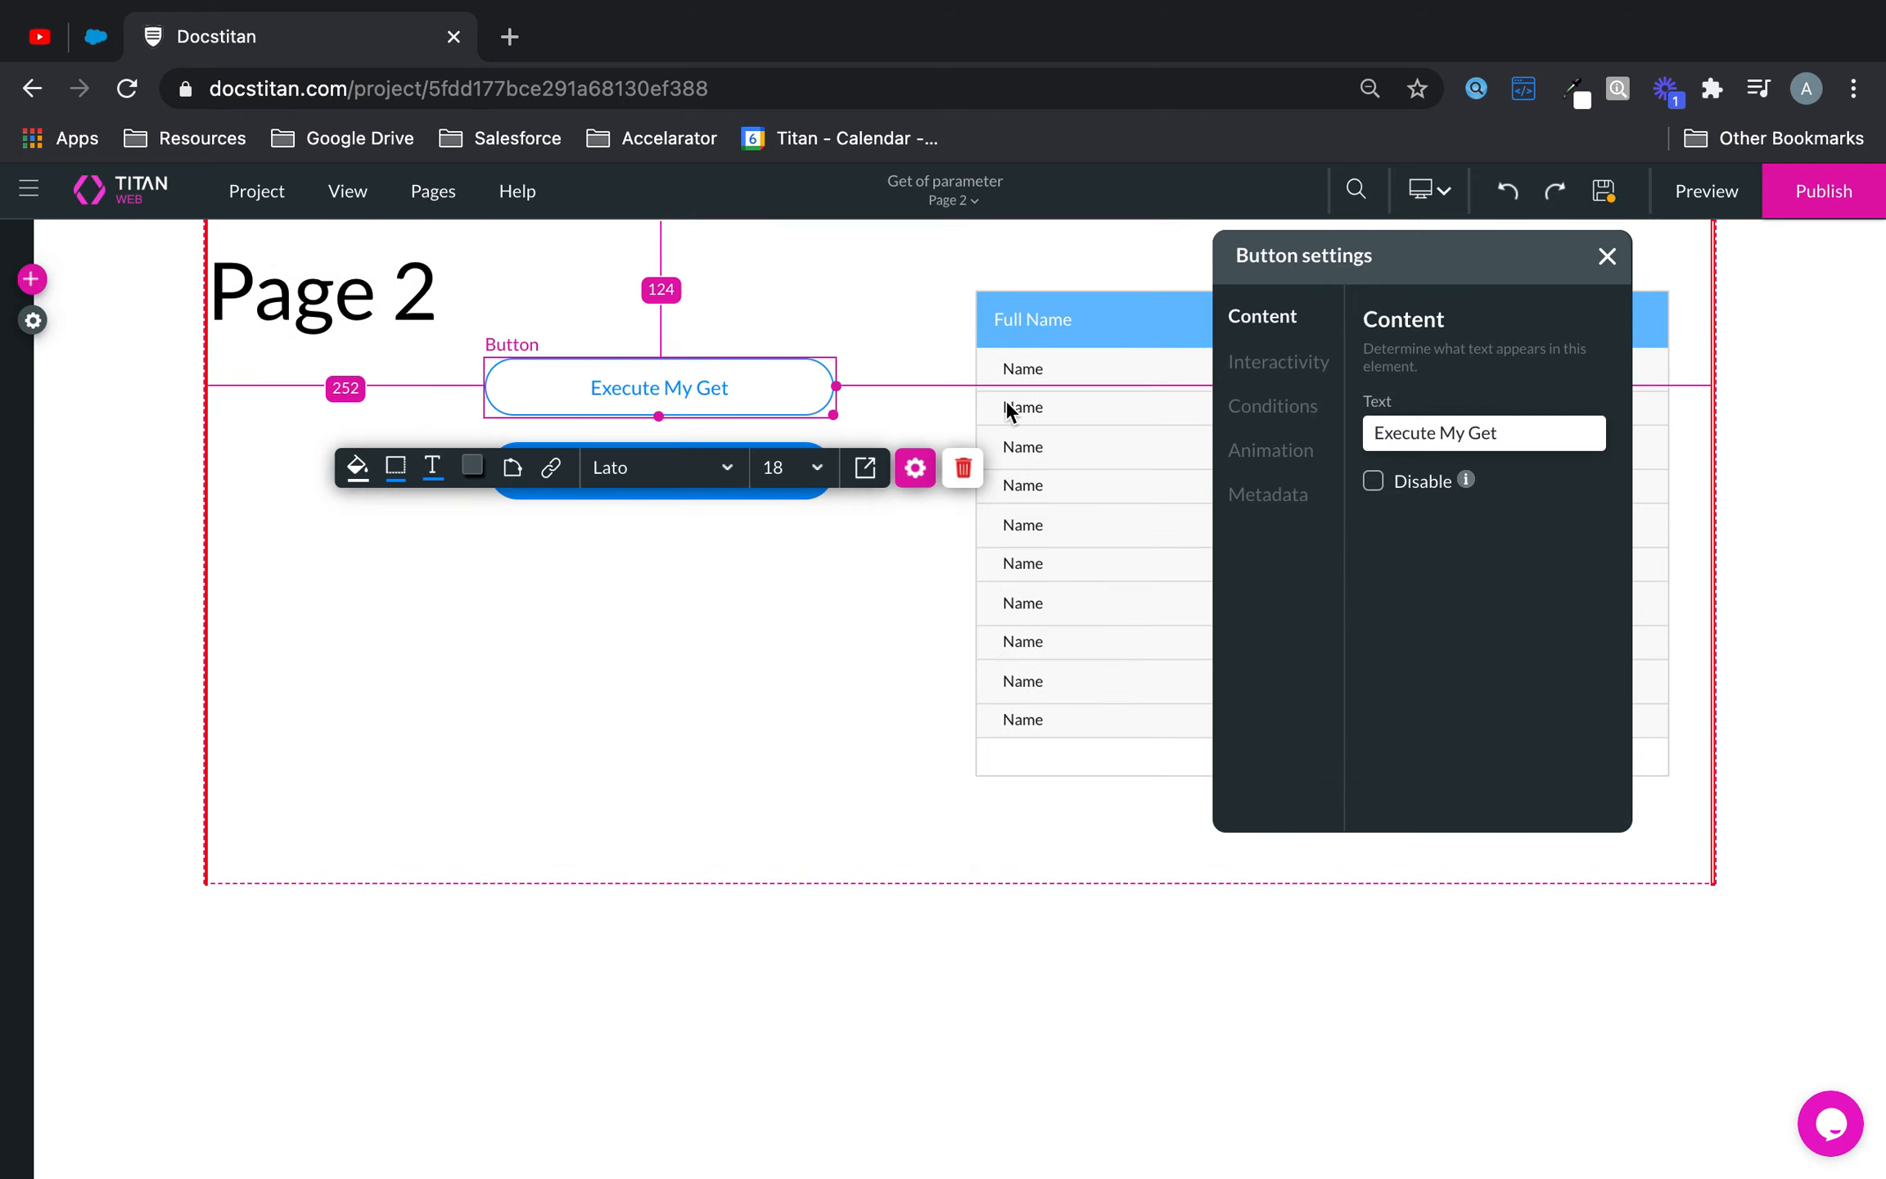
{"action": "left_click", "coordinate": [34, 318]}
{"action": "left_click", "coordinate": [59, 516]}
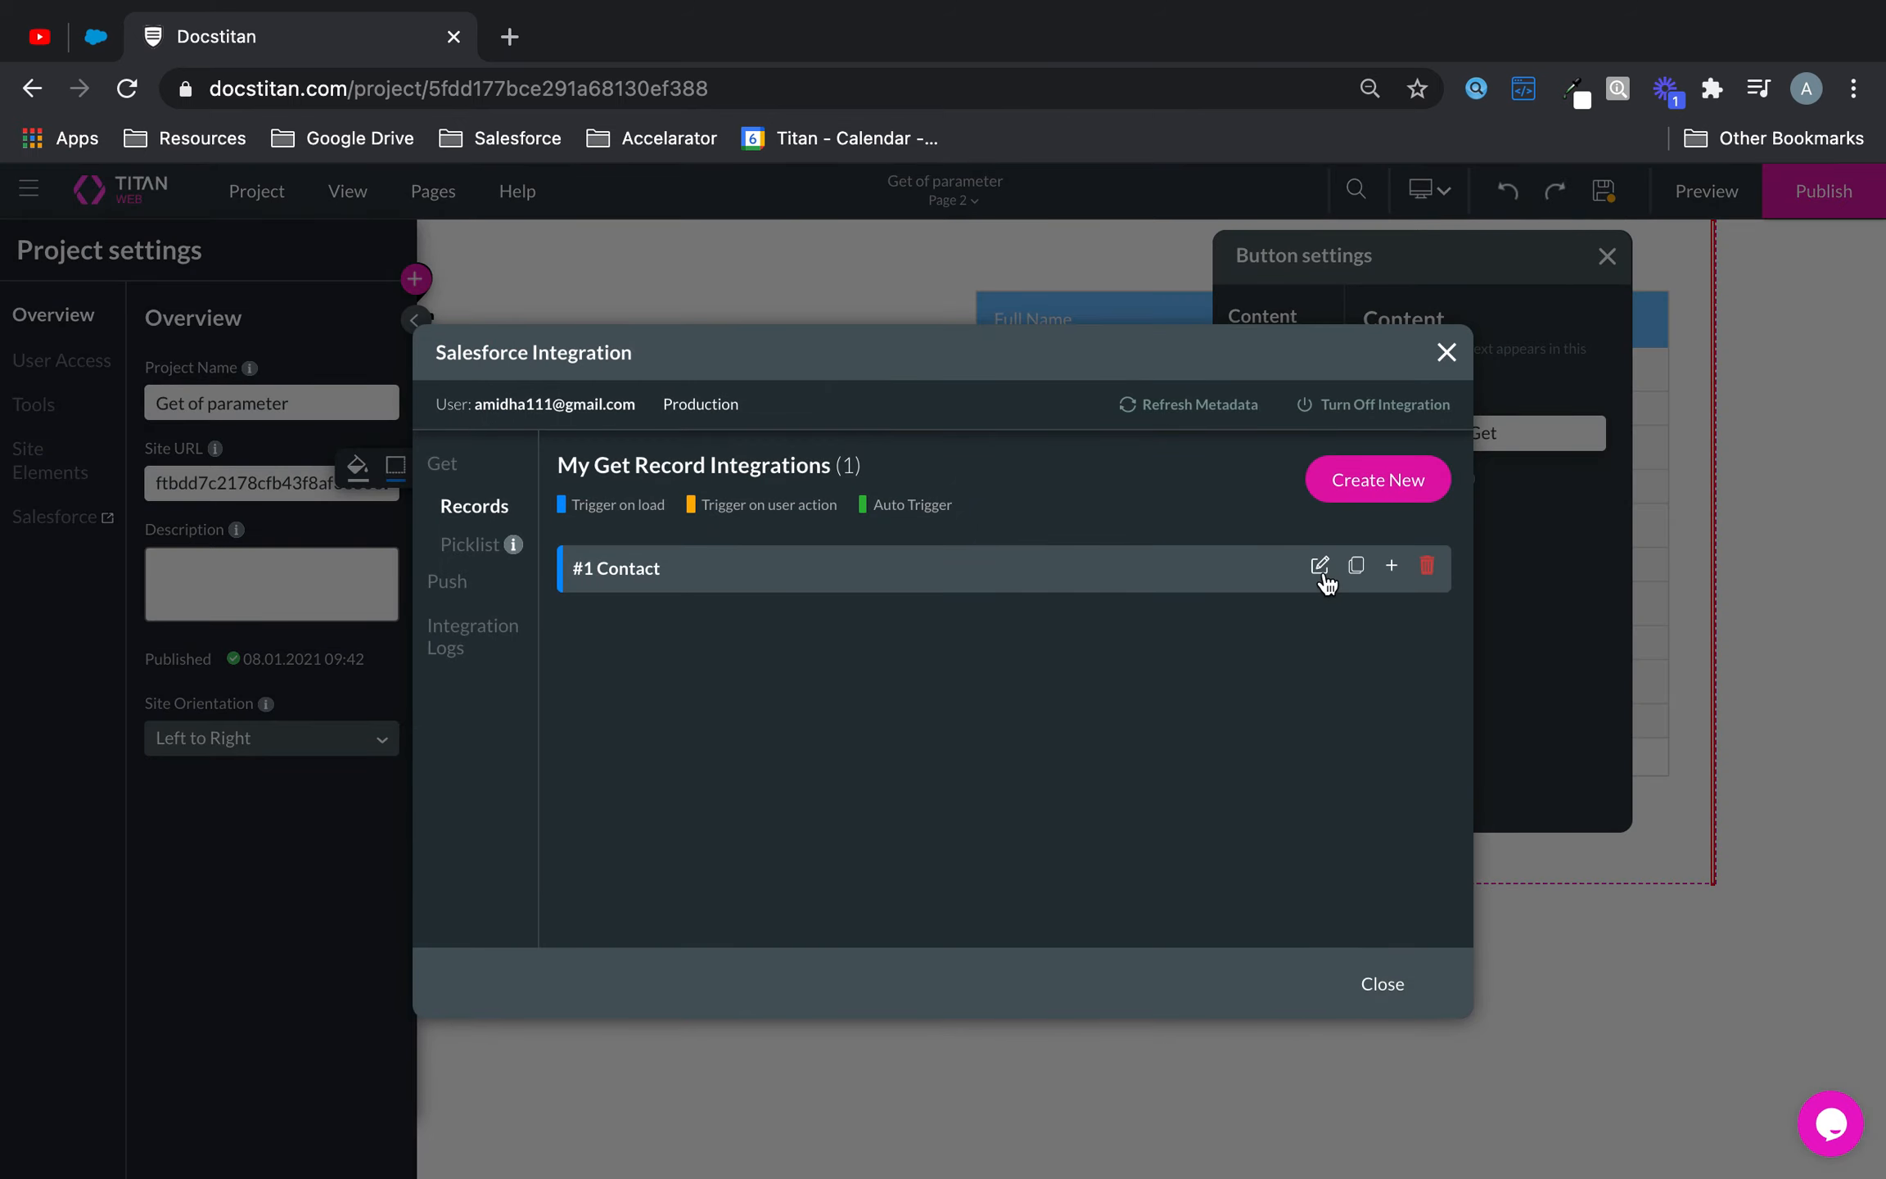
{"action": "left_click", "coordinate": [1321, 567]}
{"action": "left_click", "coordinate": [735, 542]}
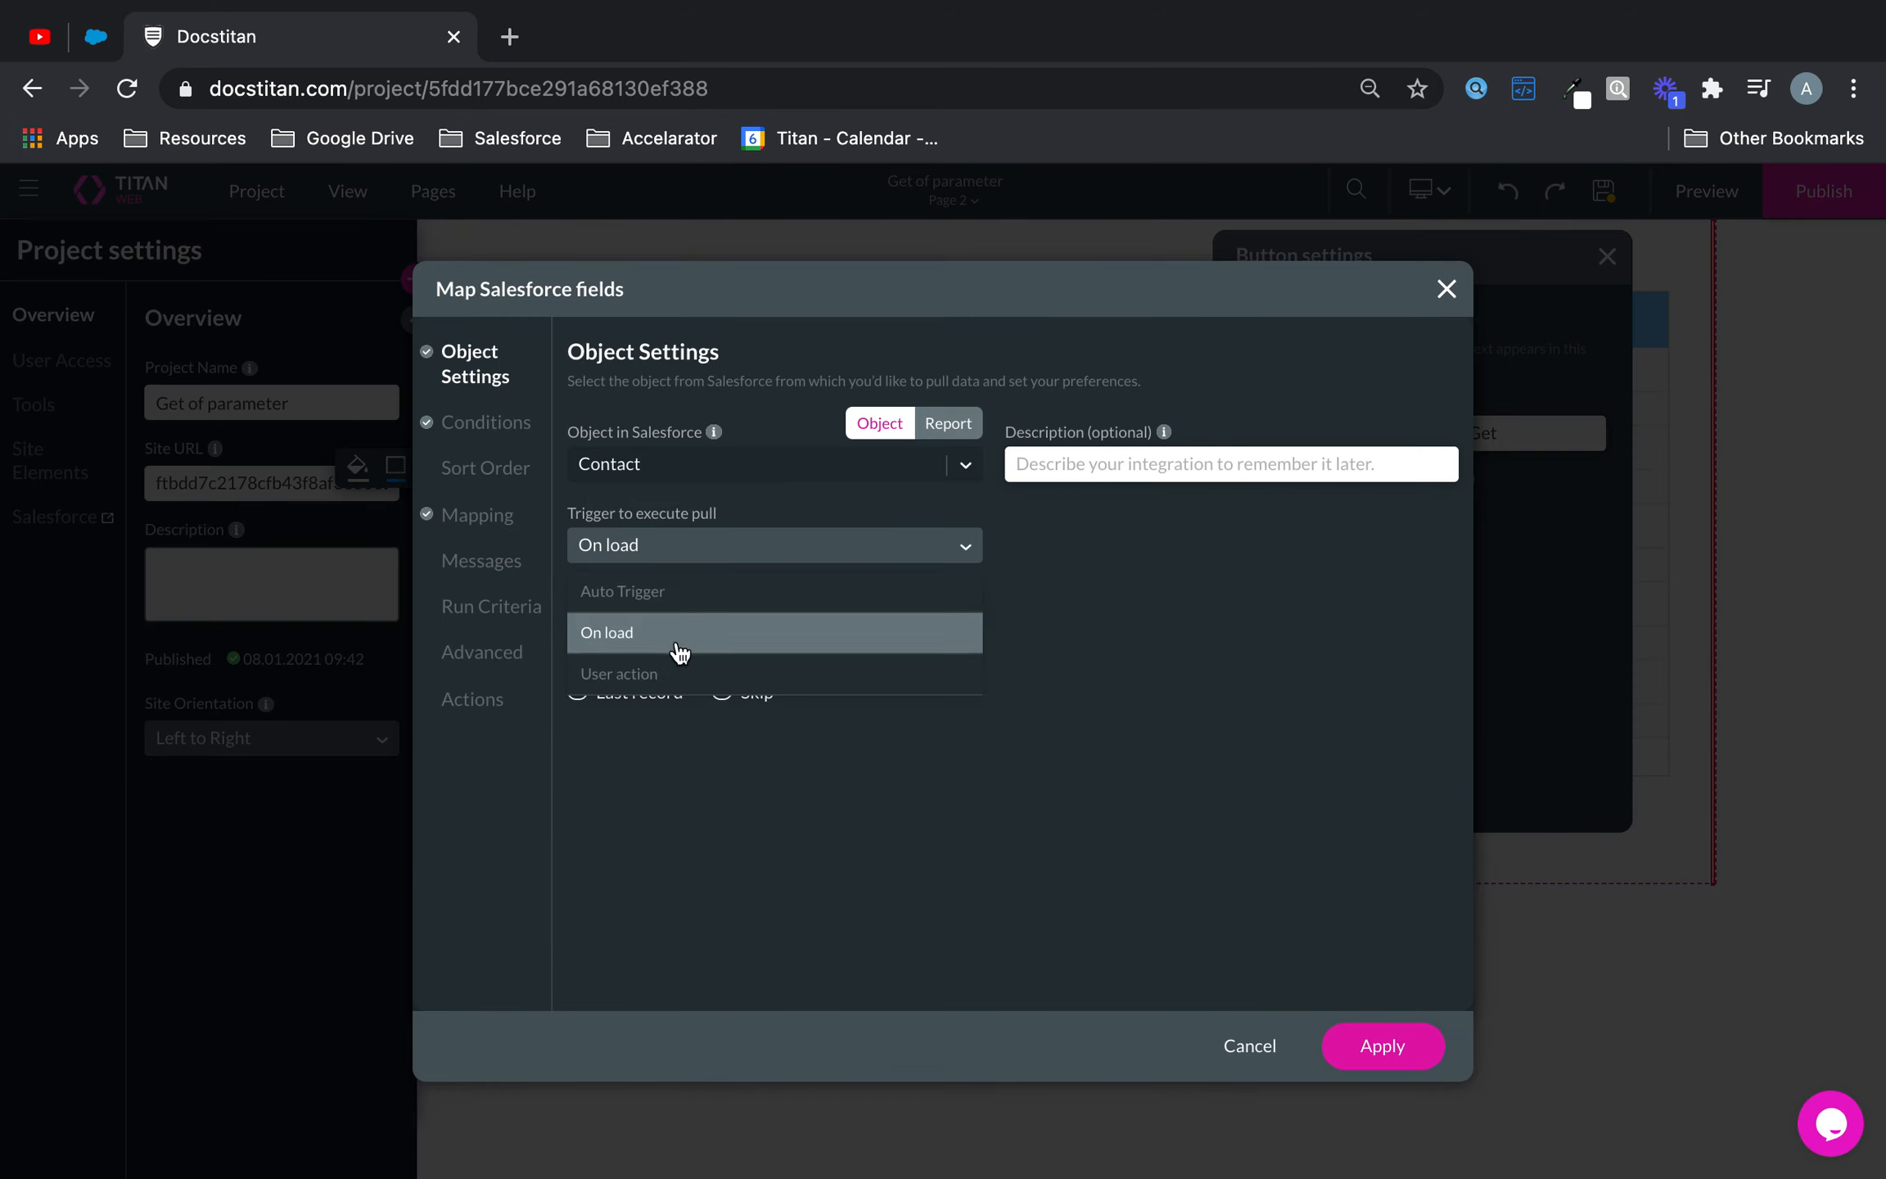
{"action": "left_click", "coordinate": [680, 672]}
{"action": "left_click", "coordinate": [1372, 1045]}
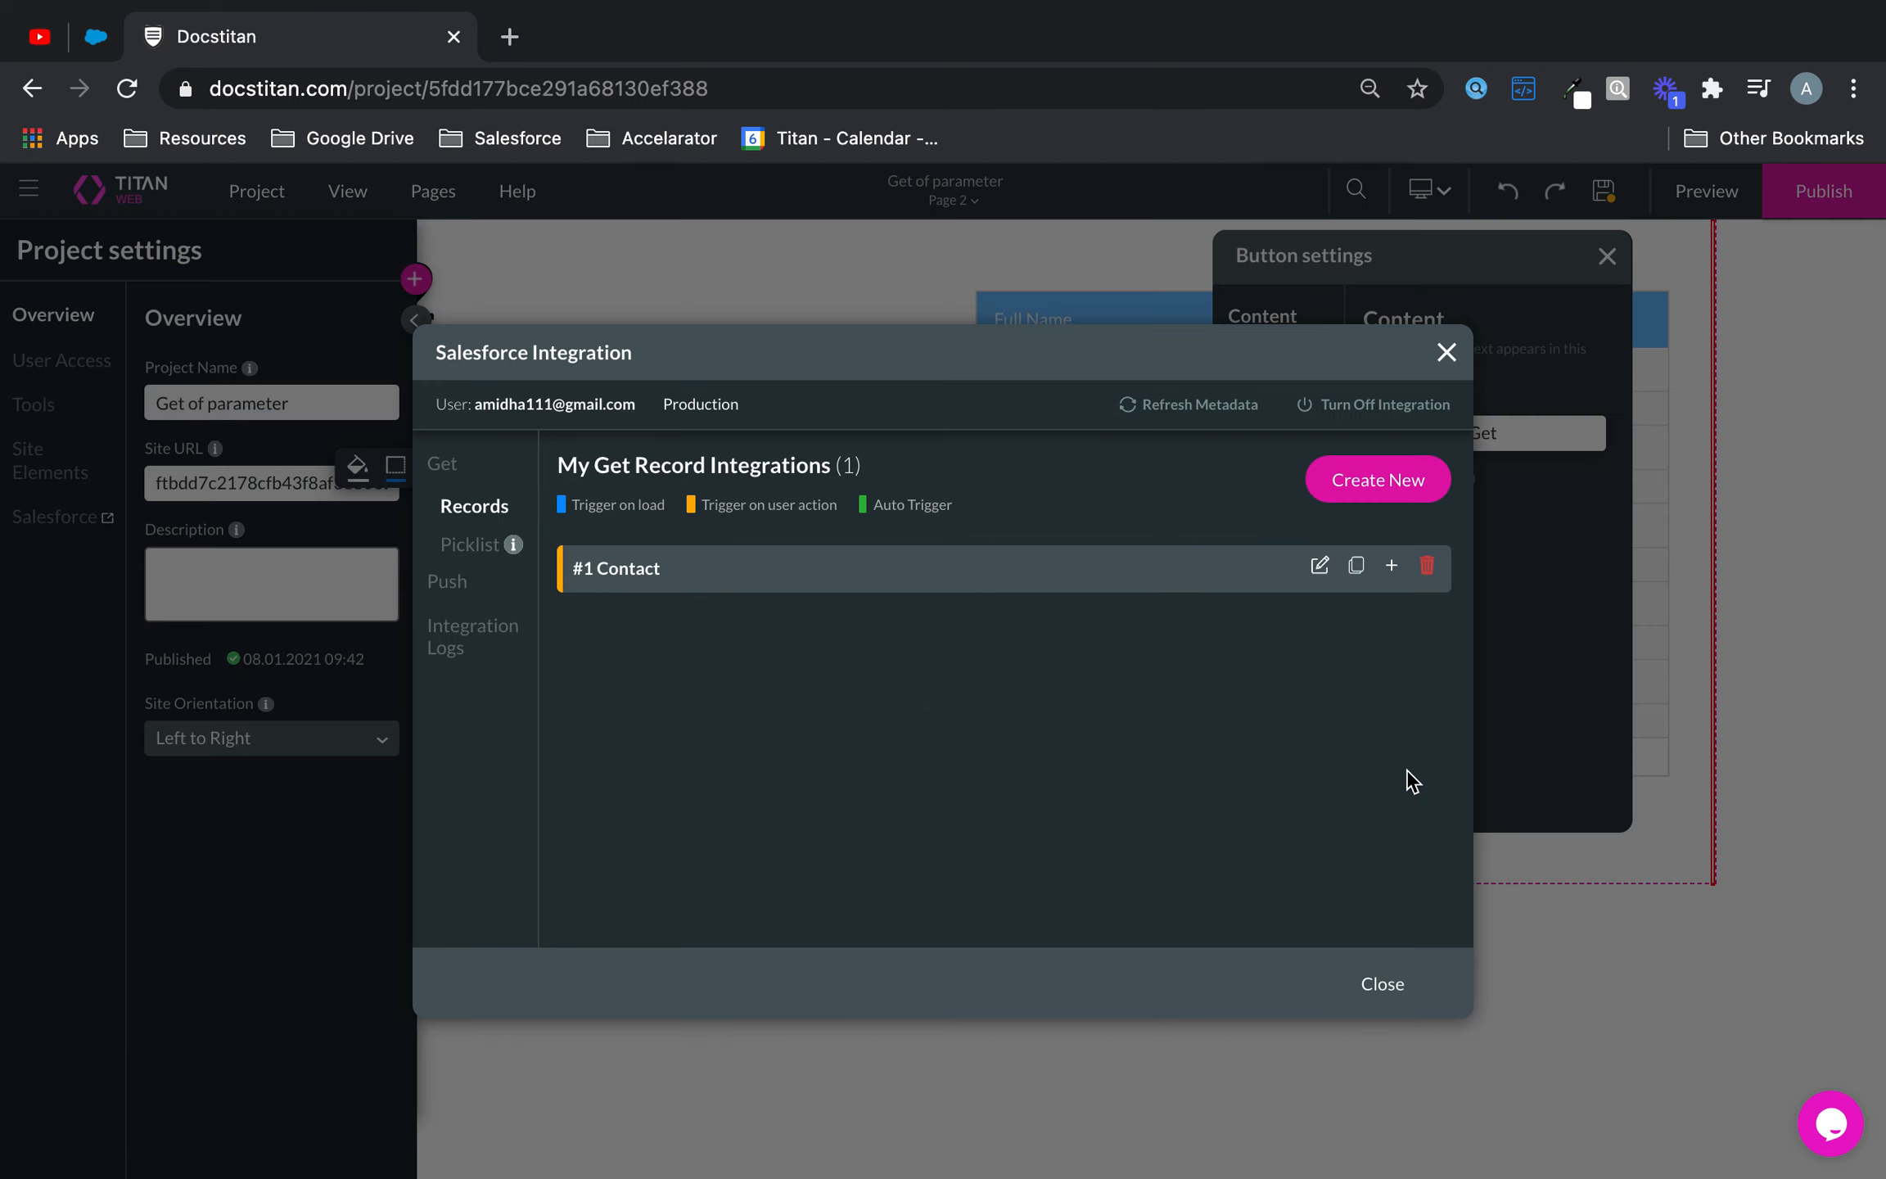
{"action": "left_click", "coordinate": [1392, 982]}
- Configure the Execute My Get button's on-click action to run the Salesforce action #1 Contact (get)
{"action": "left_click", "coordinate": [780, 399]}
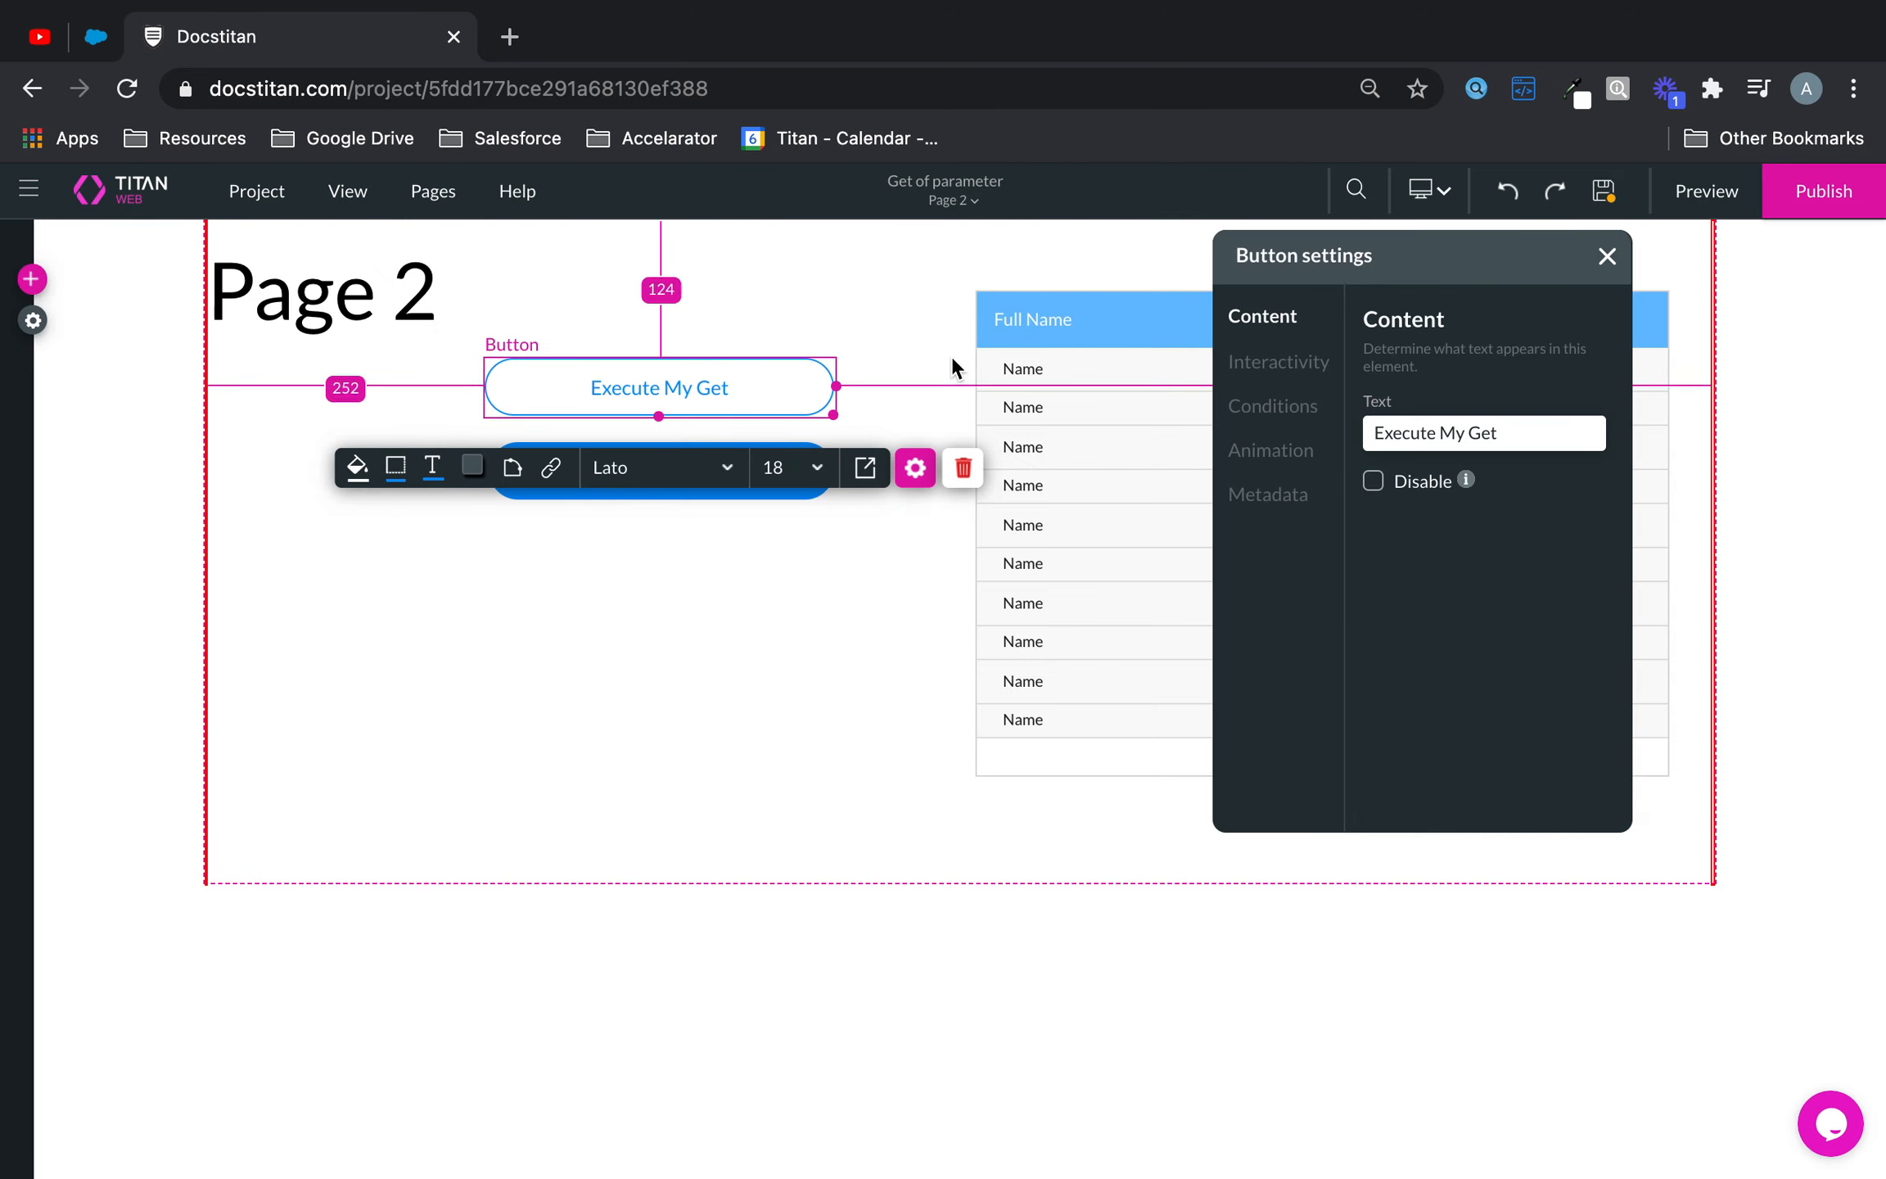
{"action": "left_click", "coordinate": [1299, 382]}
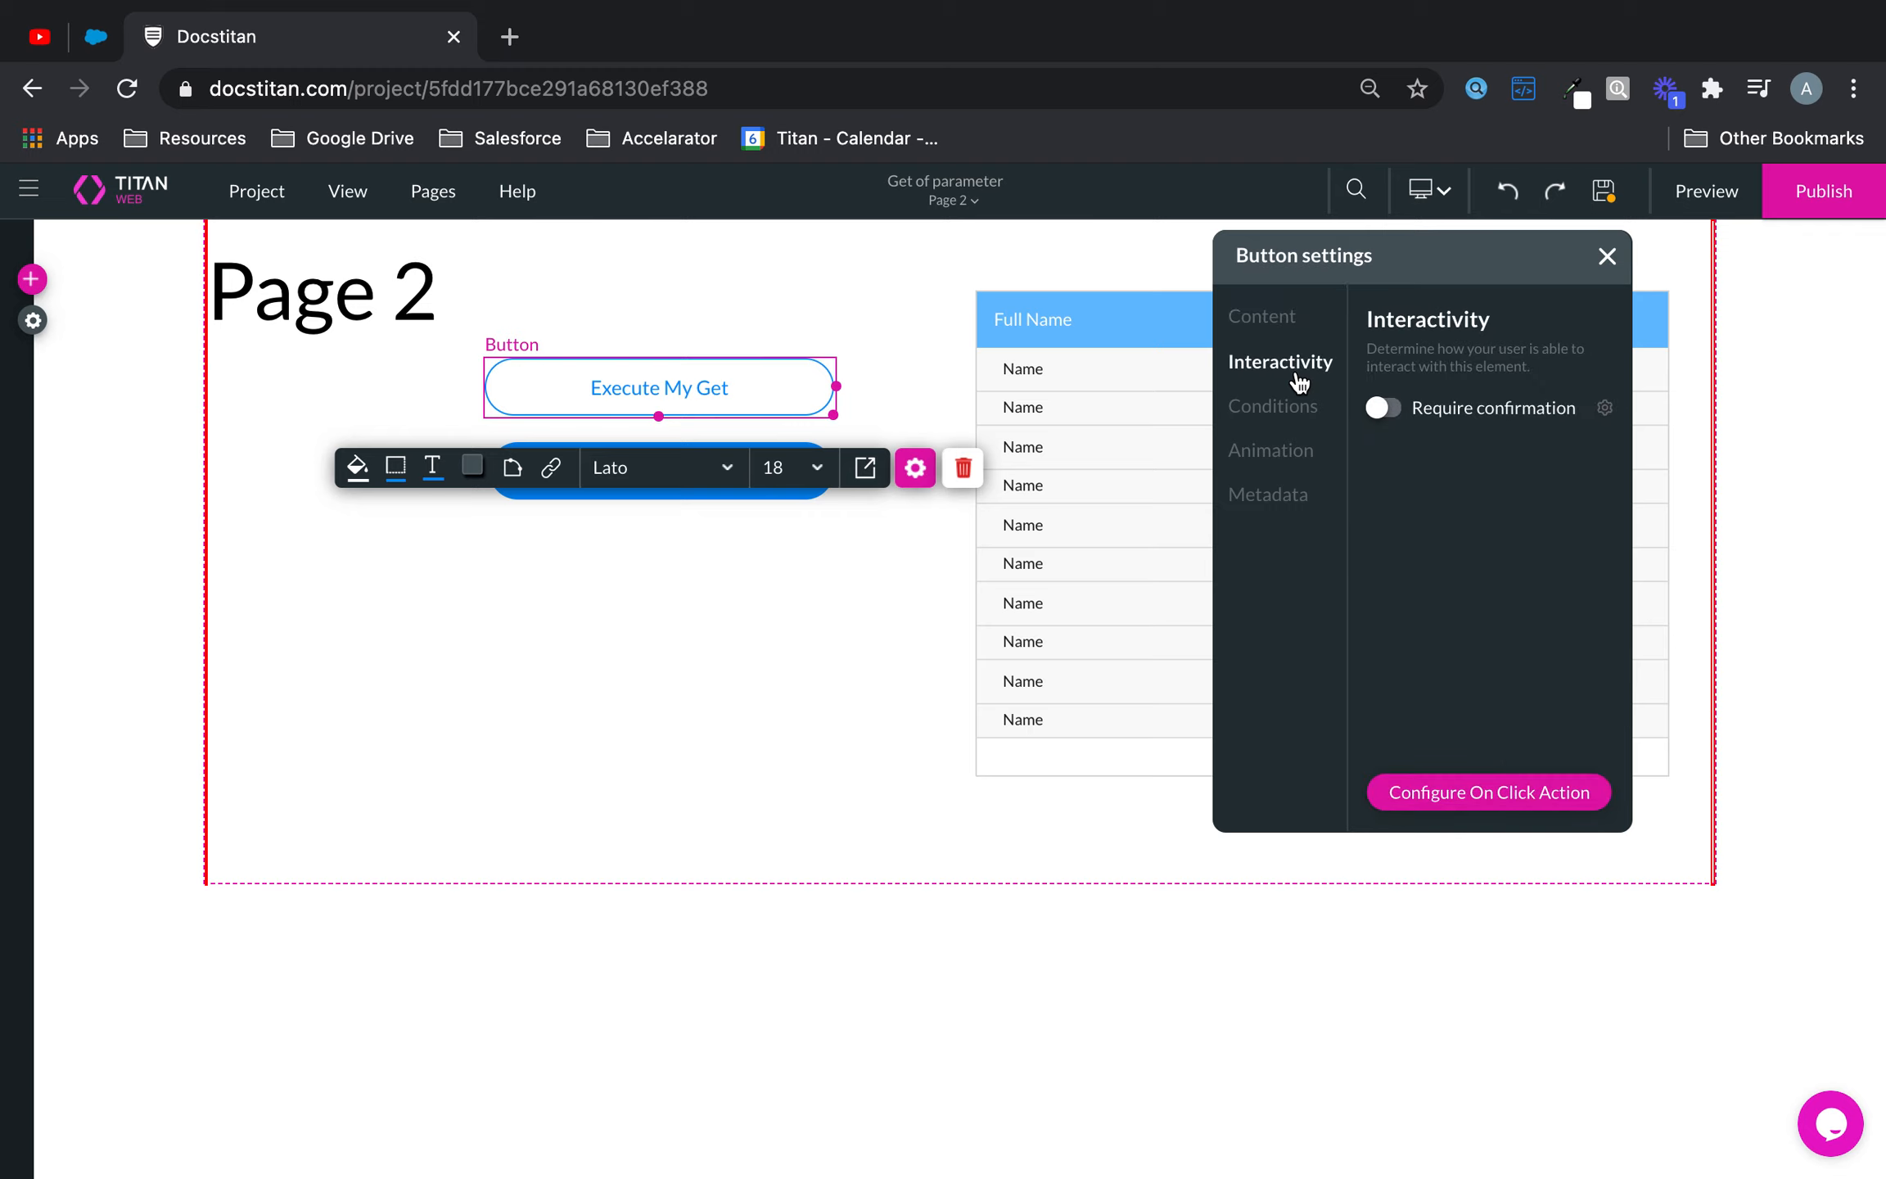
{"action": "left_click", "coordinate": [1499, 793]}
{"action": "left_click", "coordinate": [602, 616]}
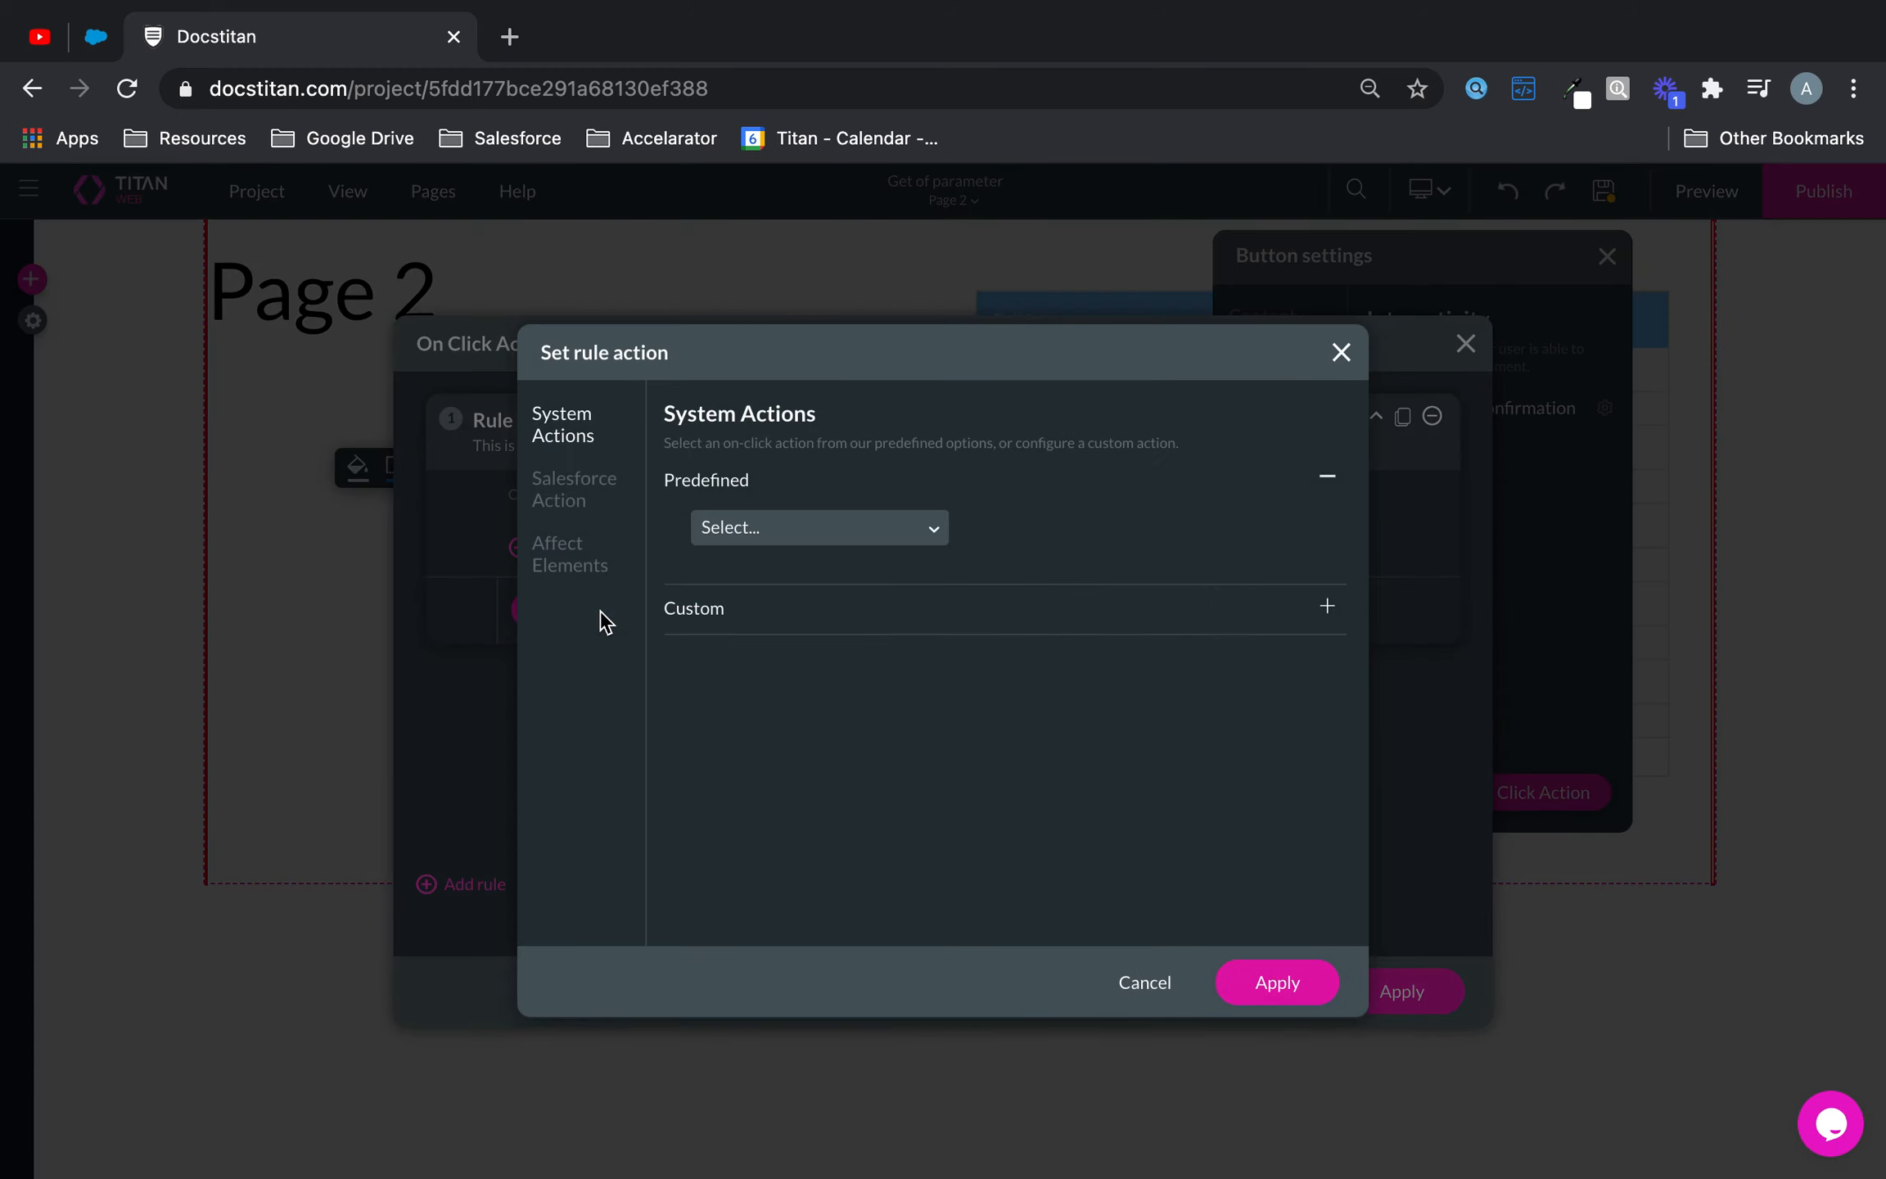
{"action": "left_click", "coordinate": [606, 514]}
{"action": "left_click", "coordinate": [858, 528]}
{"action": "left_click", "coordinate": [818, 586]}
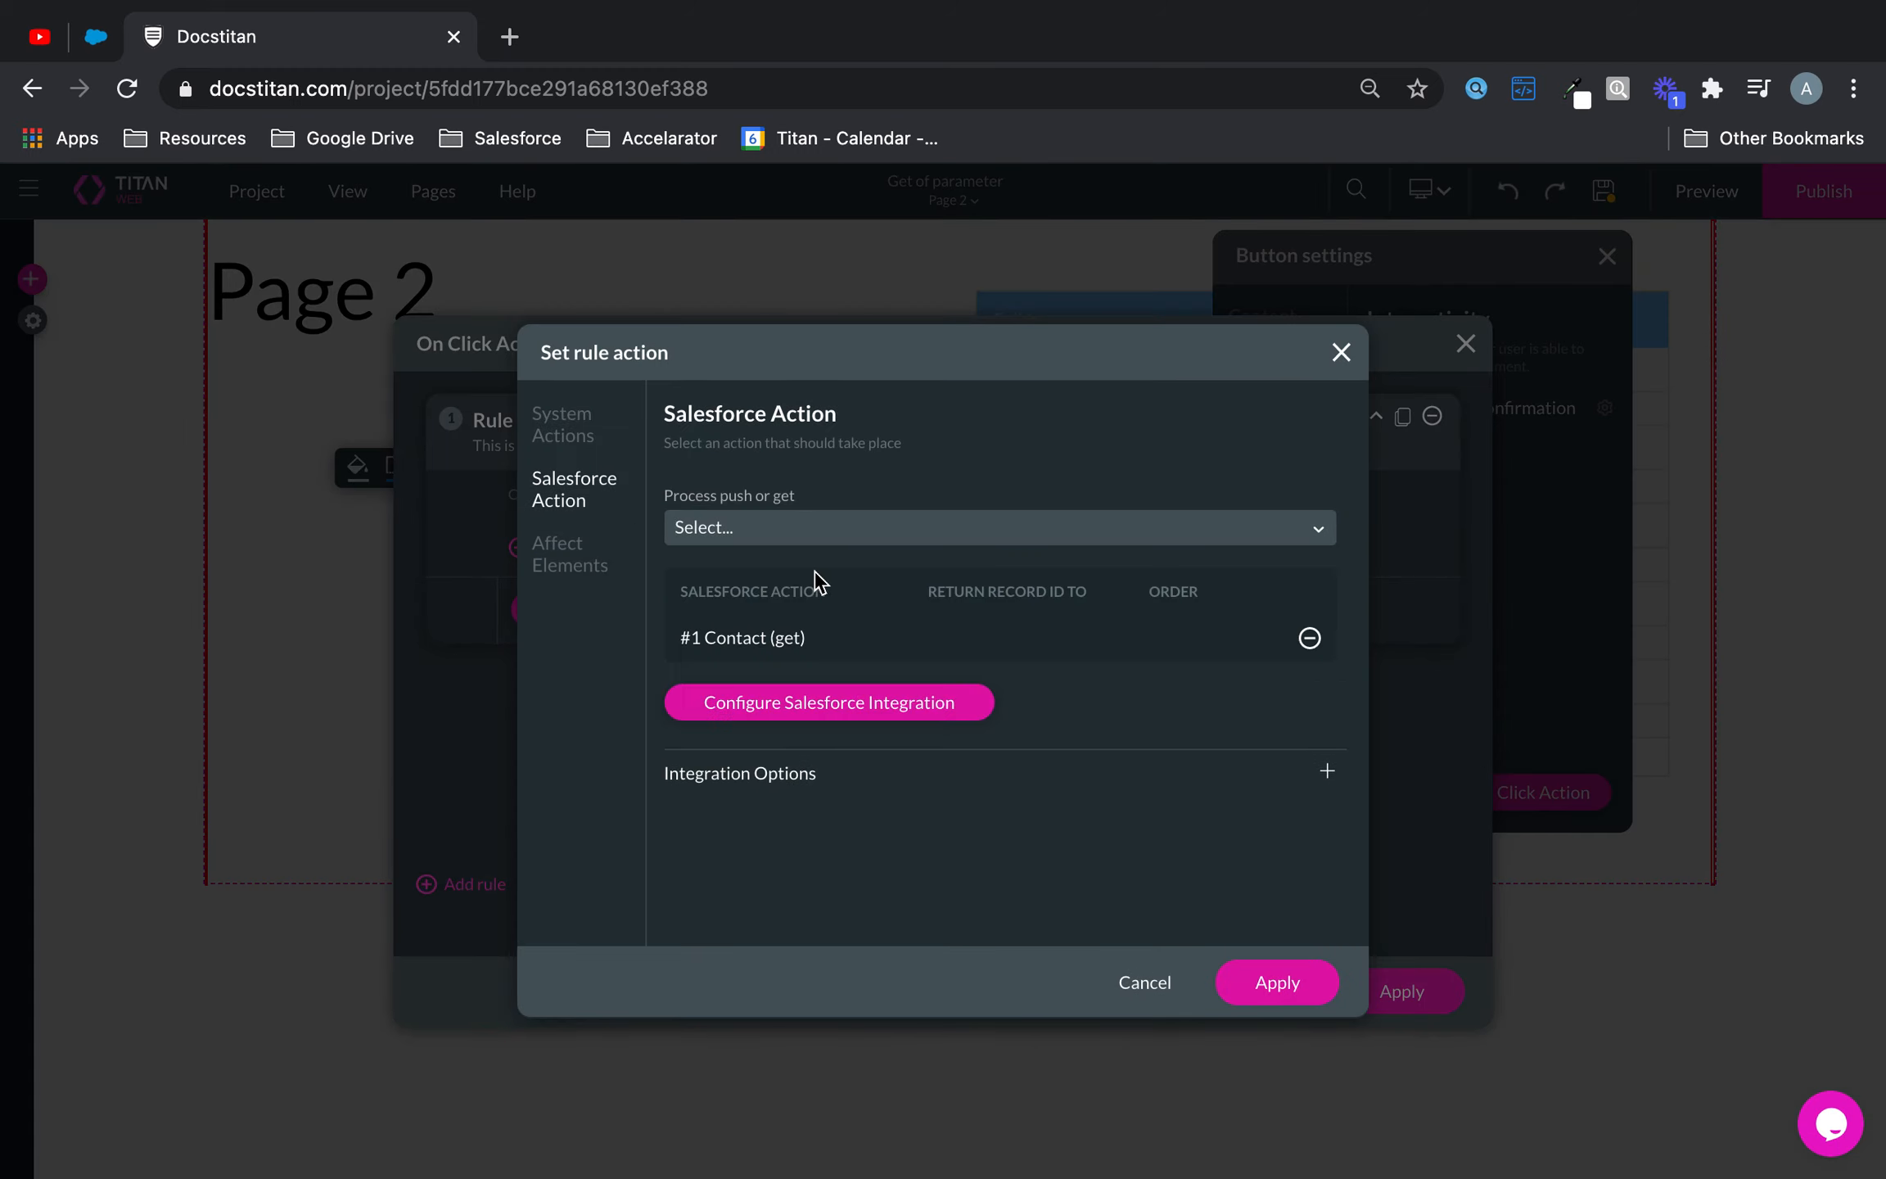
{"action": "left_click", "coordinate": [1285, 983]}
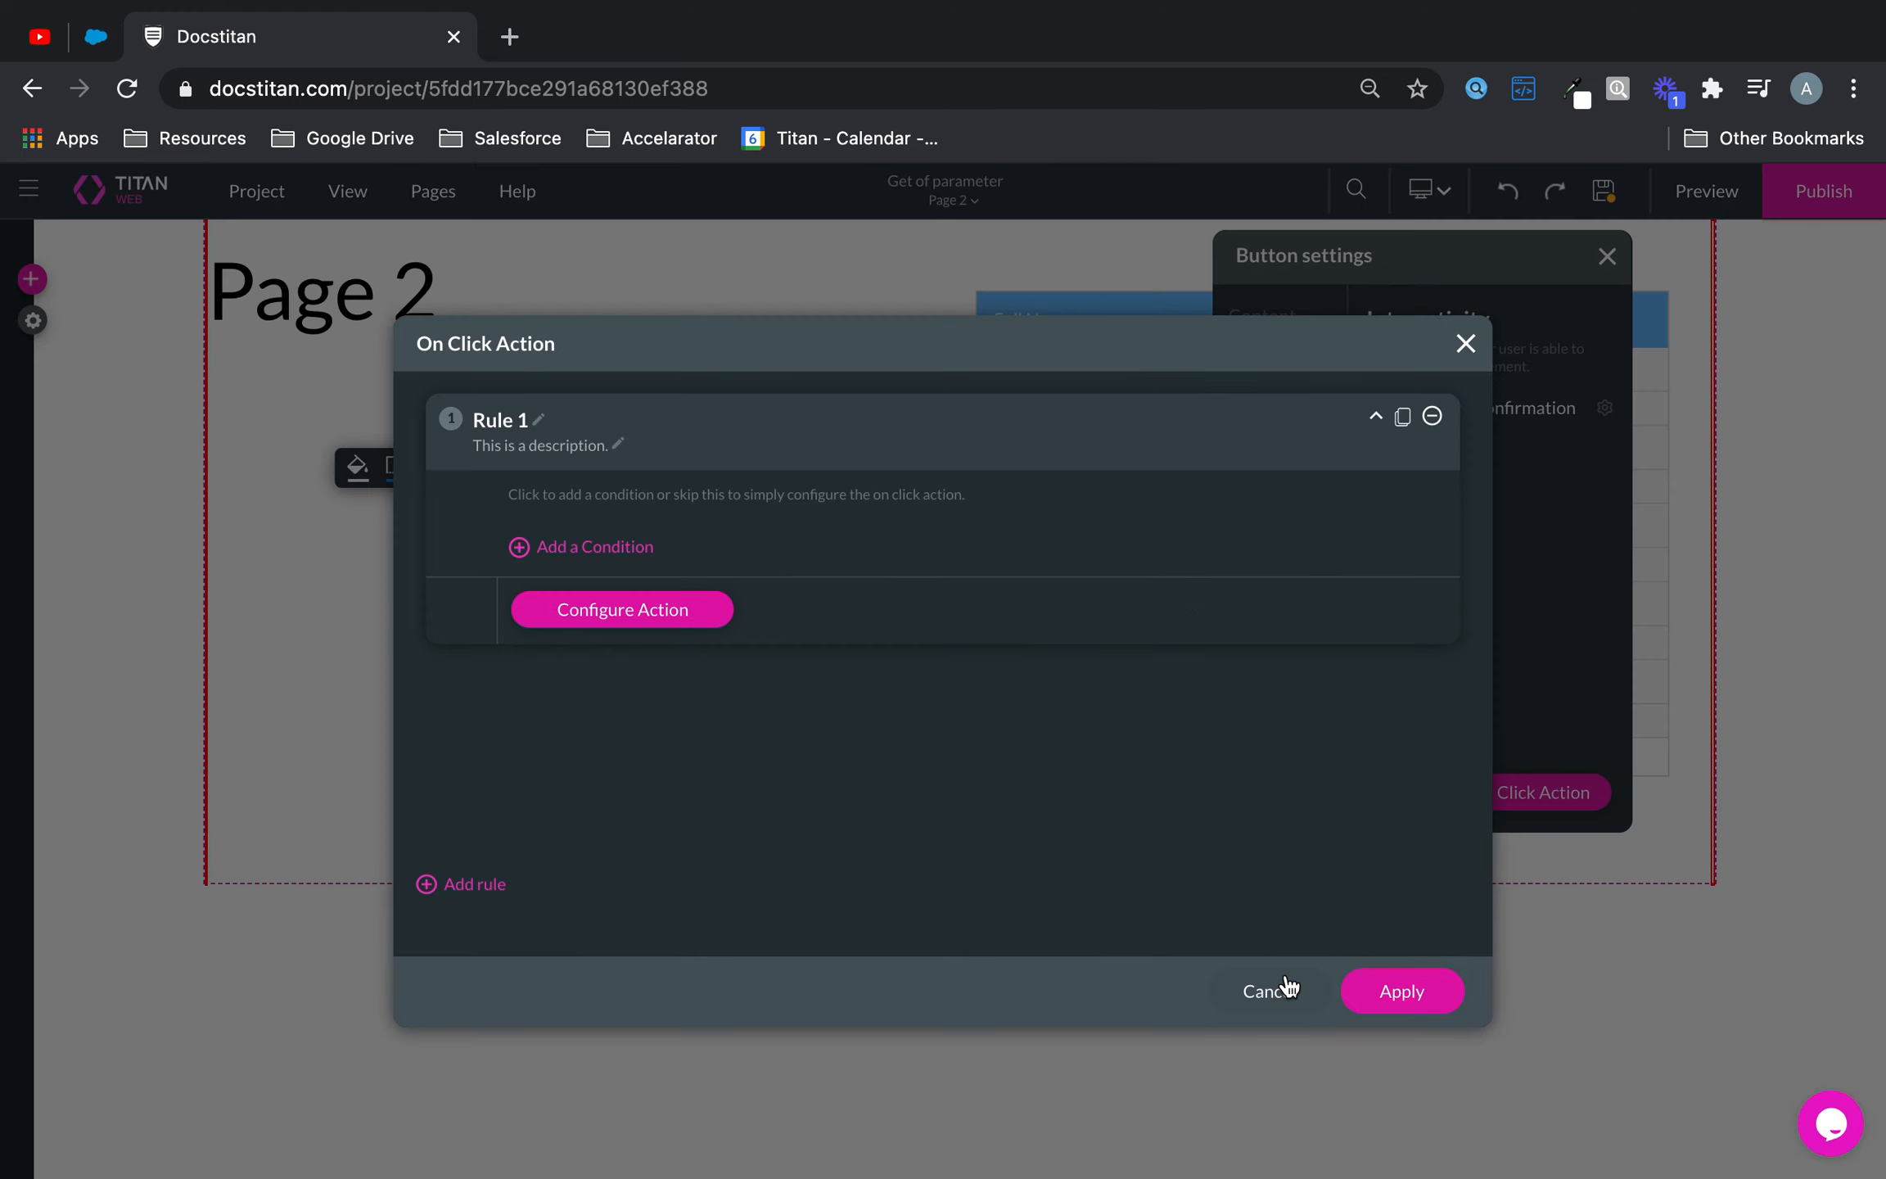
{"action": "left_click", "coordinate": [1402, 993]}
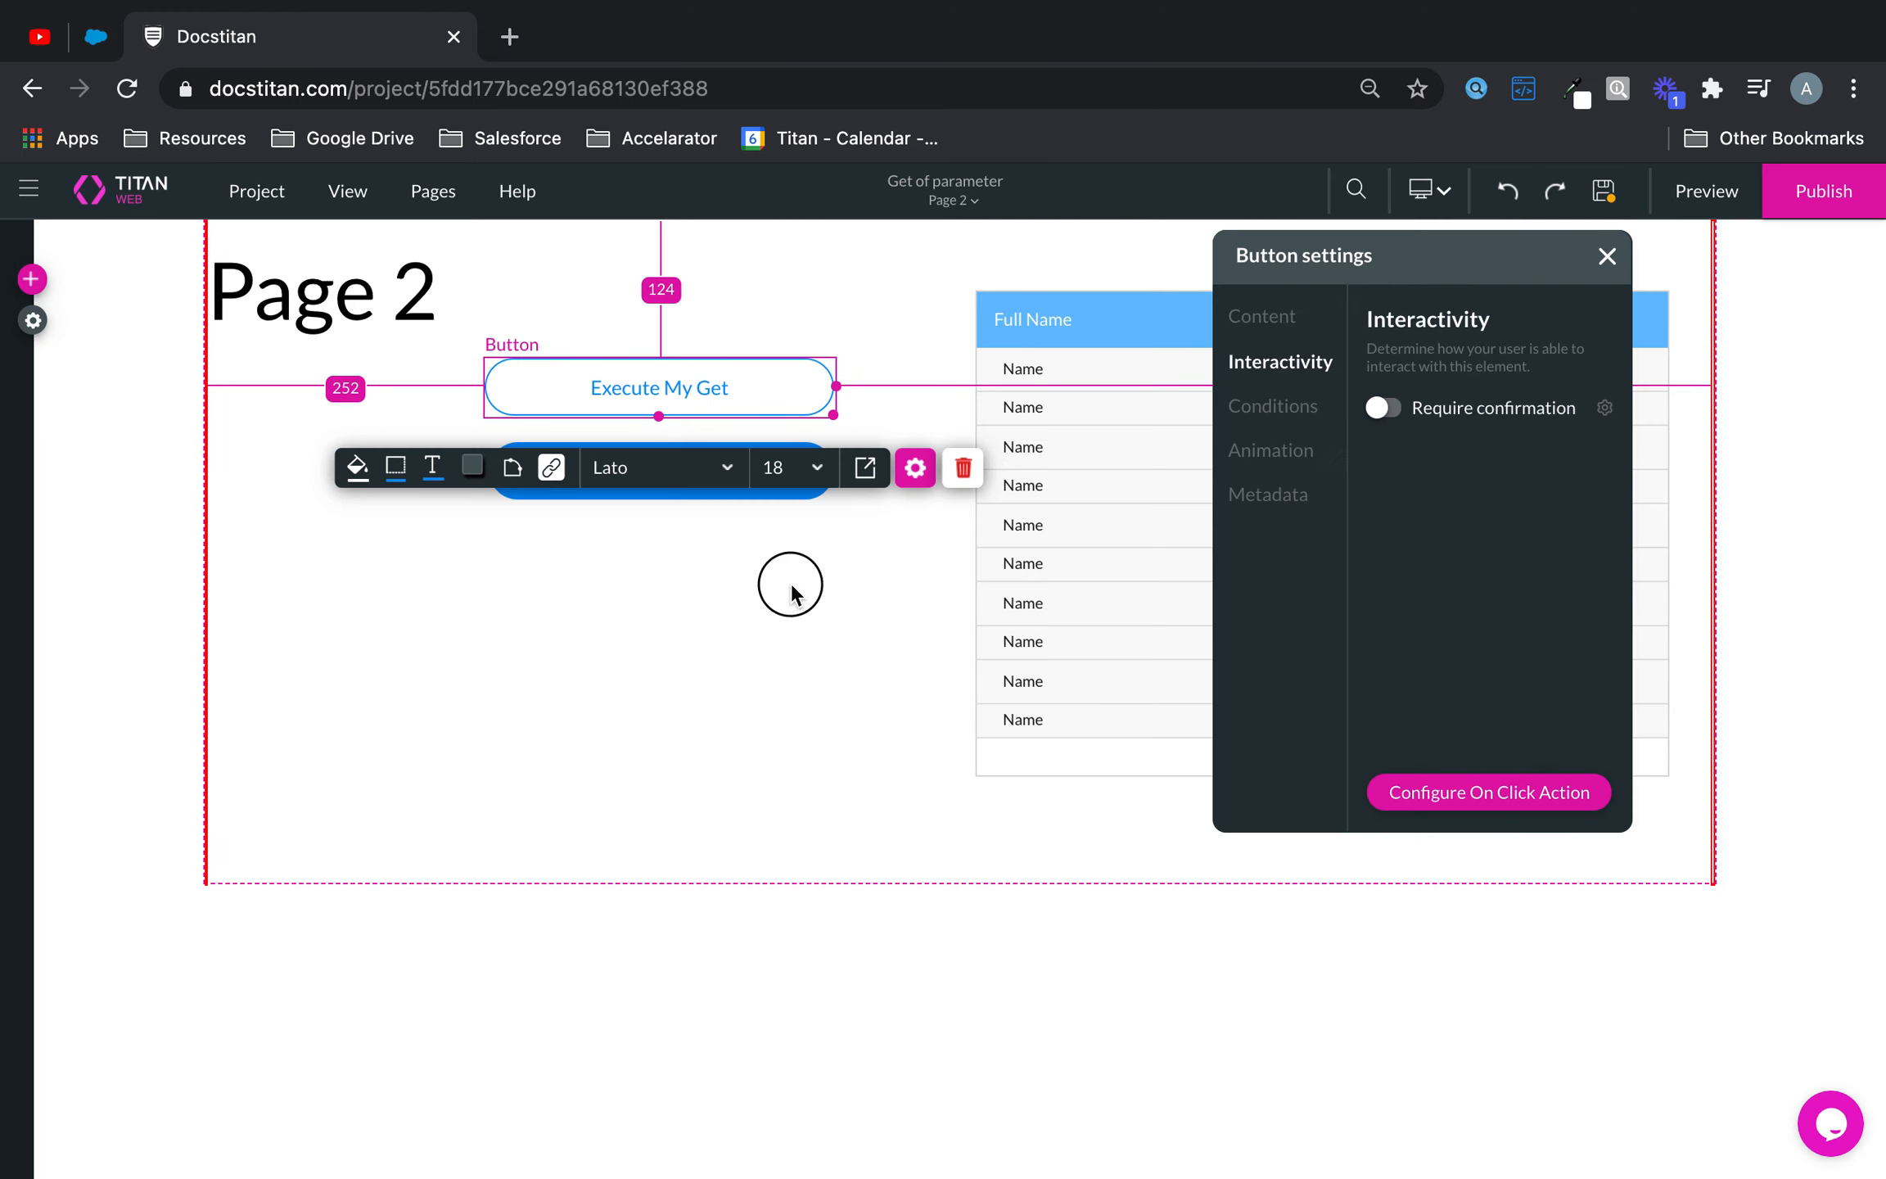
- Configure the Home button's on-click action as Go to Page with Page 2, save the project and close the button settings
{"action": "left_click", "coordinate": [784, 439]}
{"action": "left_click", "coordinate": [782, 471]}
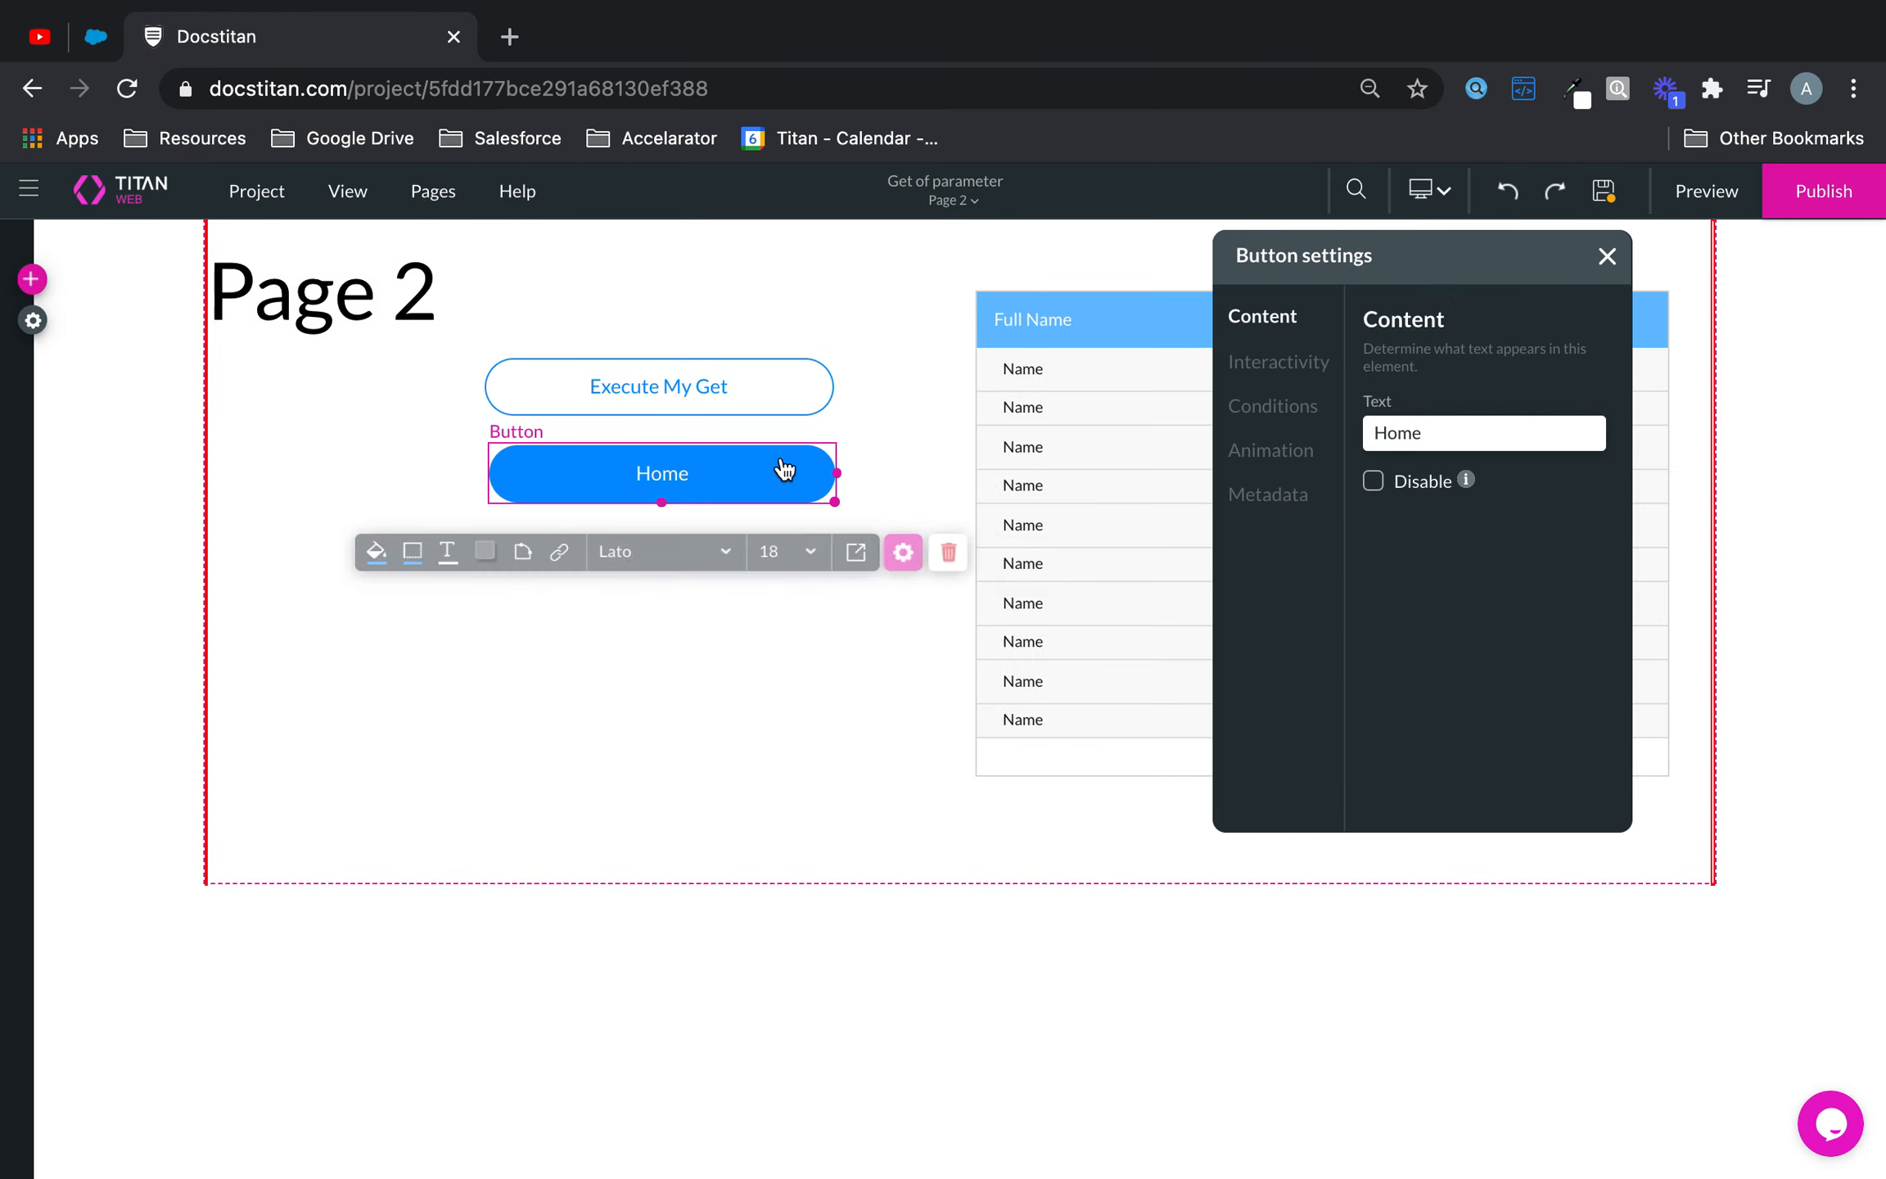
{"action": "left_click", "coordinate": [1303, 377]}
{"action": "left_click", "coordinate": [1475, 794]}
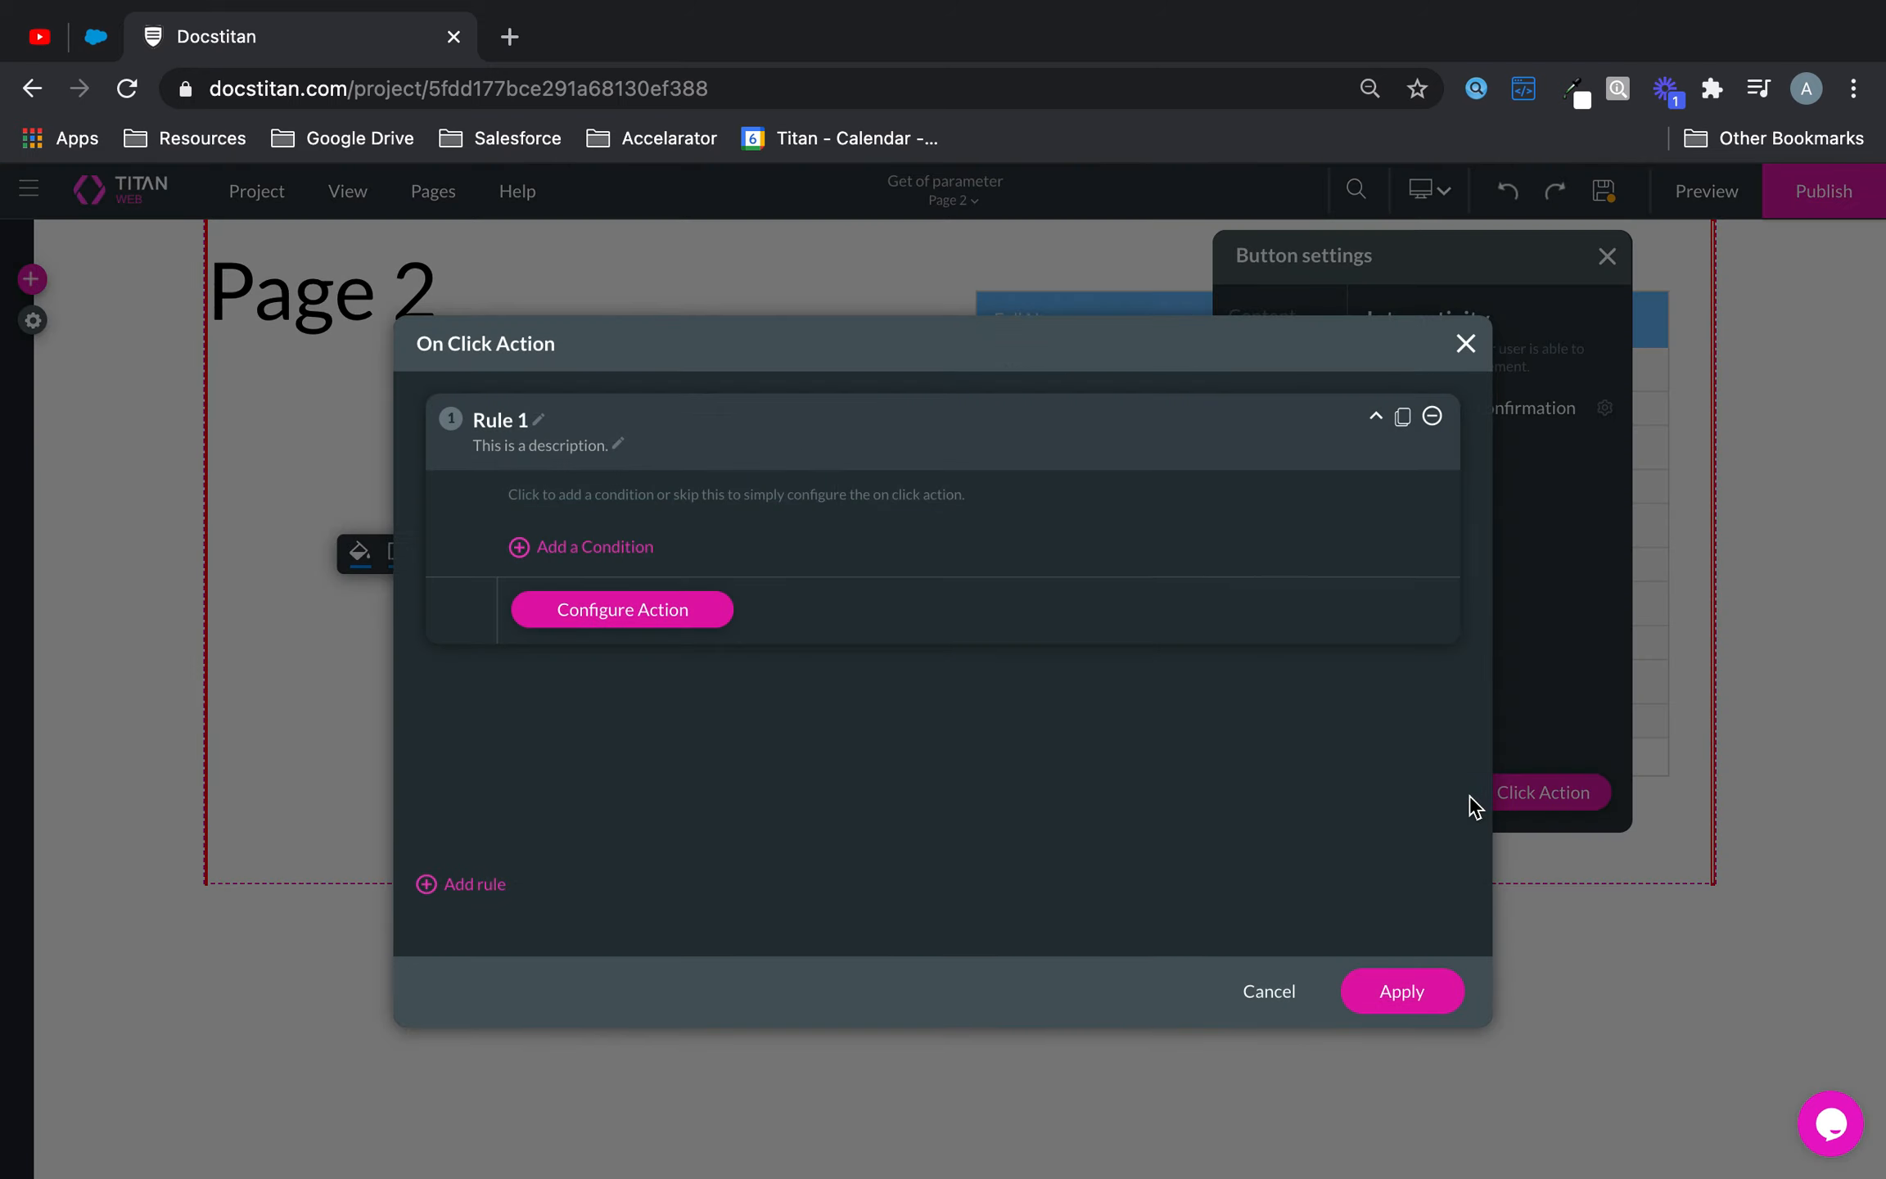
{"action": "left_click", "coordinate": [678, 612]}
{"action": "left_click", "coordinate": [782, 529]}
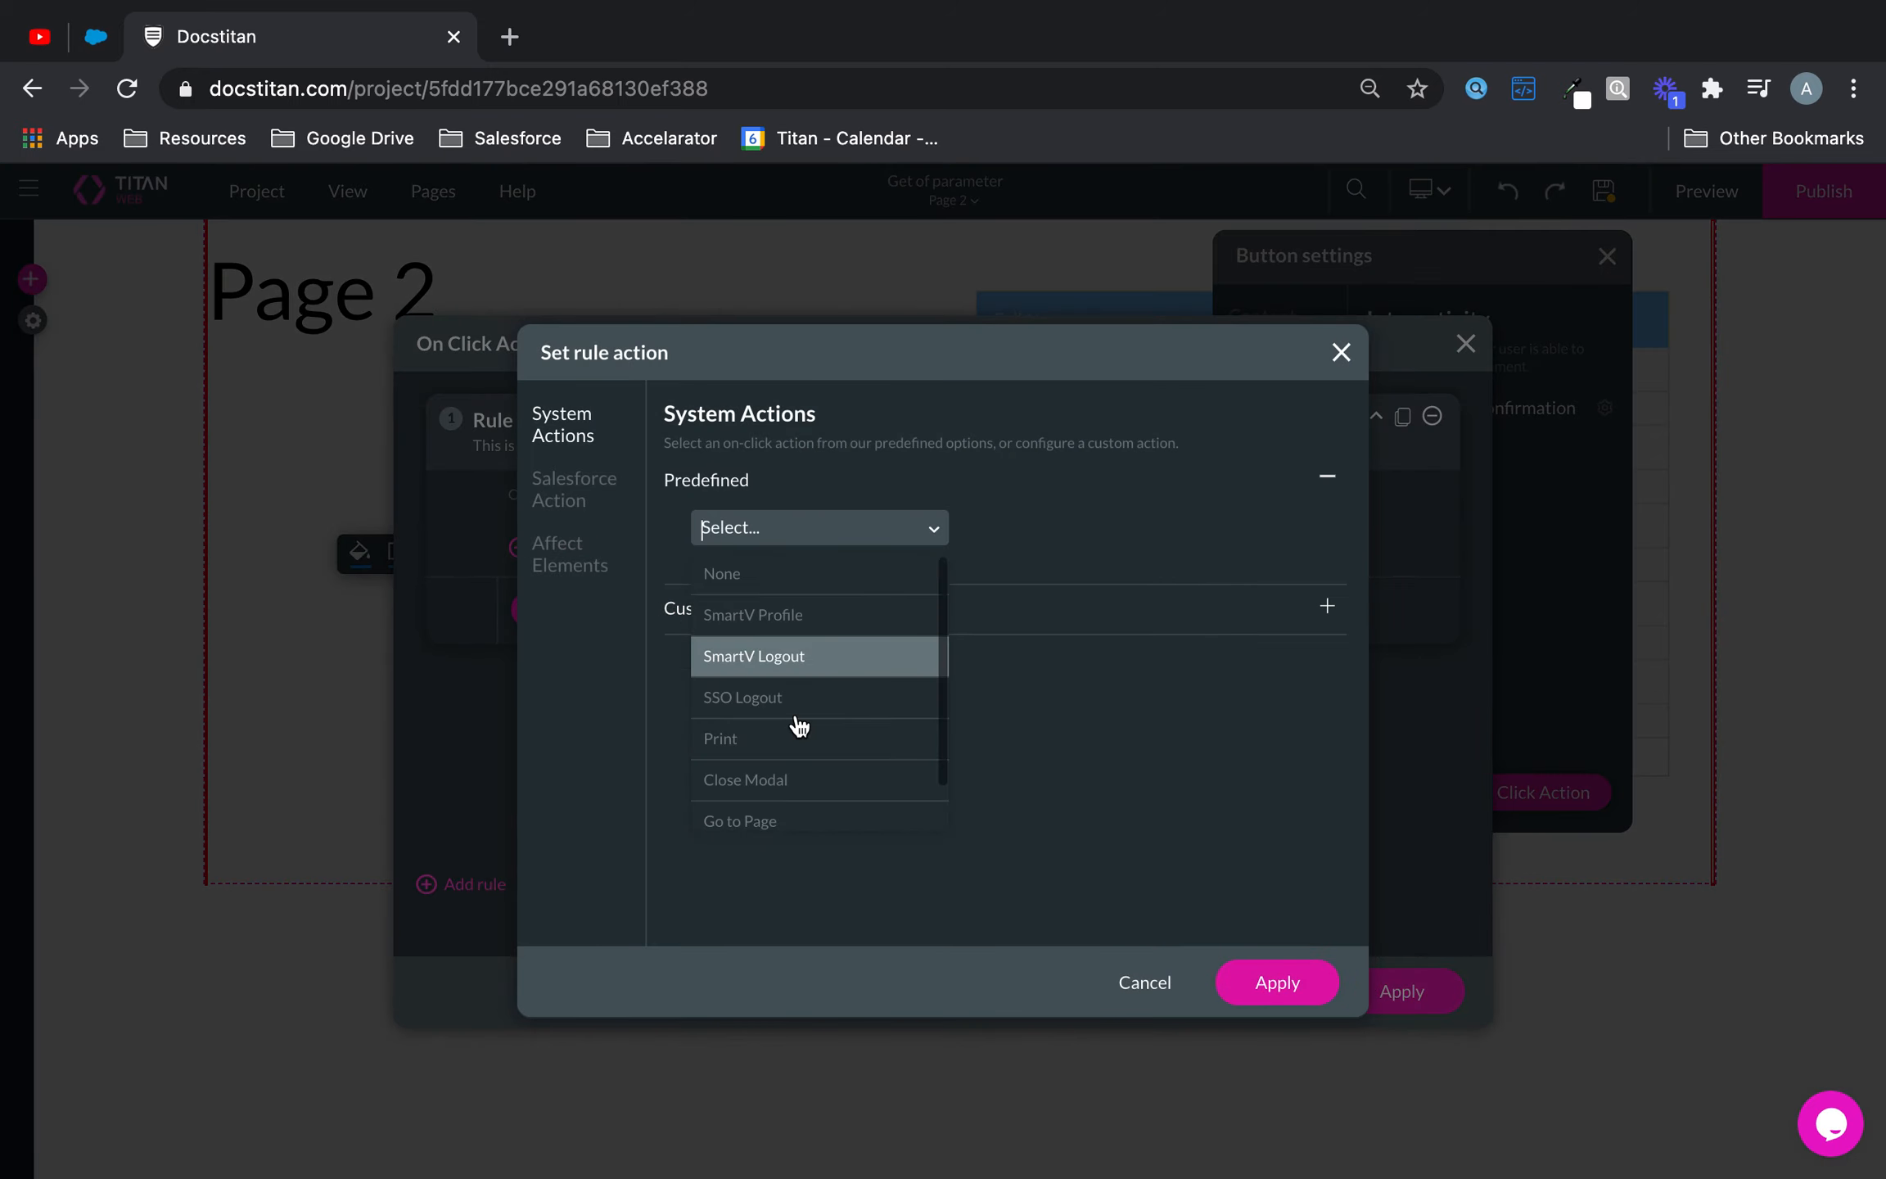
{"action": "left_click", "coordinate": [790, 819]}
{"action": "left_click", "coordinate": [824, 581]}
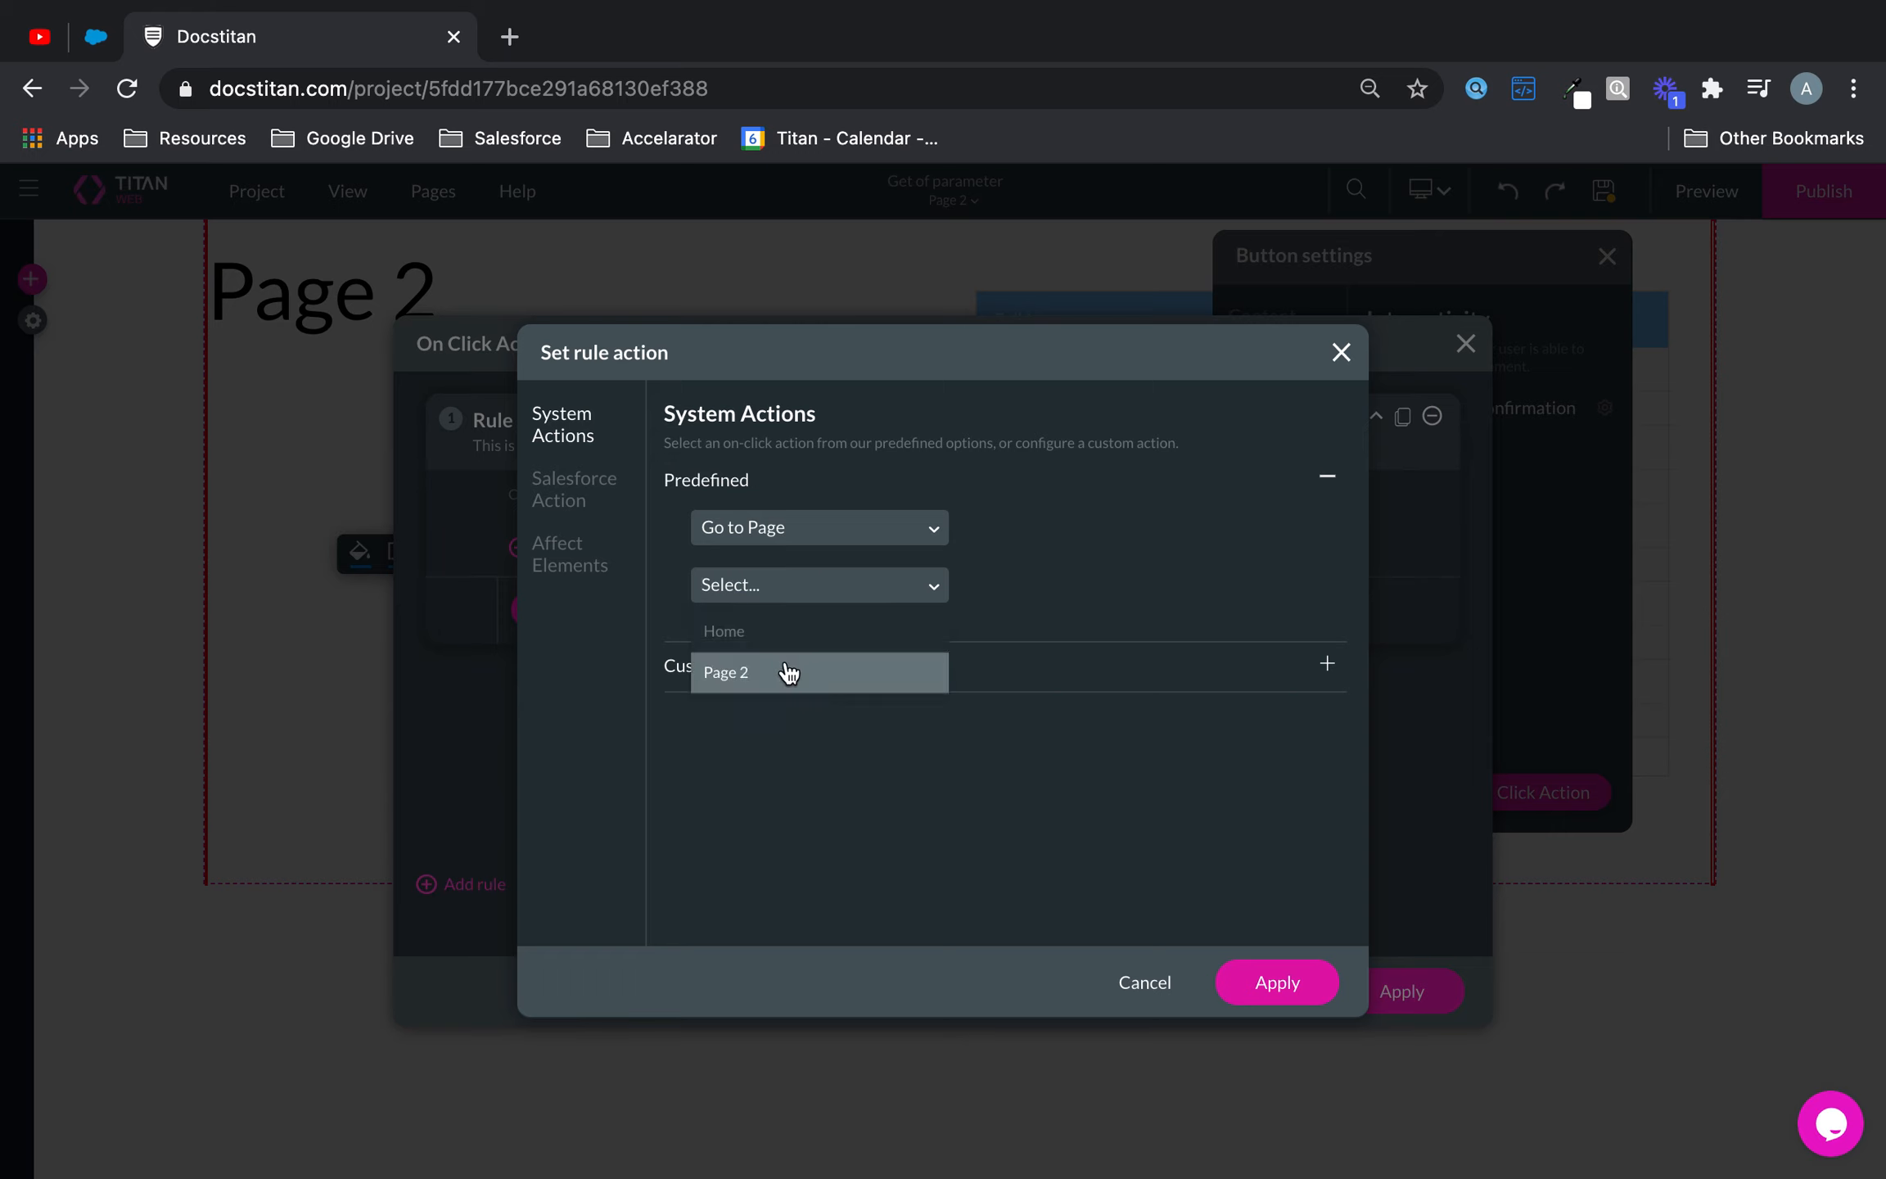
{"action": "left_click", "coordinate": [787, 670]}
{"action": "left_click", "coordinate": [1274, 982]}
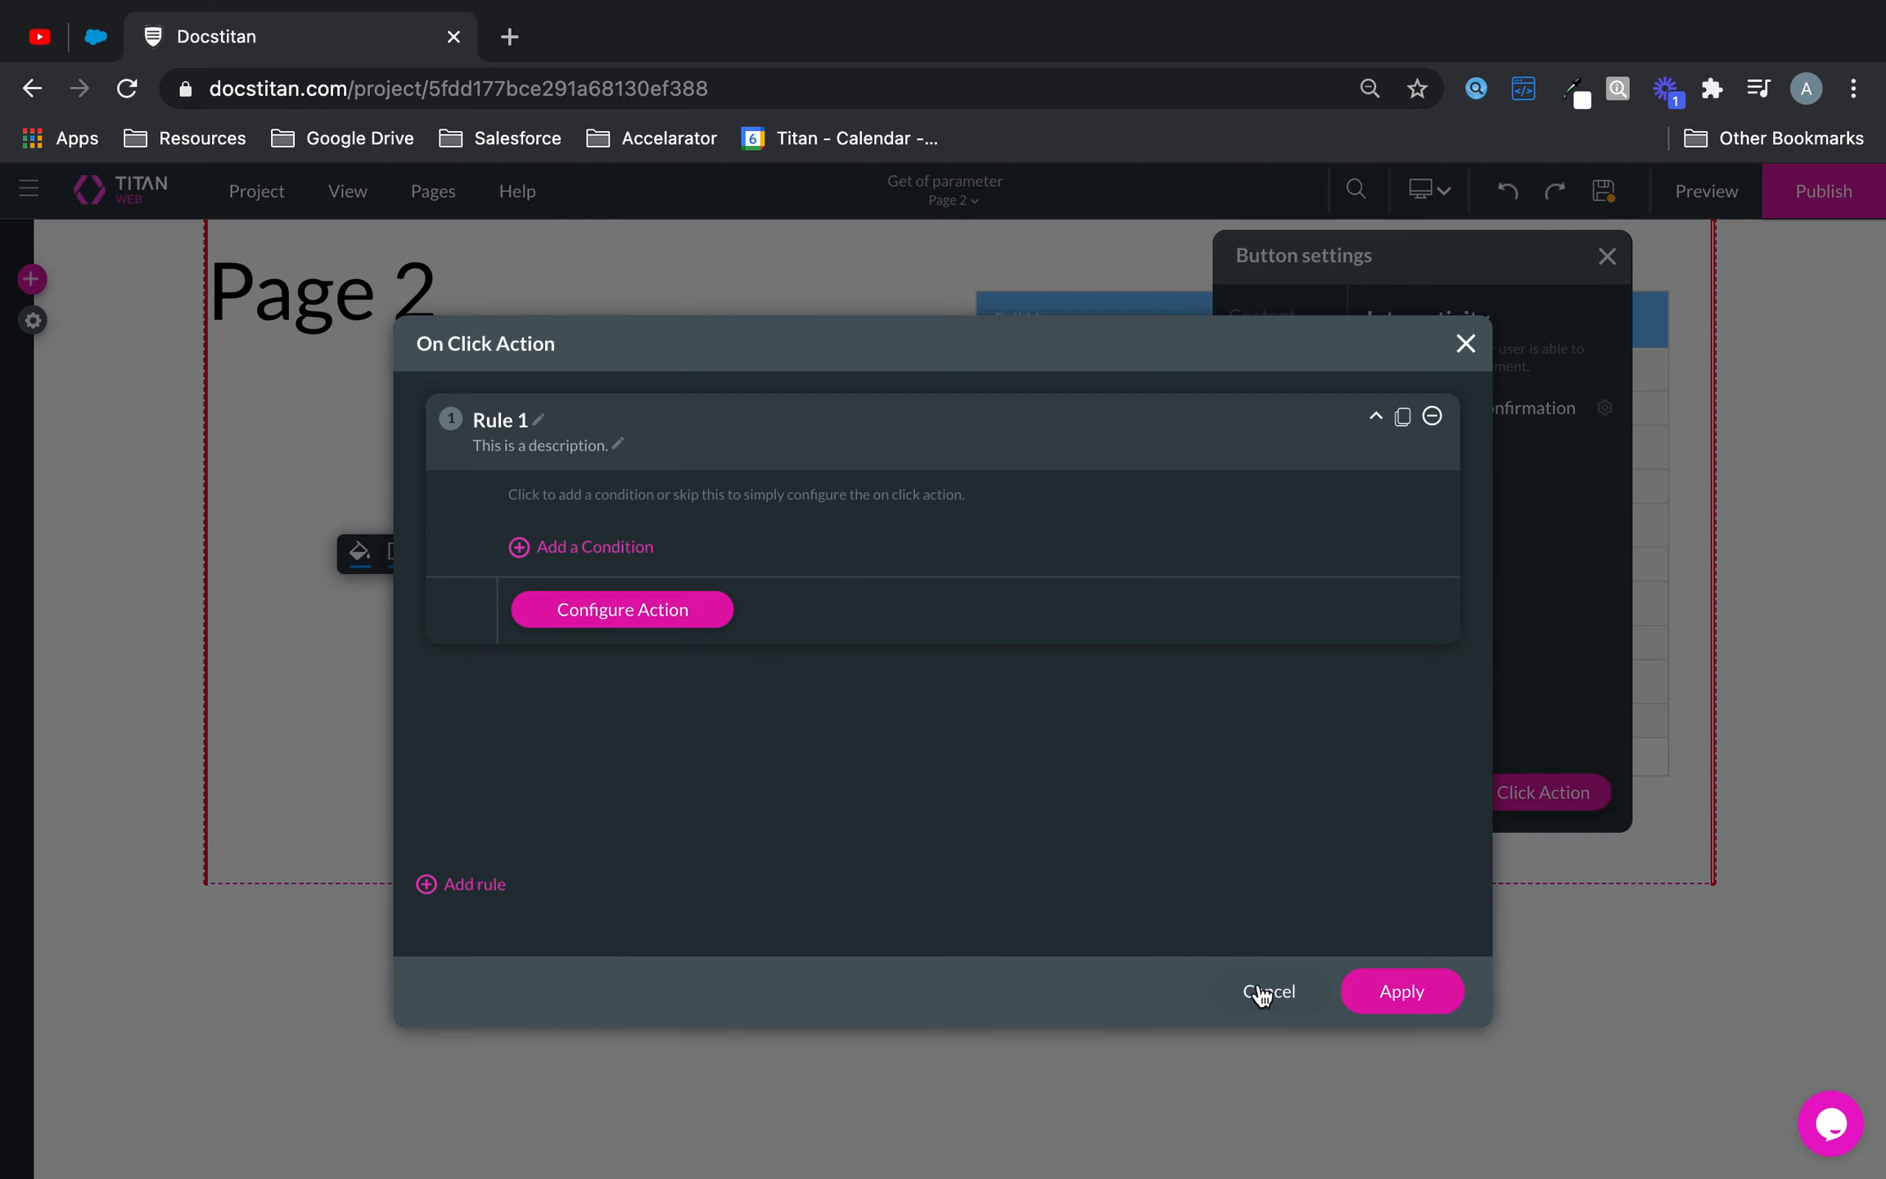
{"action": "left_click", "coordinate": [1399, 990]}
{"action": "left_click", "coordinate": [1601, 192]}
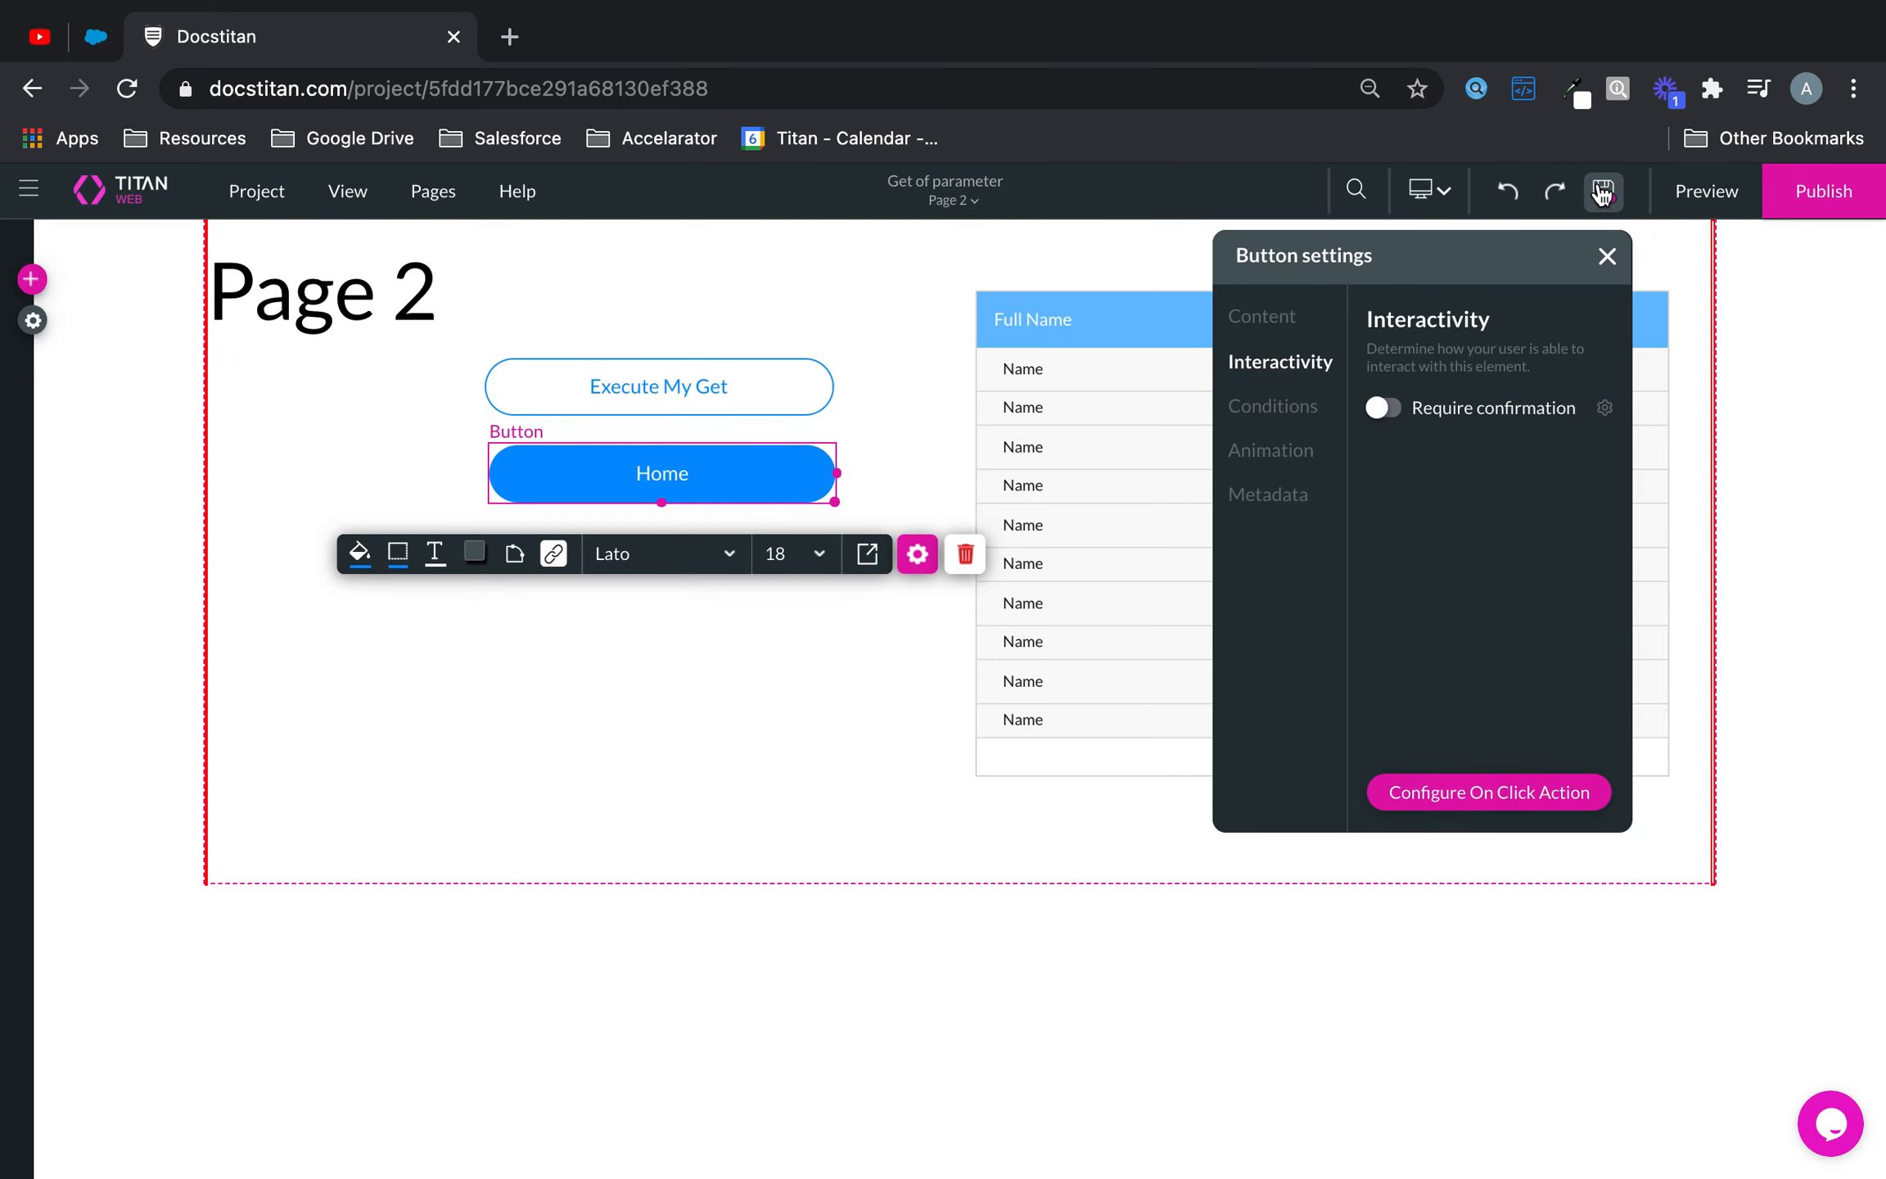
{"action": "left_click", "coordinate": [1608, 257]}
- Make the Execute My Get button's on-click rule set Page 2's localaccountid parameter from the globalaccountid project parameter, and save the project
{"action": "left_click", "coordinate": [802, 391]}
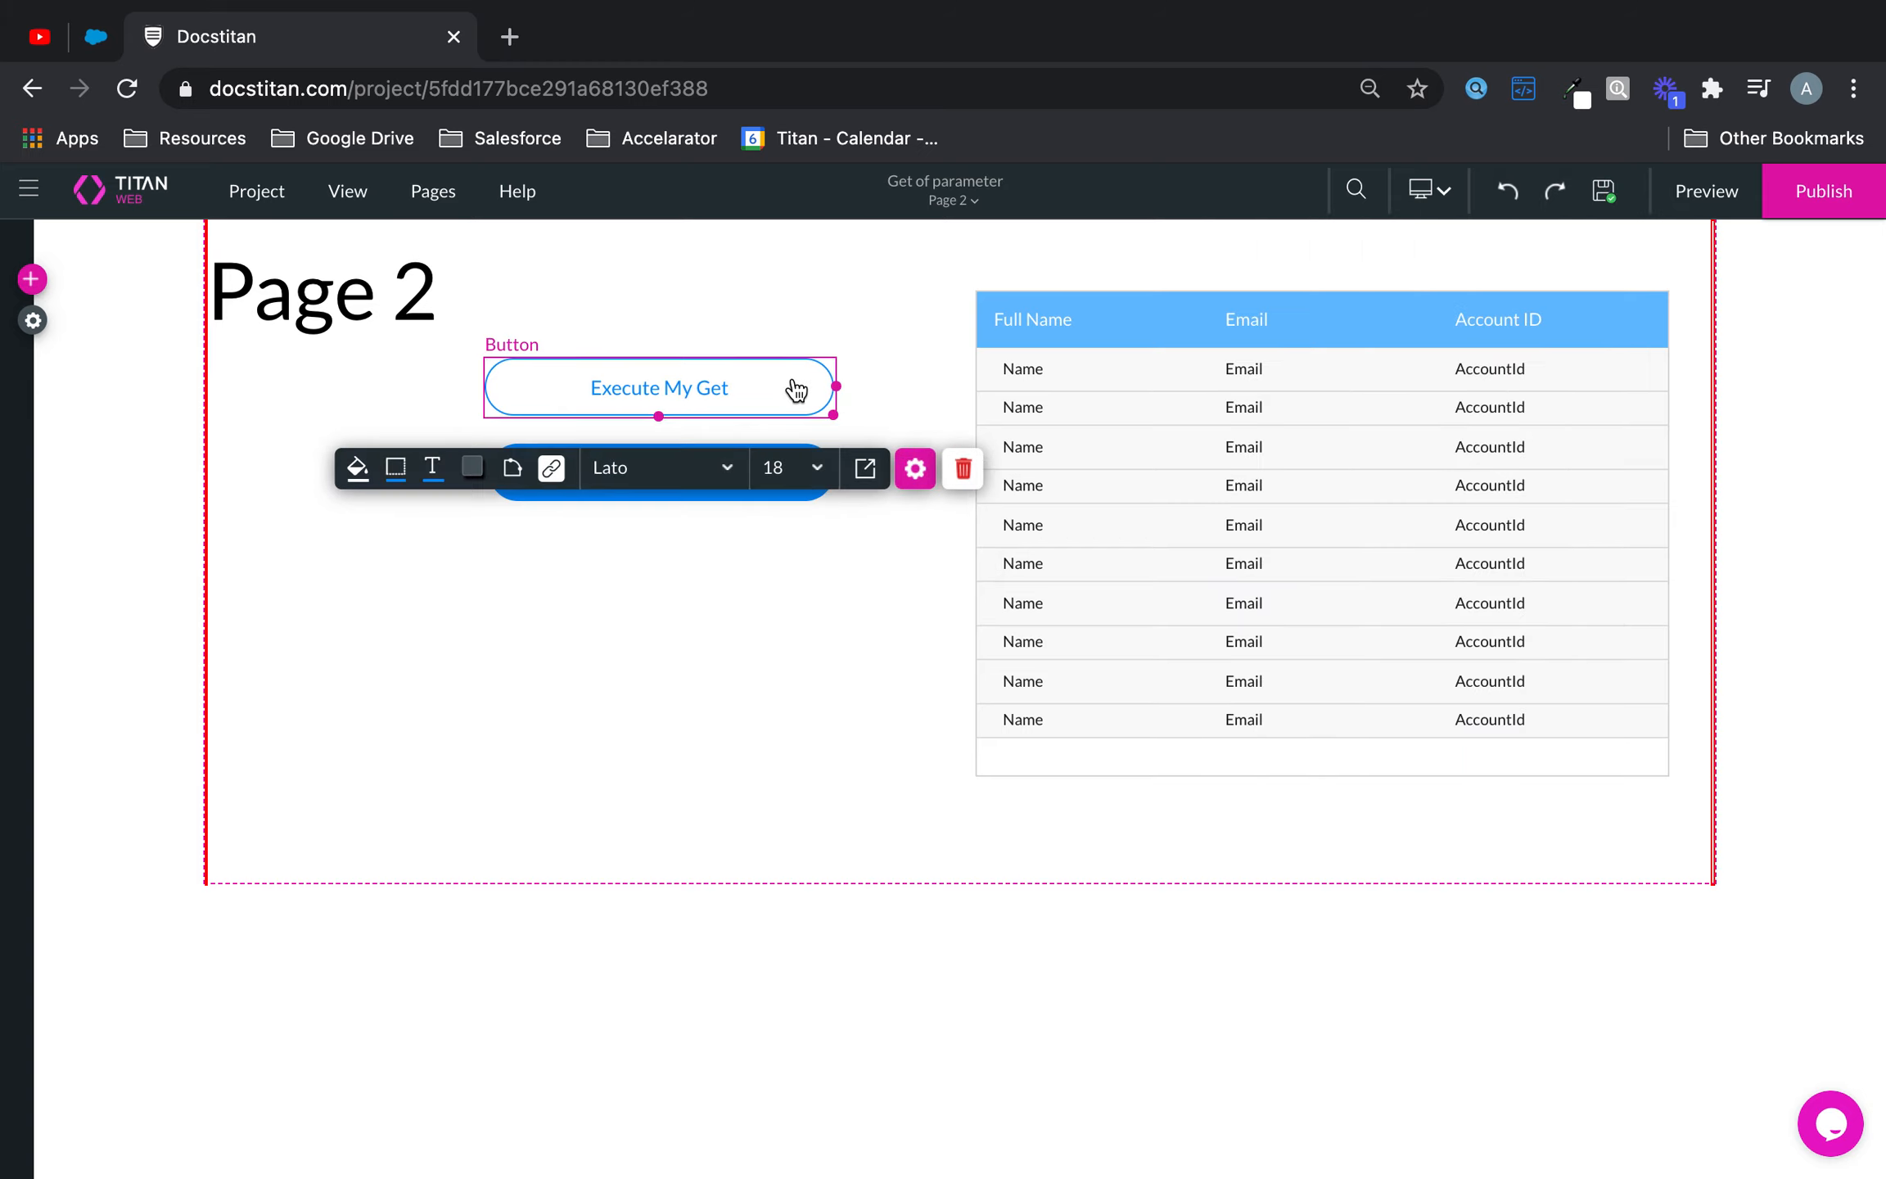
{"action": "left_click", "coordinate": [915, 472]}
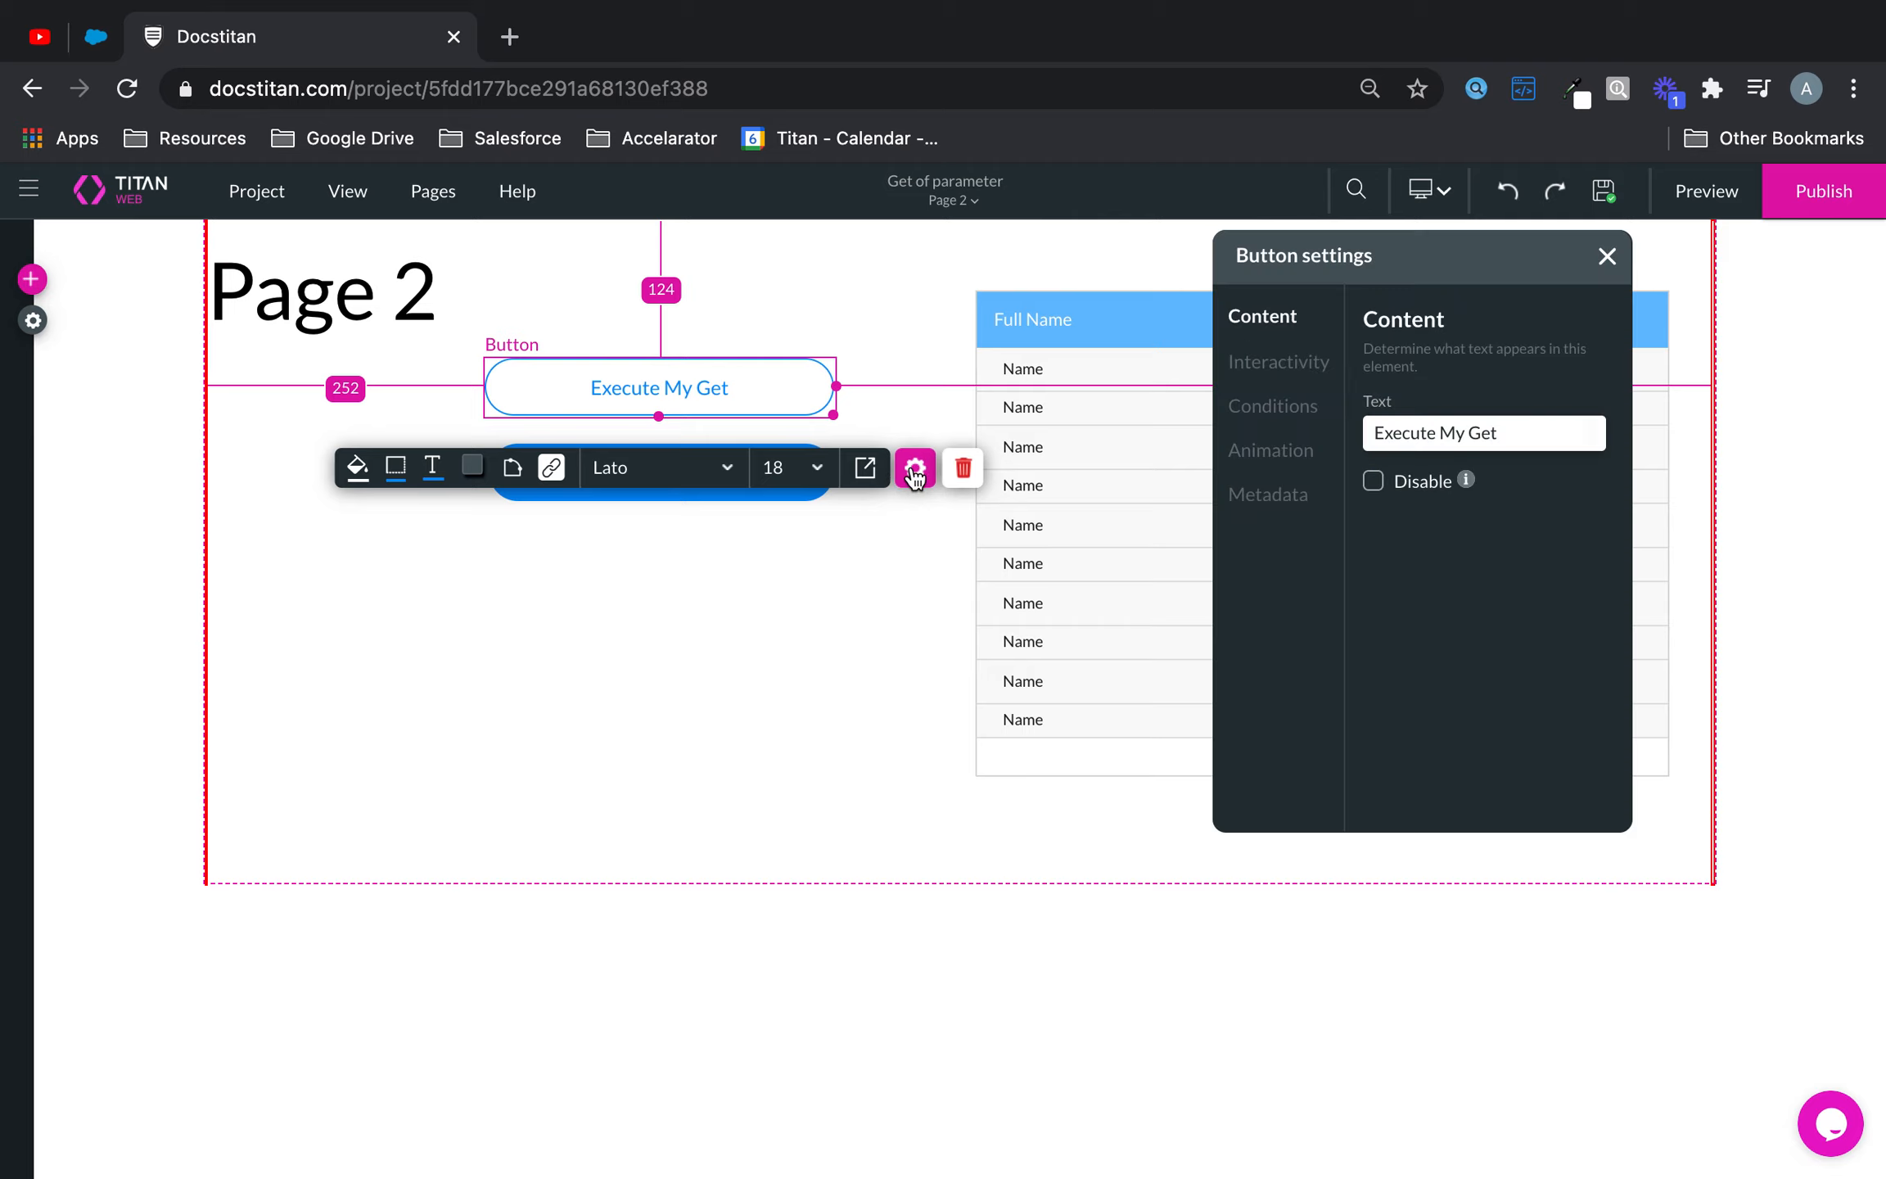
{"action": "left_click", "coordinate": [1303, 377]}
{"action": "left_click", "coordinate": [1517, 802]}
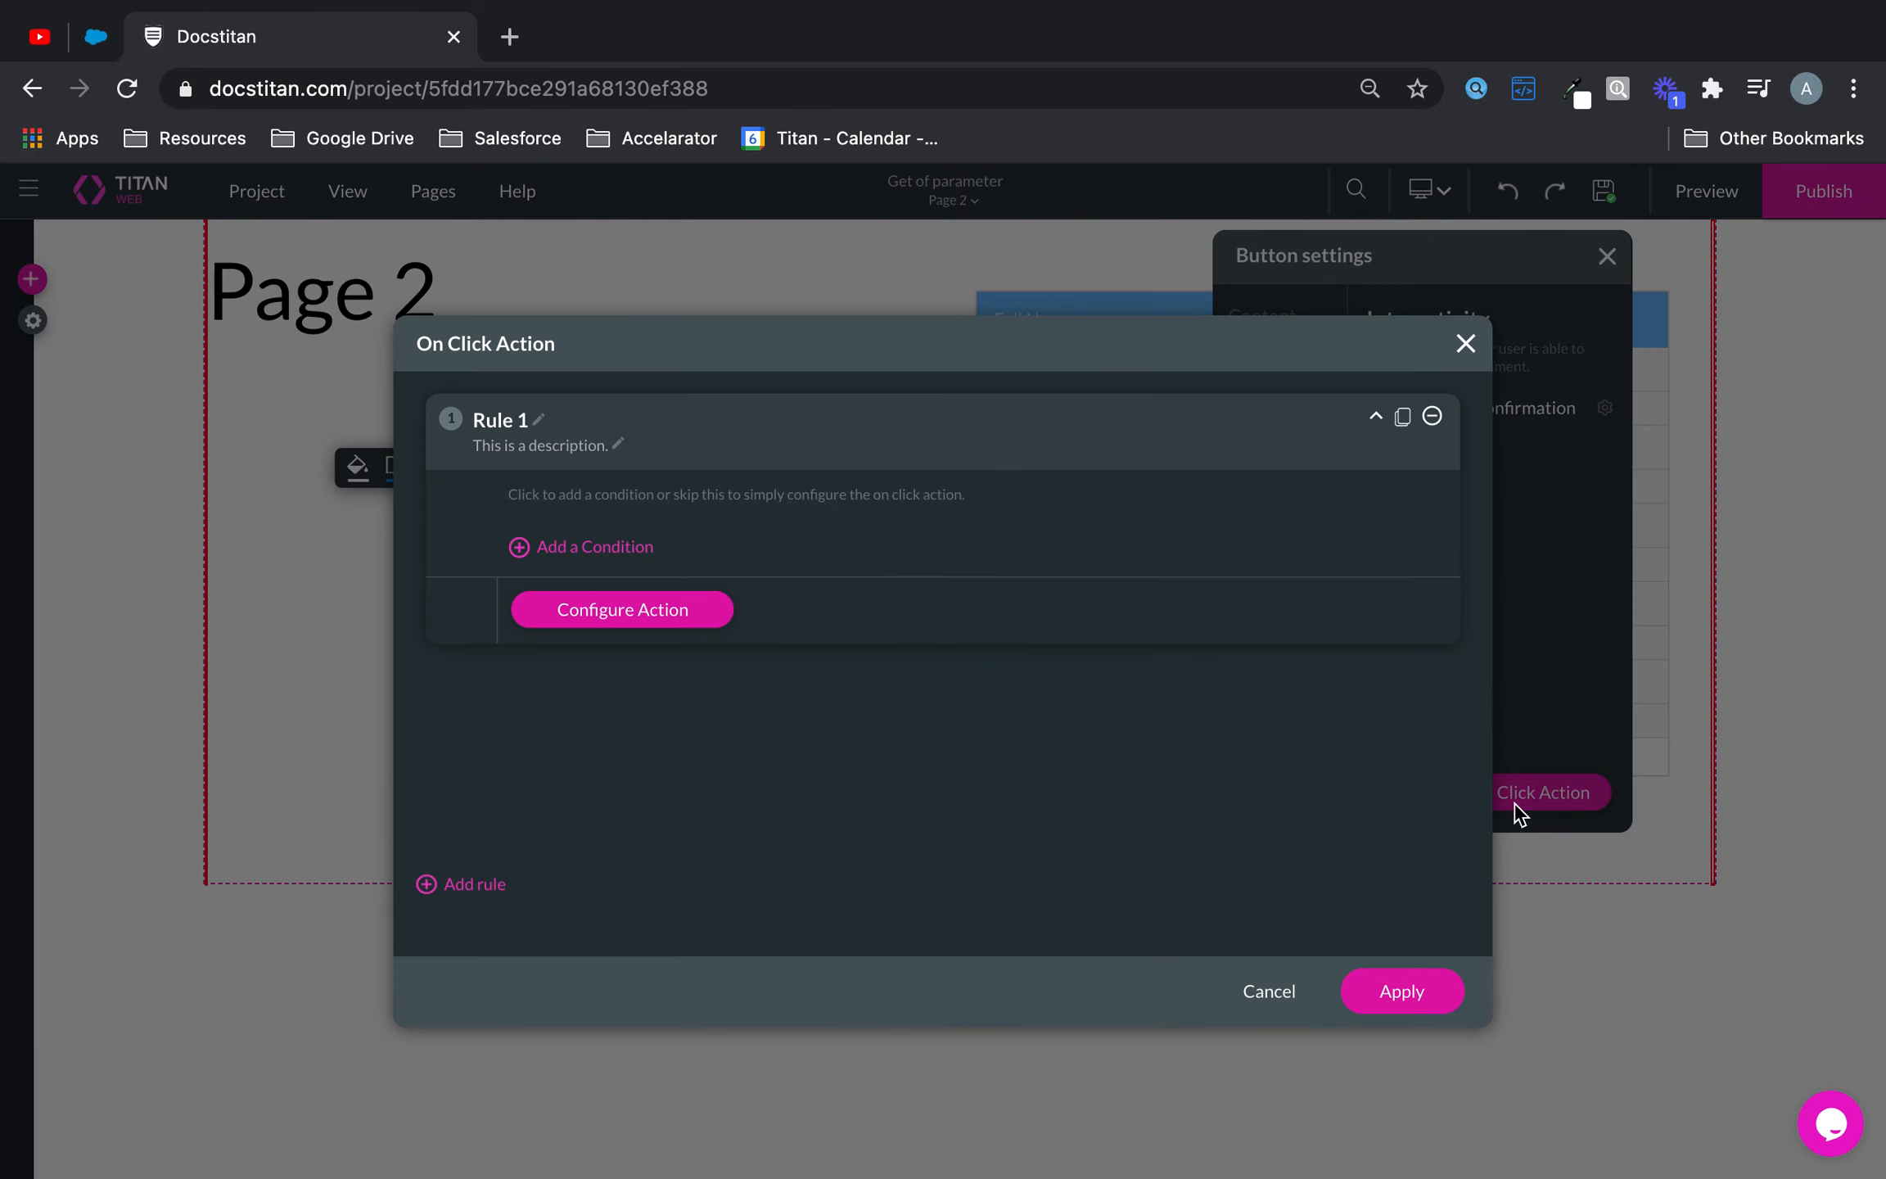
{"action": "left_click", "coordinate": [680, 610]}
{"action": "left_click", "coordinate": [568, 556]}
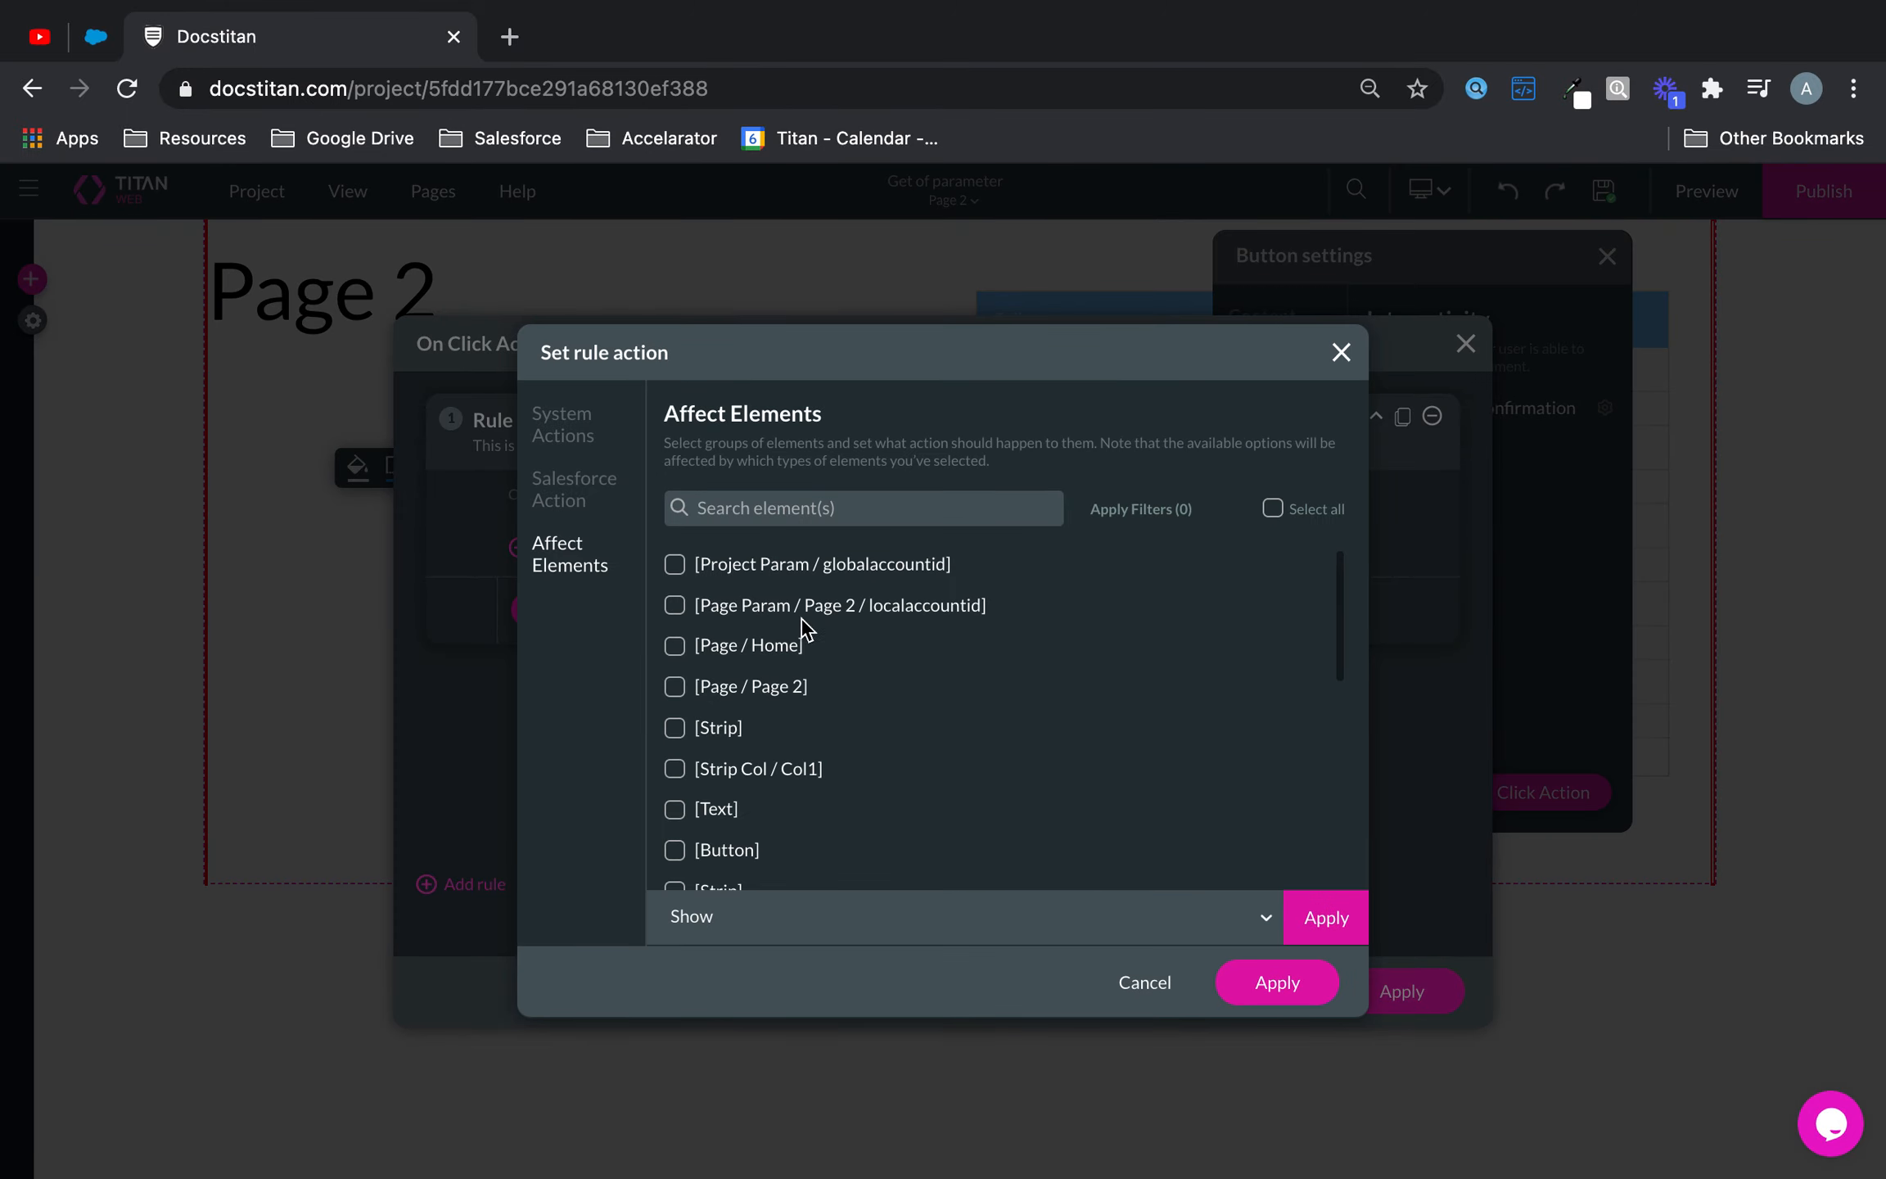
{"action": "left_click", "coordinate": [676, 607]}
{"action": "left_click", "coordinate": [949, 913]}
{"action": "scroll", "coordinate": [934, 835], "scroll_direction": "down", "scroll_amount": 3}
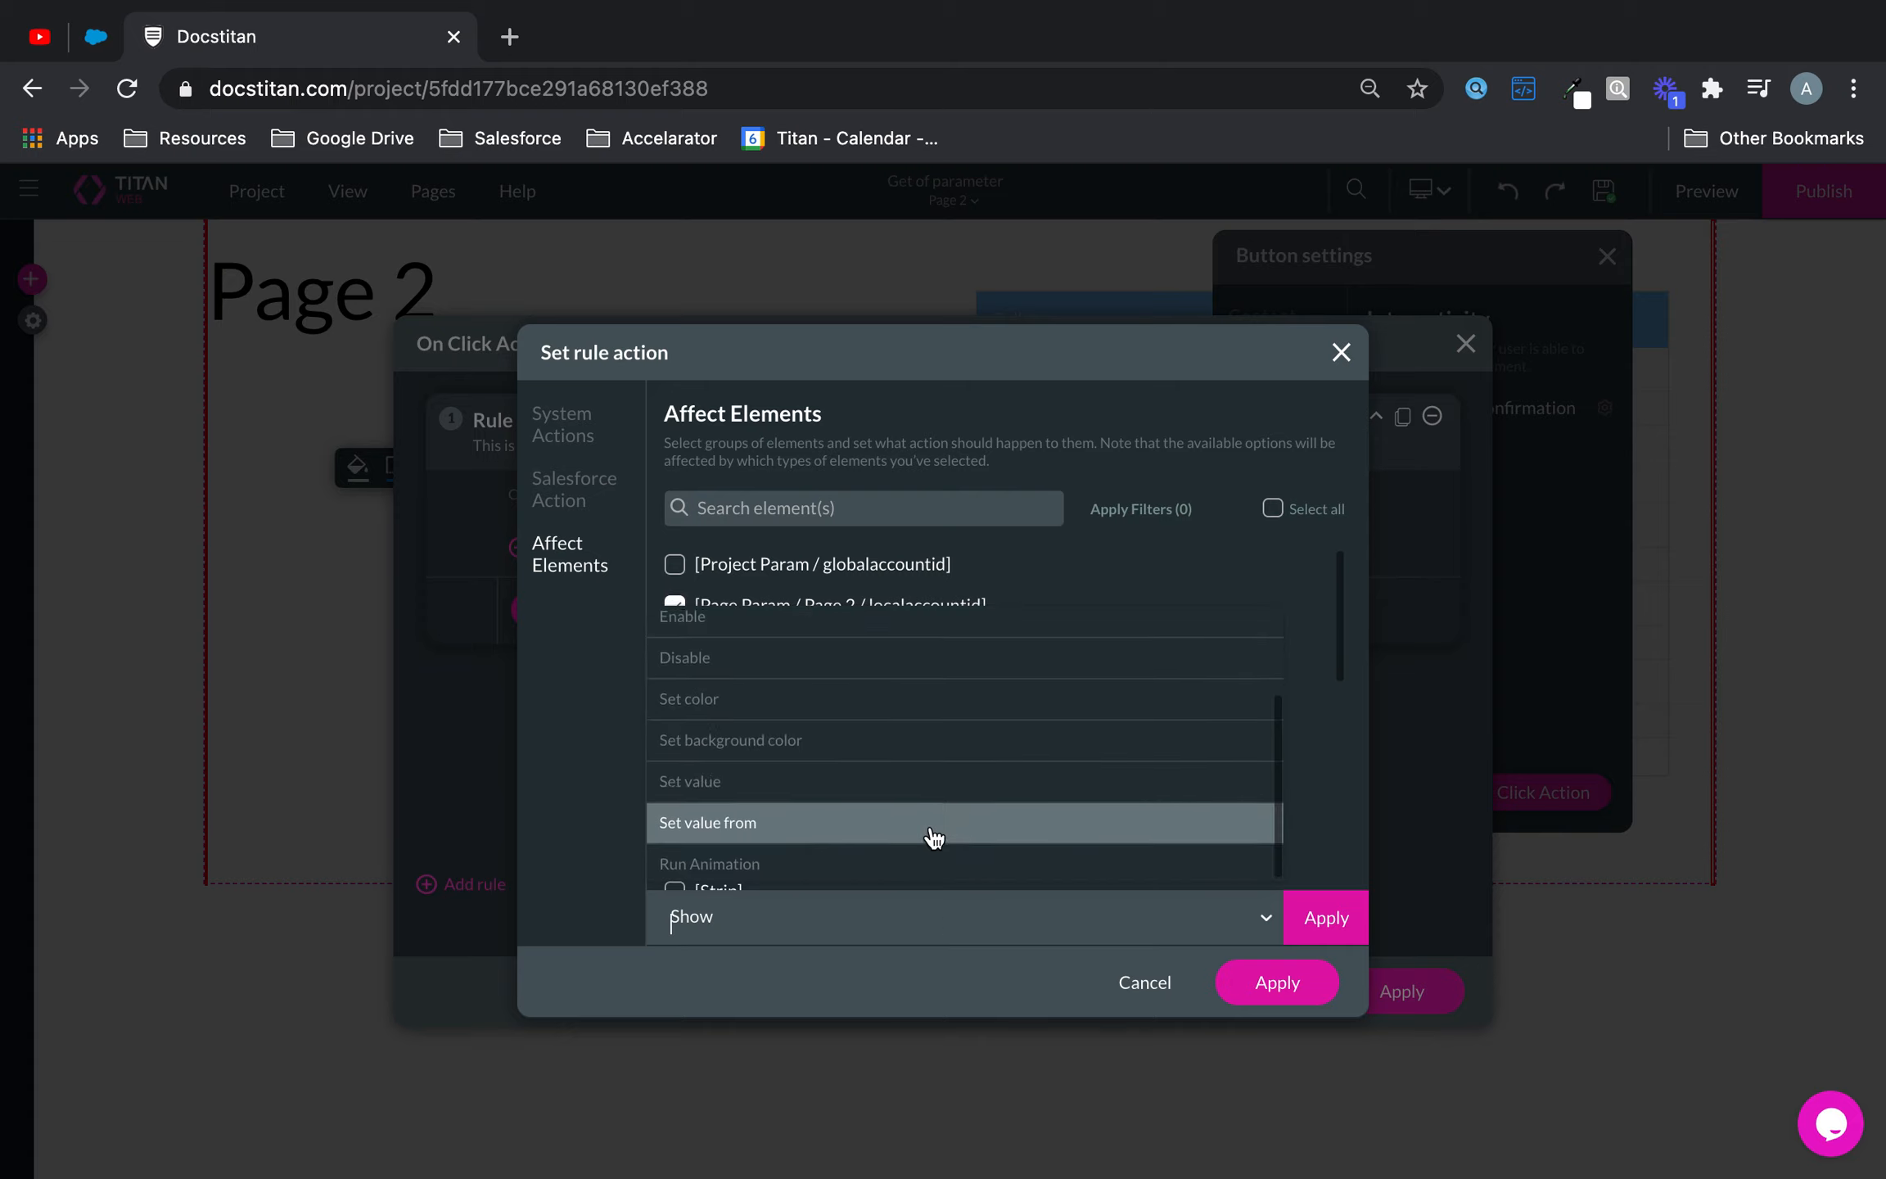
{"action": "left_click", "coordinate": [935, 825]}
{"action": "left_click", "coordinate": [1233, 918]}
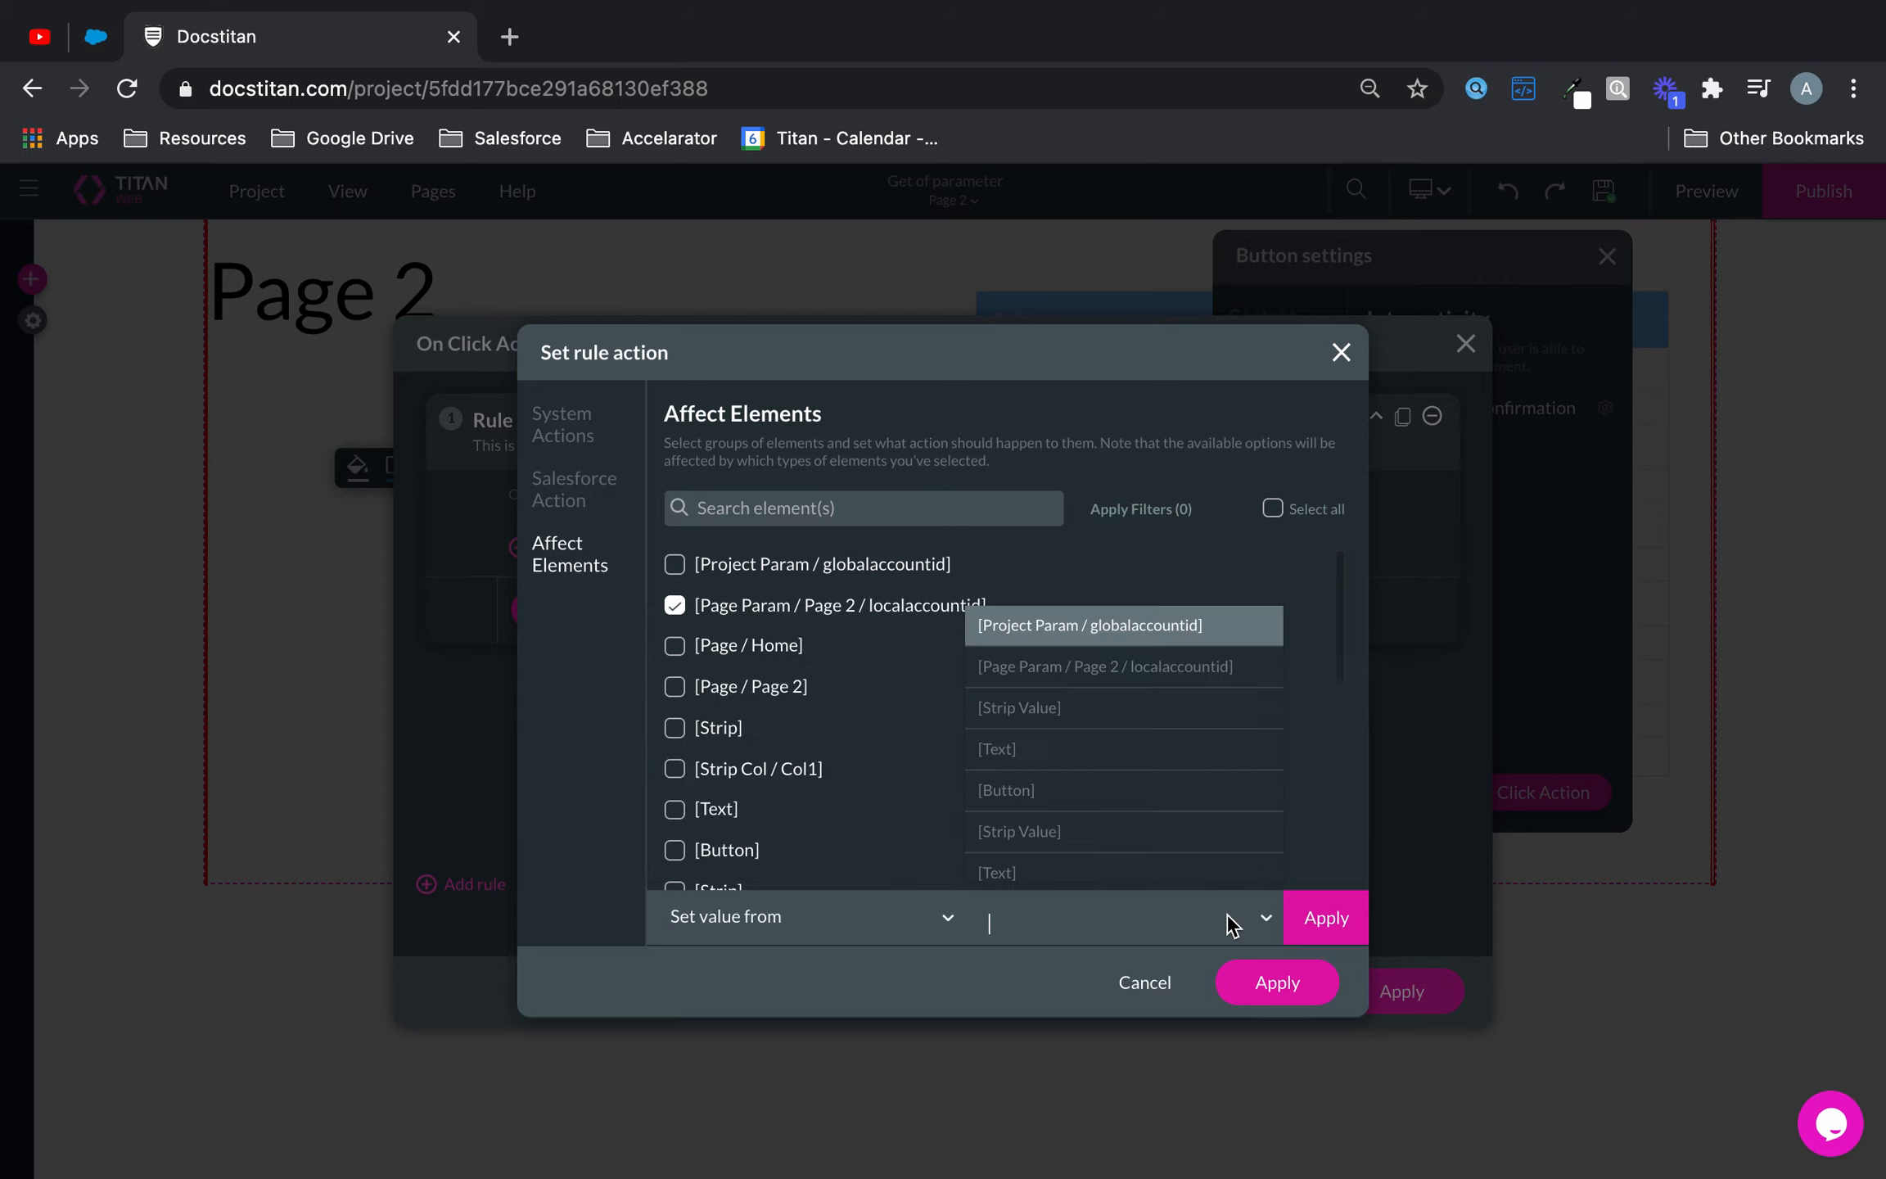
{"action": "left_click", "coordinate": [1197, 642]}
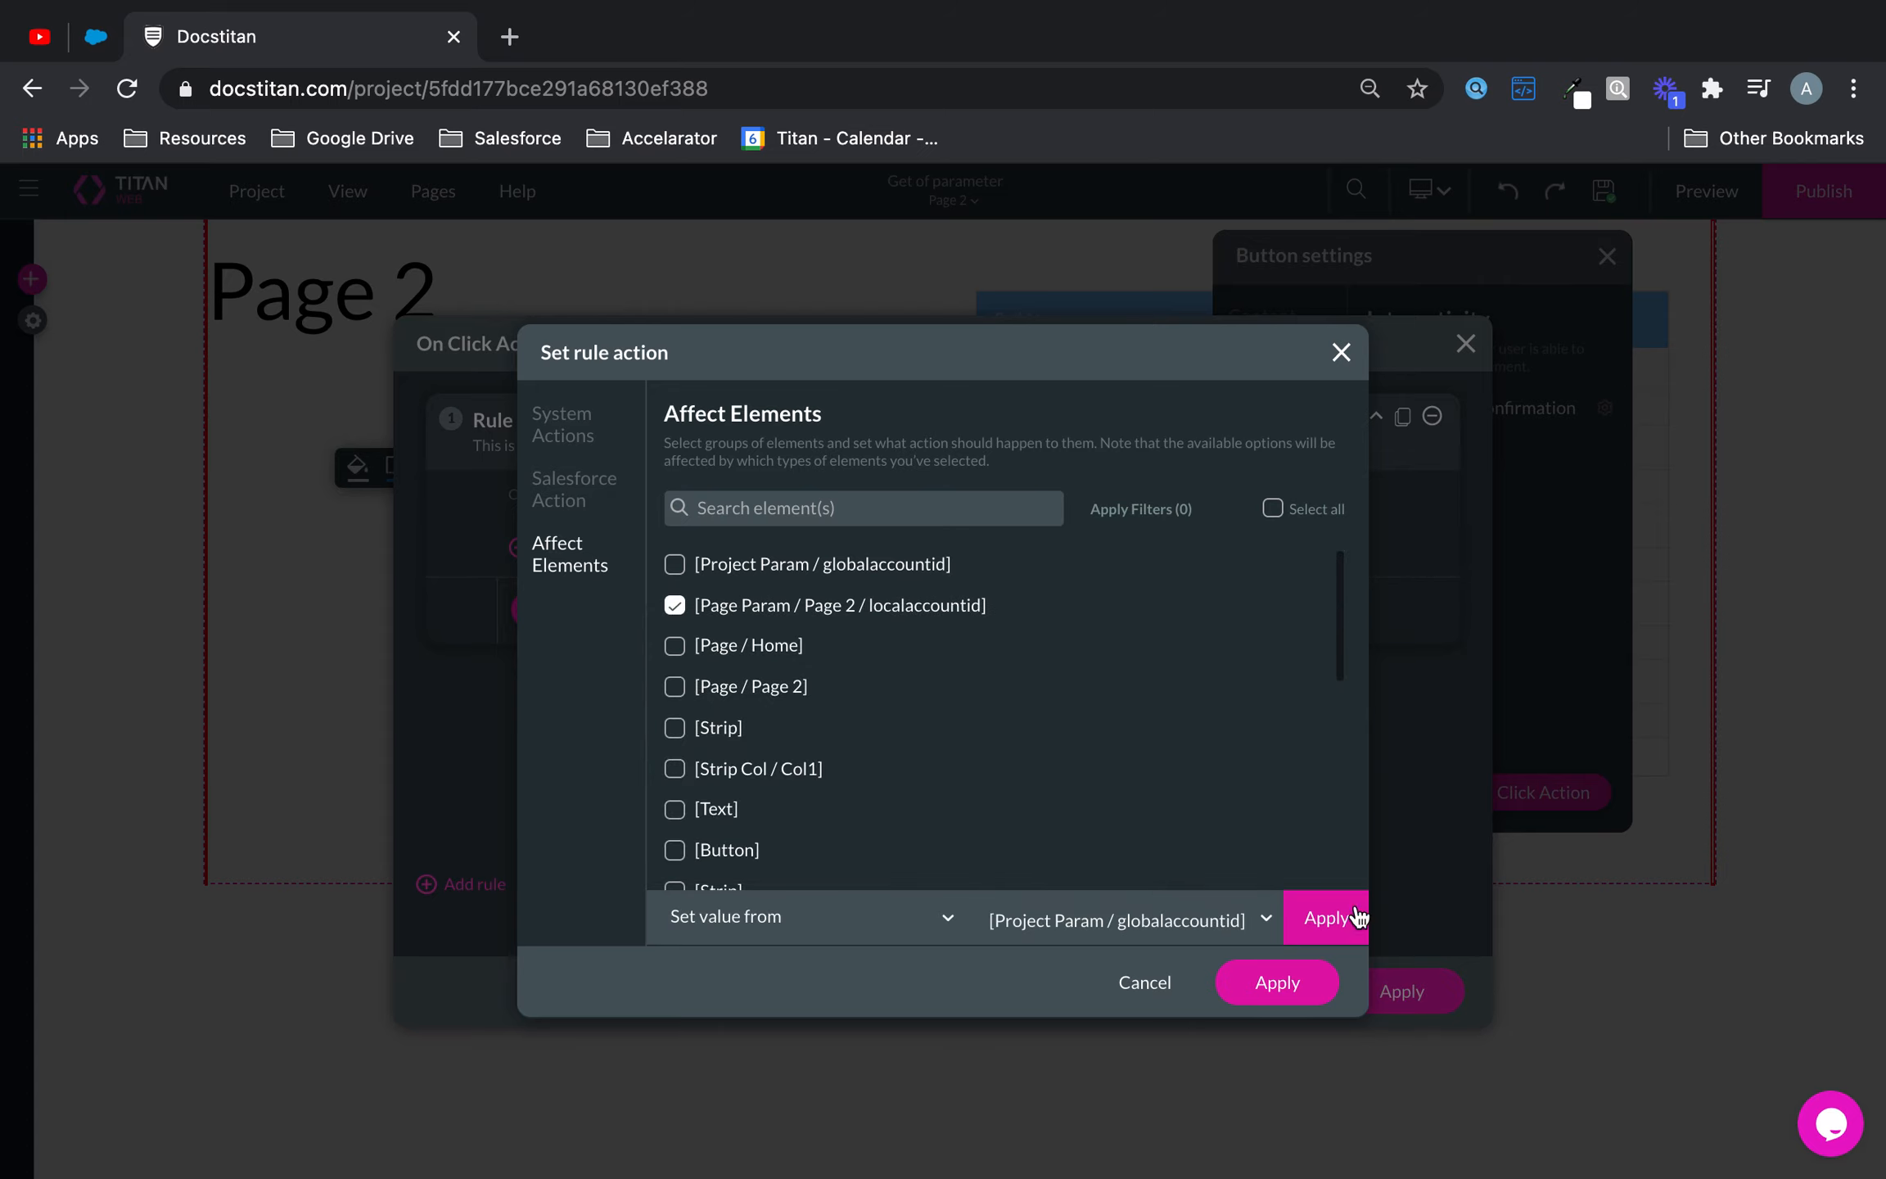
{"action": "left_click", "coordinate": [1330, 918]}
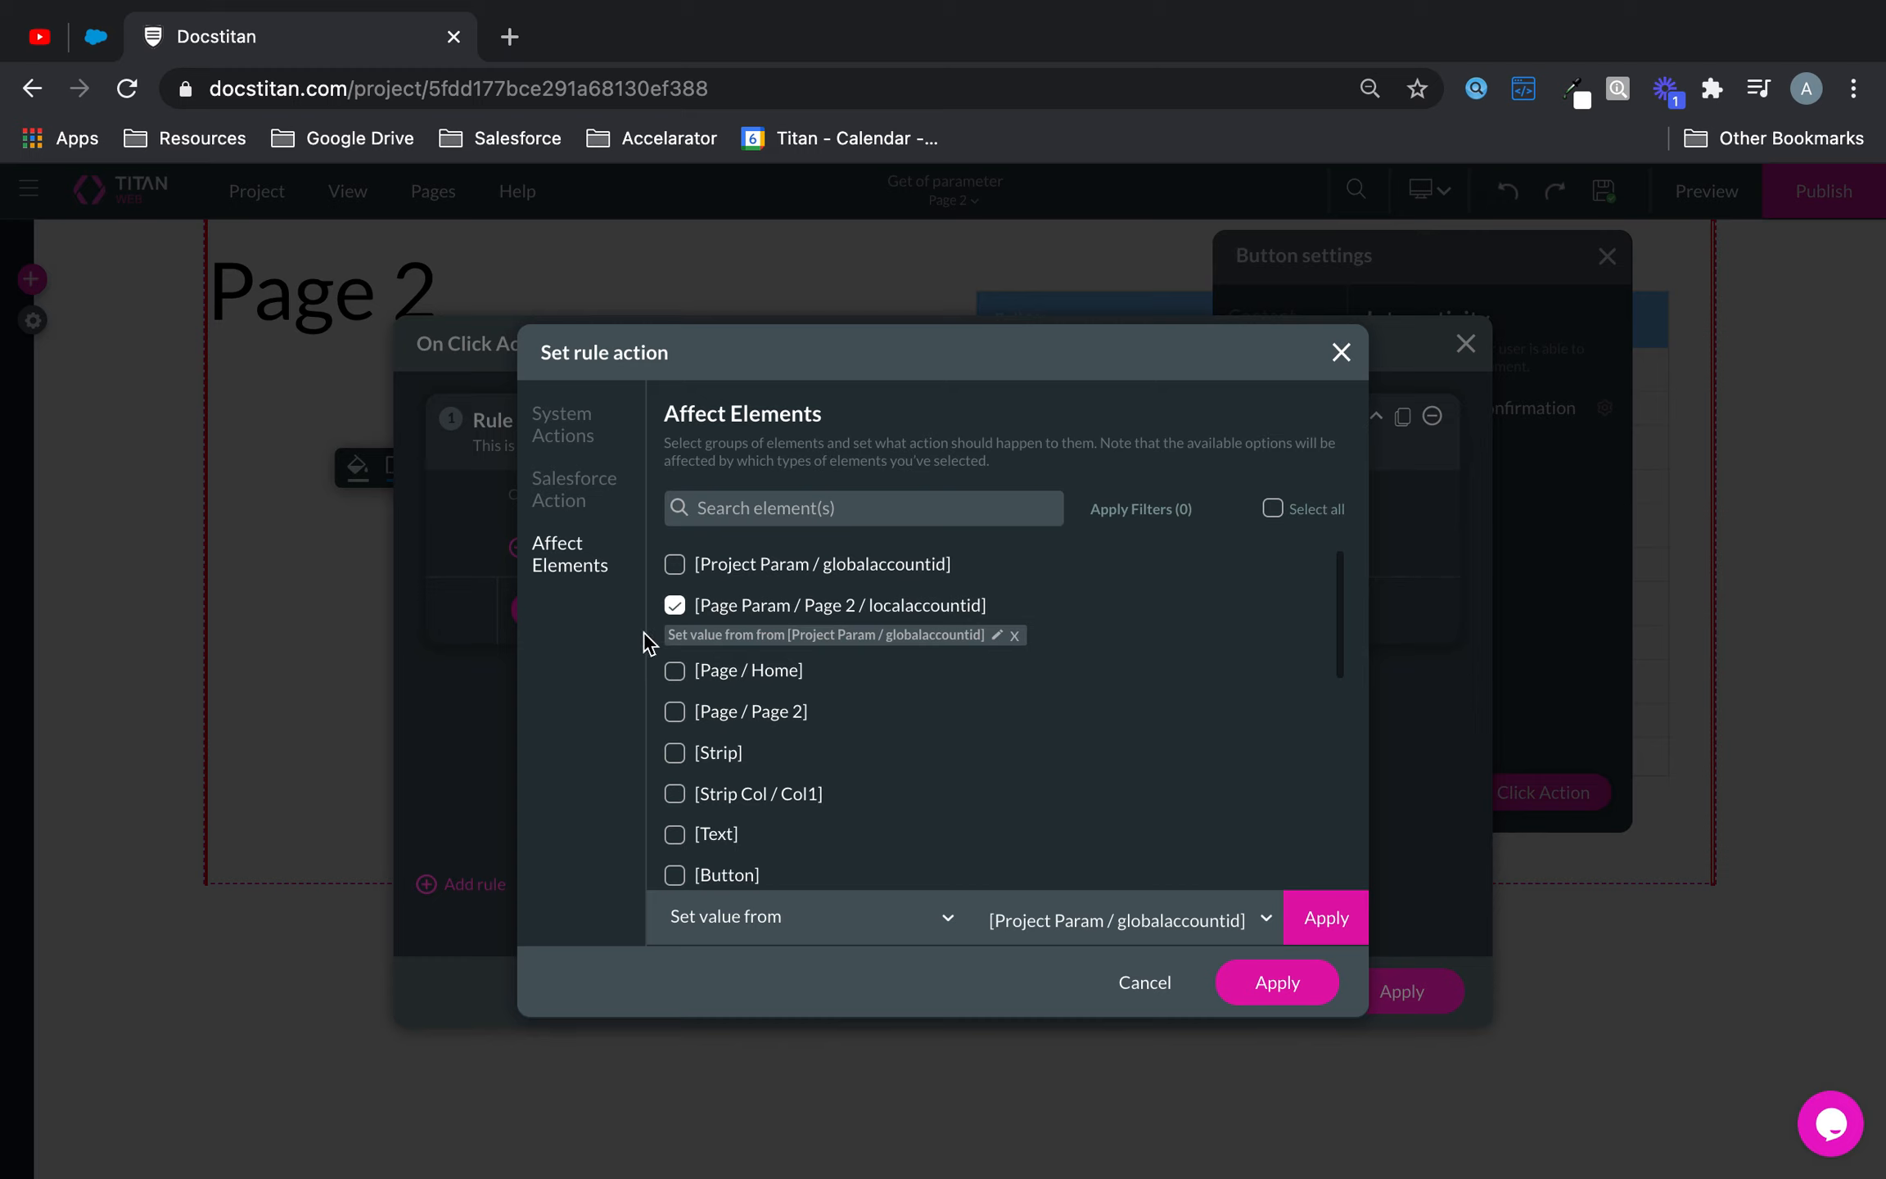
{"action": "left_click", "coordinate": [1320, 987]}
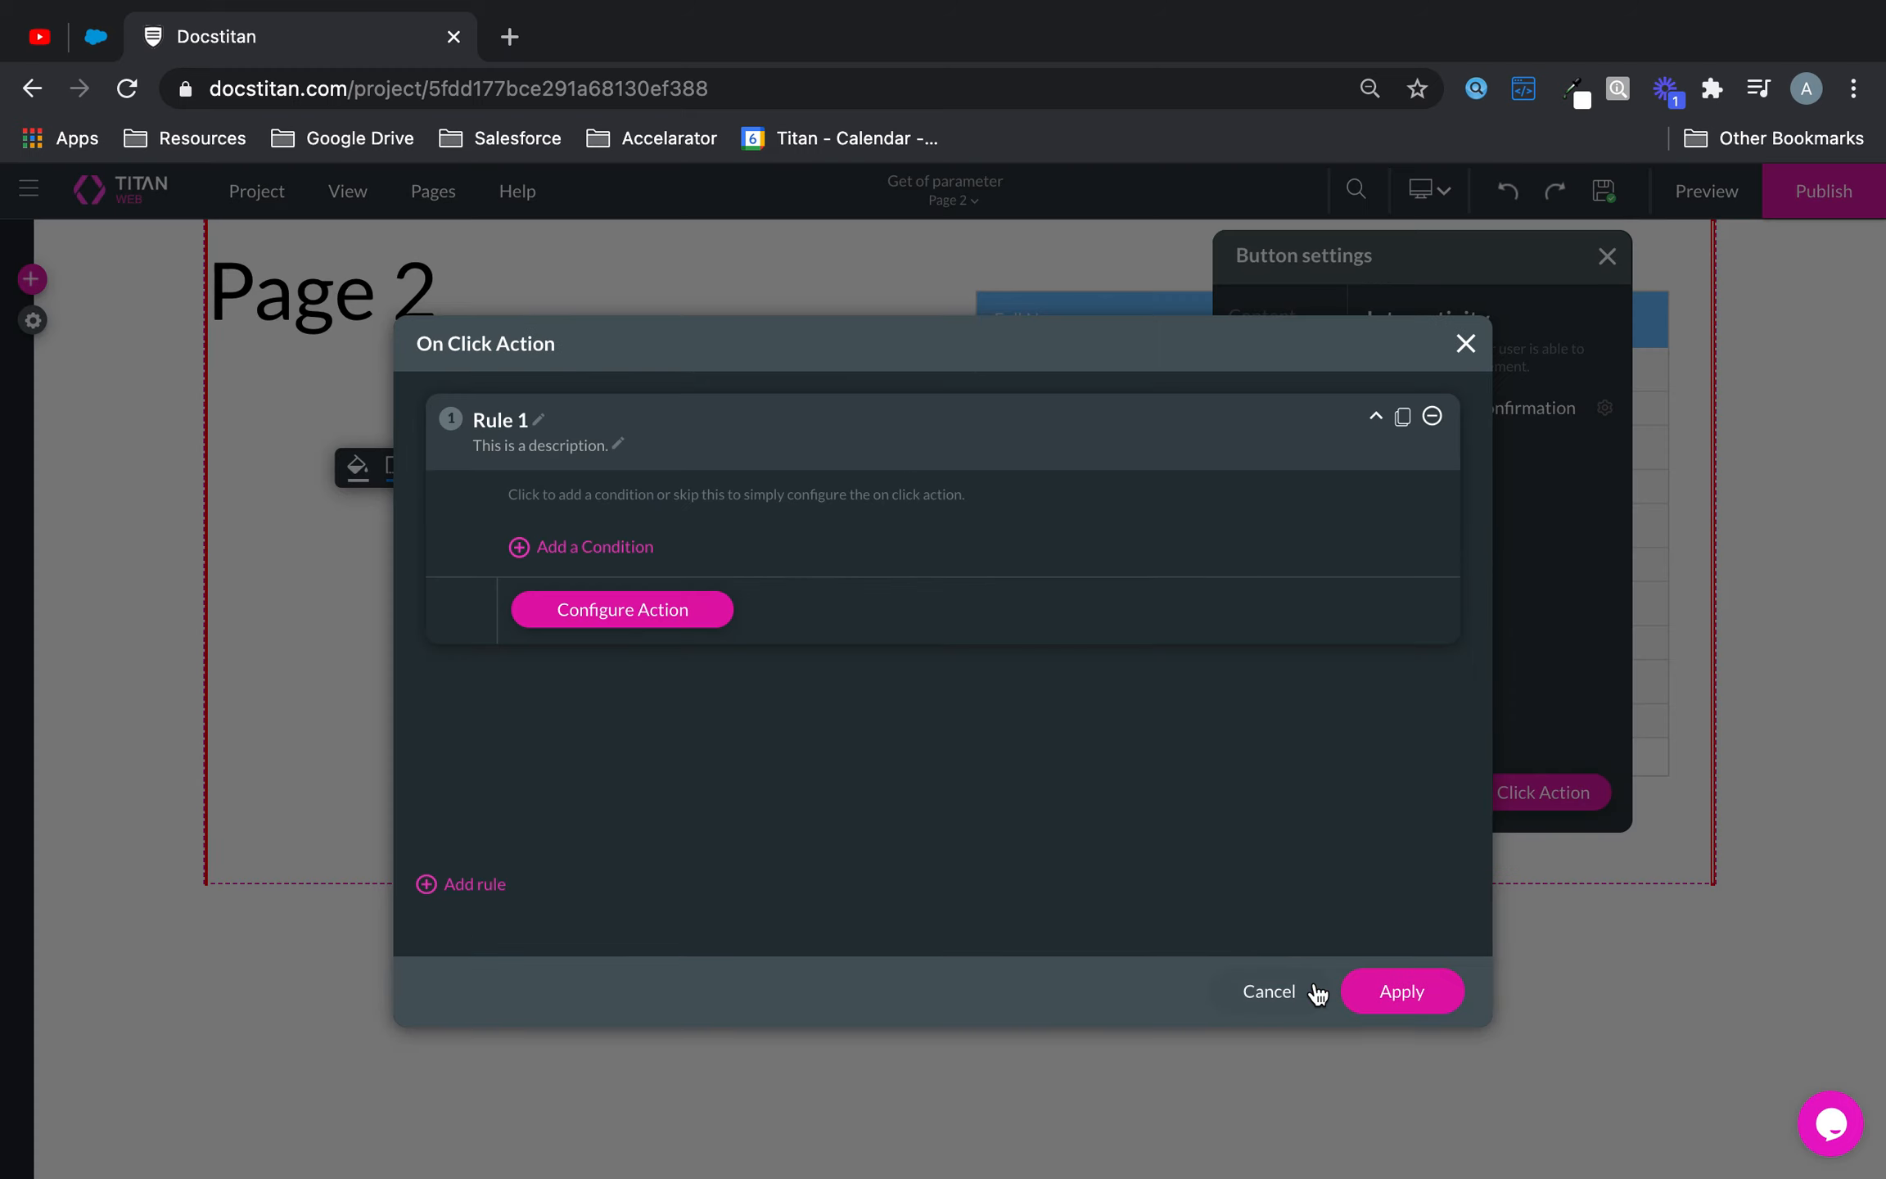
{"action": "left_click", "coordinate": [1423, 992]}
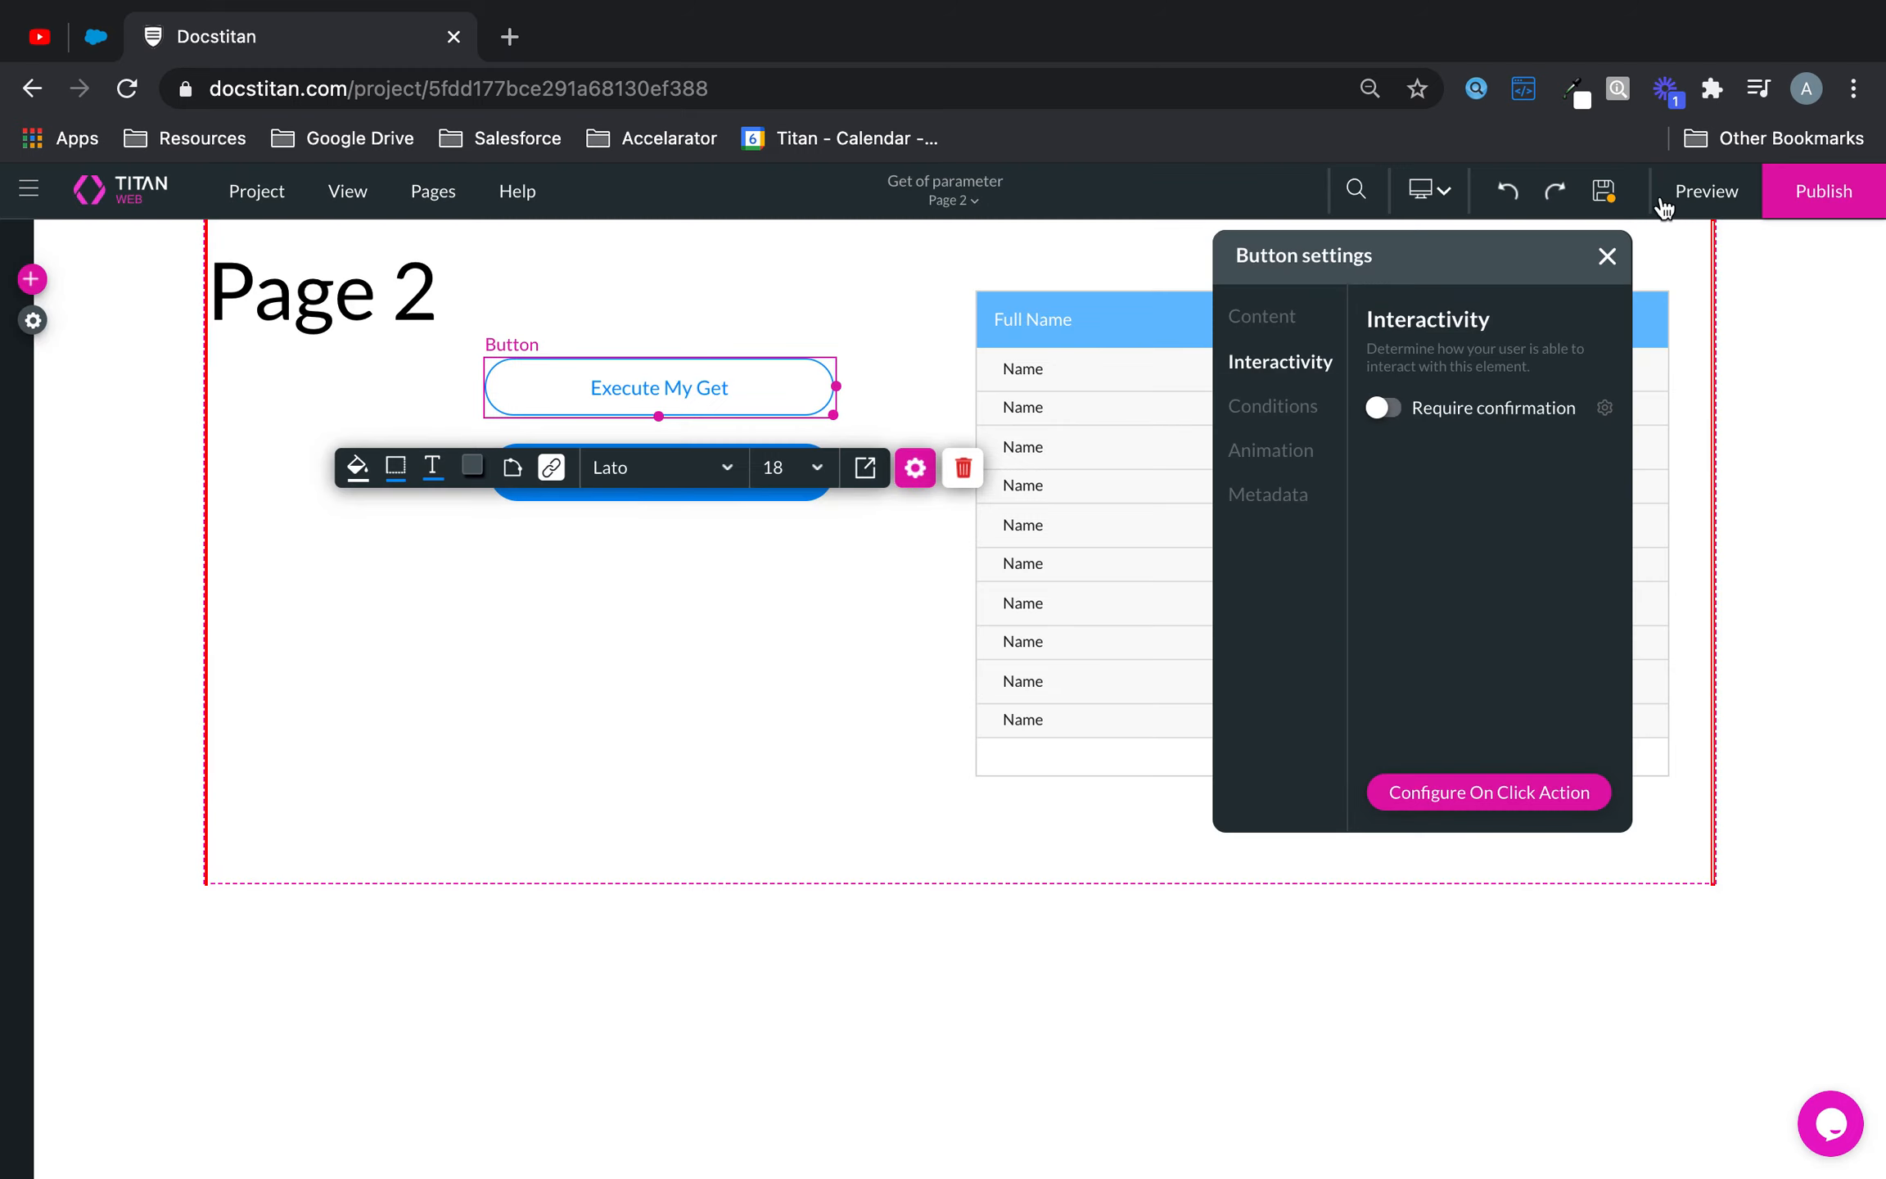
{"action": "left_click", "coordinate": [1603, 190]}
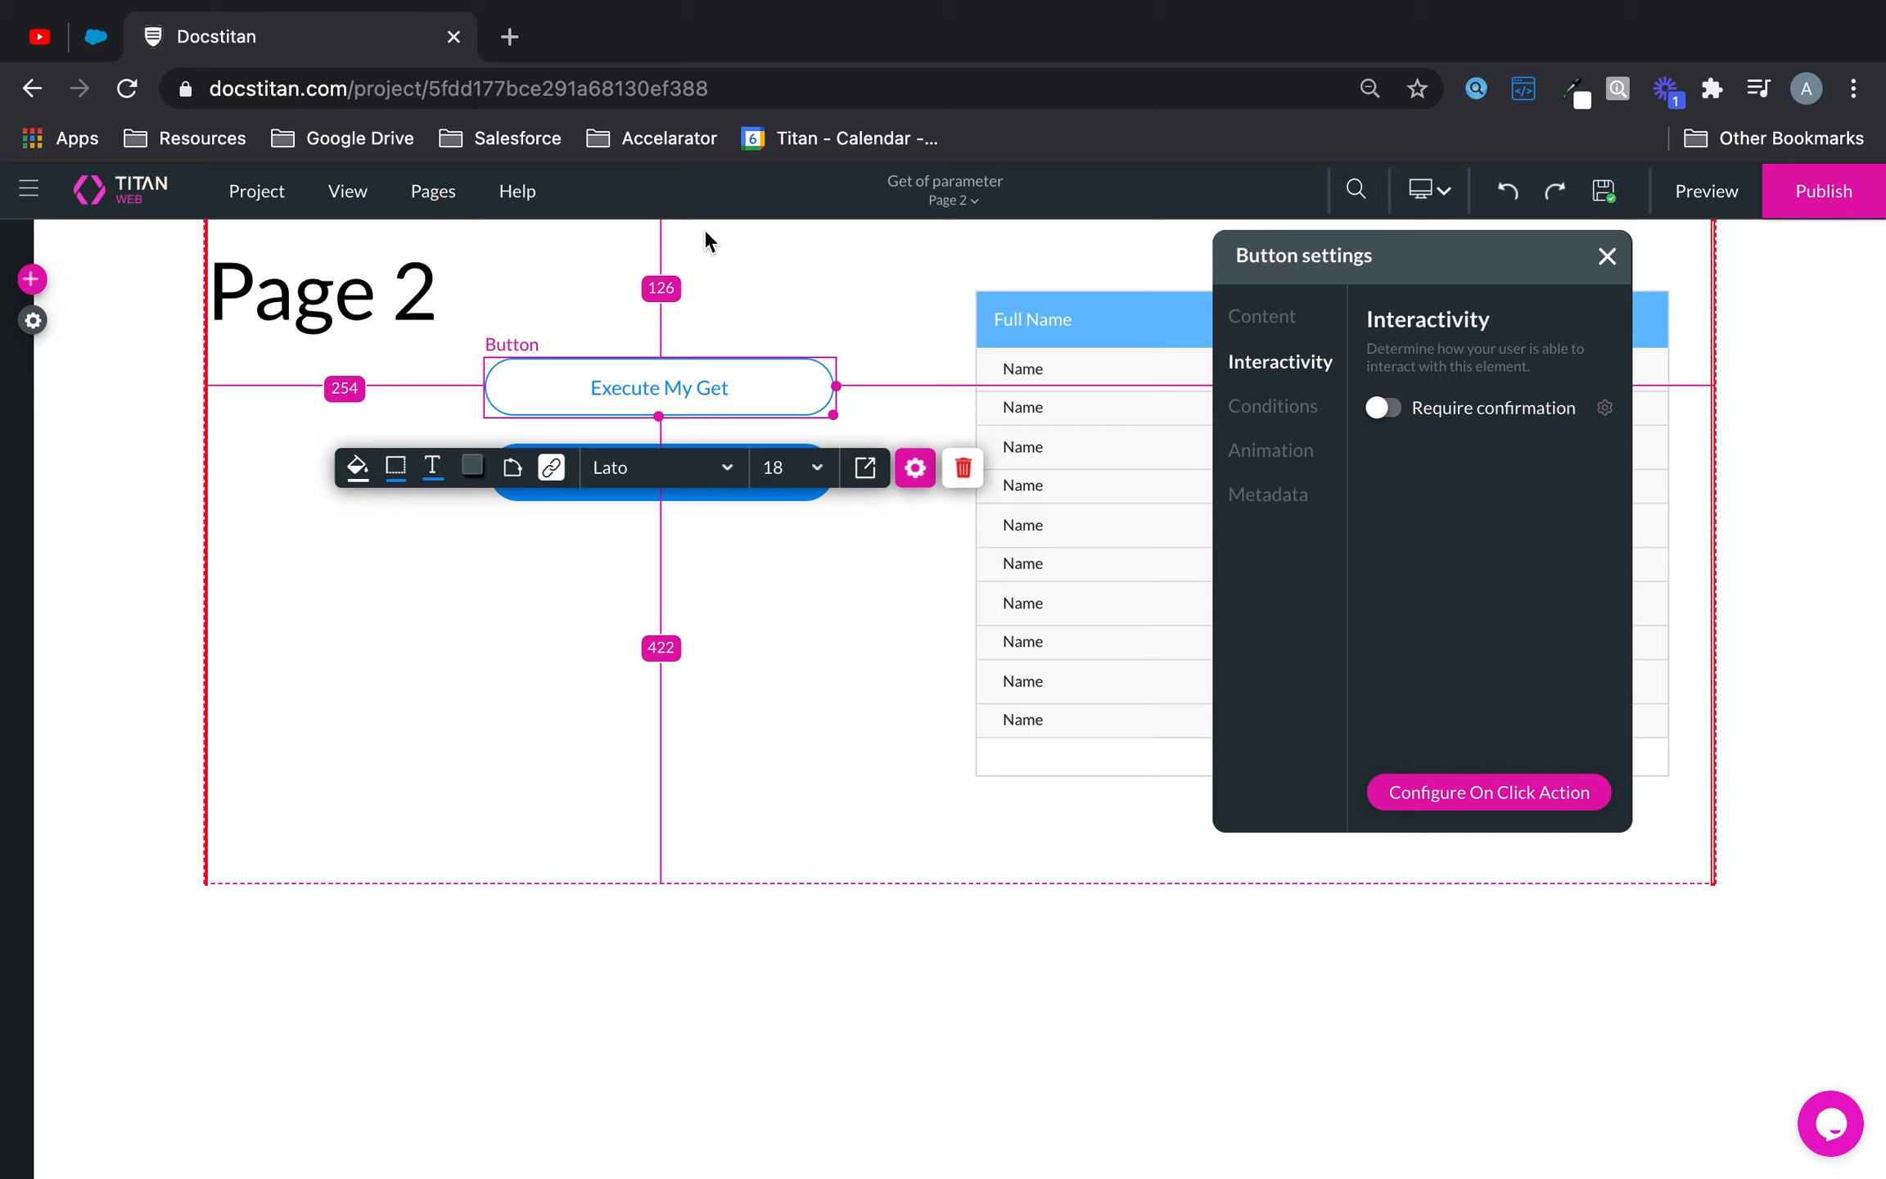
- Review where Page 2's localaccountid parameter is used and what affects it, checking the Salesforce, Where Used and Affected By sections
{"action": "left_click", "coordinate": [431, 198]}
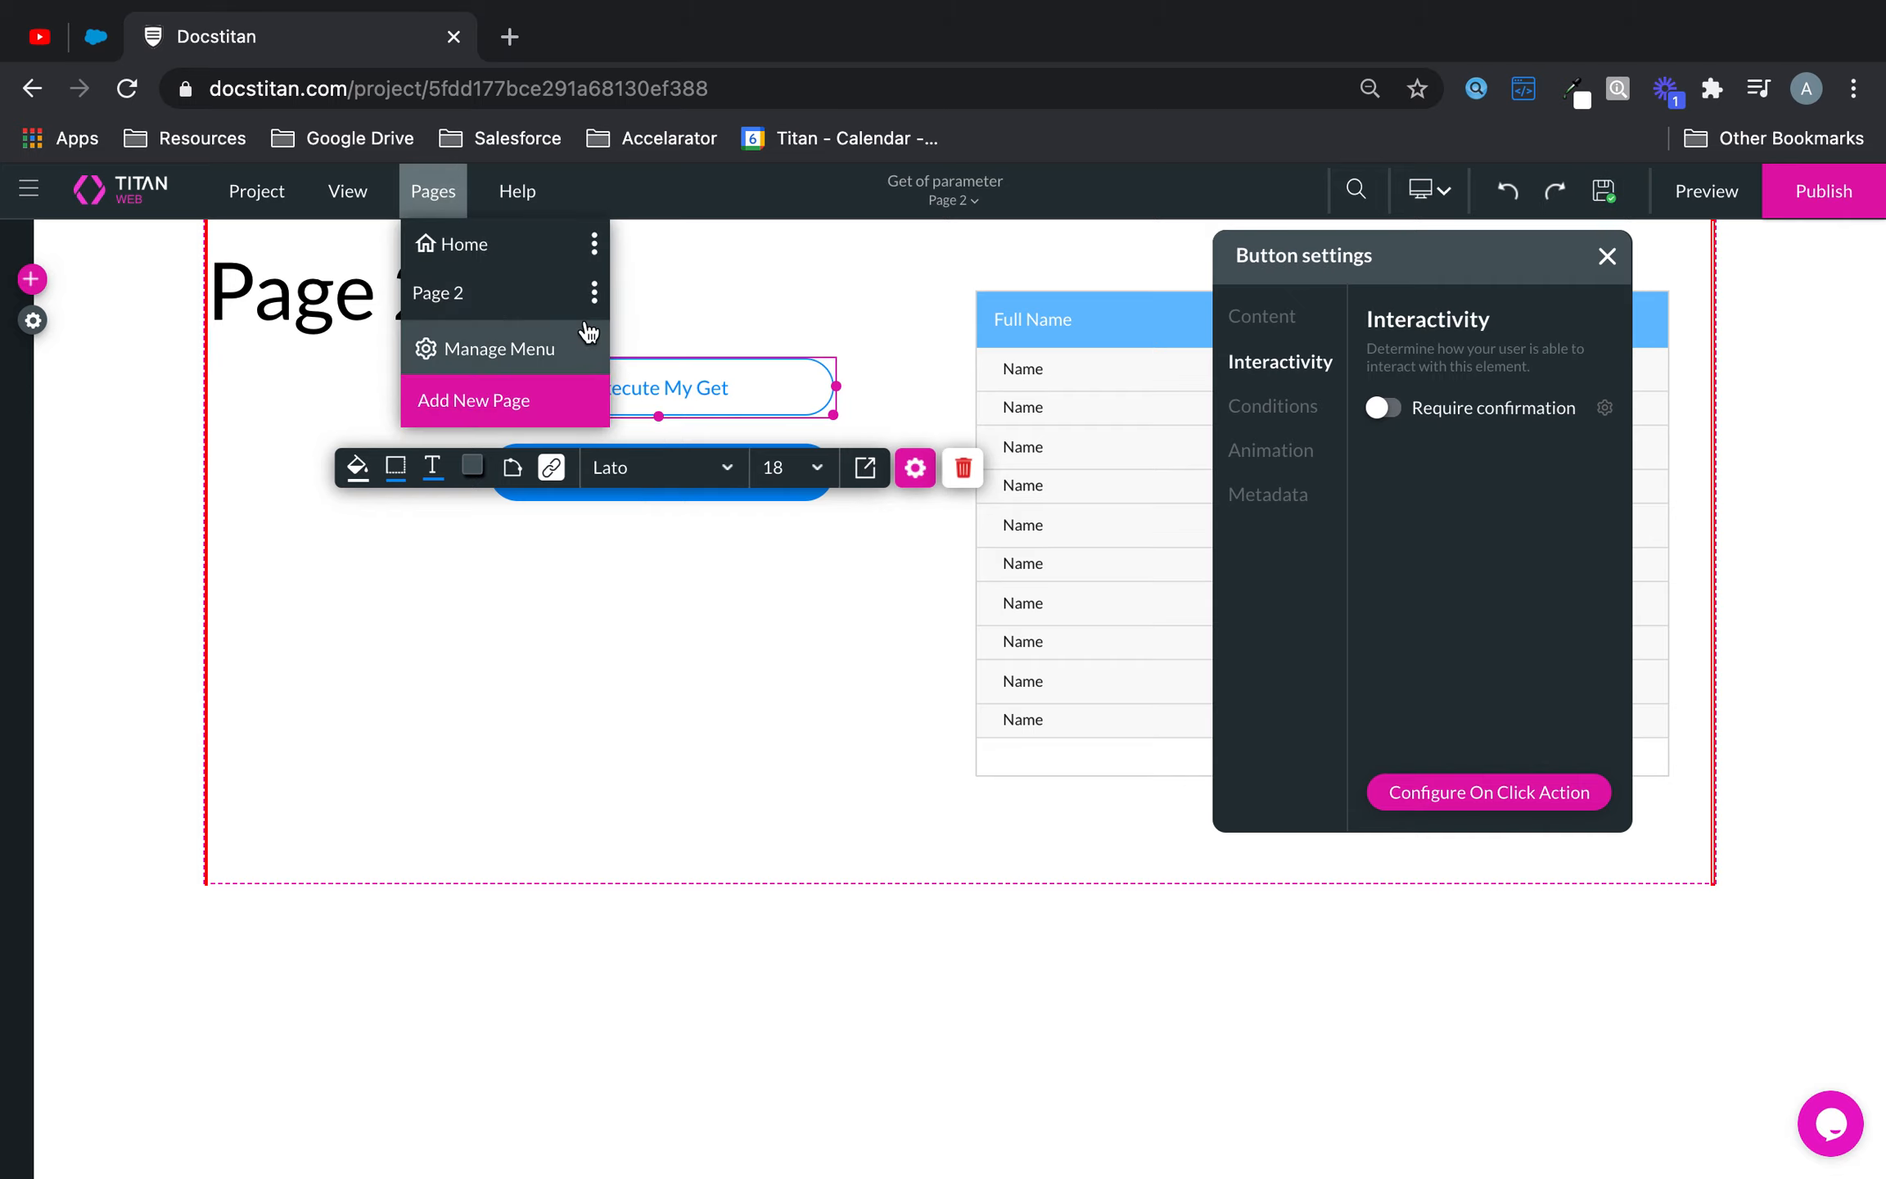
{"action": "left_click", "coordinate": [595, 293]}
{"action": "left_click", "coordinate": [798, 646]}
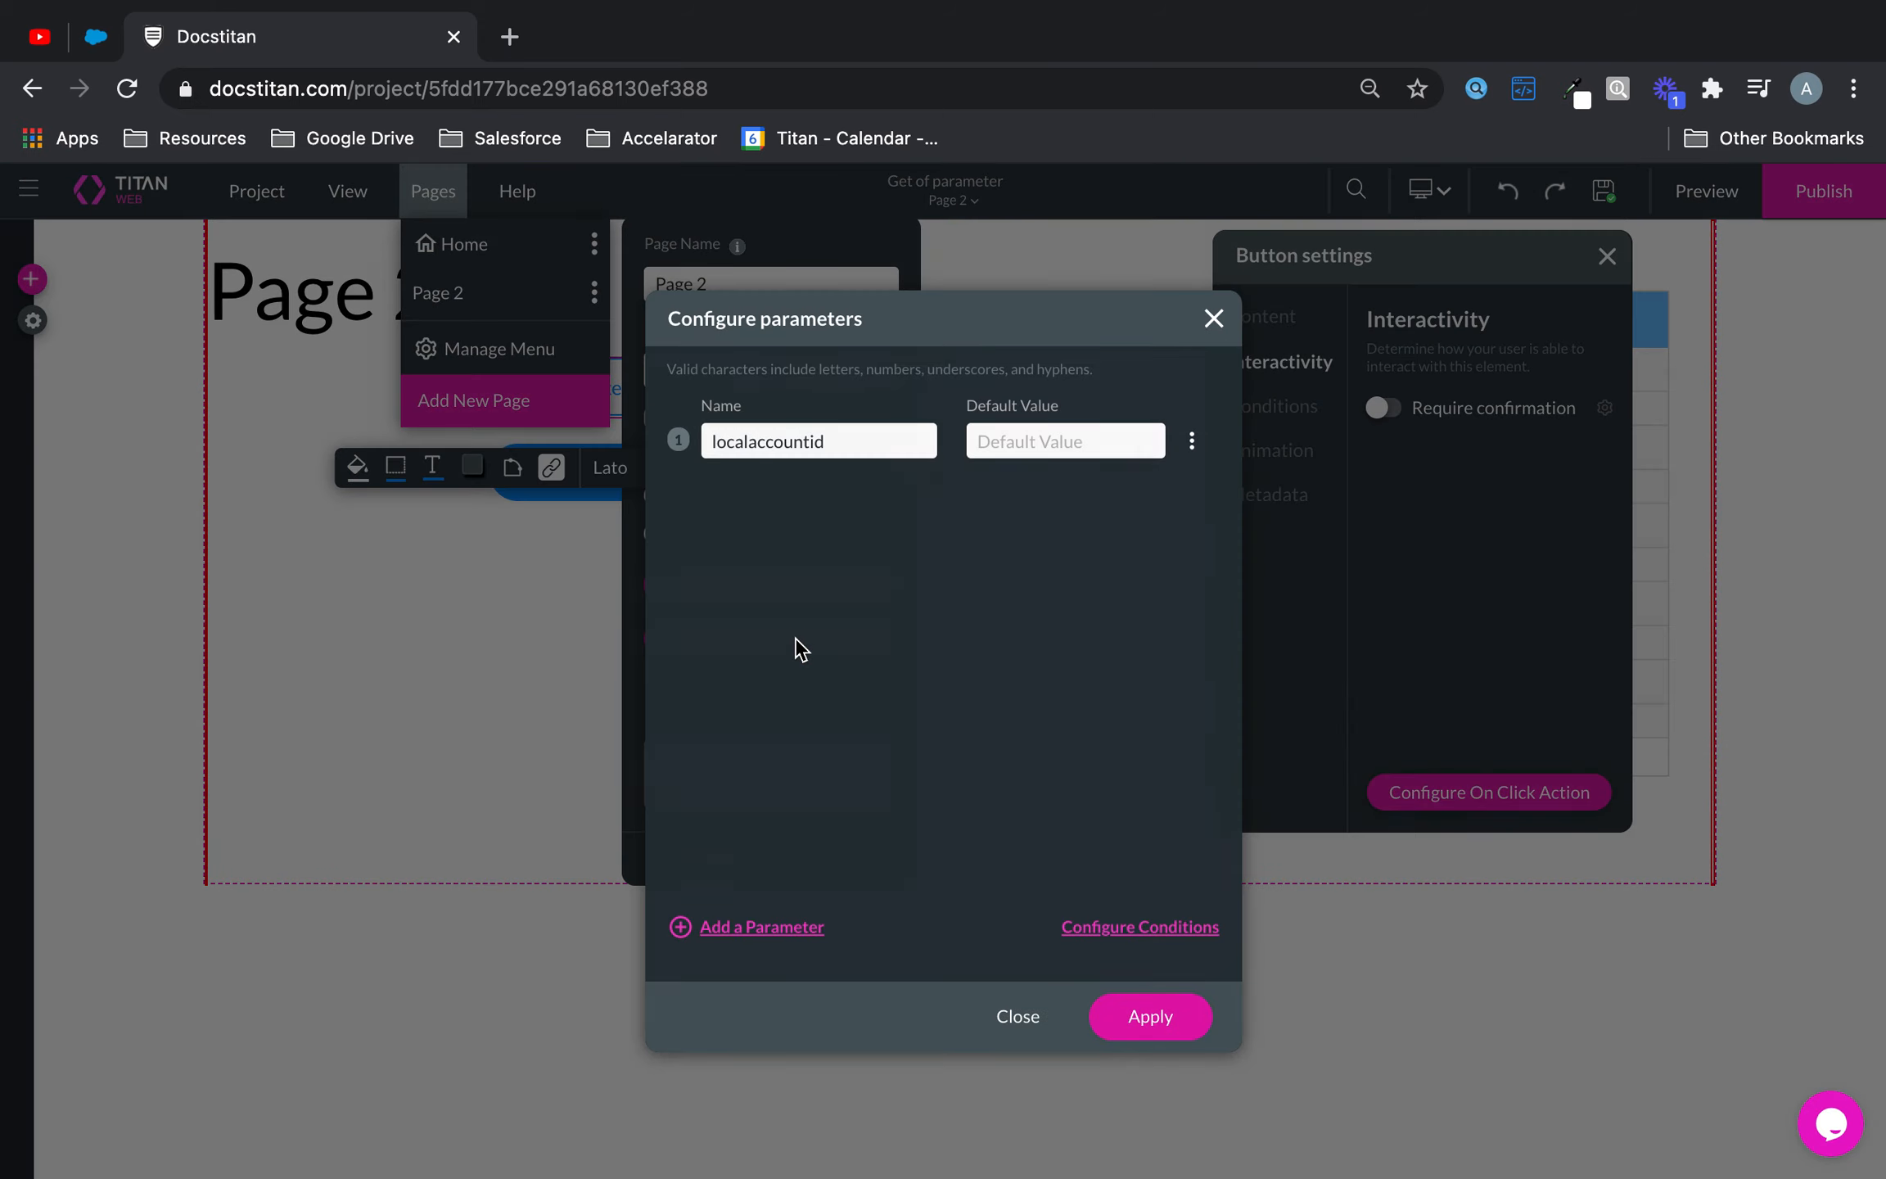
{"action": "left_click", "coordinate": [1192, 447]}
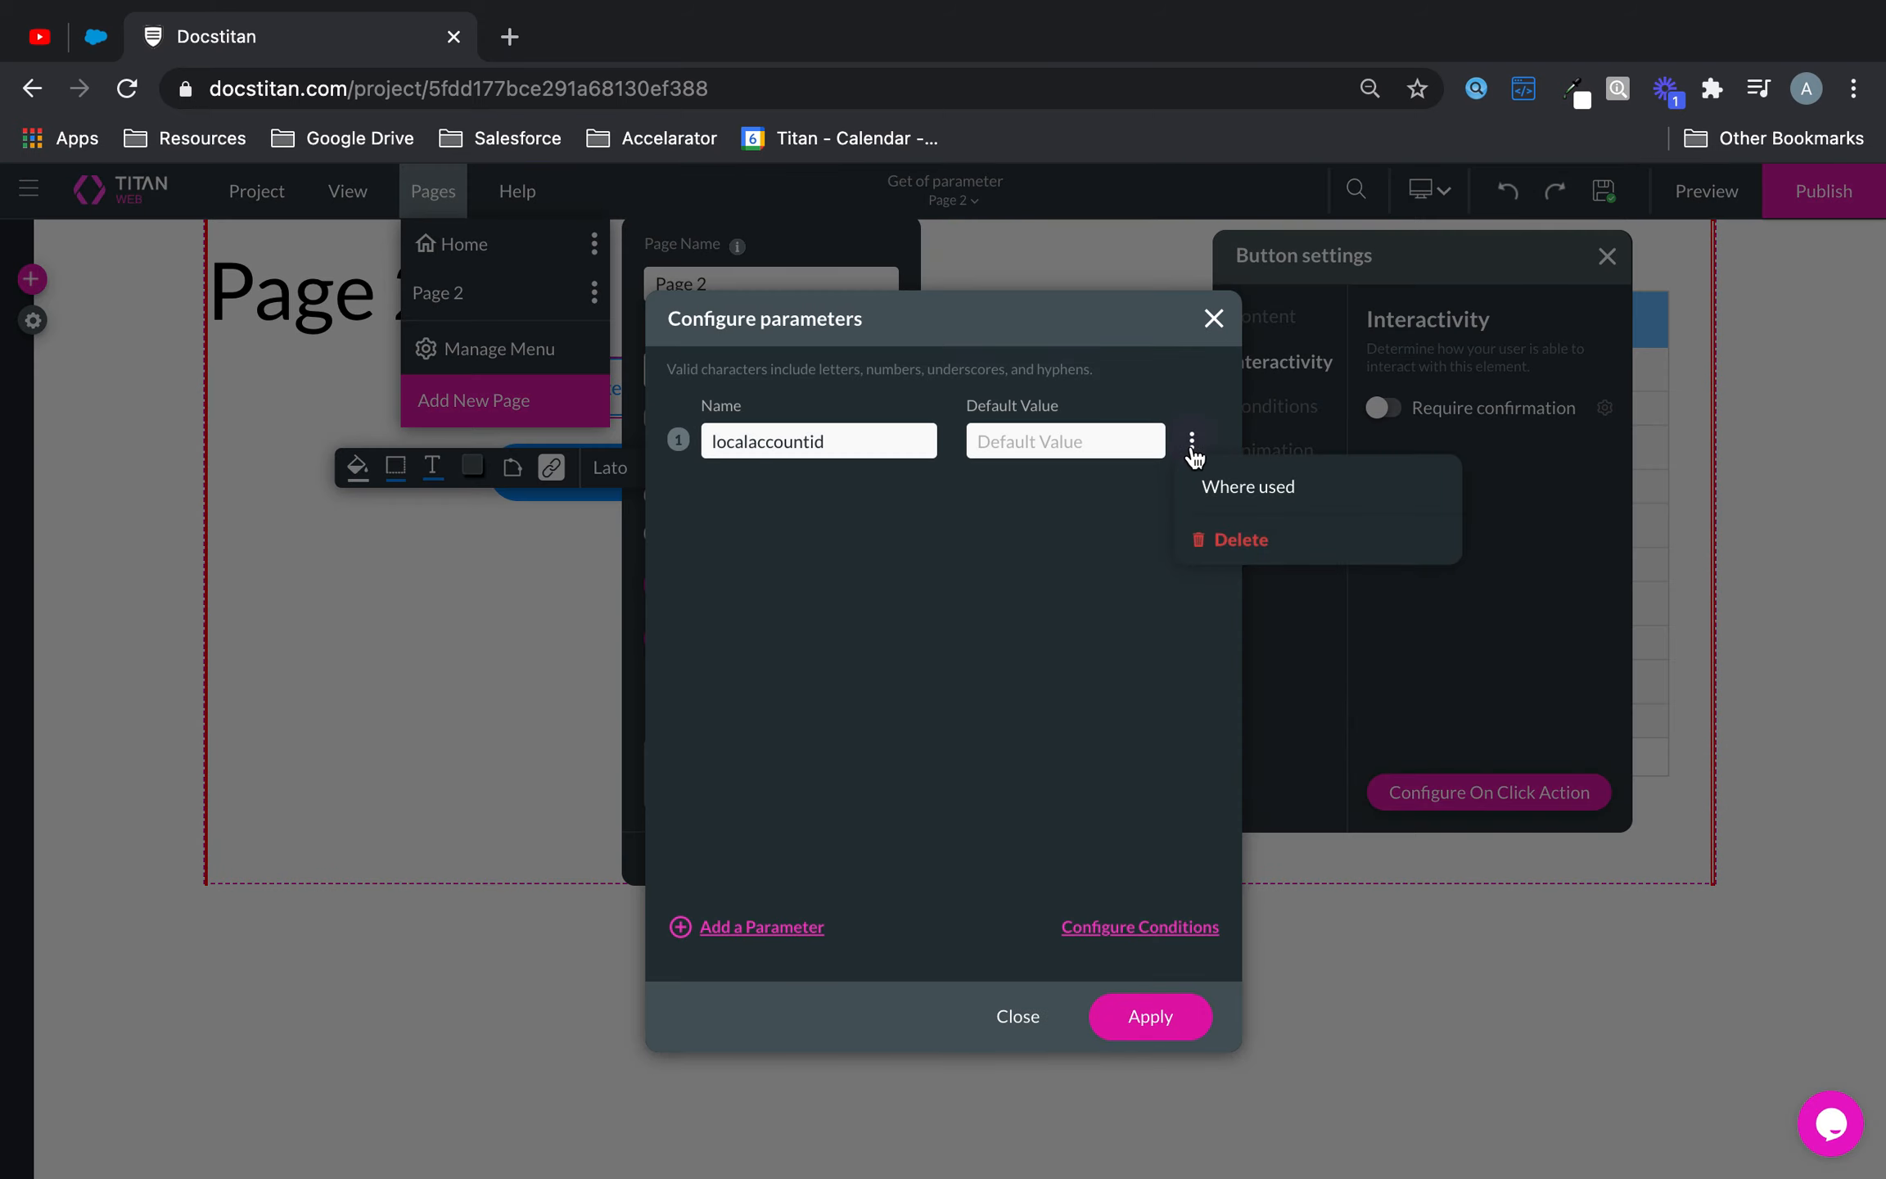
{"action": "left_click", "coordinate": [1240, 487]}
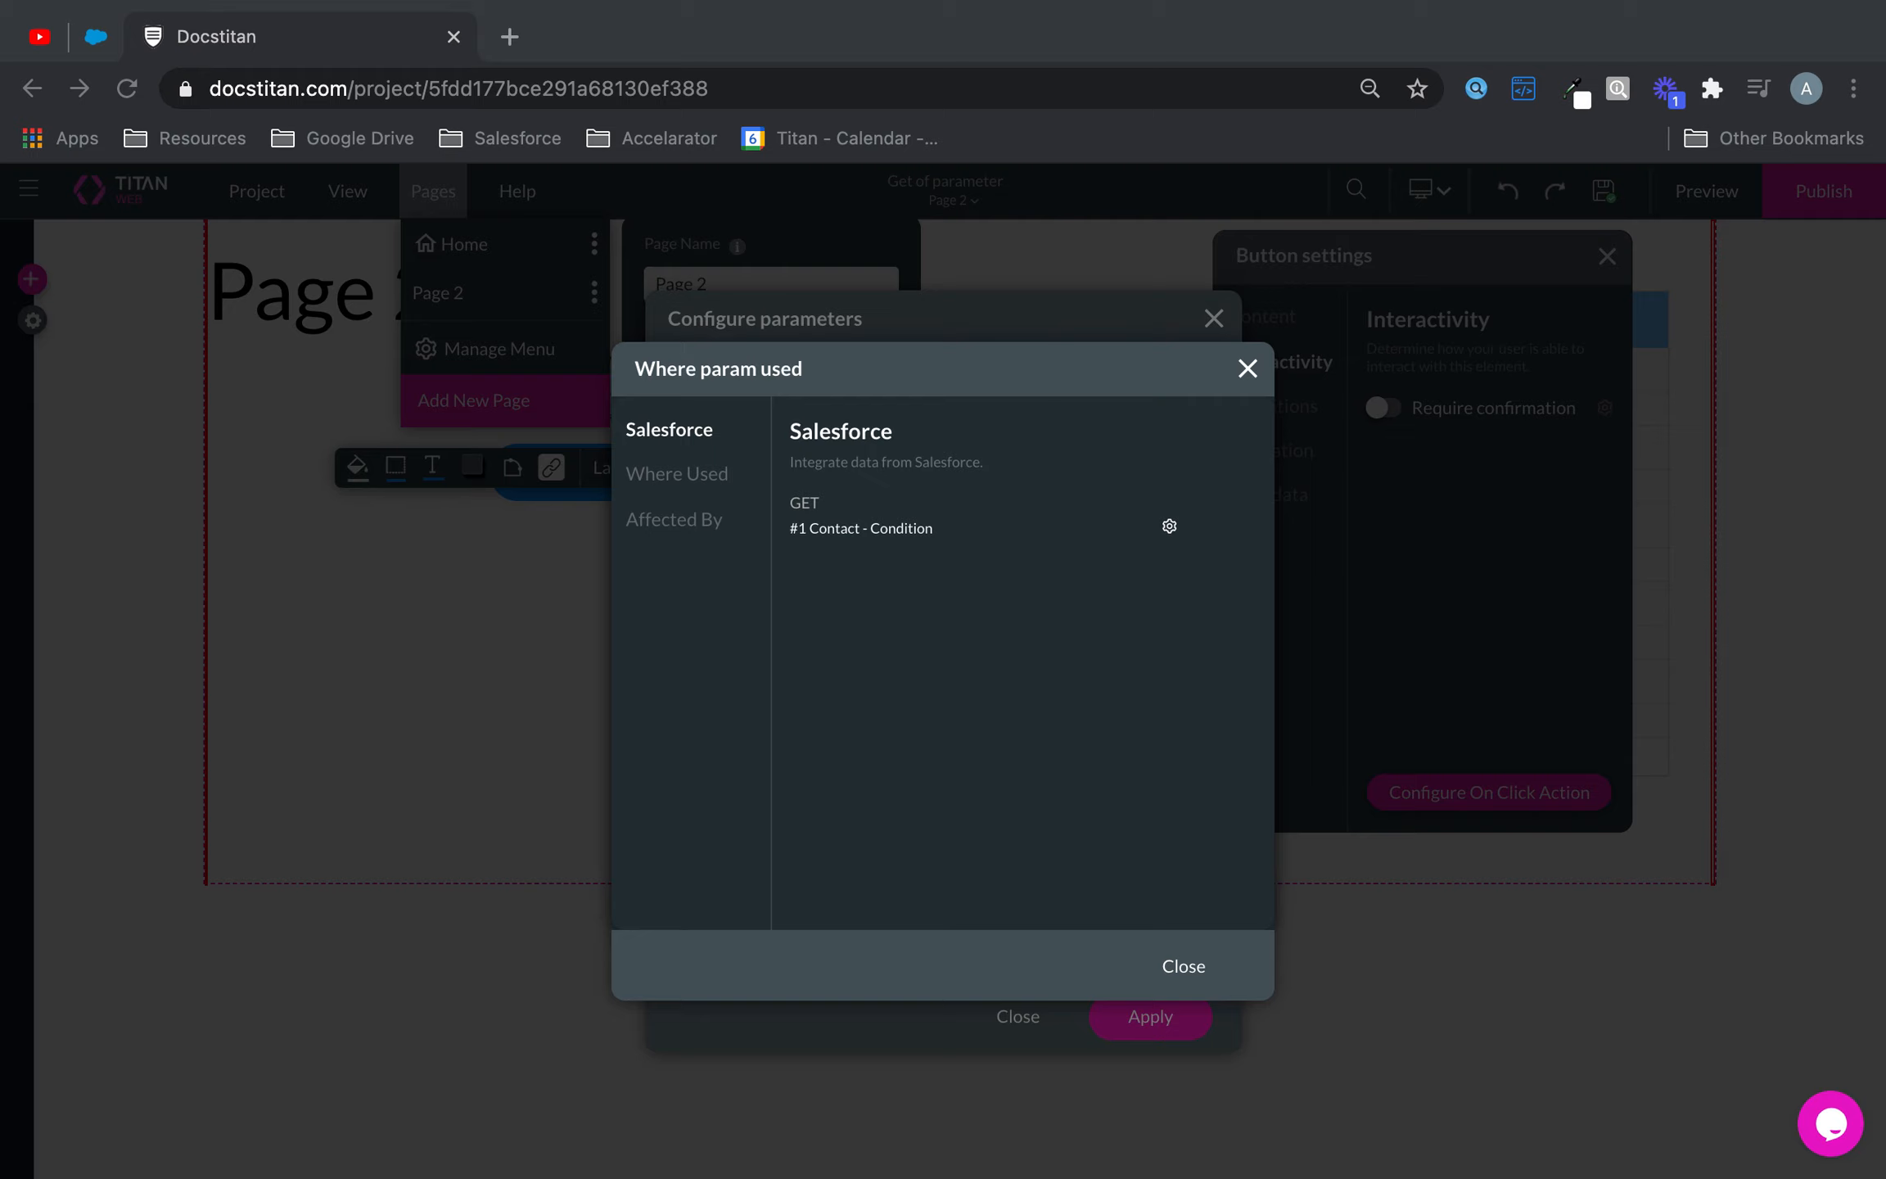
{"action": "left_click", "coordinate": [700, 482]}
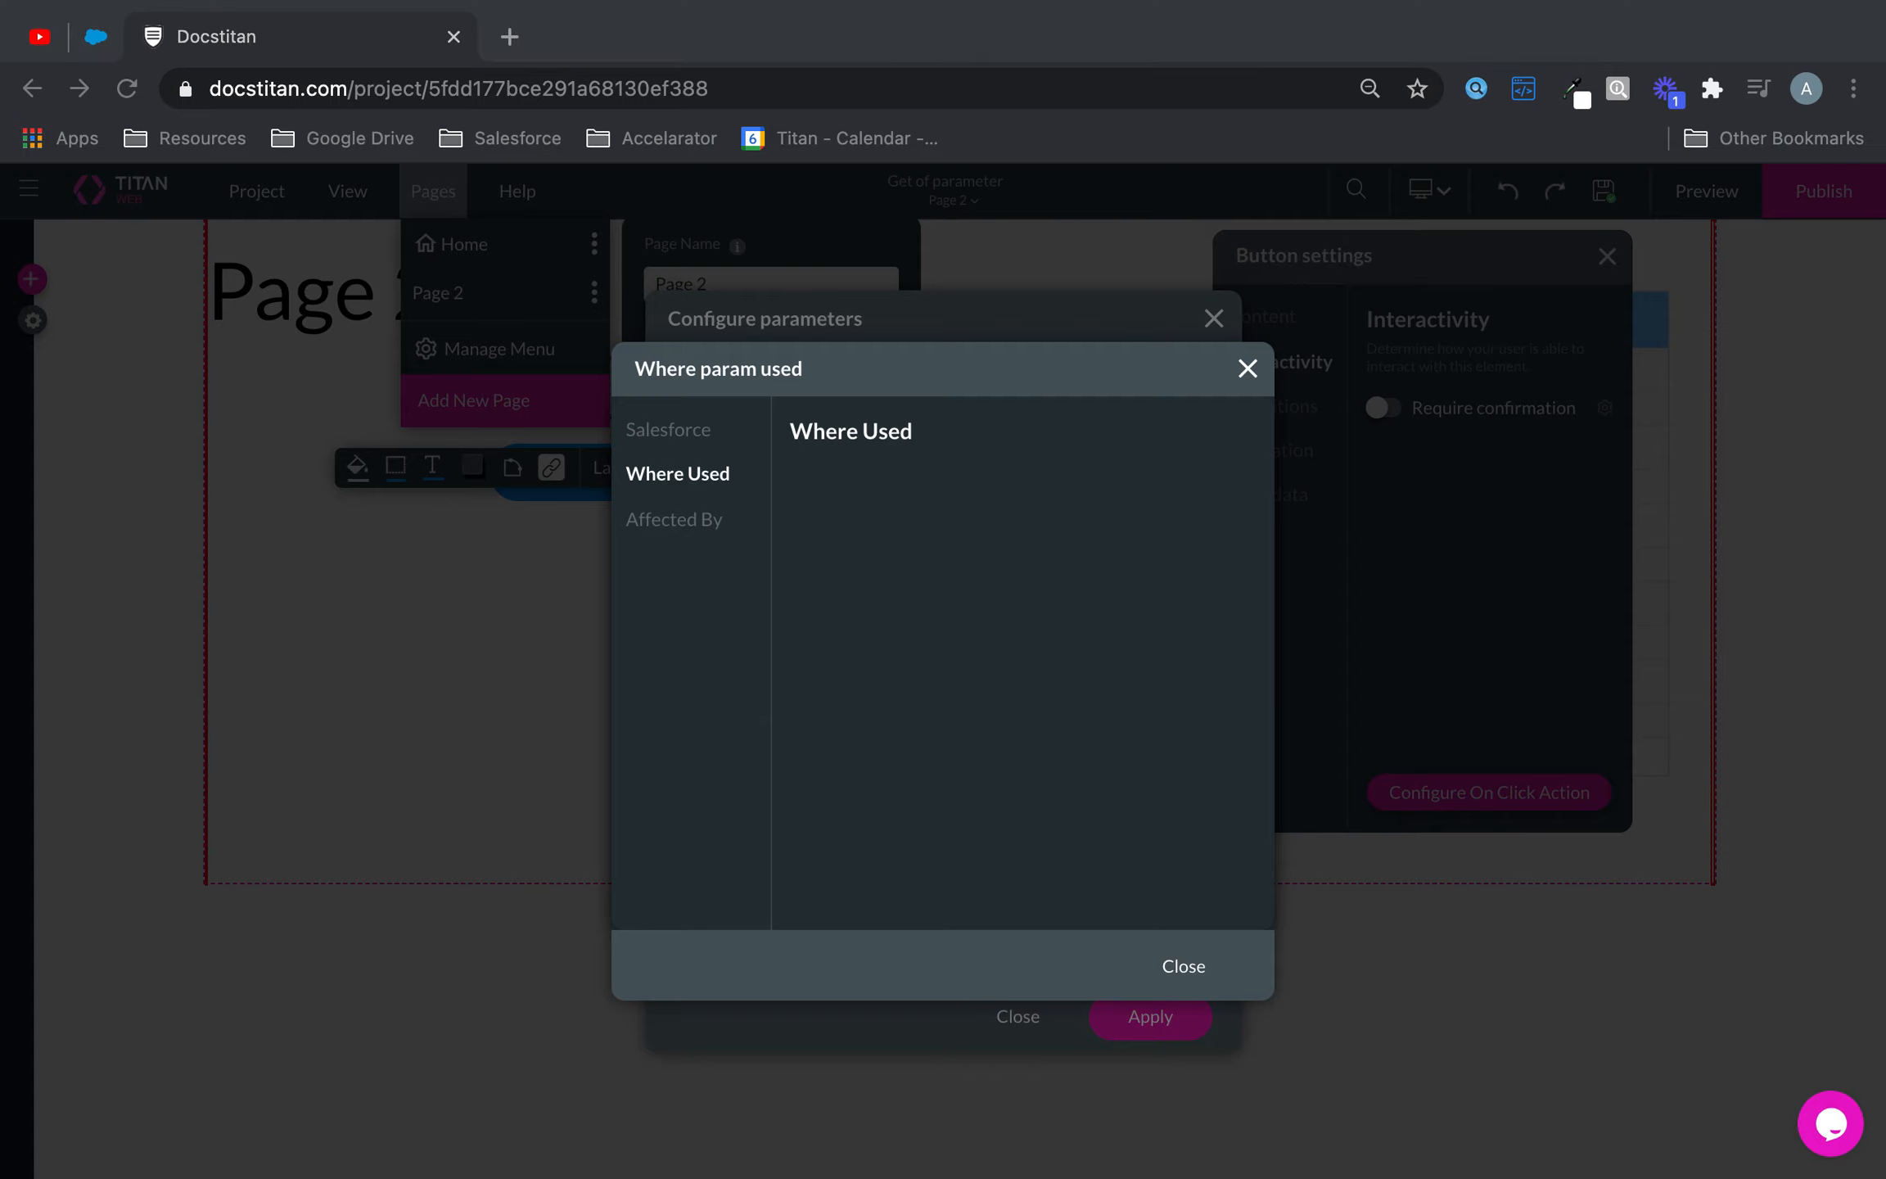
{"action": "left_click", "coordinate": [665, 516]}
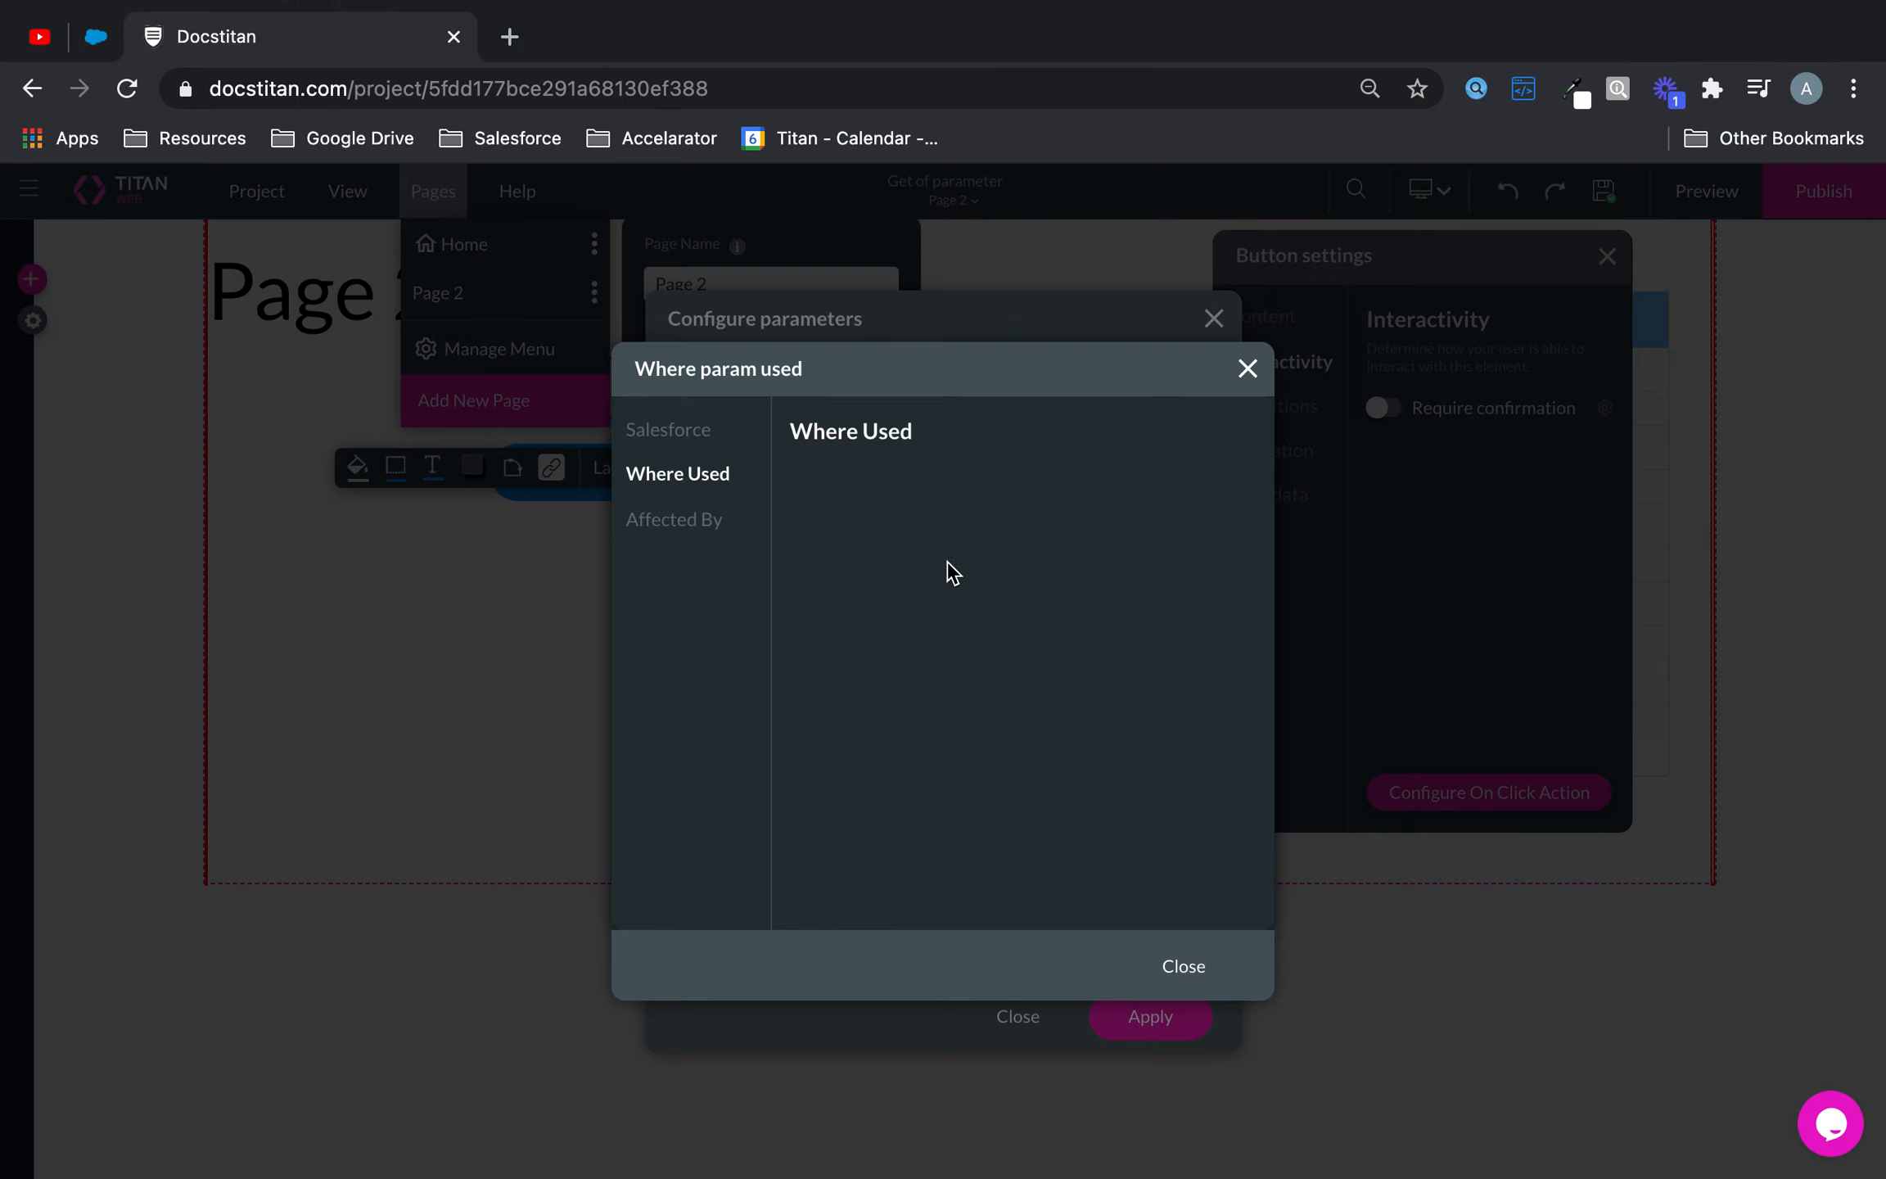
{"action": "left_click", "coordinate": [653, 521]}
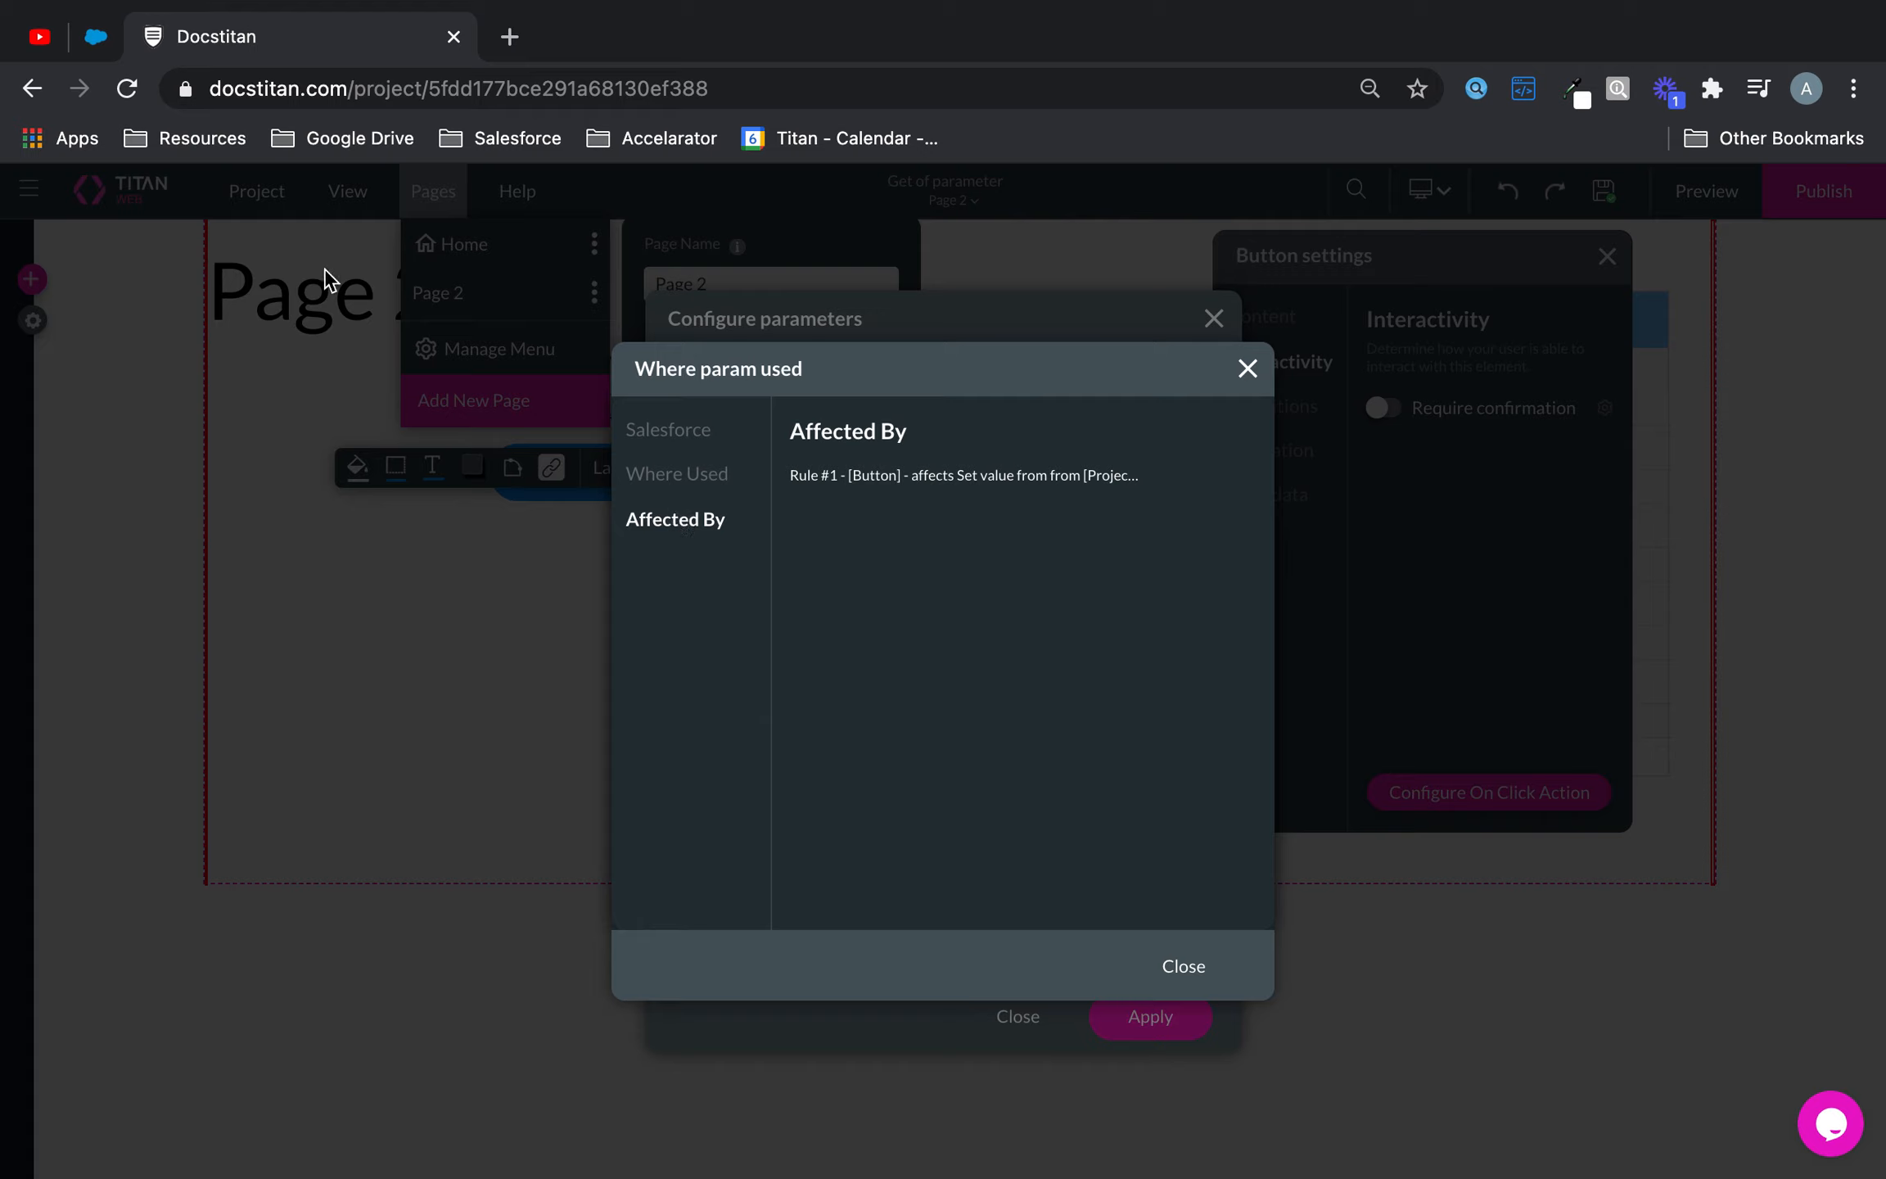
{"action": "double_click", "coordinate": [842, 477]}
{"action": "left_click", "coordinate": [1185, 971]}
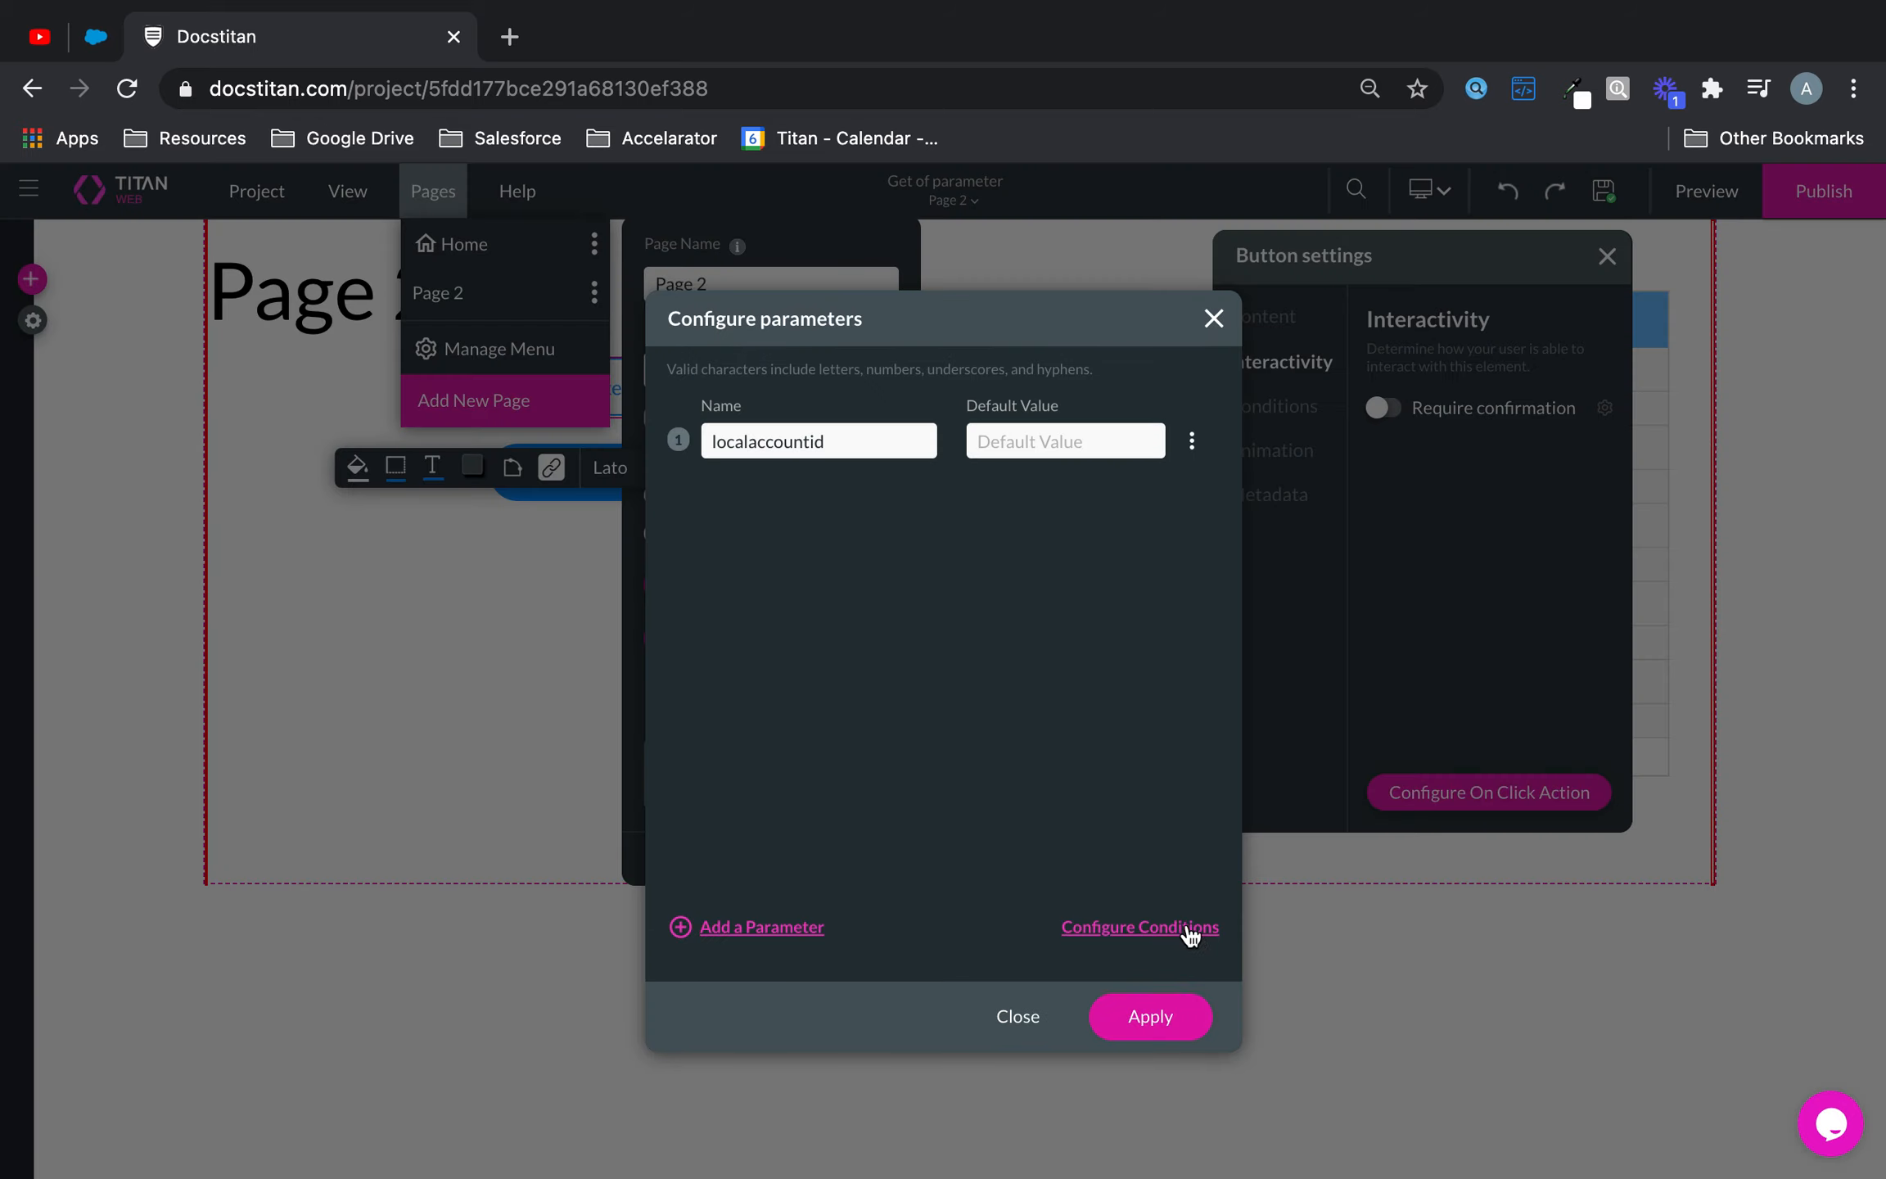
- Add a condition rule to Page 2's parameters for when localaccountid is not empty, and apply the parameter configuration
{"action": "left_click", "coordinate": [1191, 932]}
{"action": "left_click", "coordinate": [784, 537]}
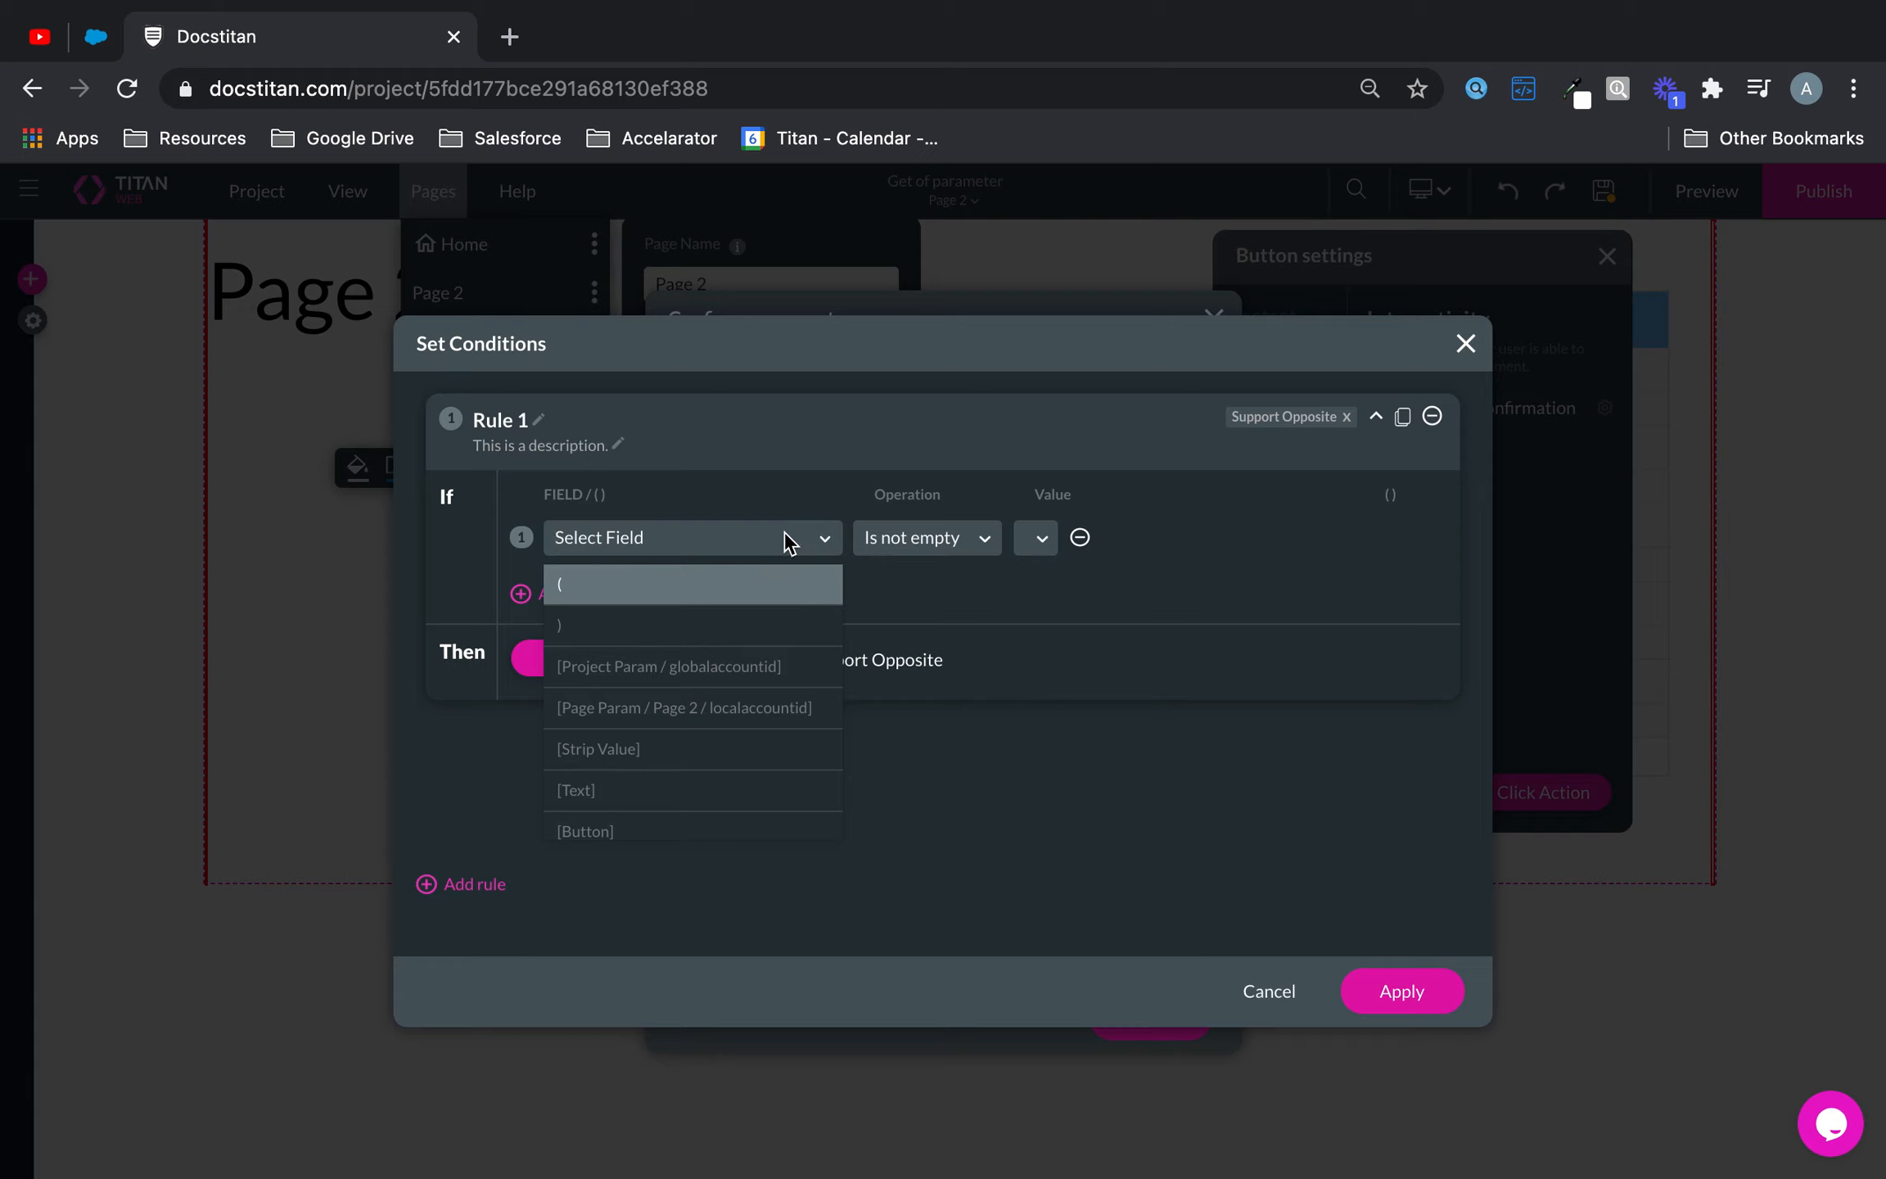
{"action": "left_click", "coordinate": [771, 717]}
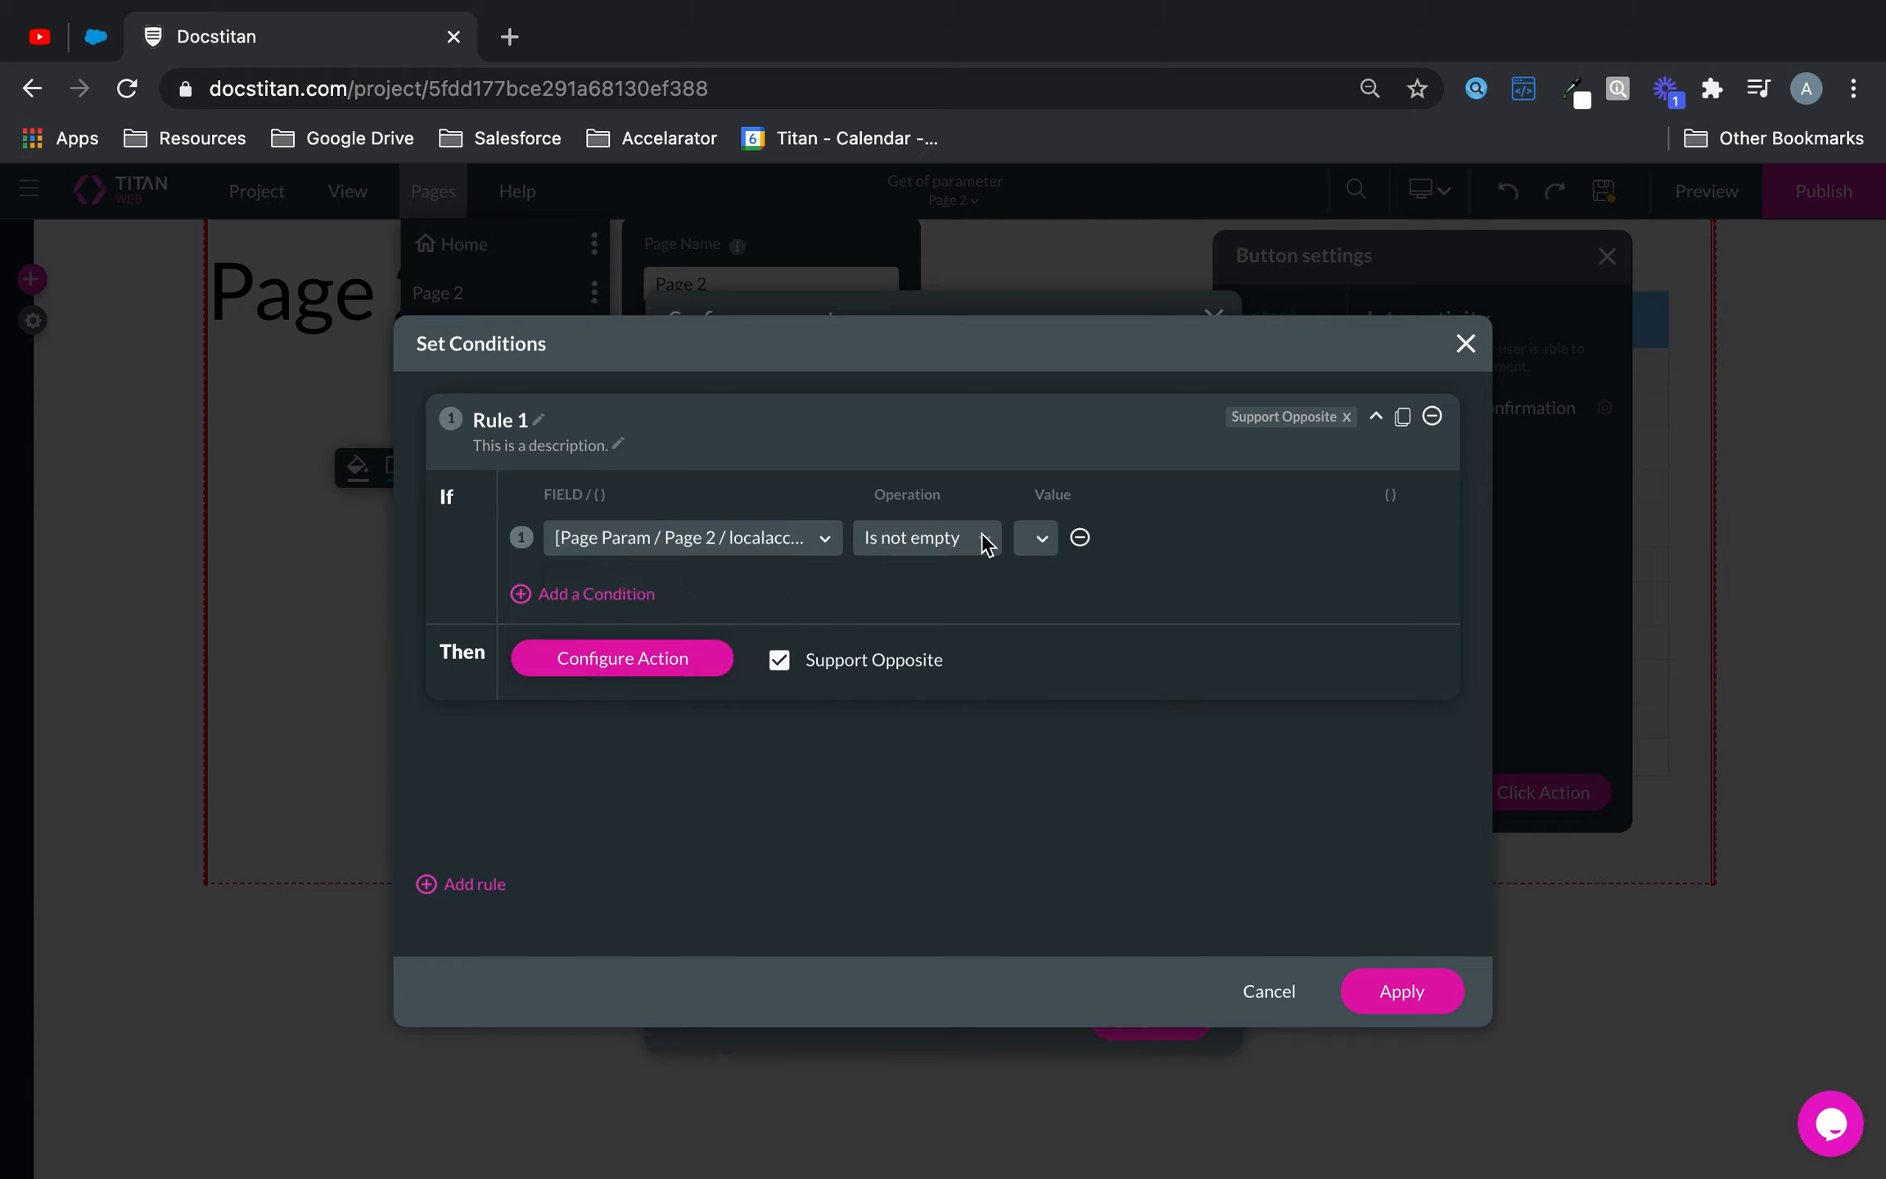
{"action": "left_click", "coordinate": [683, 661]}
{"action": "left_click", "coordinate": [584, 563]}
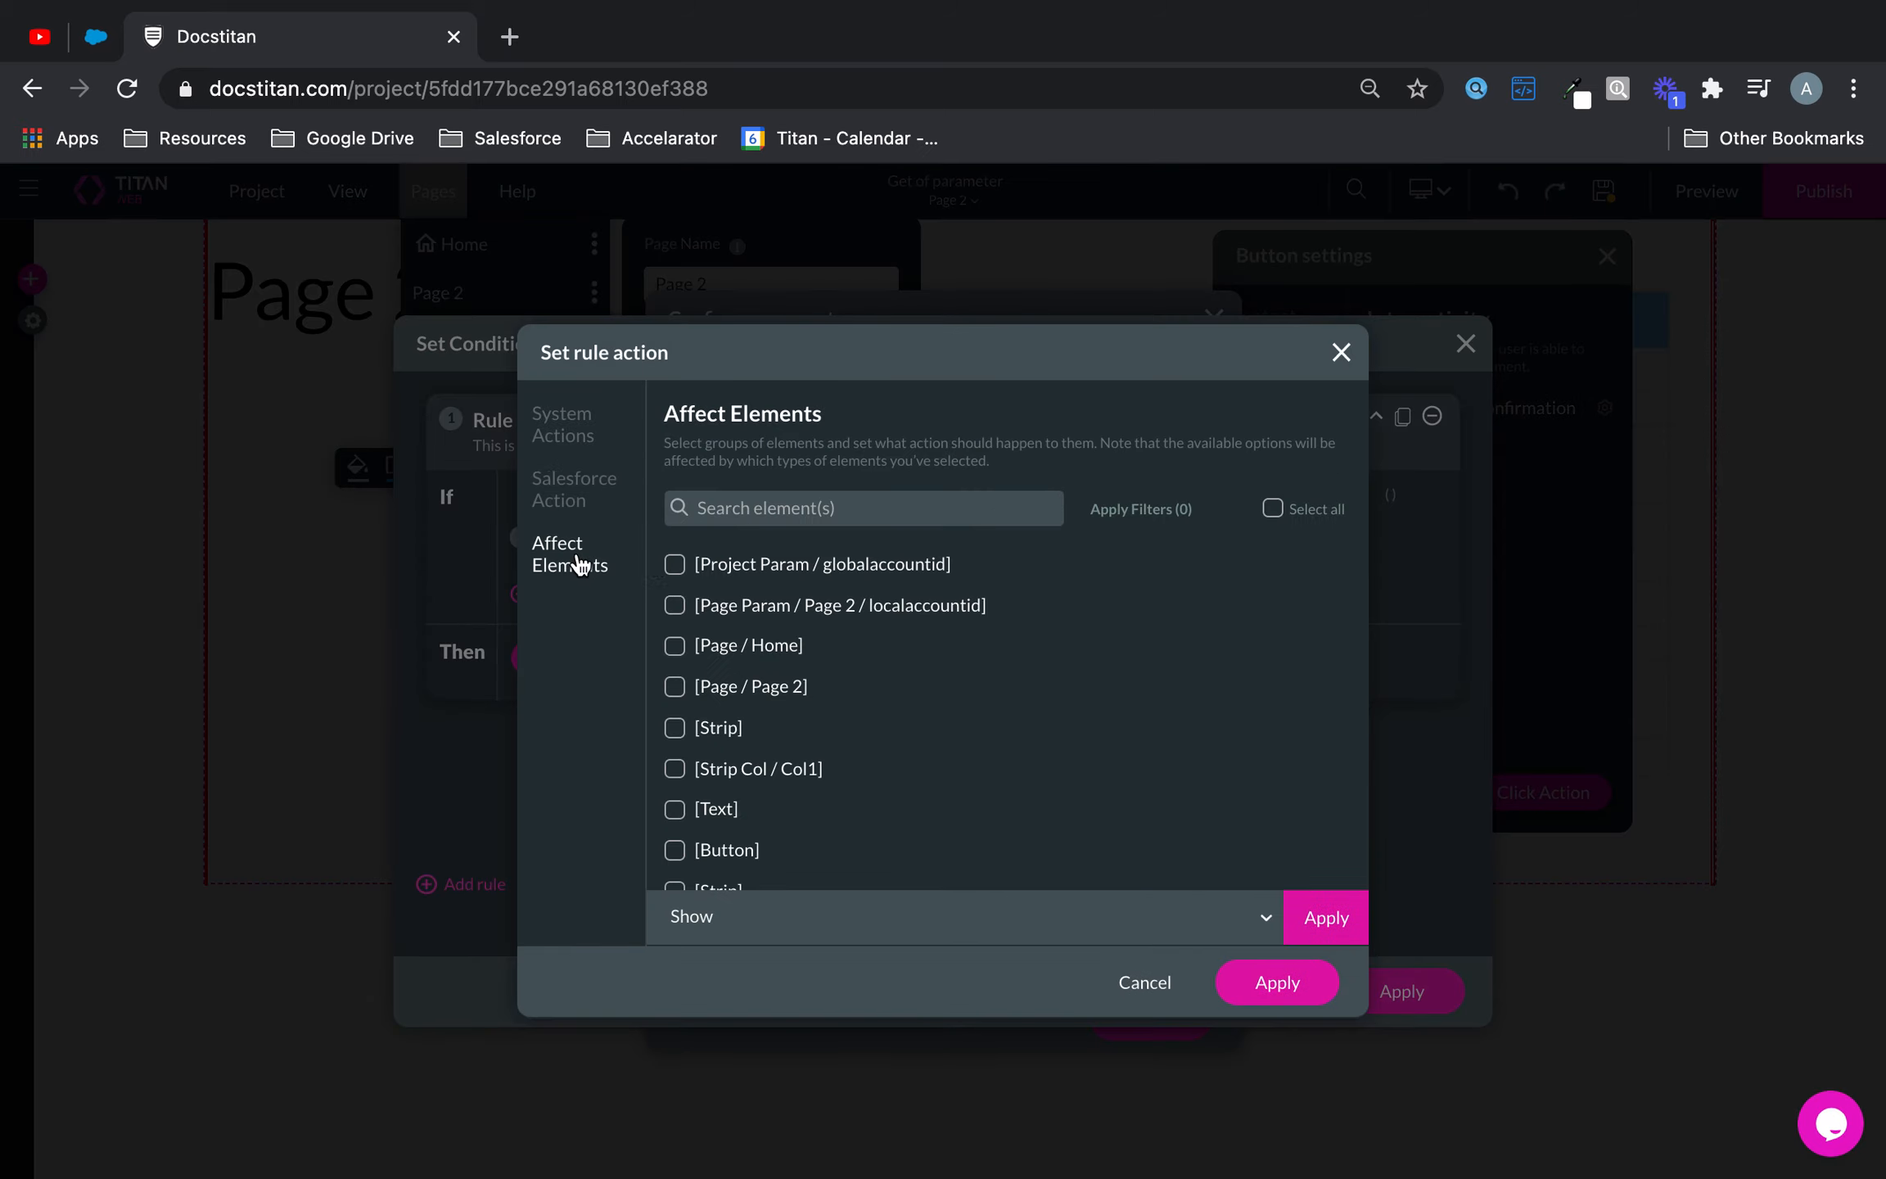
{"action": "scroll", "coordinate": [863, 606], "scroll_direction": "down", "scroll_amount": 3}
{"action": "scroll", "coordinate": [794, 754], "scroll_direction": "down", "scroll_amount": 10}
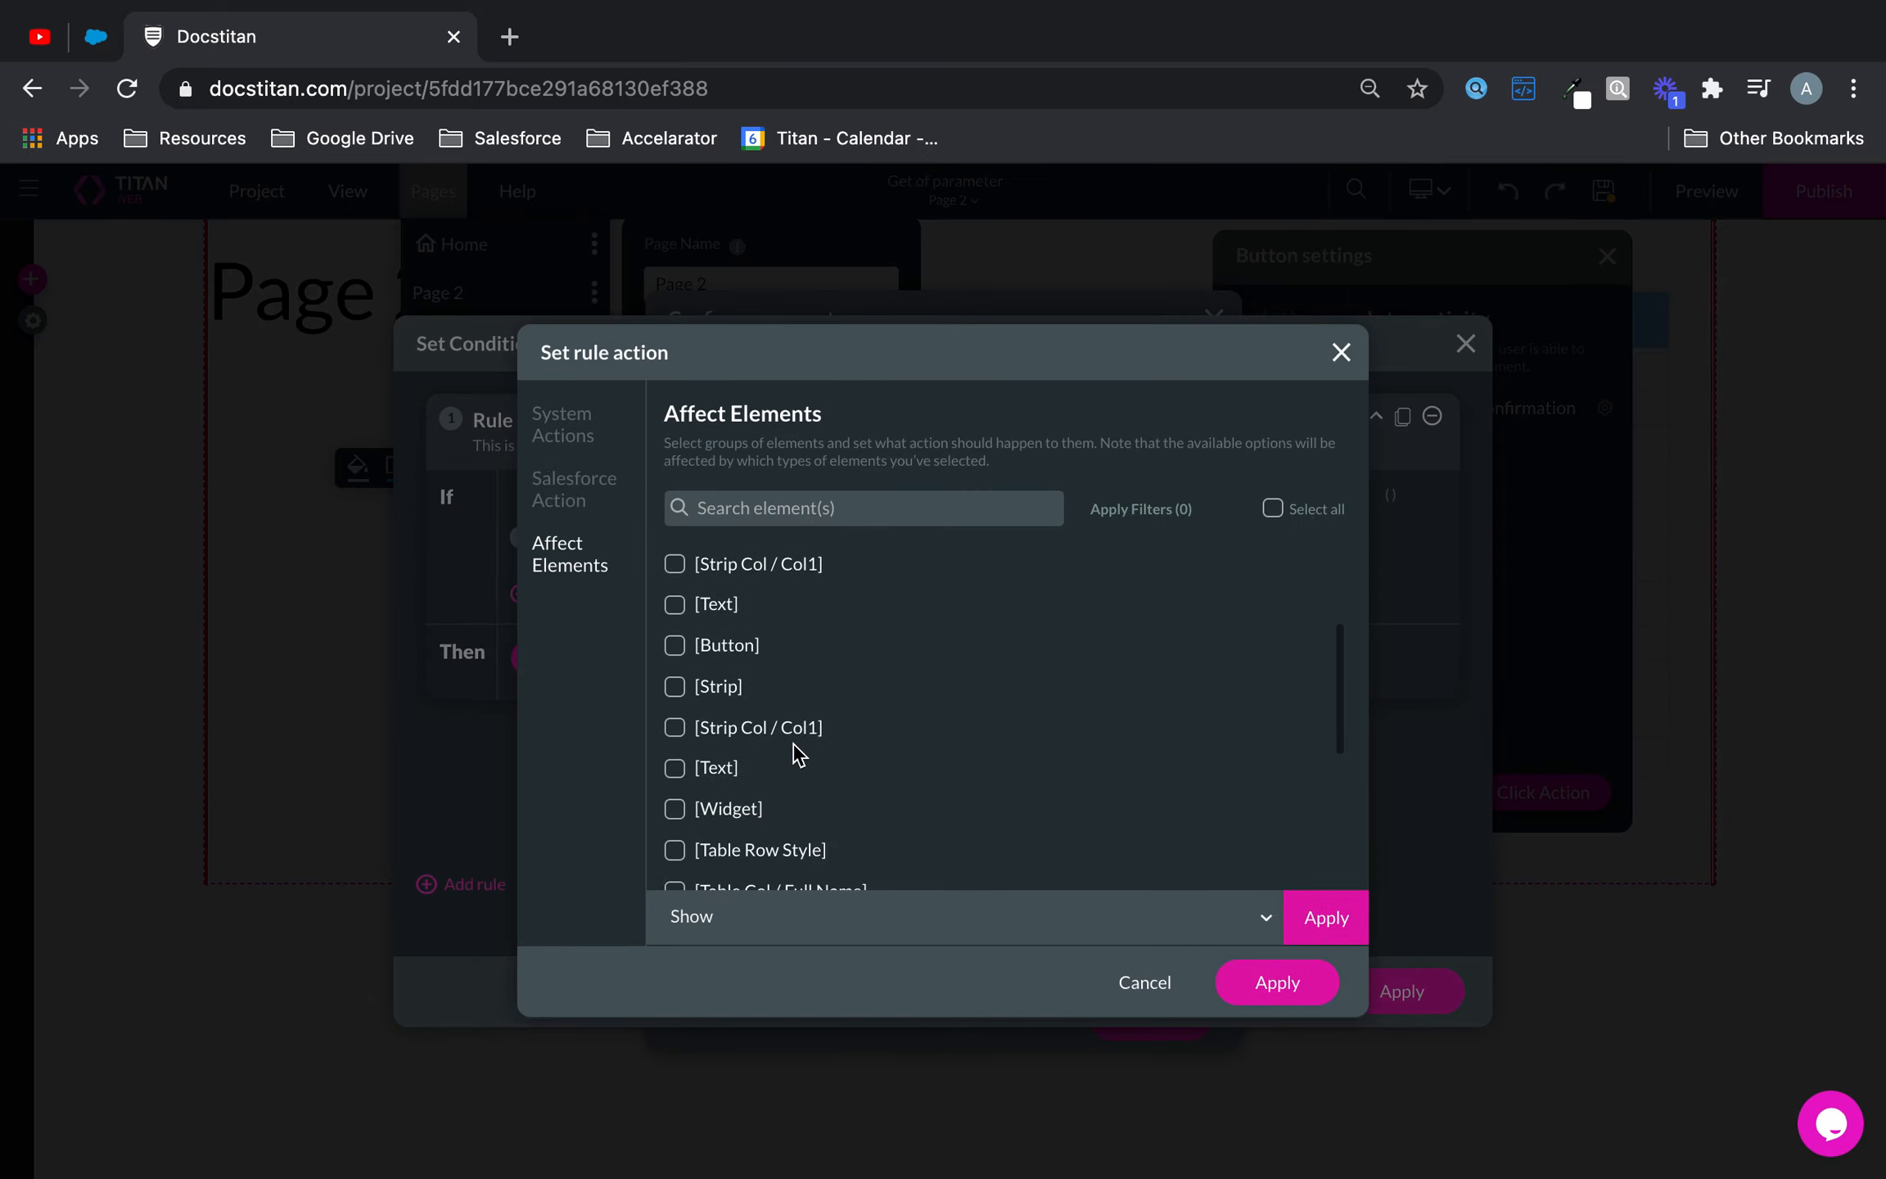
{"action": "left_click", "coordinate": [1279, 983]}
{"action": "left_click", "coordinate": [1422, 992]}
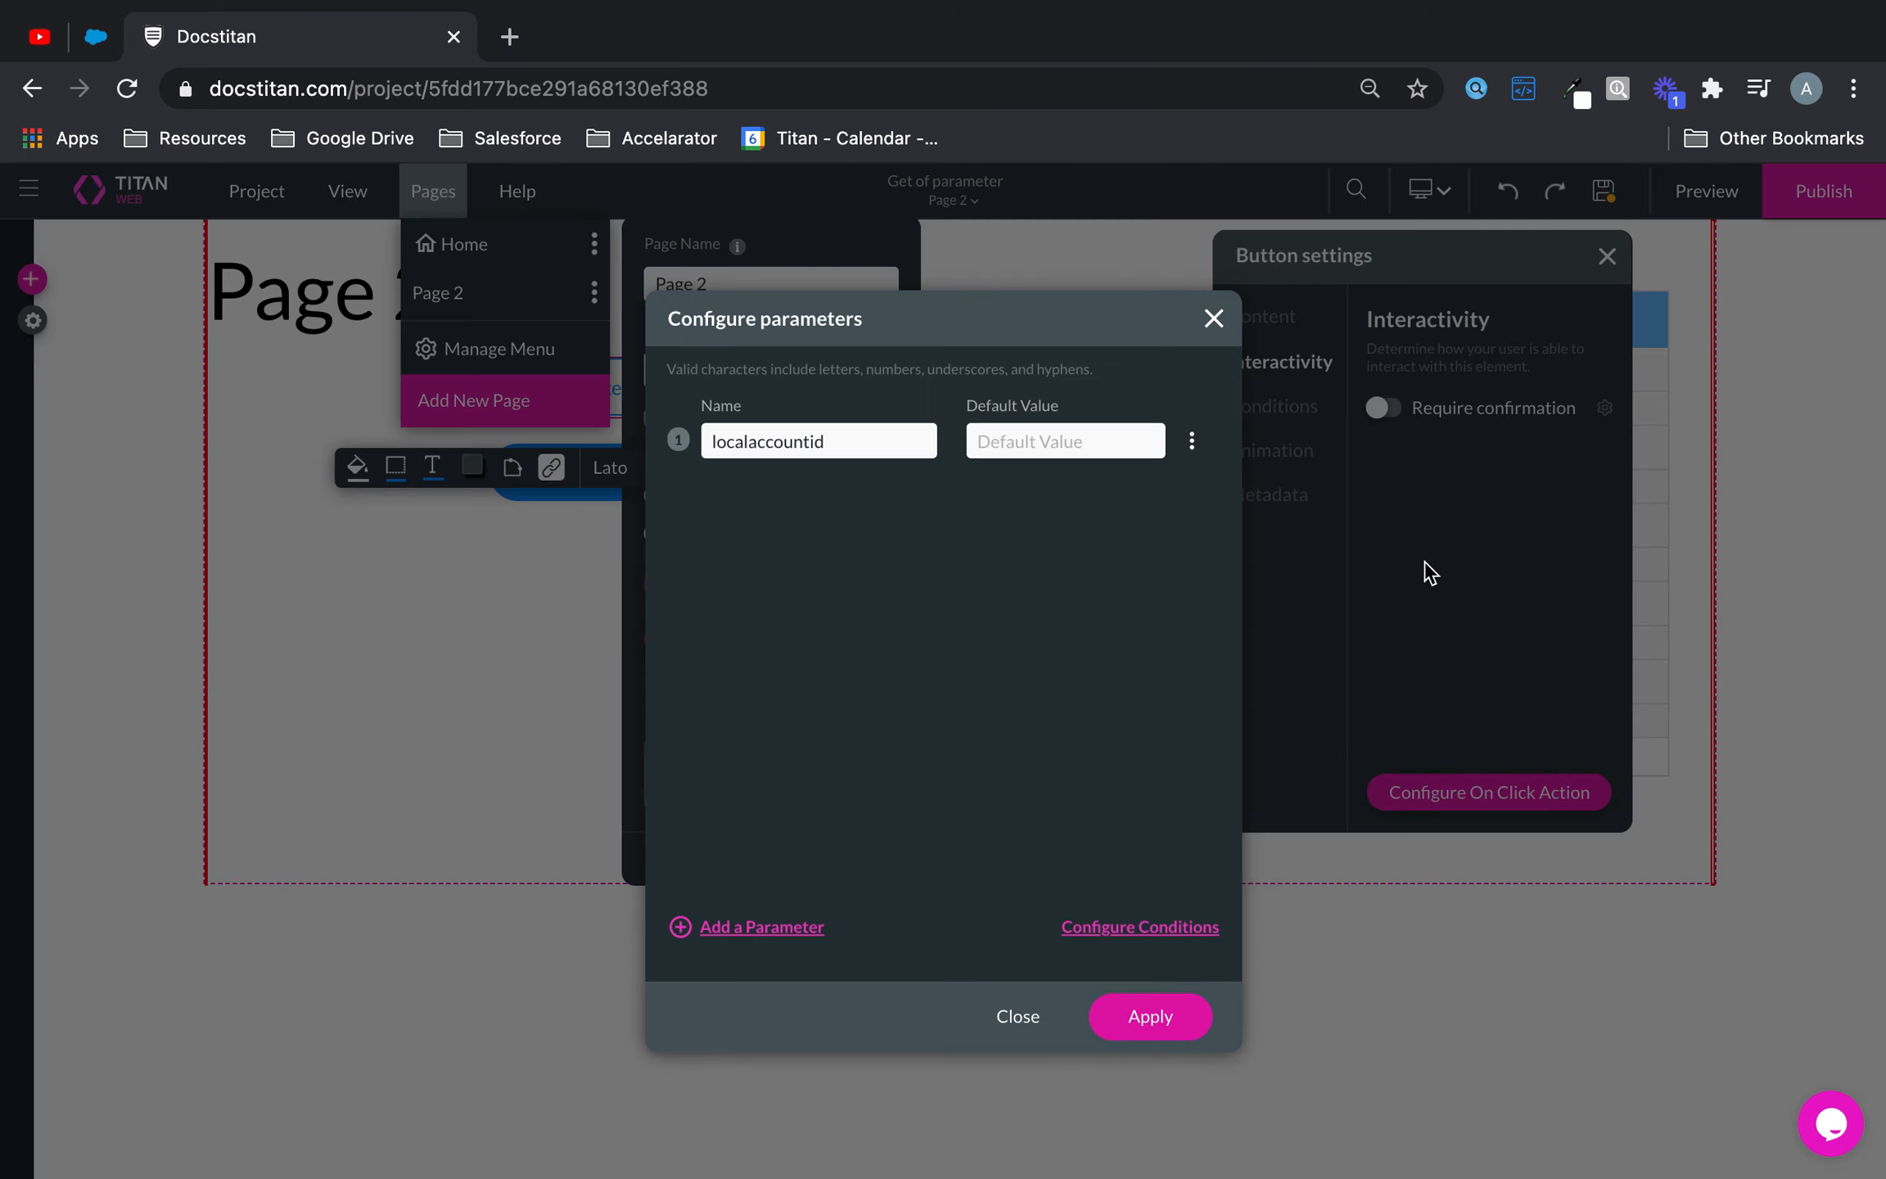
{"action": "left_click", "coordinate": [1166, 1012]}
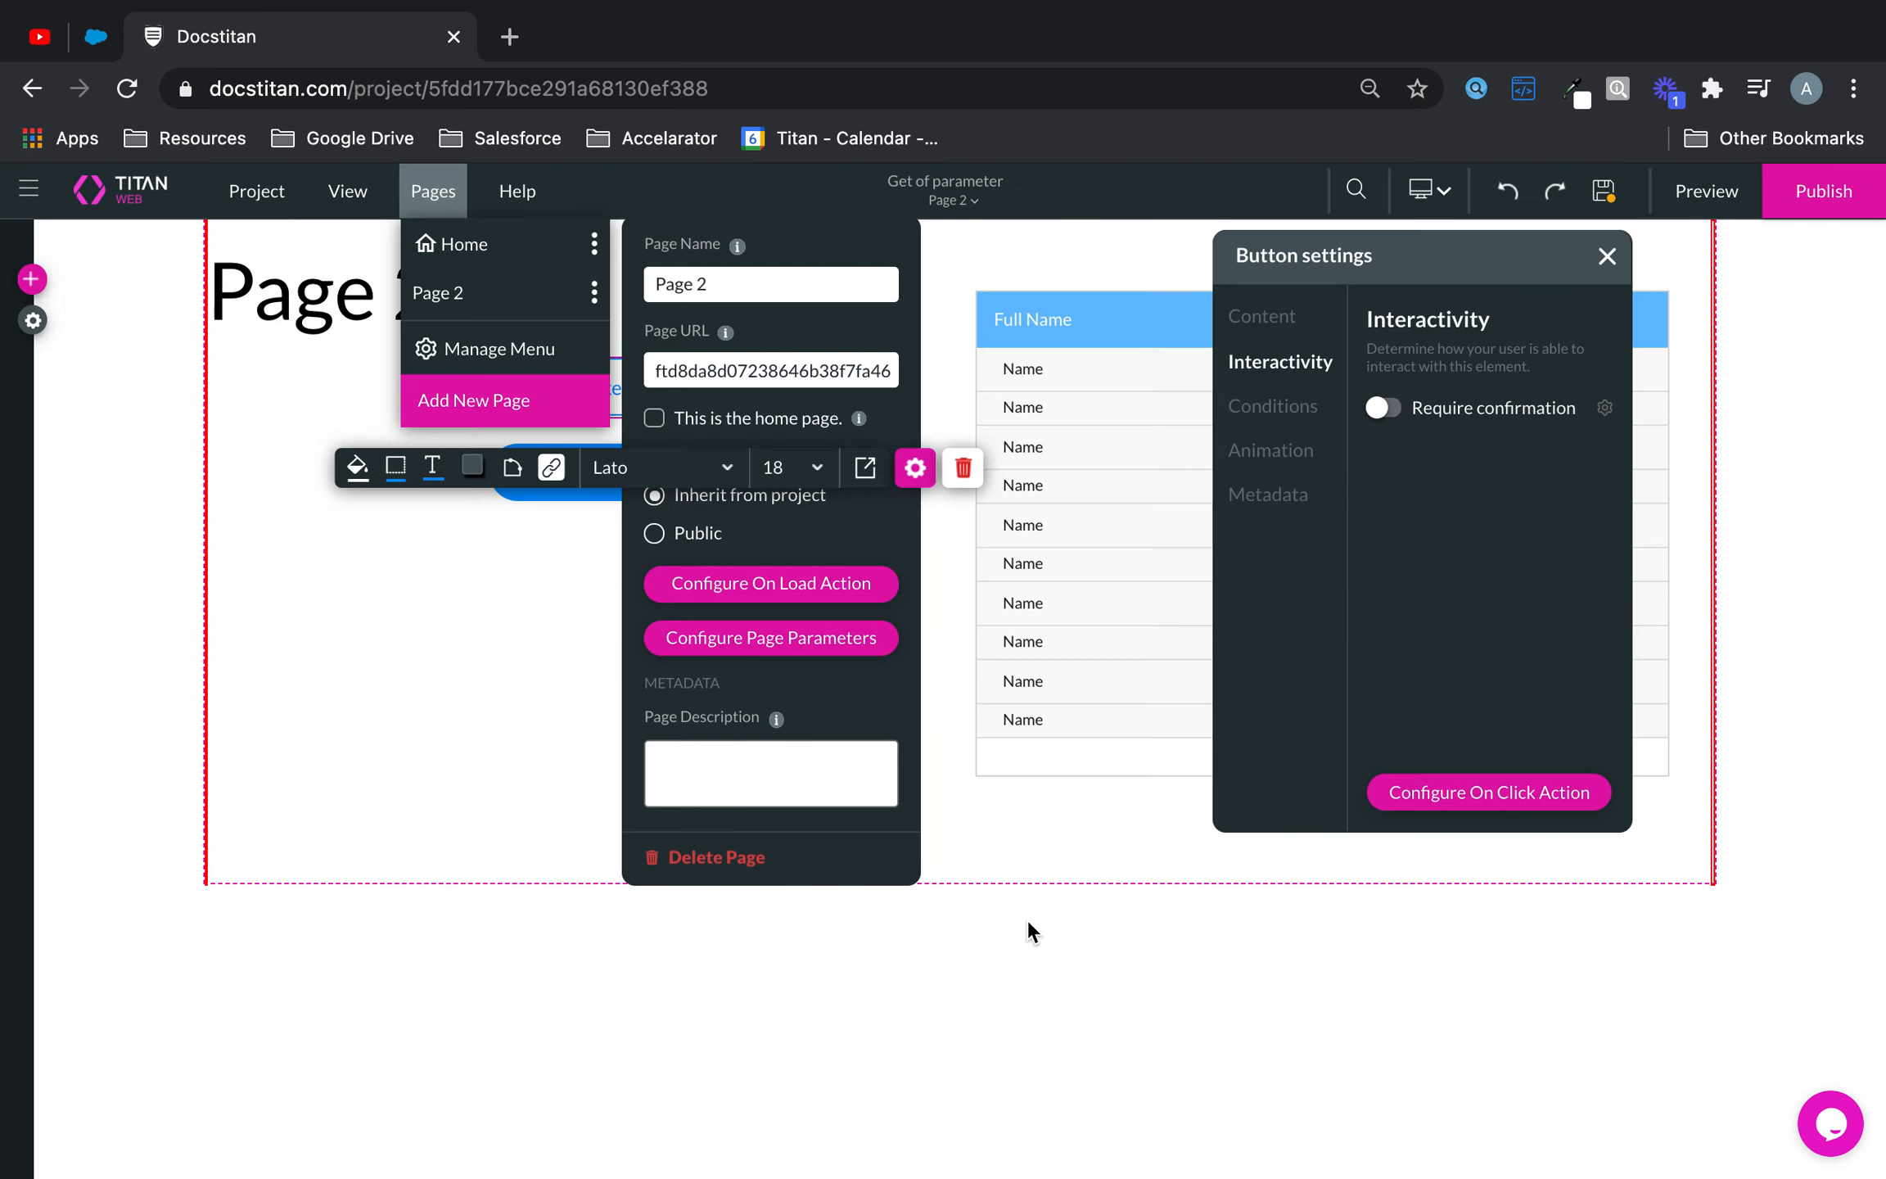
- Tag the Execute My Get button as "Execute My Get Button" in its metadata
{"action": "left_click", "coordinate": [458, 790]}
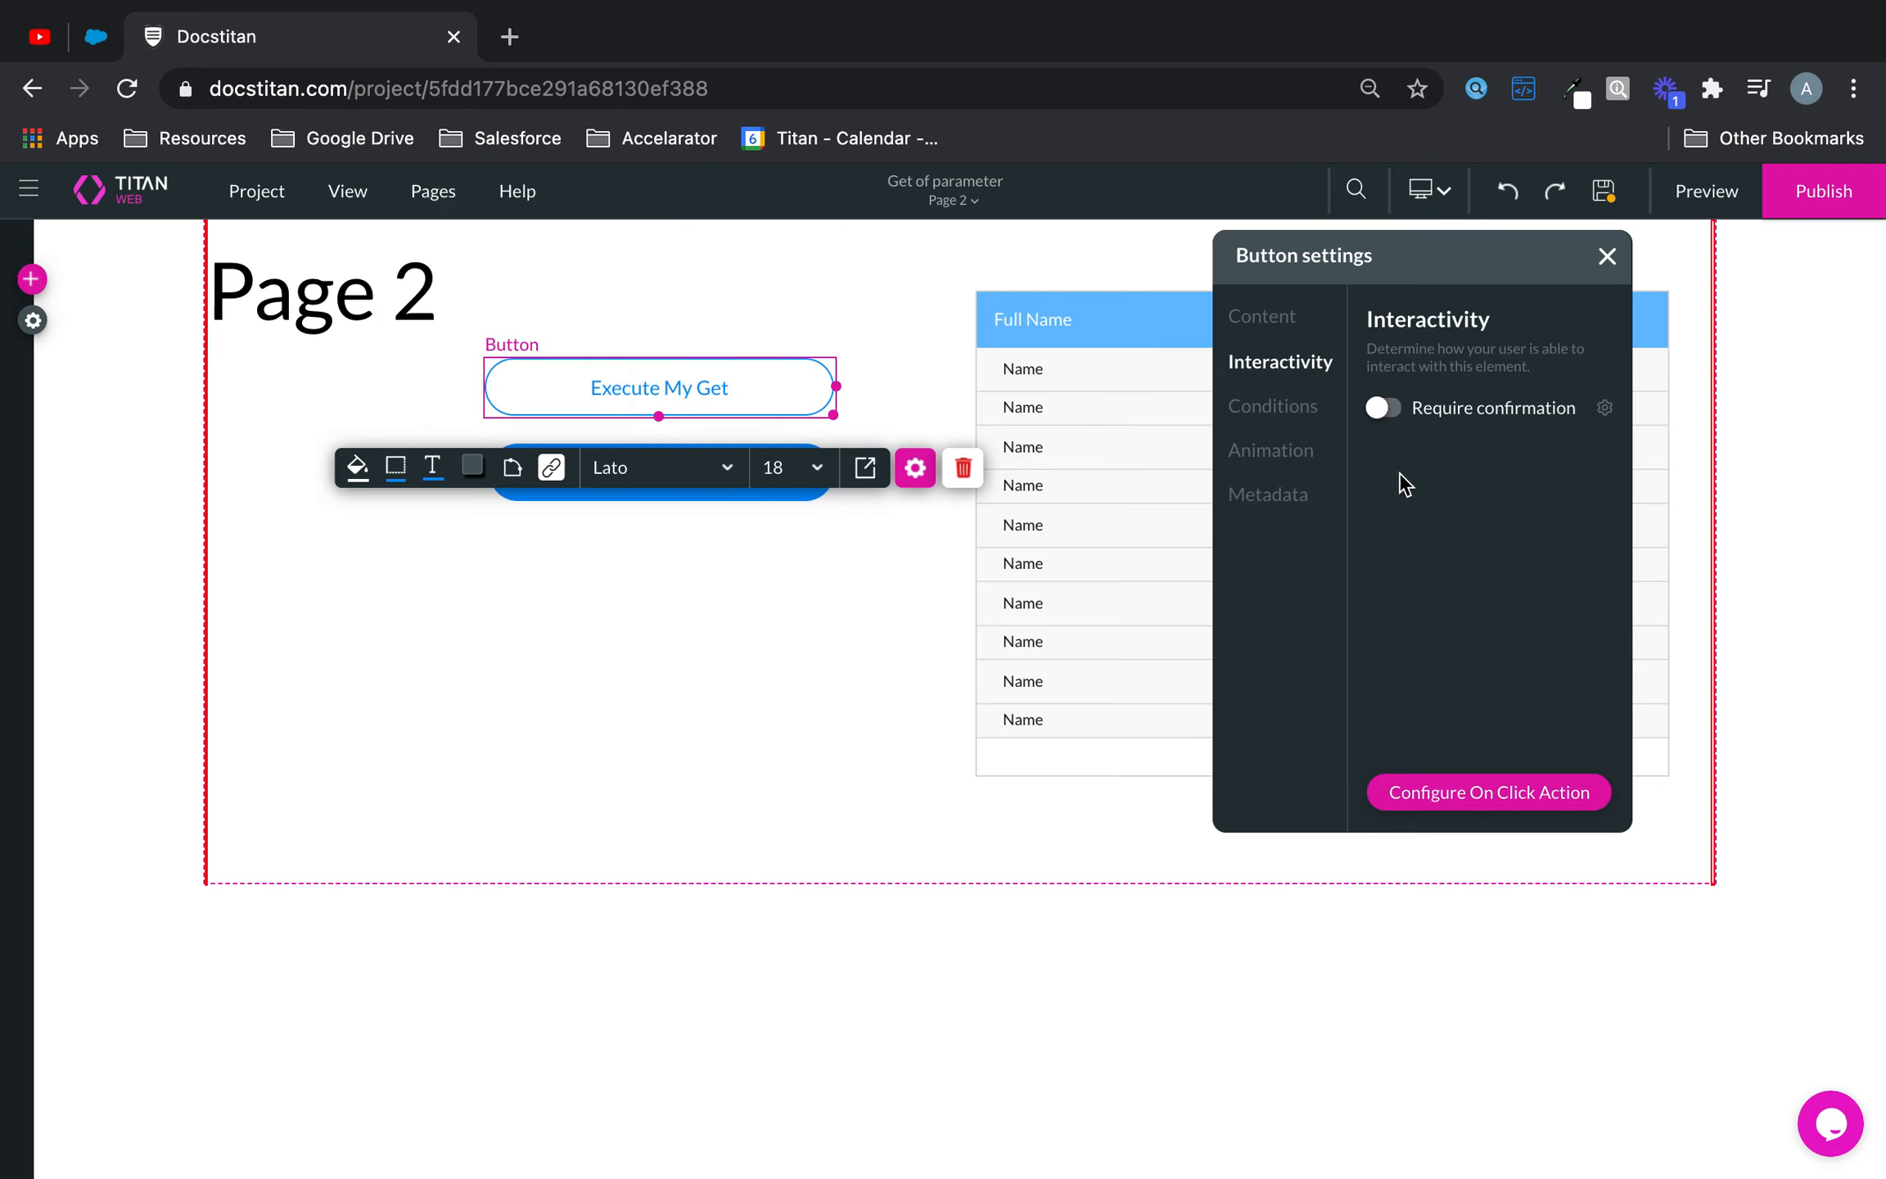
{"action": "left_click", "coordinate": [1274, 499]}
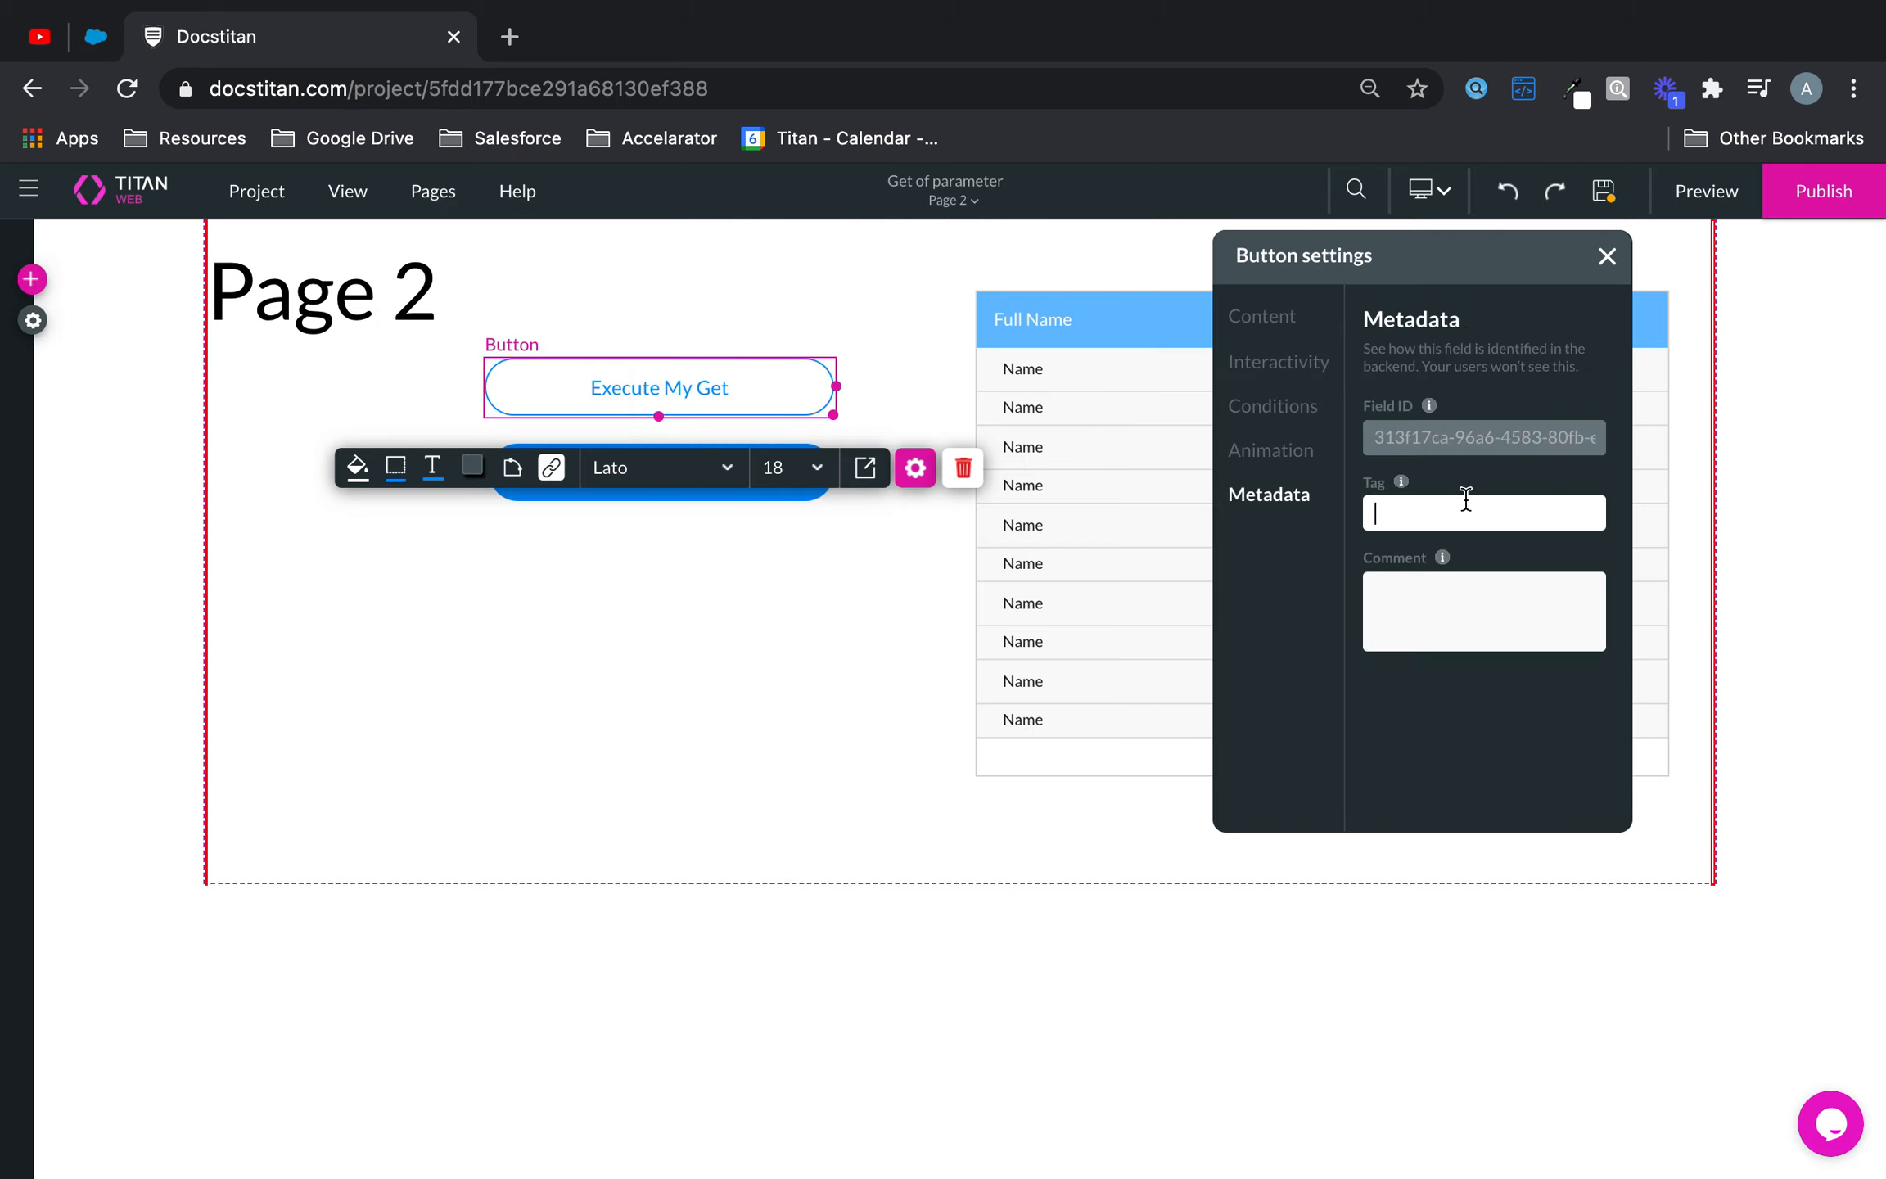
{"action": "type", "text": "Execute My Get Button"}
- Make the Page 2 parameter rule's action affect the Execute My Get Button element with Set background color
{"action": "left_click", "coordinate": [456, 193]}
{"action": "left_click", "coordinate": [594, 292]}
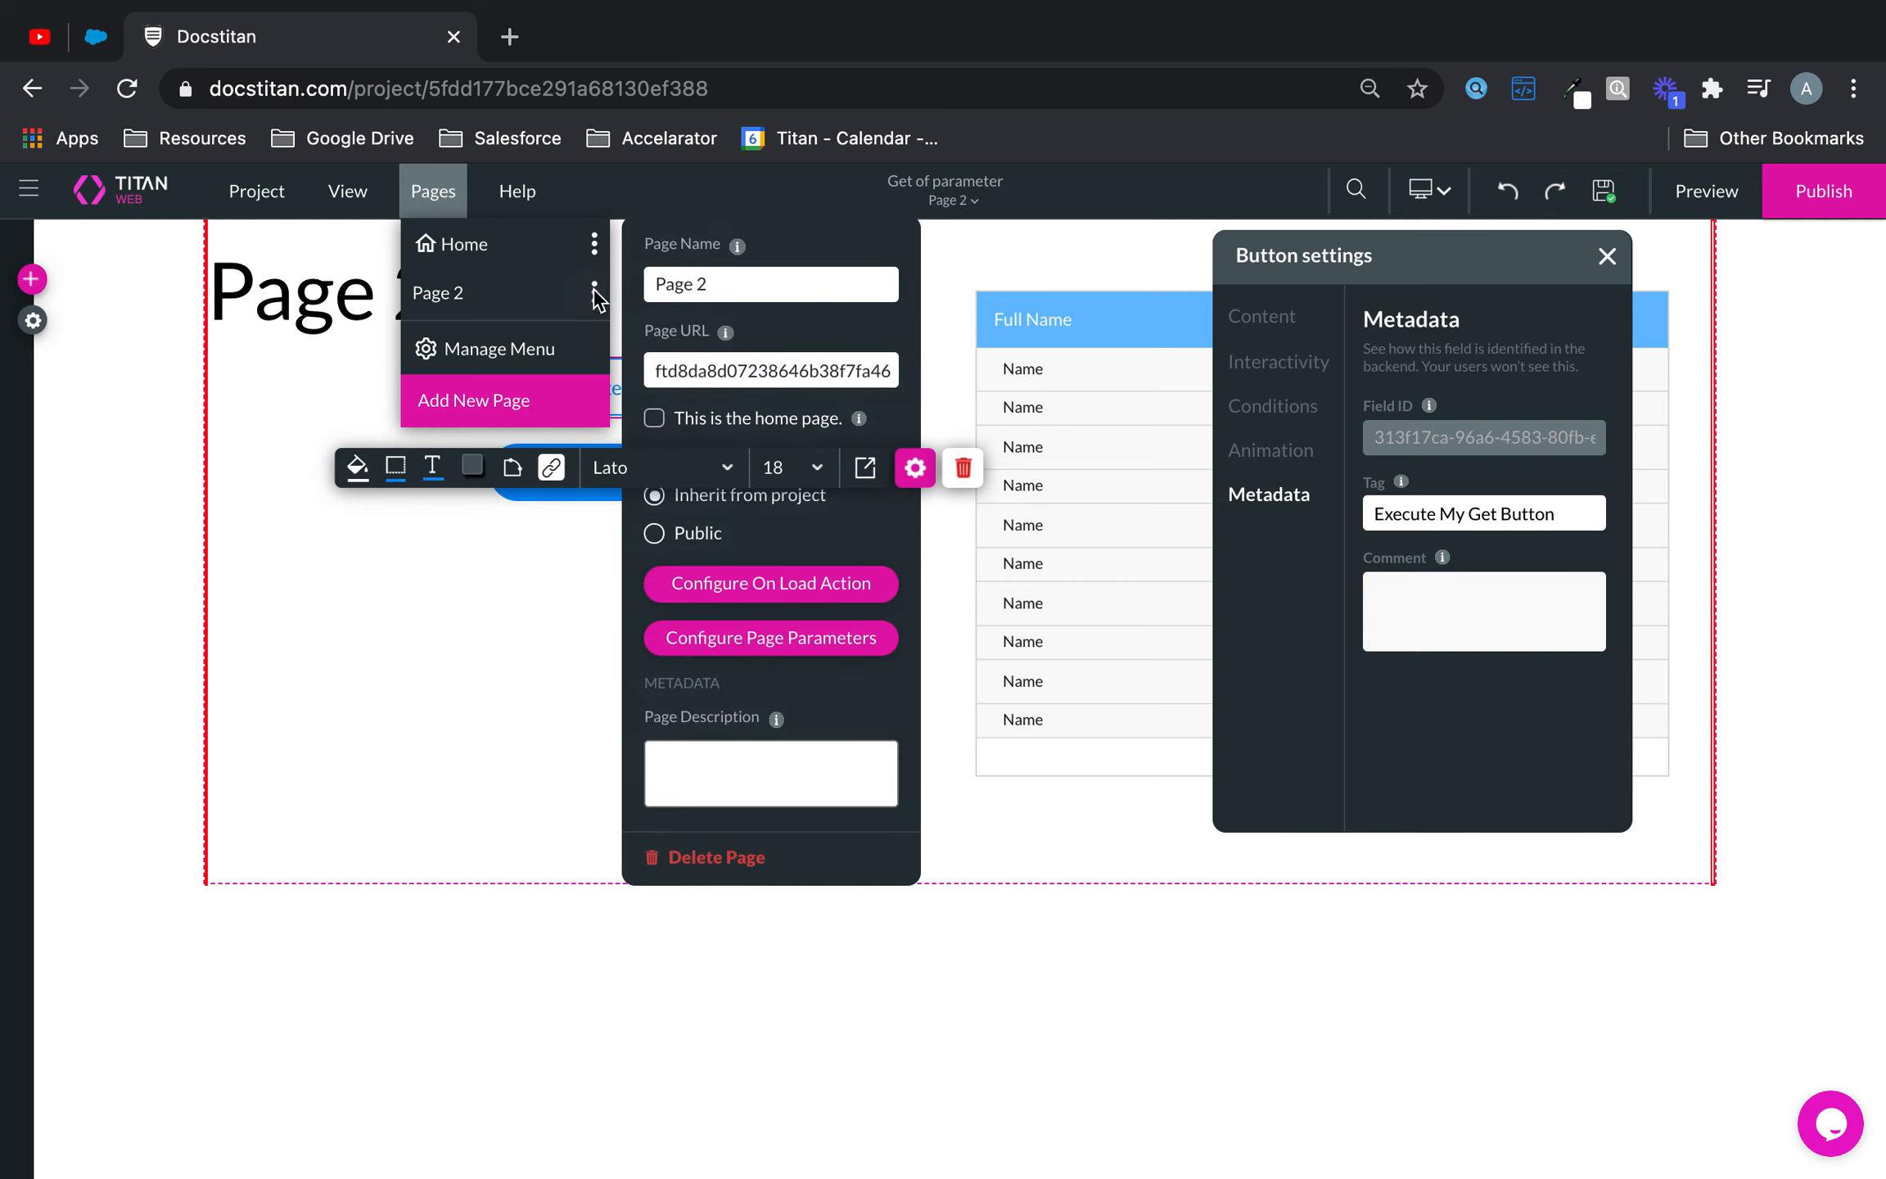
{"action": "left_click", "coordinate": [819, 646]}
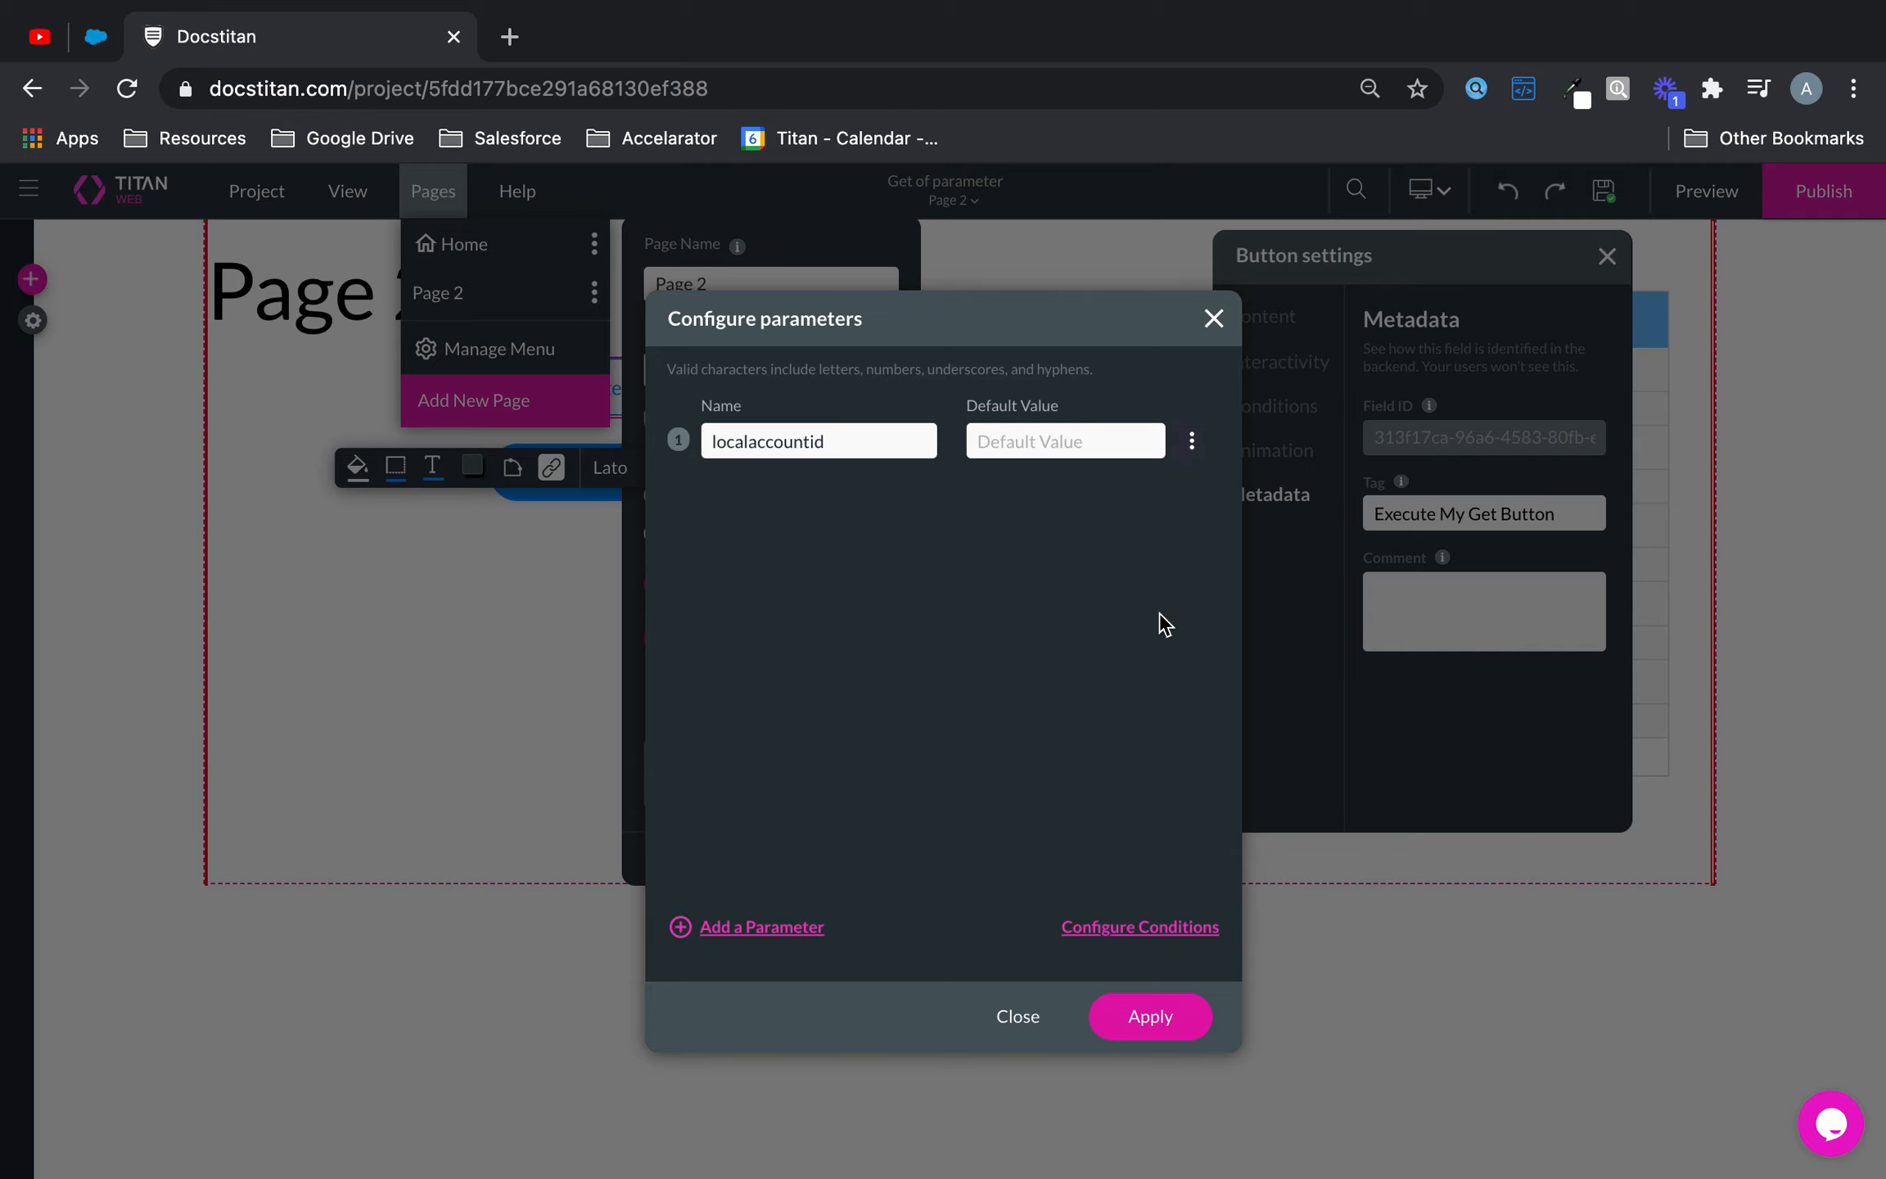
{"action": "left_click", "coordinate": [1091, 933]}
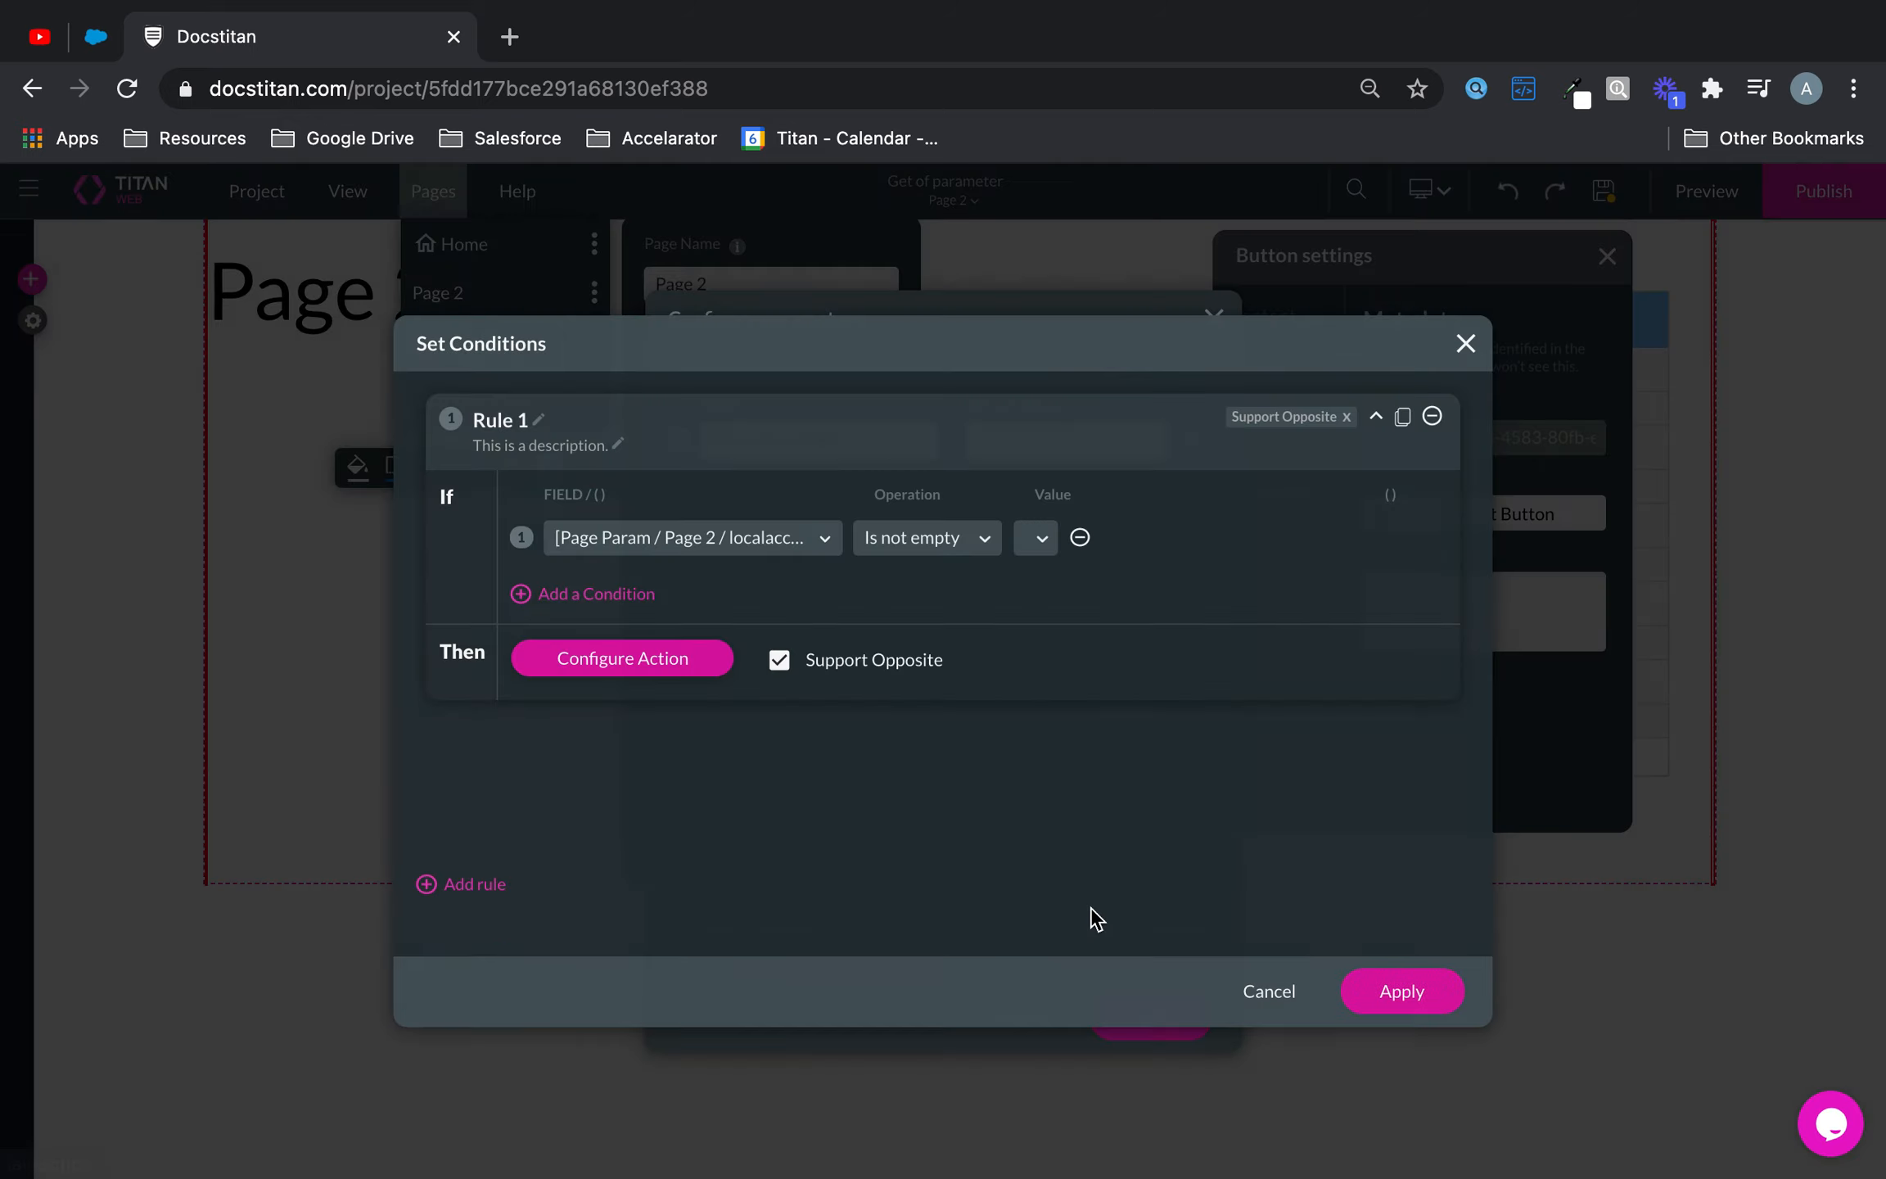
{"action": "left_click", "coordinate": [686, 655]}
{"action": "left_click", "coordinate": [577, 553]}
{"action": "scroll", "coordinate": [841, 724], "scroll_direction": "down", "scroll_amount": 3}
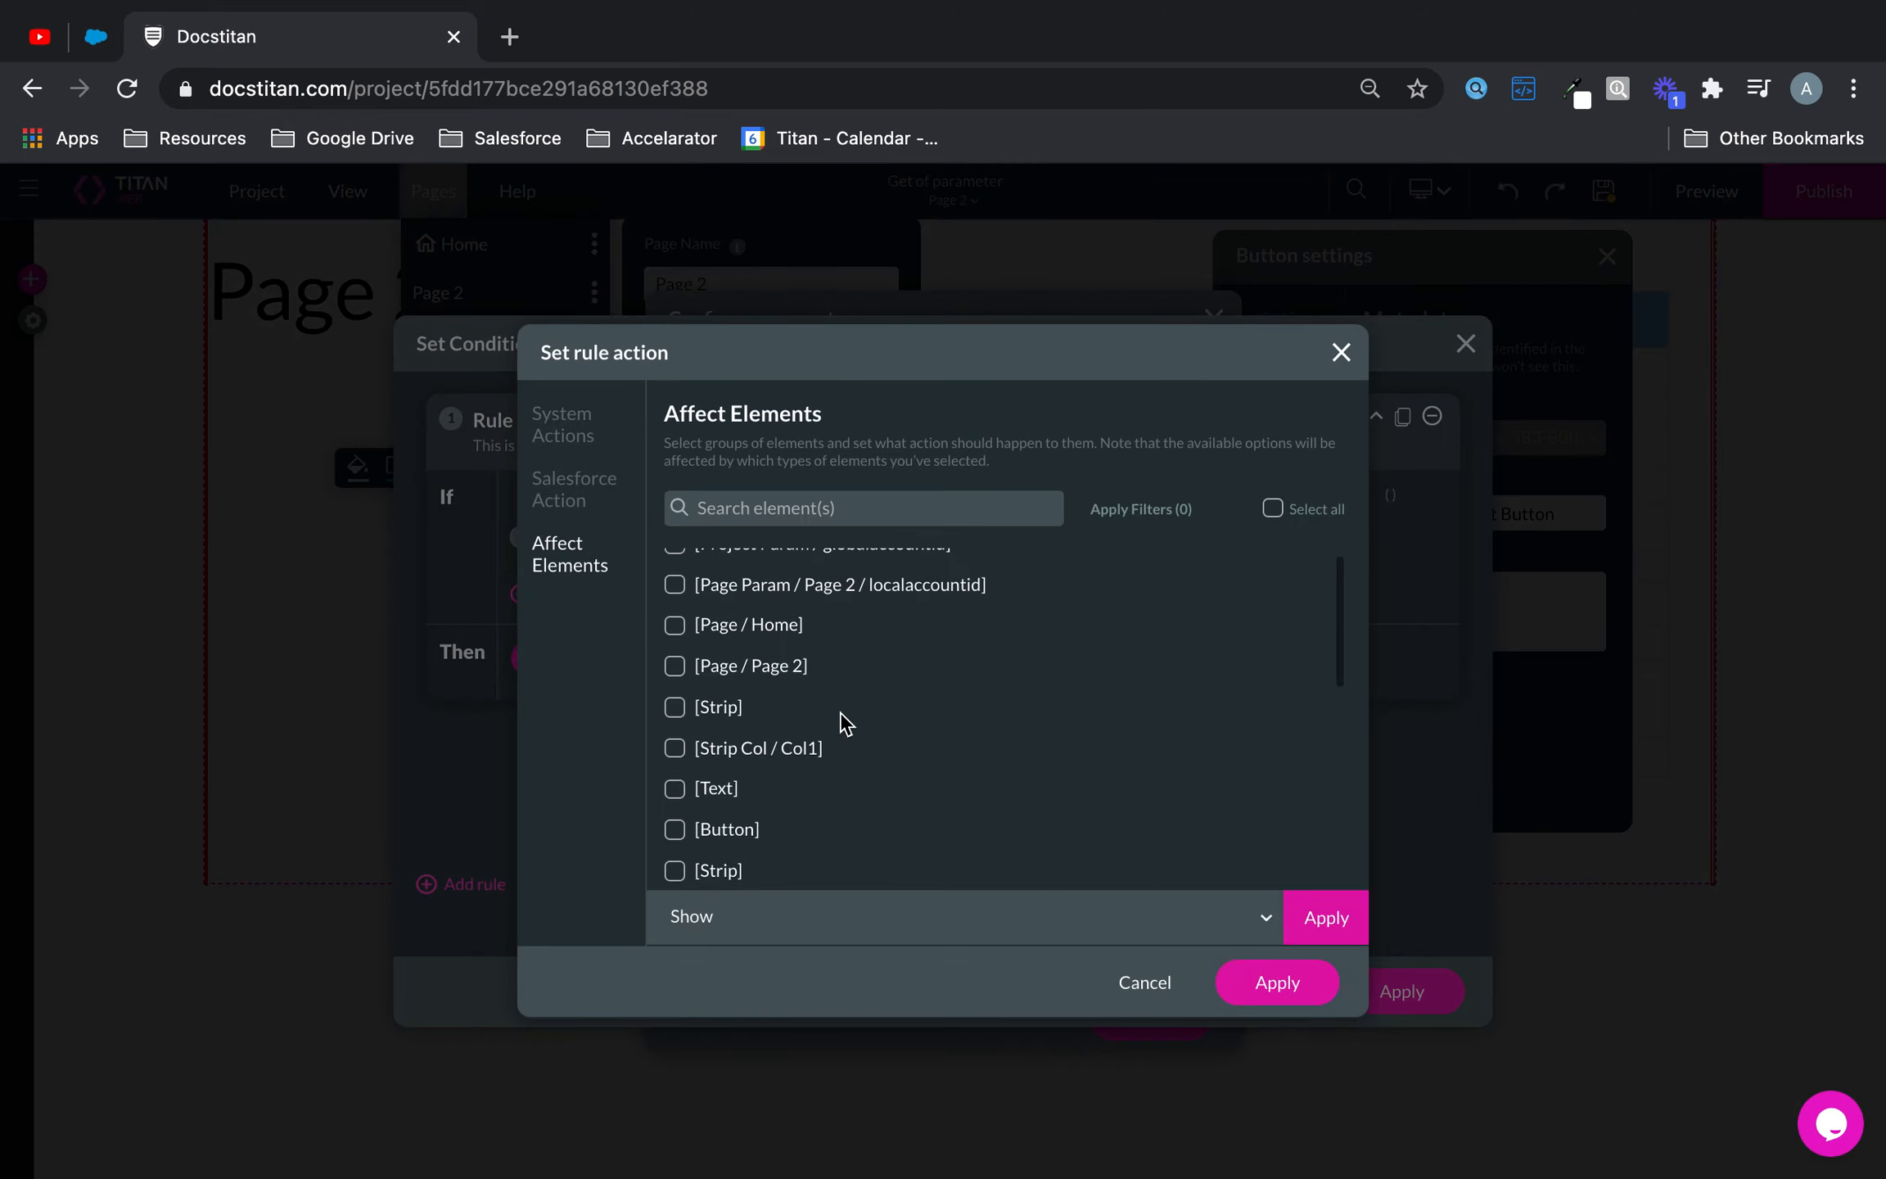
{"action": "scroll", "coordinate": [845, 723], "scroll_direction": "down", "scroll_amount": 2}
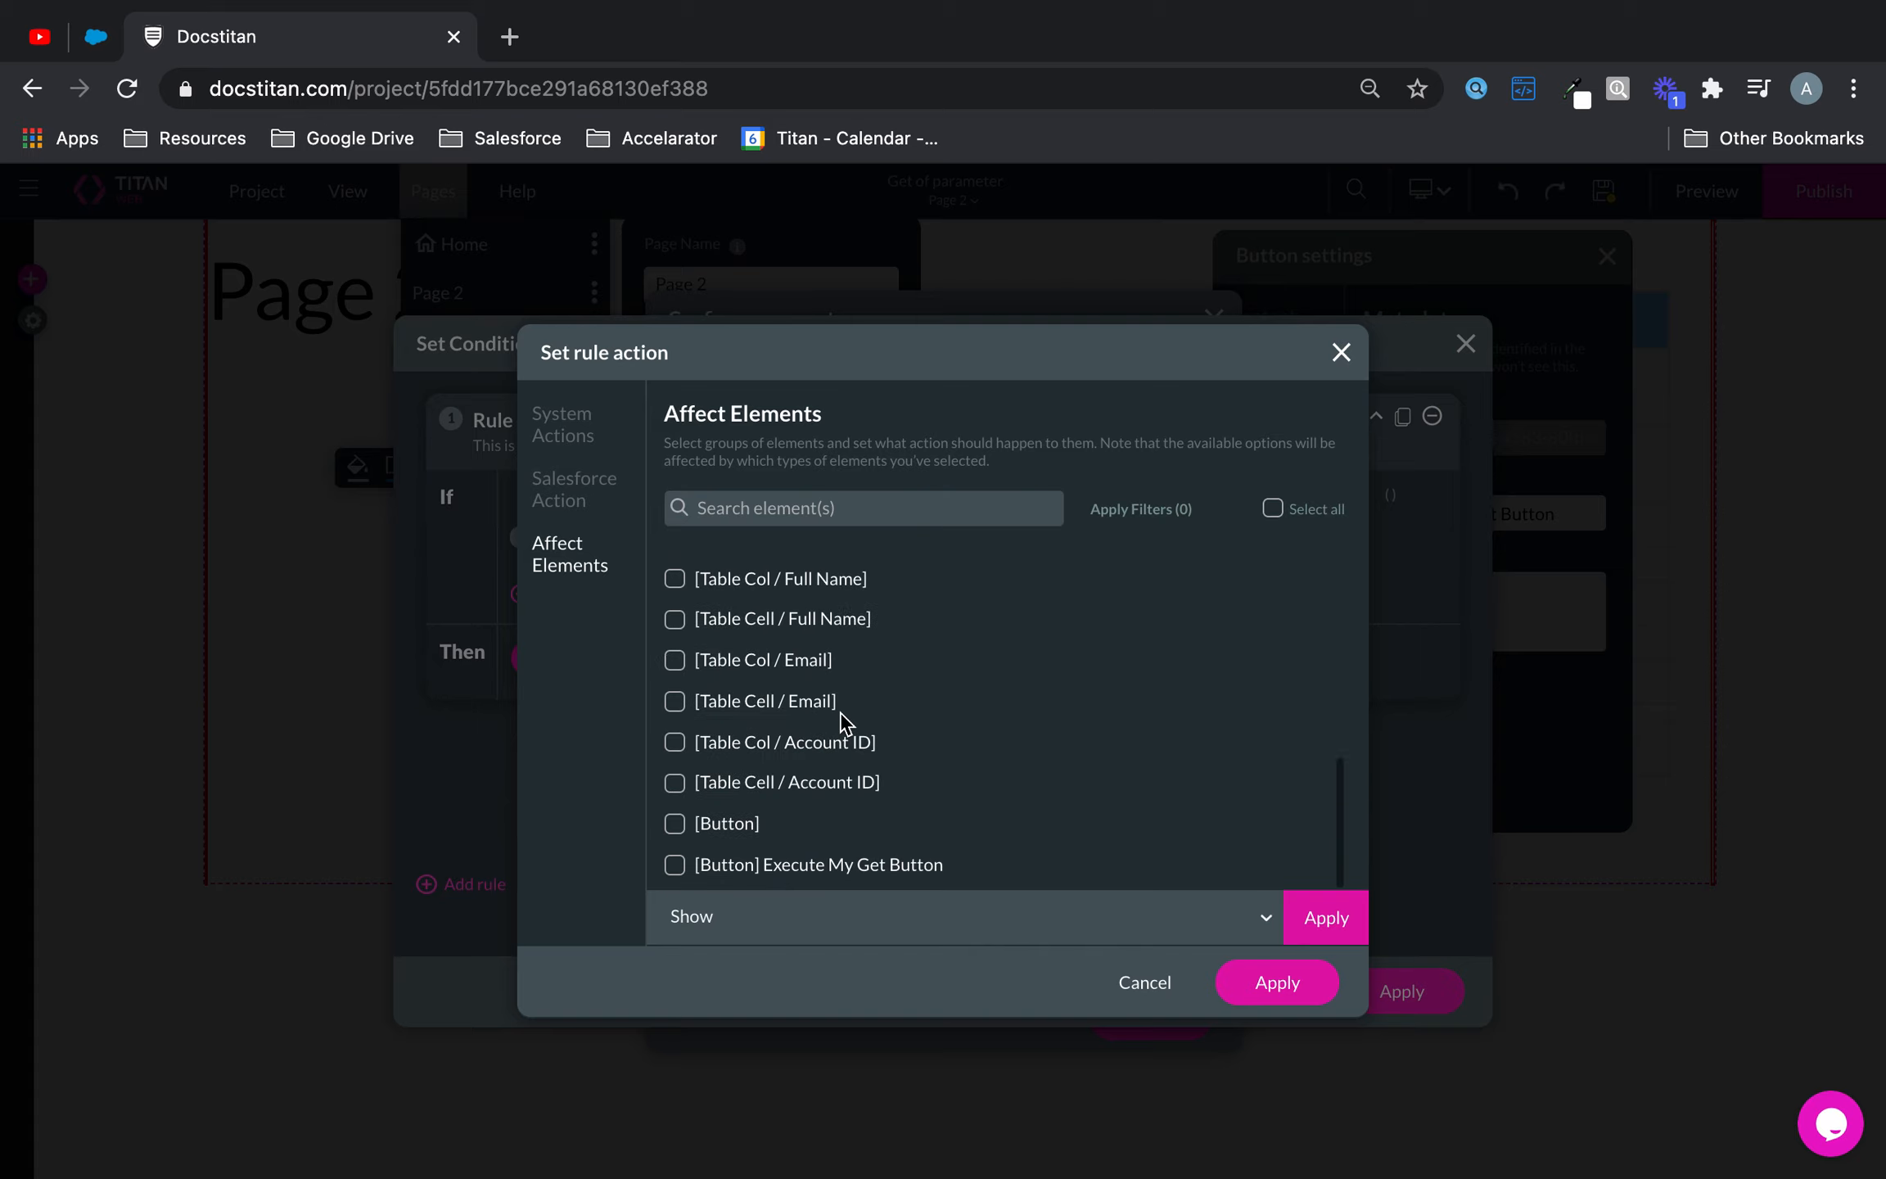
{"action": "left_click", "coordinate": [675, 865]}
{"action": "left_click", "coordinate": [797, 916]}
{"action": "scroll", "coordinate": [832, 779], "scroll_direction": "down", "scroll_amount": 2}
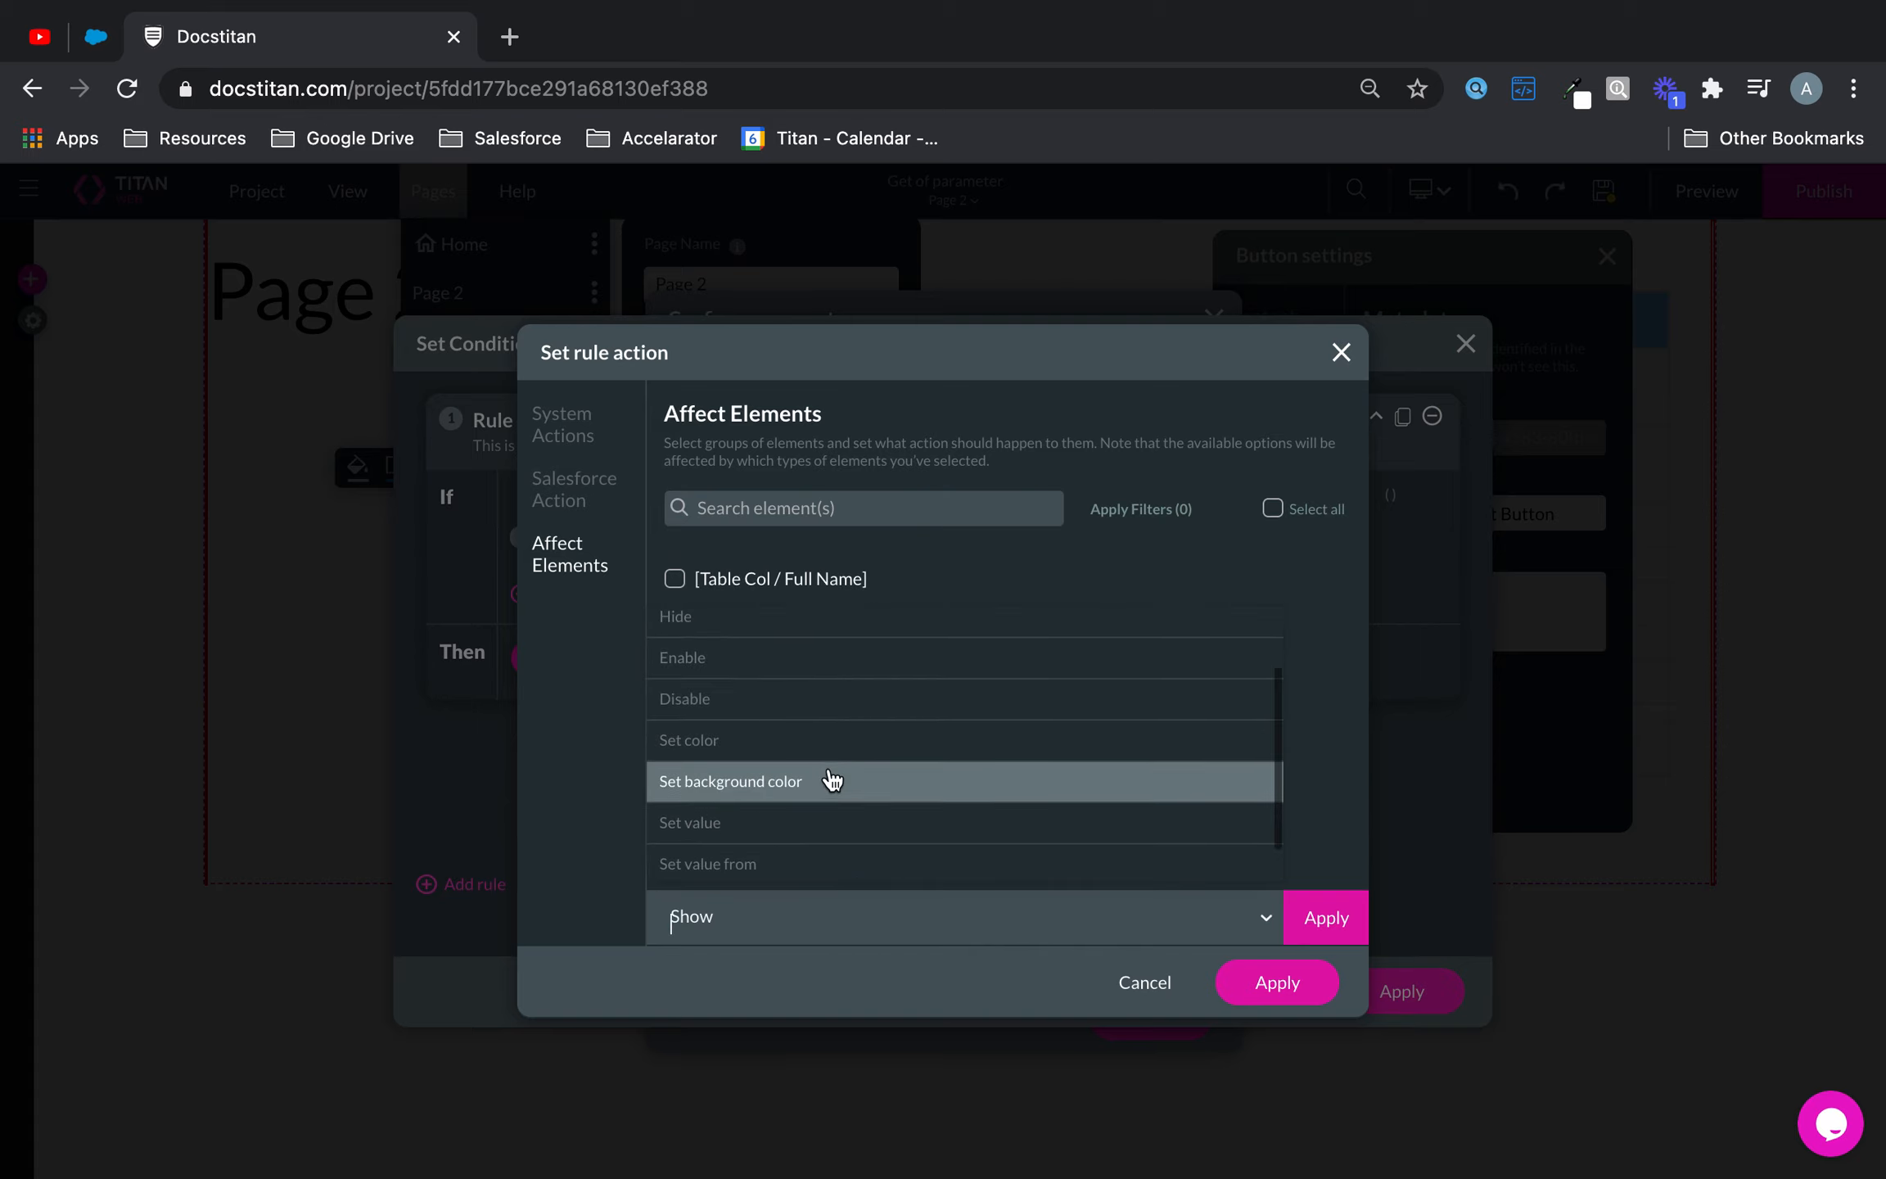
{"action": "left_click", "coordinate": [833, 778]}
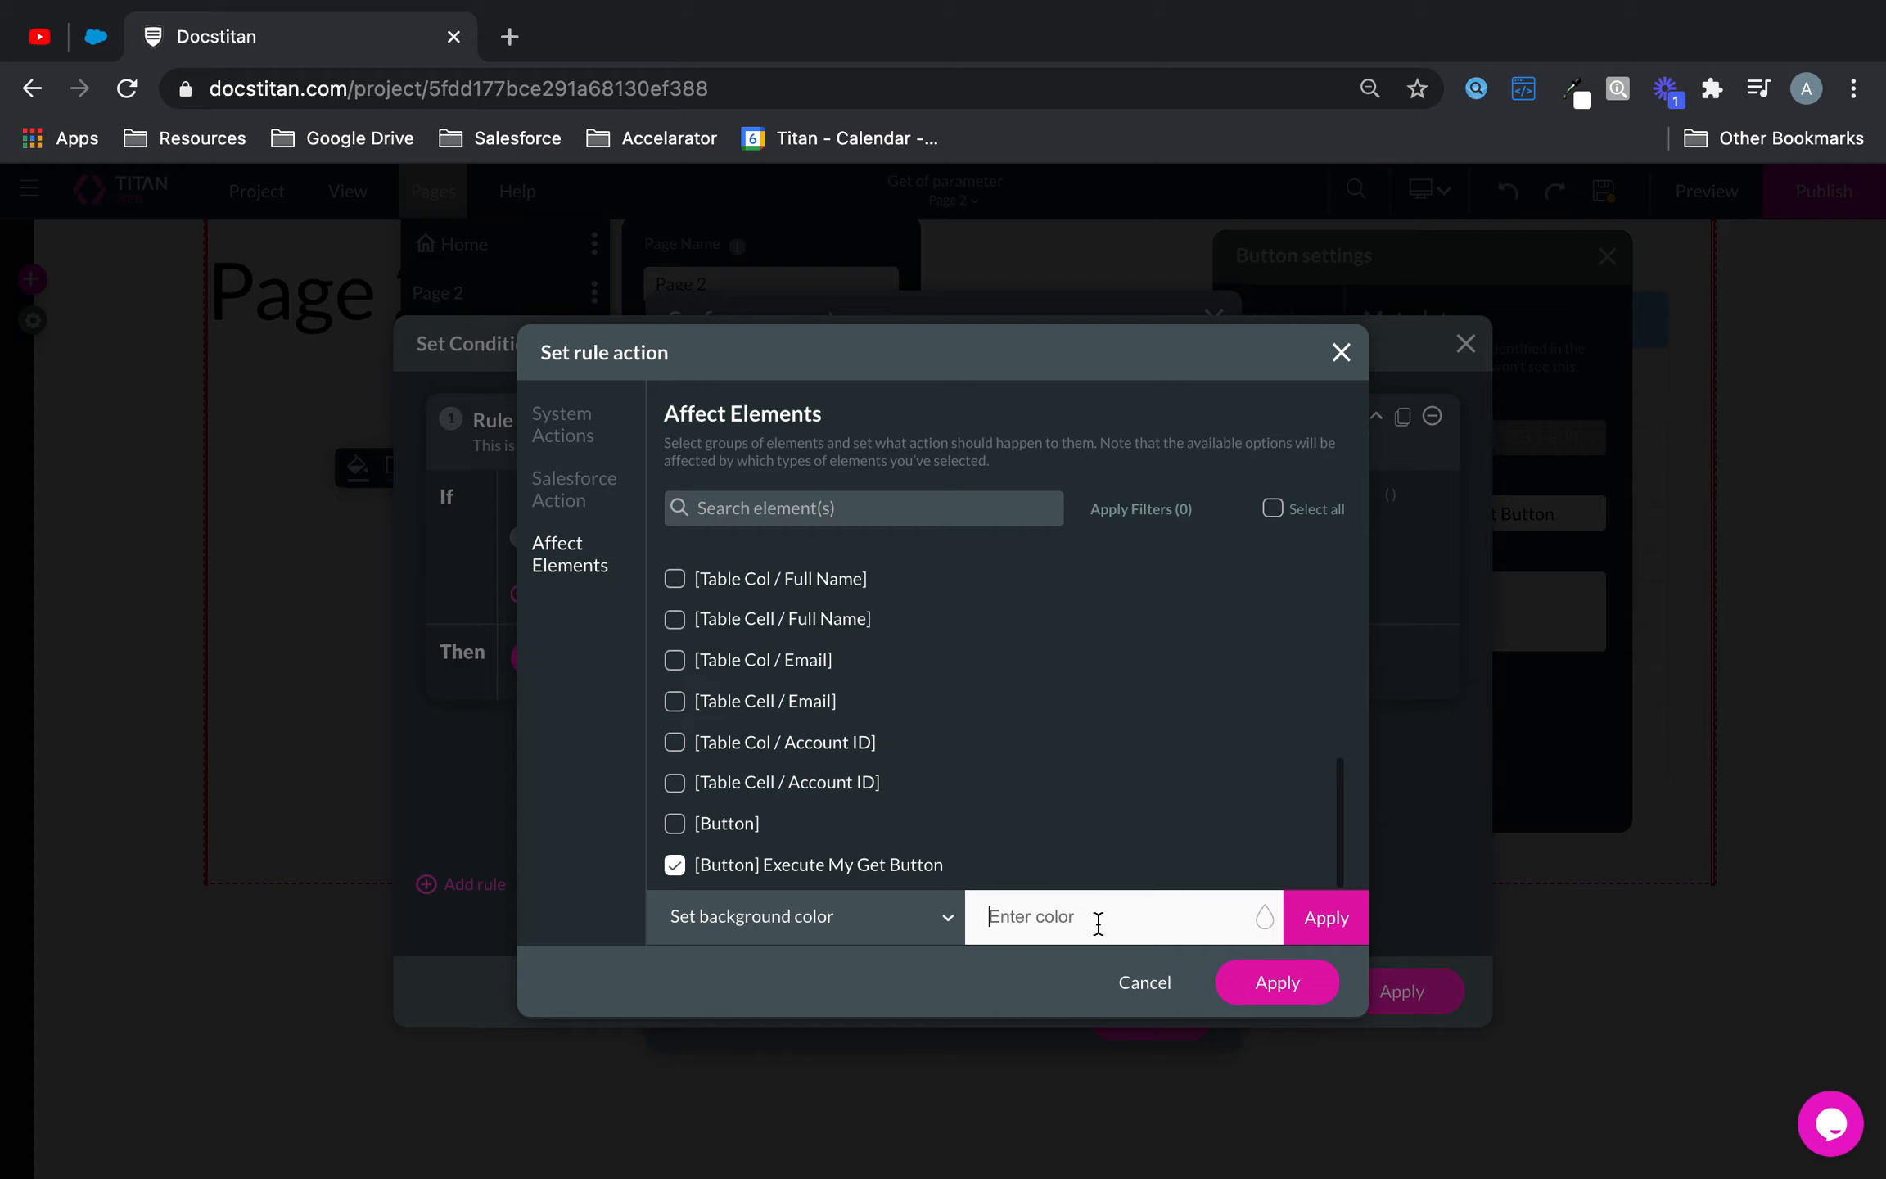
- Copy the hex code #042D98 from the notes in a new browser tab and enter it as the rule's background color
{"action": "left_click", "coordinate": [508, 36]}
{"action": "type", "text": "red"}
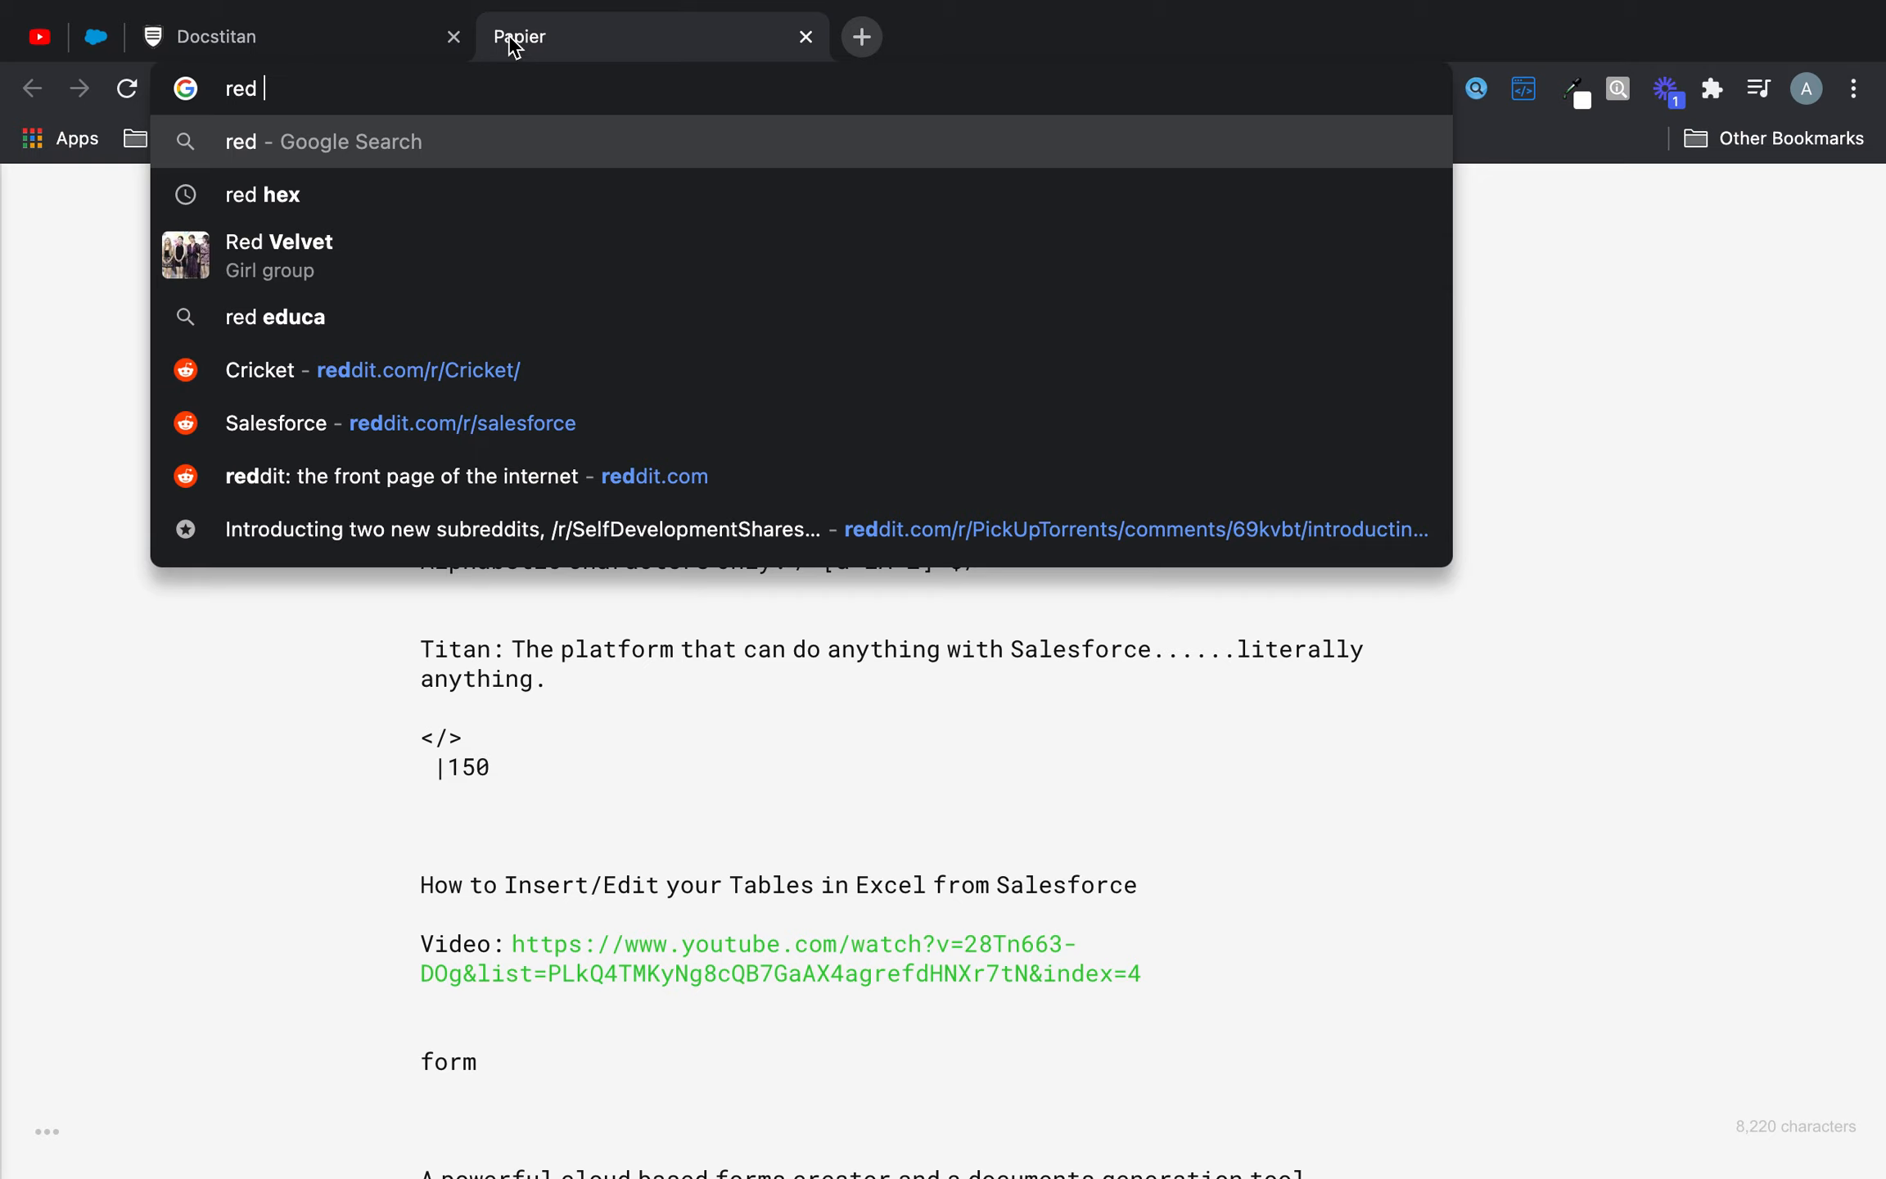
{"action": "key", "text": "BackSpace"}
{"action": "key", "text": "BackSpace"}
{"action": "key", "text": "BackSpace"}
{"action": "key", "text": "BackSpace"}
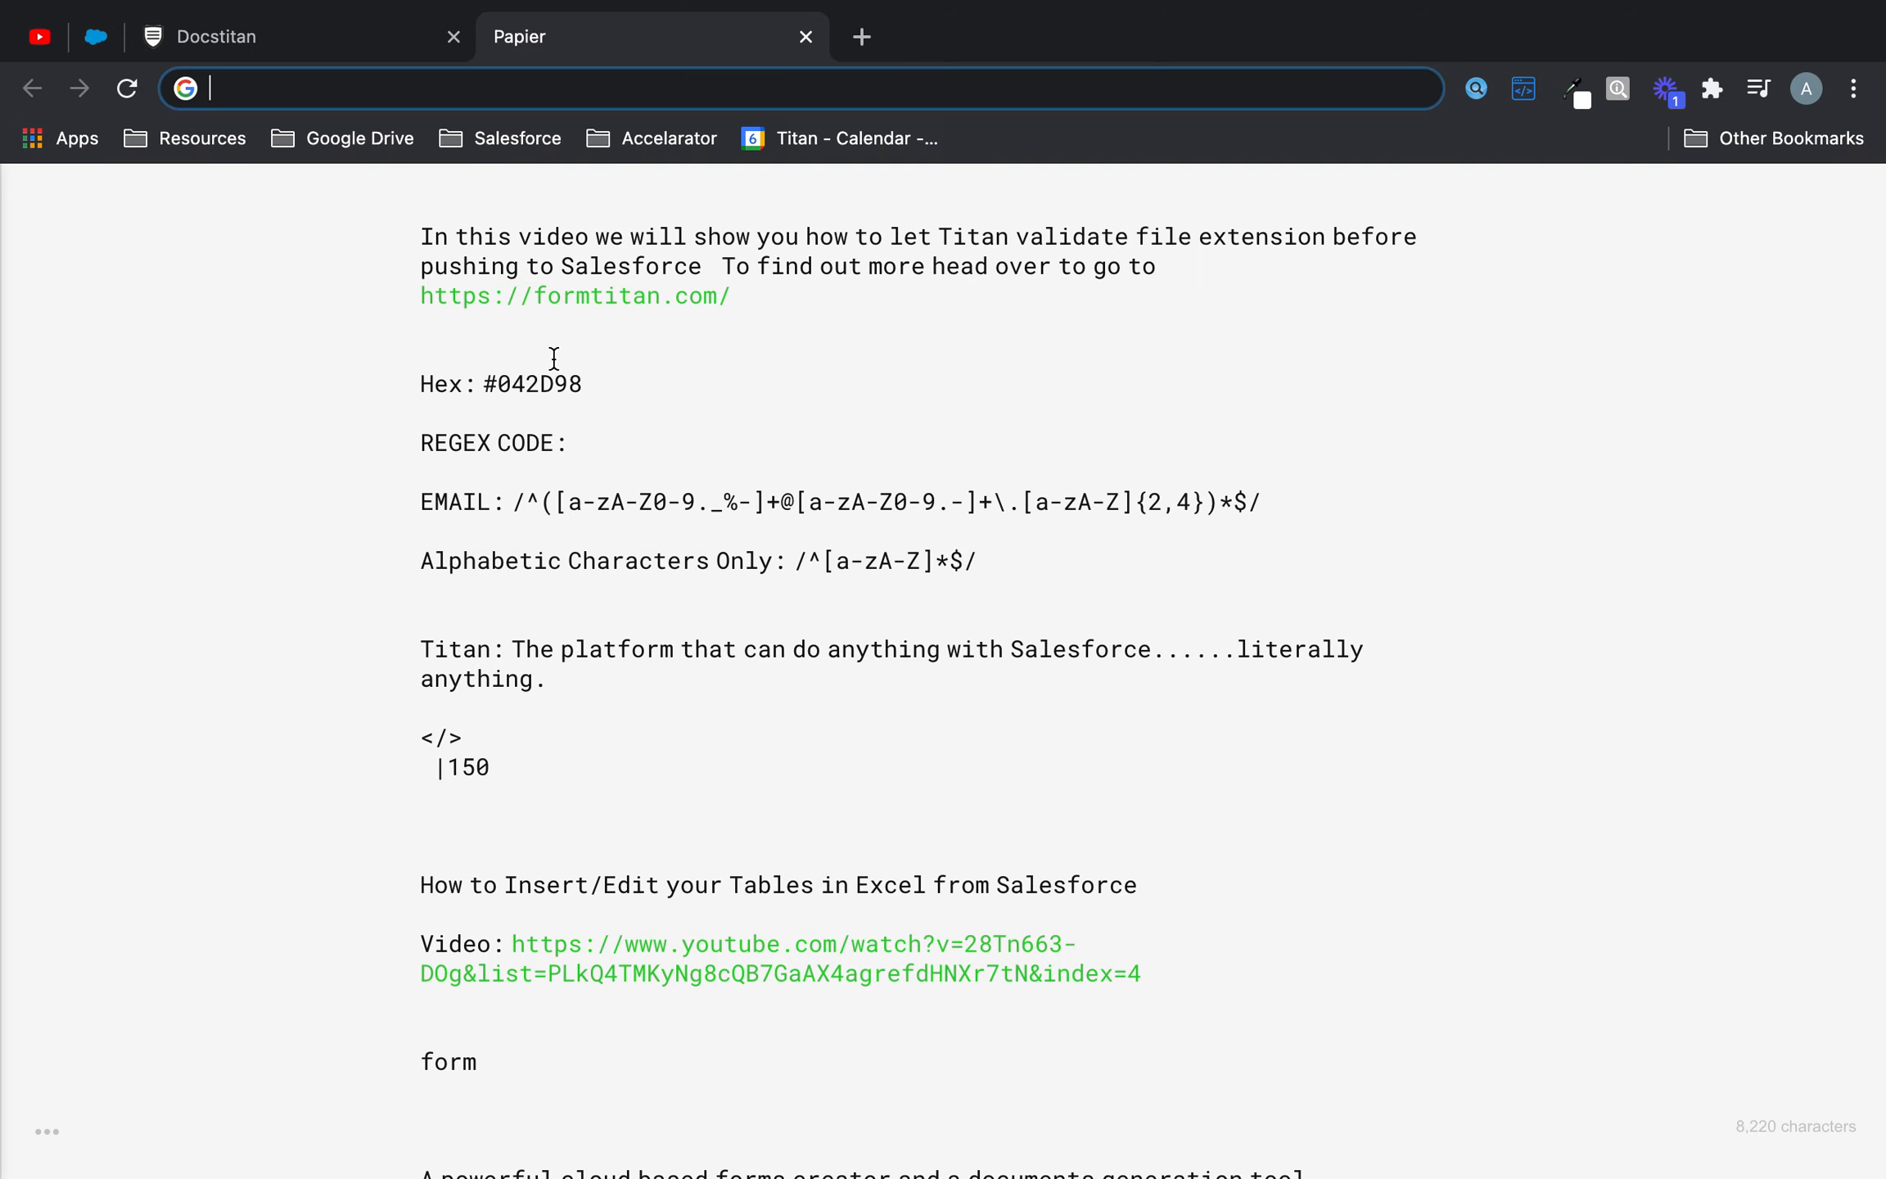
{"action": "left_click_drag", "start_coordinate": [584, 384], "coordinate": [492, 386]}
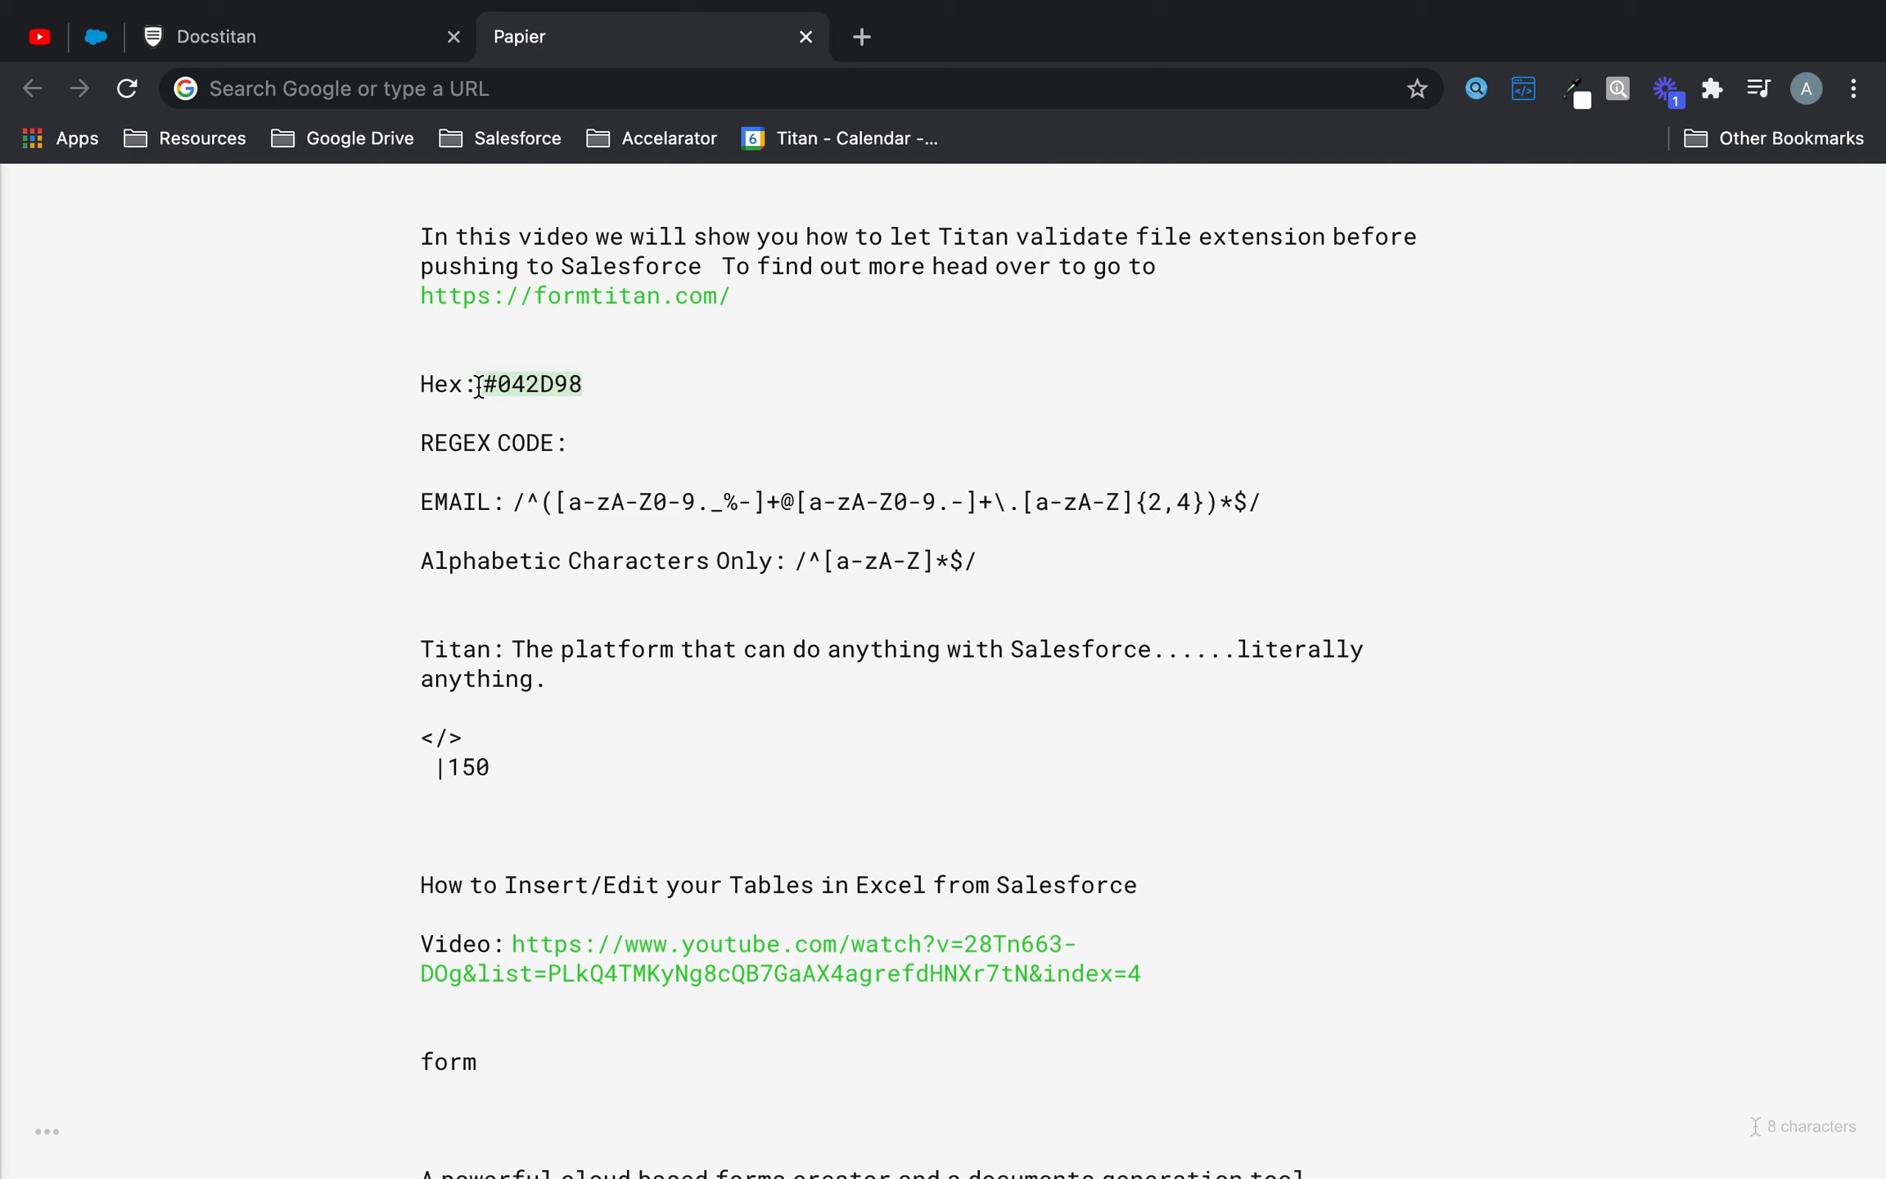
{"action": "left_click", "coordinate": [188, 41]}
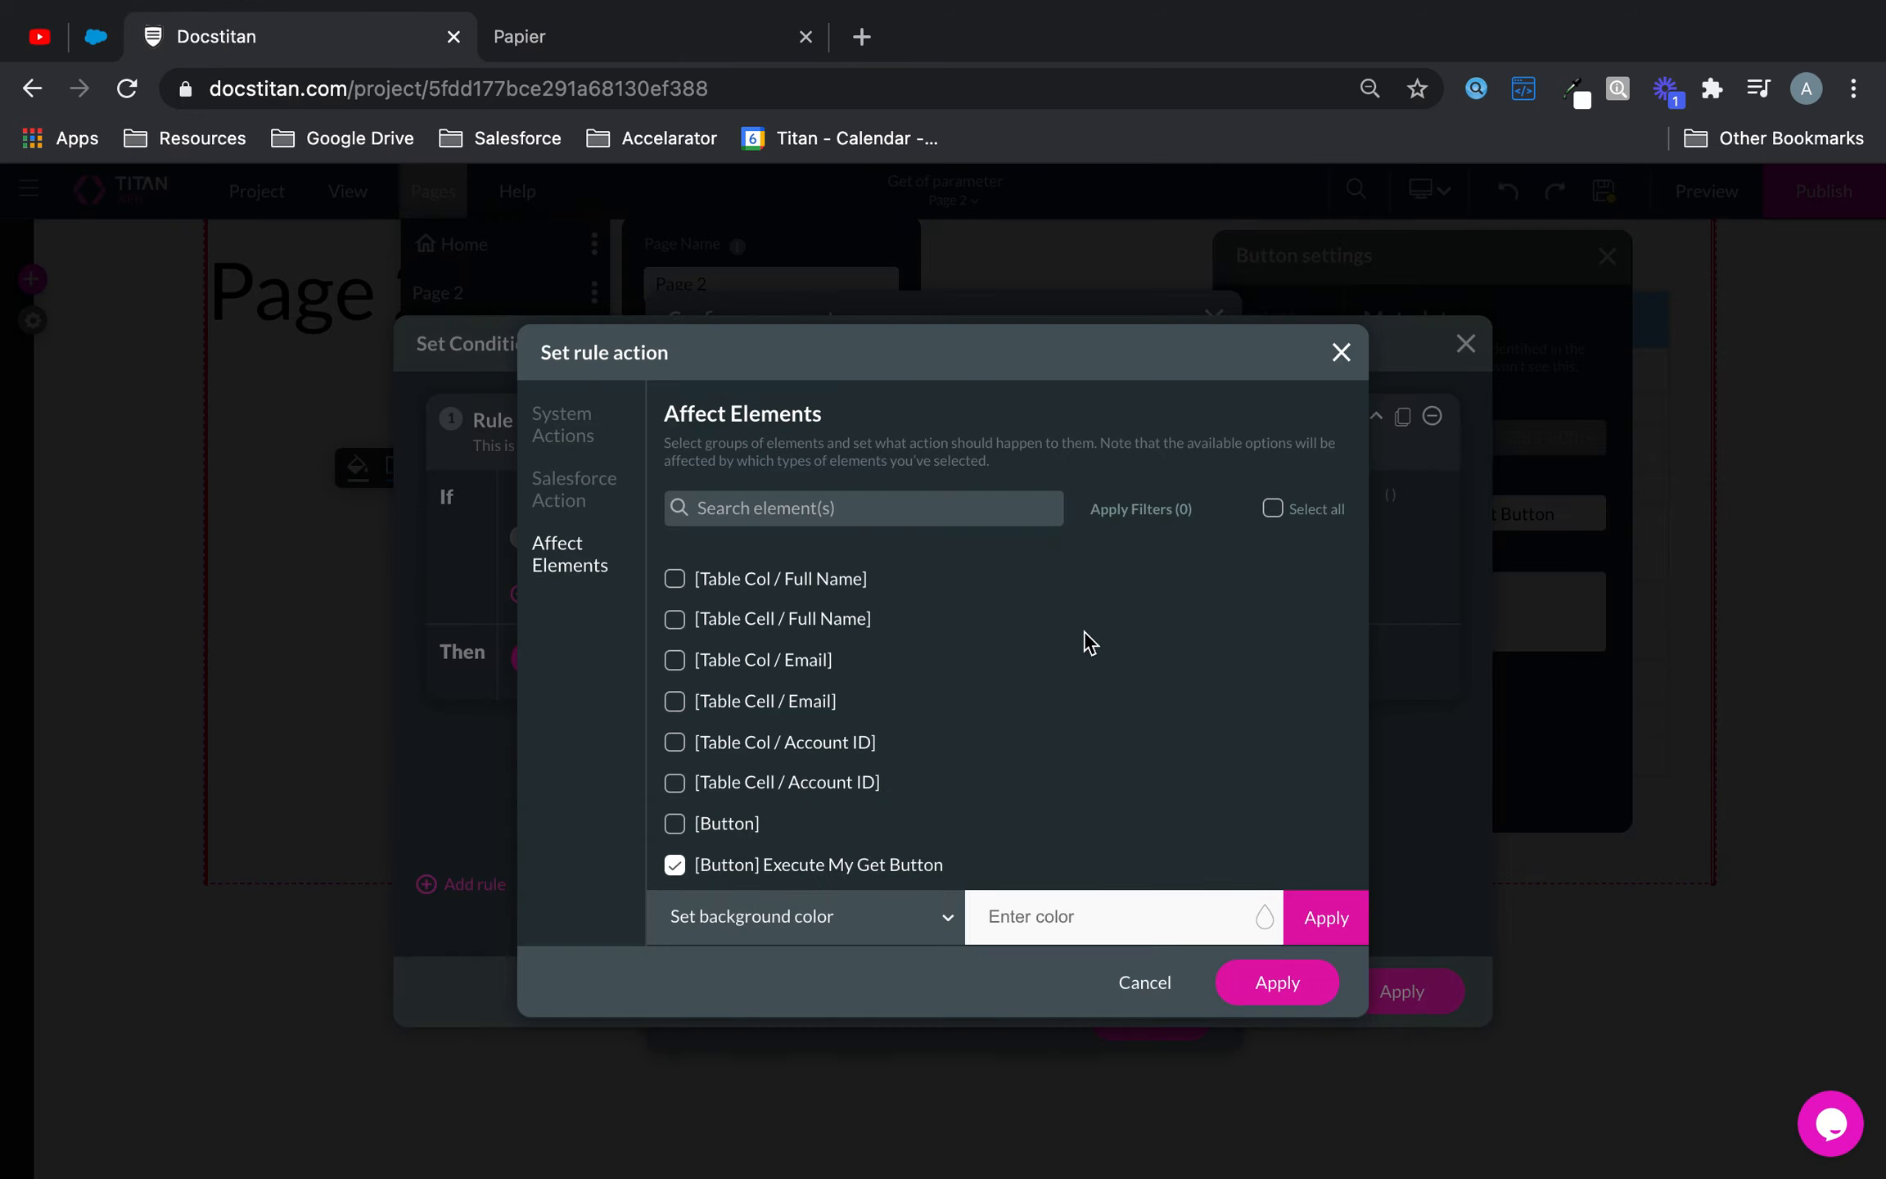
{"action": "left_click", "coordinate": [1091, 916]}
{"action": "type", "text": "#042D98"}
- Choose the red #ea3911ff as the Execute My Get Button's background color and apply the rule action and conditions
{"action": "left_click", "coordinate": [1265, 916]}
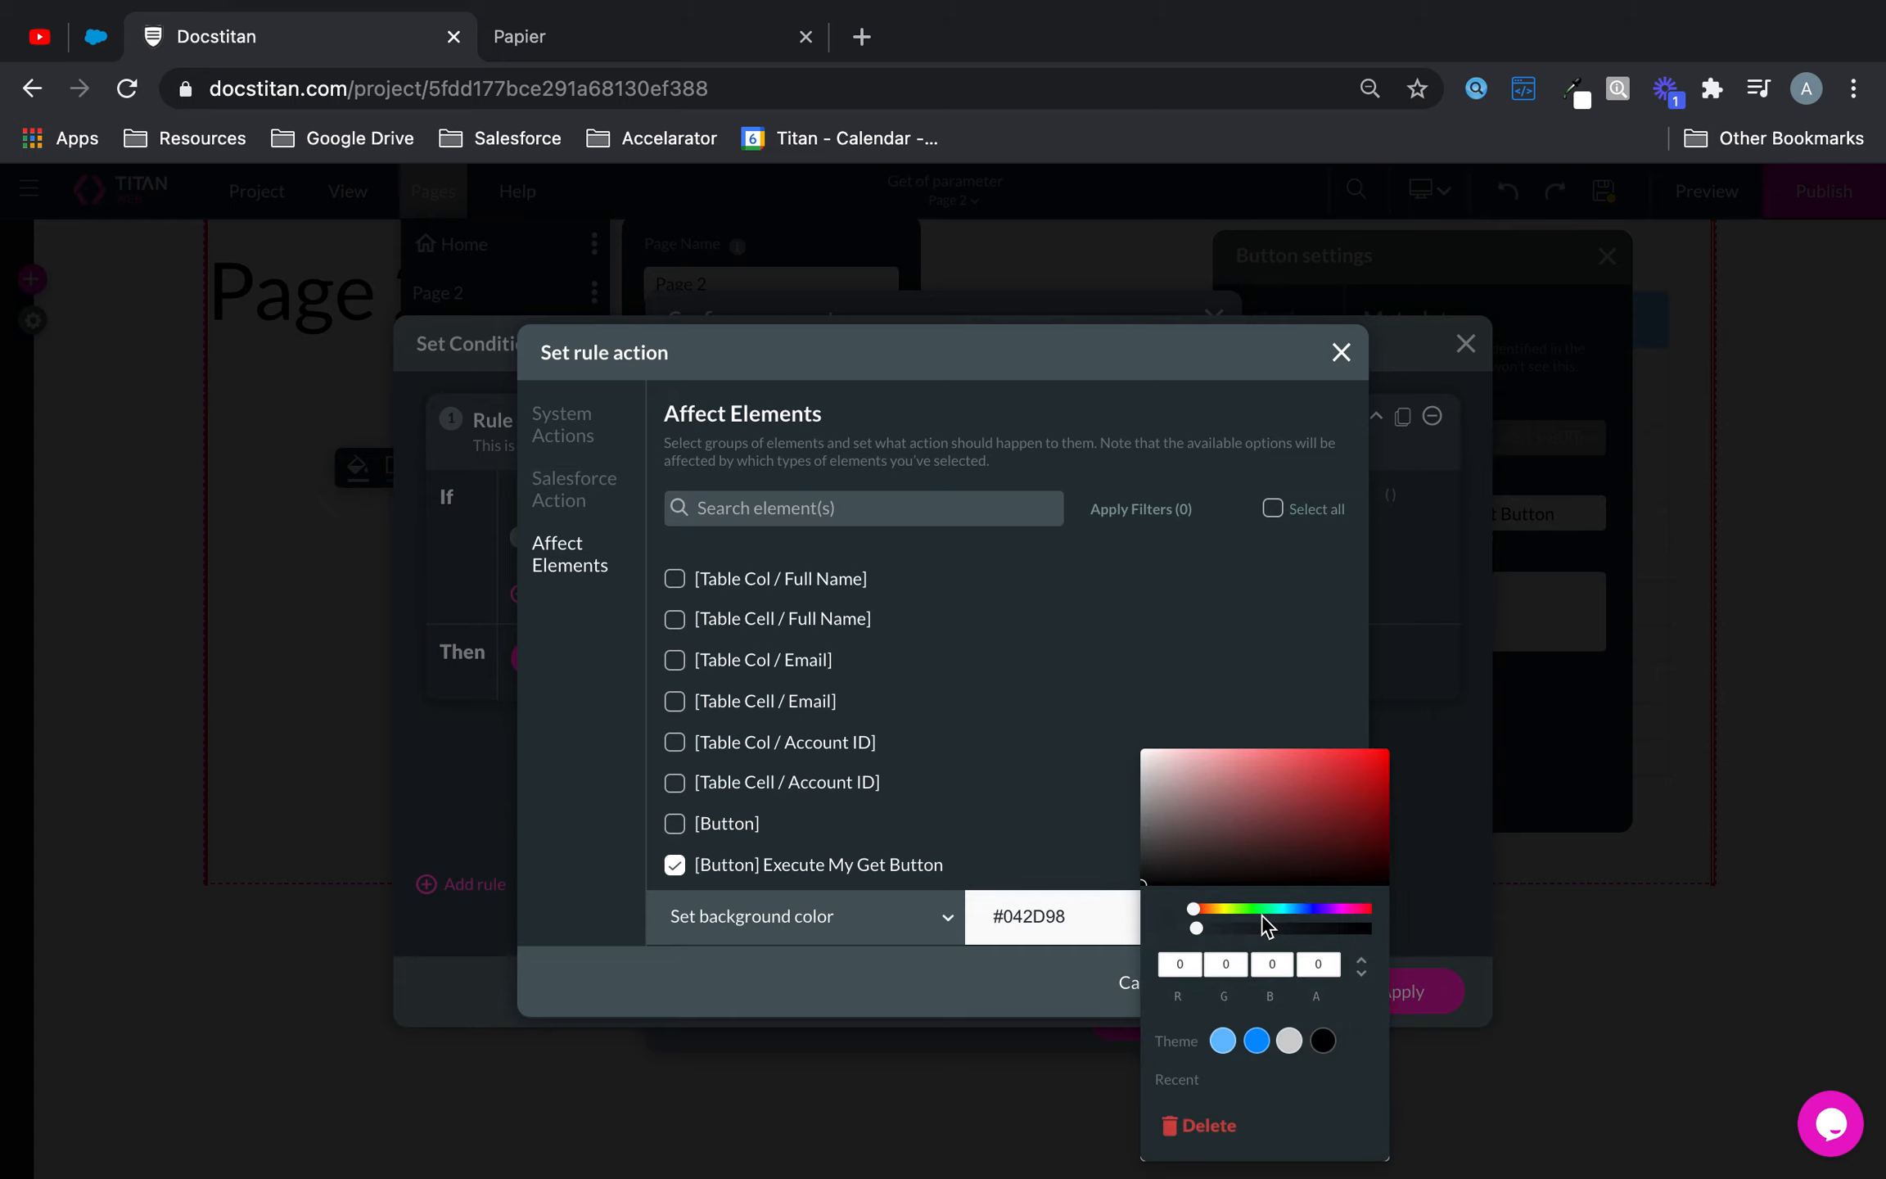
{"action": "left_click_drag", "start_coordinate": [1193, 909], "coordinate": [1200, 909]}
{"action": "left_click_drag", "start_coordinate": [1384, 784], "coordinate": [1370, 760]}
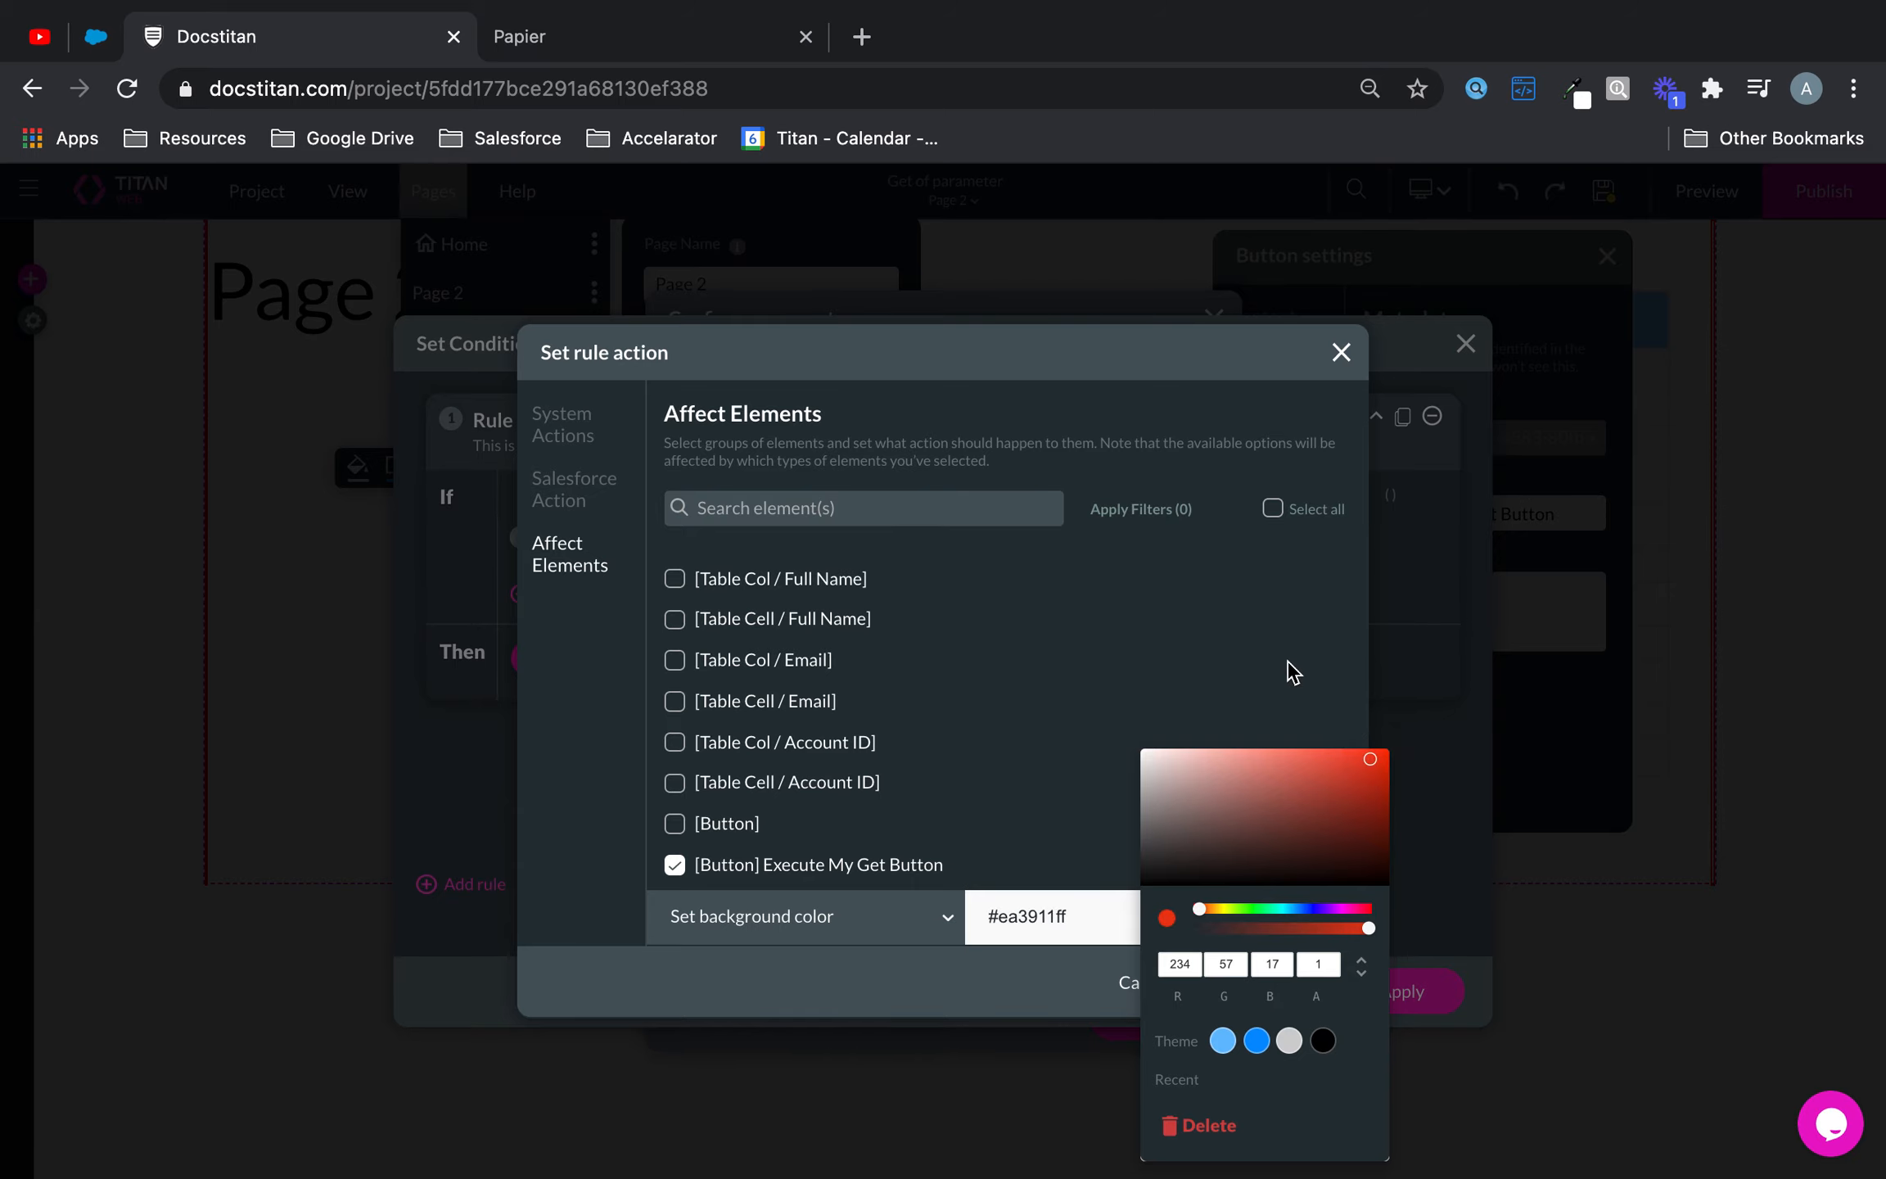
{"action": "left_click", "coordinate": [1288, 661]}
{"action": "left_click", "coordinate": [1329, 920]}
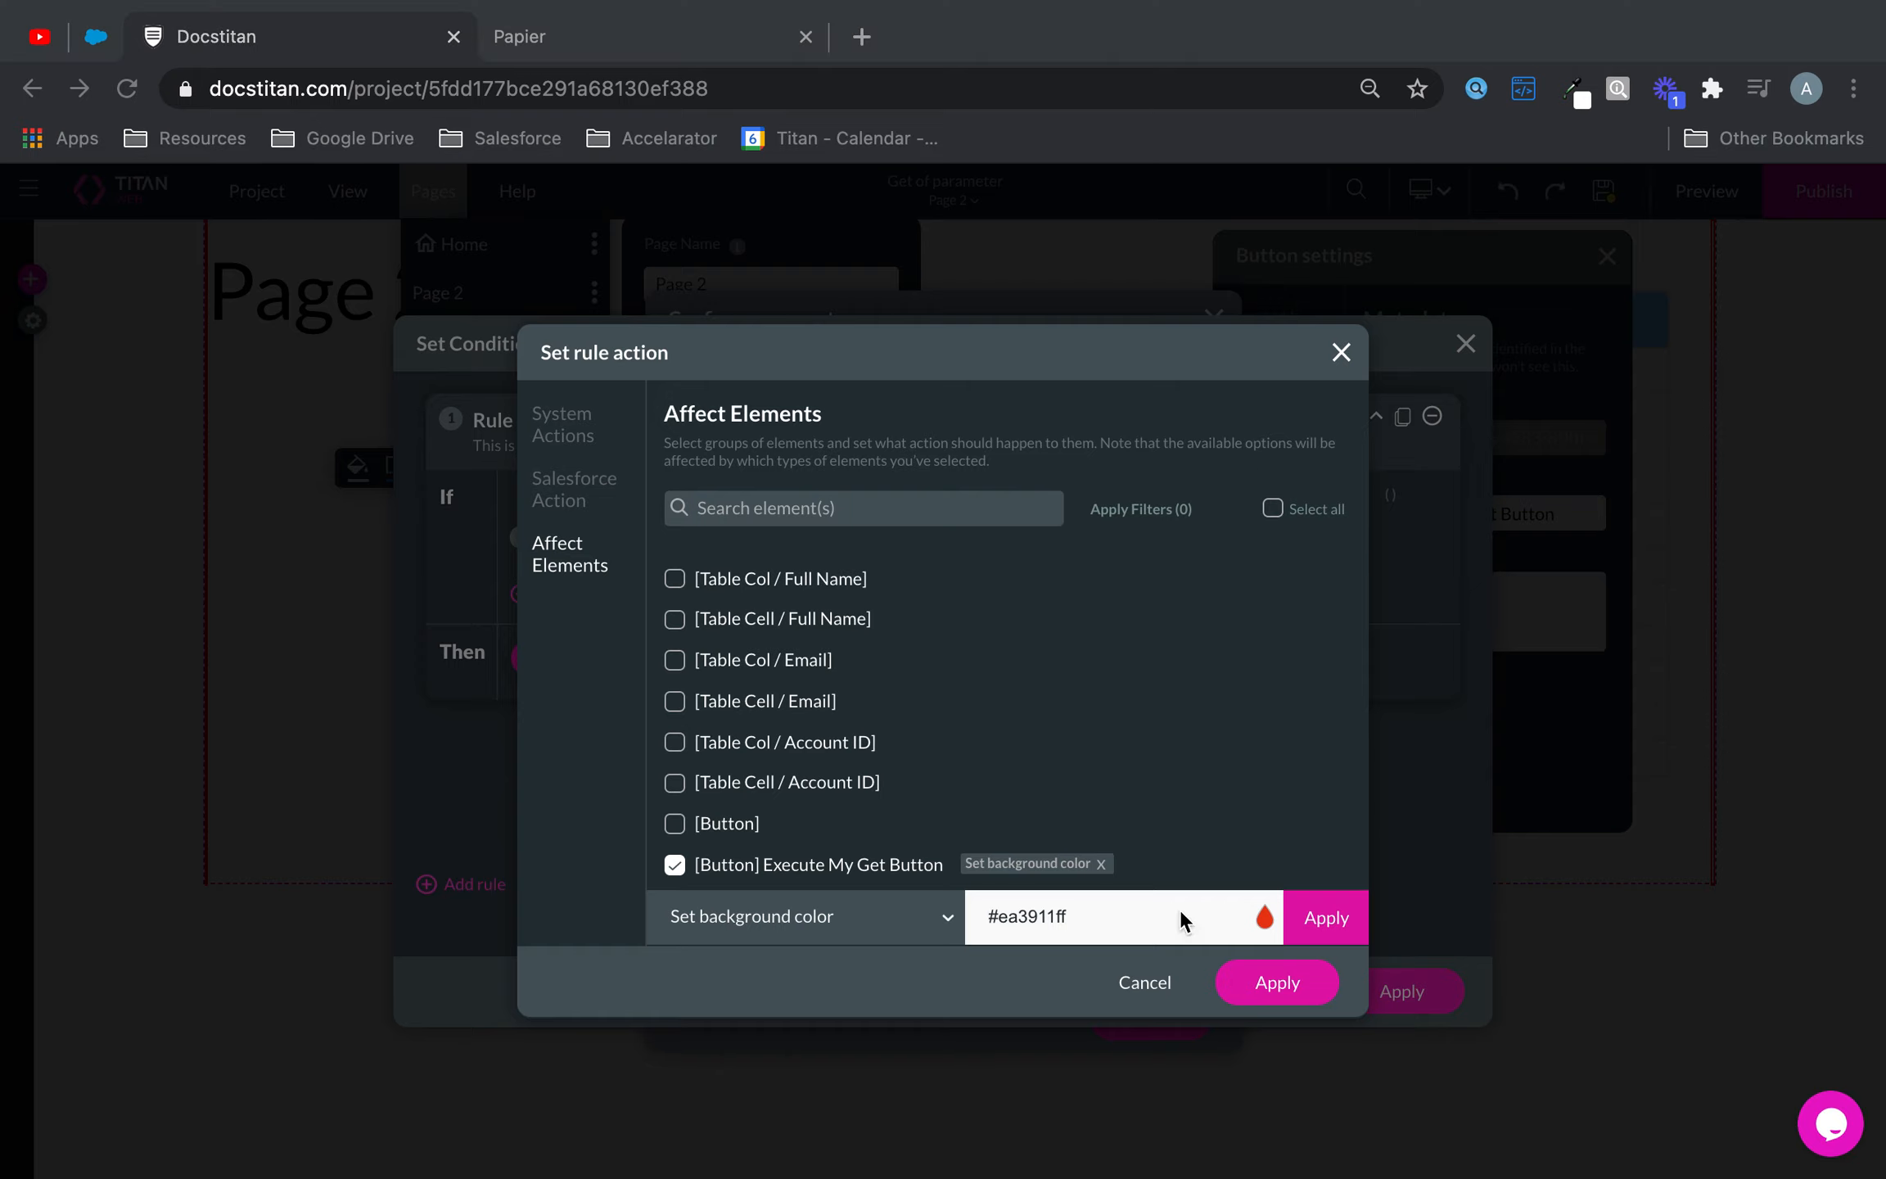
{"action": "left_click", "coordinate": [1327, 916]}
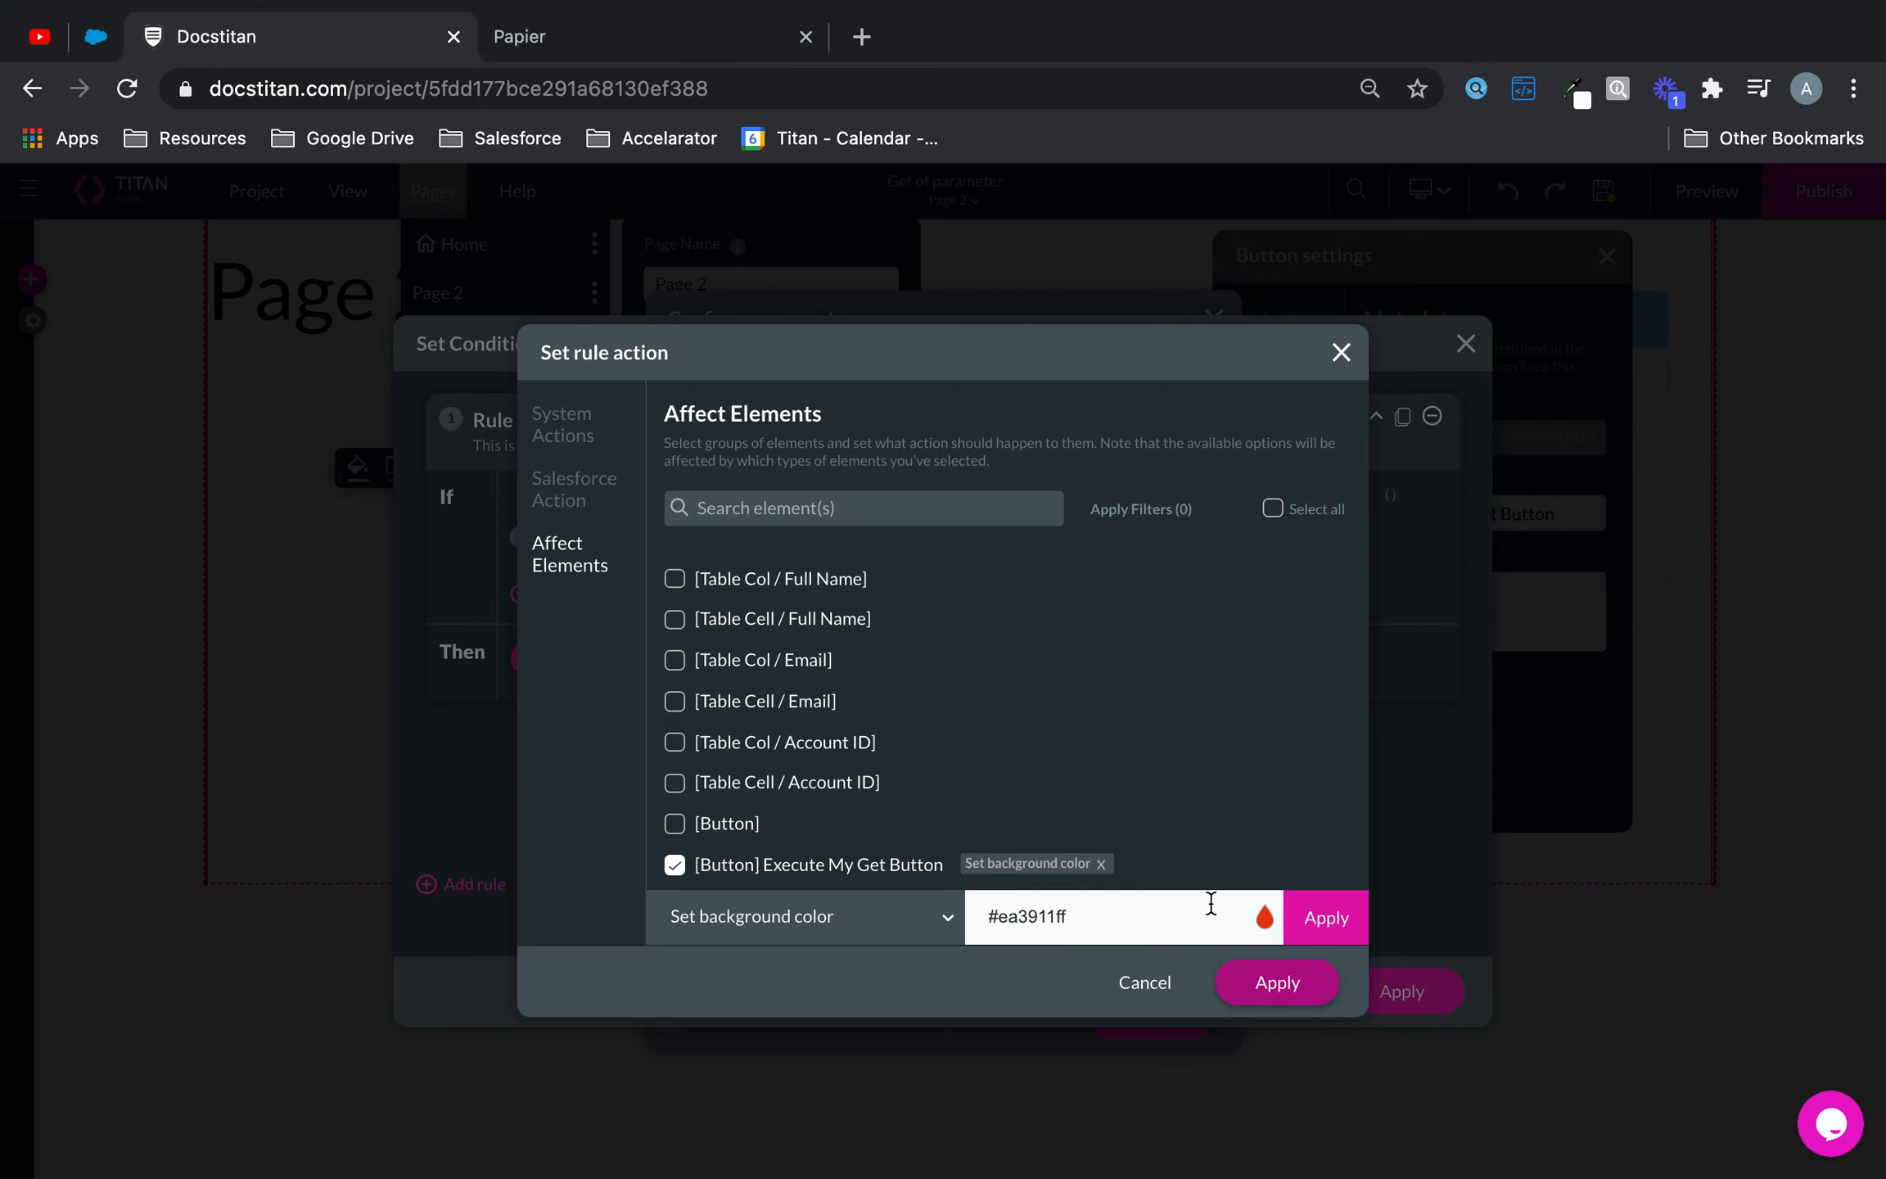
{"action": "left_click", "coordinate": [1277, 983]}
{"action": "left_click", "coordinate": [1413, 991]}
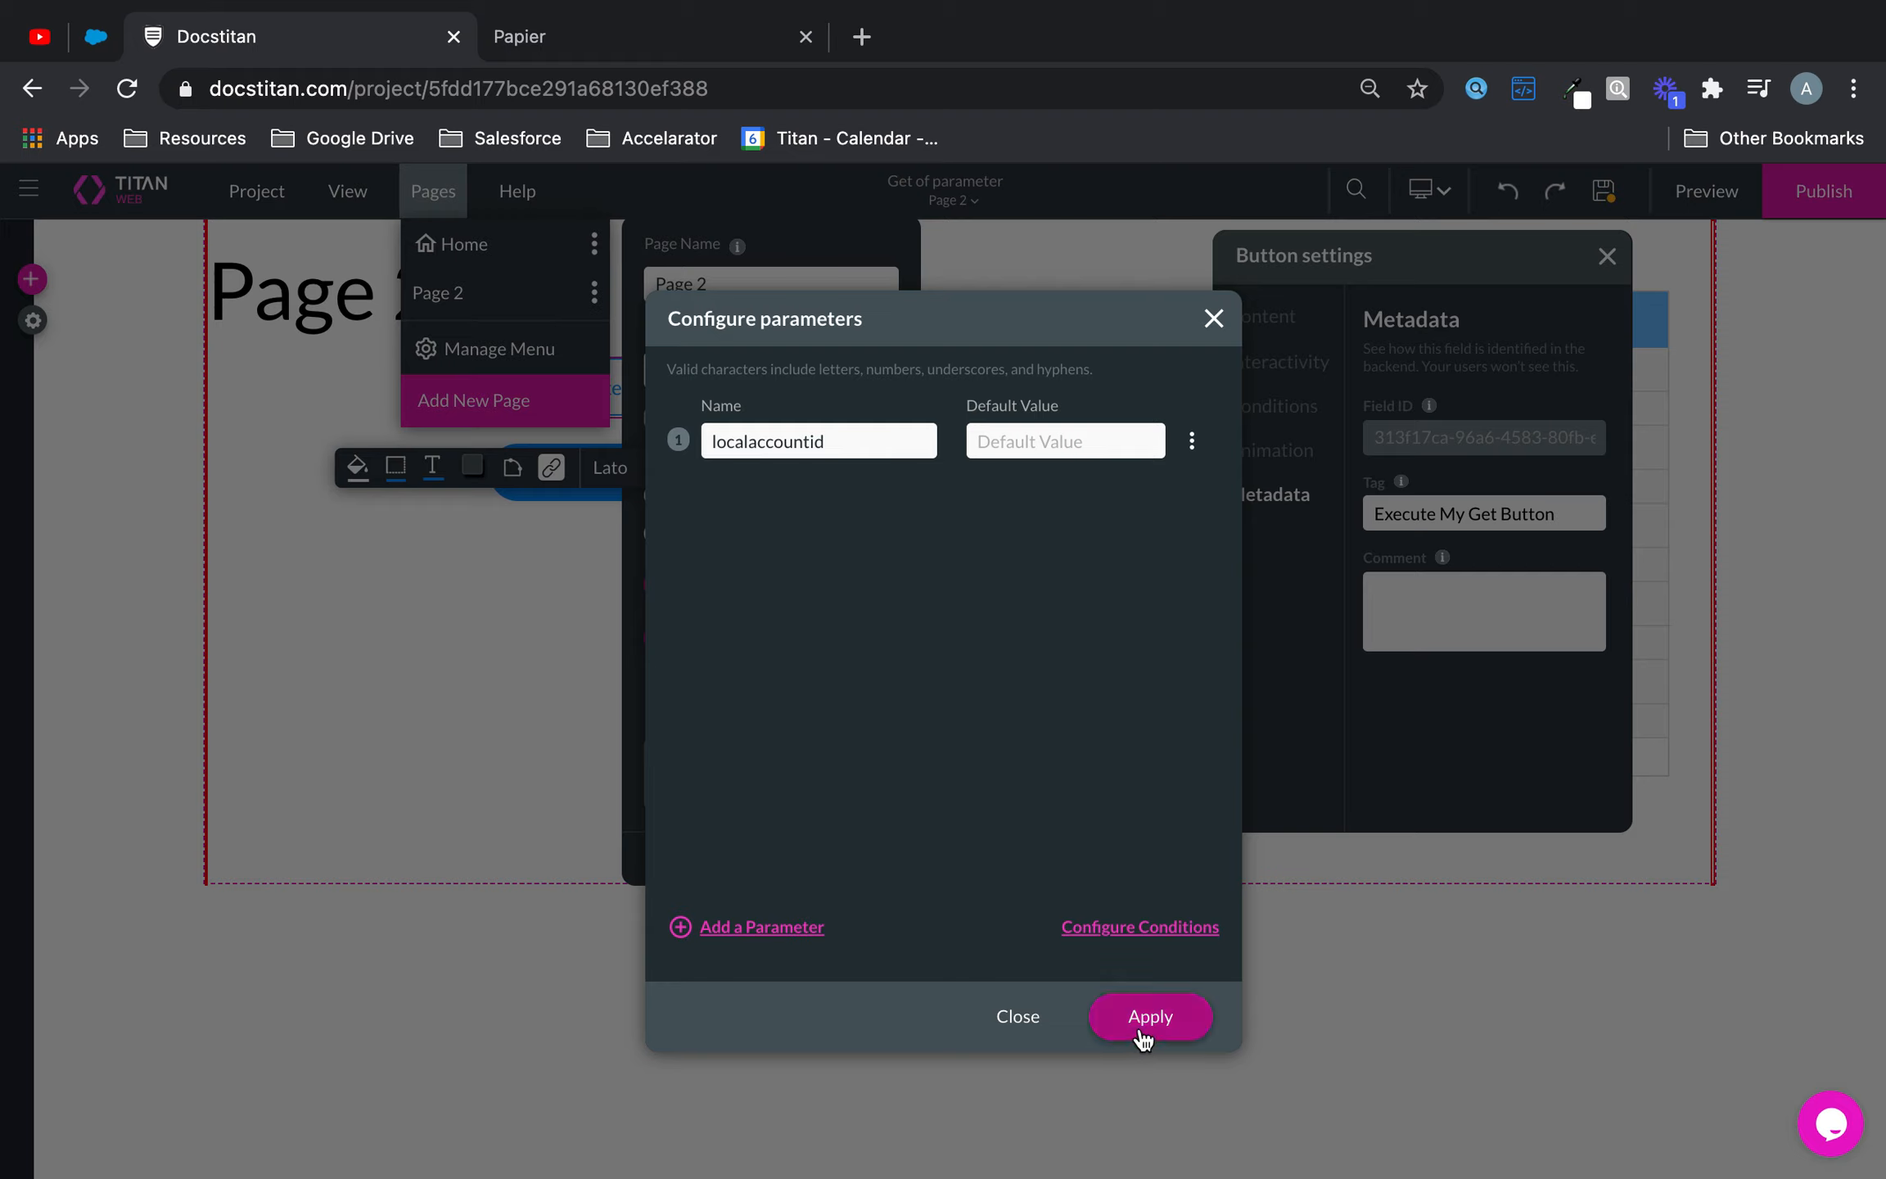
- Look up where the localaccountid parameter is used and review the linked rule's action on the Execute My Get Button element
{"action": "left_click", "coordinate": [1192, 449]}
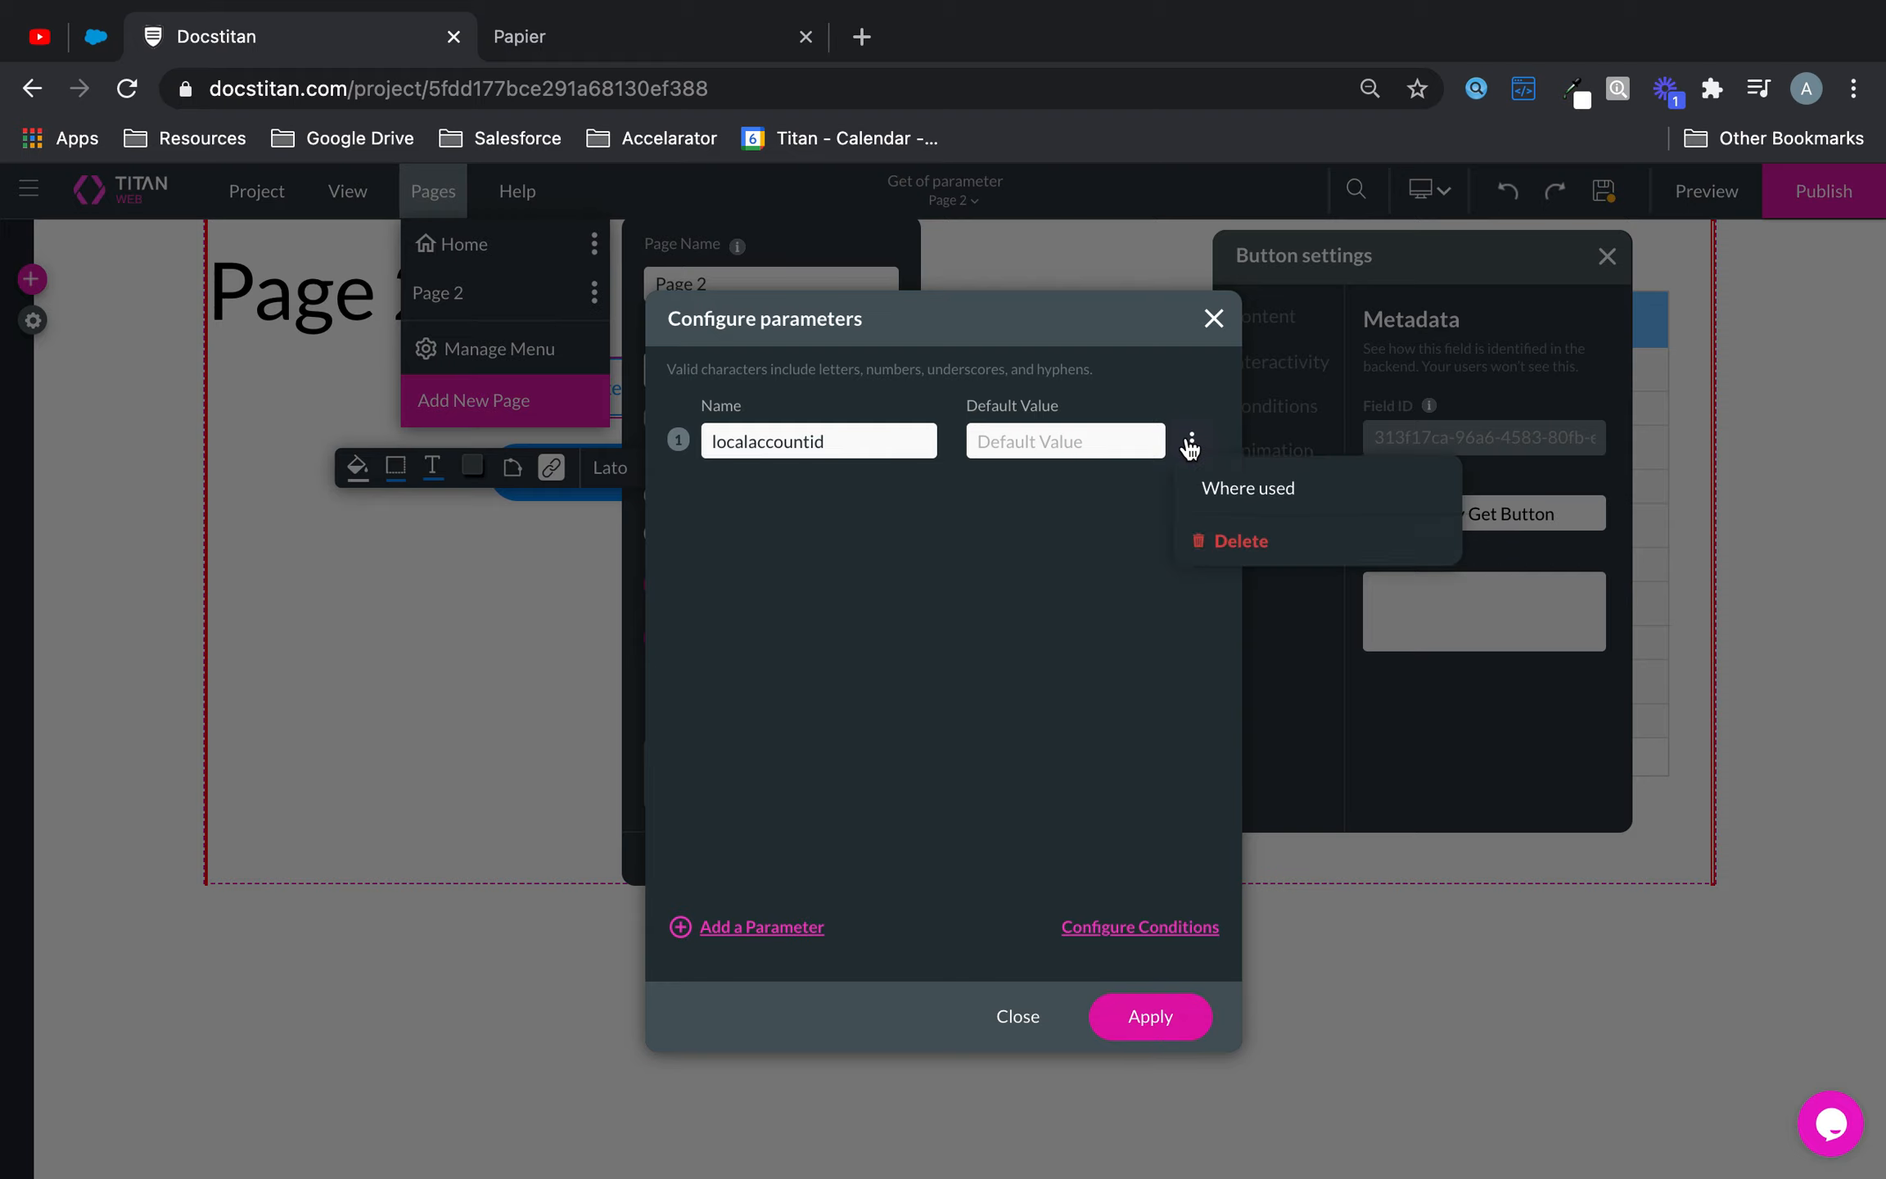
{"action": "left_click", "coordinate": [1232, 494]}
{"action": "left_click", "coordinate": [709, 476]}
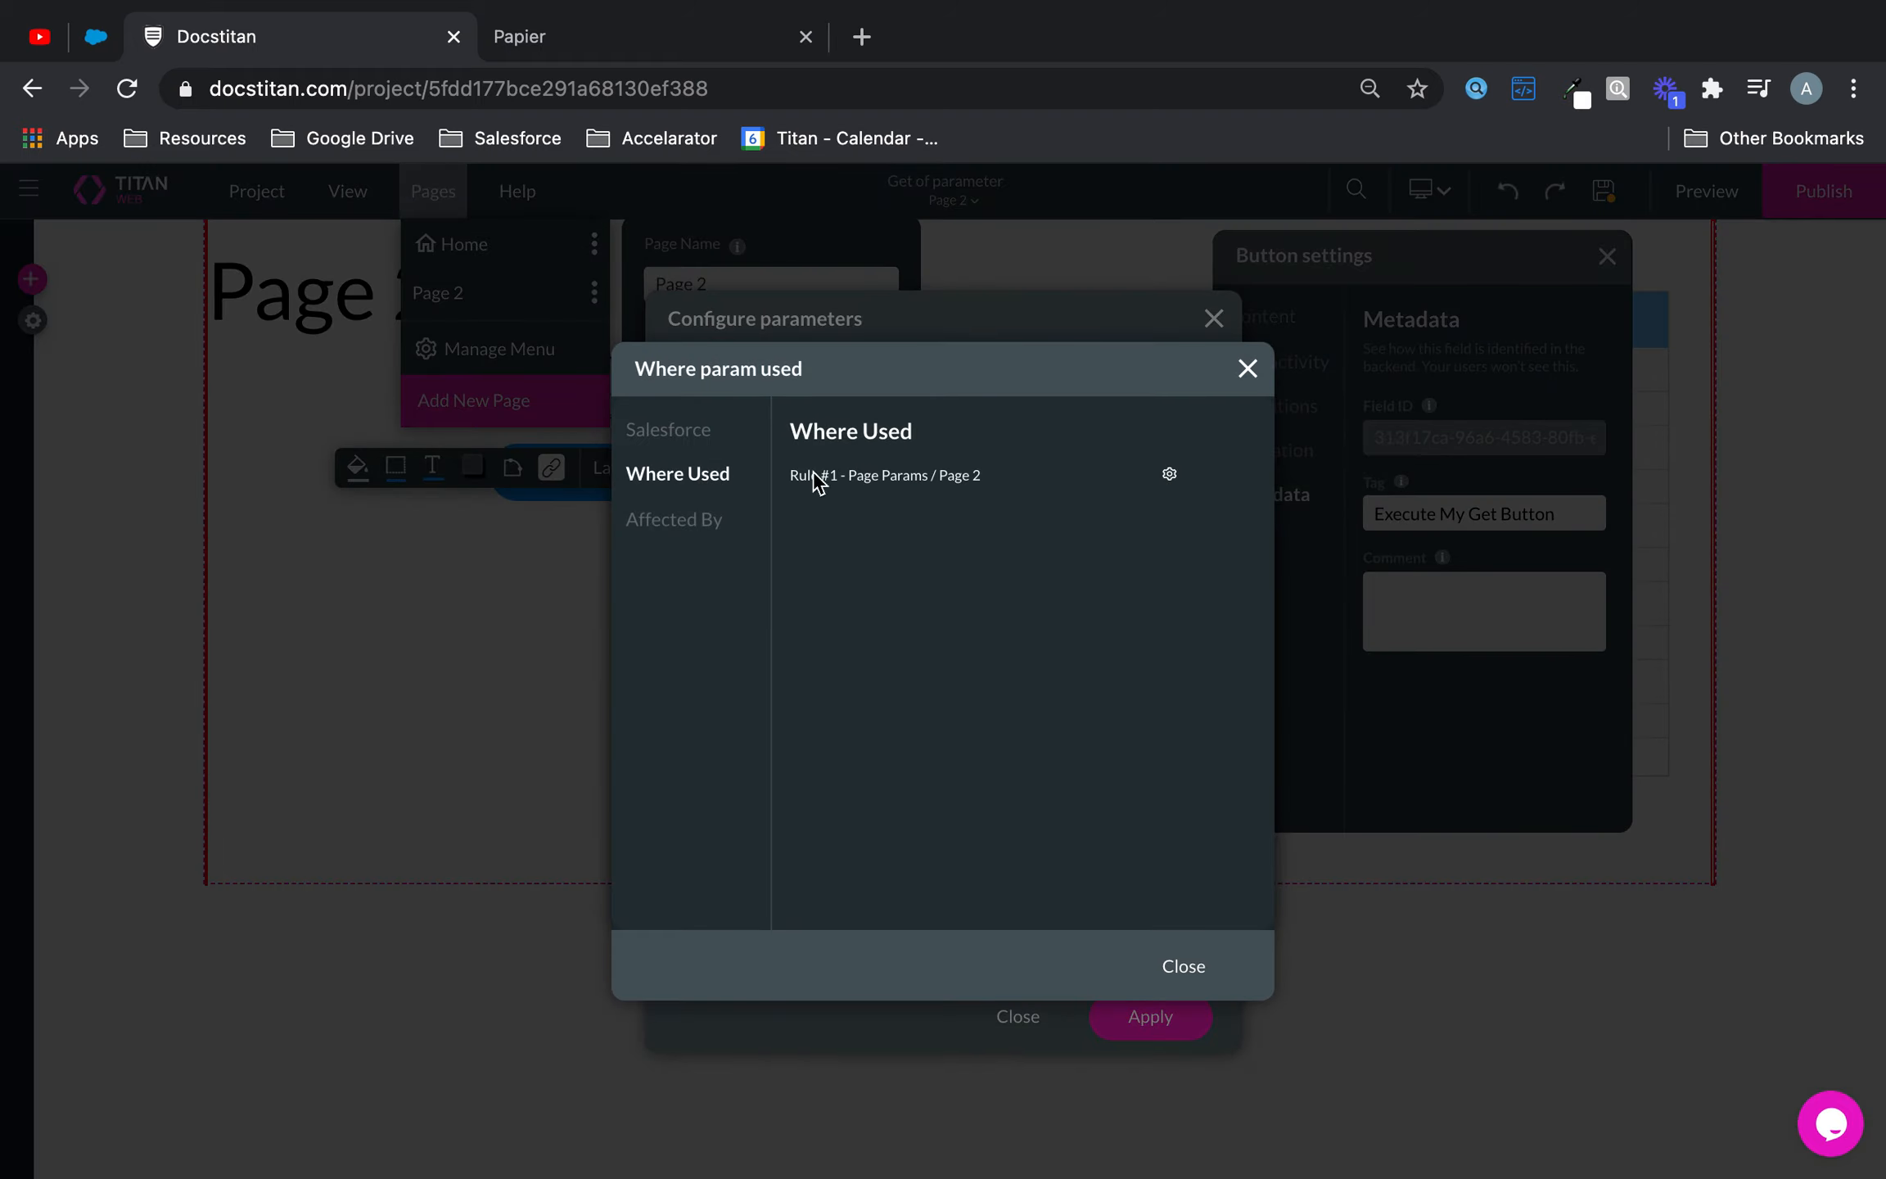
{"action": "left_click", "coordinate": [1169, 474]}
{"action": "left_click", "coordinate": [659, 662]}
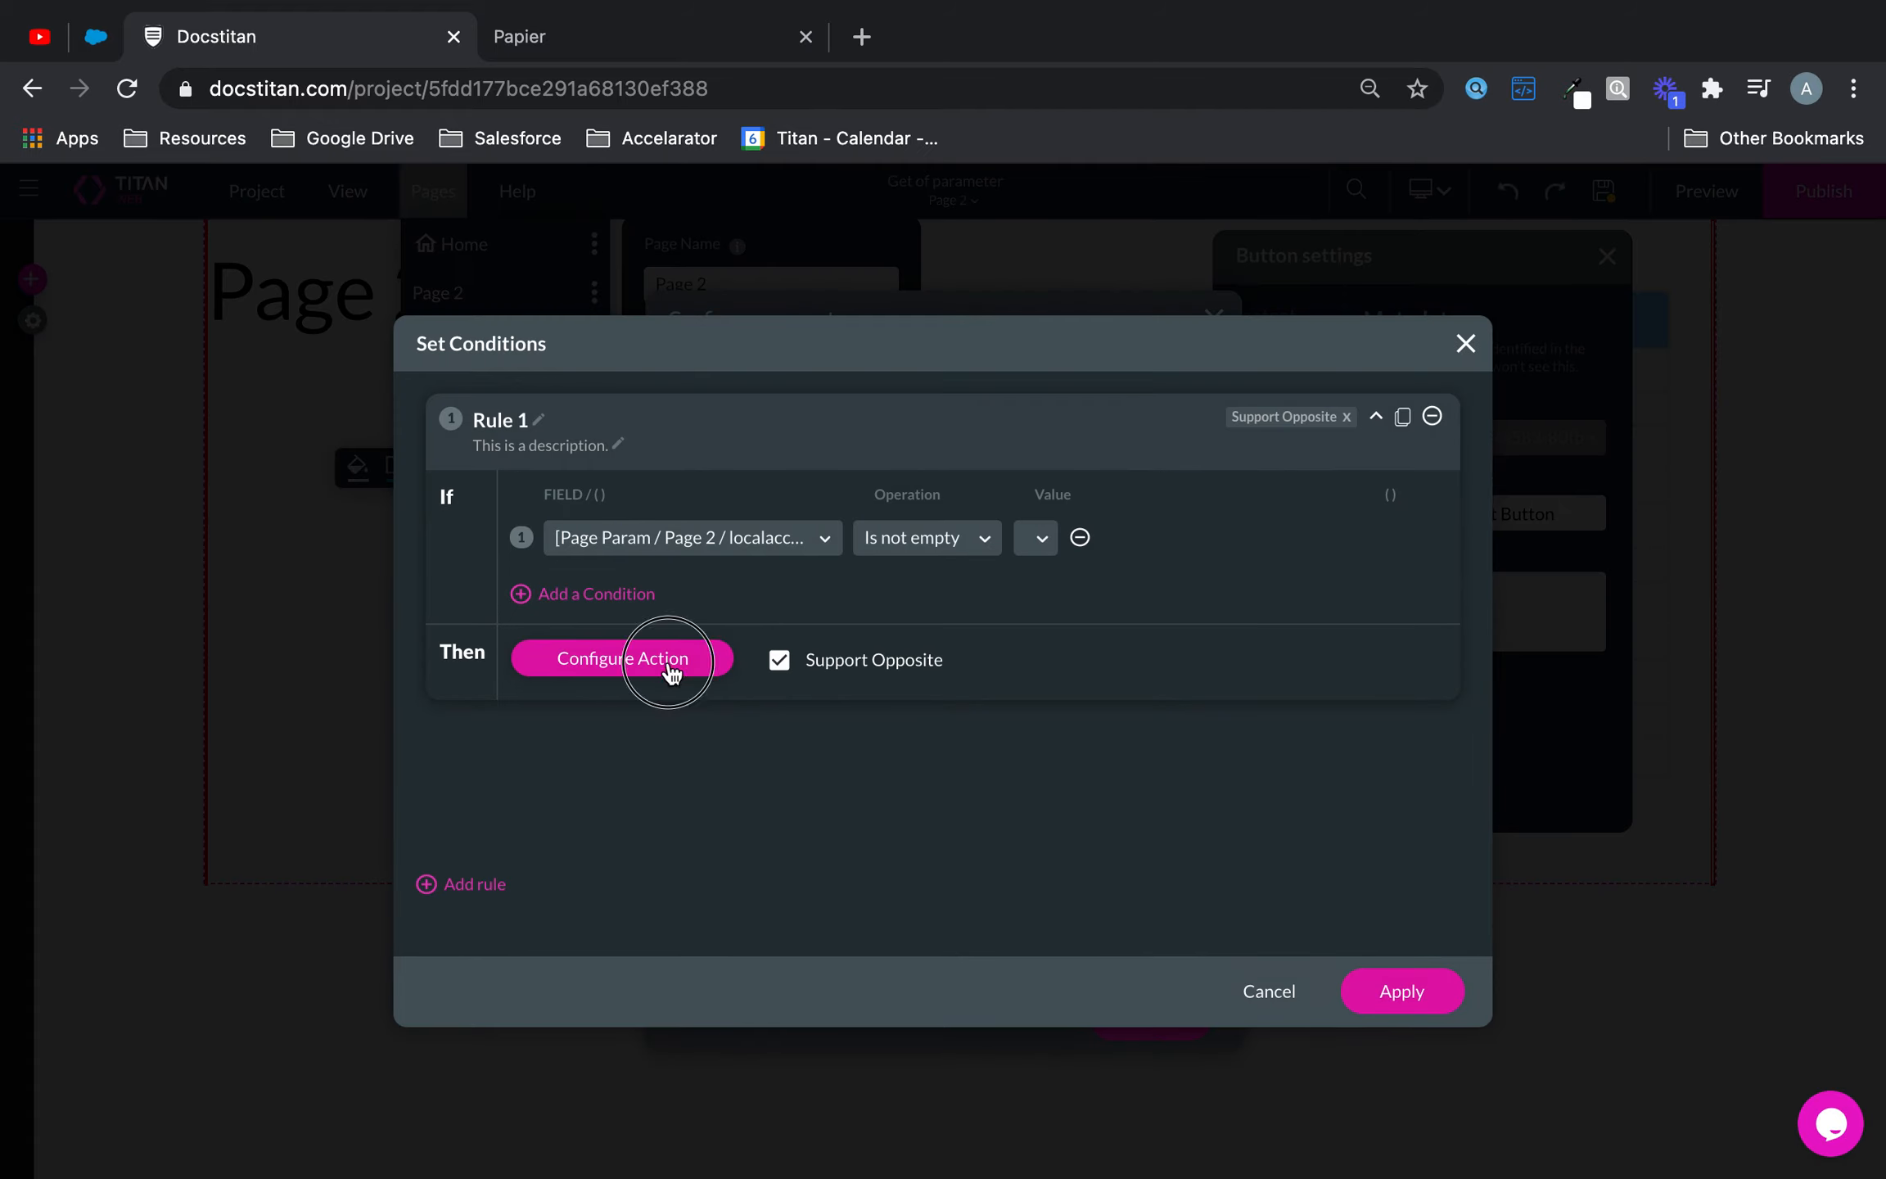
{"action": "left_click", "coordinate": [581, 556]}
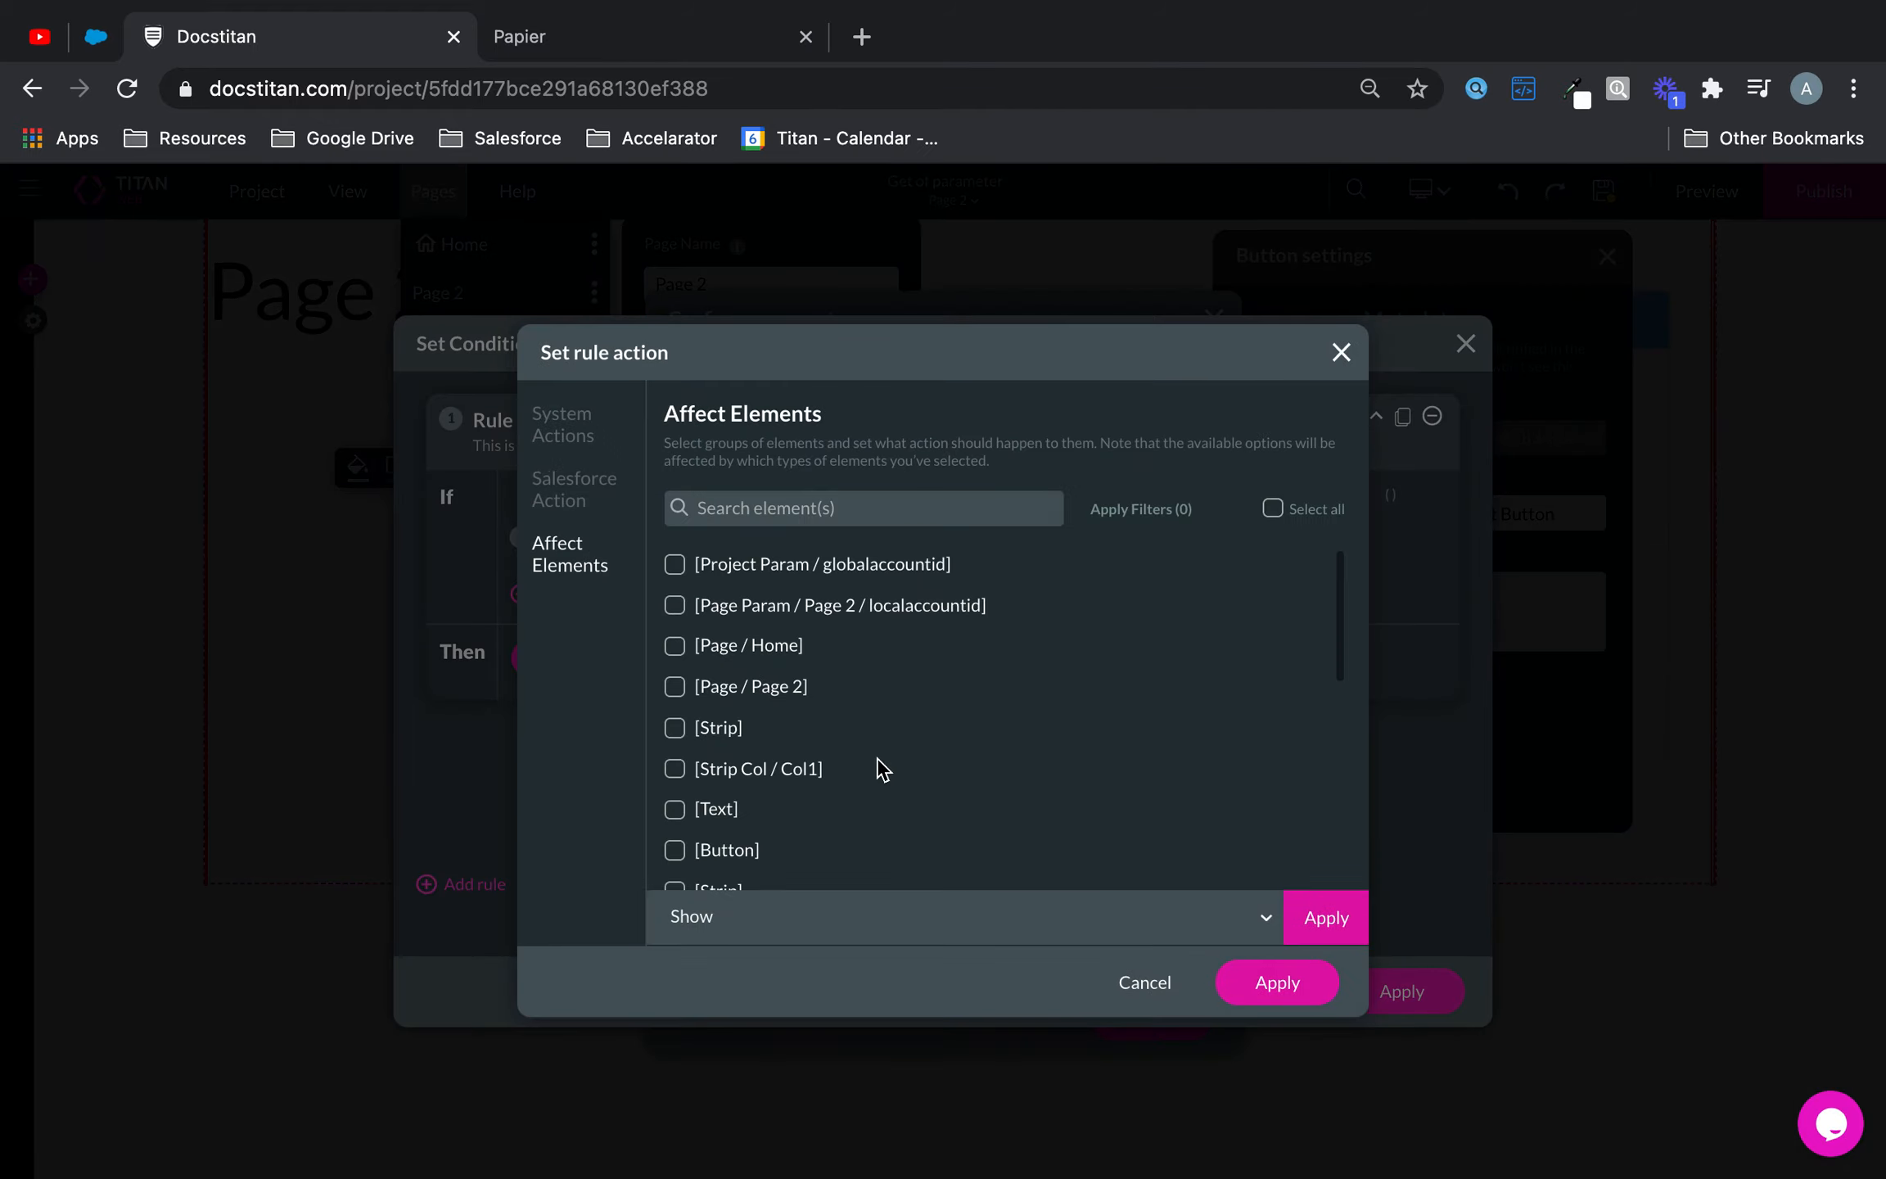
{"action": "scroll", "coordinate": [880, 766], "scroll_direction": "down", "scroll_amount": 5}
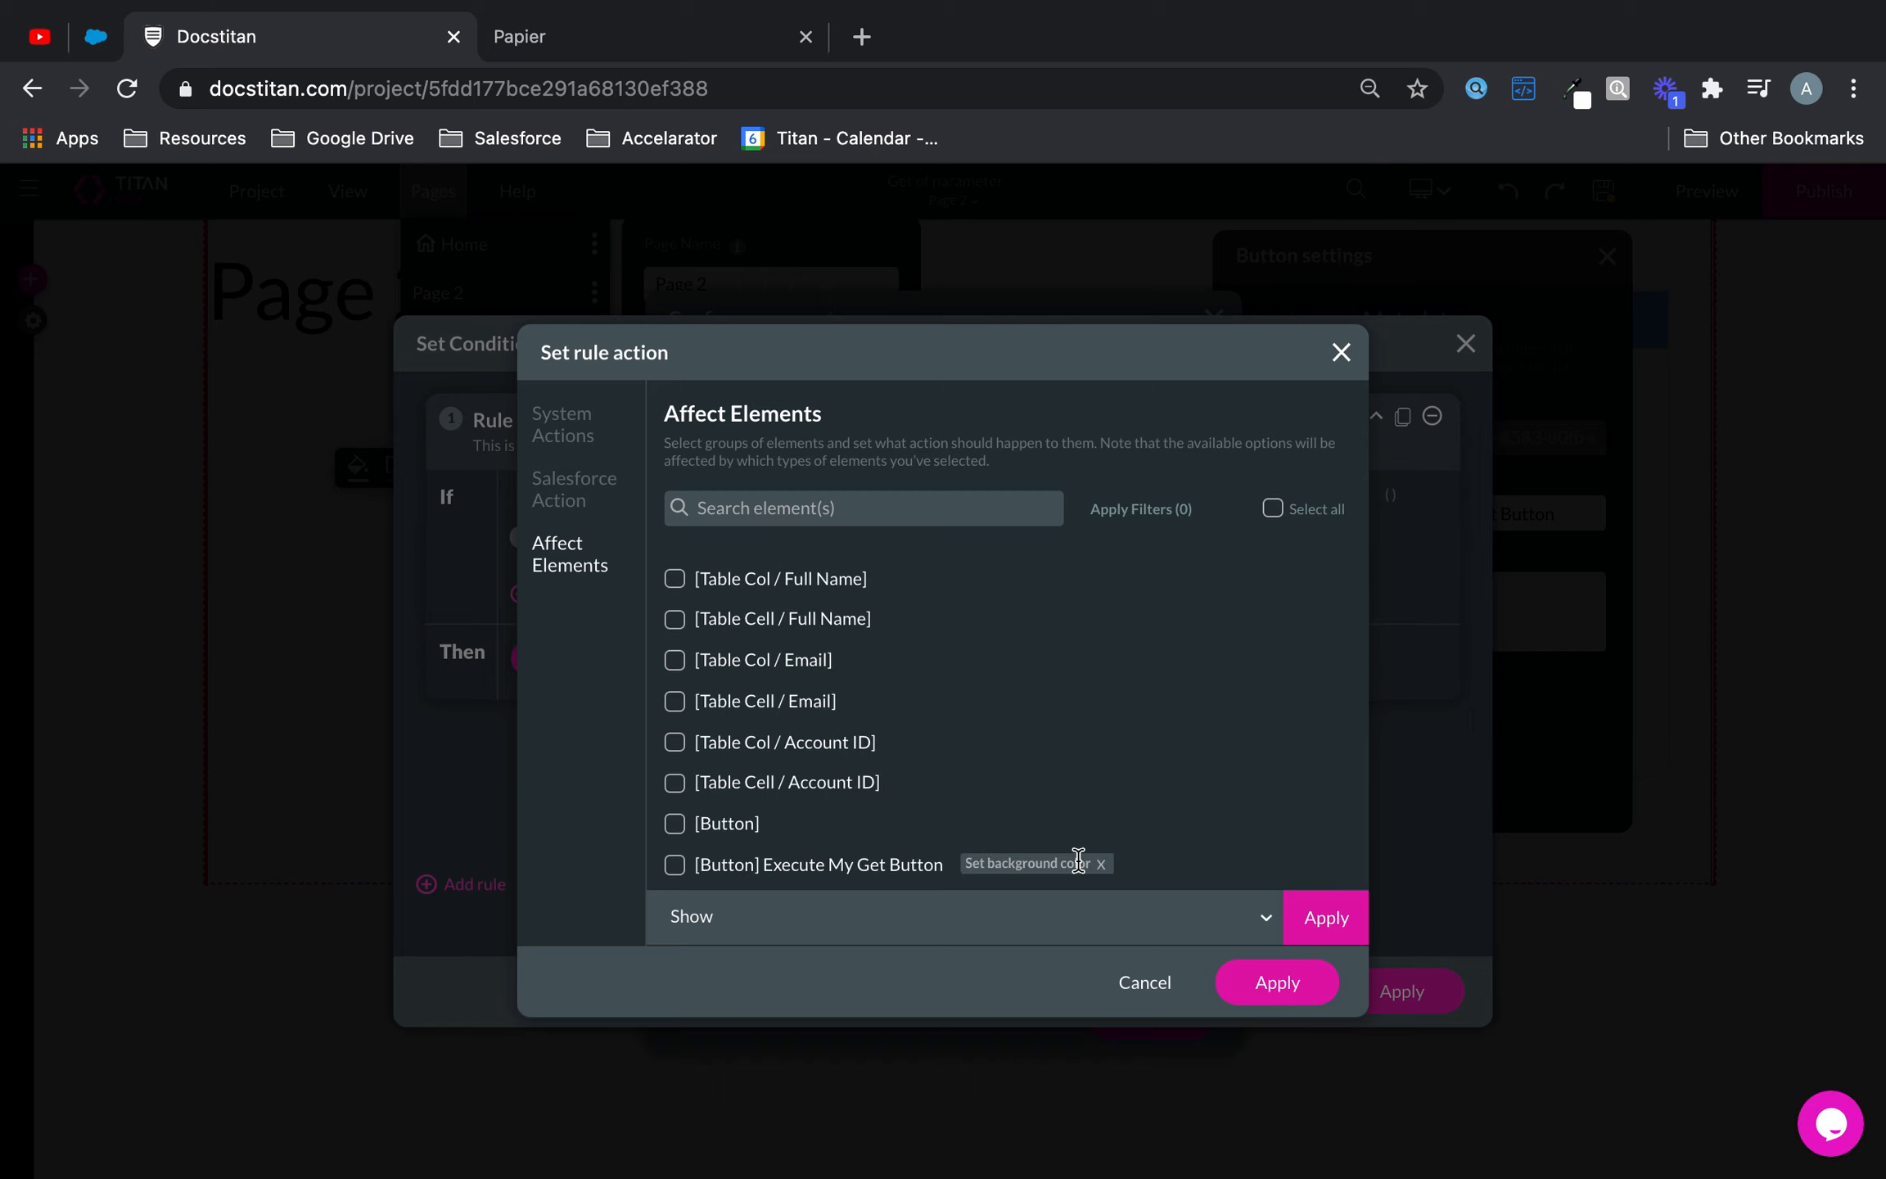
{"action": "left_click", "coordinate": [1276, 983]}
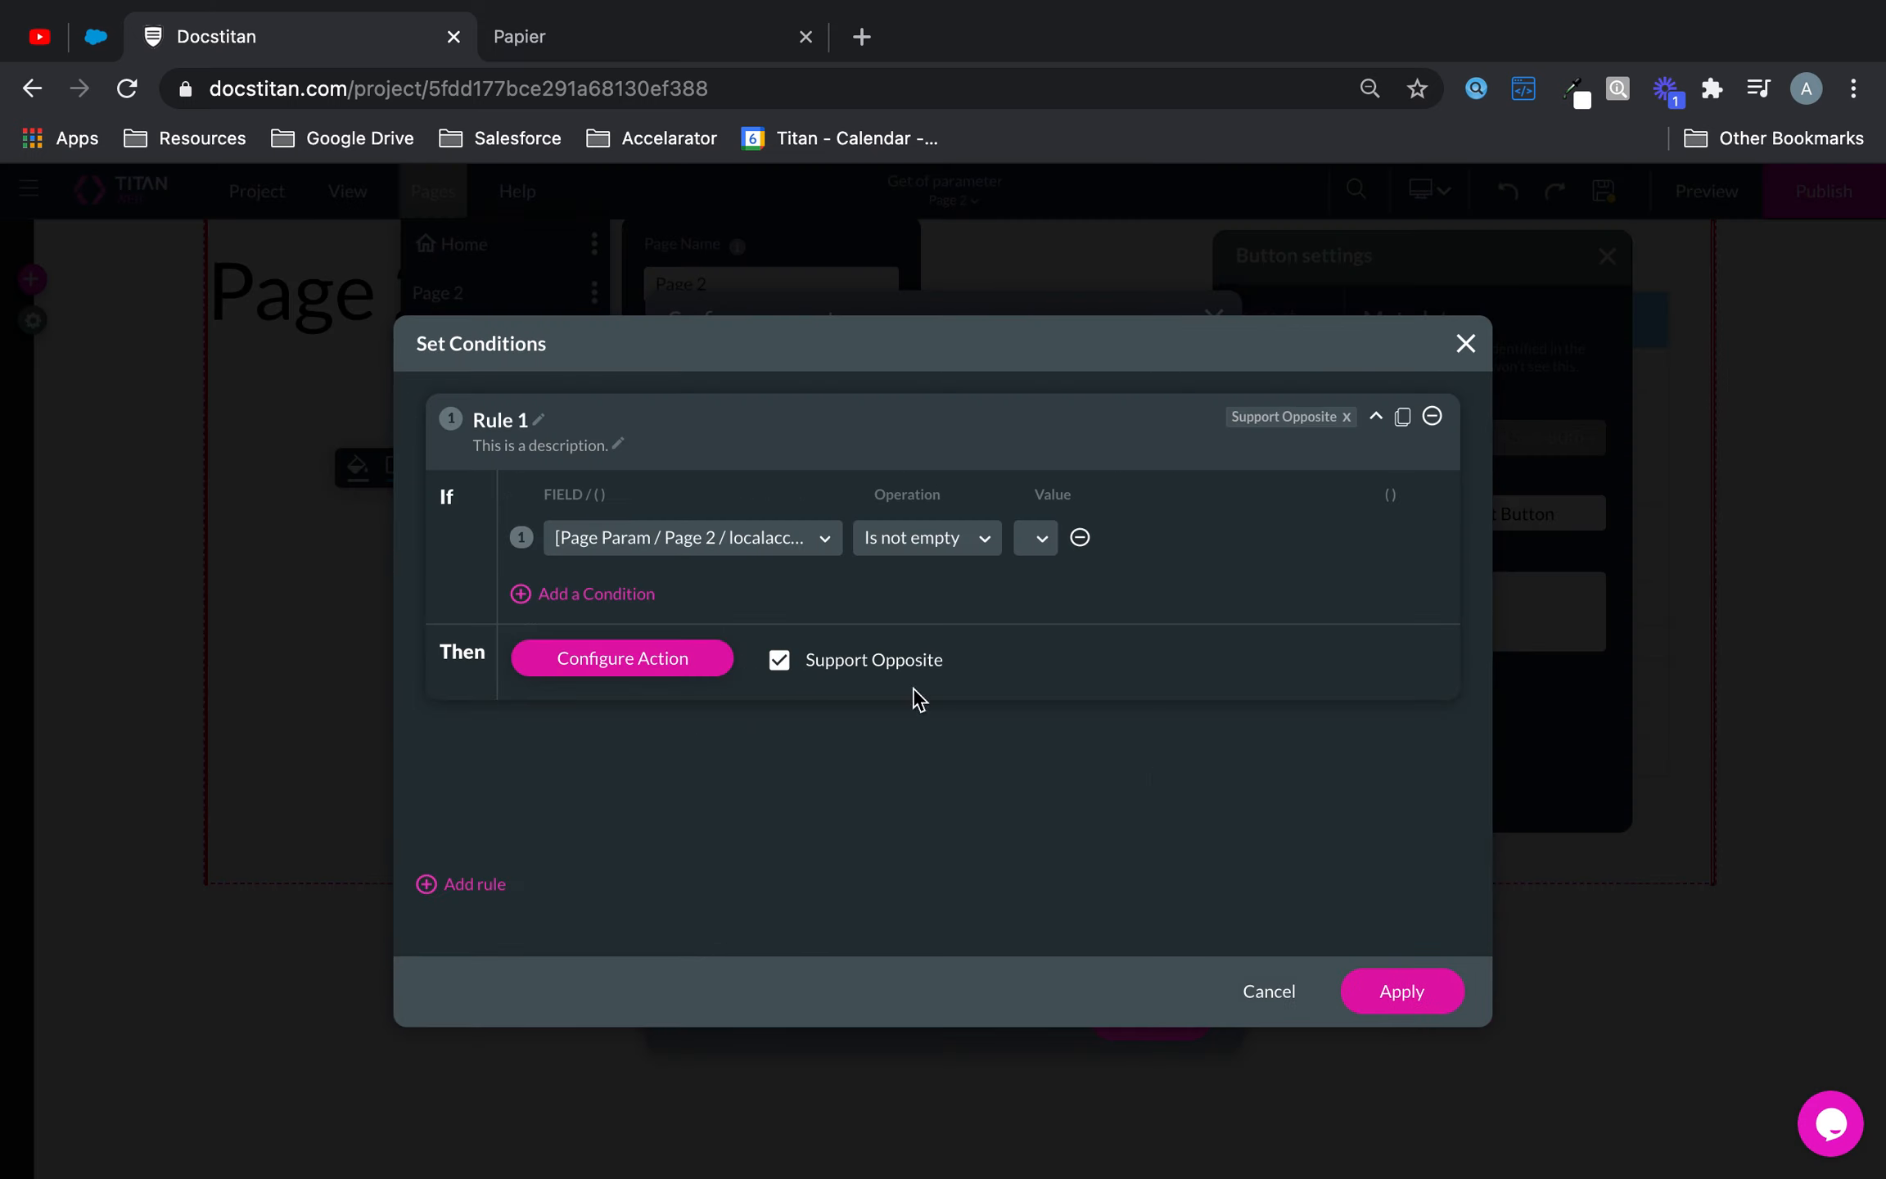
{"action": "left_click", "coordinate": [1402, 987]}
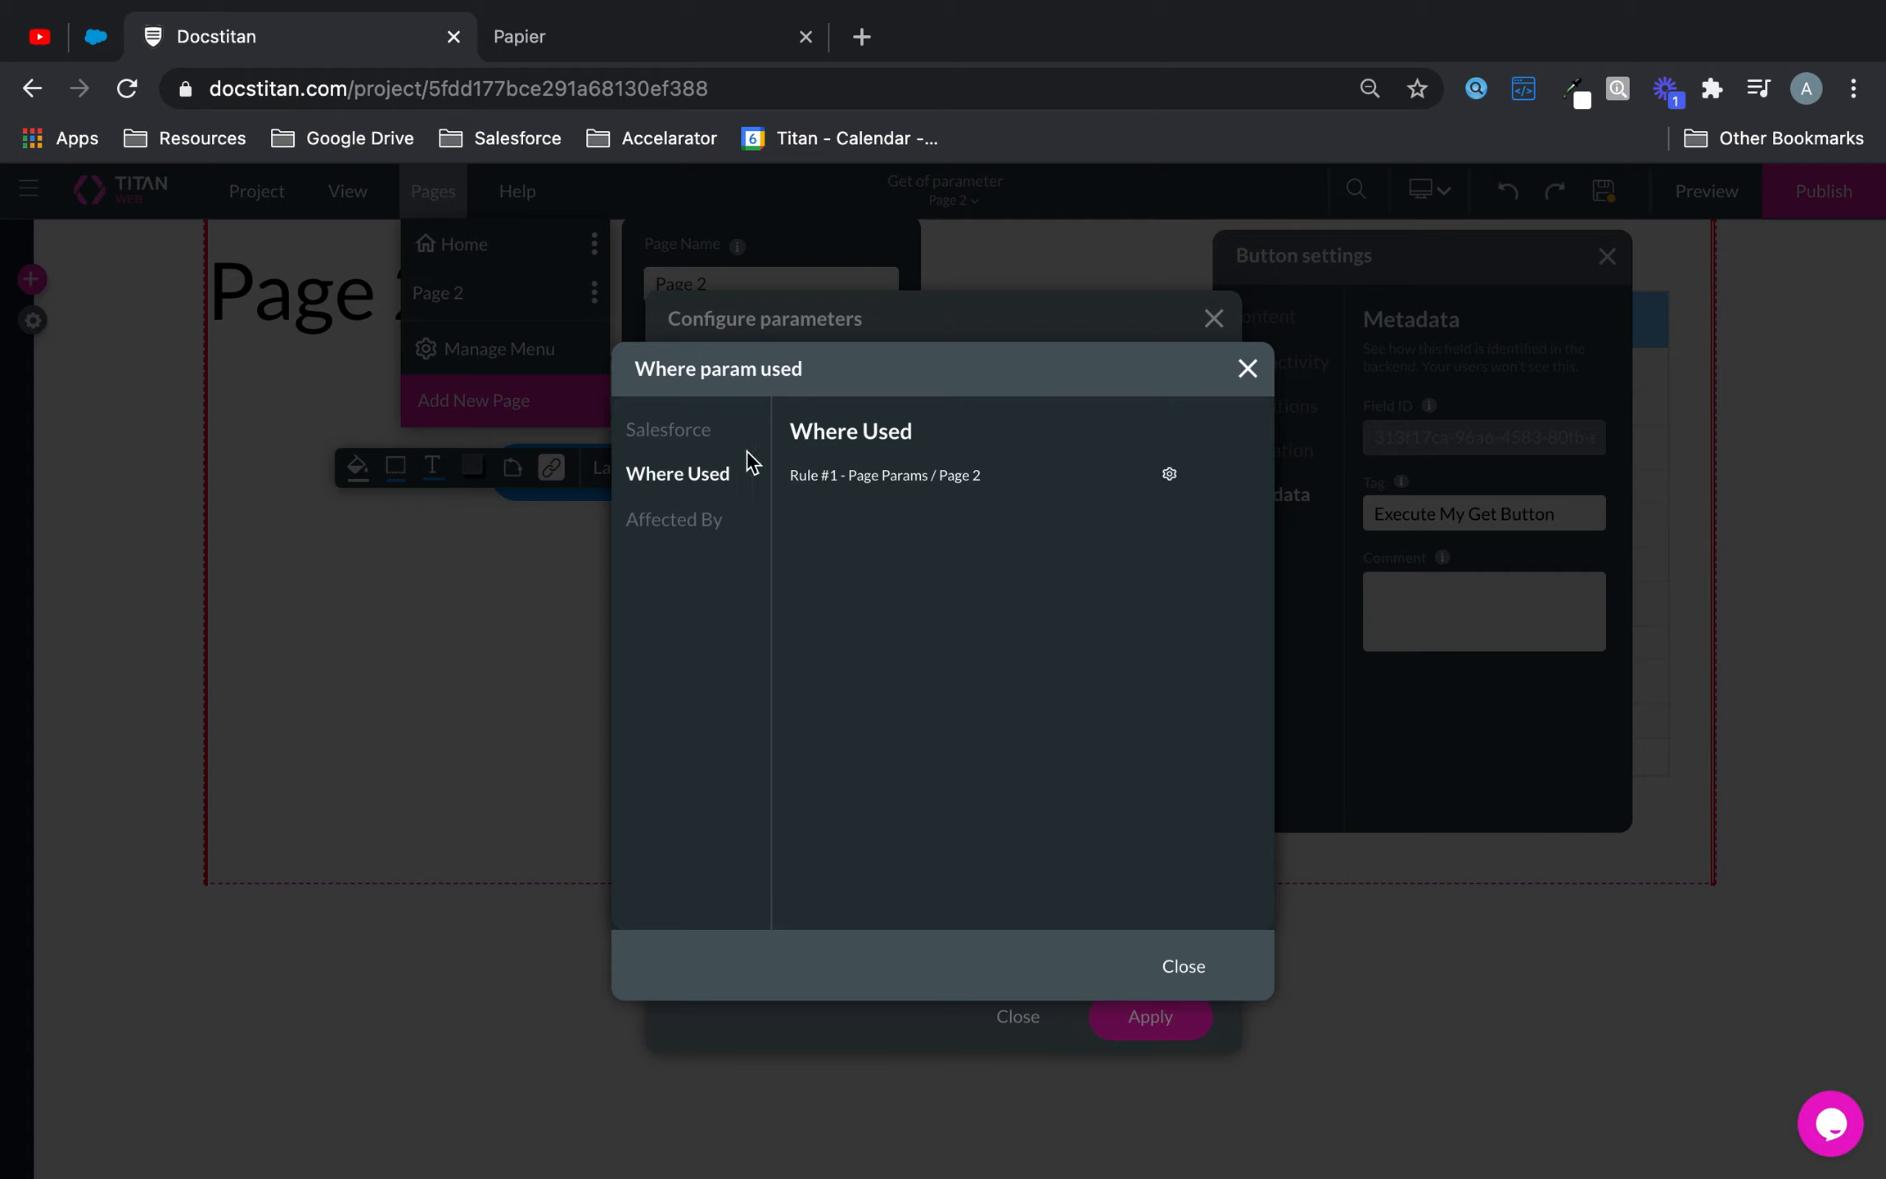
- Review the Salesforce, Where Used and Affected By usage details of the localaccountid parameter
{"action": "left_click", "coordinate": [705, 443]}
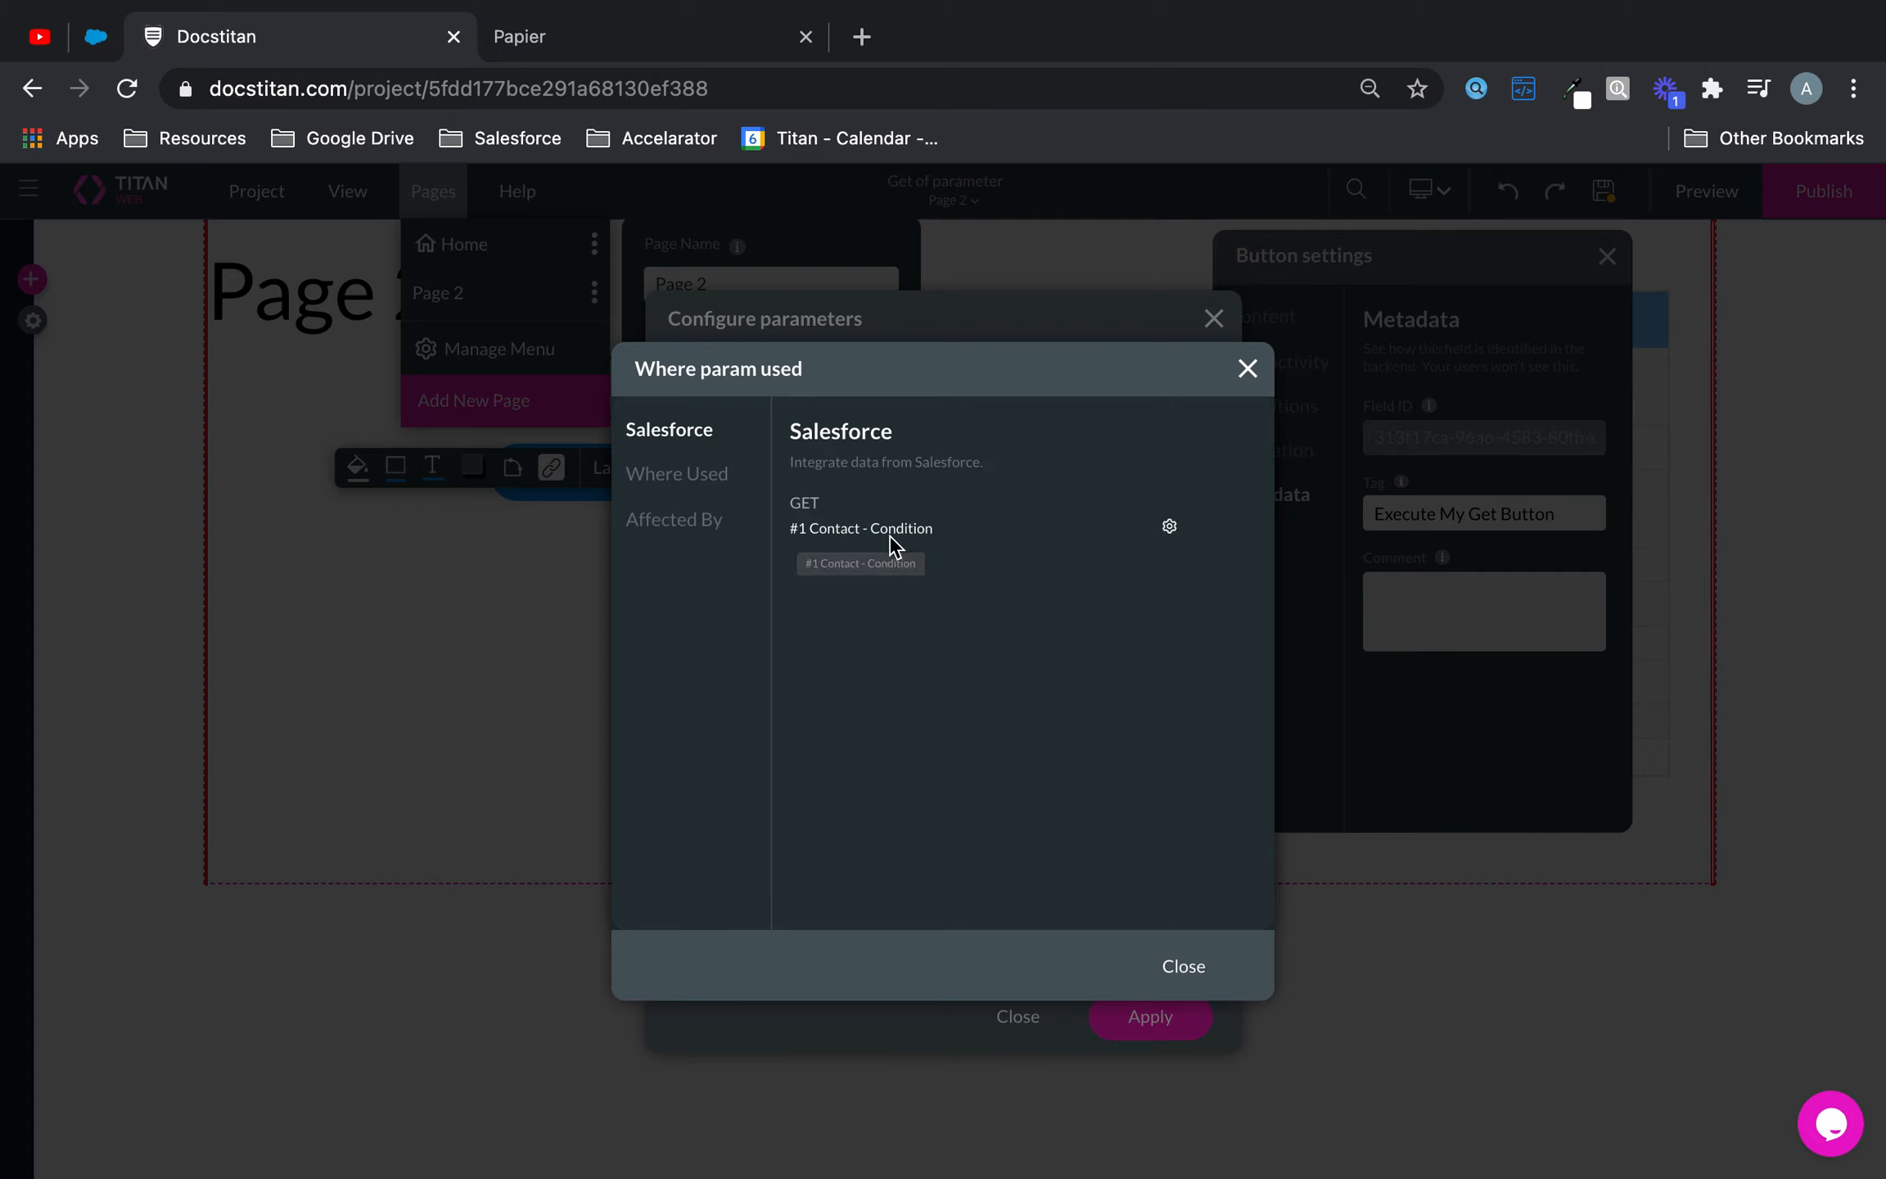
{"action": "left_click", "coordinate": [678, 475]}
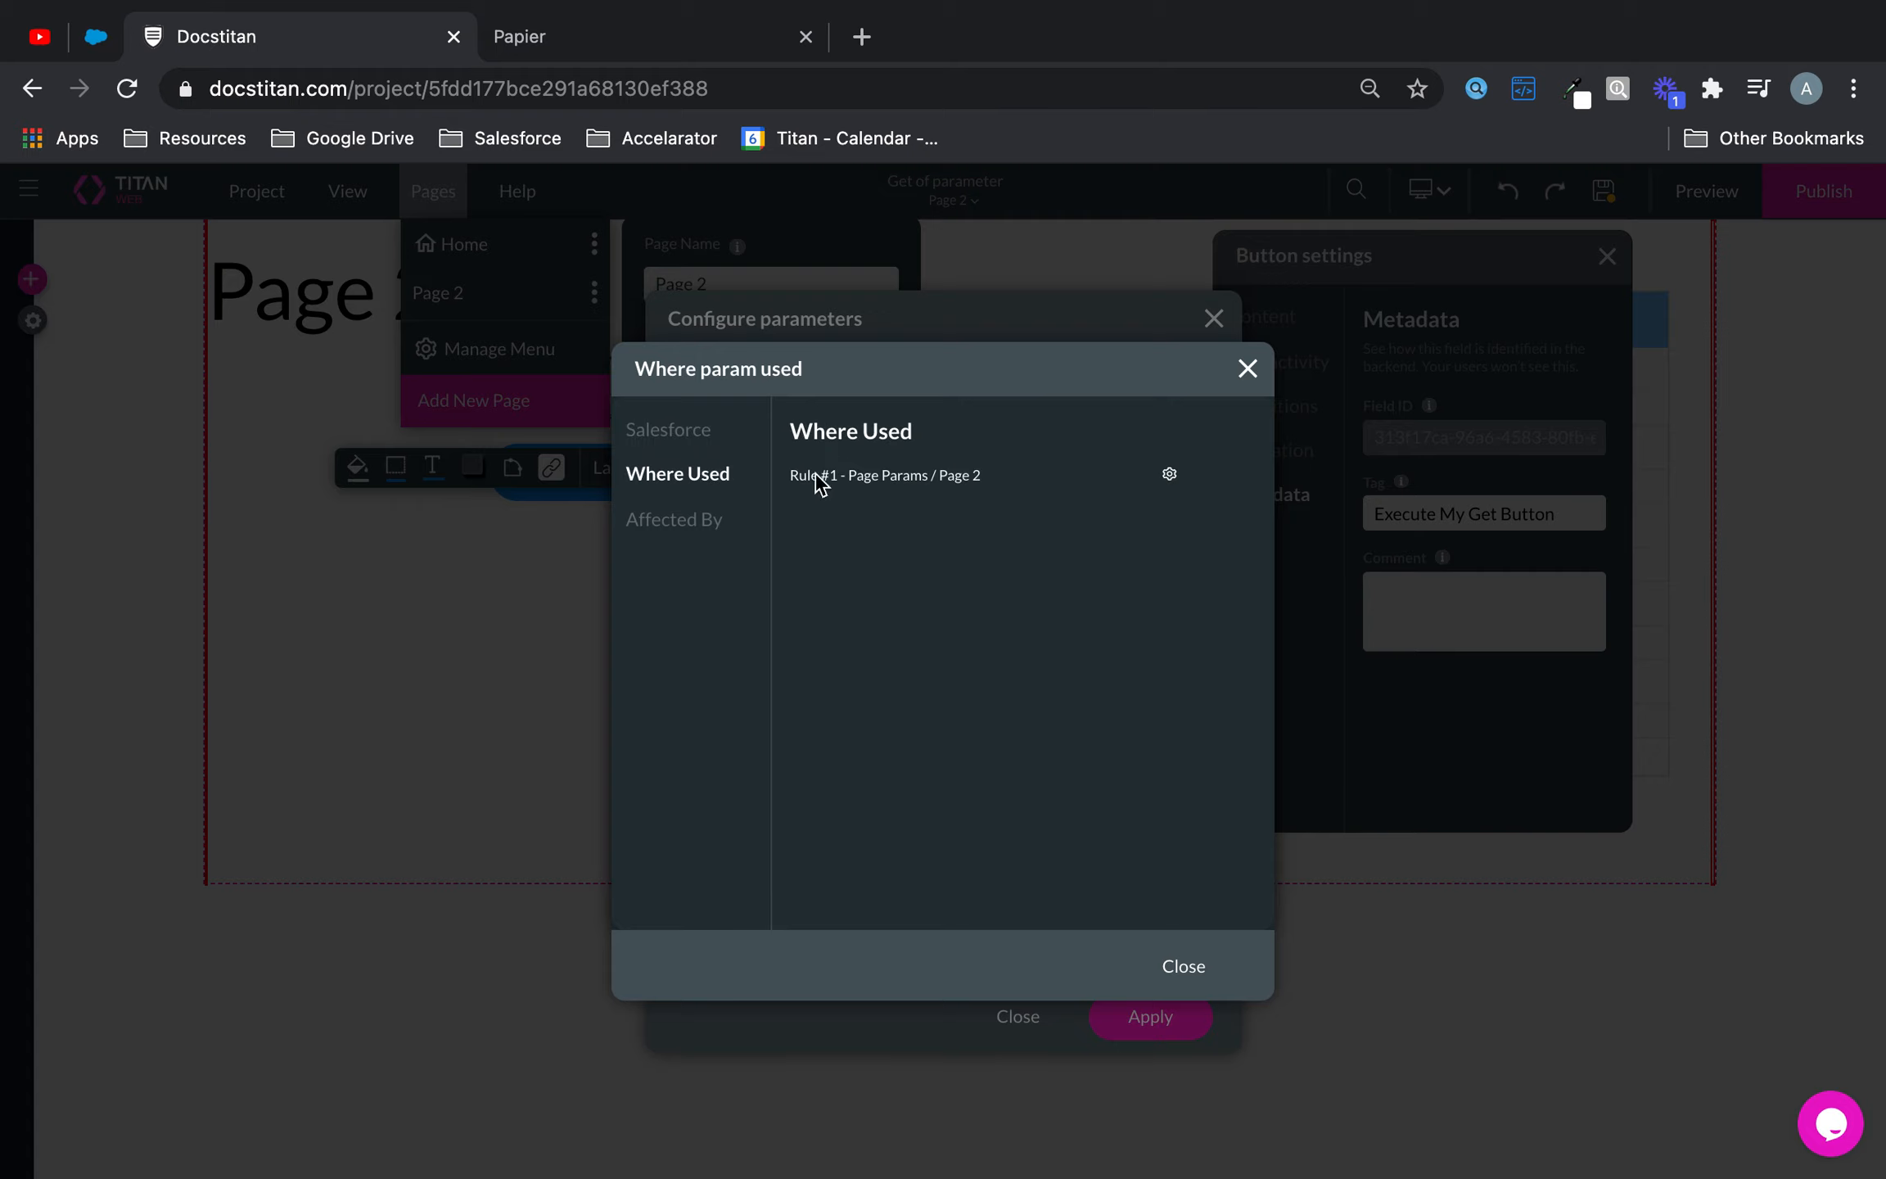
{"action": "left_click", "coordinate": [684, 532]}
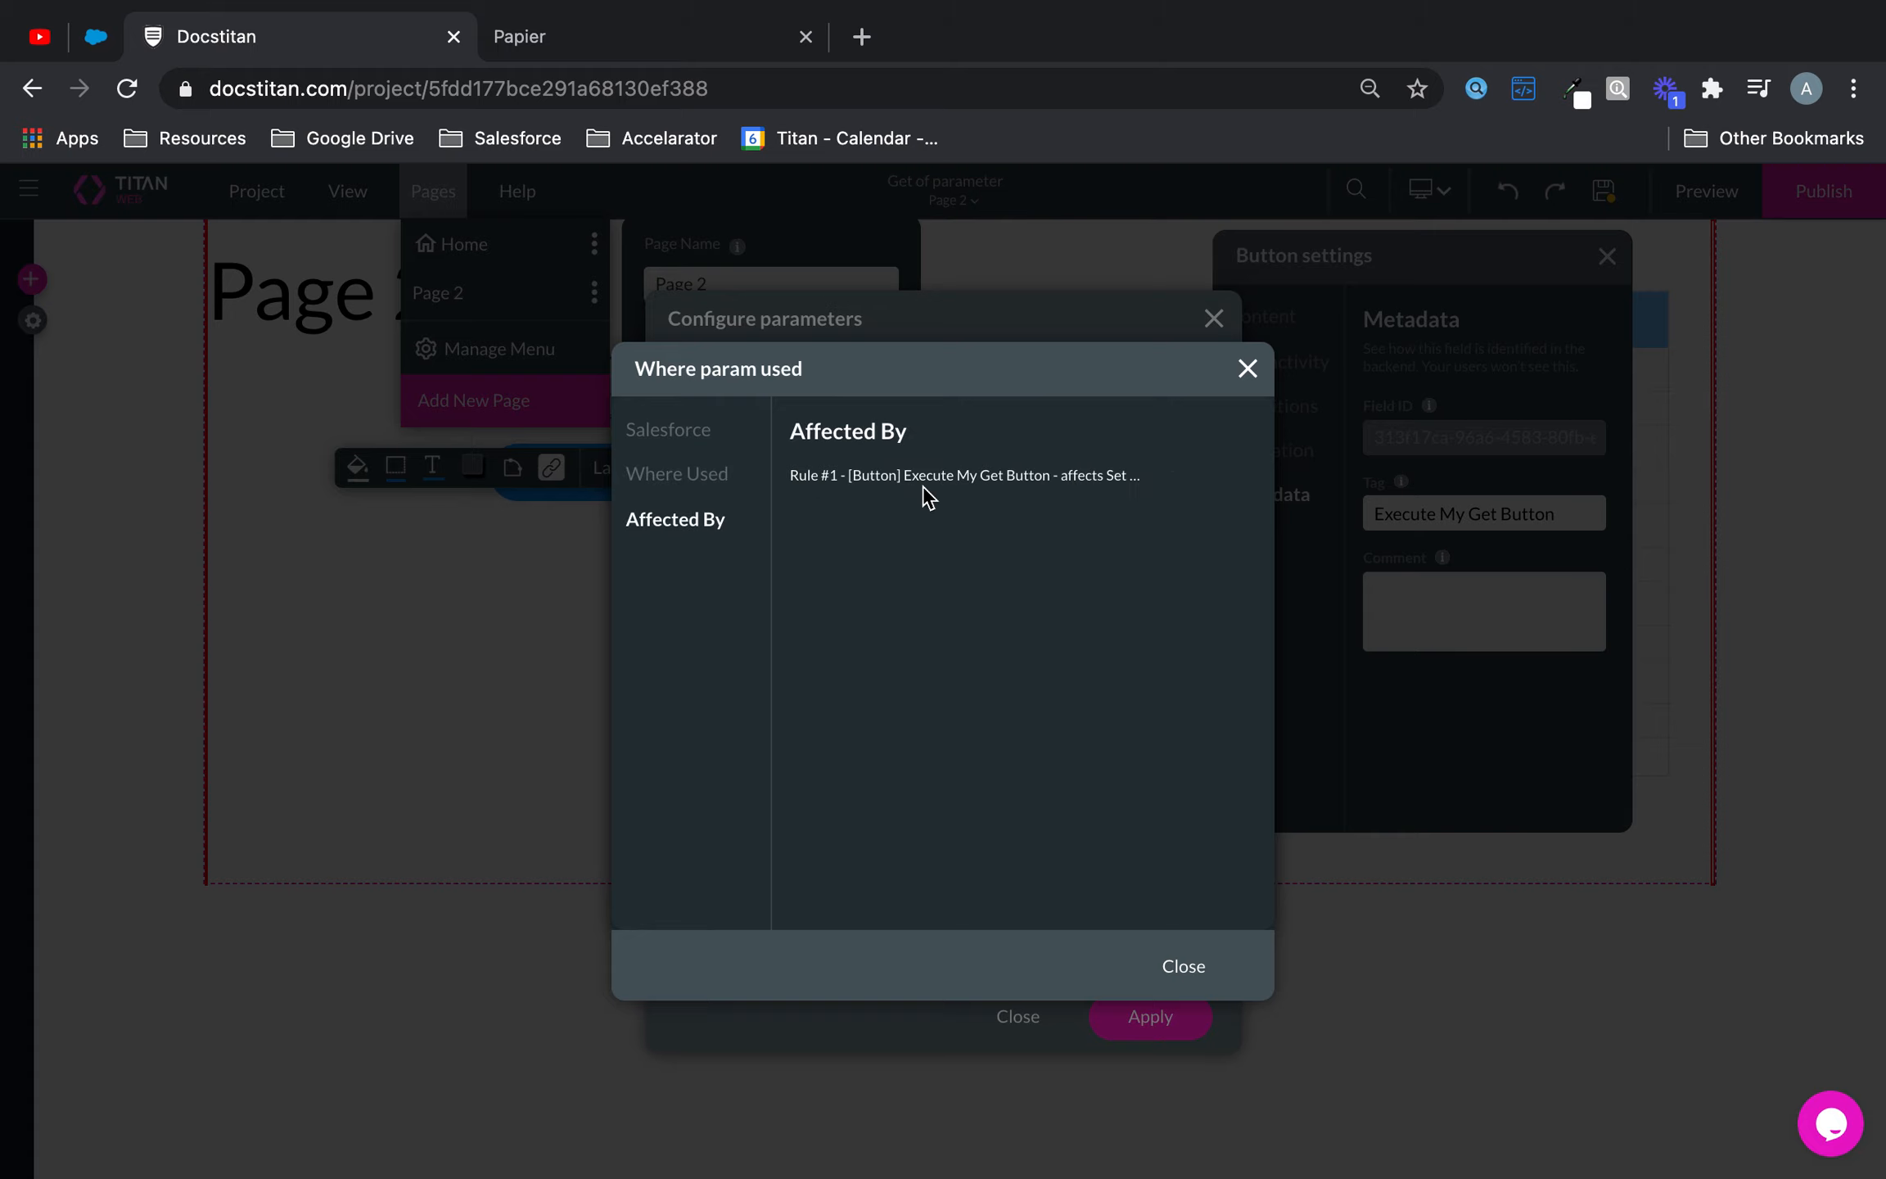
{"action": "left_click", "coordinate": [1189, 969]}
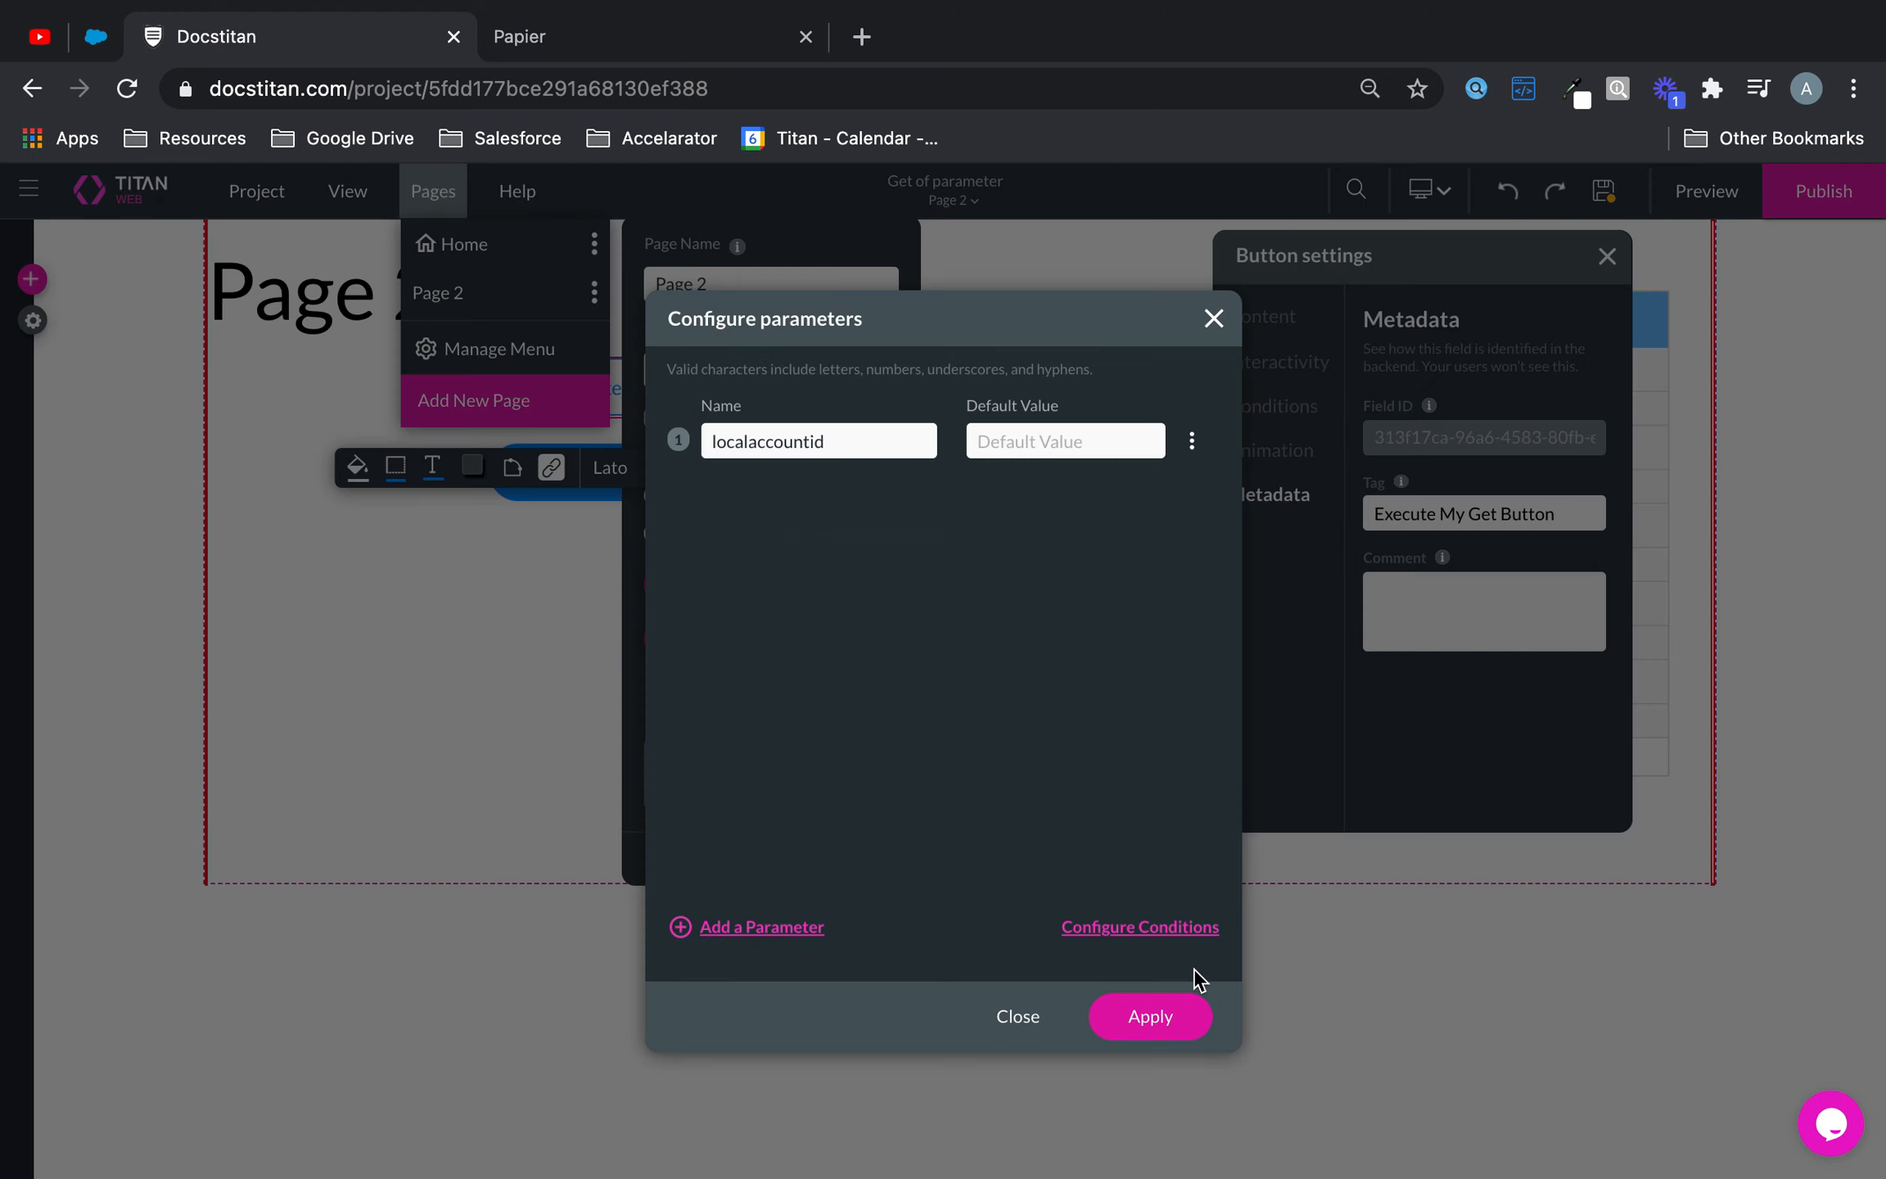
- Apply the Page 2 parameter configuration, save the project, and switch the editor to the Home page
{"action": "left_click", "coordinate": [1175, 1010]}
{"action": "left_click", "coordinate": [1603, 193]}
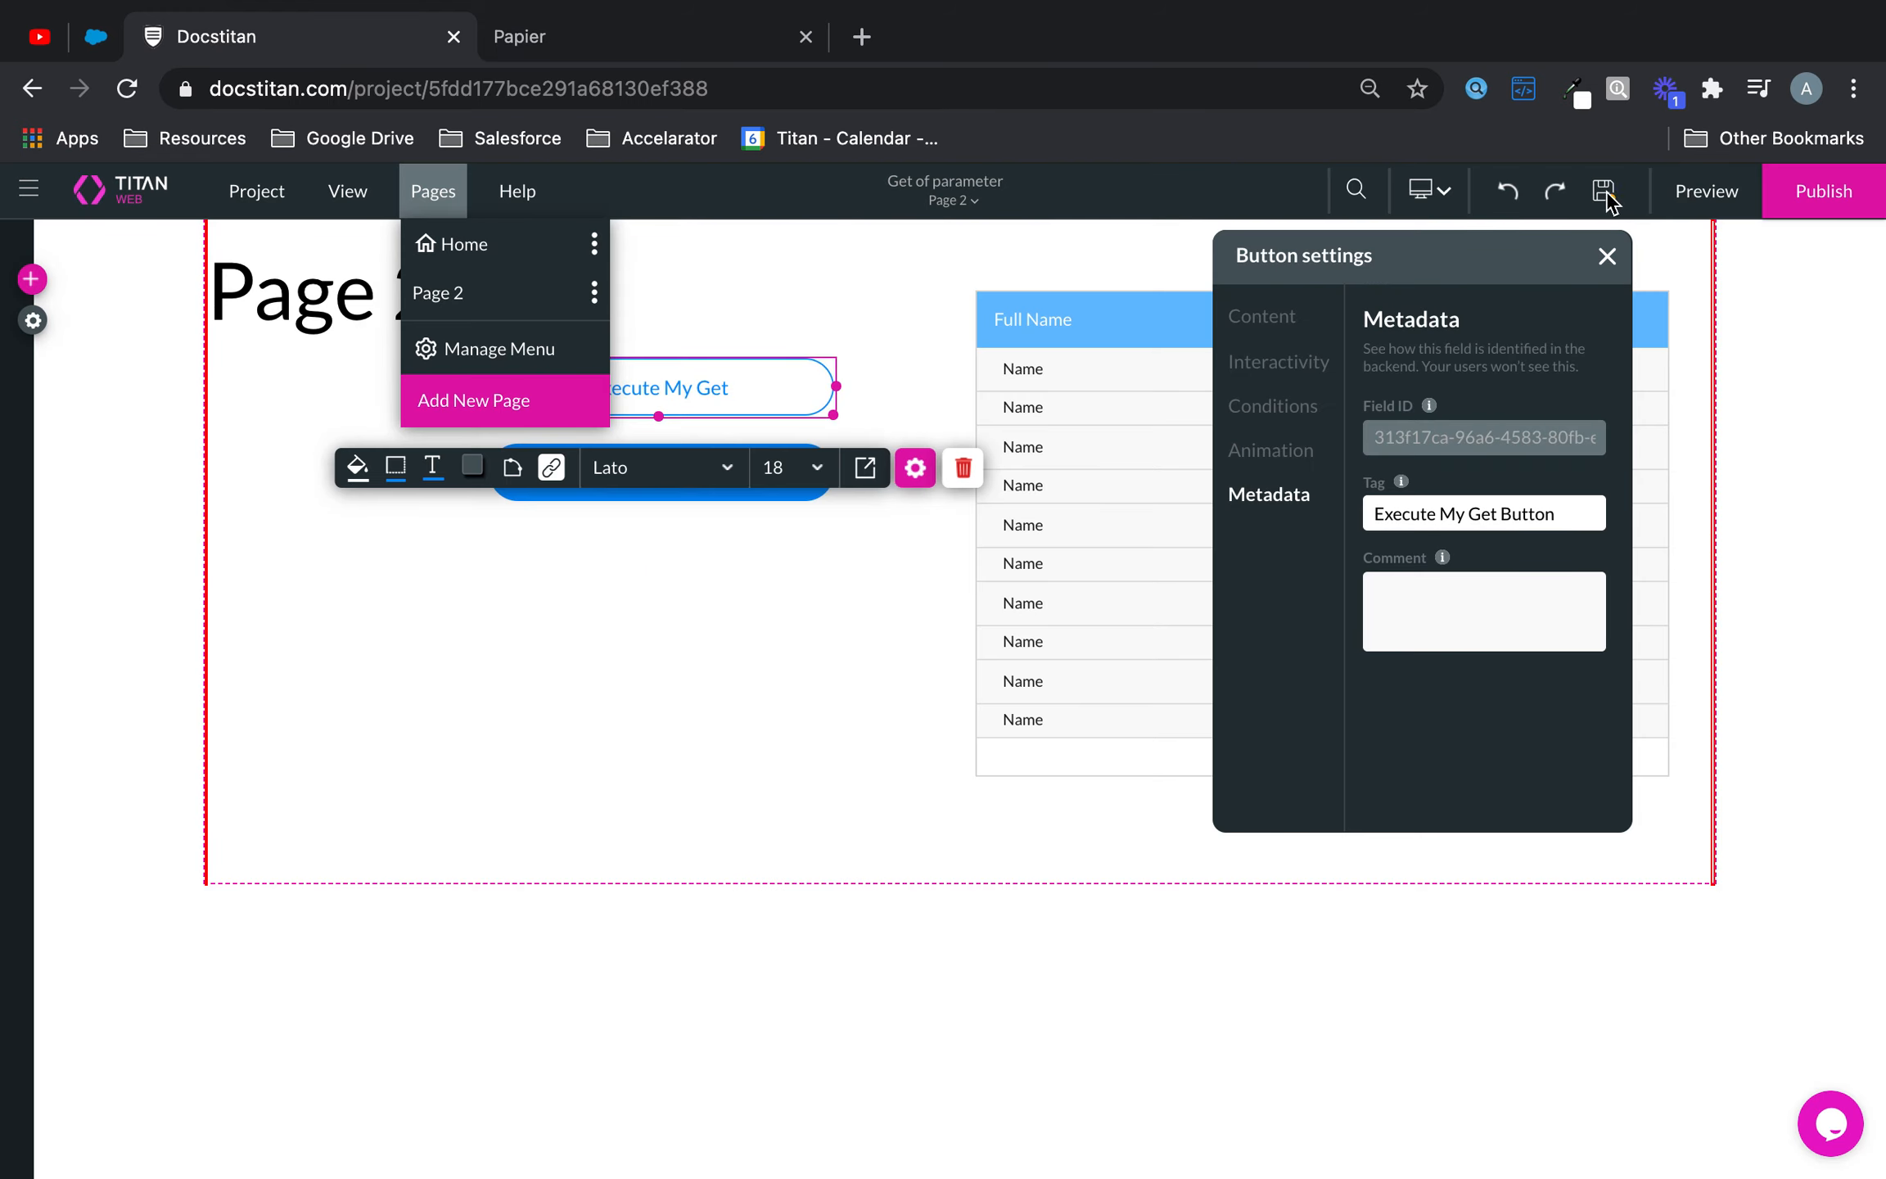
{"action": "left_click", "coordinate": [968, 200]}
{"action": "left_click", "coordinate": [964, 238]}
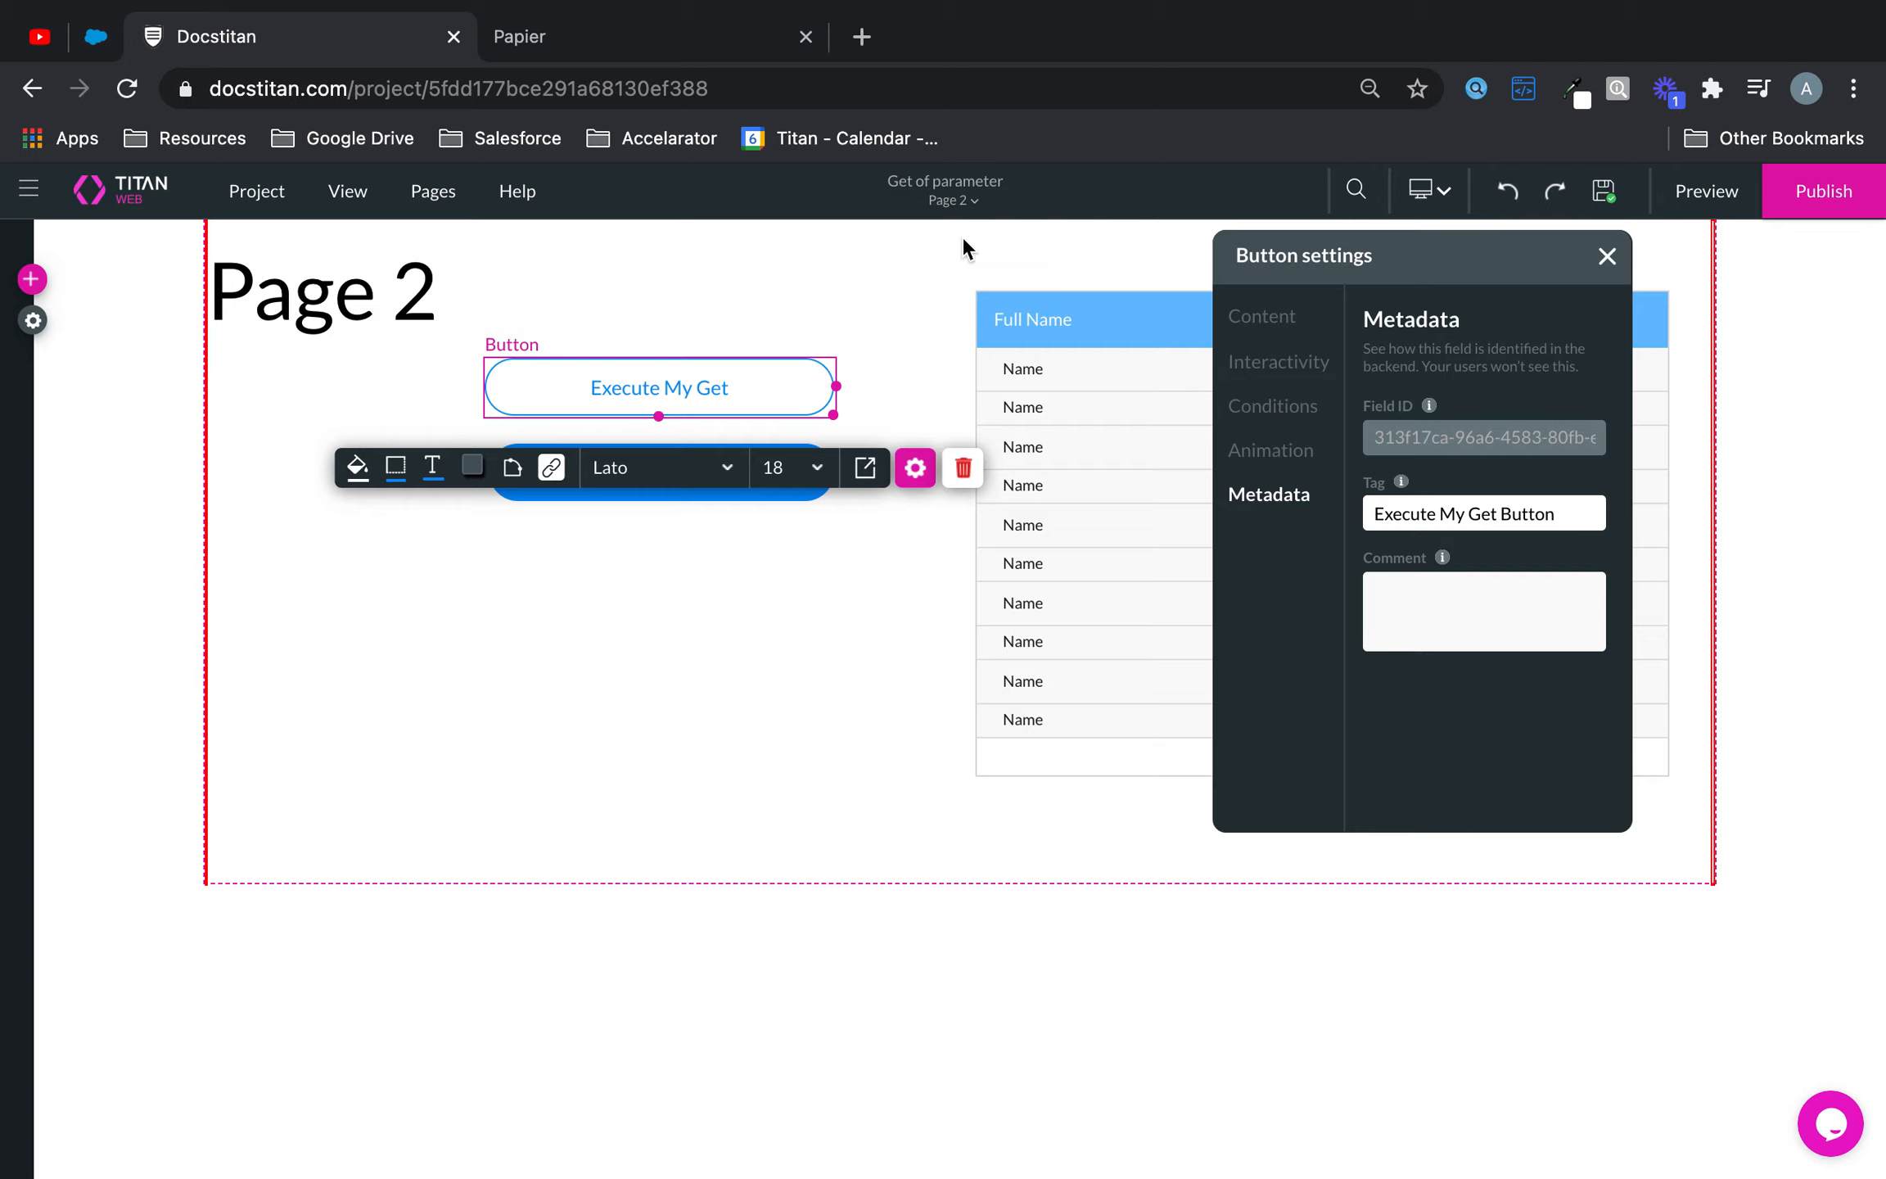
- Preview the project, go to the contacts page, and execute the Get on Page 2
{"action": "left_click", "coordinate": [1695, 196]}
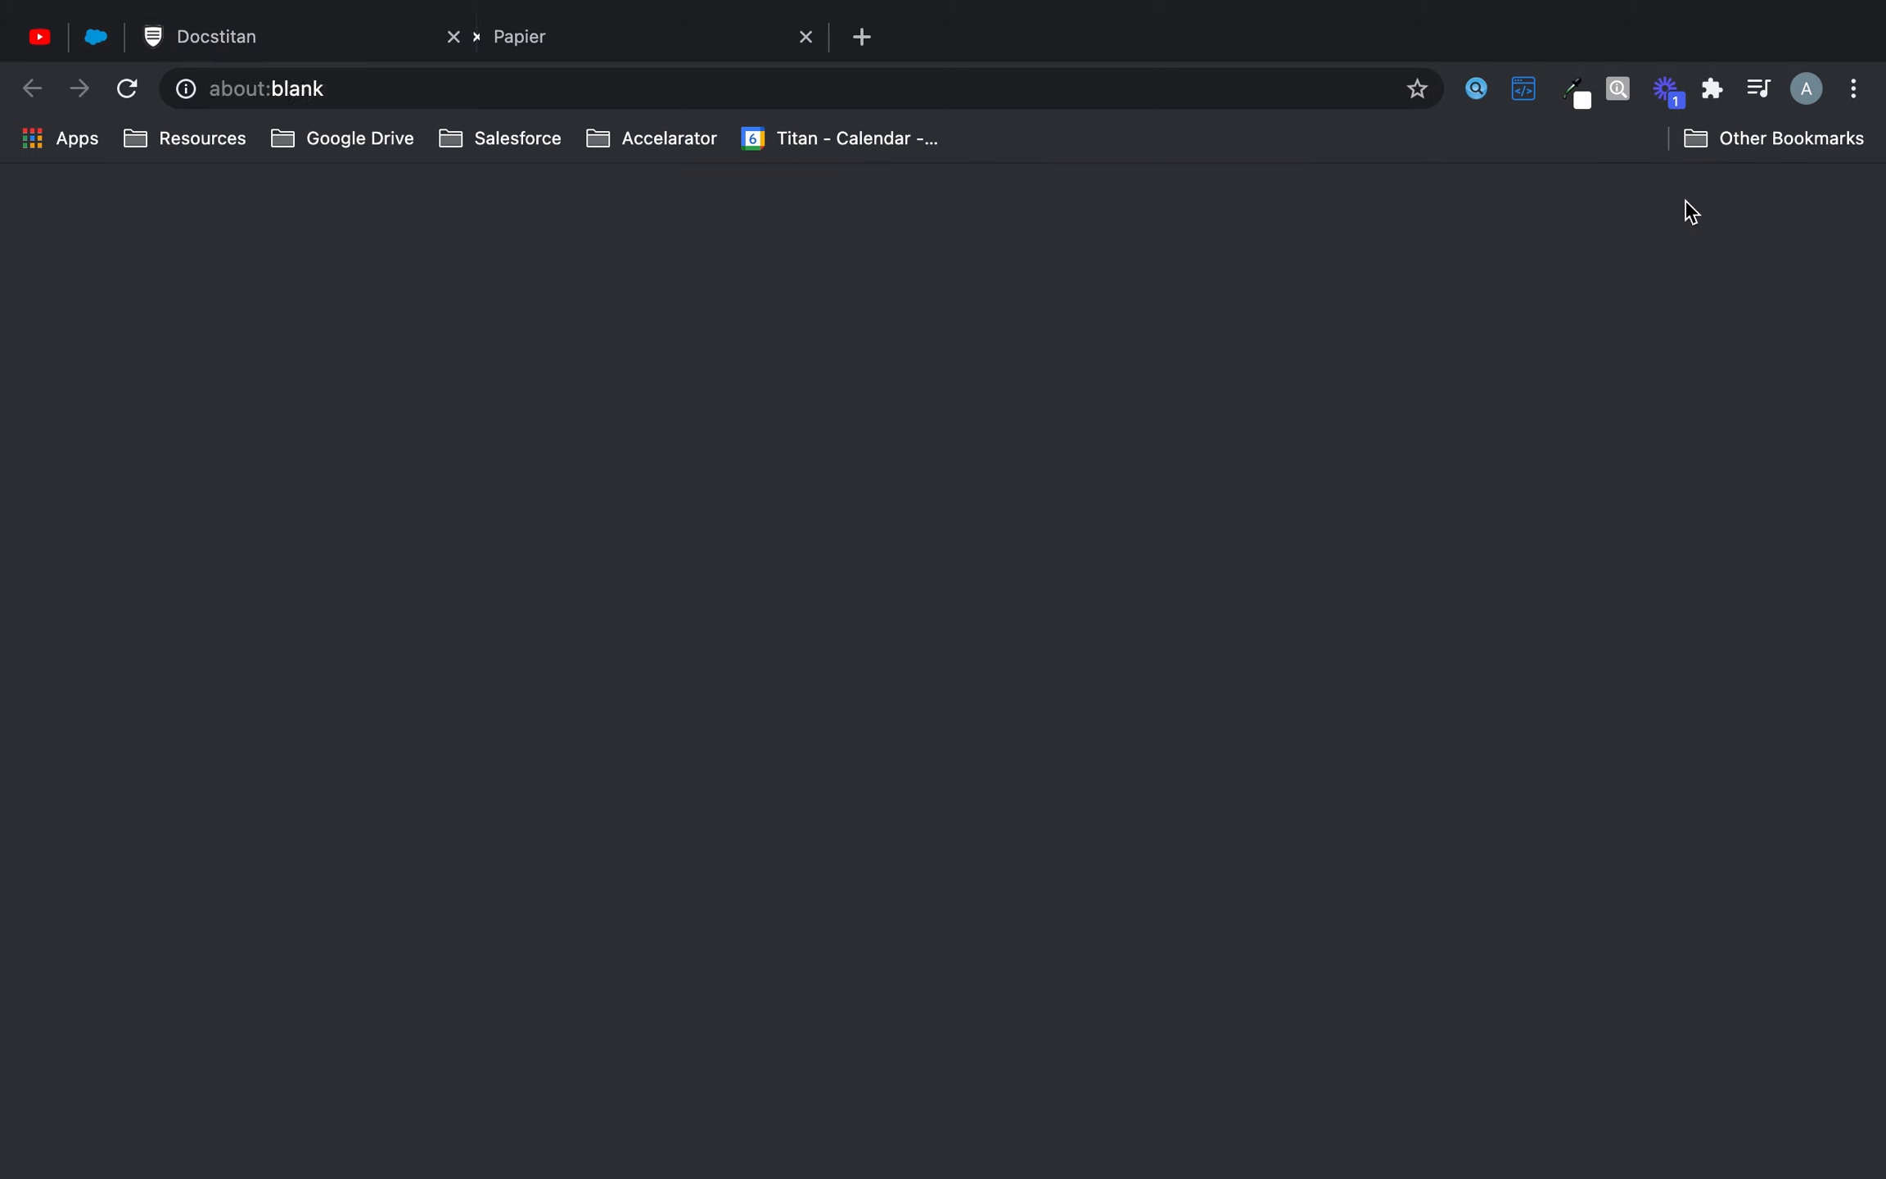
{"action": "left_click", "coordinate": [1158, 36]}
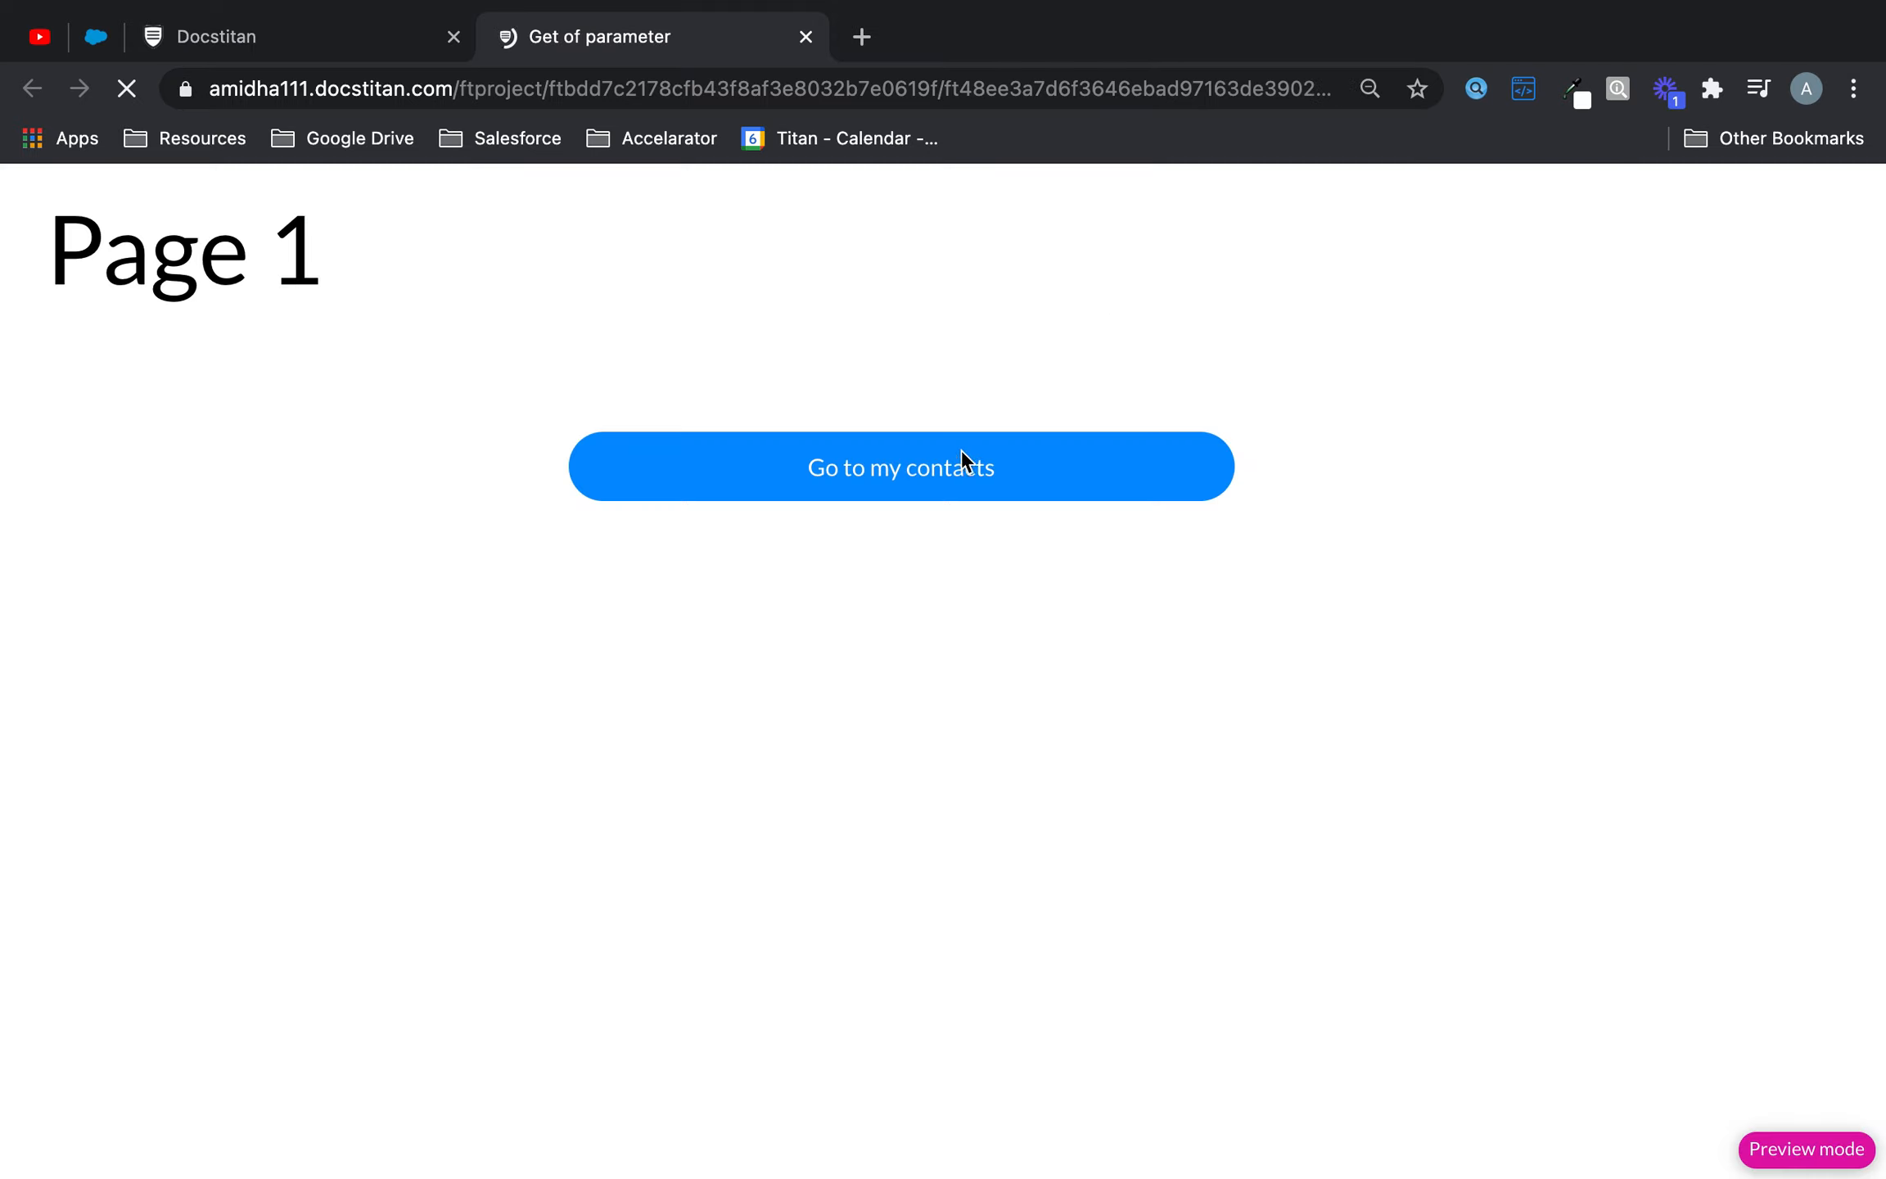
{"action": "left_click", "coordinate": [949, 467]}
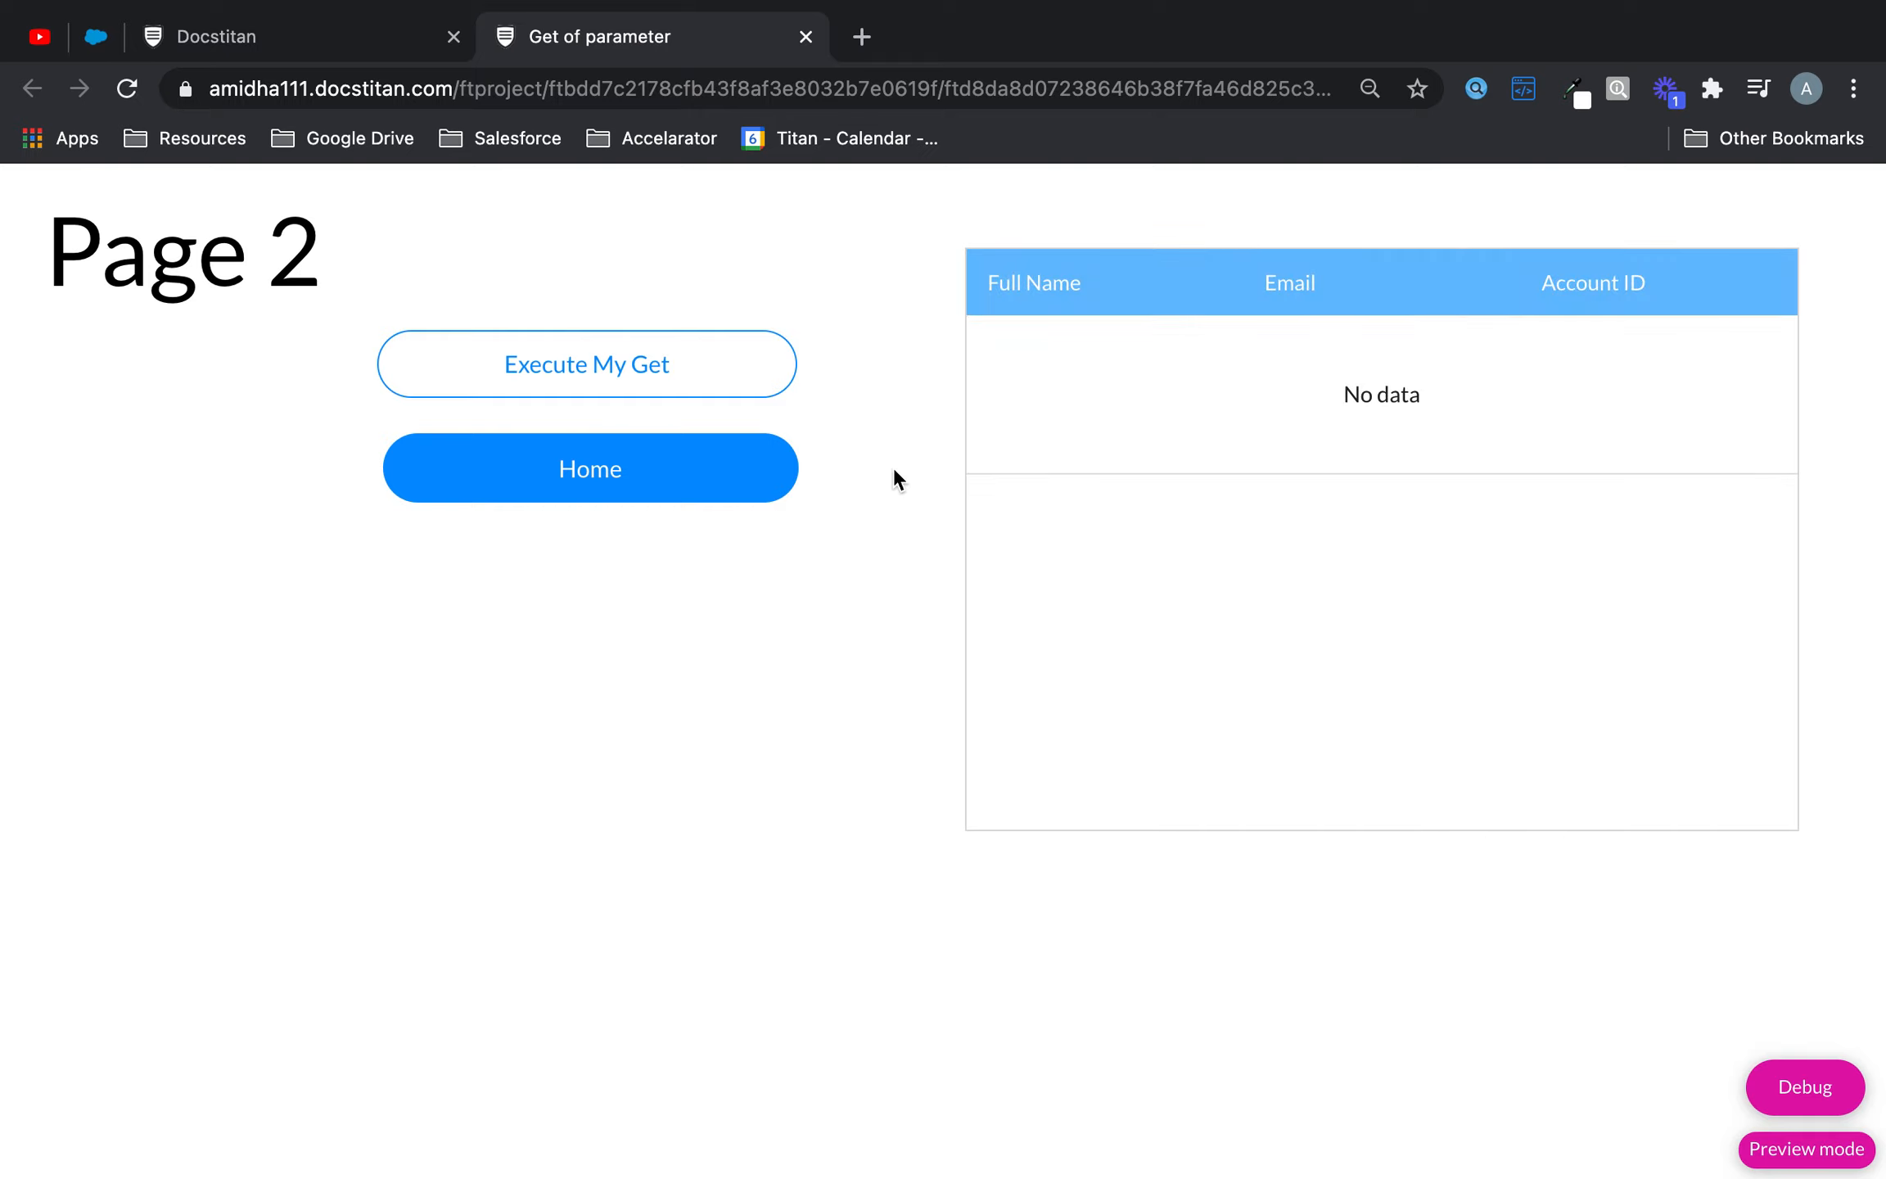
{"action": "left_click", "coordinate": [663, 387]}
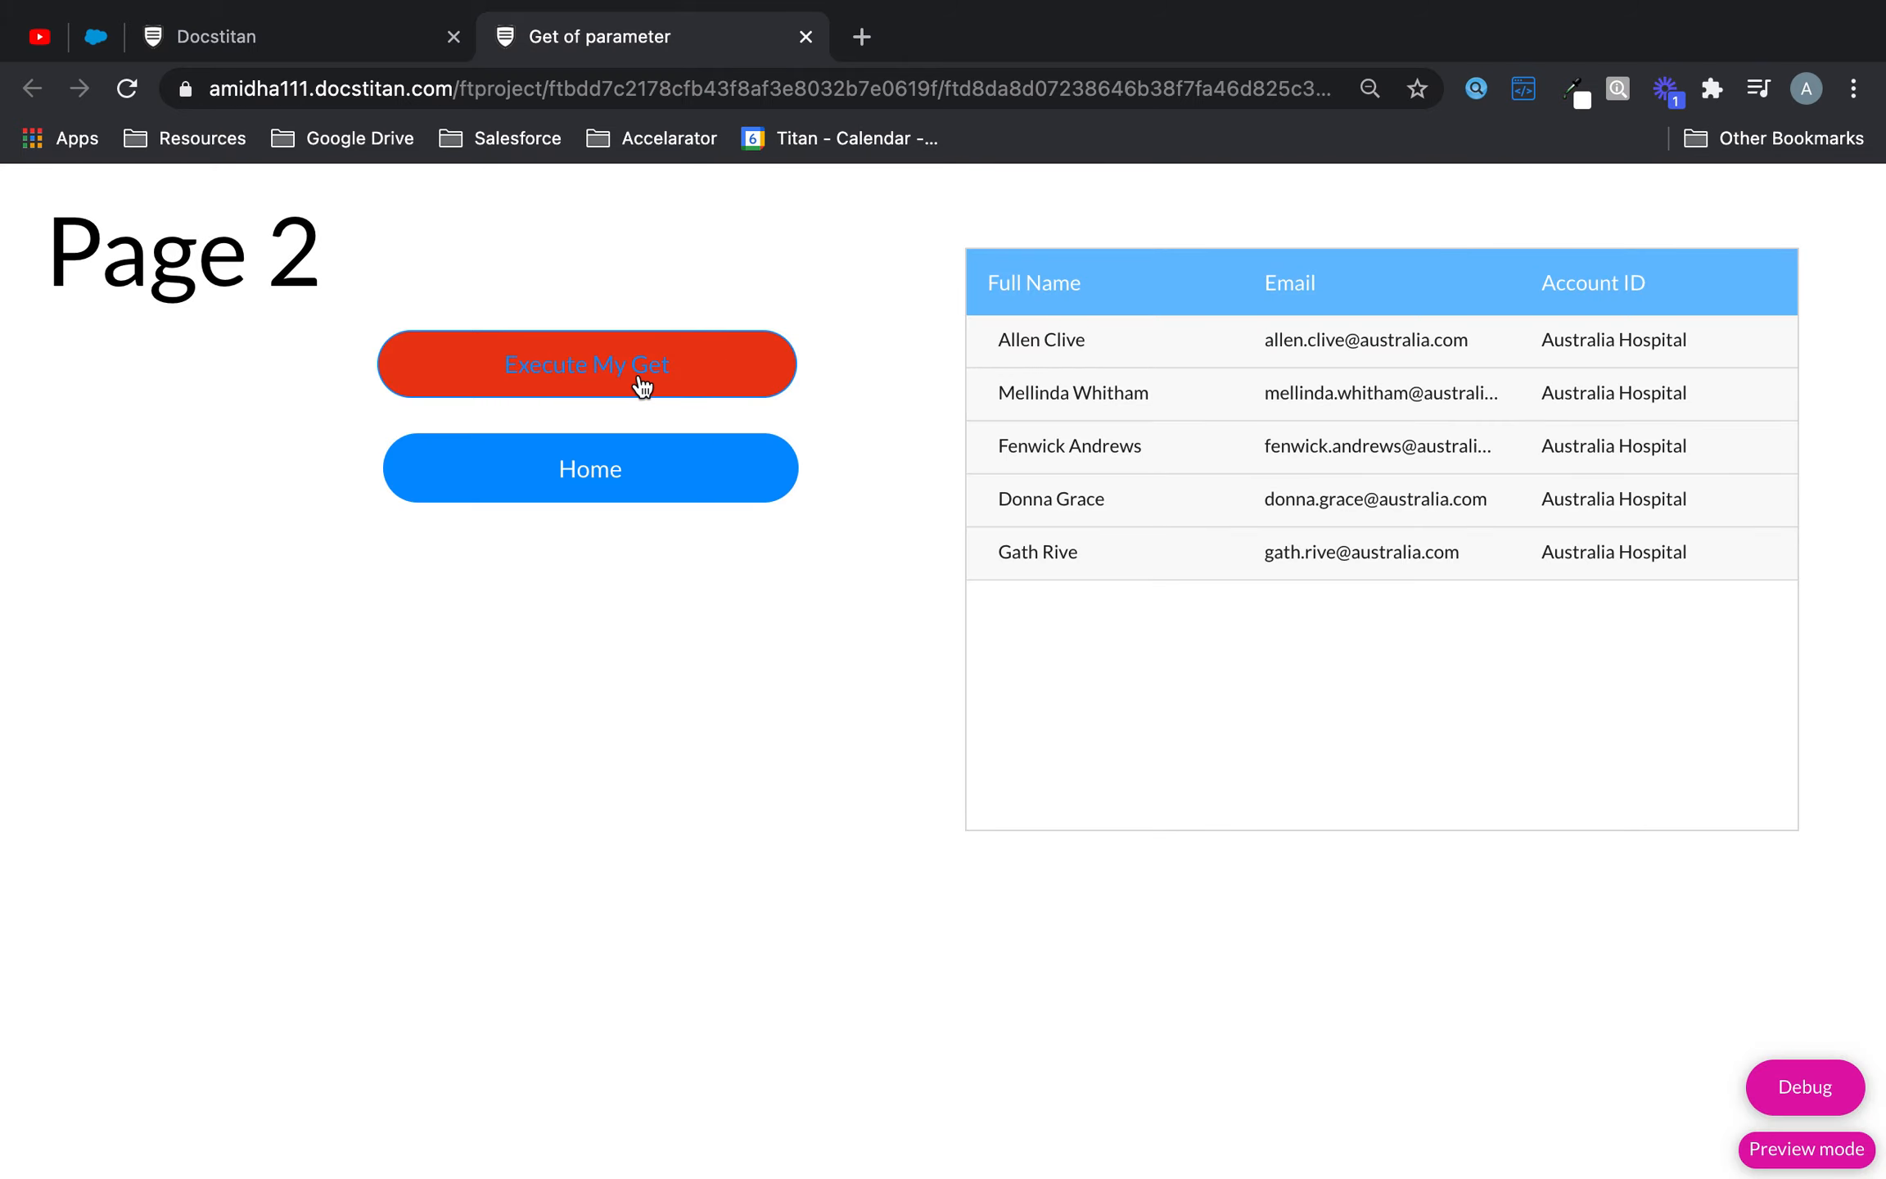
- Inspect the globalaccountid and localaccountid values in Page 2's debug view after executing the Get
{"action": "left_click", "coordinate": [1834, 1089]}
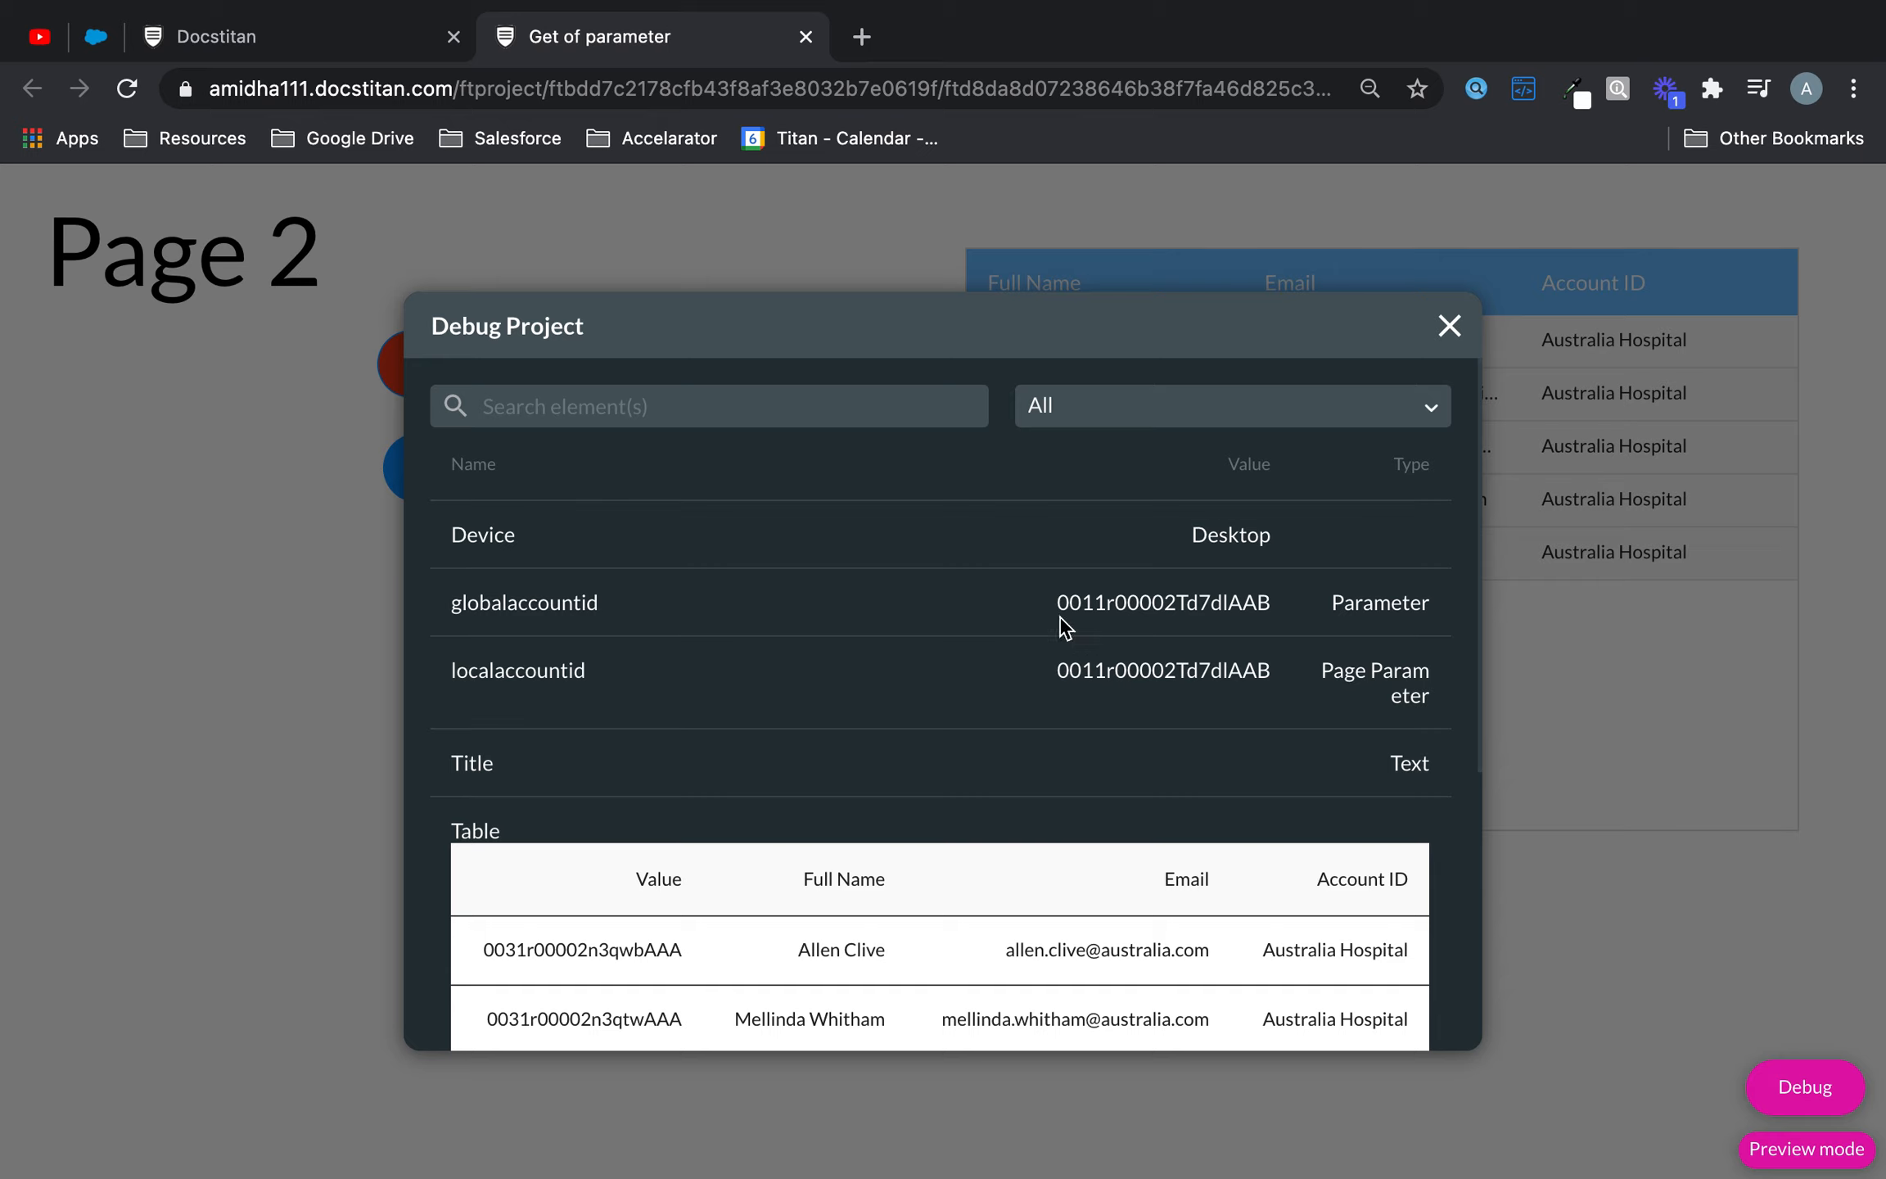
{"action": "left_click_drag", "start_coordinate": [1070, 604], "coordinate": [1211, 604]}
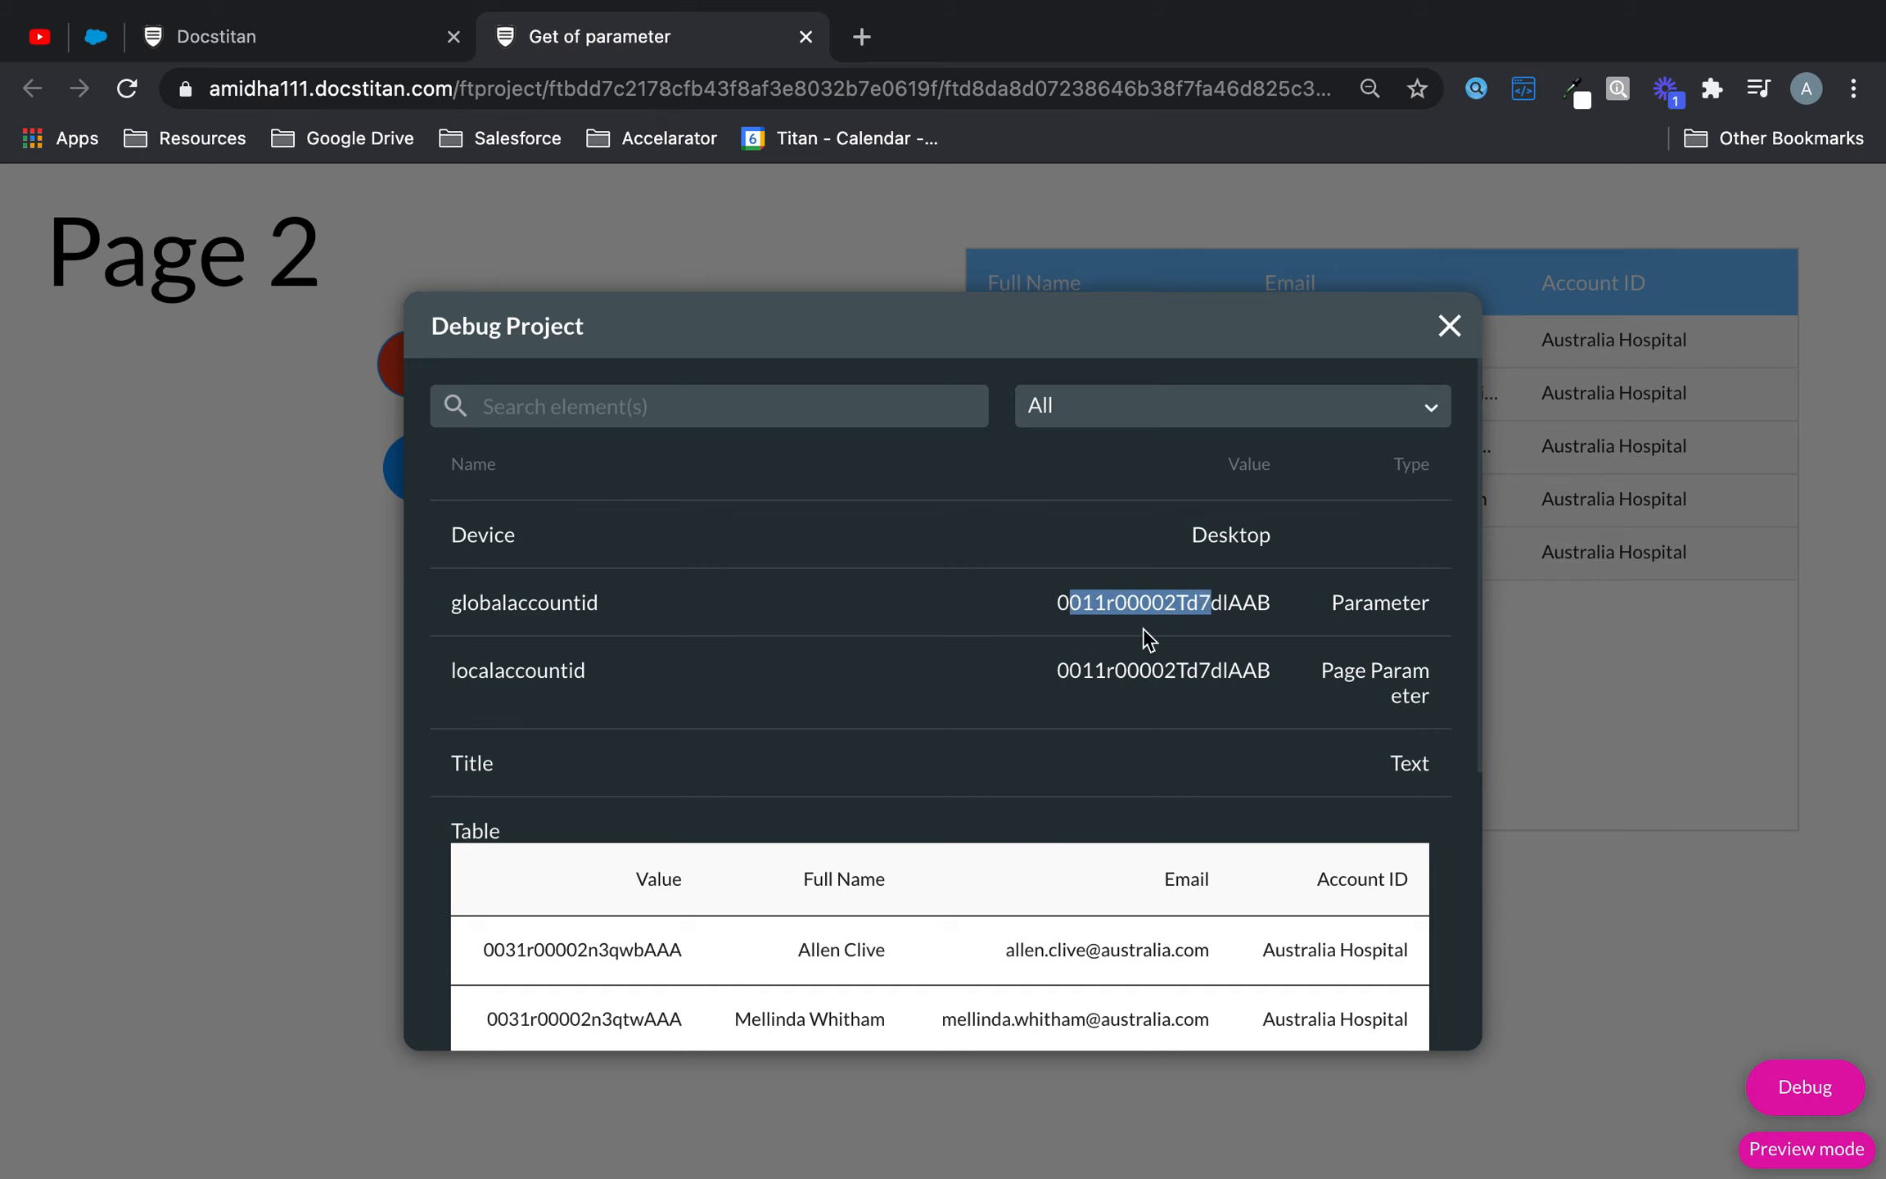
{"action": "left_click_drag", "start_coordinate": [1070, 671], "coordinate": [1212, 671]}
{"action": "left_click", "coordinate": [1450, 325]}
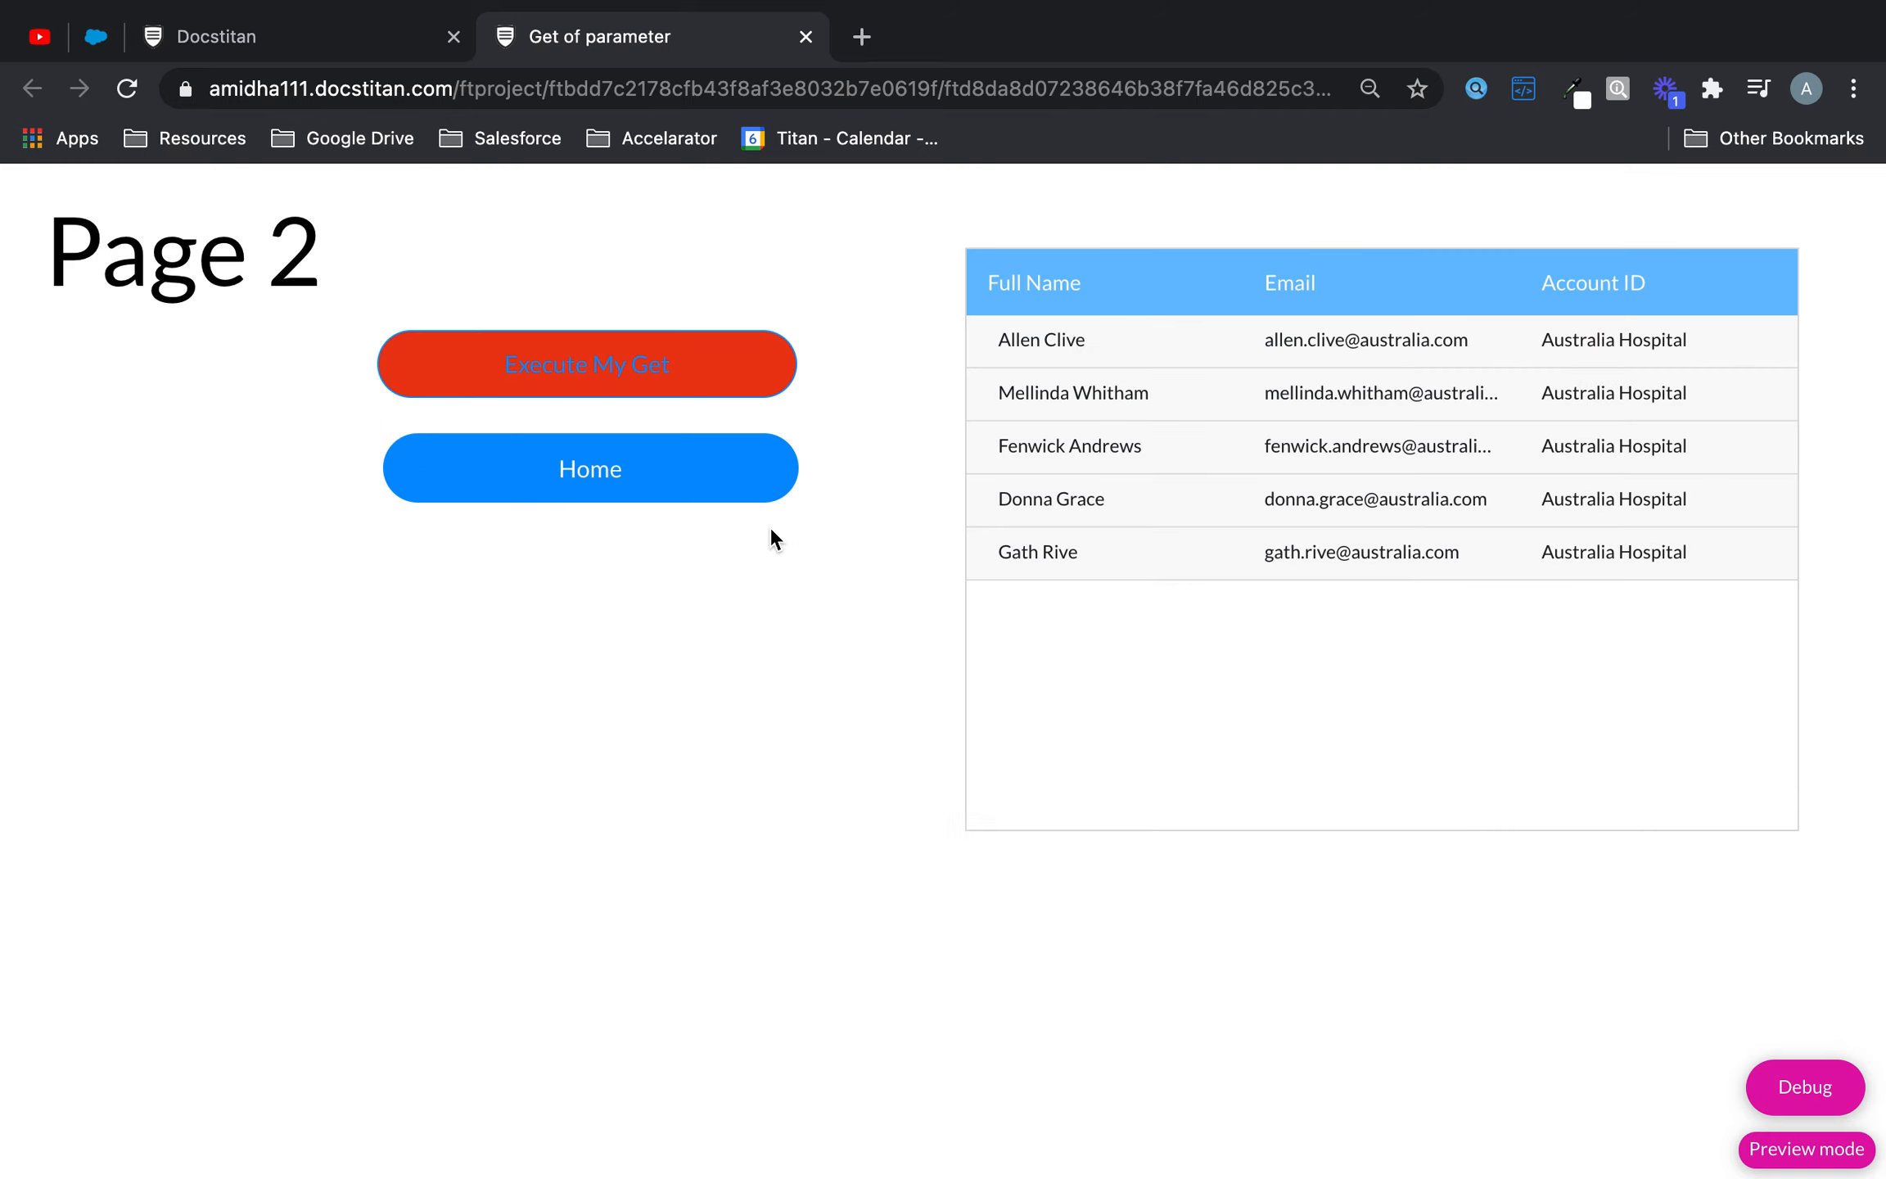
- Try the Home button on Page 2, reload the preview, and close it
{"action": "left_click", "coordinate": [760, 483]}
{"action": "left_click", "coordinate": [127, 88]}
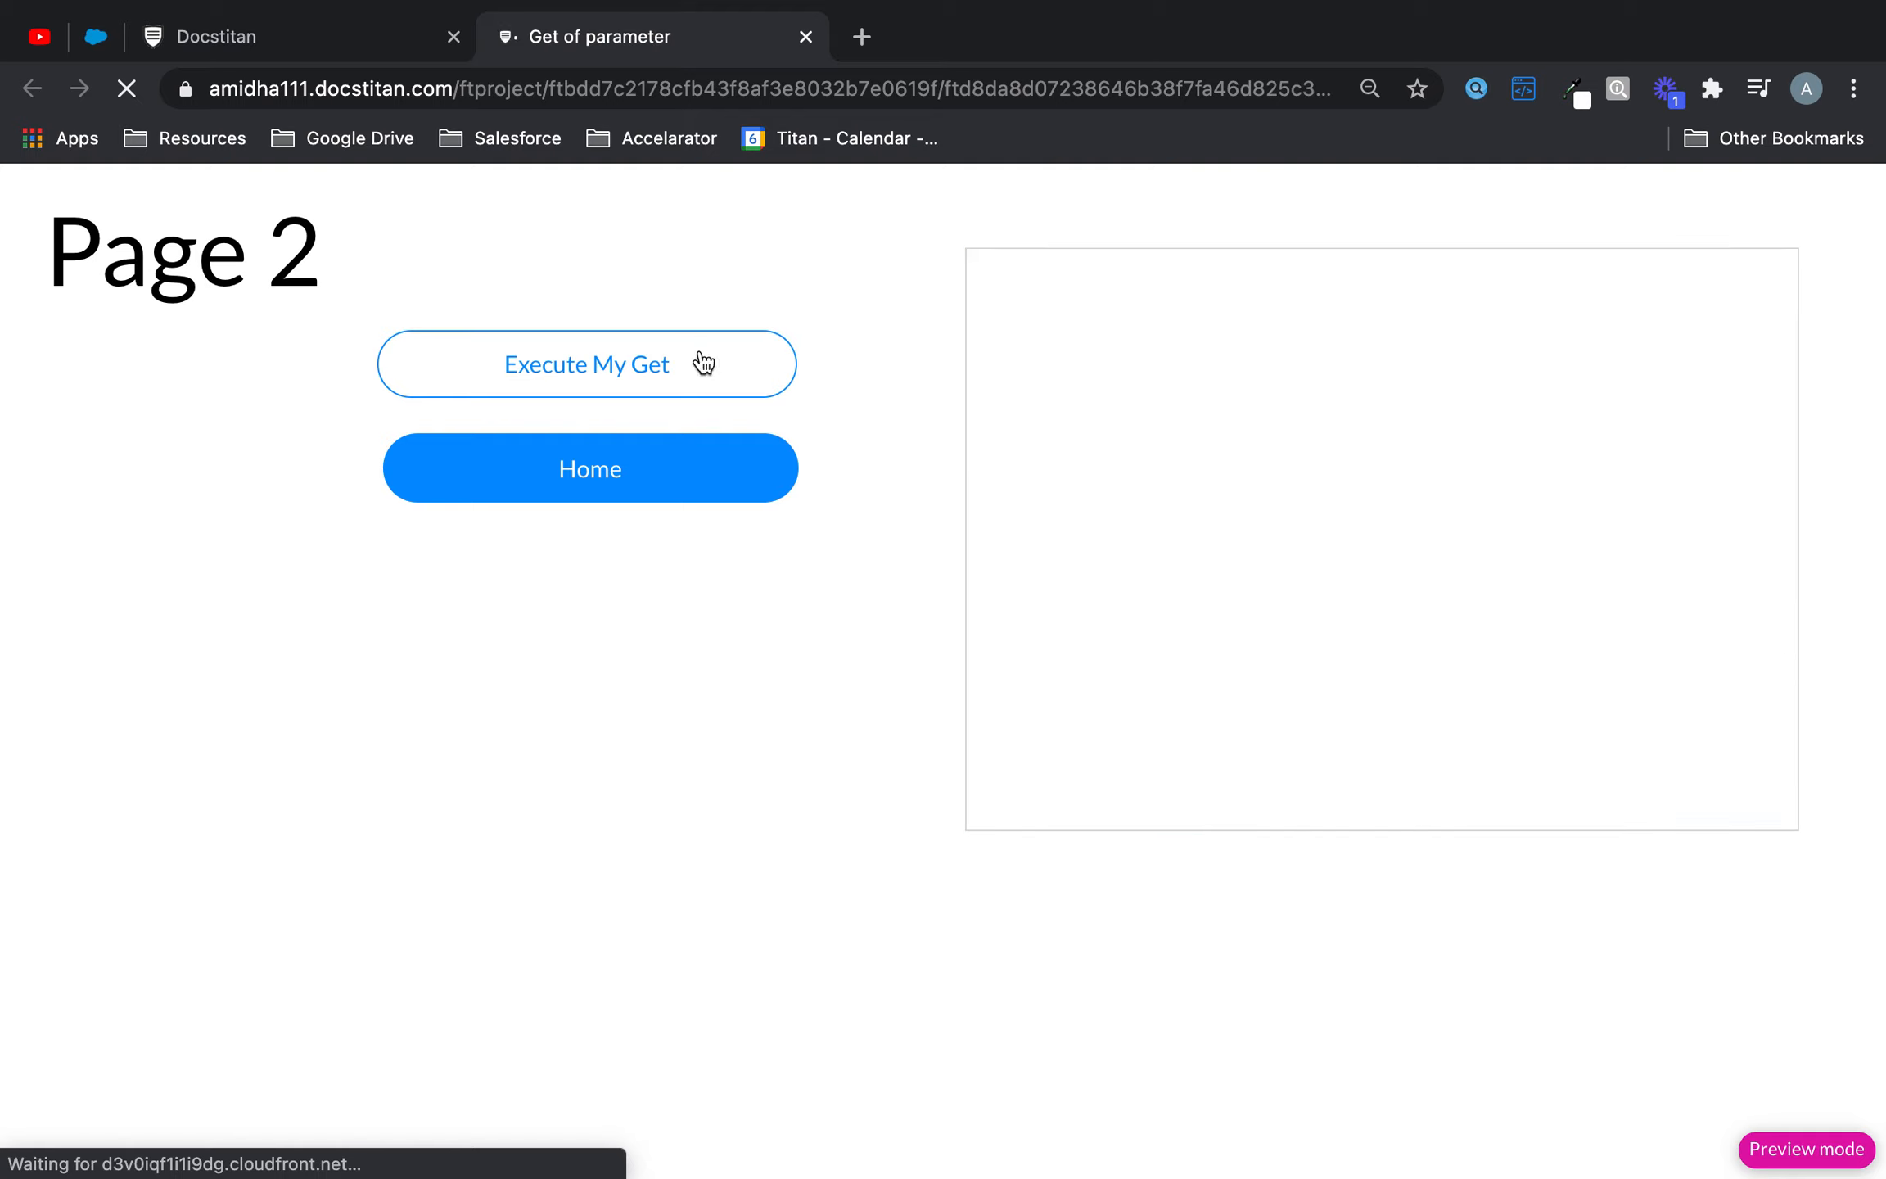
{"action": "left_click", "coordinate": [806, 36]}
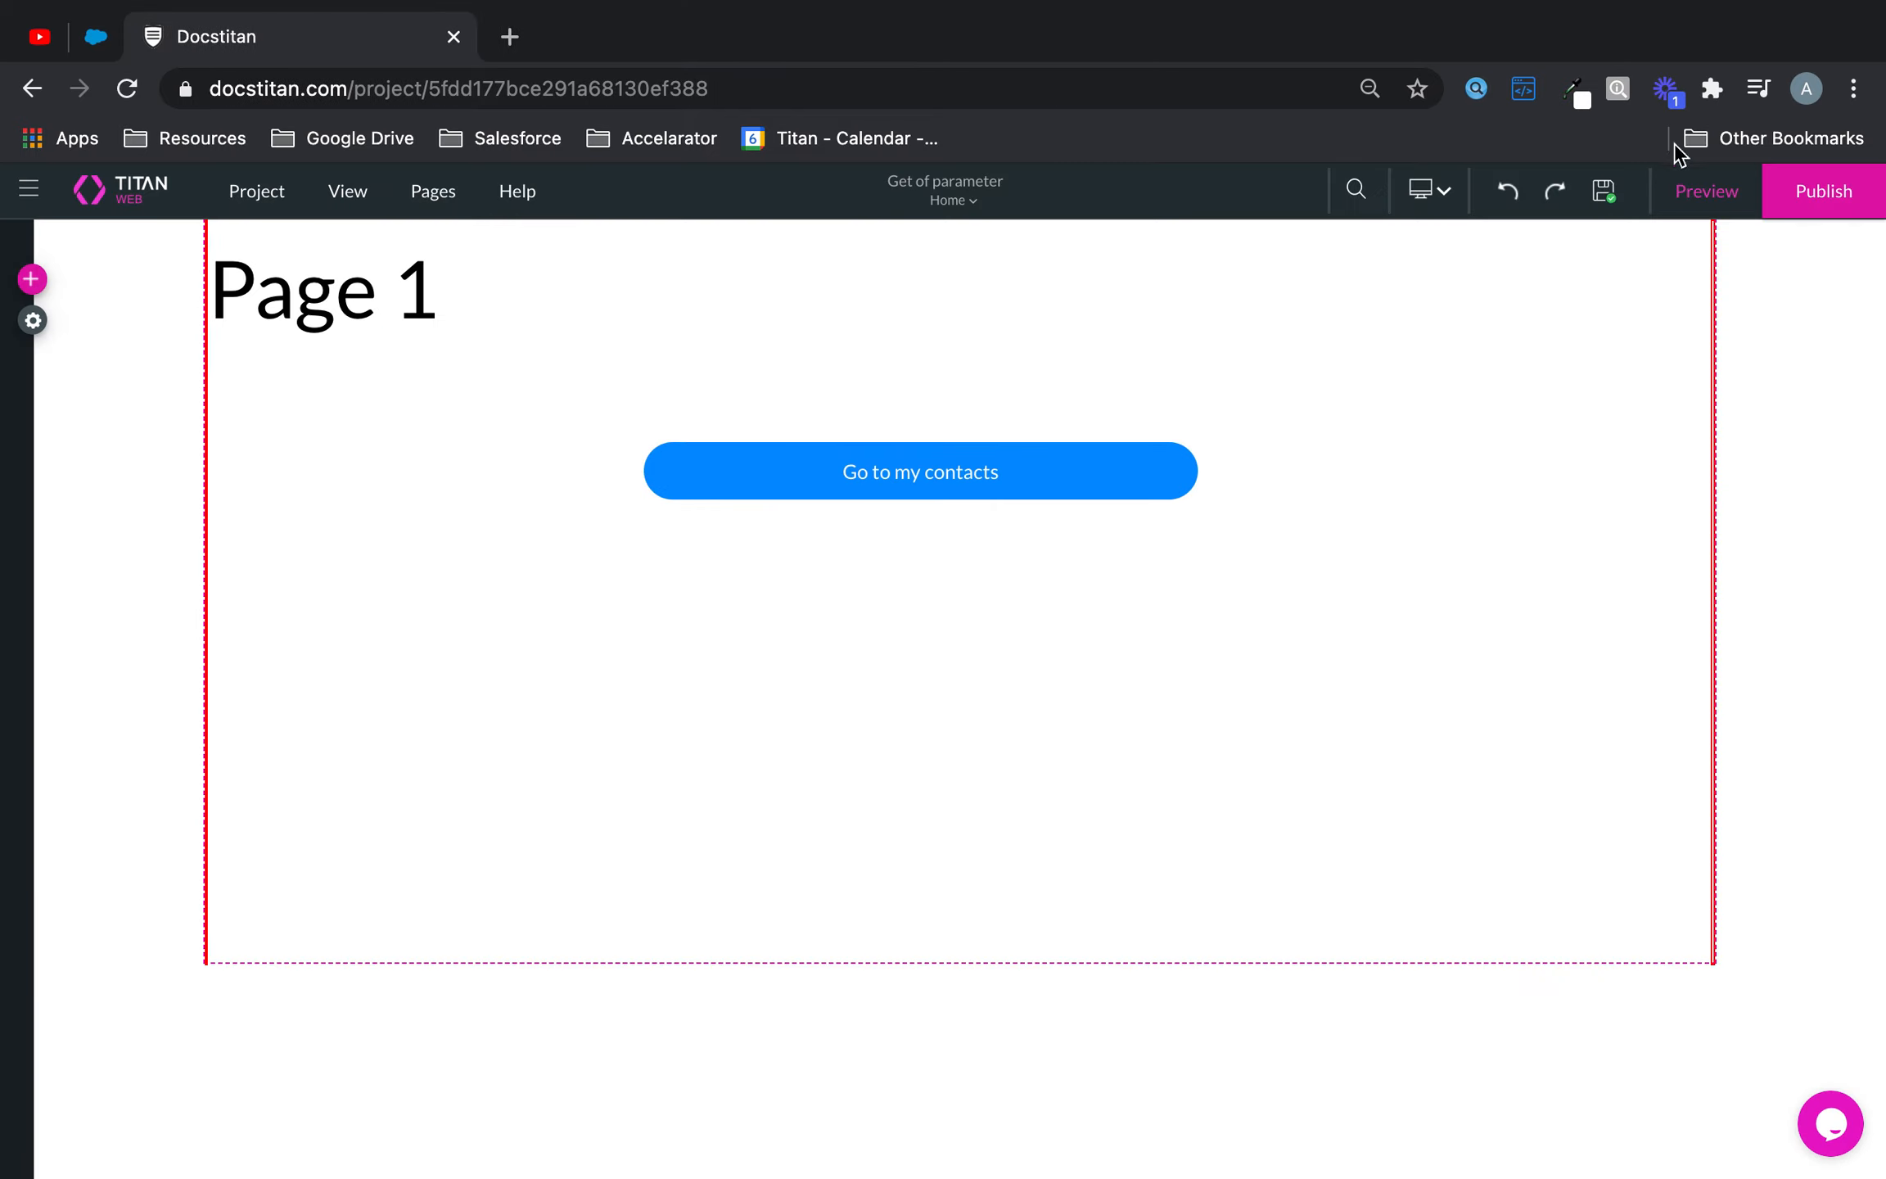
- Start a fresh preview of the project and inspect the Home page's parameters in the debug view
{"action": "left_click", "coordinate": [1686, 187]}
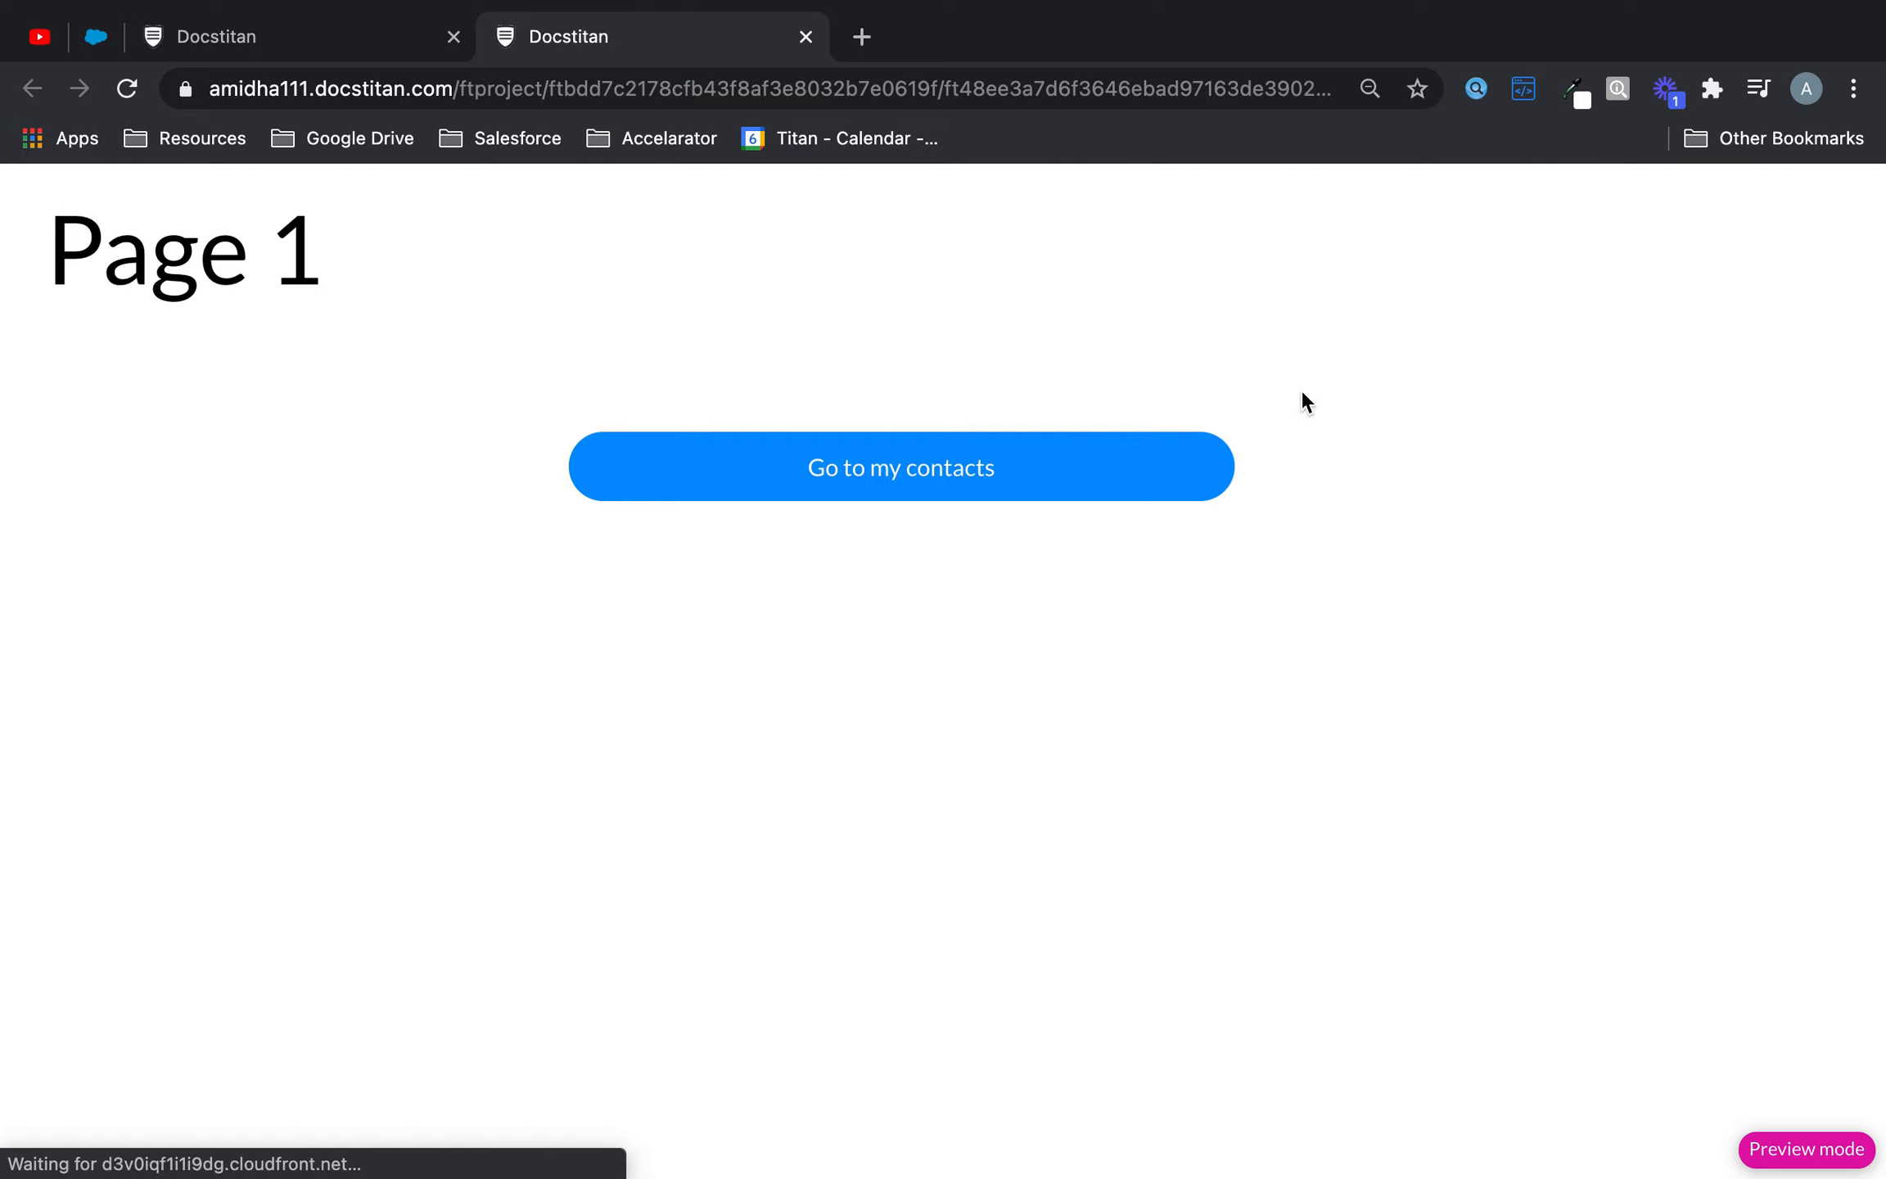
{"action": "left_click", "coordinate": [1783, 1091]}
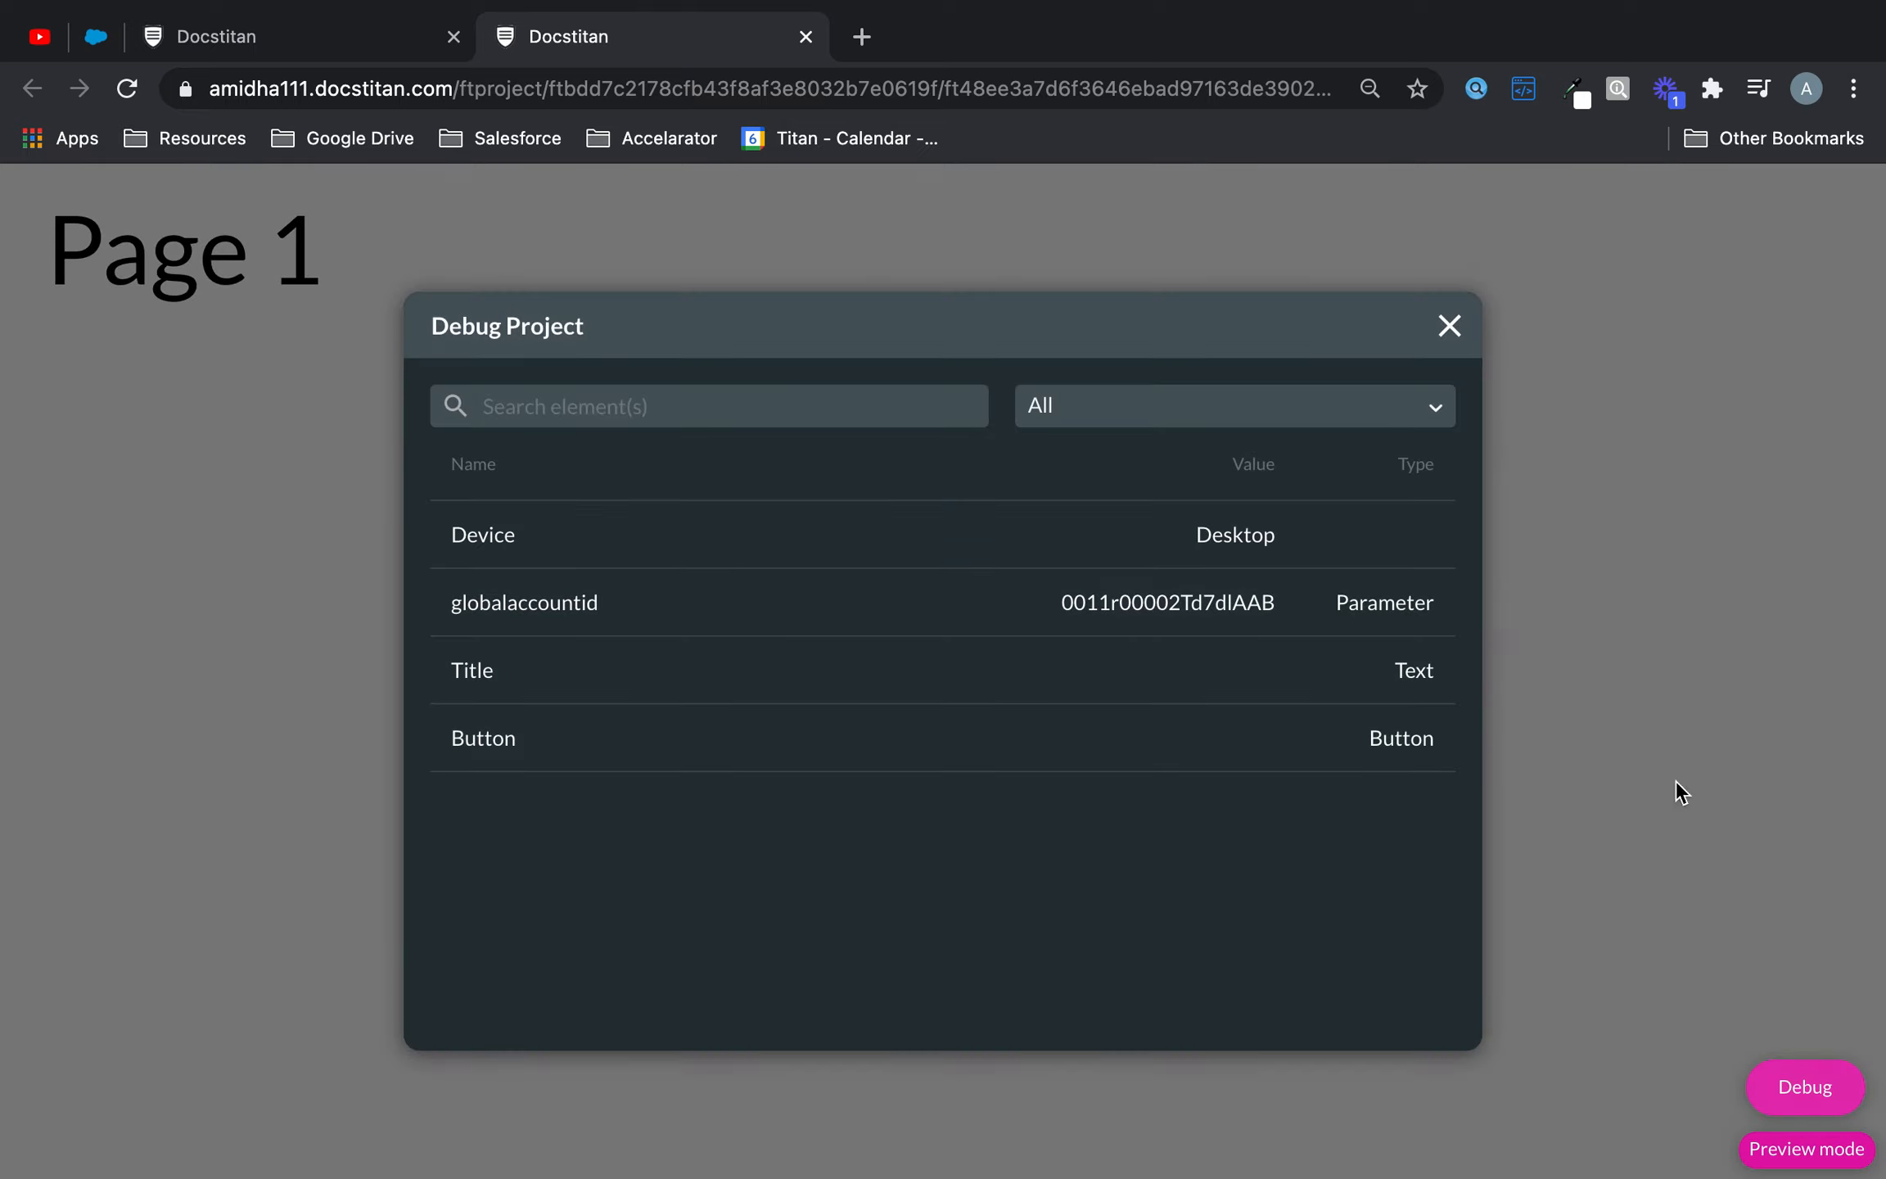
{"action": "left_click_drag", "start_coordinate": [1063, 672], "coordinate": [1211, 683]}
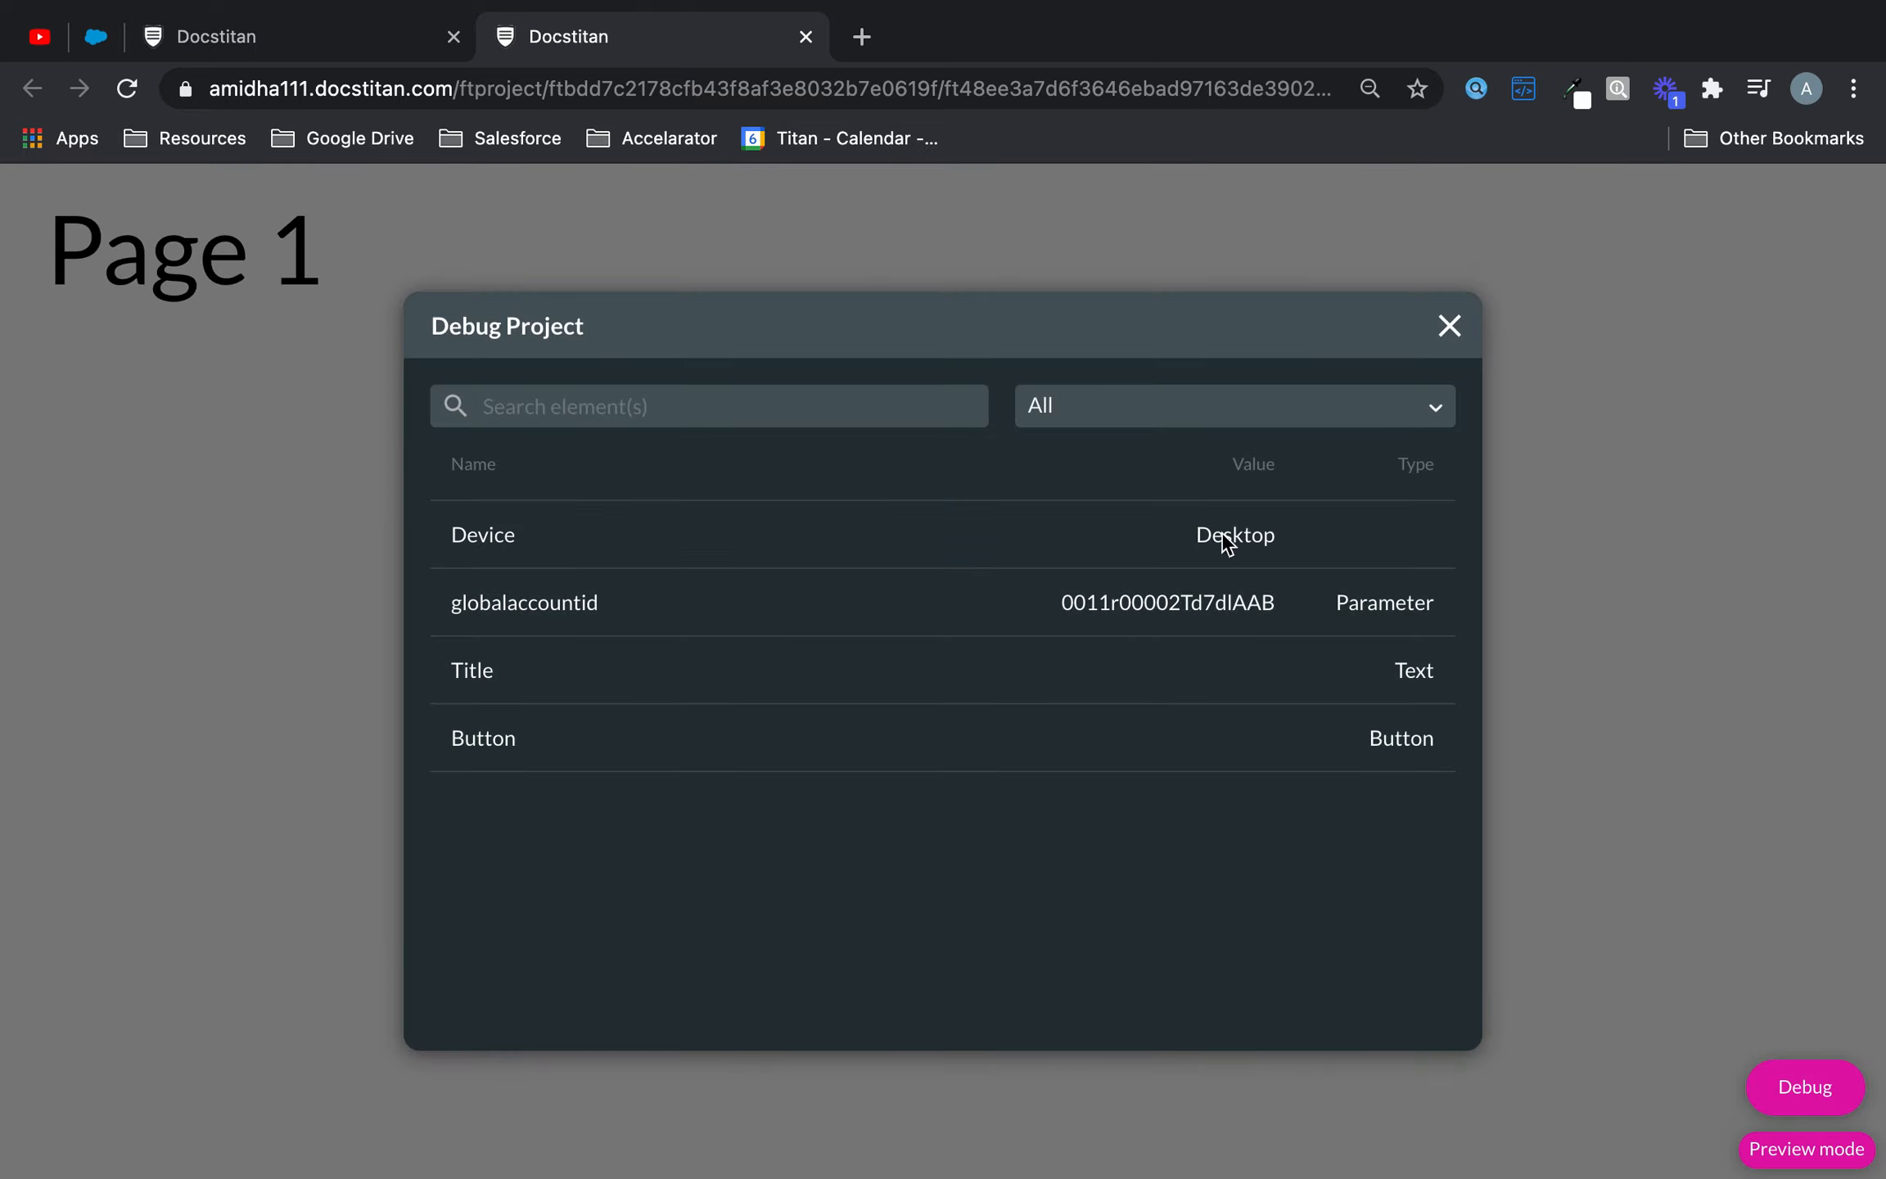
{"action": "left_click", "coordinate": [1451, 325]}
- Go to the contacts page and inspect the localaccountid parameter in the debug view before executing the Get
{"action": "left_click", "coordinate": [1071, 479]}
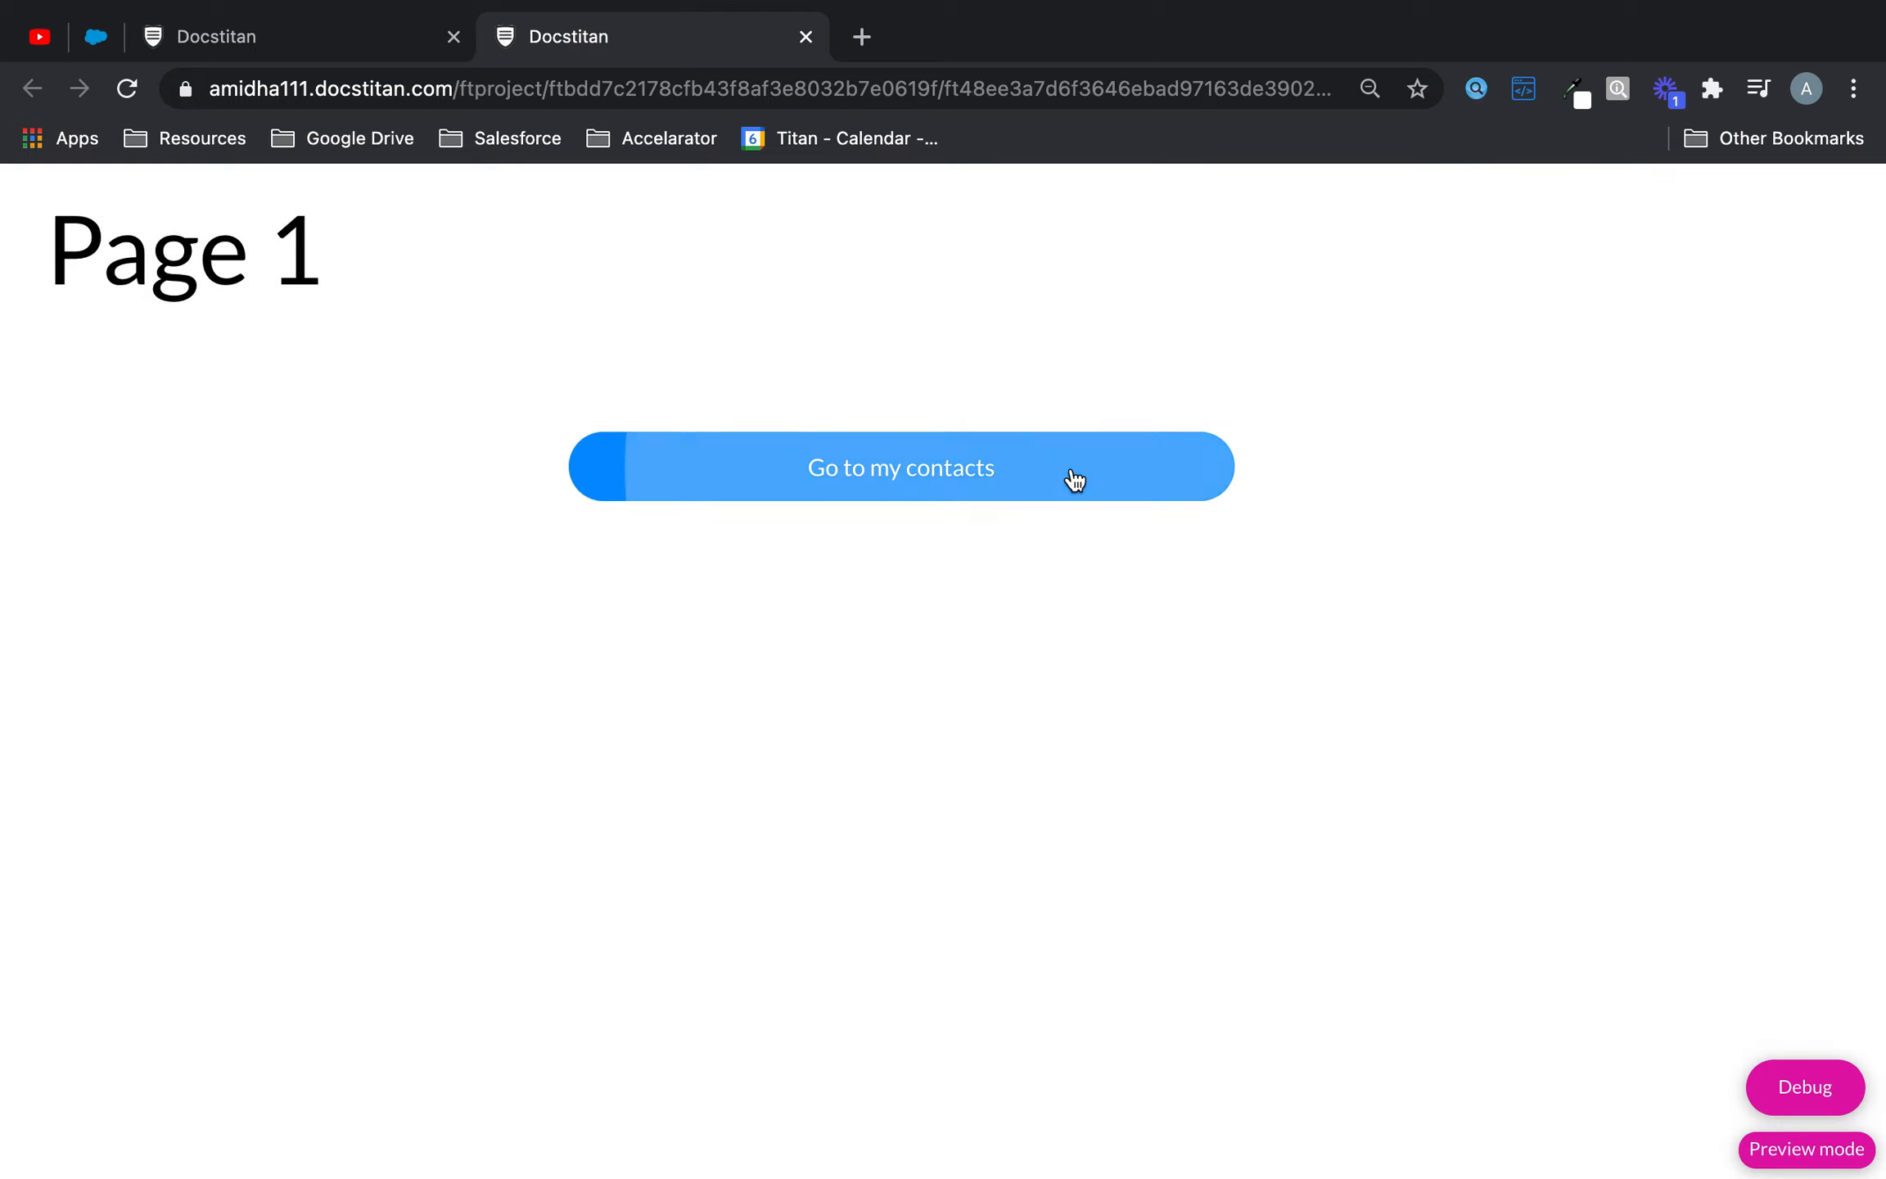
{"action": "left_click", "coordinate": [1807, 1064]}
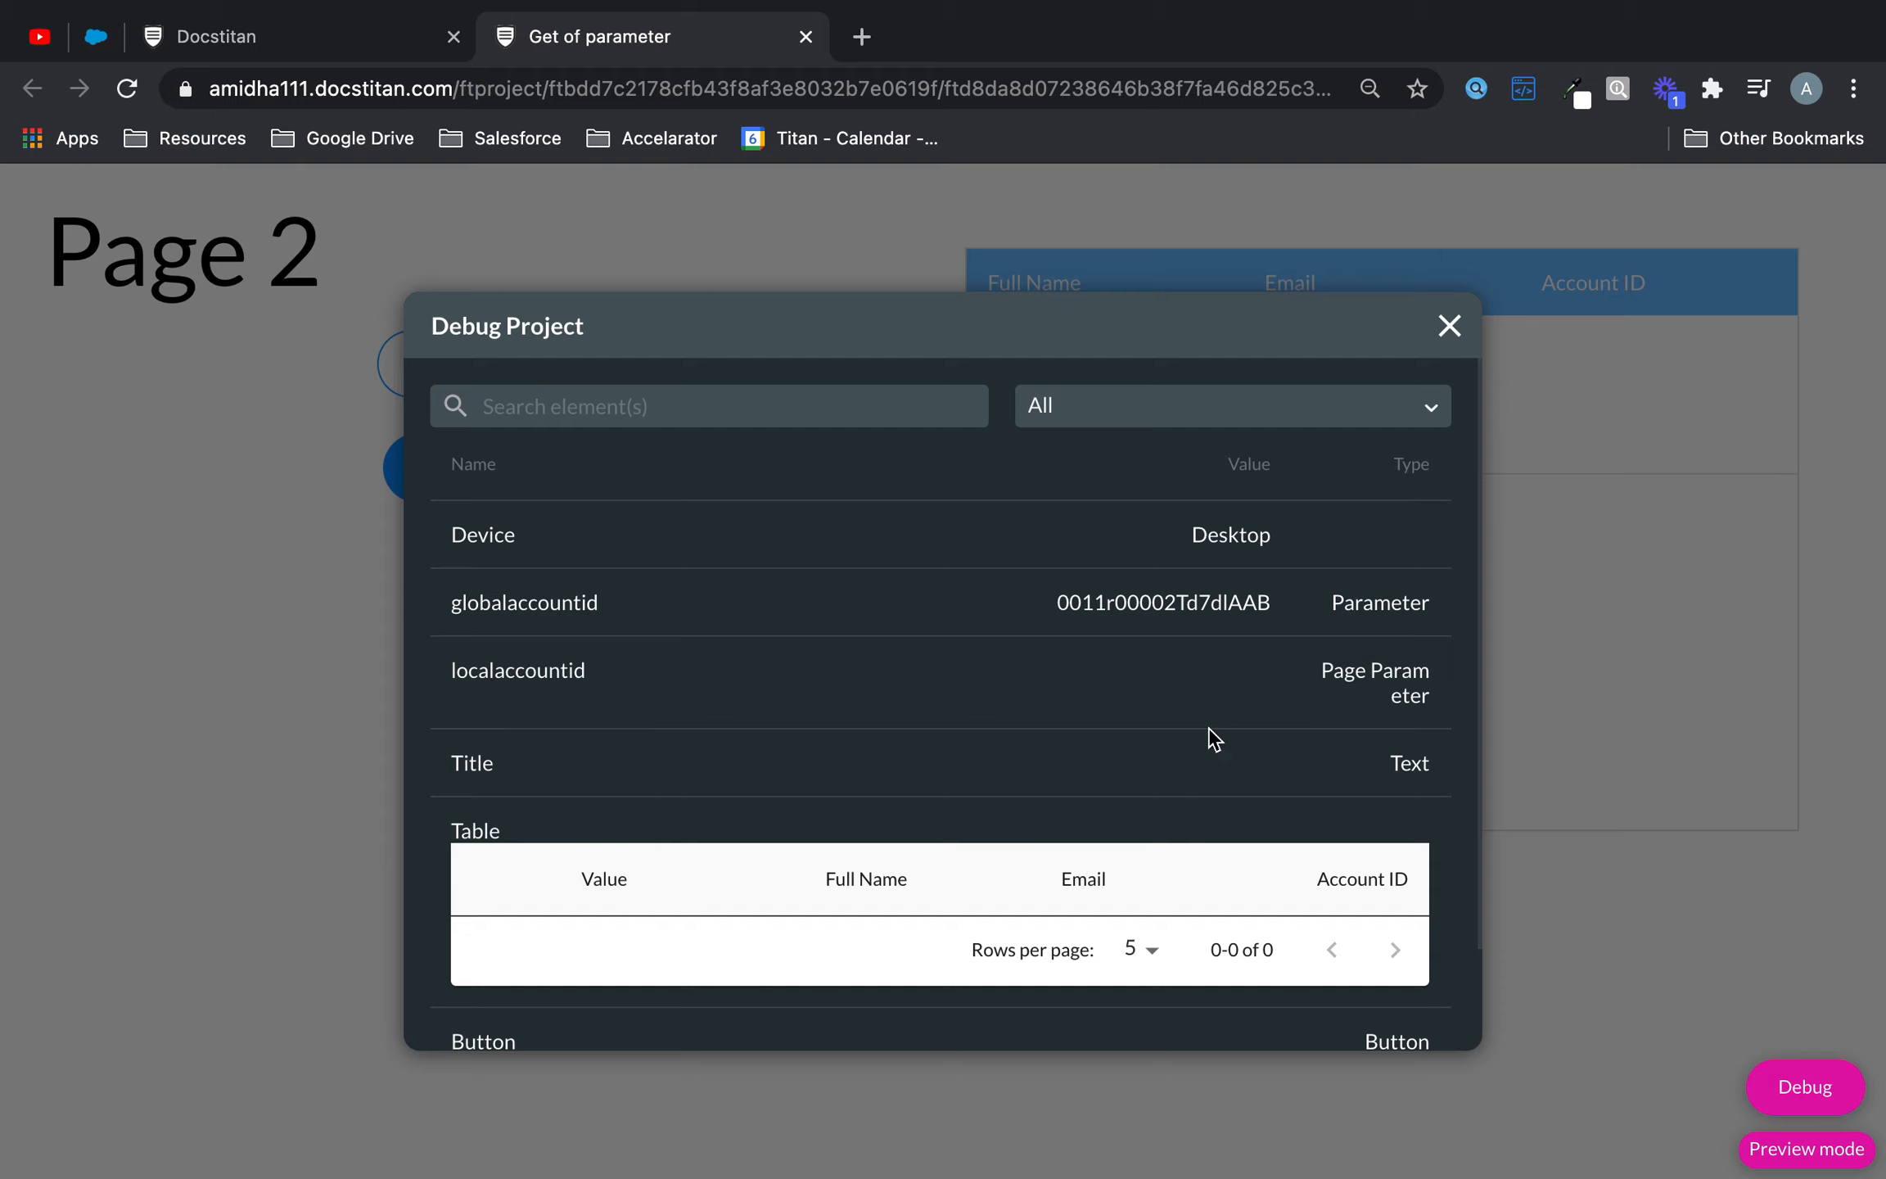
{"action": "left_click", "coordinate": [1450, 325]}
- Execute the Get on Page 2 and check the localaccountid value again in the debug view
{"action": "left_click", "coordinate": [647, 379]}
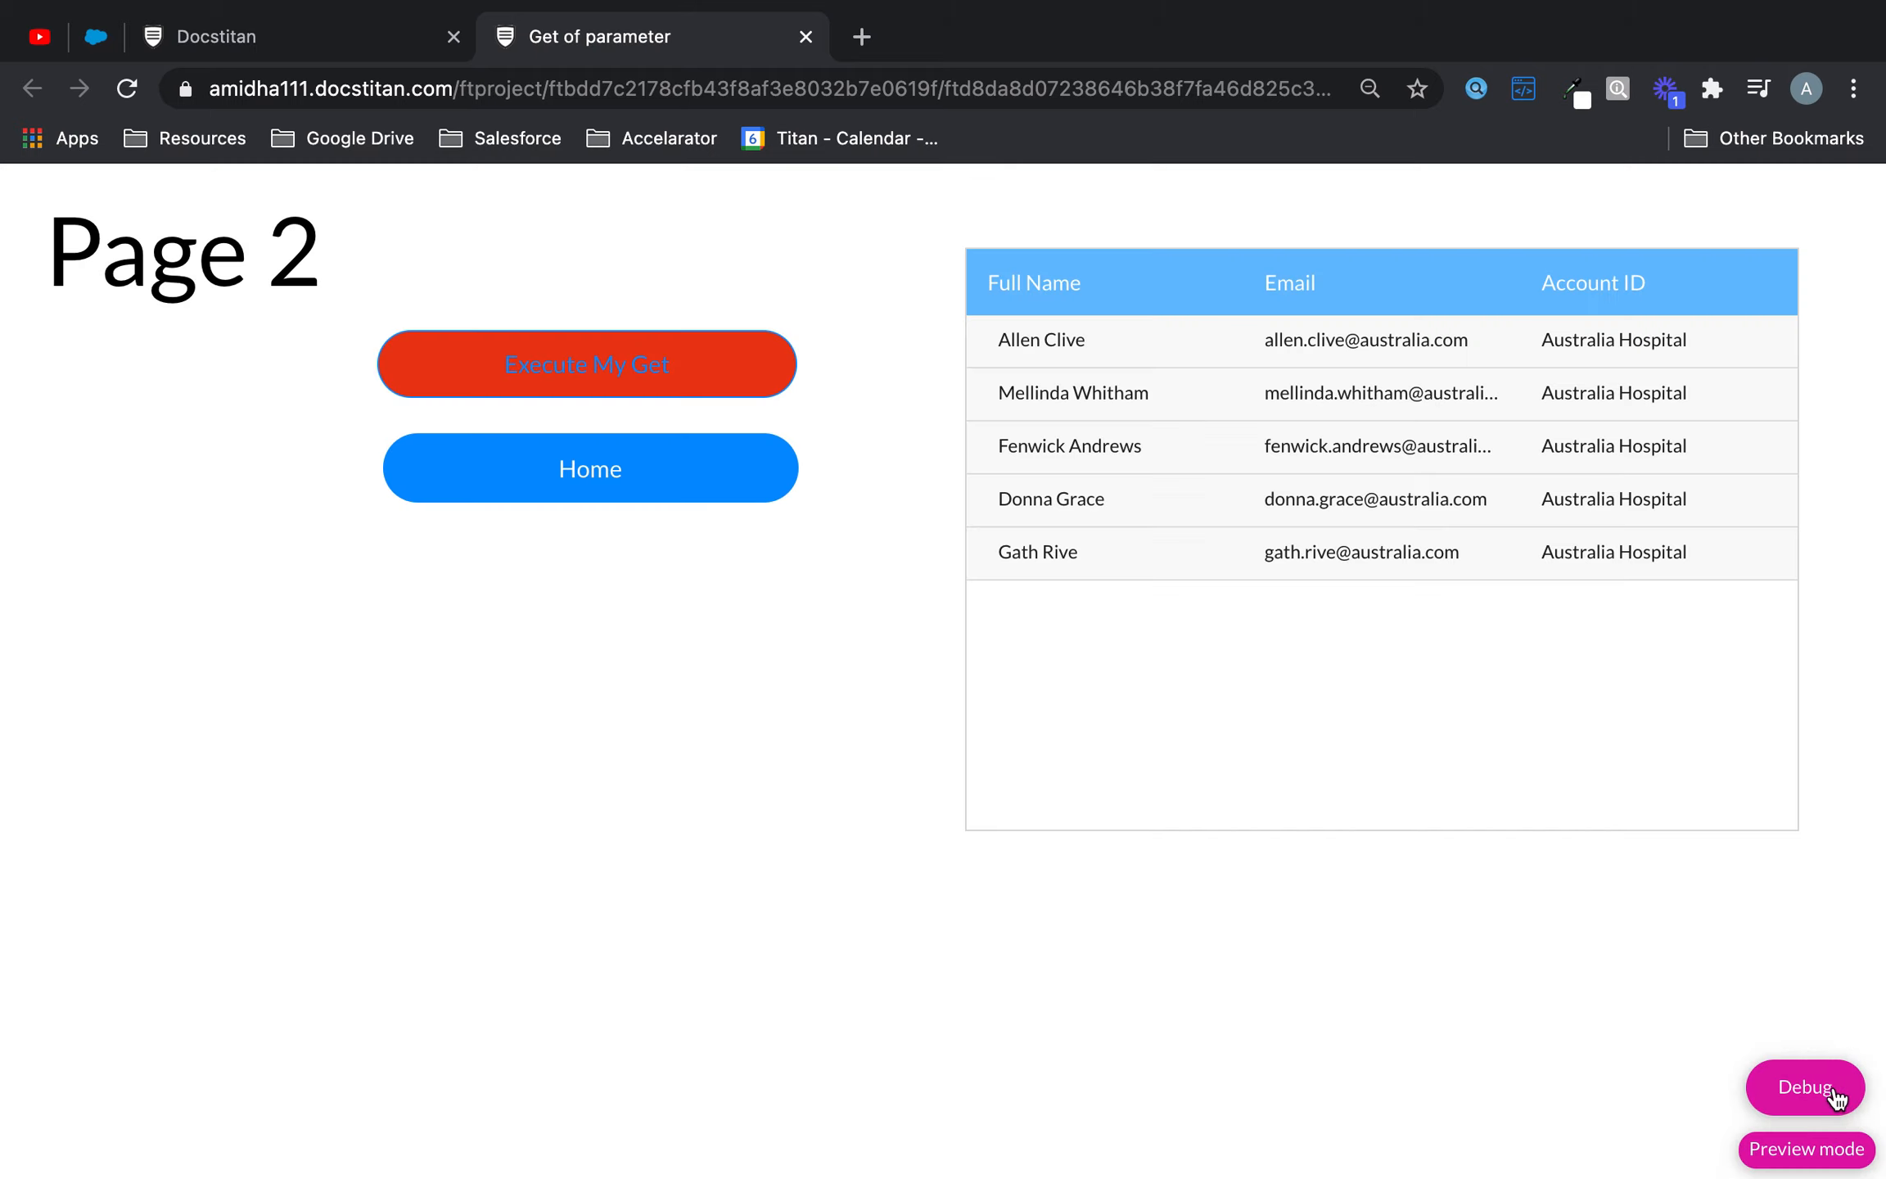
{"action": "left_click", "coordinate": [1837, 1096]}
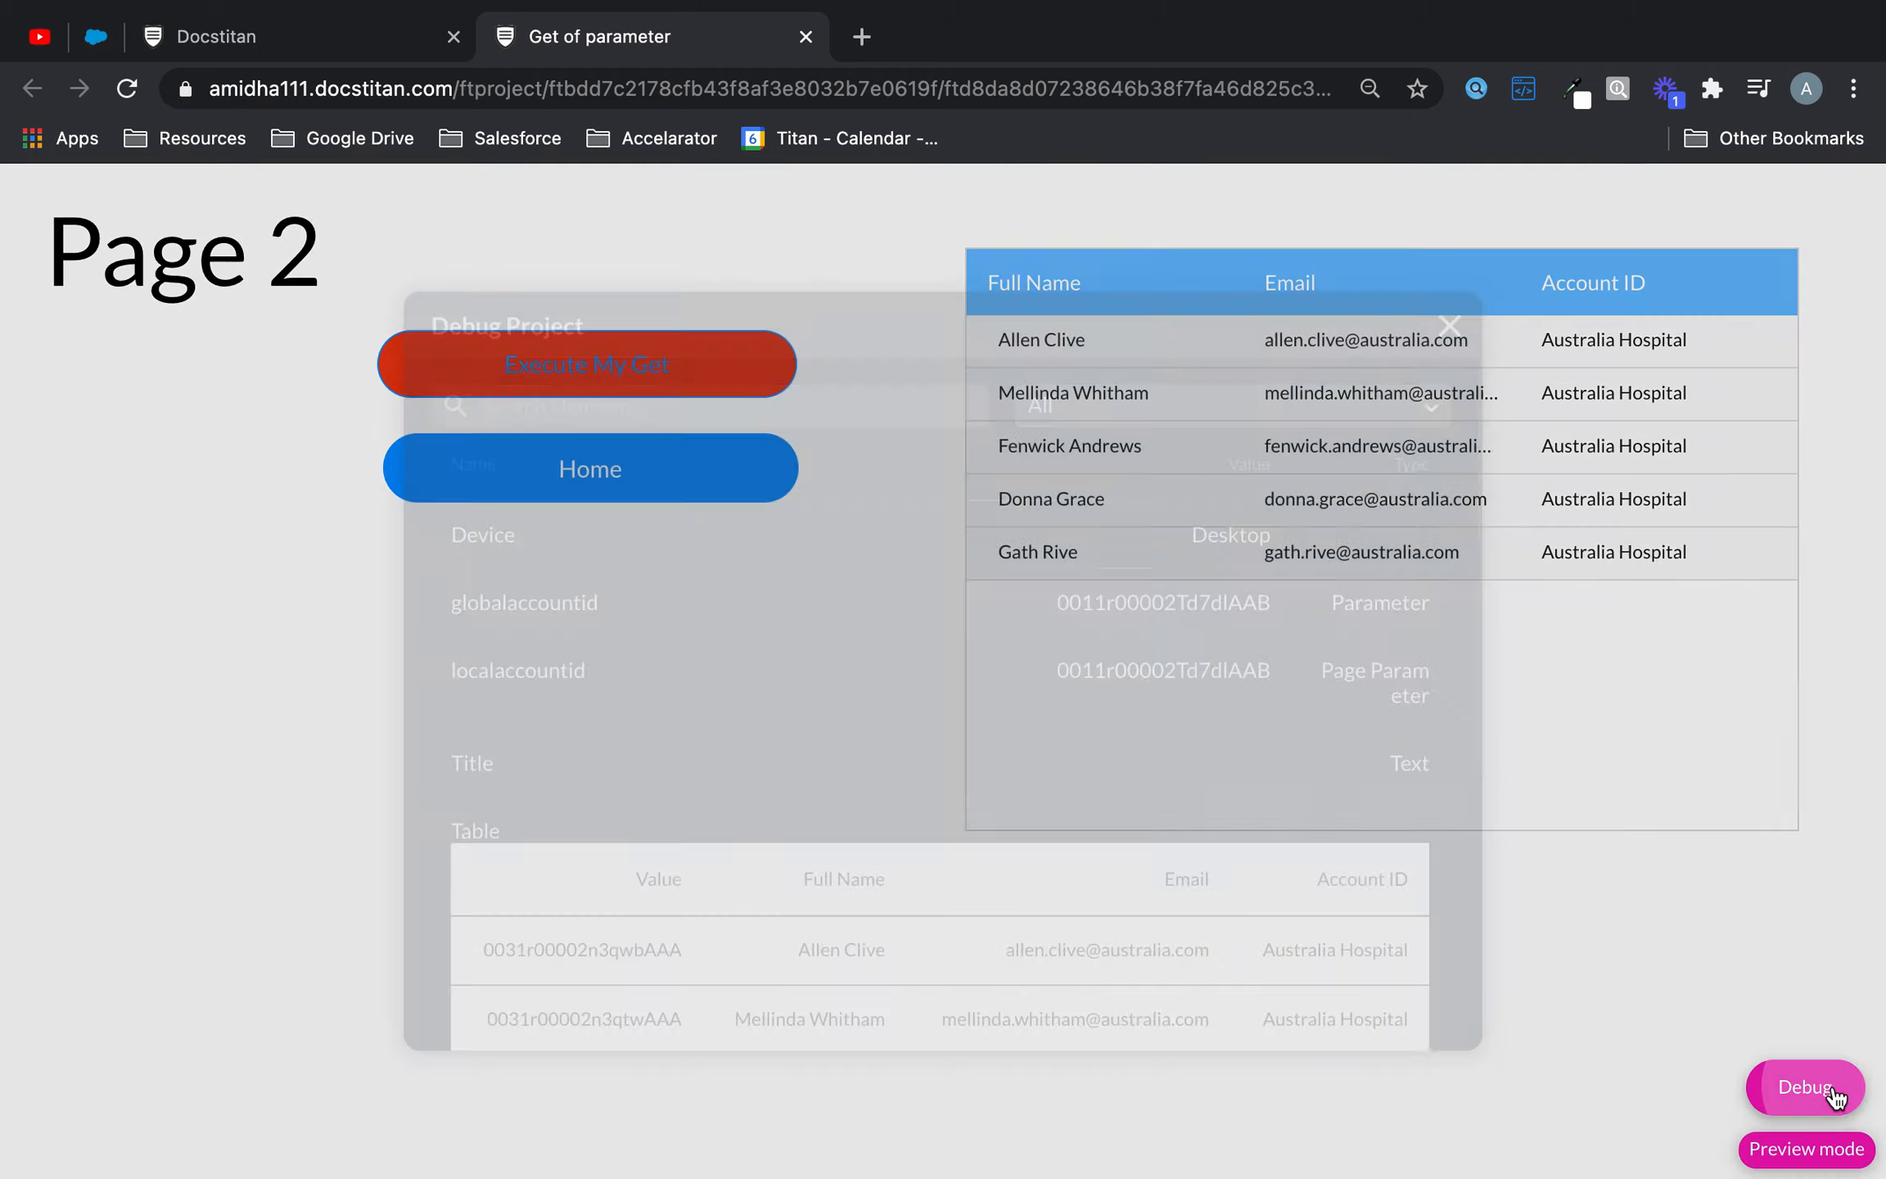
{"action": "left_click_drag", "start_coordinate": [1051, 676], "coordinate": [1229, 670]}
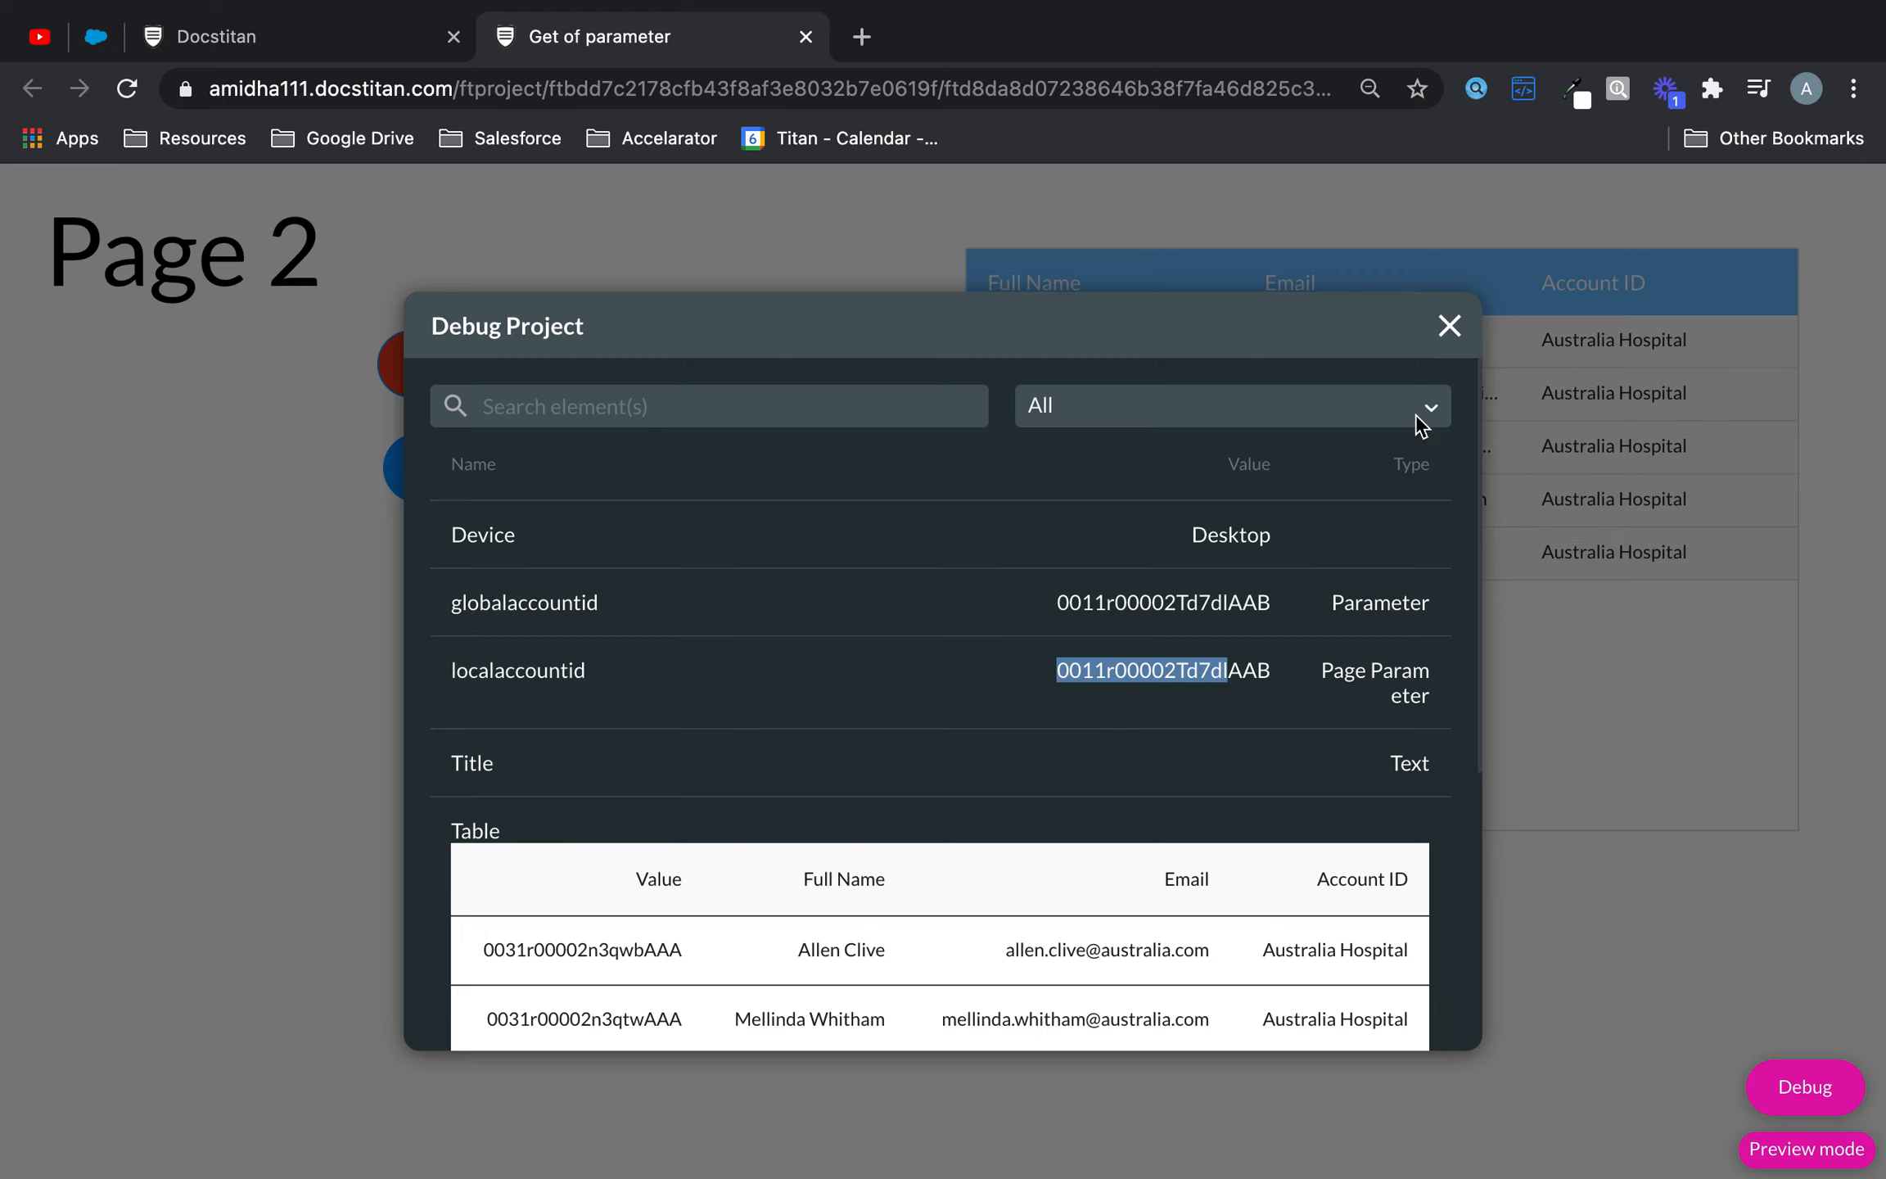
{"action": "left_click", "coordinate": [1450, 328]}
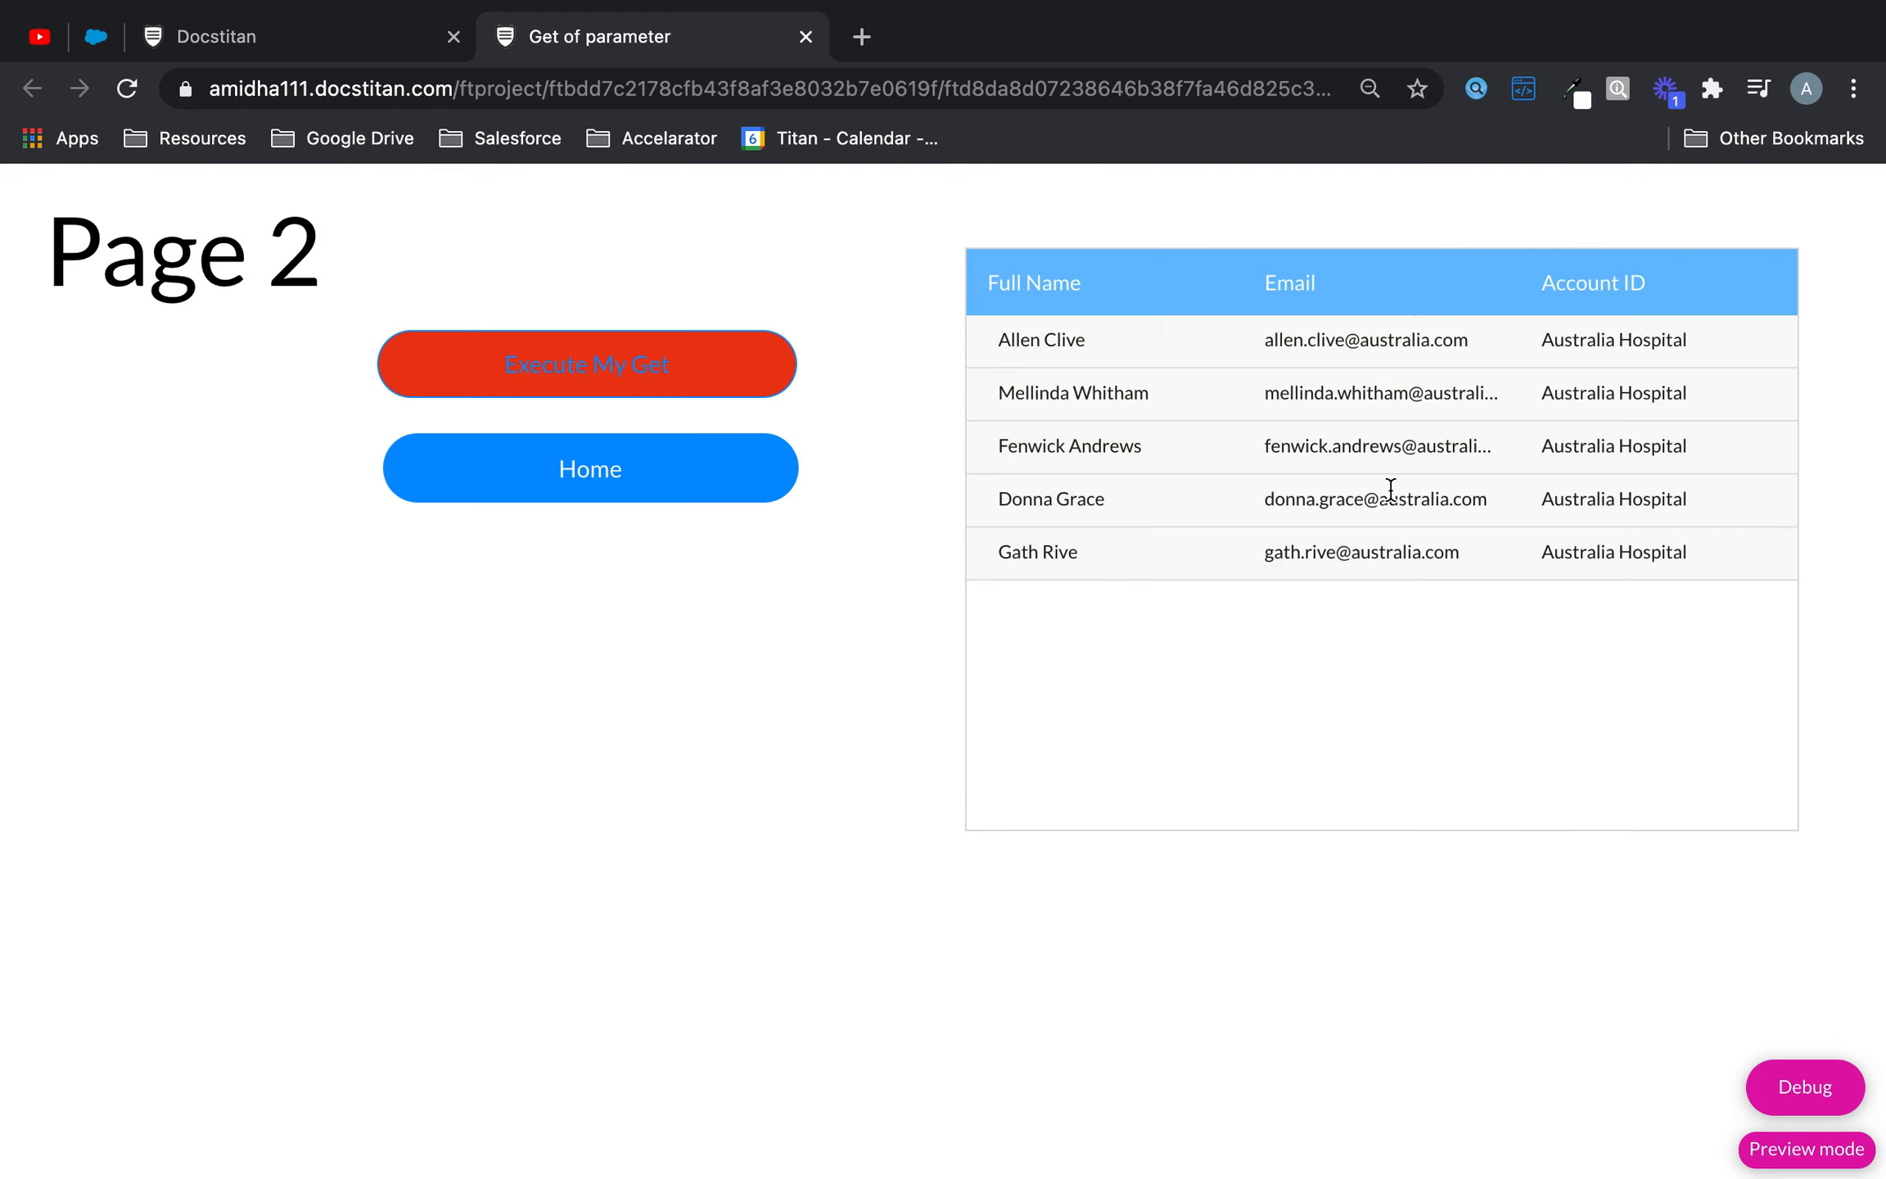
- Return to the project editor, switch to Page 2 and open its page parameters configuration
{"action": "left_click", "coordinate": [305, 31]}
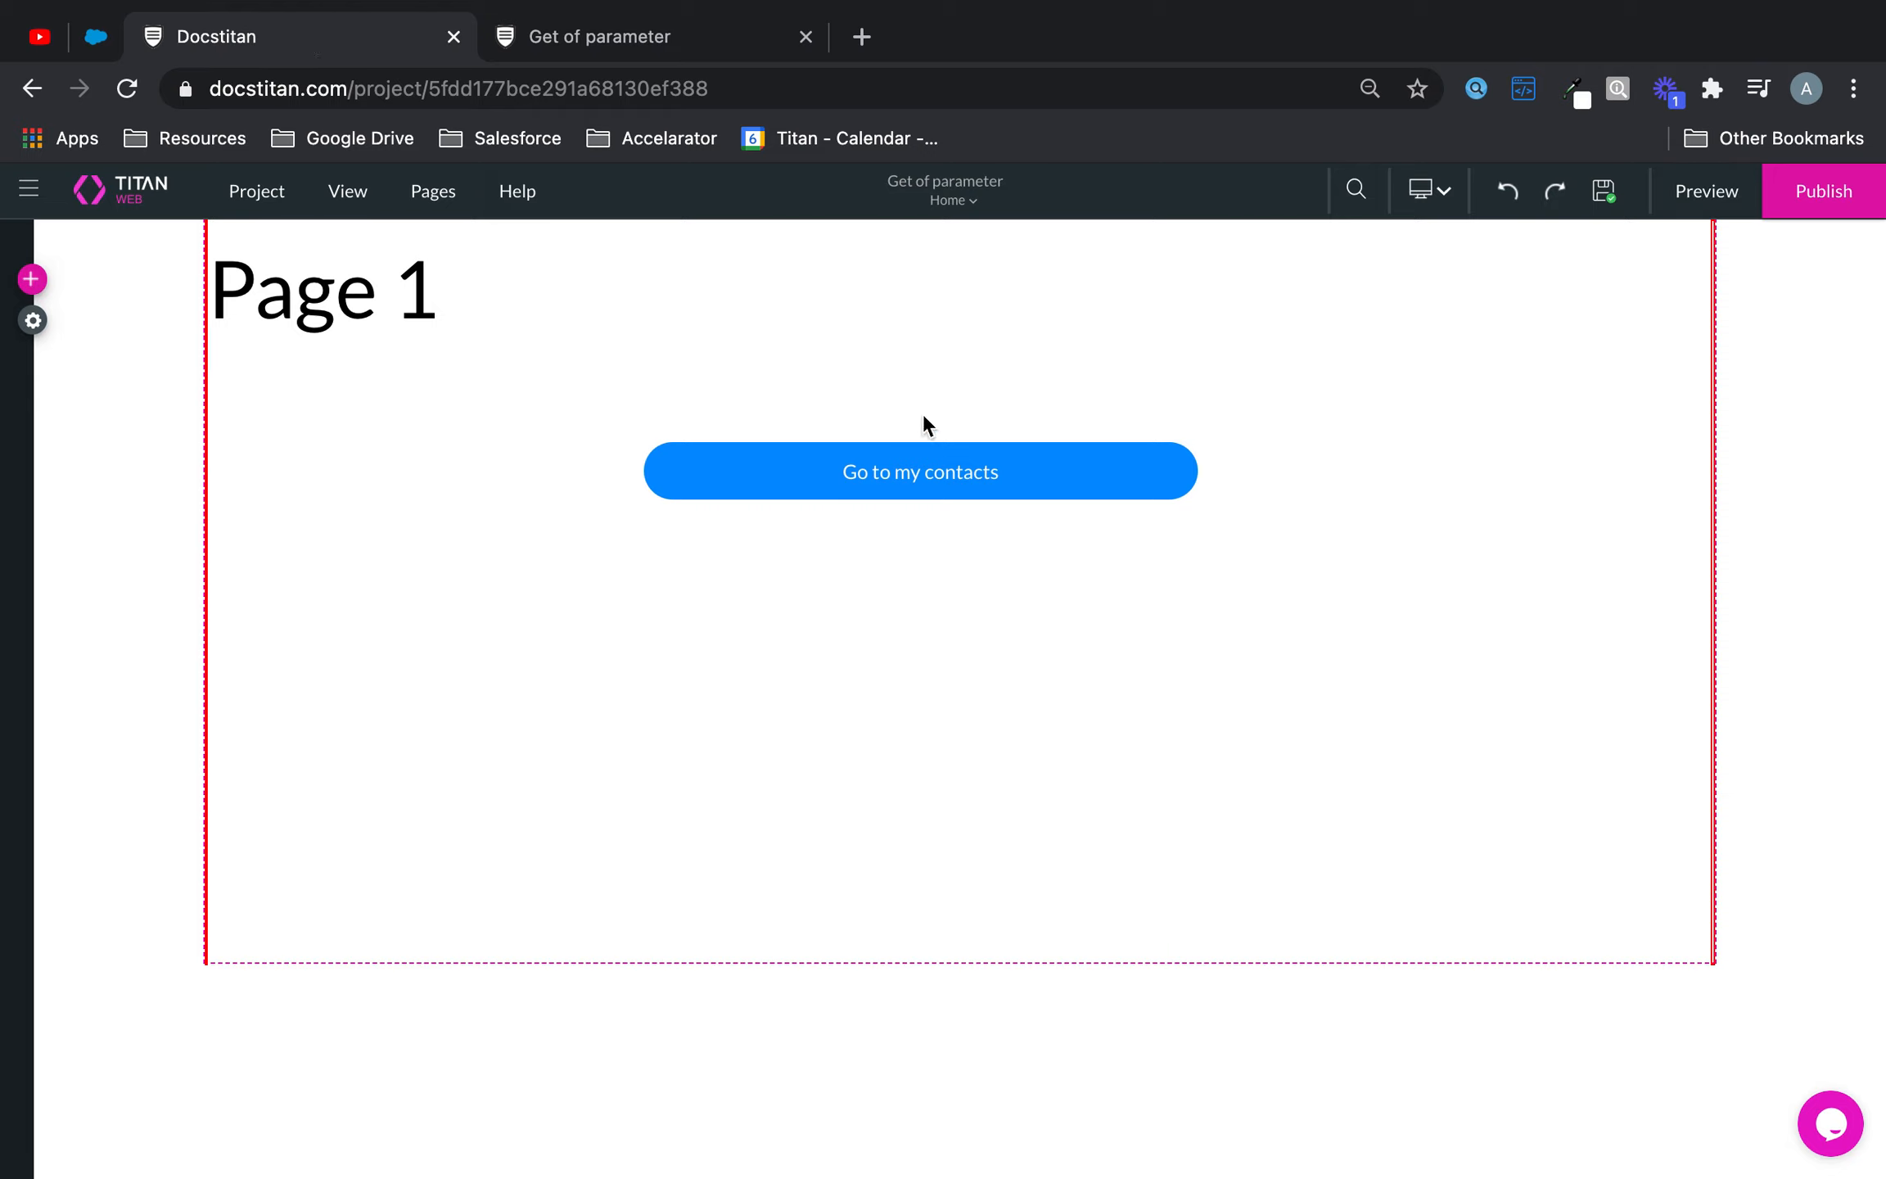
{"action": "left_click", "coordinate": [433, 190]}
{"action": "left_click", "coordinate": [955, 200]}
{"action": "left_click", "coordinate": [925, 270]}
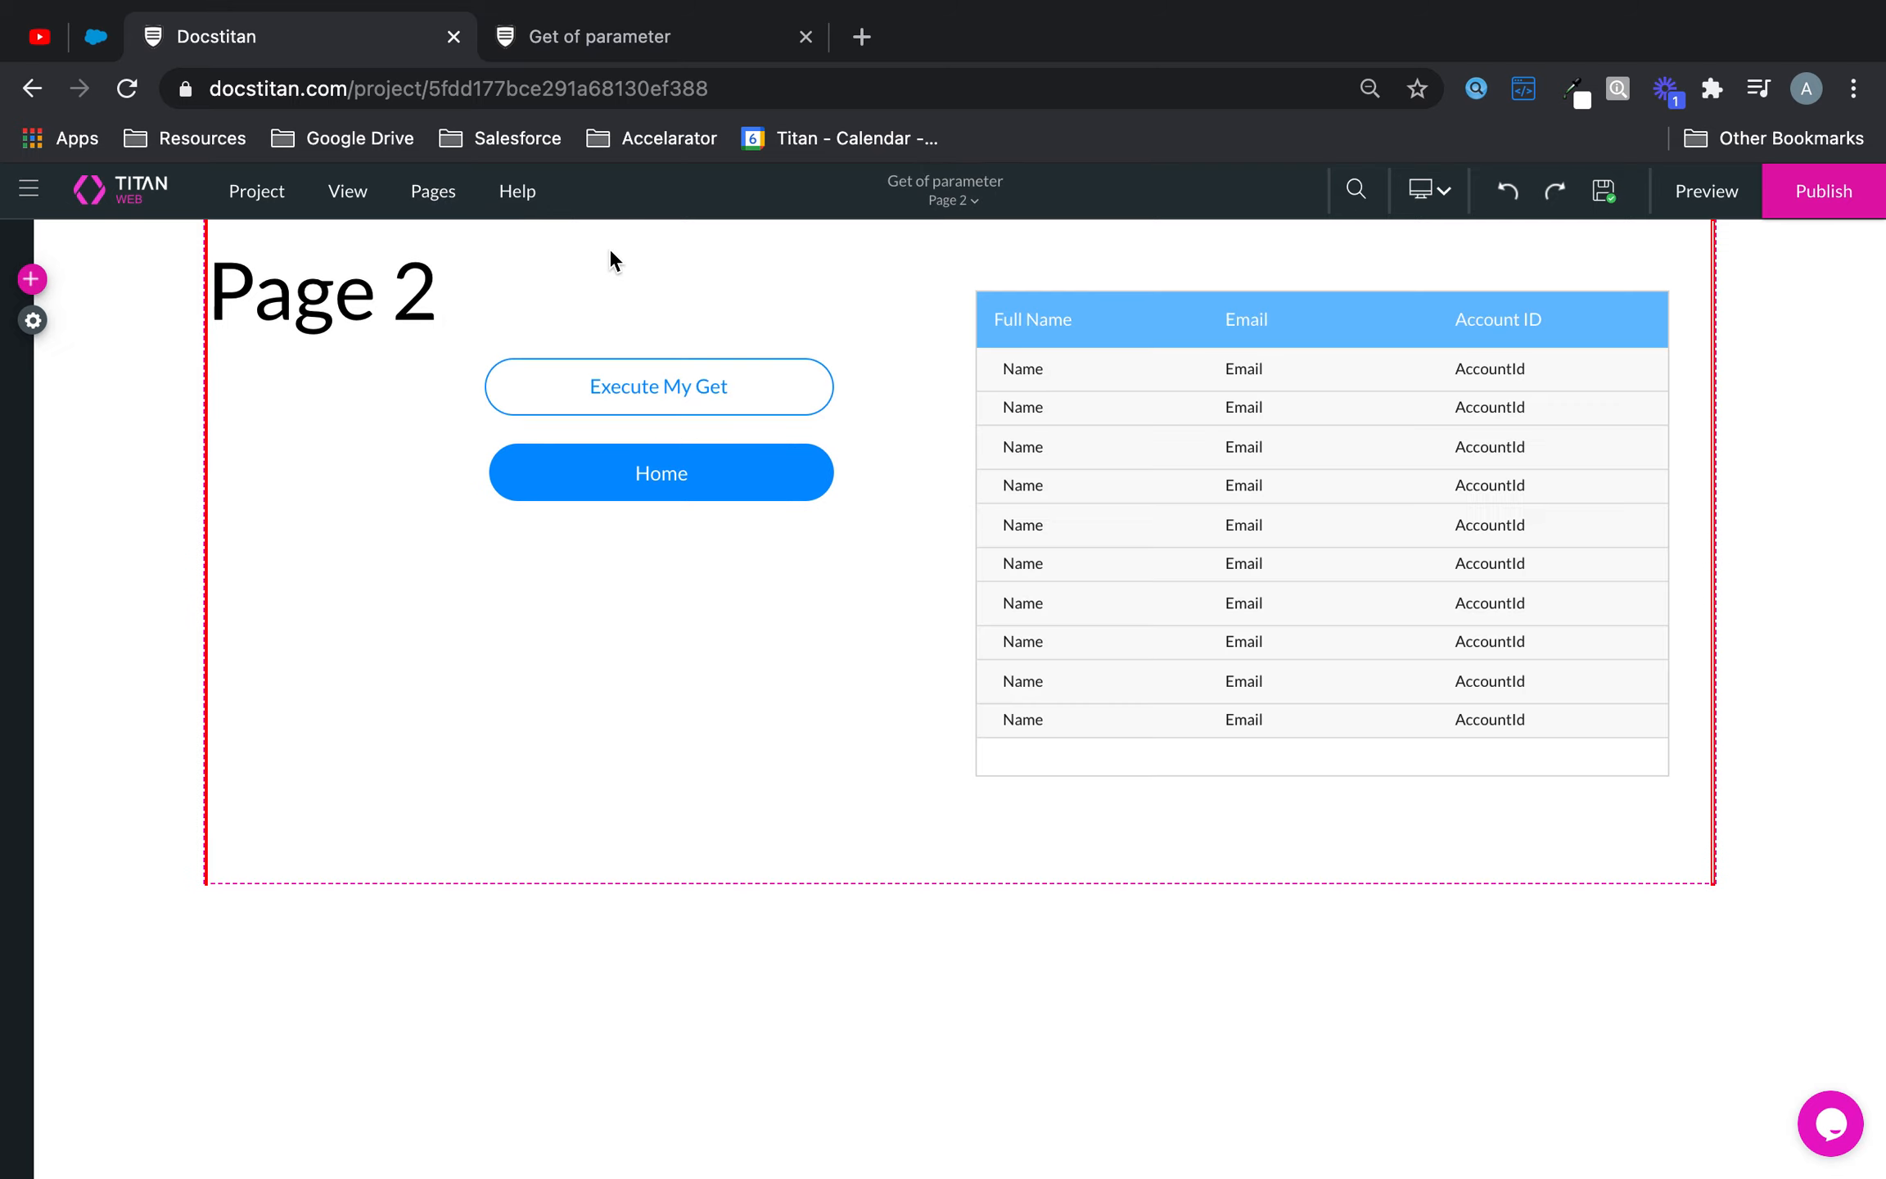
{"action": "left_click", "coordinate": [444, 195]}
{"action": "left_click", "coordinate": [595, 292]}
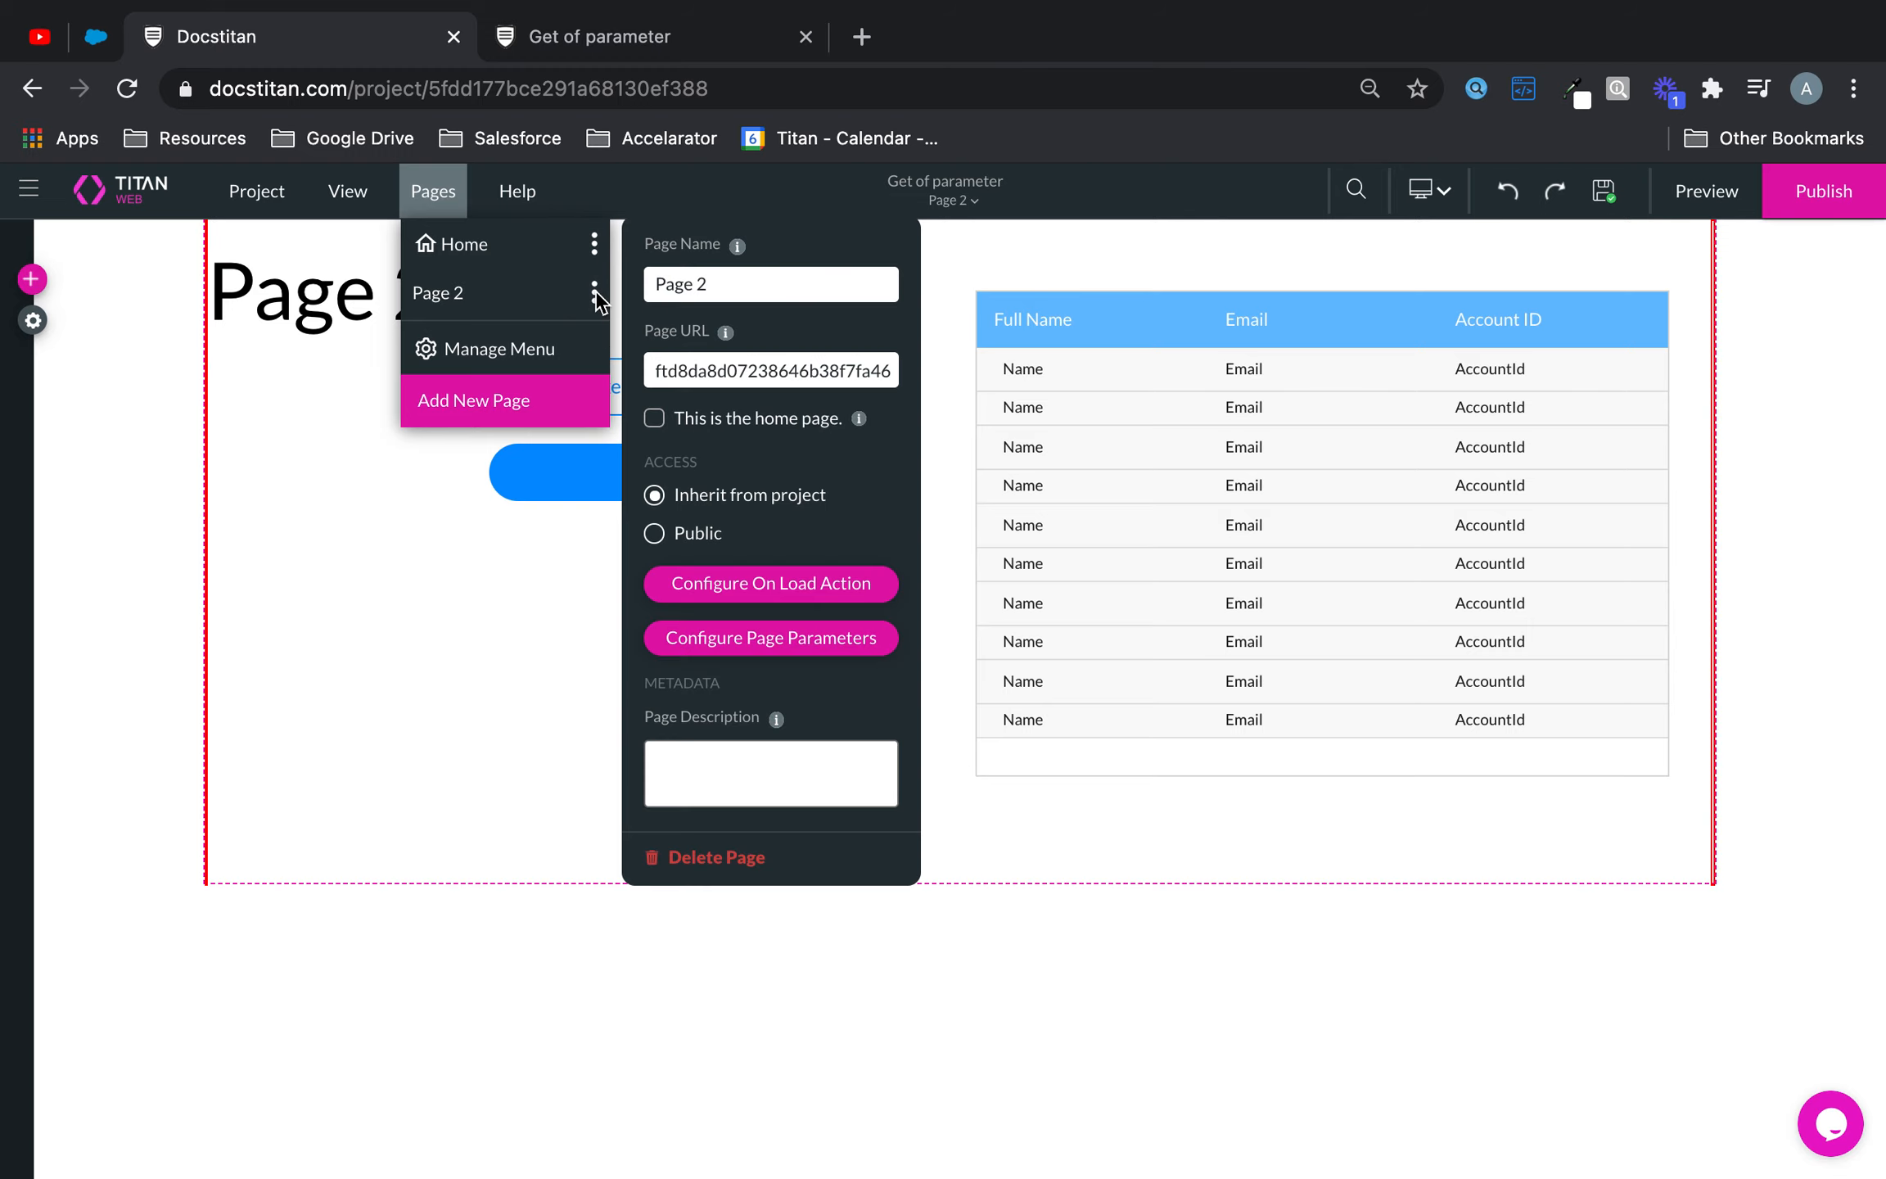
{"action": "left_click", "coordinate": [785, 637]}
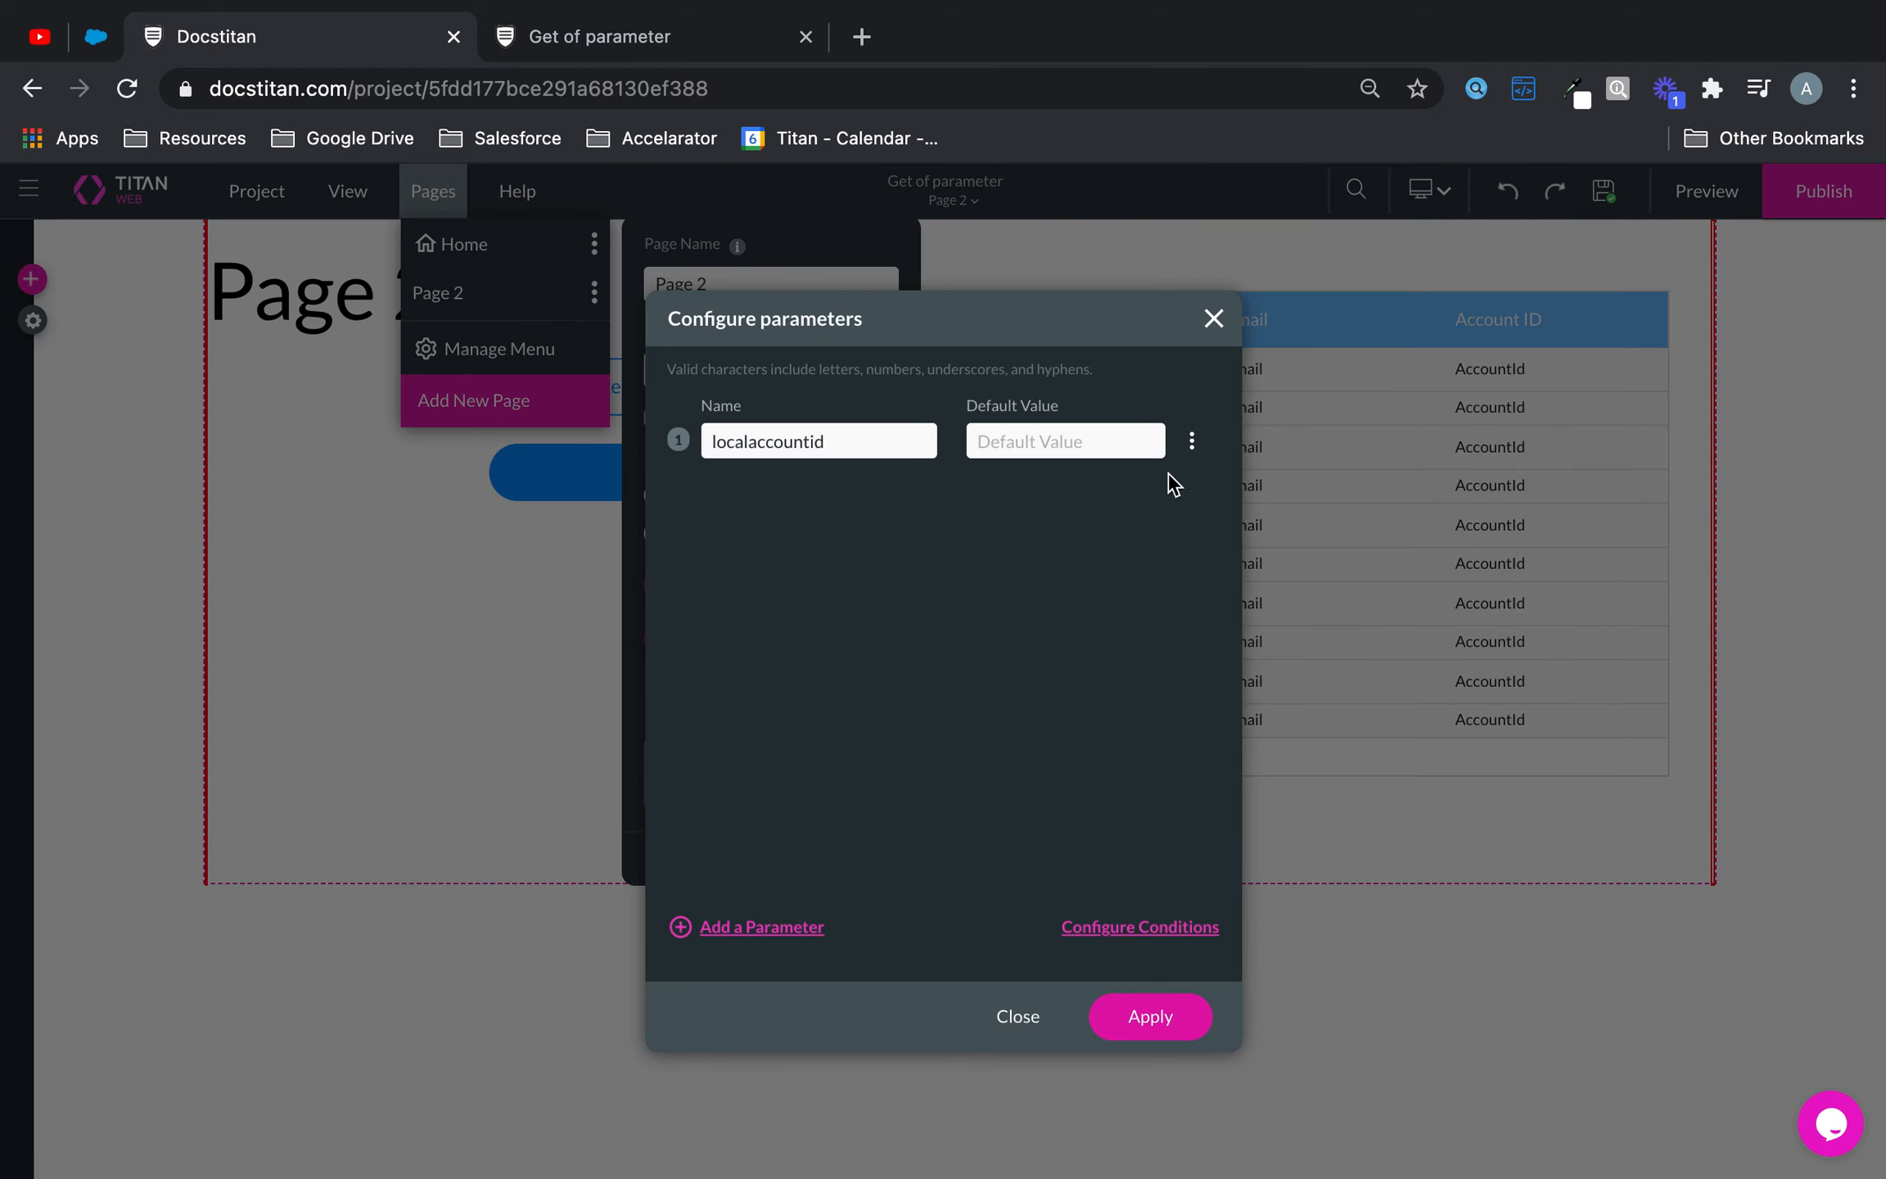
- Look up where the localaccountid parameter is used, covering its Salesforce usage and the rules that reference it
{"action": "left_click", "coordinate": [1192, 443]}
{"action": "left_click", "coordinate": [1249, 488]}
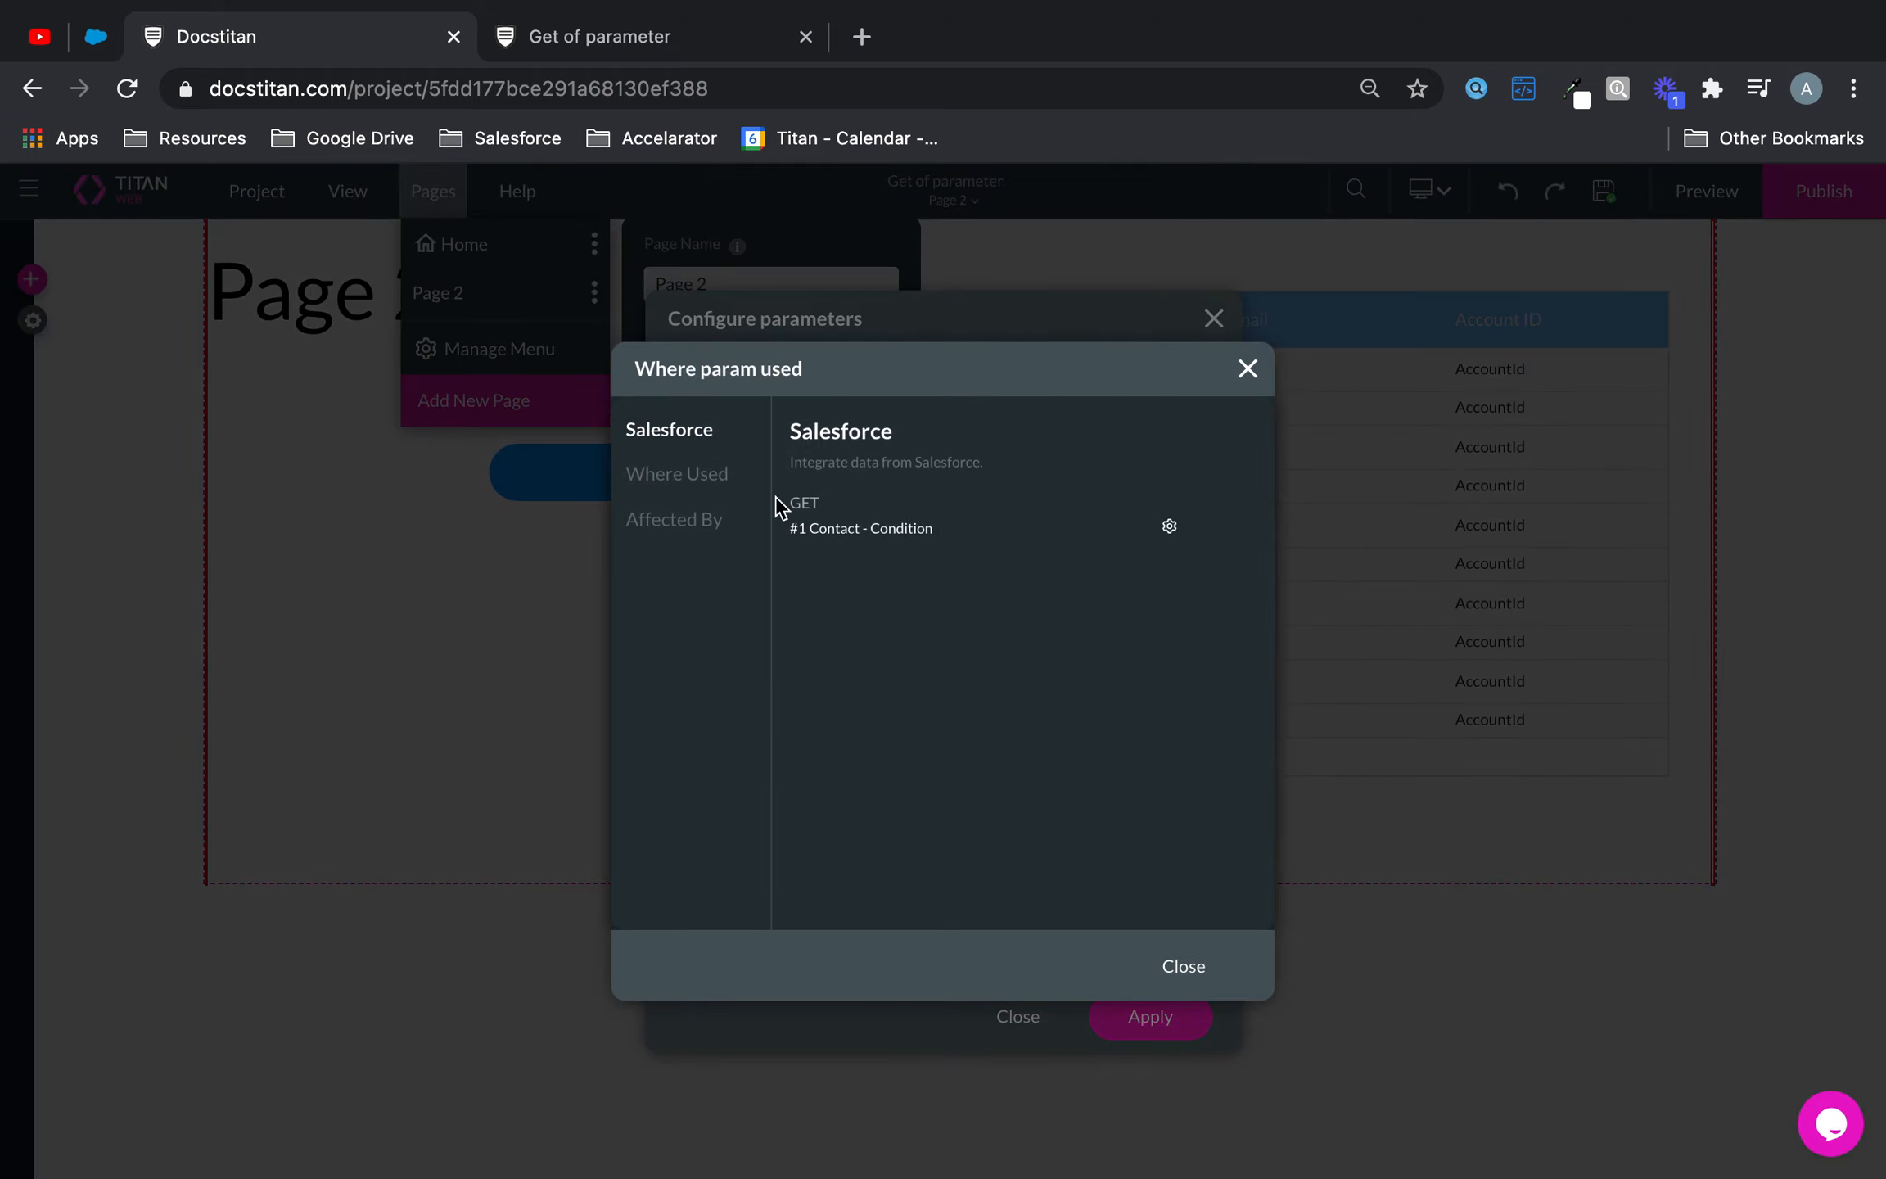
{"action": "left_click", "coordinate": [697, 475]}
- Inspect the condition and action of the Page 2 rule using localaccountid, and view what the parameter is affected by
{"action": "left_click", "coordinate": [1170, 475]}
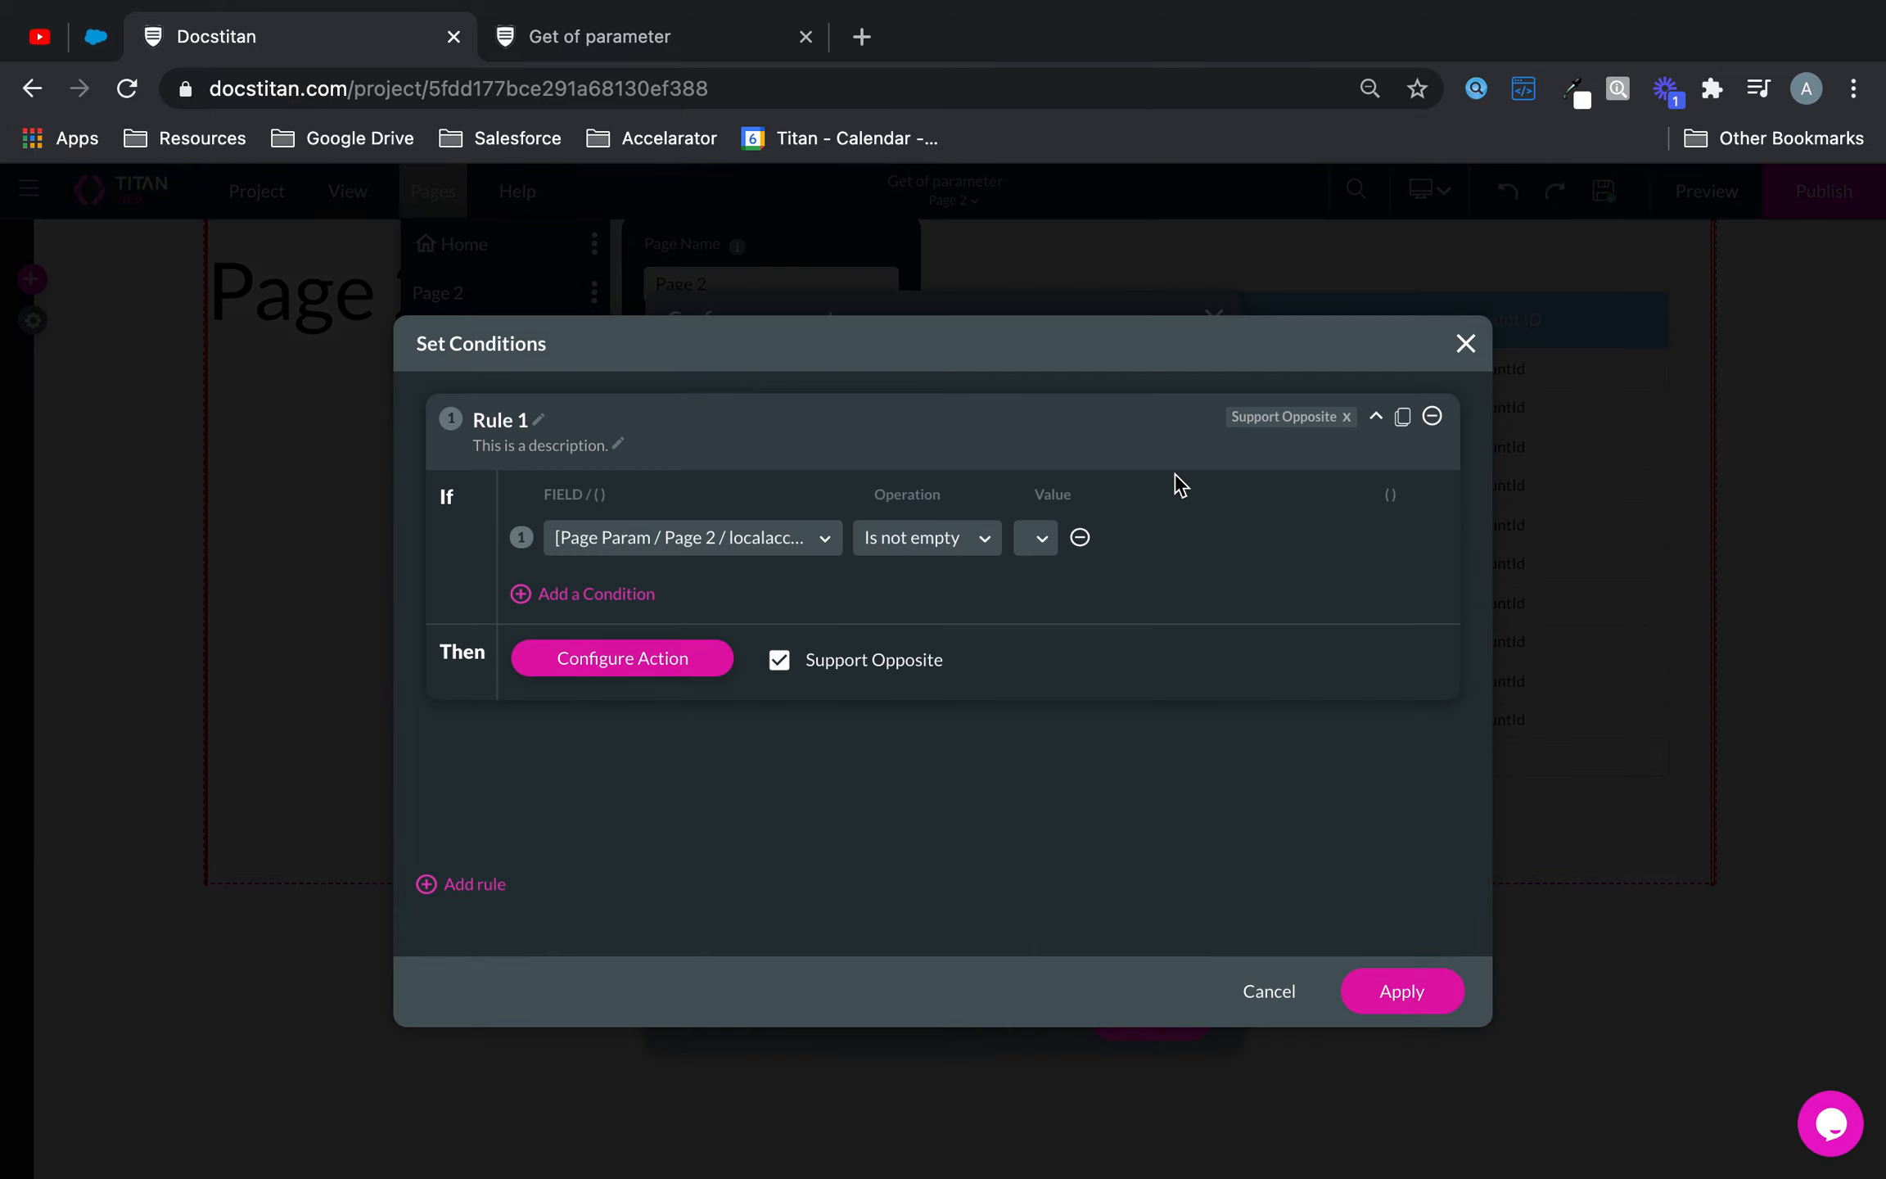
{"action": "left_click", "coordinate": [625, 662]}
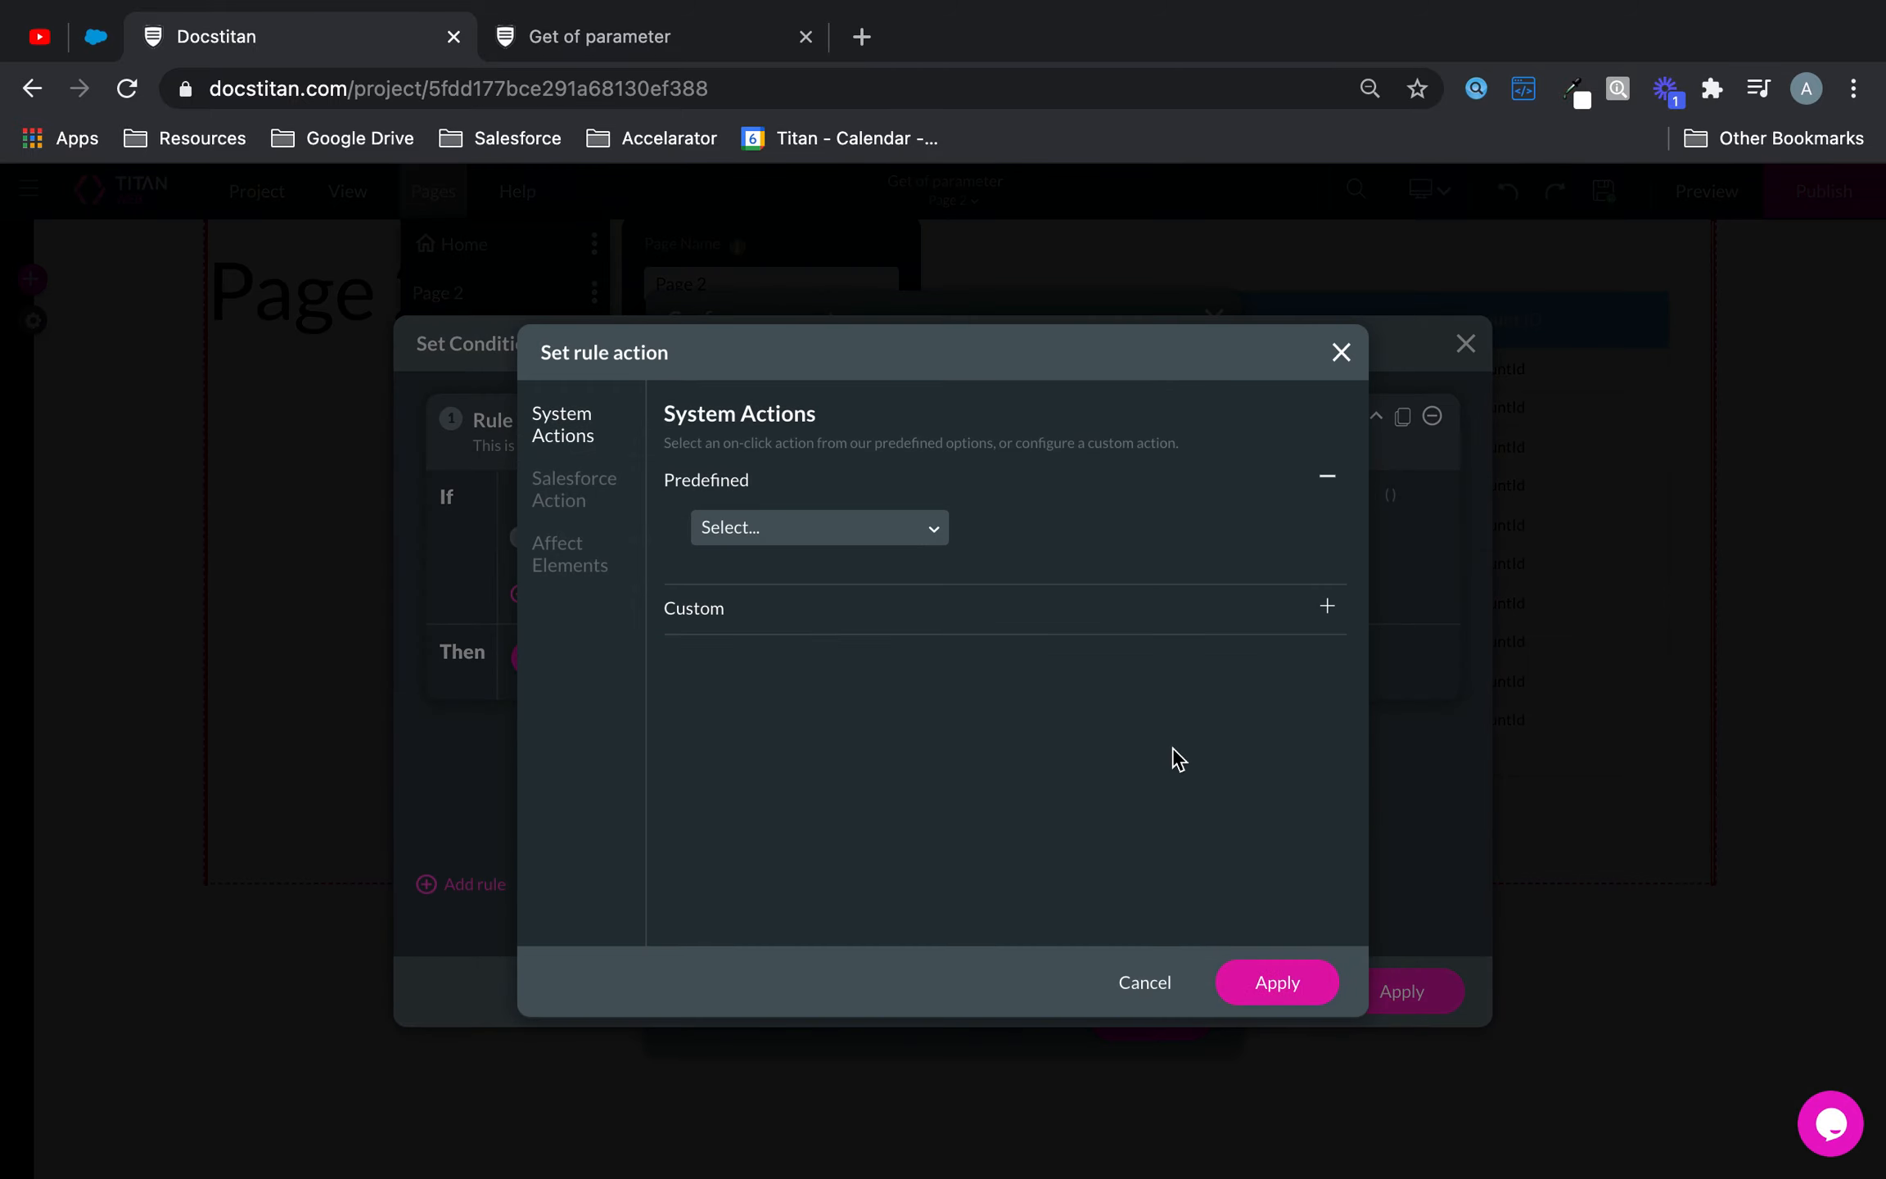
{"action": "left_click", "coordinate": [1341, 353]}
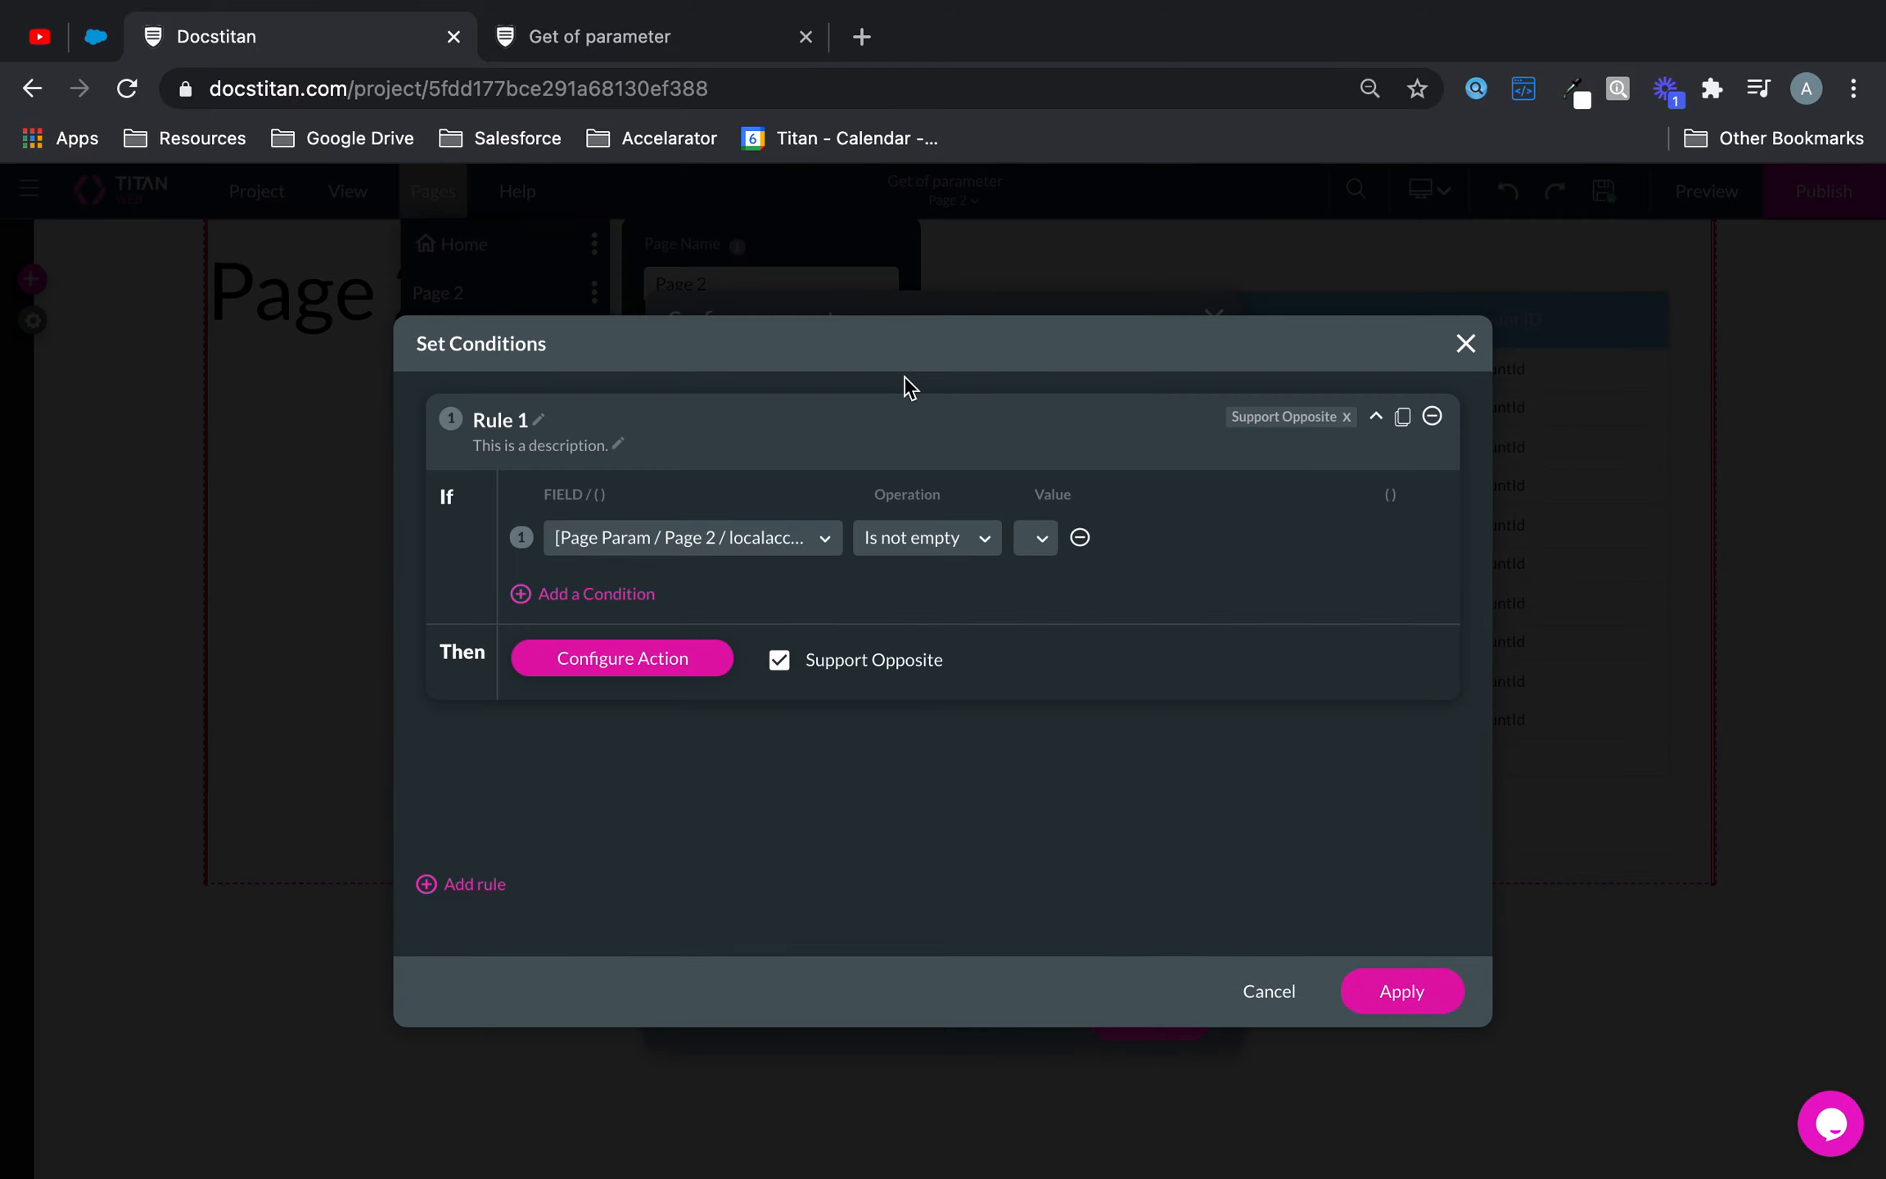
{"action": "left_click", "coordinate": [1465, 344]}
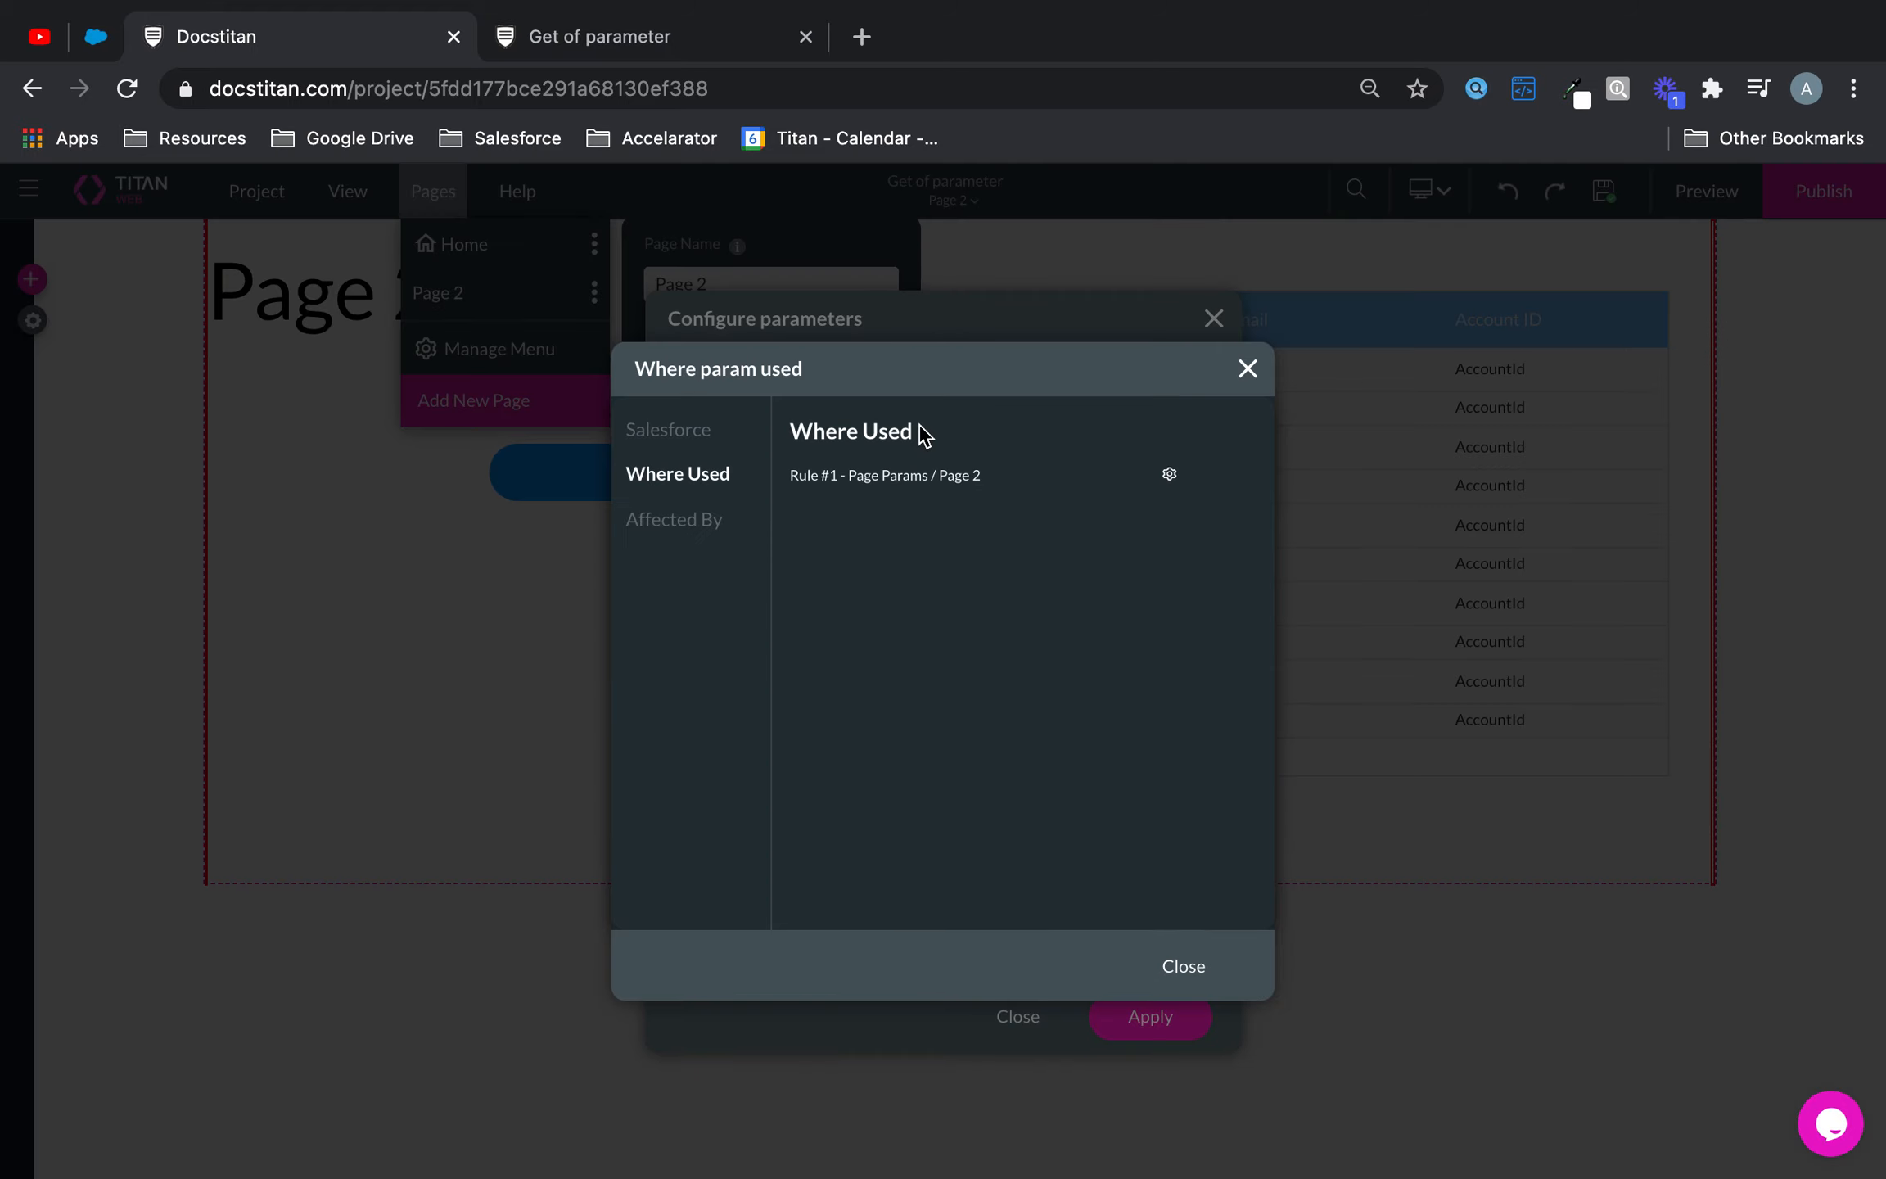
{"action": "left_click", "coordinate": [668, 520]}
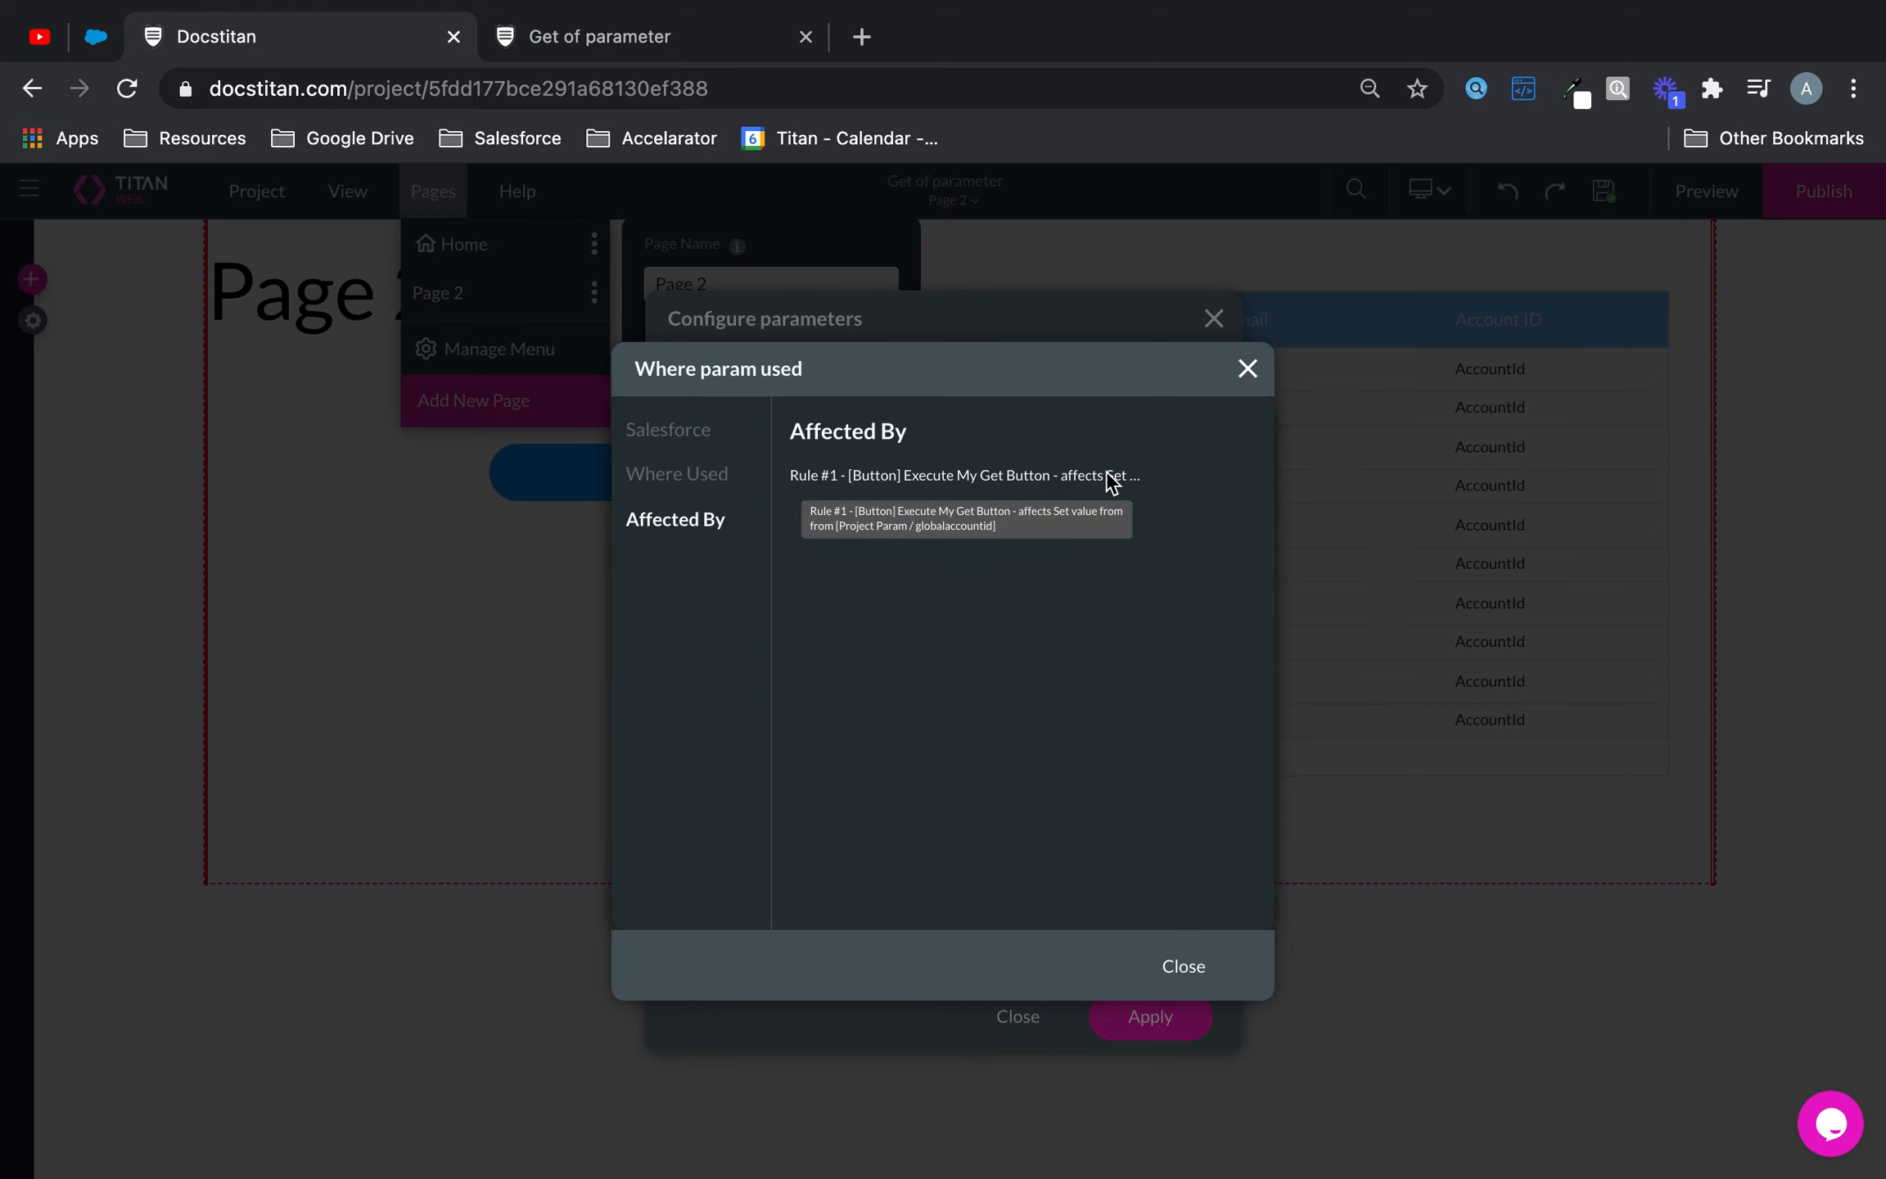